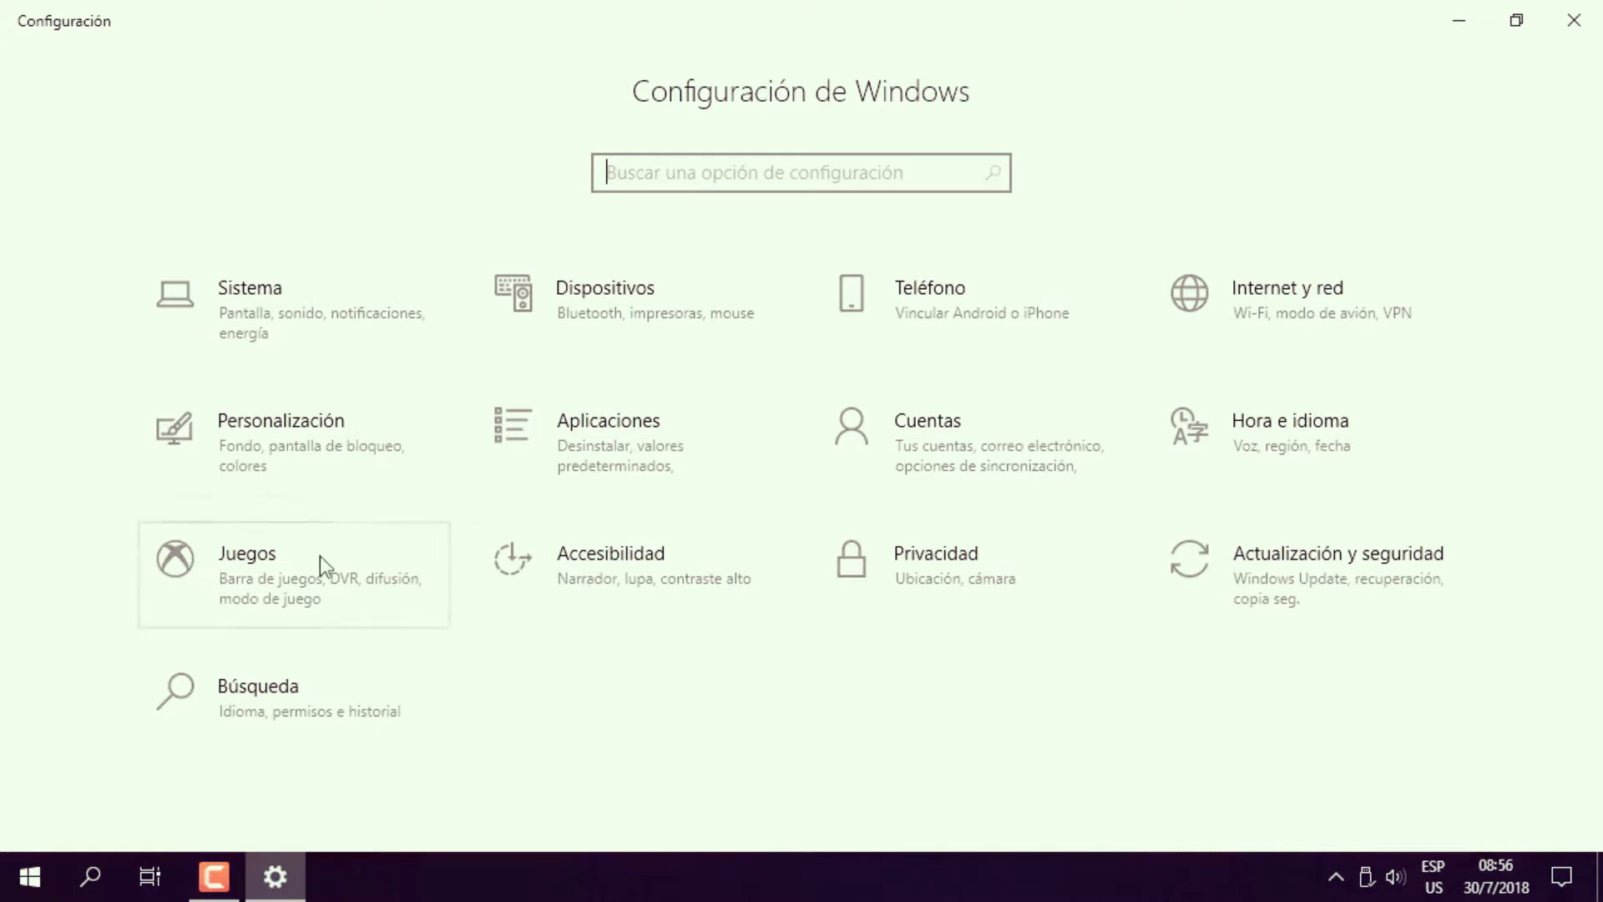
# Open the Juegos settings, bring up the game bar by confirming the window is a game, and dismiss the bar.
pyautogui.click(269, 580)
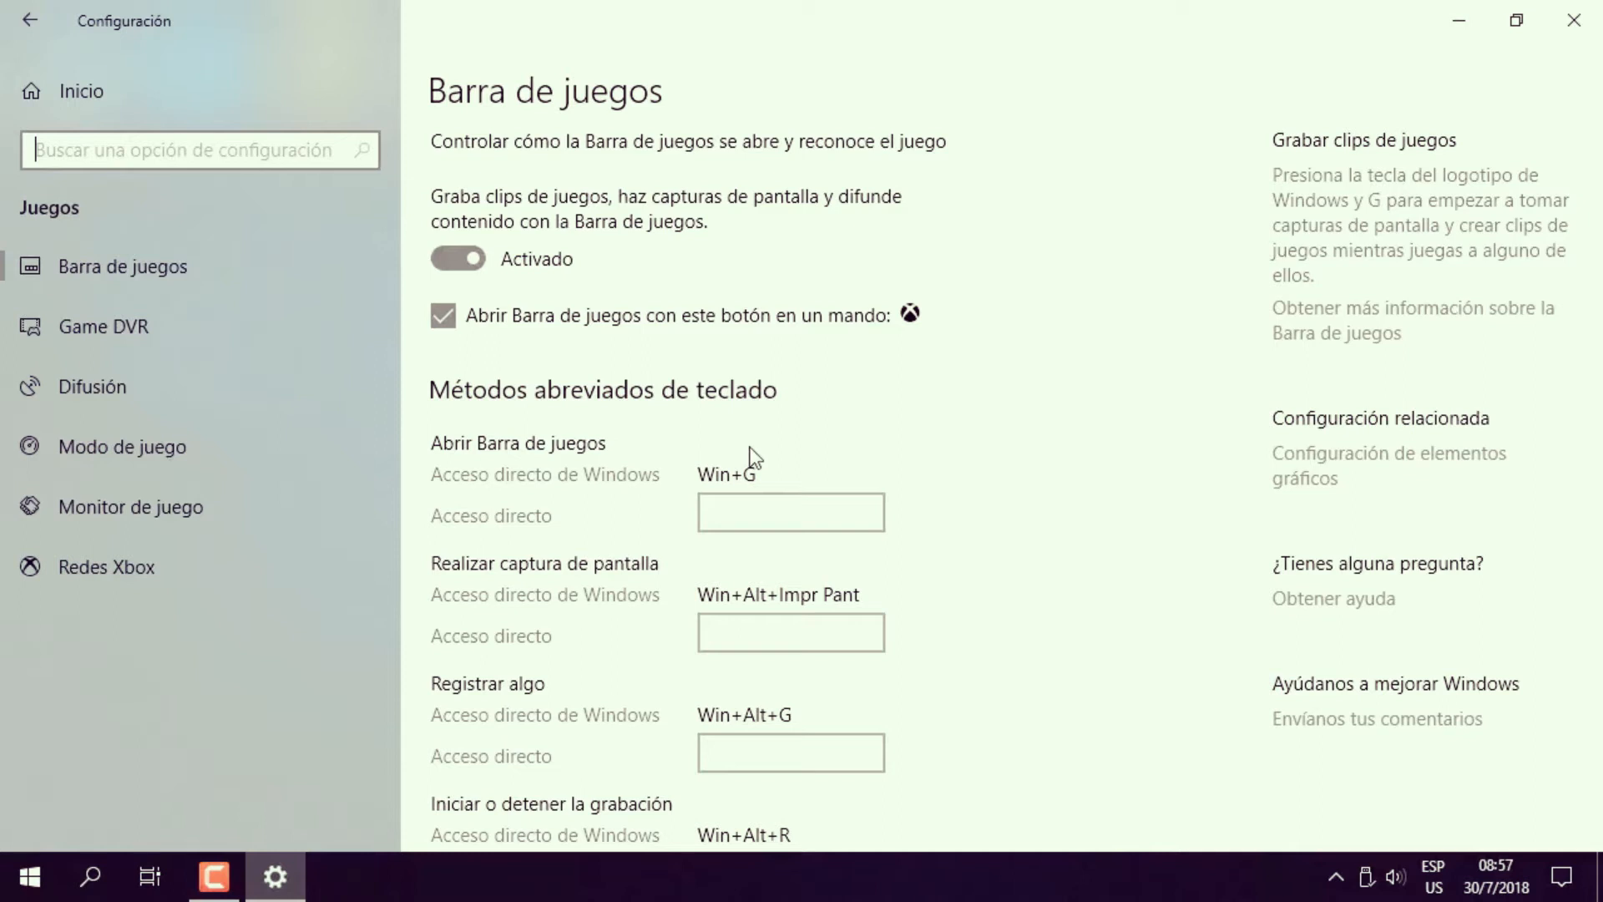
pyautogui.press('super+g')
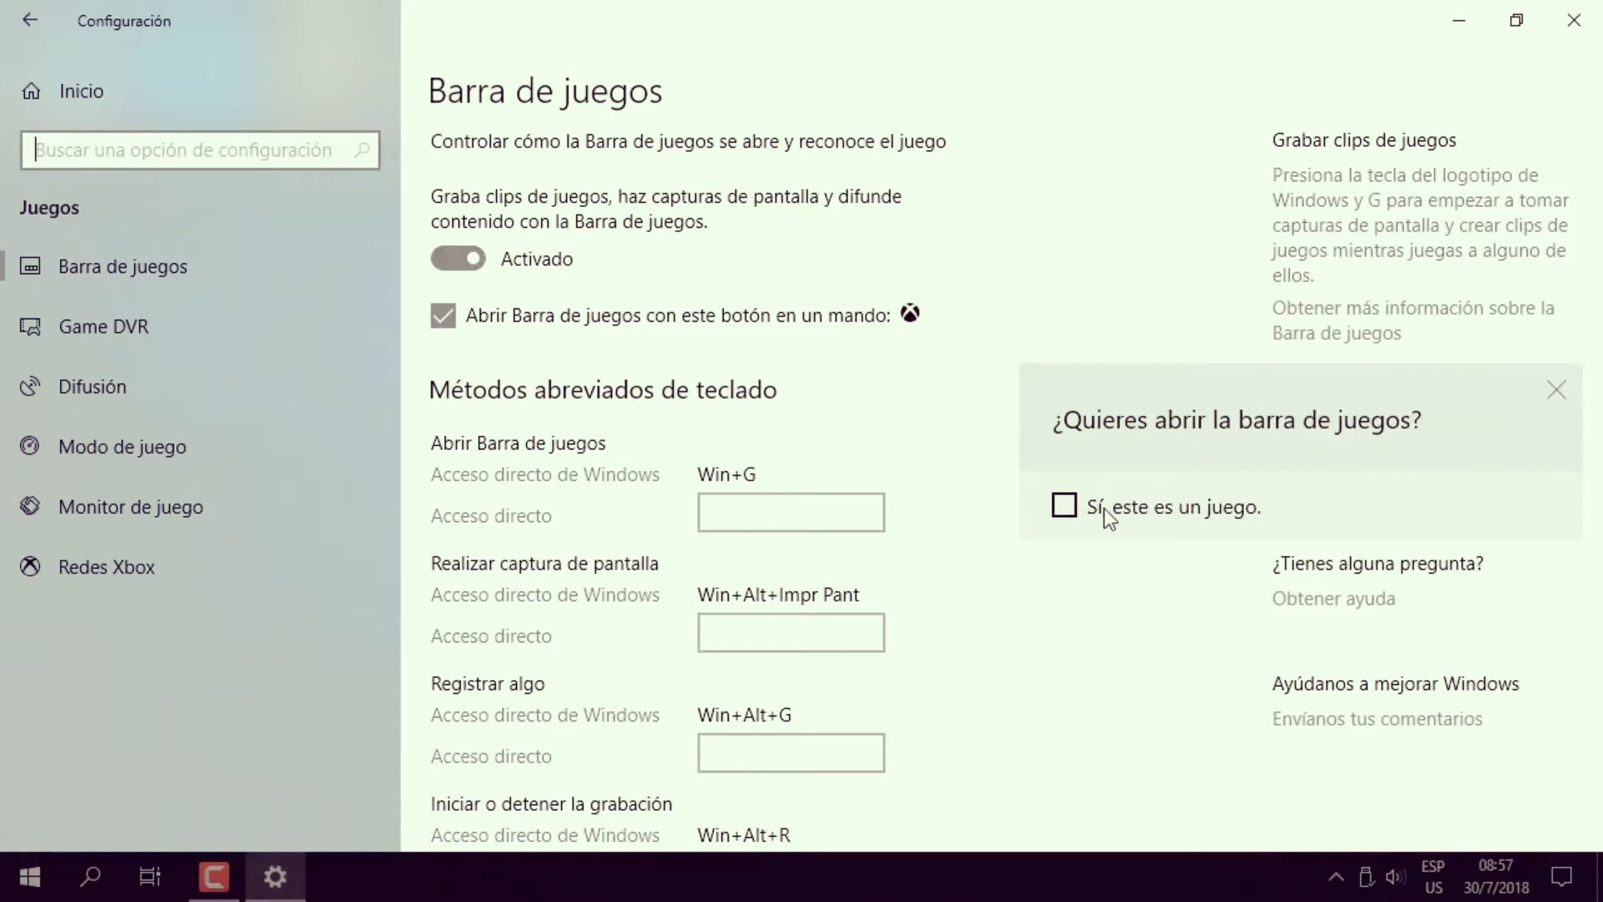
pyautogui.click(1069, 508)
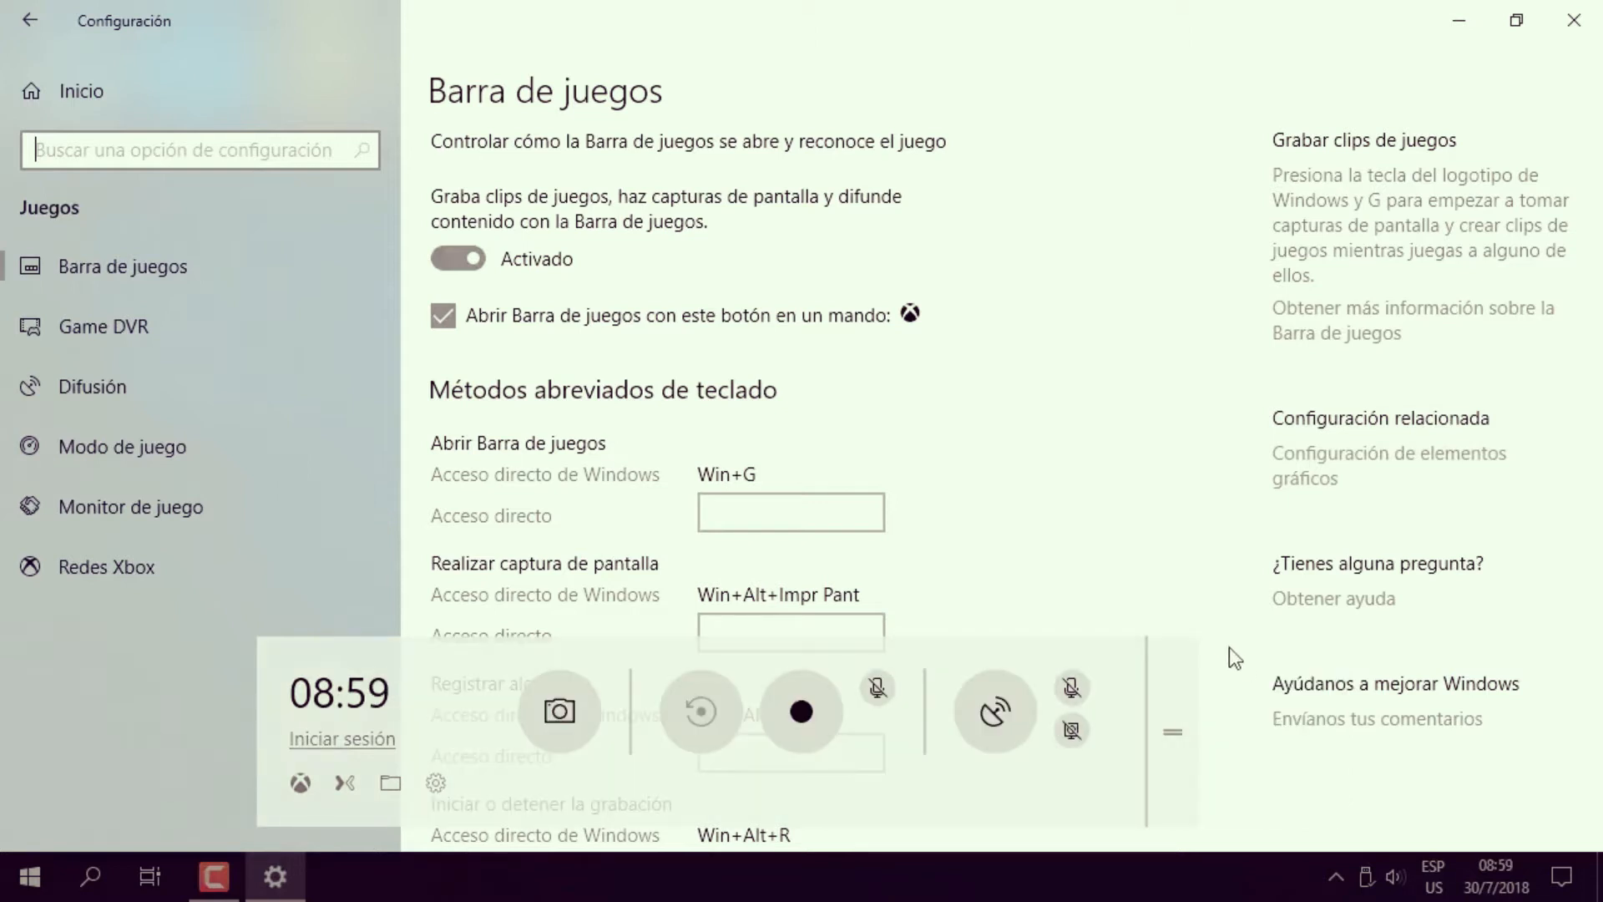
pyautogui.click(1454, 14)
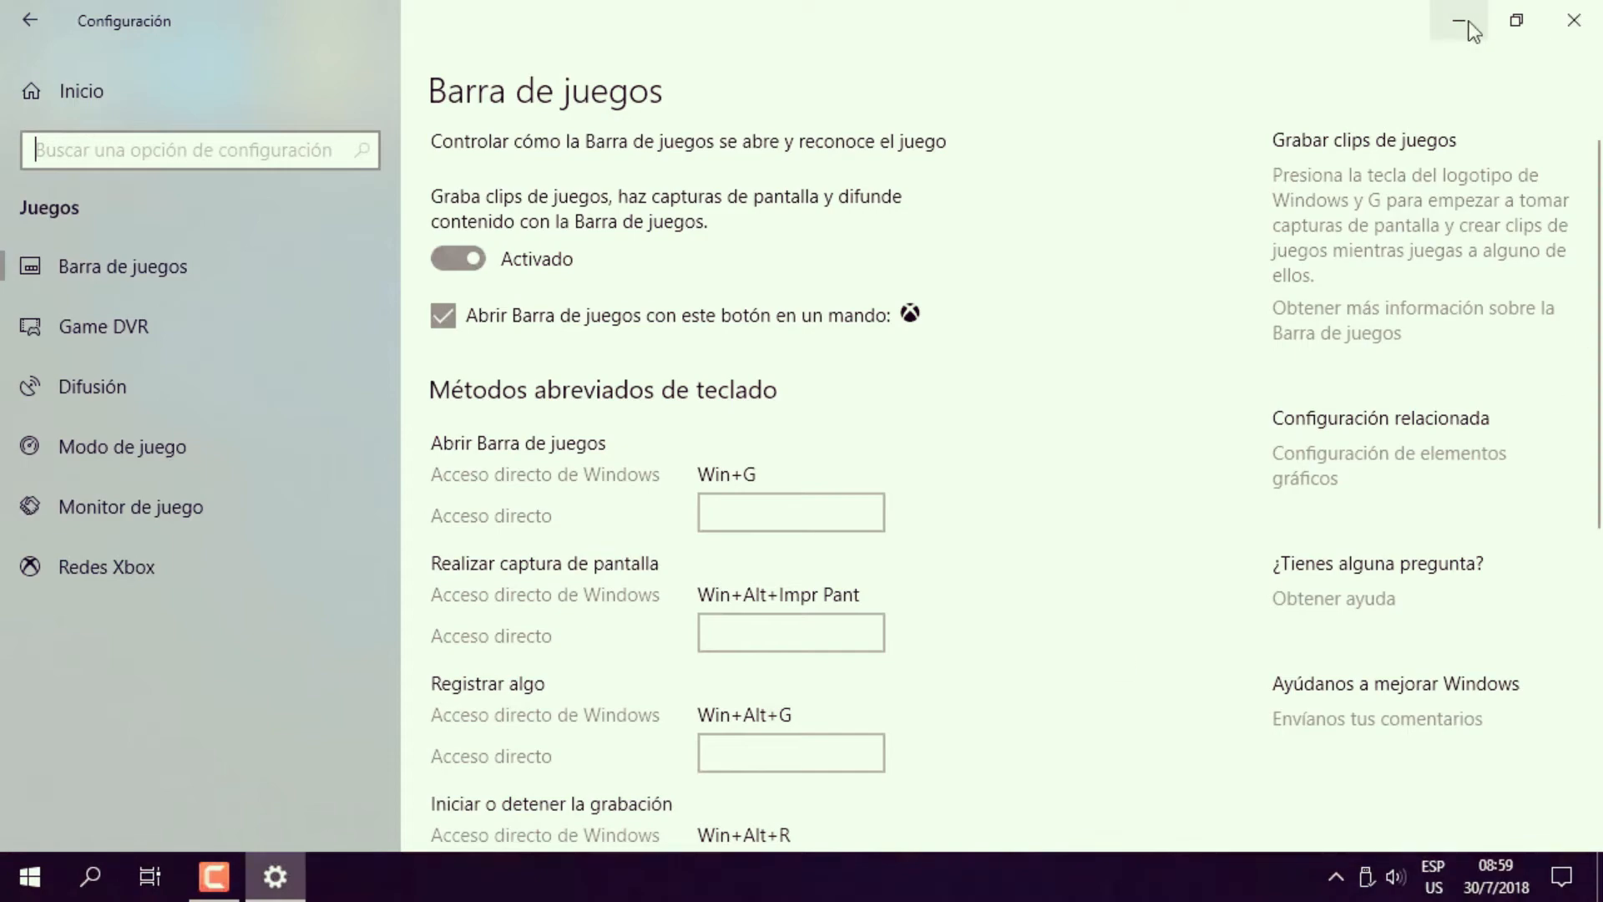
# Minimize the Settings window and browse the pinned app tiles in the Start menu.
pyautogui.click(1466, 24)
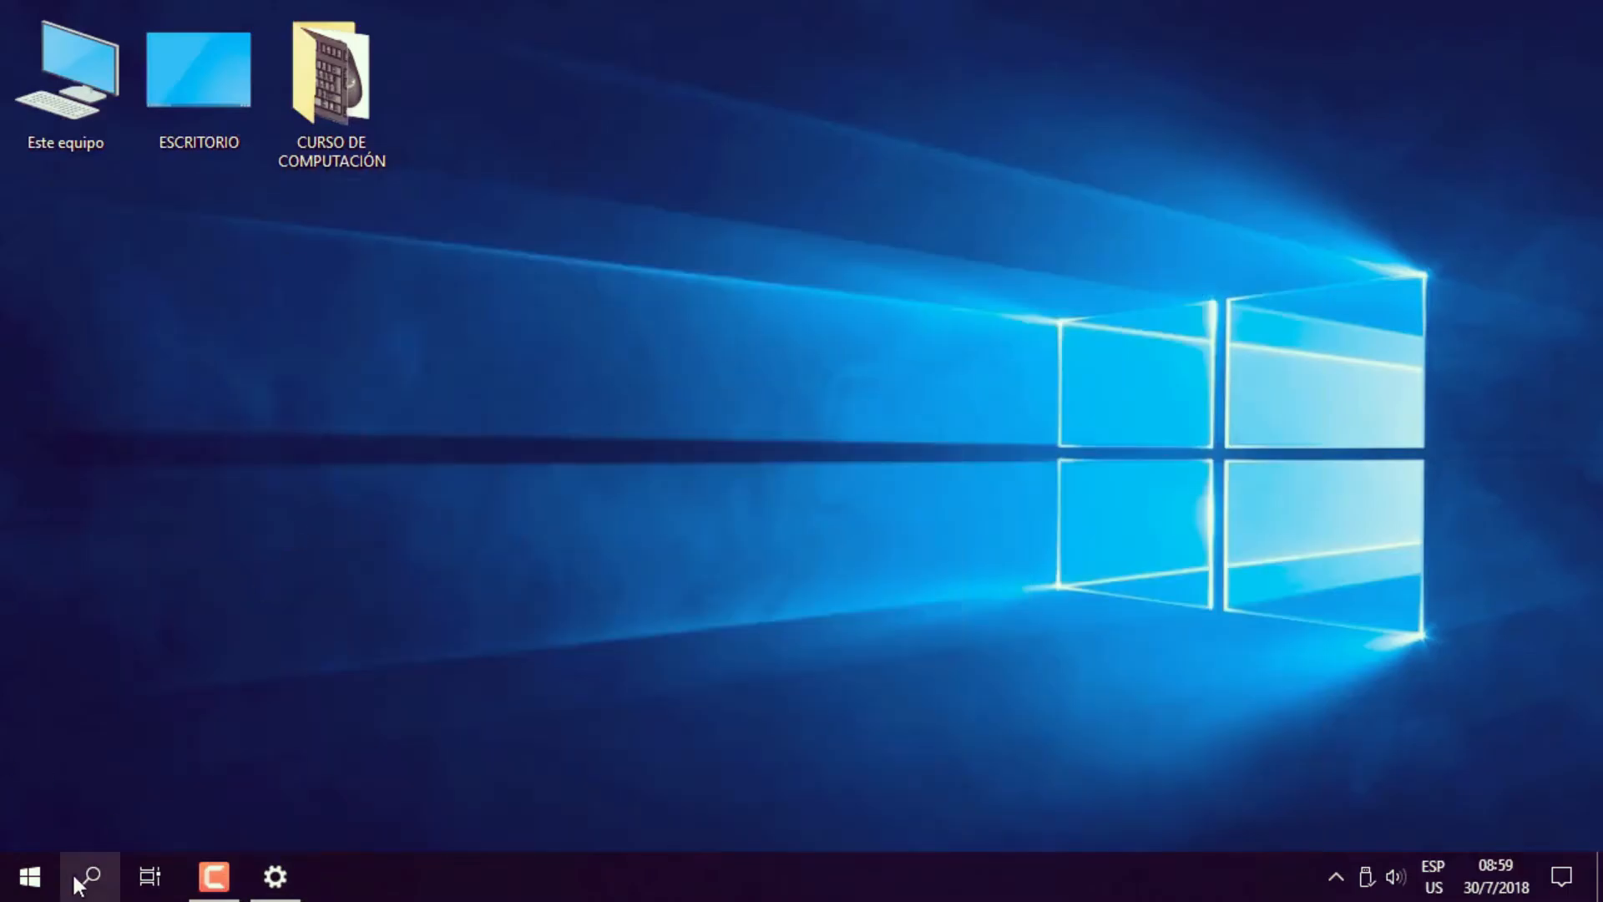
pyautogui.click(30, 876)
pyautogui.scroll(-5, 209, 779)
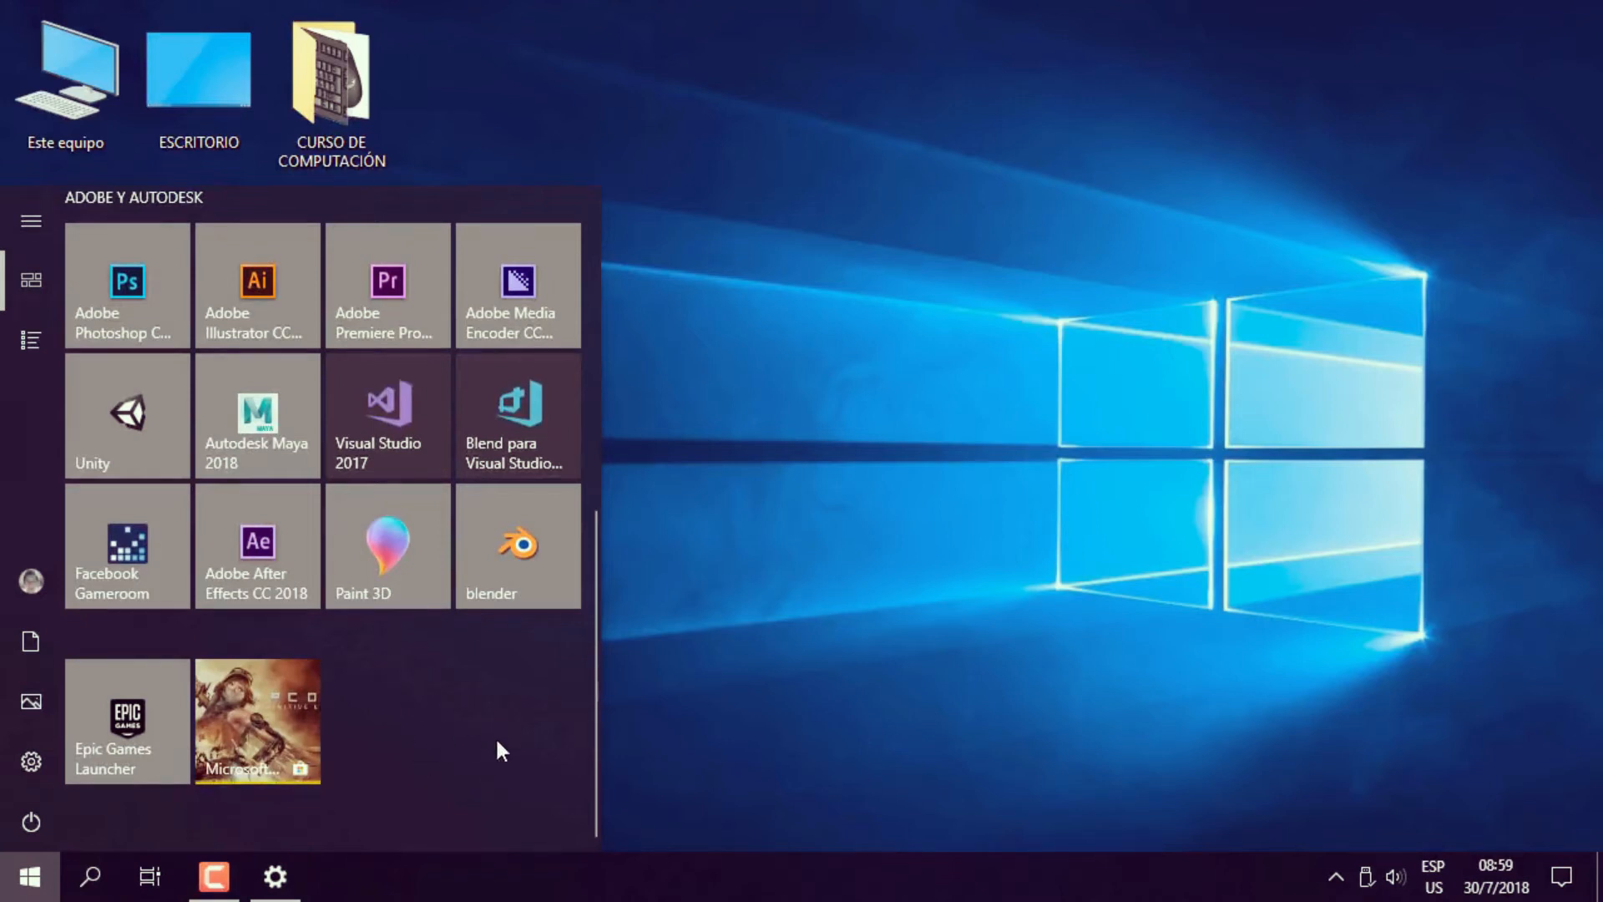
pyautogui.click(1154, 703)
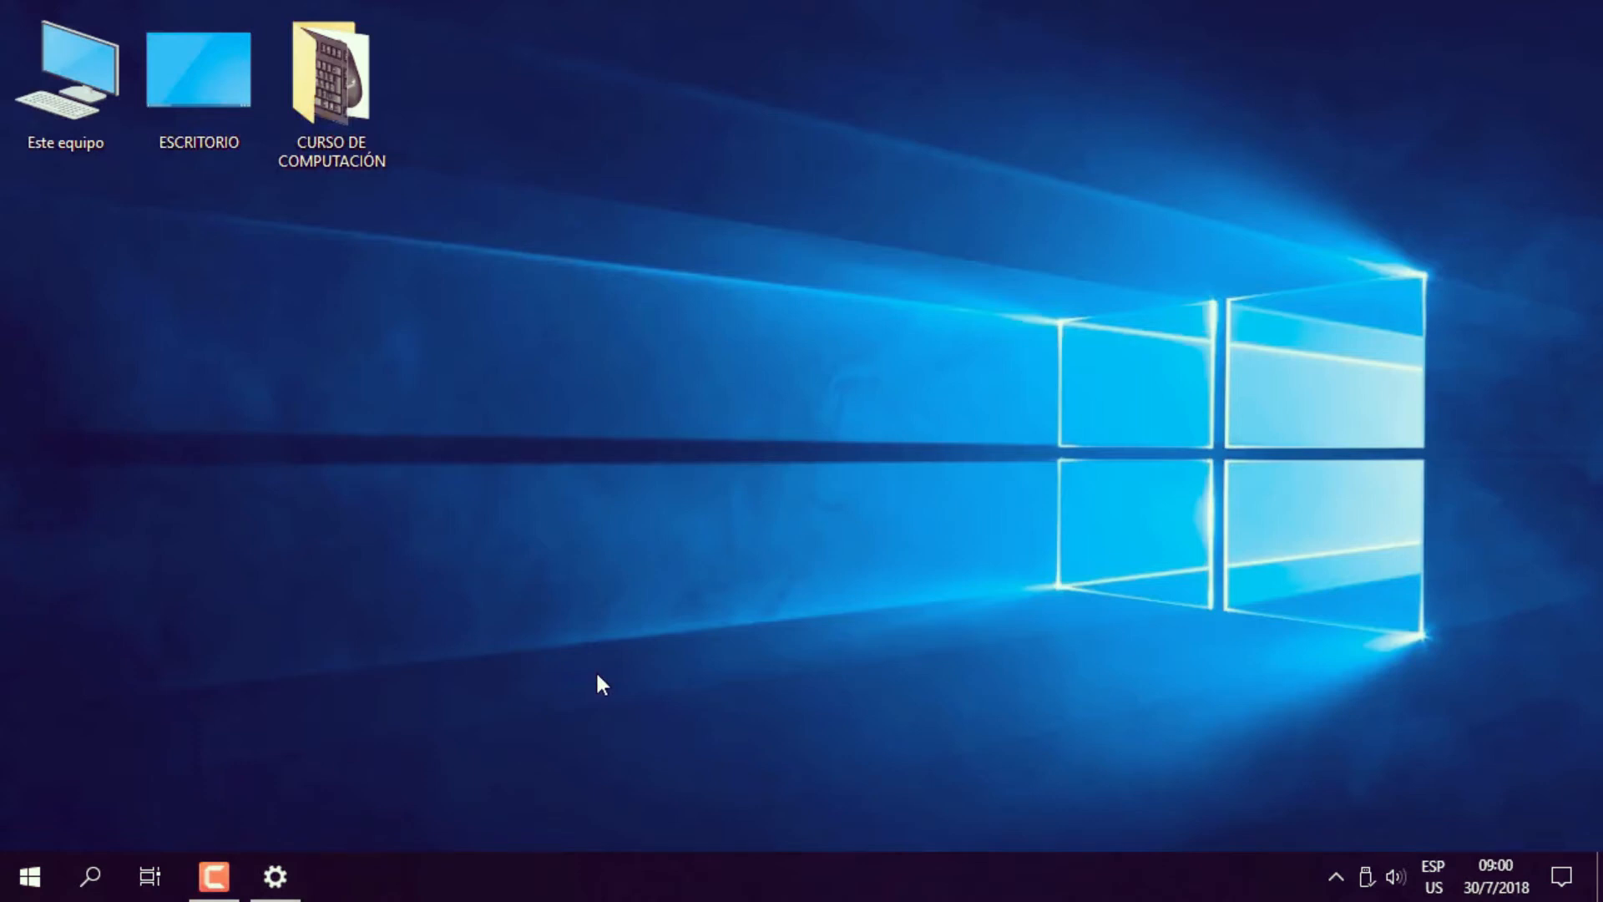
pyautogui.press('super')
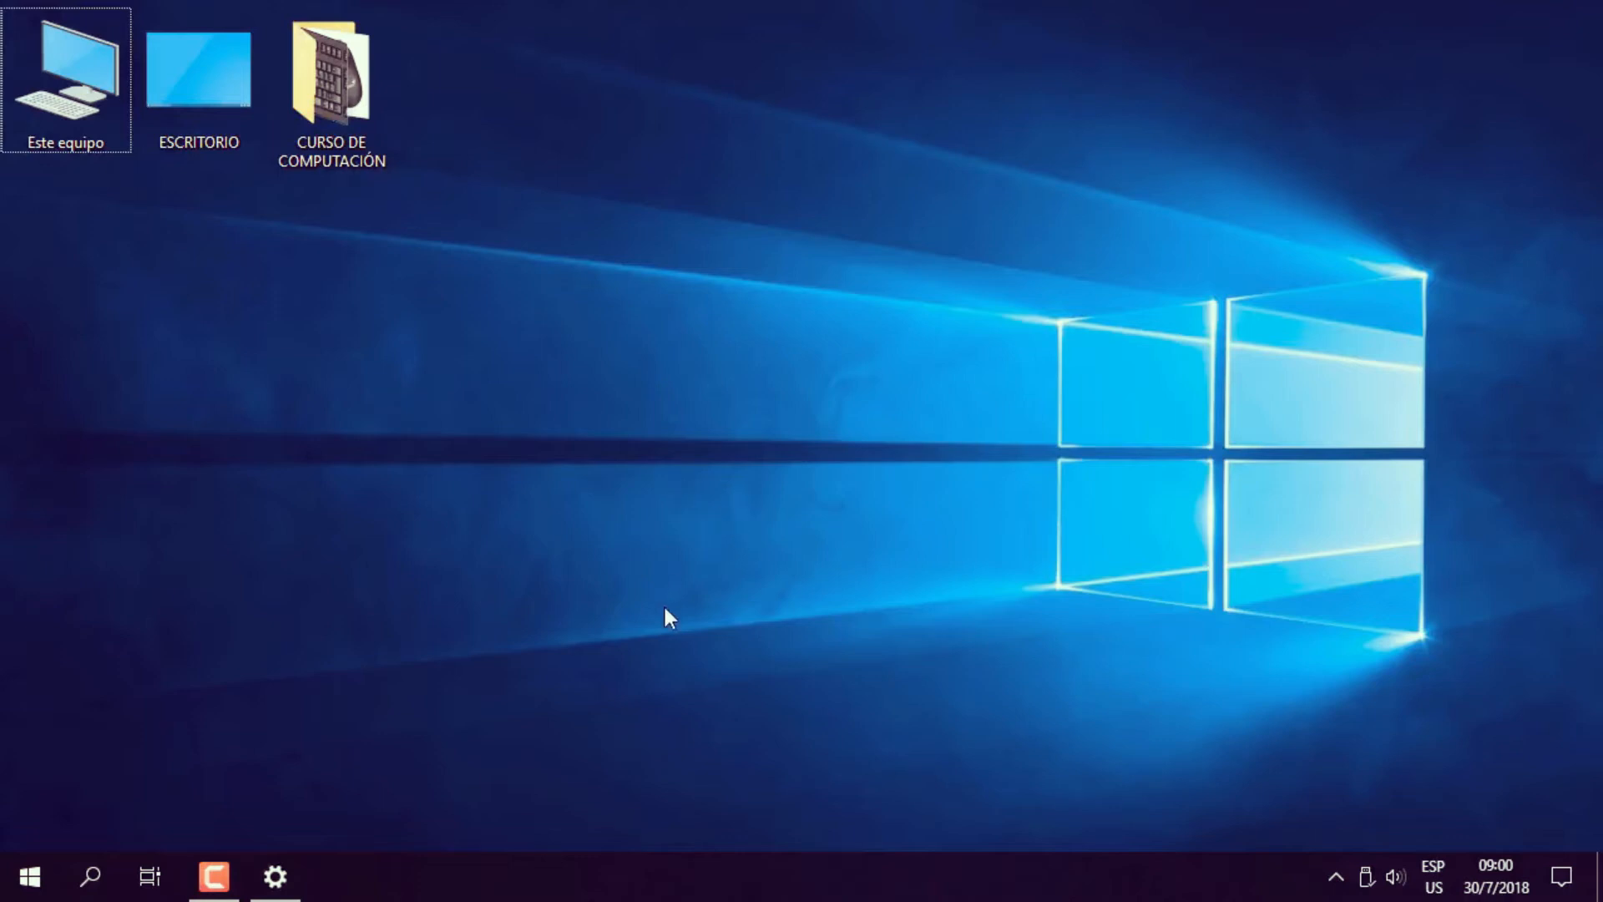
# Restore the Barra de juegos settings and bring up the game bar to examine its capture, recording and broadcast controls.
pyautogui.click(276, 876)
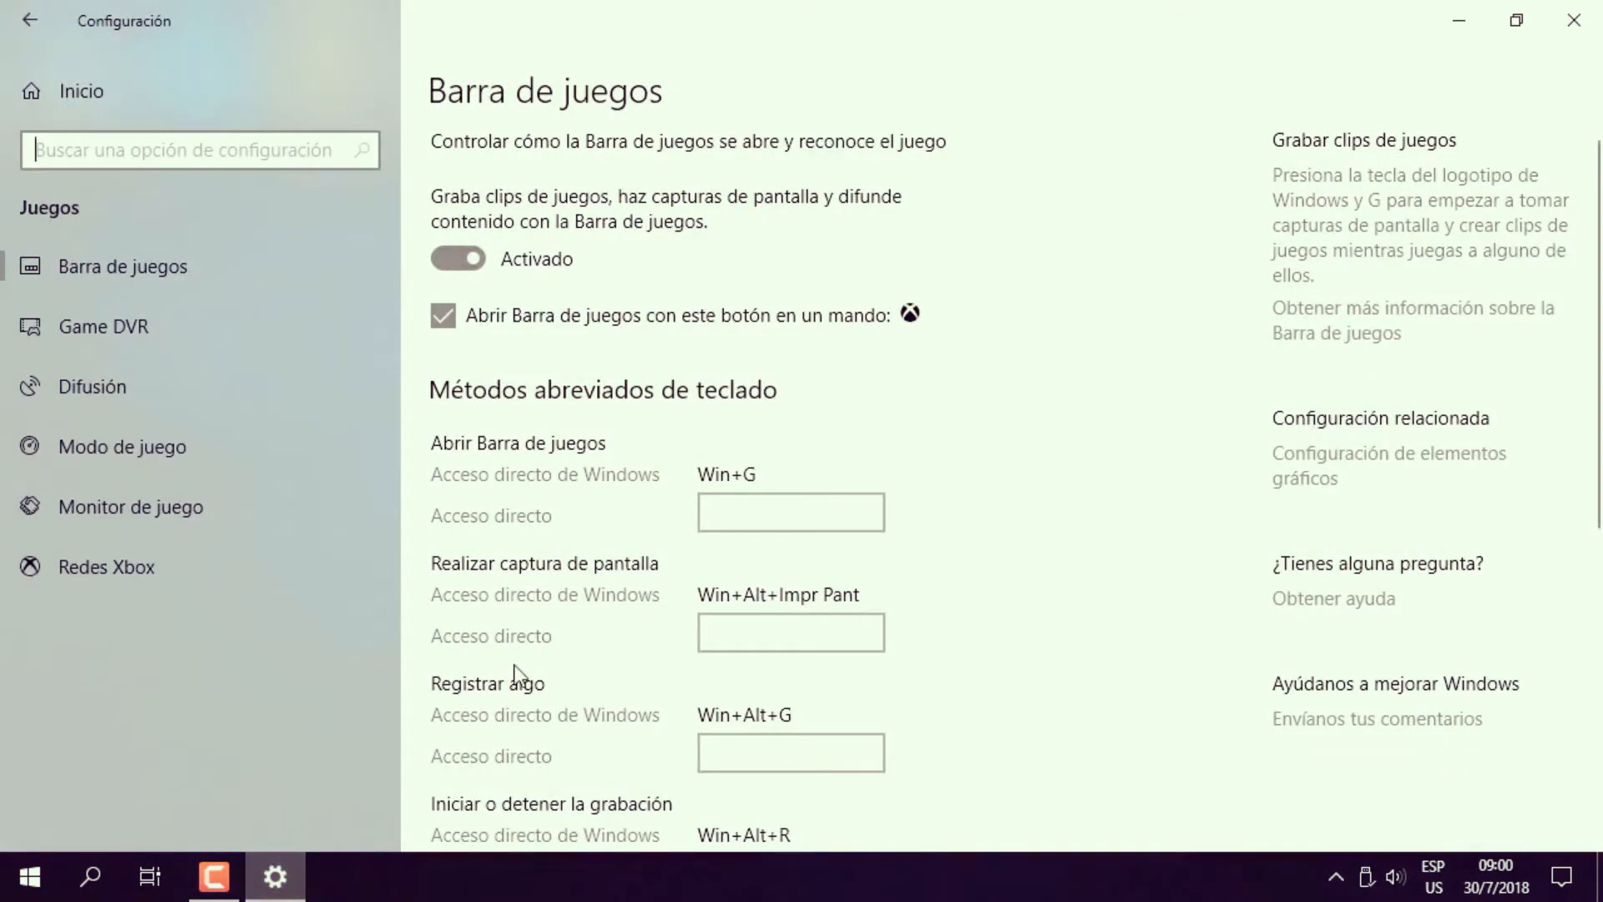
pyautogui.press('super+g')
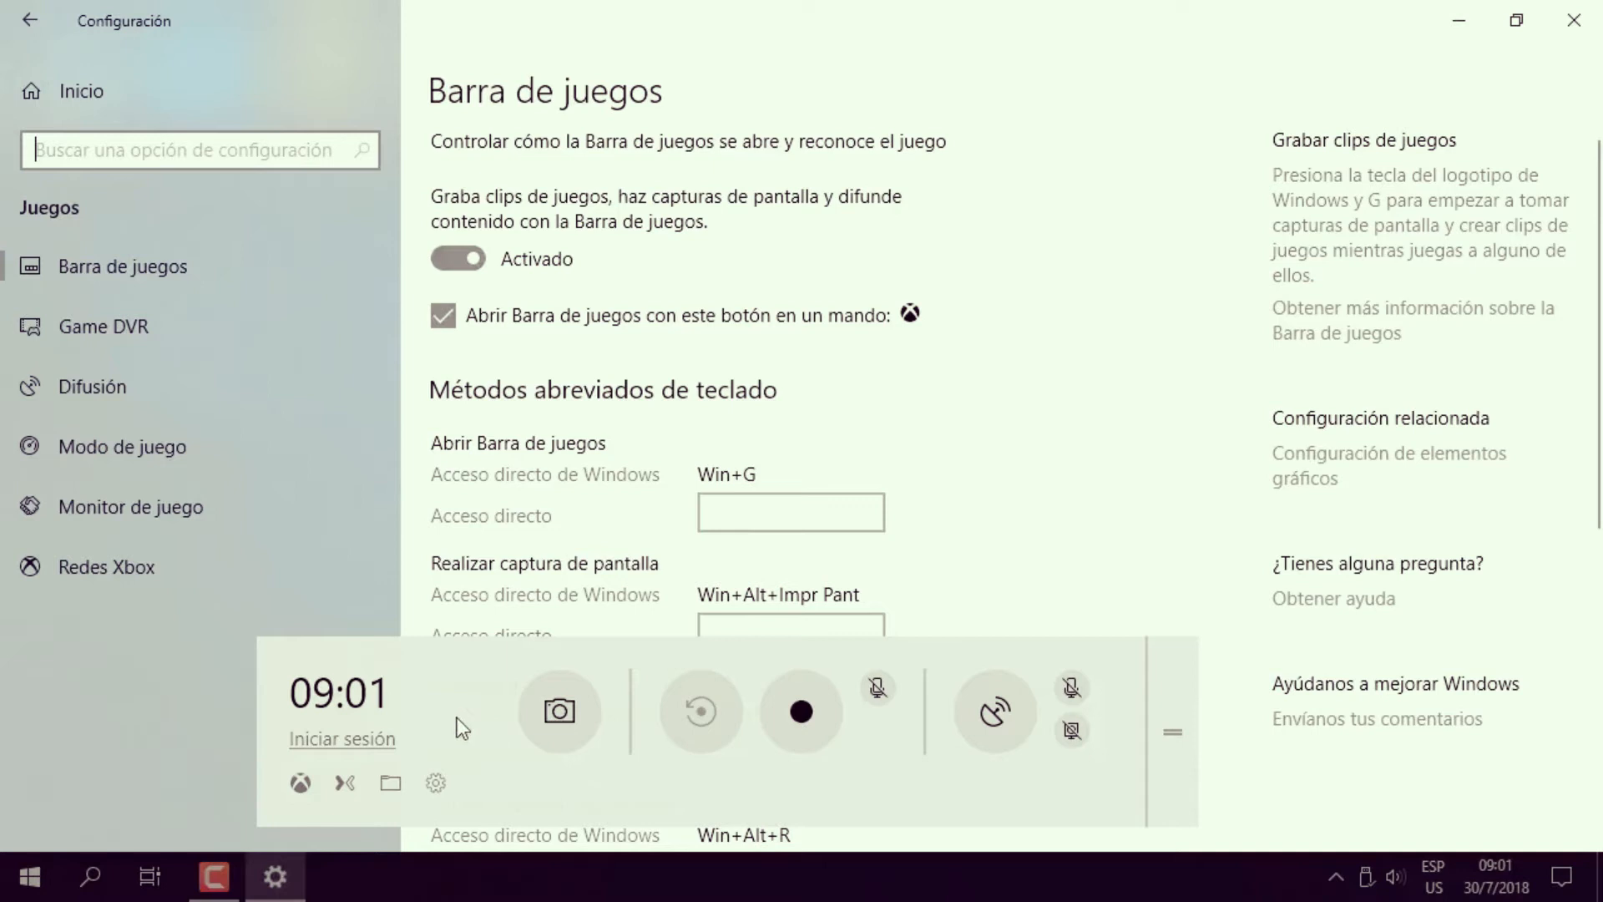
pyautogui.click(345, 746)
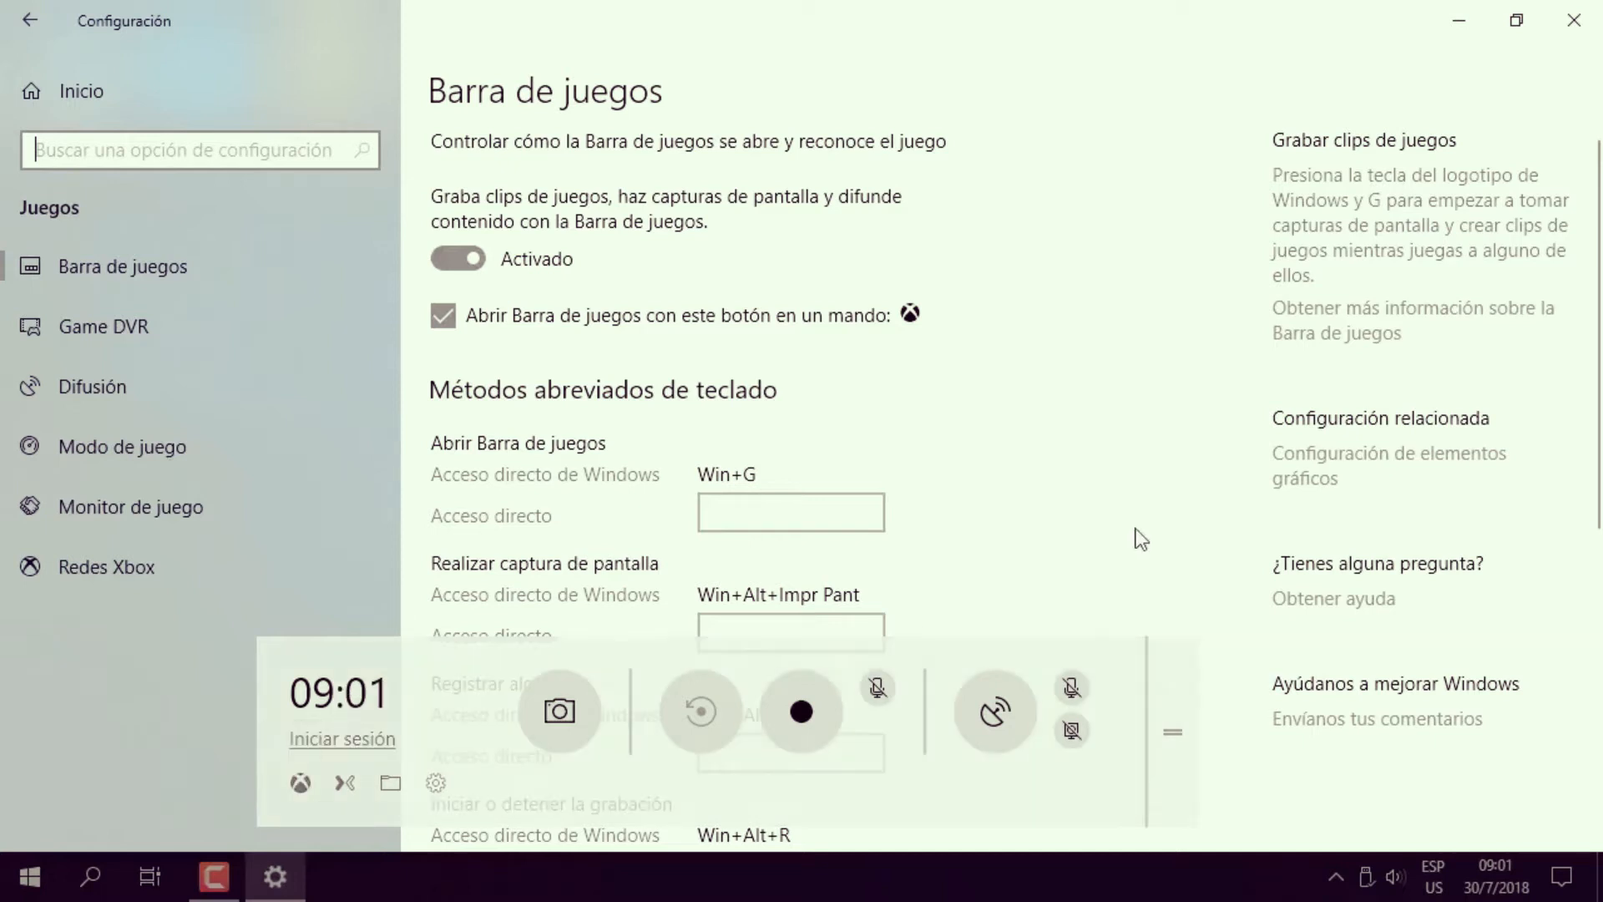
pyautogui.click(1090, 494)
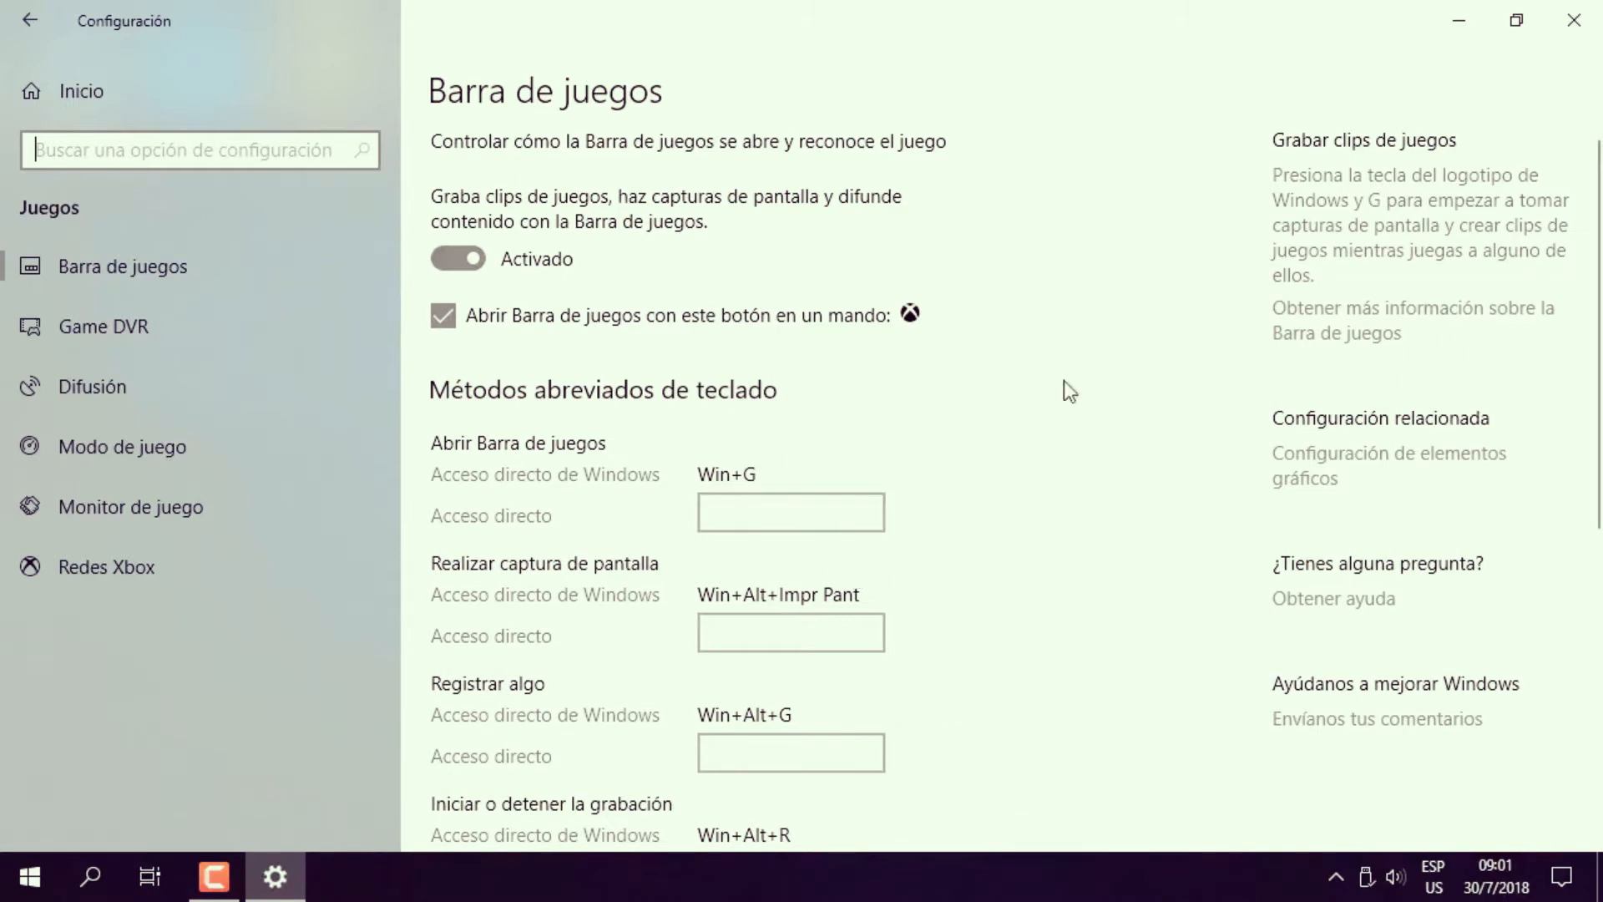
# Review the game bar's keyboard shortcuts for recording, timer, microphone, broadcast and camera.
pyautogui.scroll(-7, 770, 534)
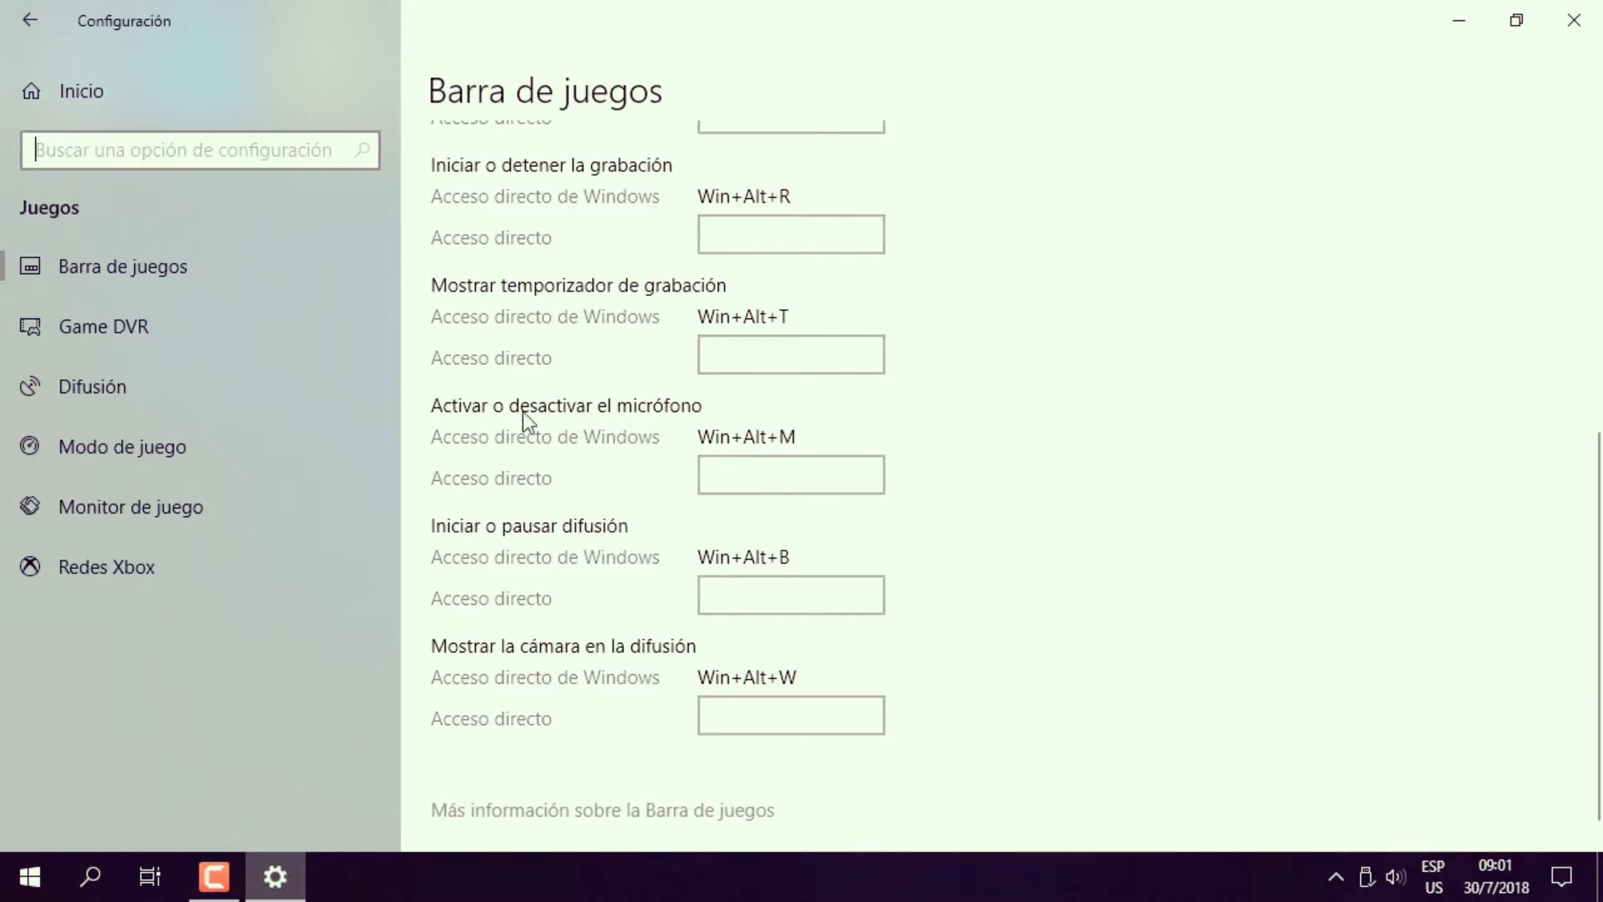
pyautogui.click(730, 469)
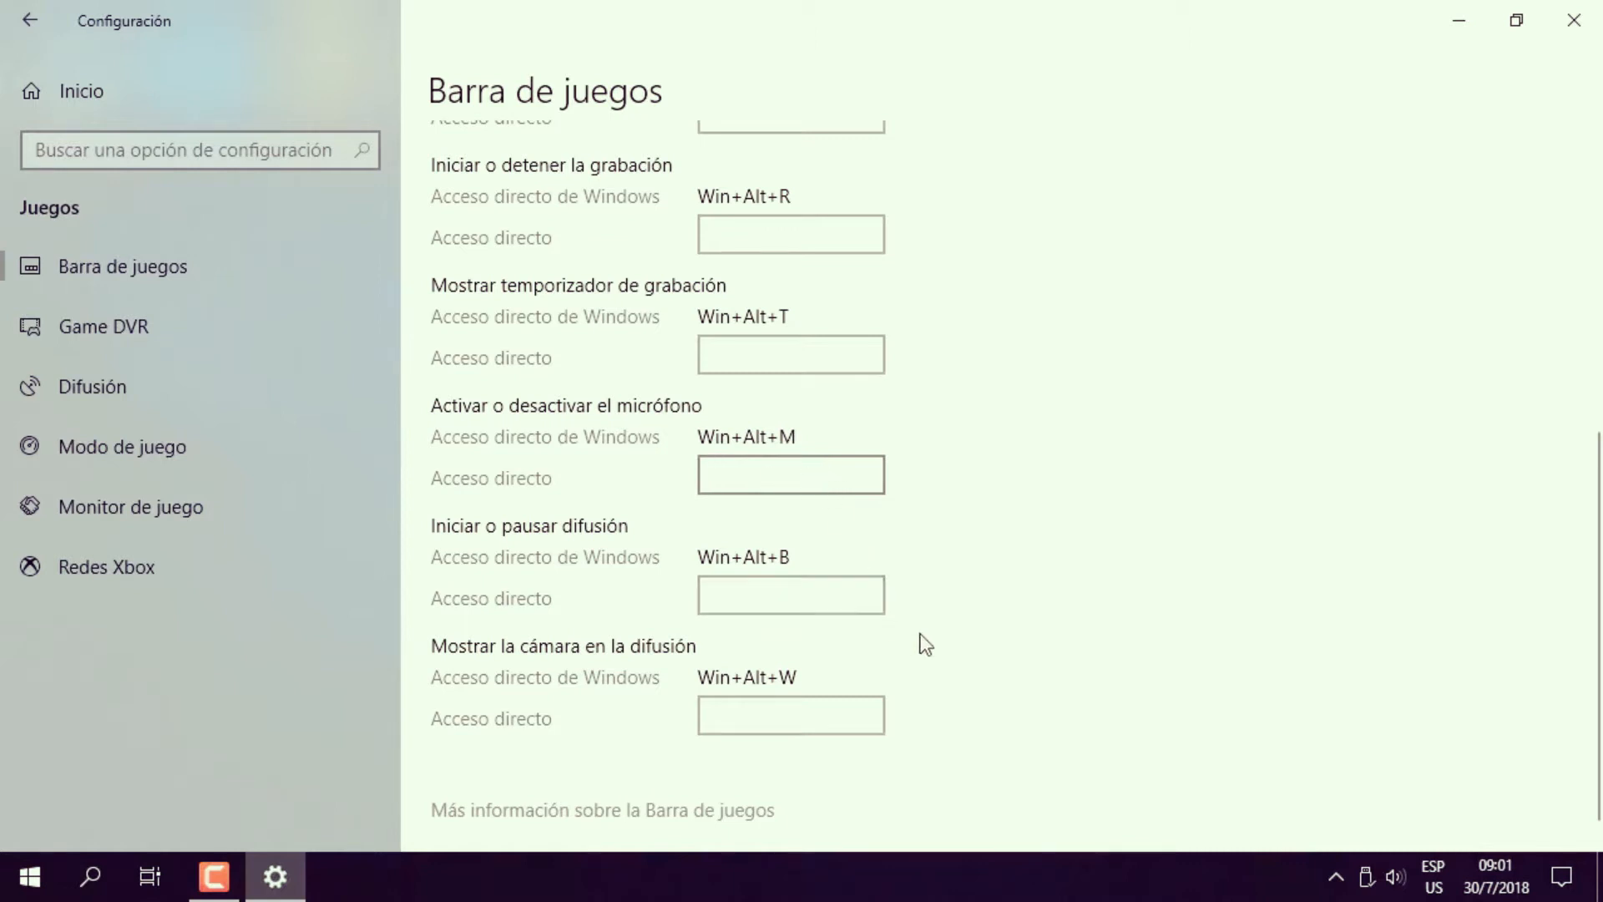
pyautogui.scroll(-1, 919, 634)
pyautogui.scroll(7, 920, 634)
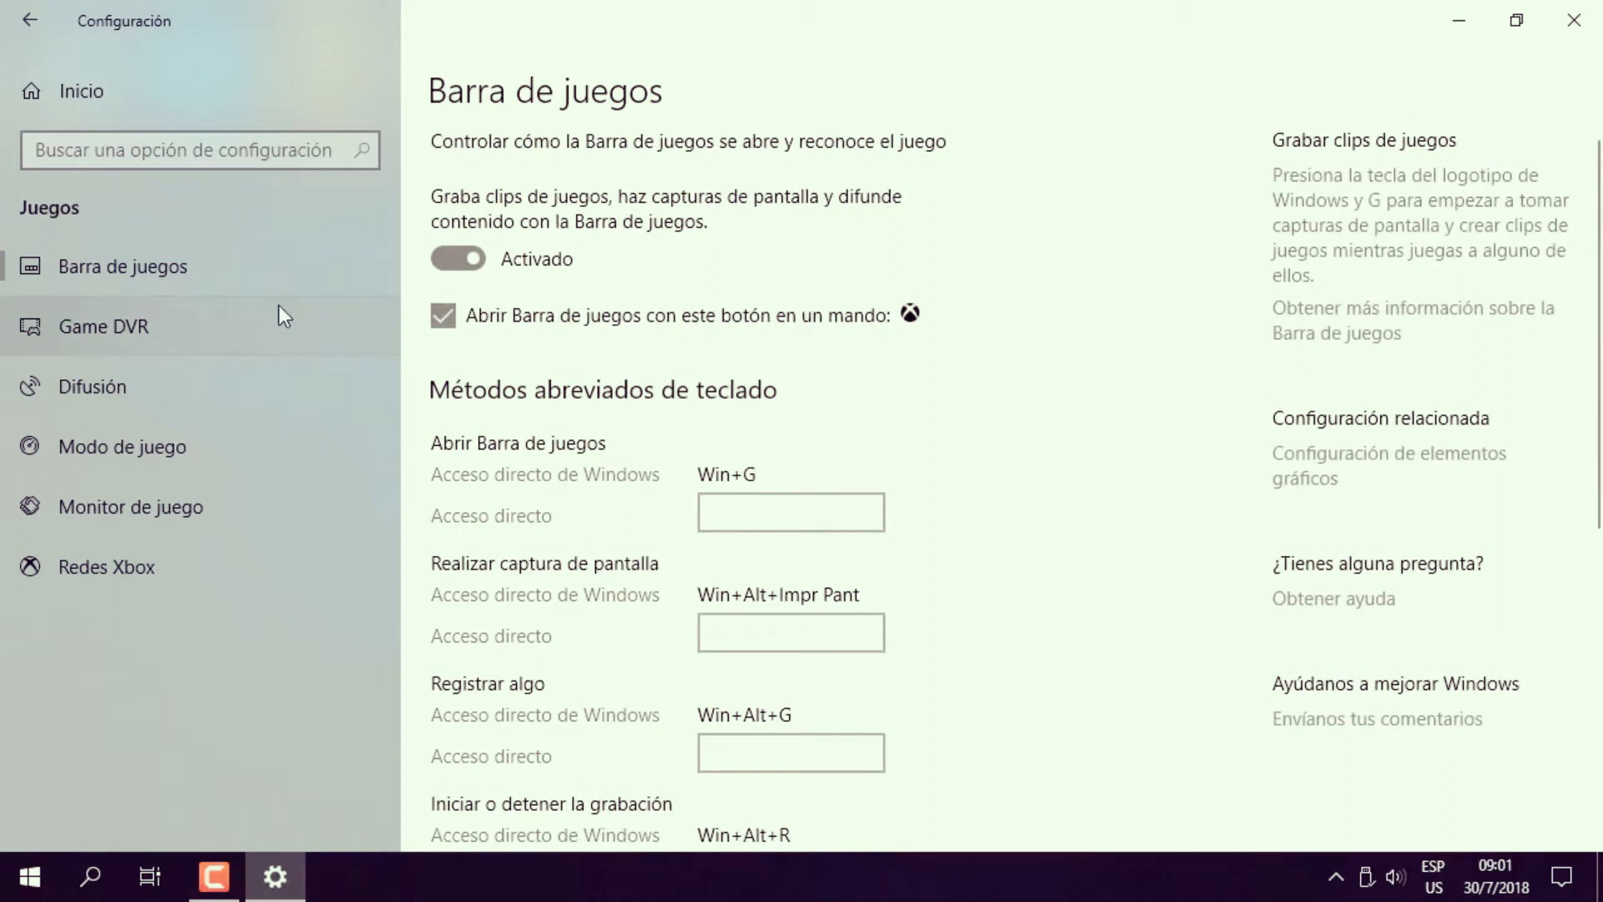
# Examine the Game DVR settings for the captures folder, background recording, maximum duration and recorded audio.
pyautogui.click(112, 329)
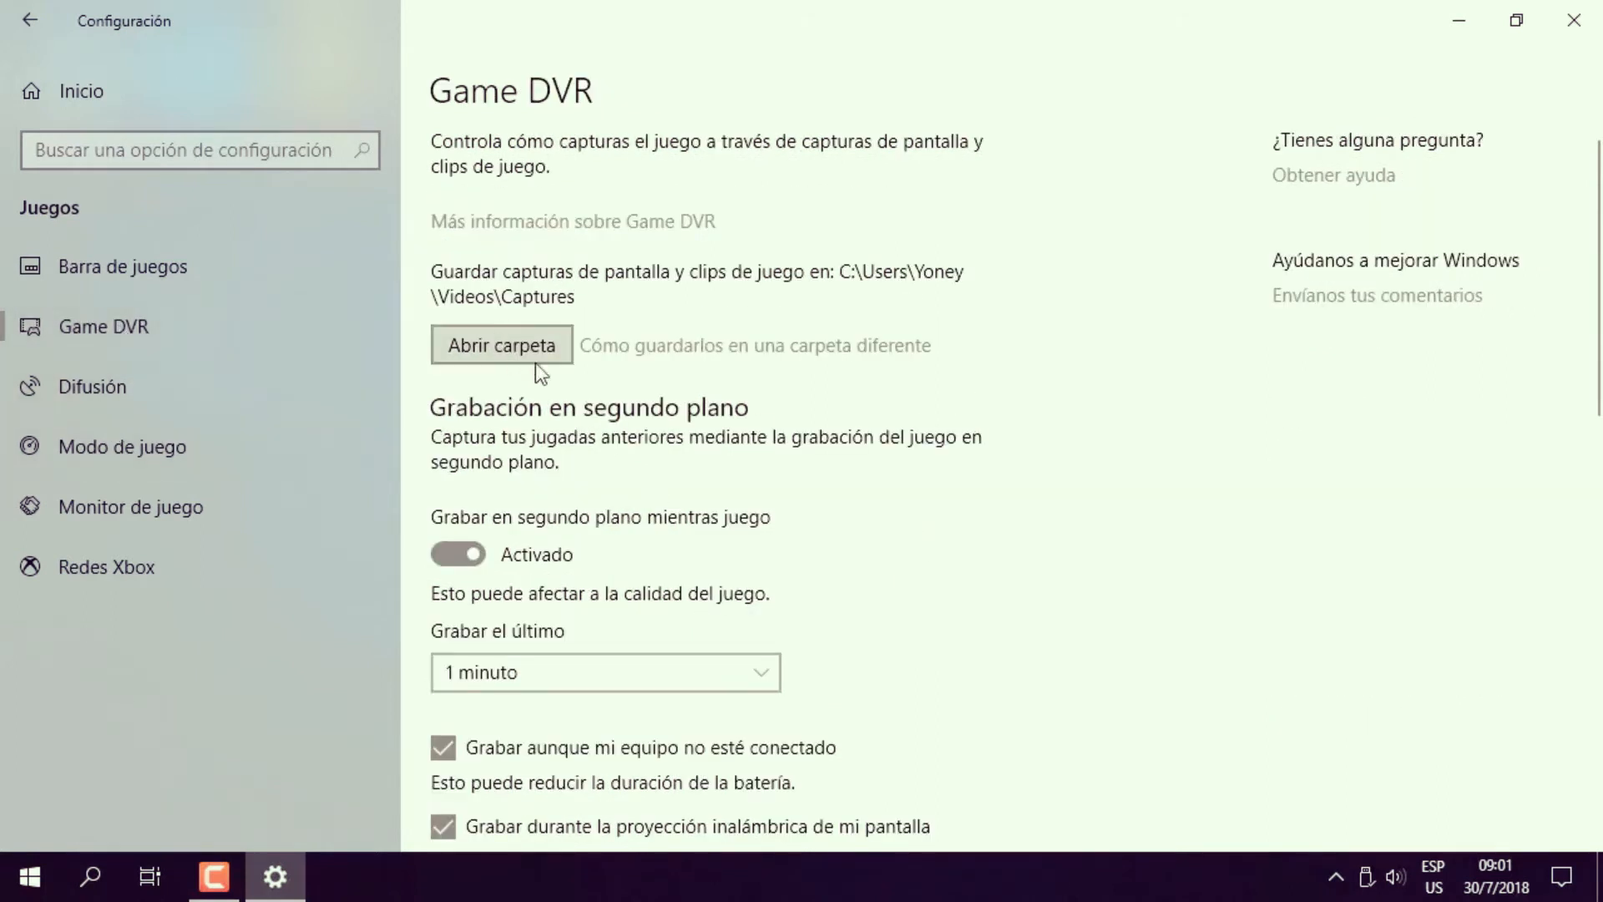
pyautogui.scroll(-6, 785, 415)
pyautogui.scroll(6, 780, 404)
pyautogui.moveTo(1596, 350); pyautogui.dragTo(1589, 585)
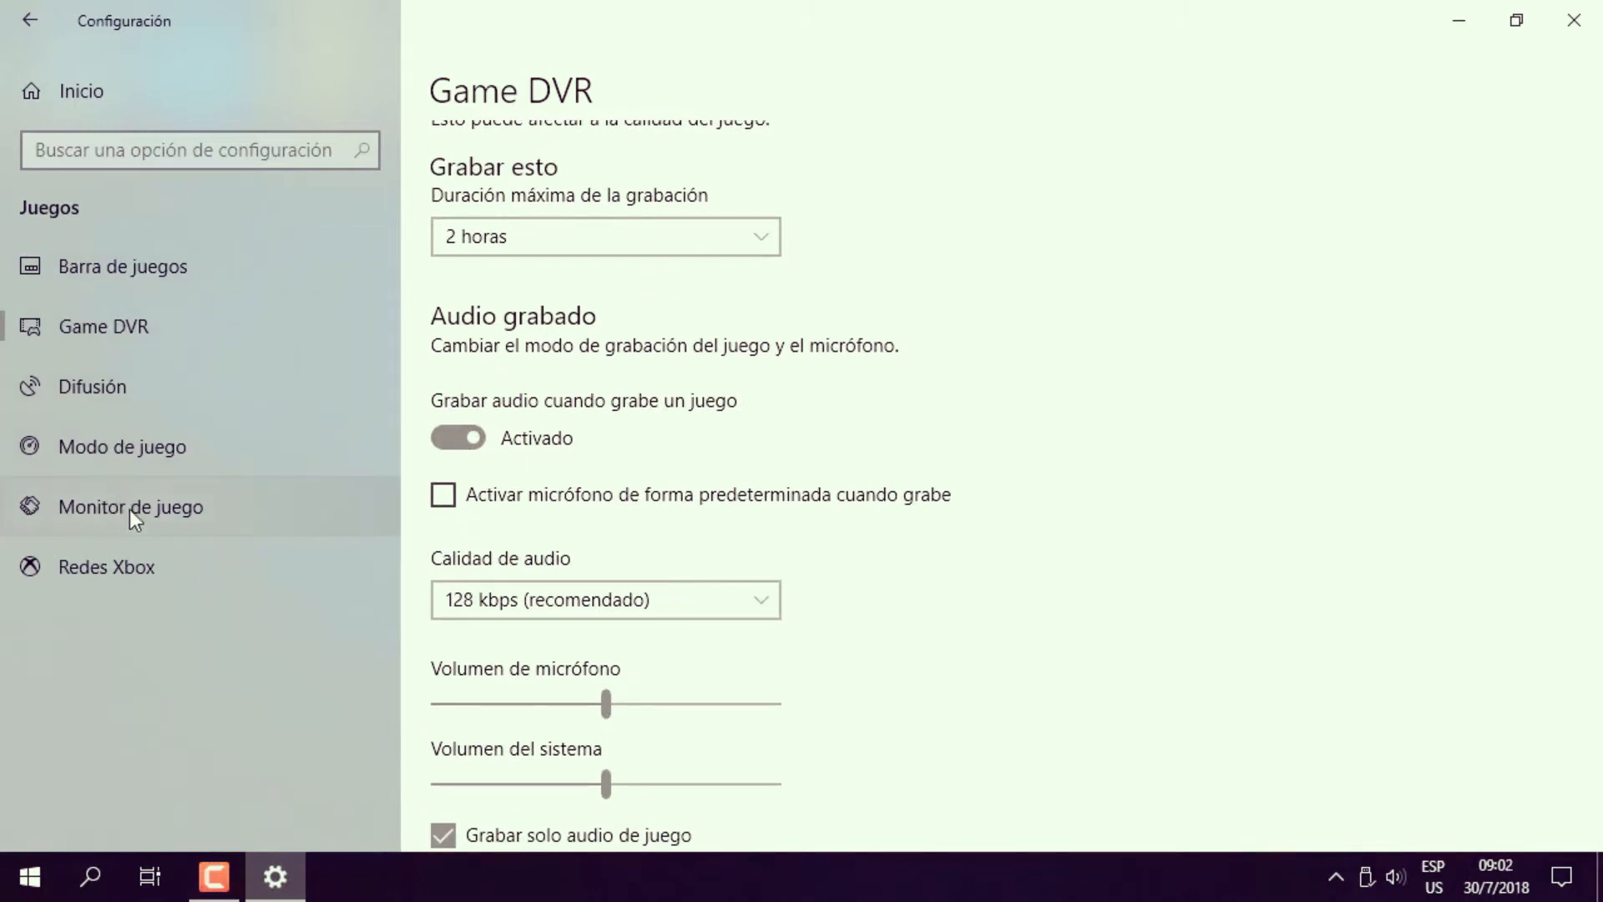
# Examine the Difusión settings for audio, camera and video, including the available broadcast languages.
pyautogui.click(92, 387)
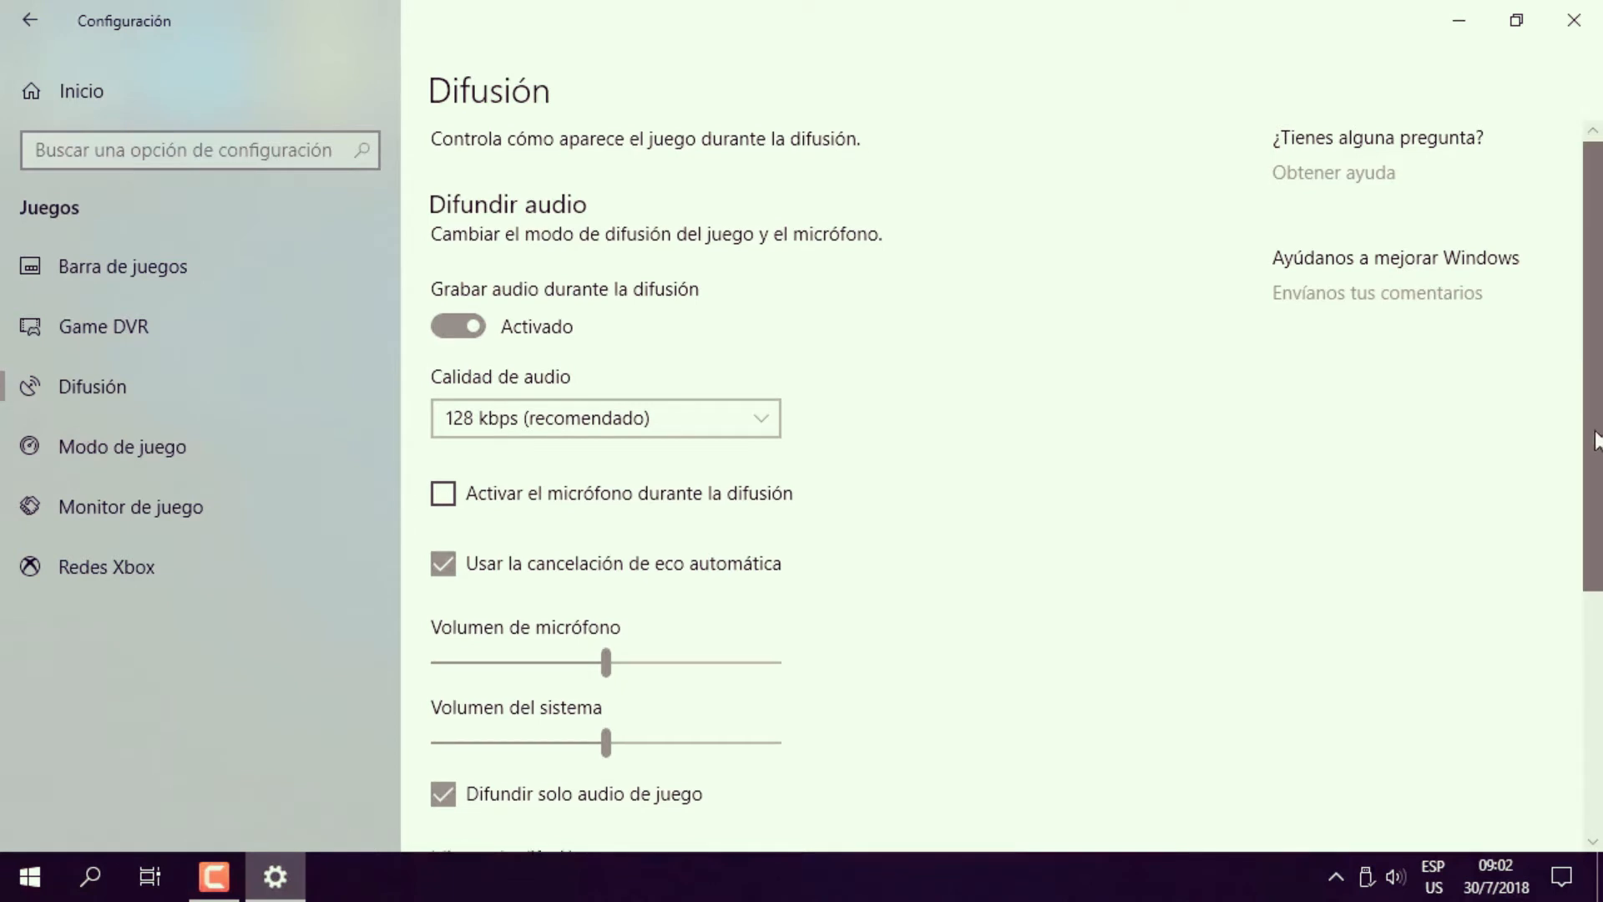
pyautogui.moveTo(1591, 439); pyautogui.dragTo(1595, 507)
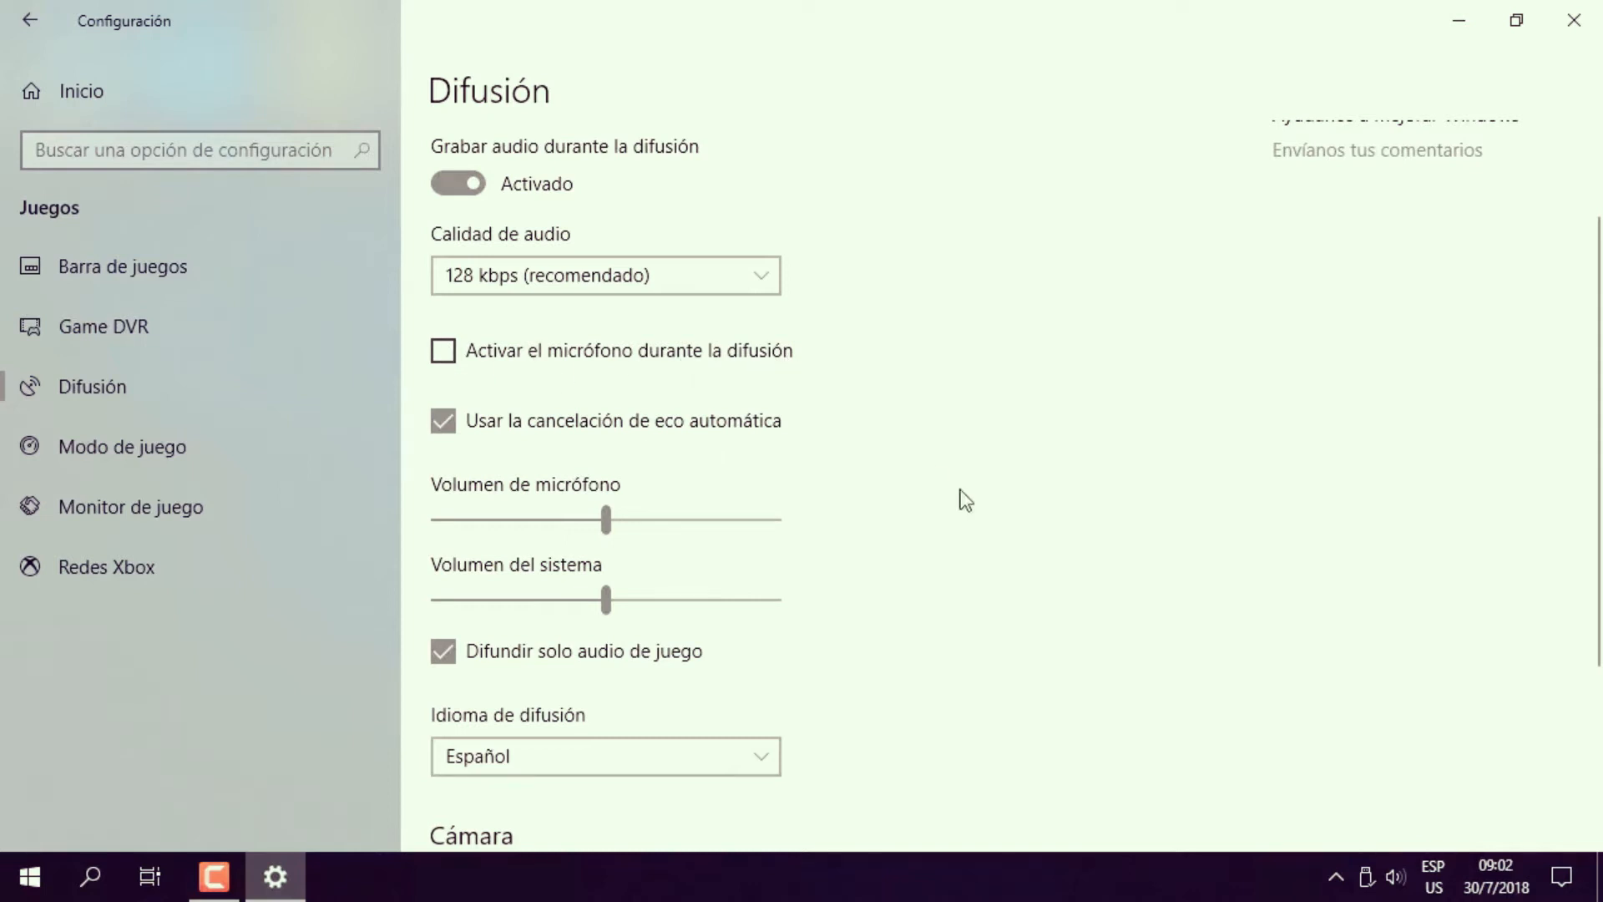
pyautogui.scroll(-3, 962, 500)
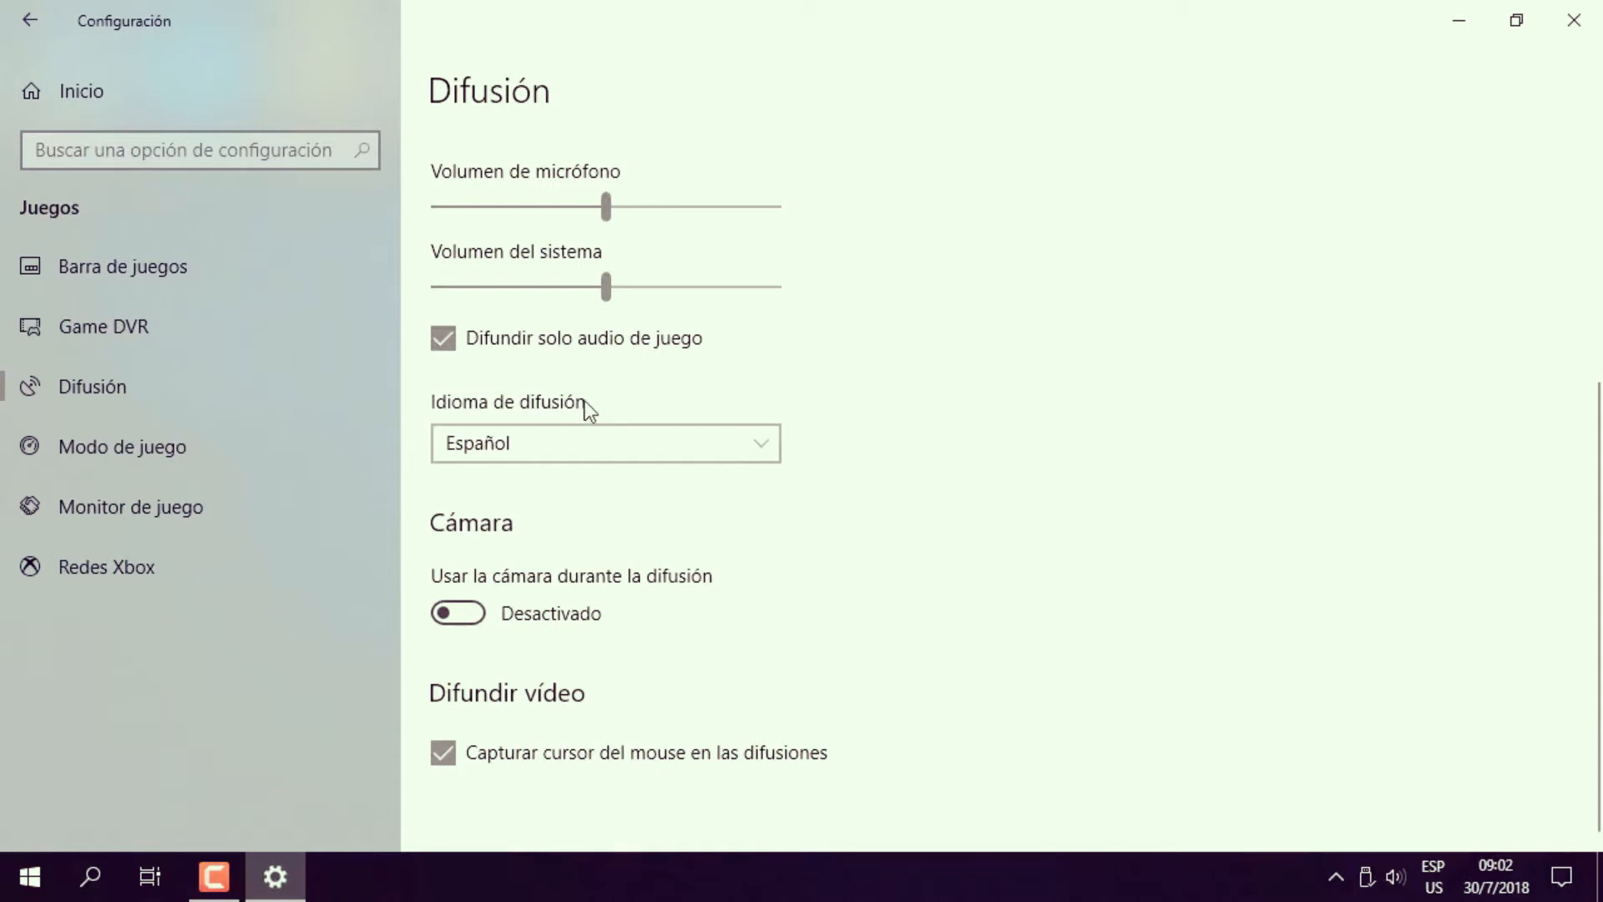
pyautogui.click(577, 452)
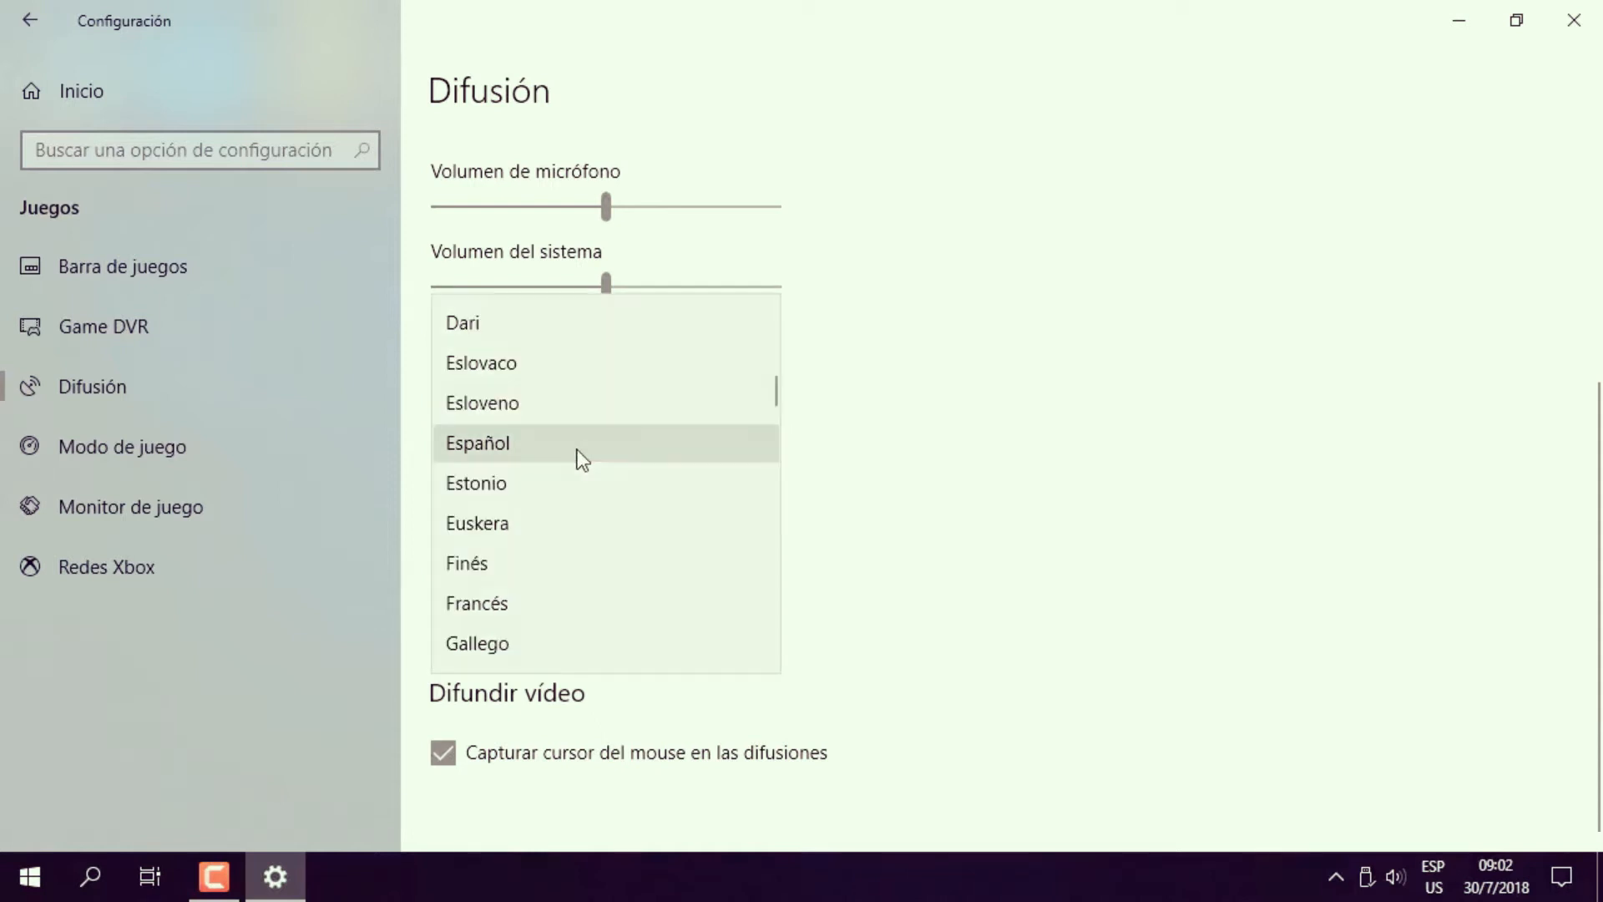
pyautogui.click(840, 587)
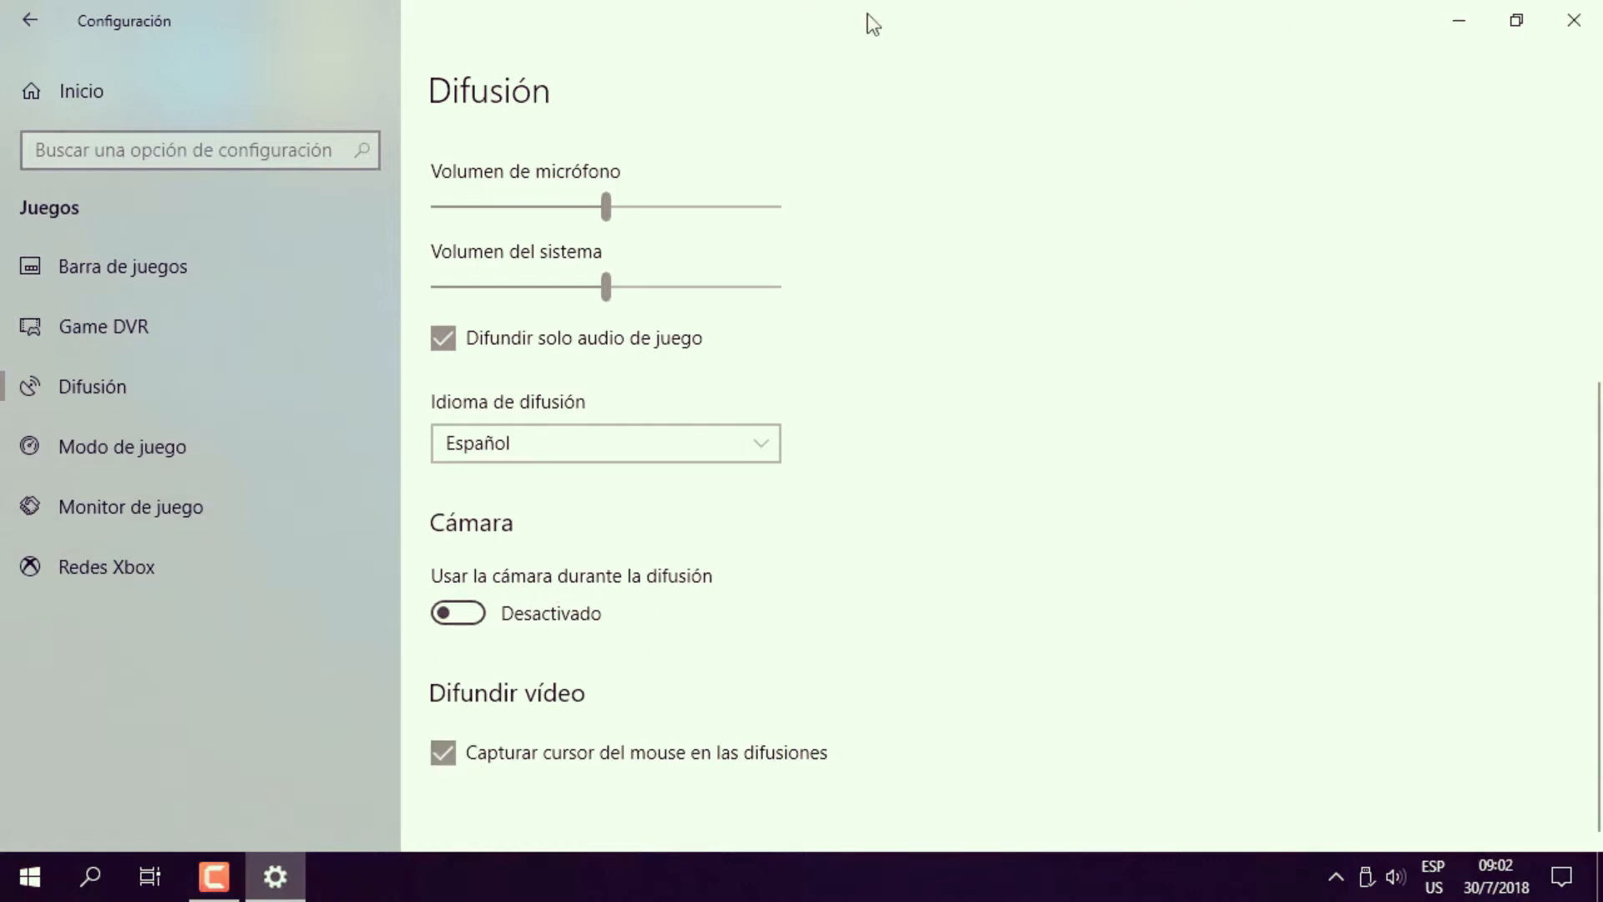
# Open the Pantalla page of the Accesibilidad settings.
pyautogui.click(28, 14)
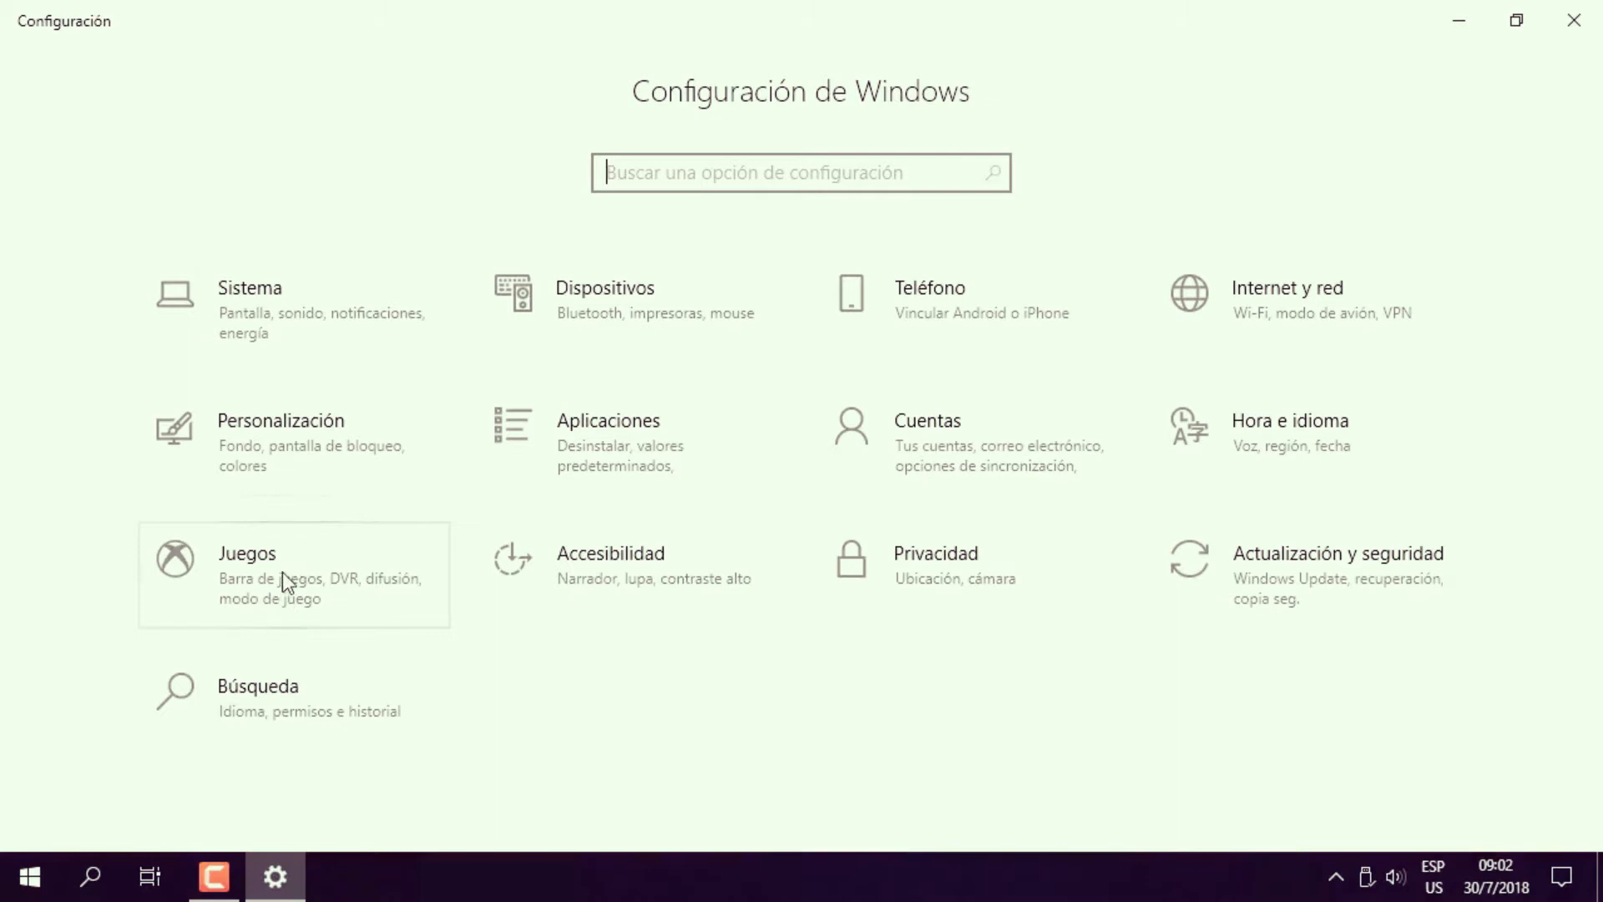
pyautogui.click(648, 571)
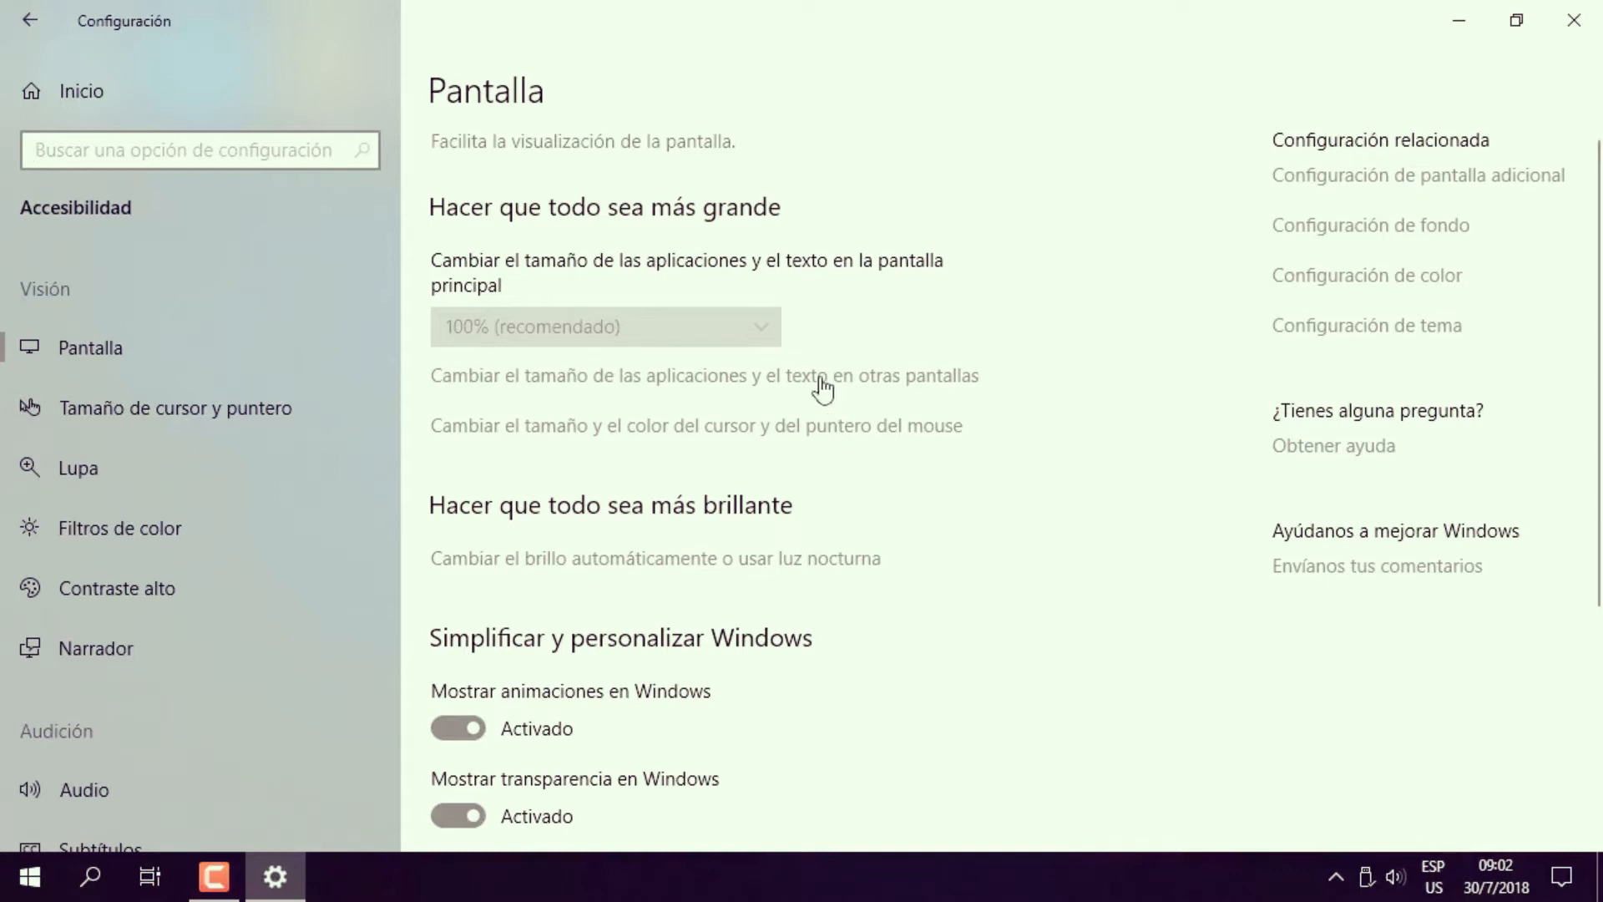
pyautogui.click(99, 349)
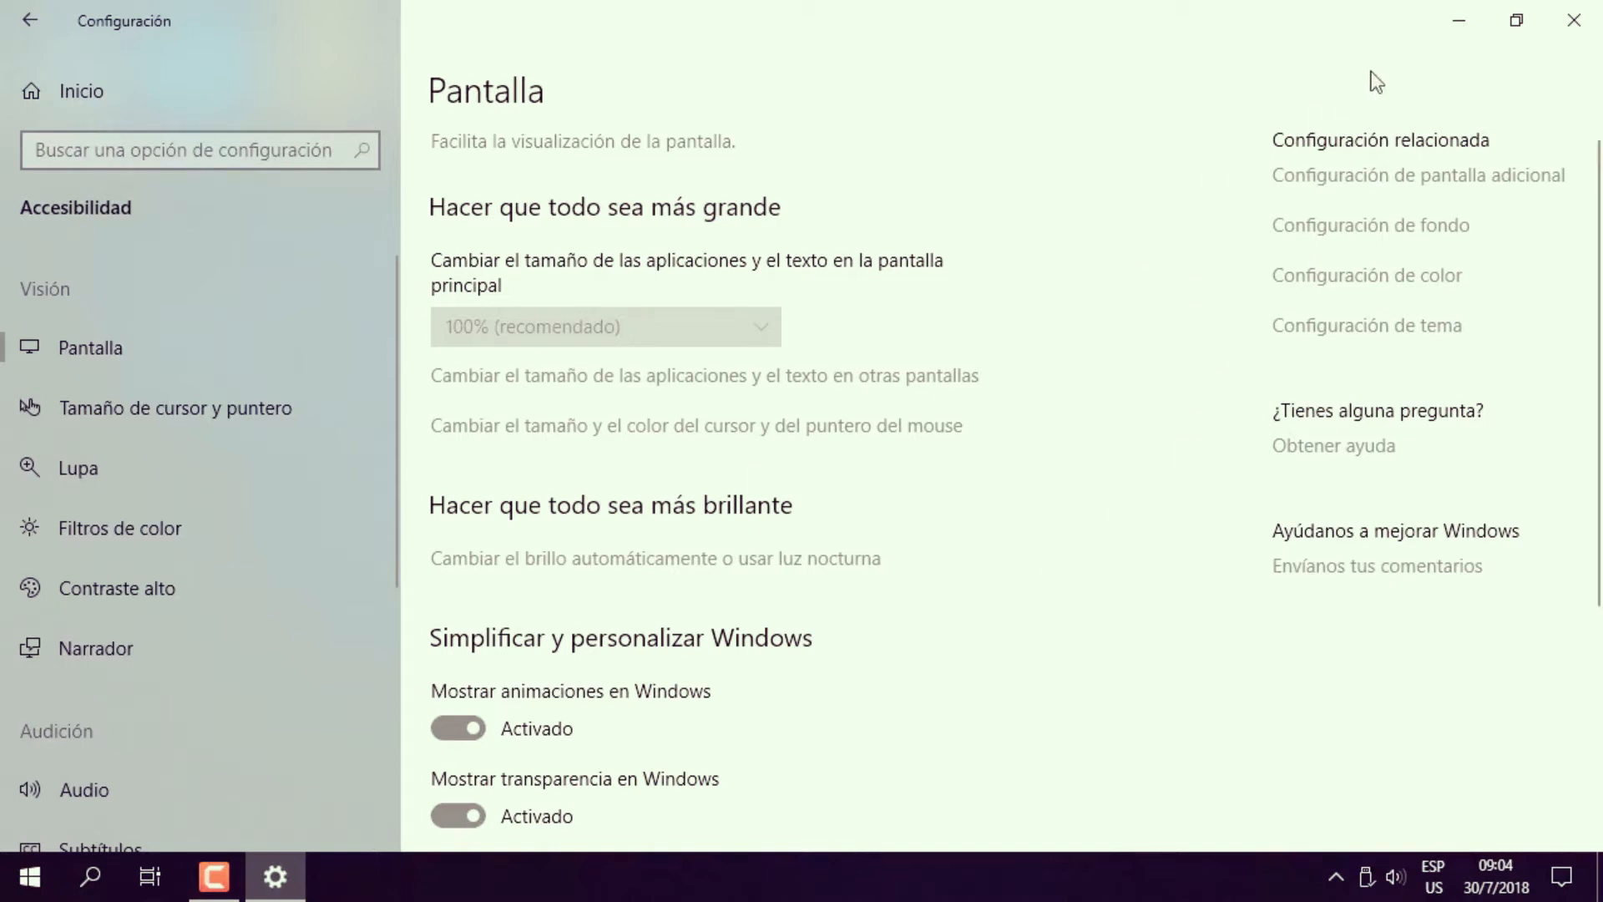
# Minimize Settings, open the display settings from the desktop, and examine the available screen resolutions without picking one.
pyautogui.click(1466, 19)
pyautogui.rightClick(640, 386)
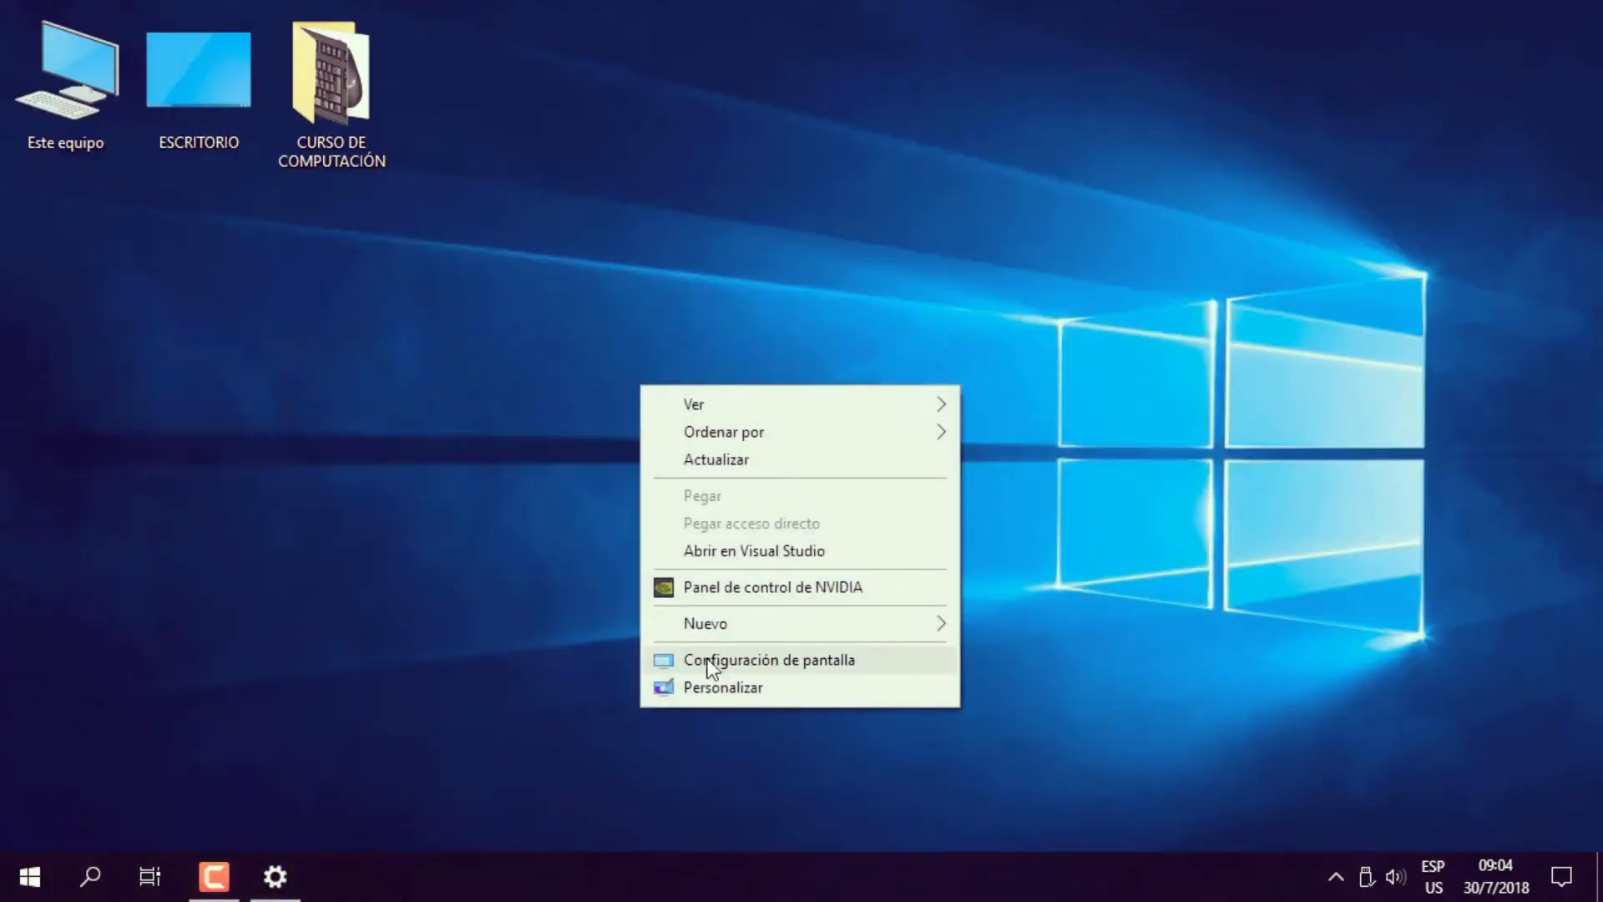
pyautogui.click(763, 661)
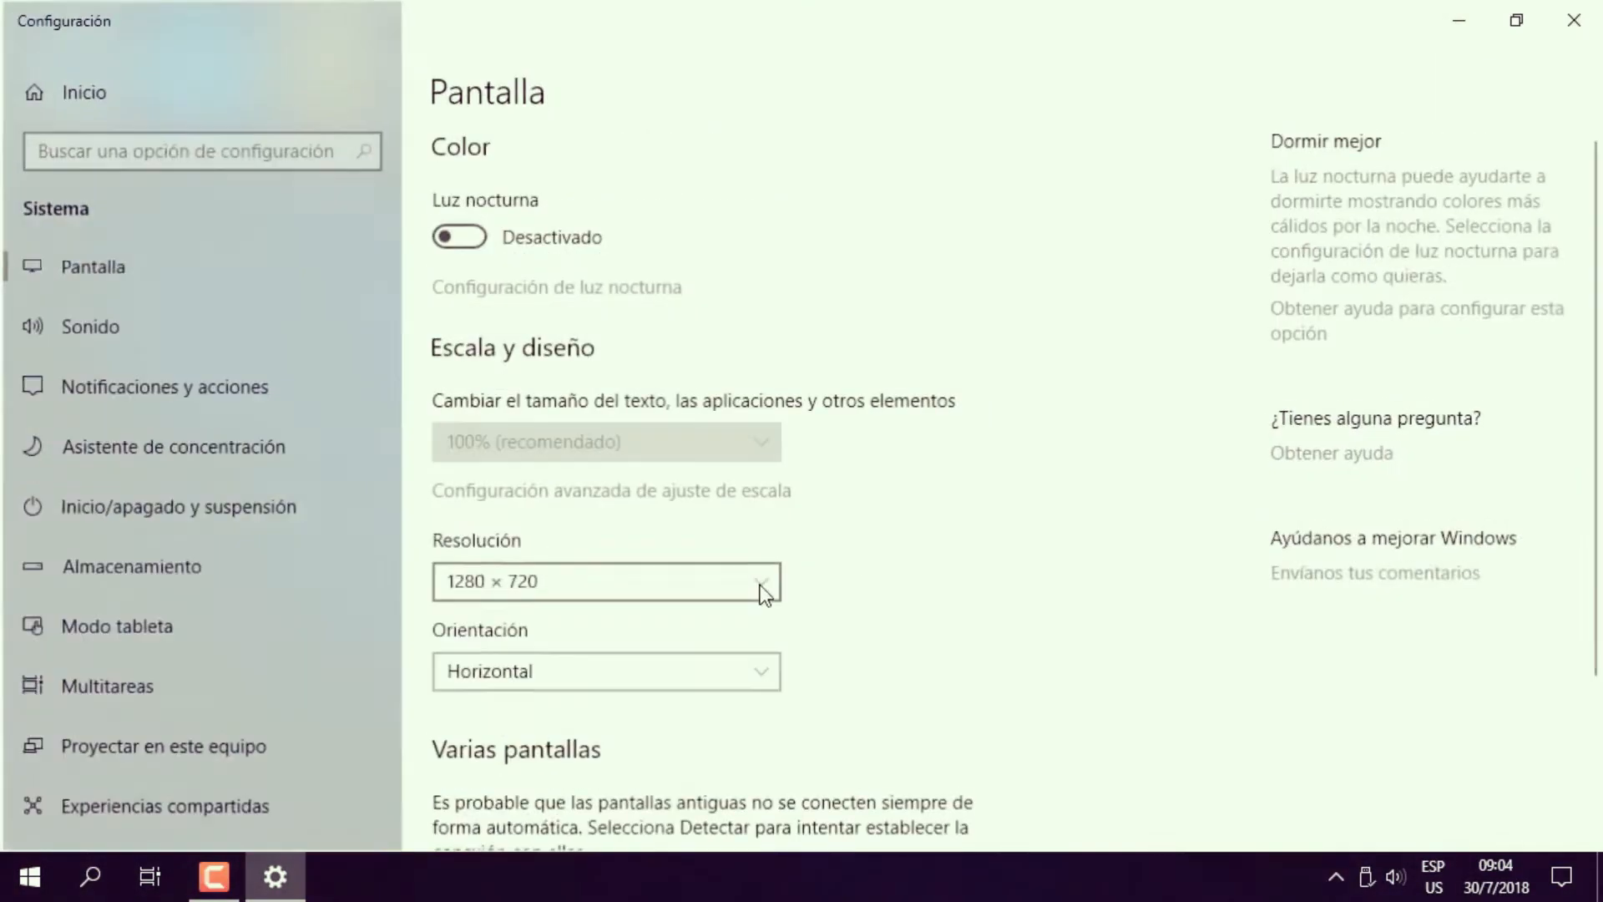
pyautogui.scroll(-3, 710, 584)
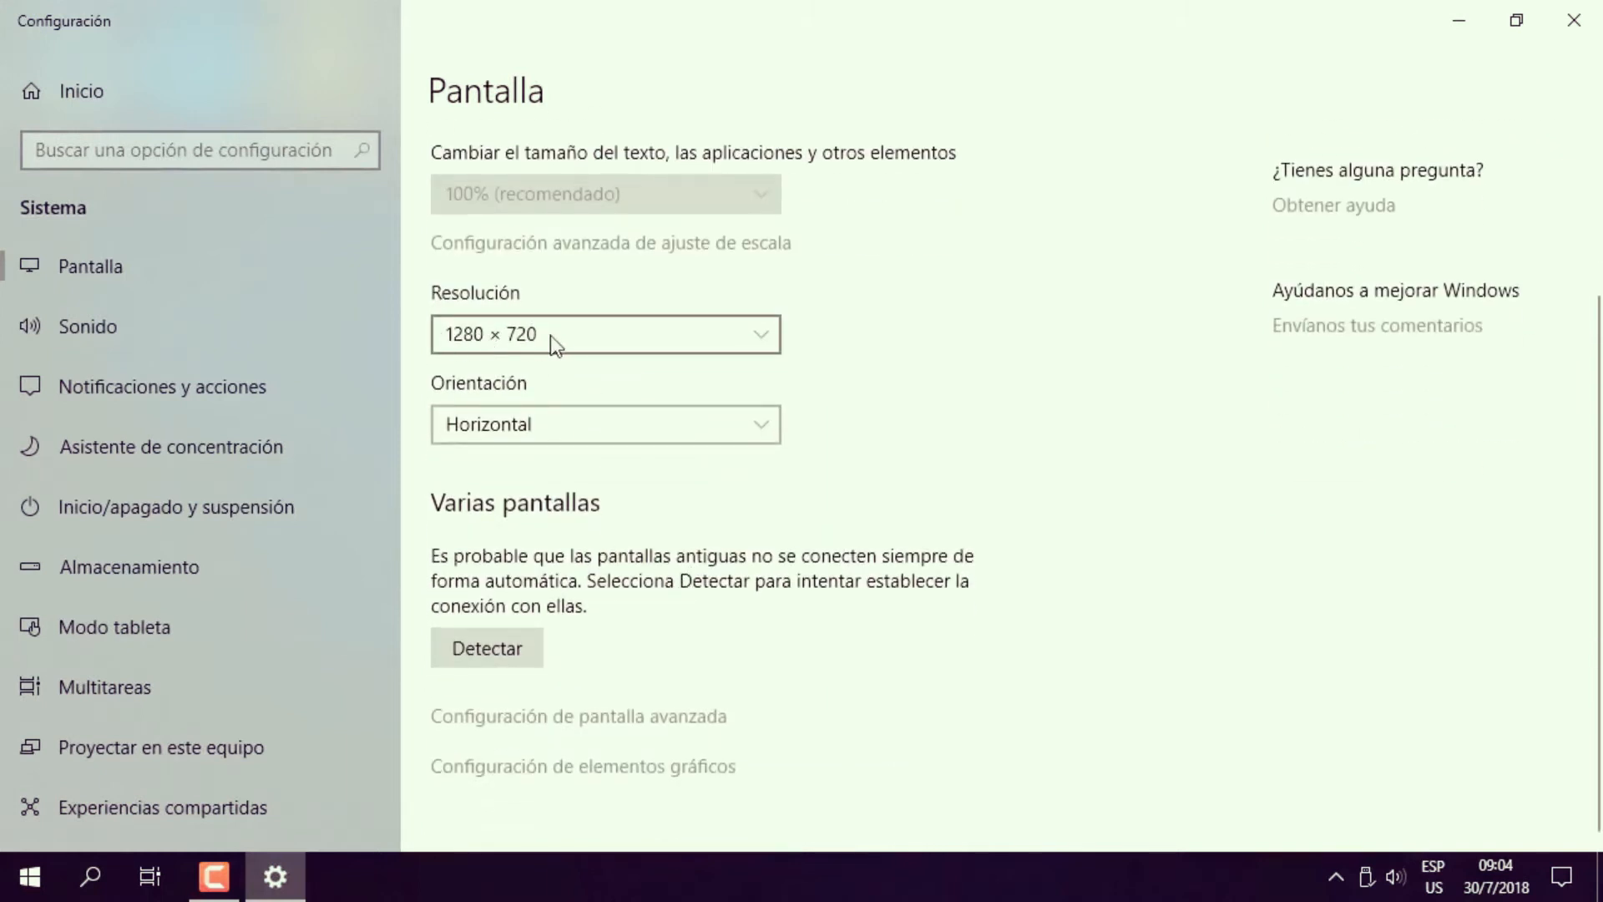
pyautogui.click(715, 335)
pyautogui.scroll(5, 718, 338)
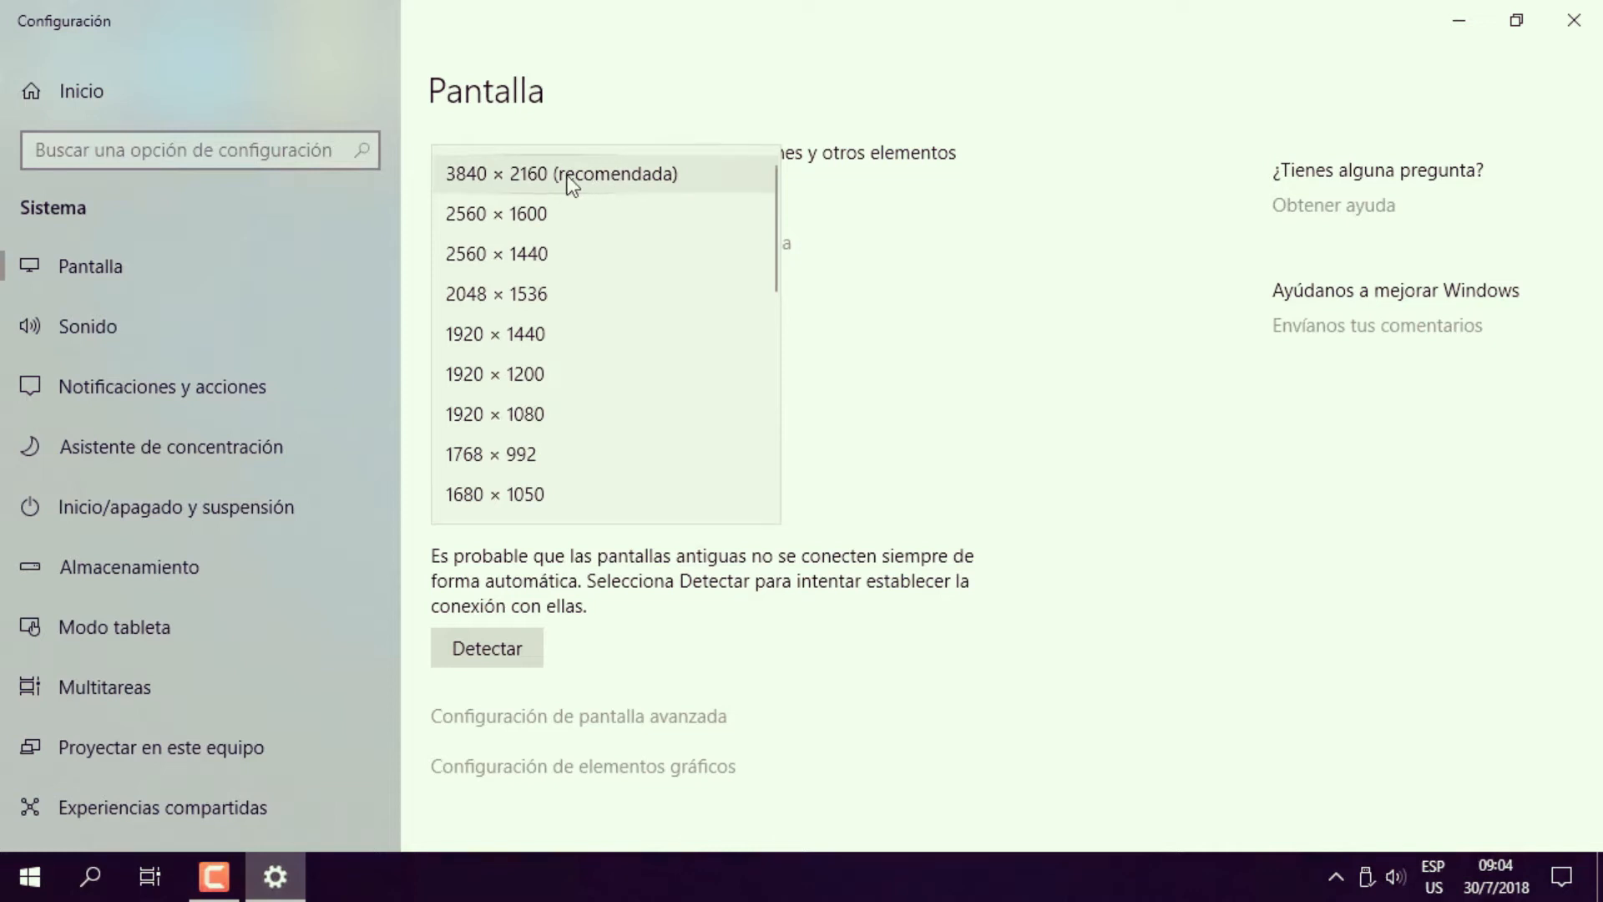
pyautogui.click(984, 385)
# Return to the Accesibilidad display settings and examine the options for simplifying and personalizing Windows.
pyautogui.click(70, 97)
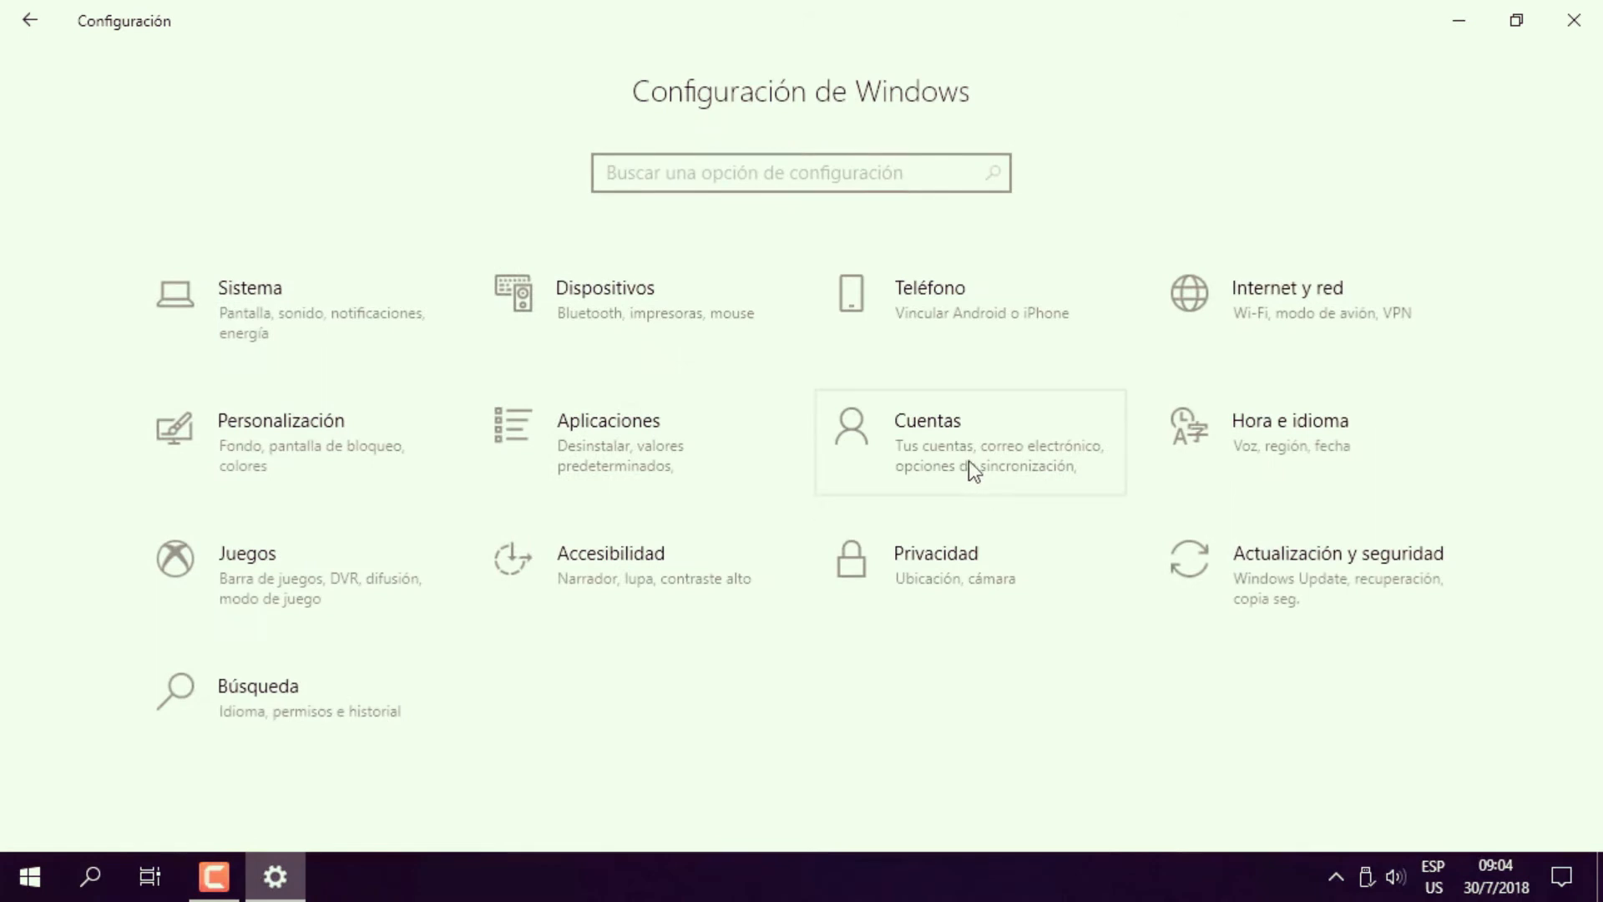
pyautogui.click(610, 560)
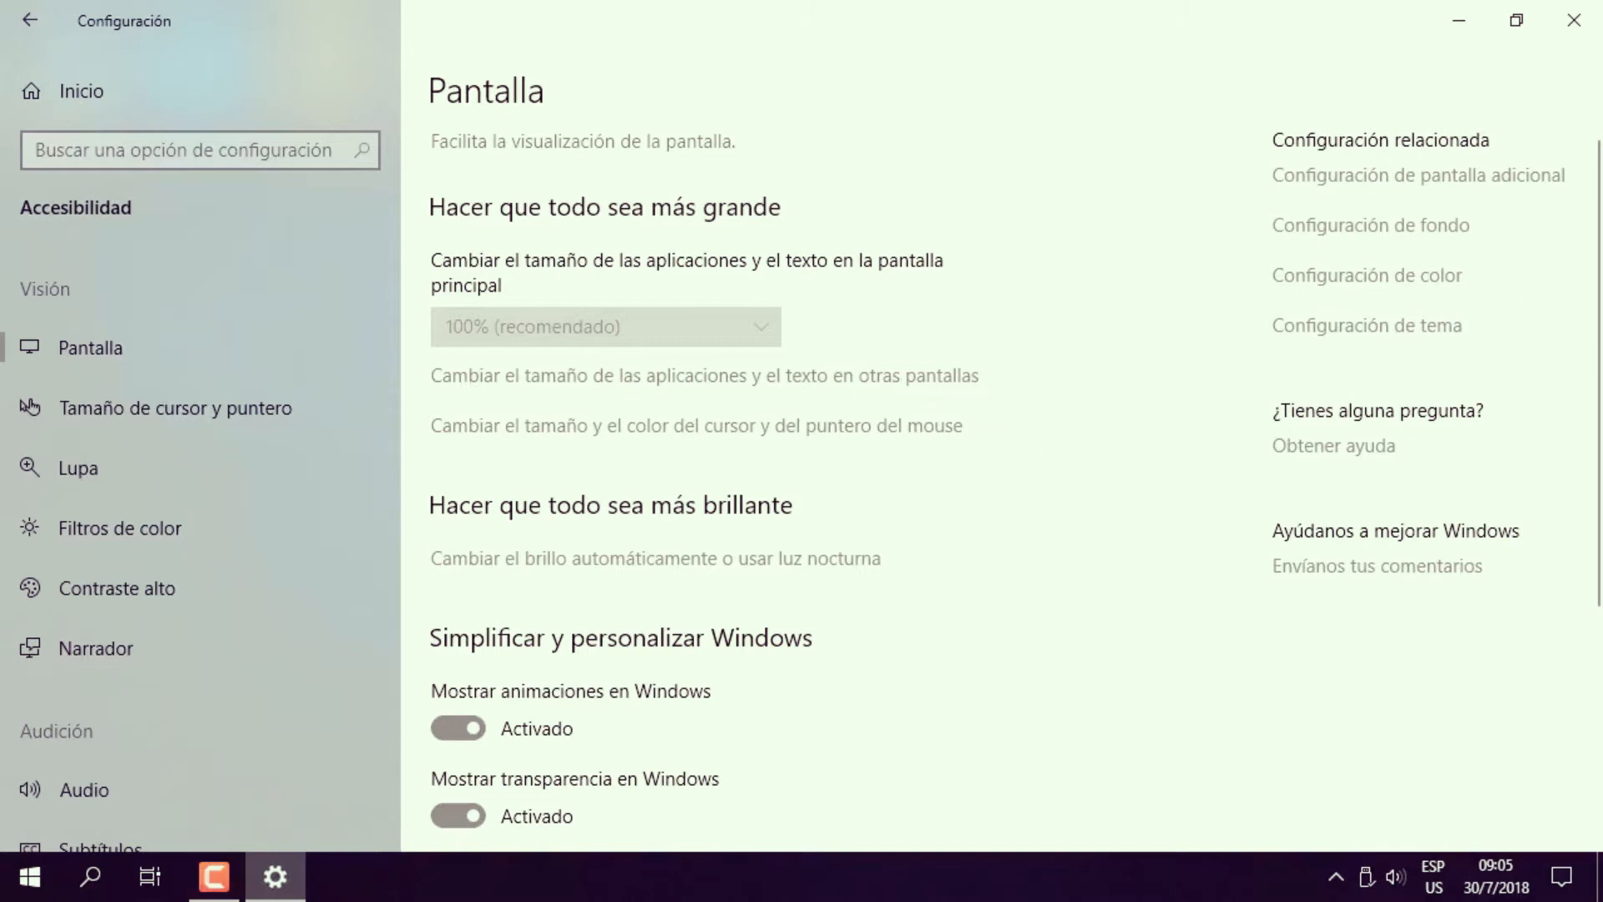
pyautogui.scroll(-3, 1595, 388)
pyautogui.scroll(-1, 1597, 388)
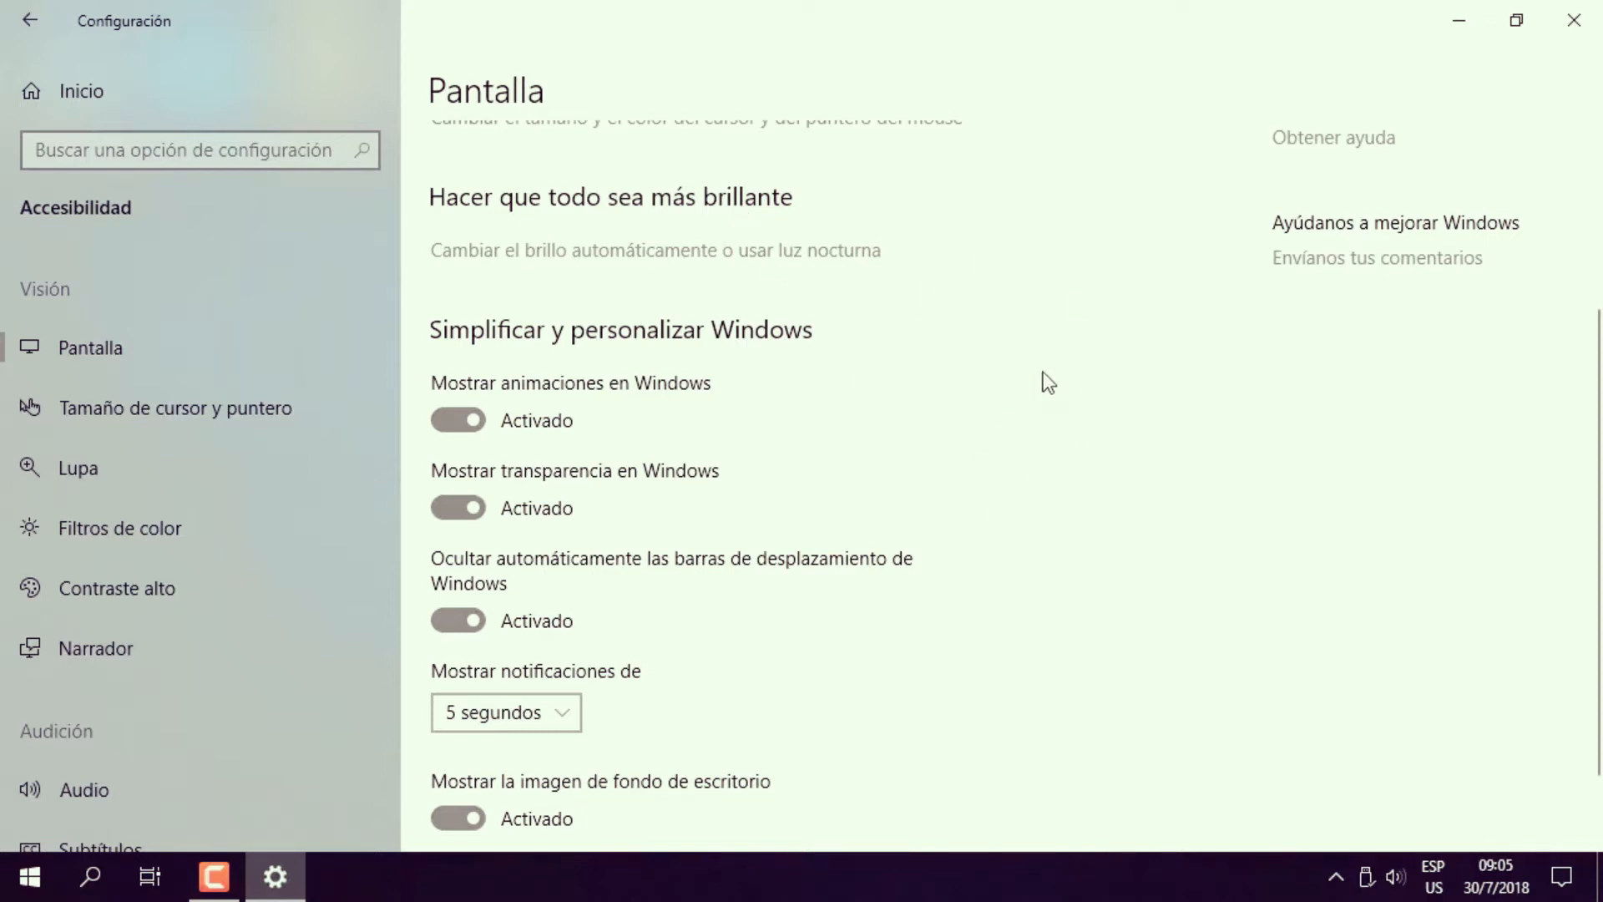
# Open the notification center and toggle Luz nocturna twice.
pyautogui.click(1581, 877)
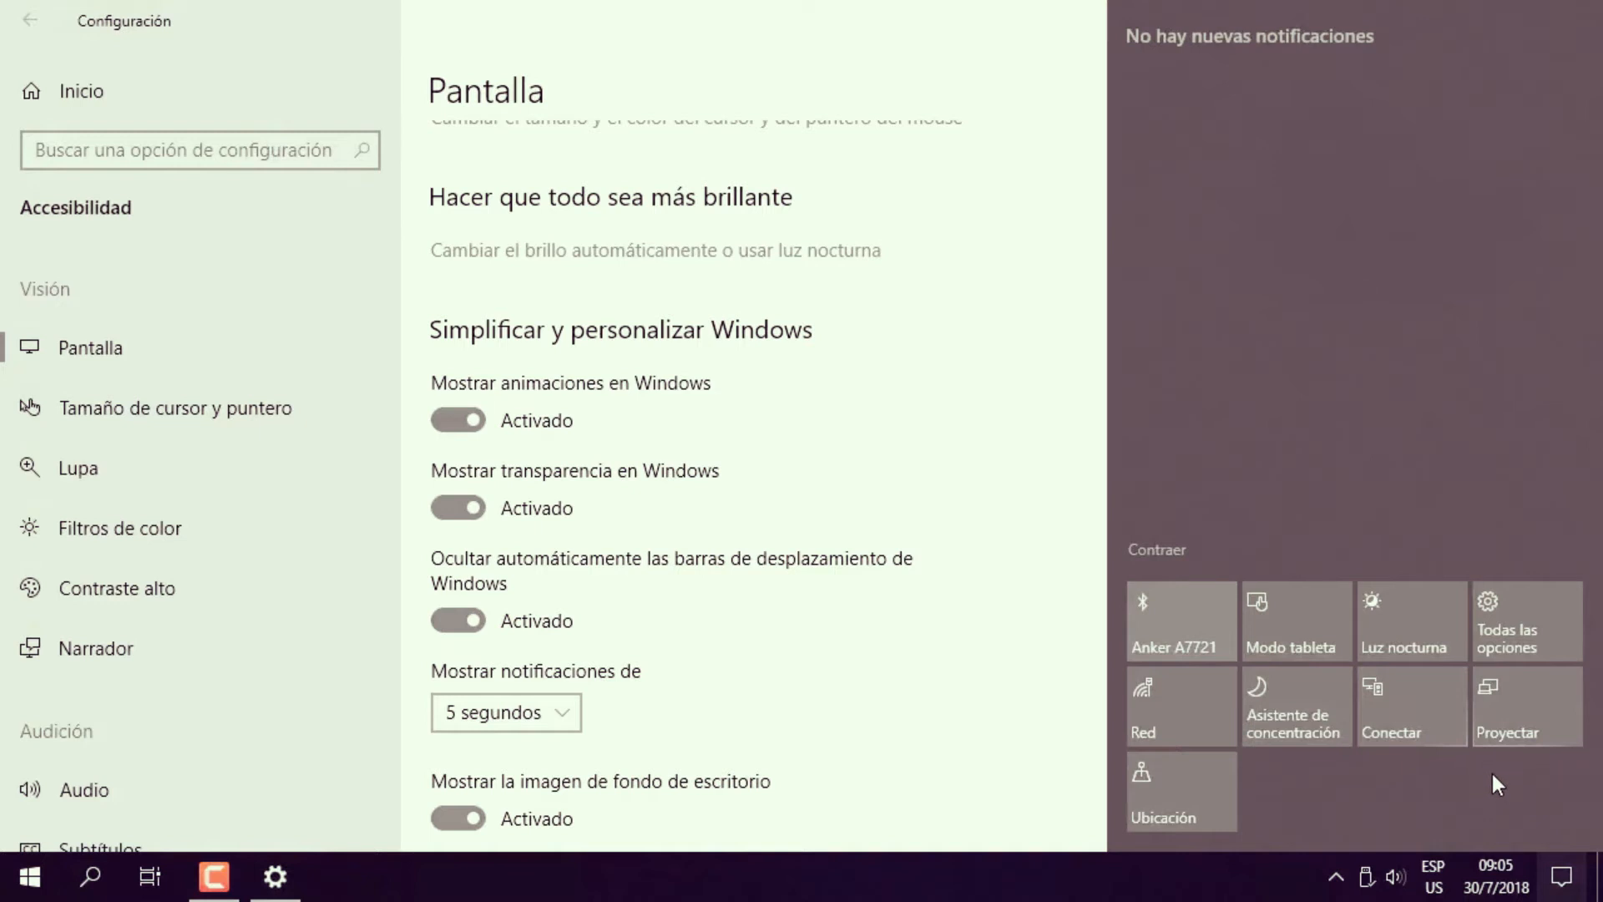
pyautogui.click(1414, 613)
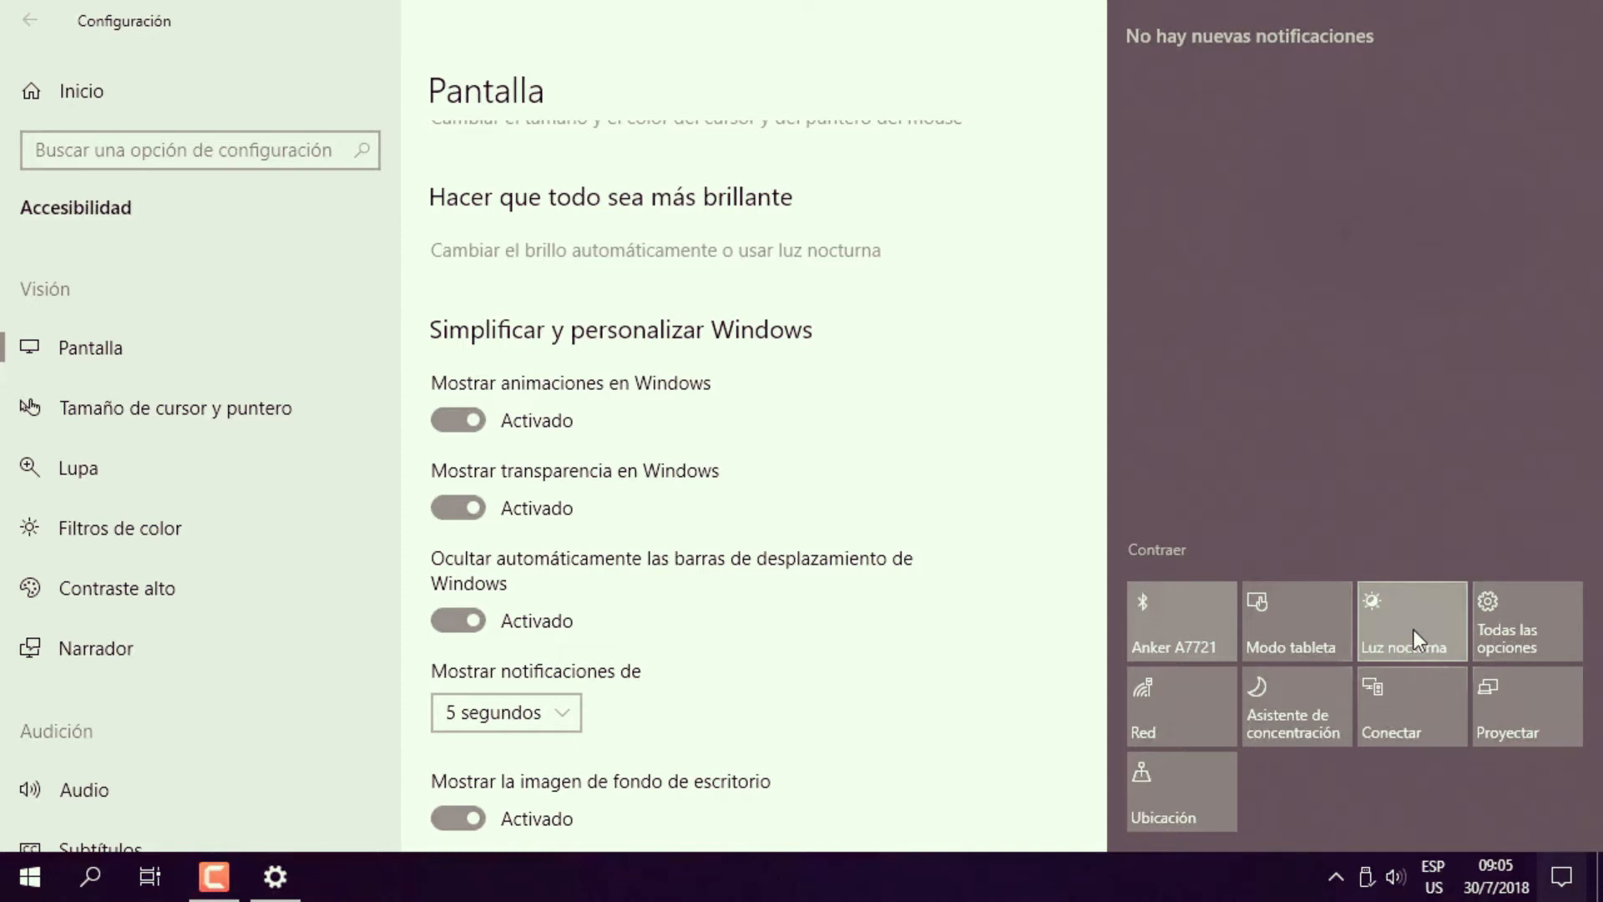
pyautogui.click(1415, 630)
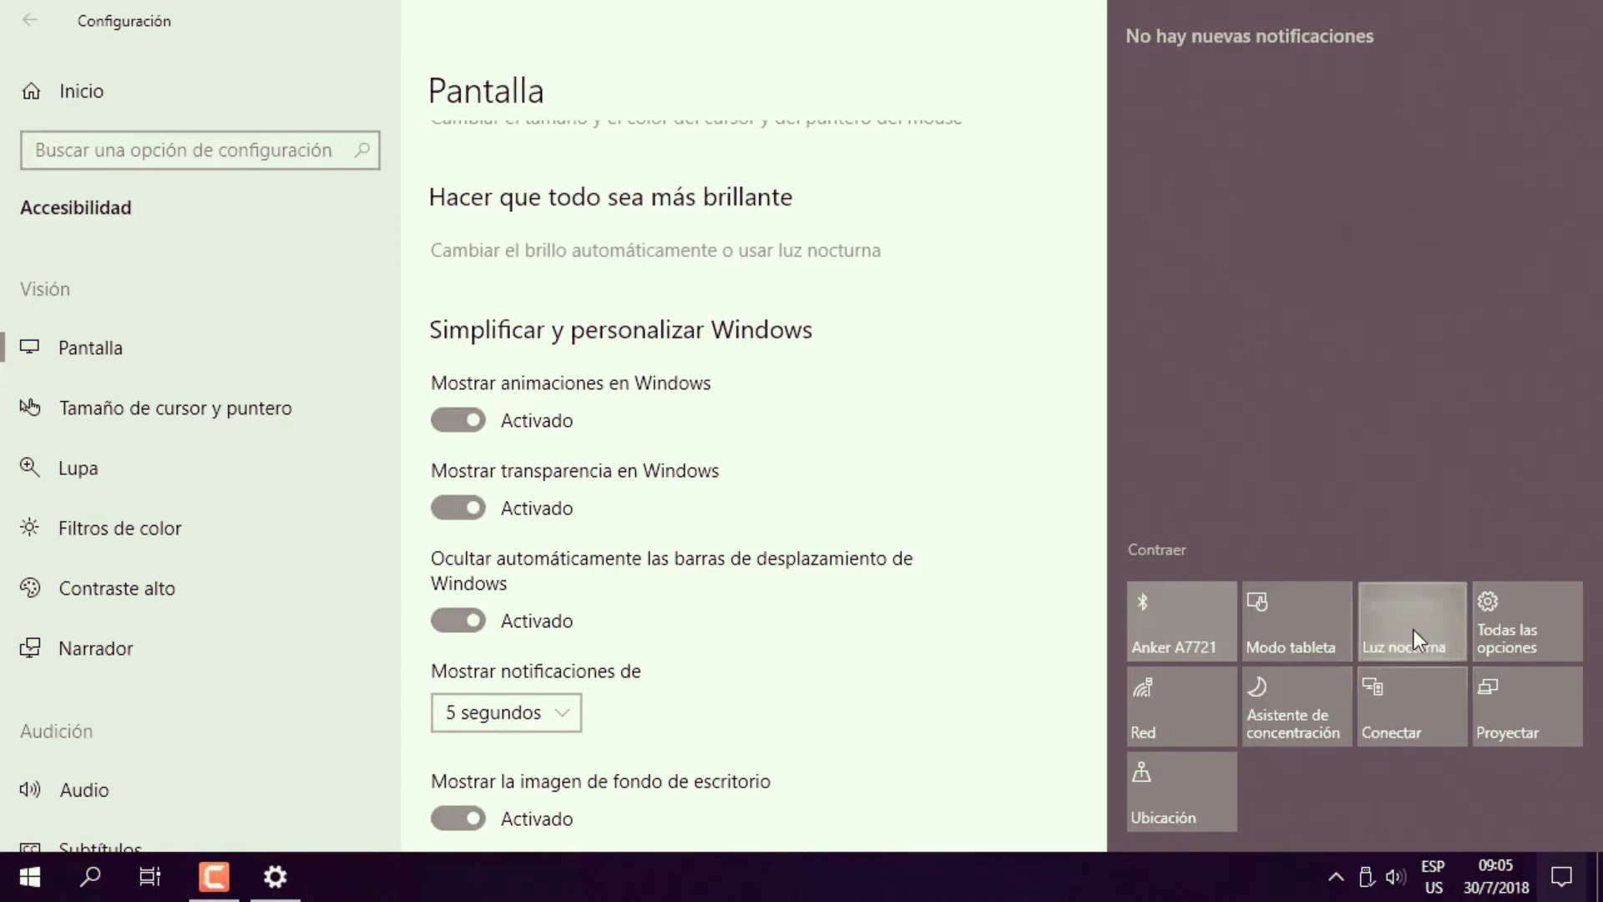
# Close the notification center, view the settings for automatic brightness and Luz nocturna linked from the accessibility Pantalla page, and return.
pyautogui.click(896, 399)
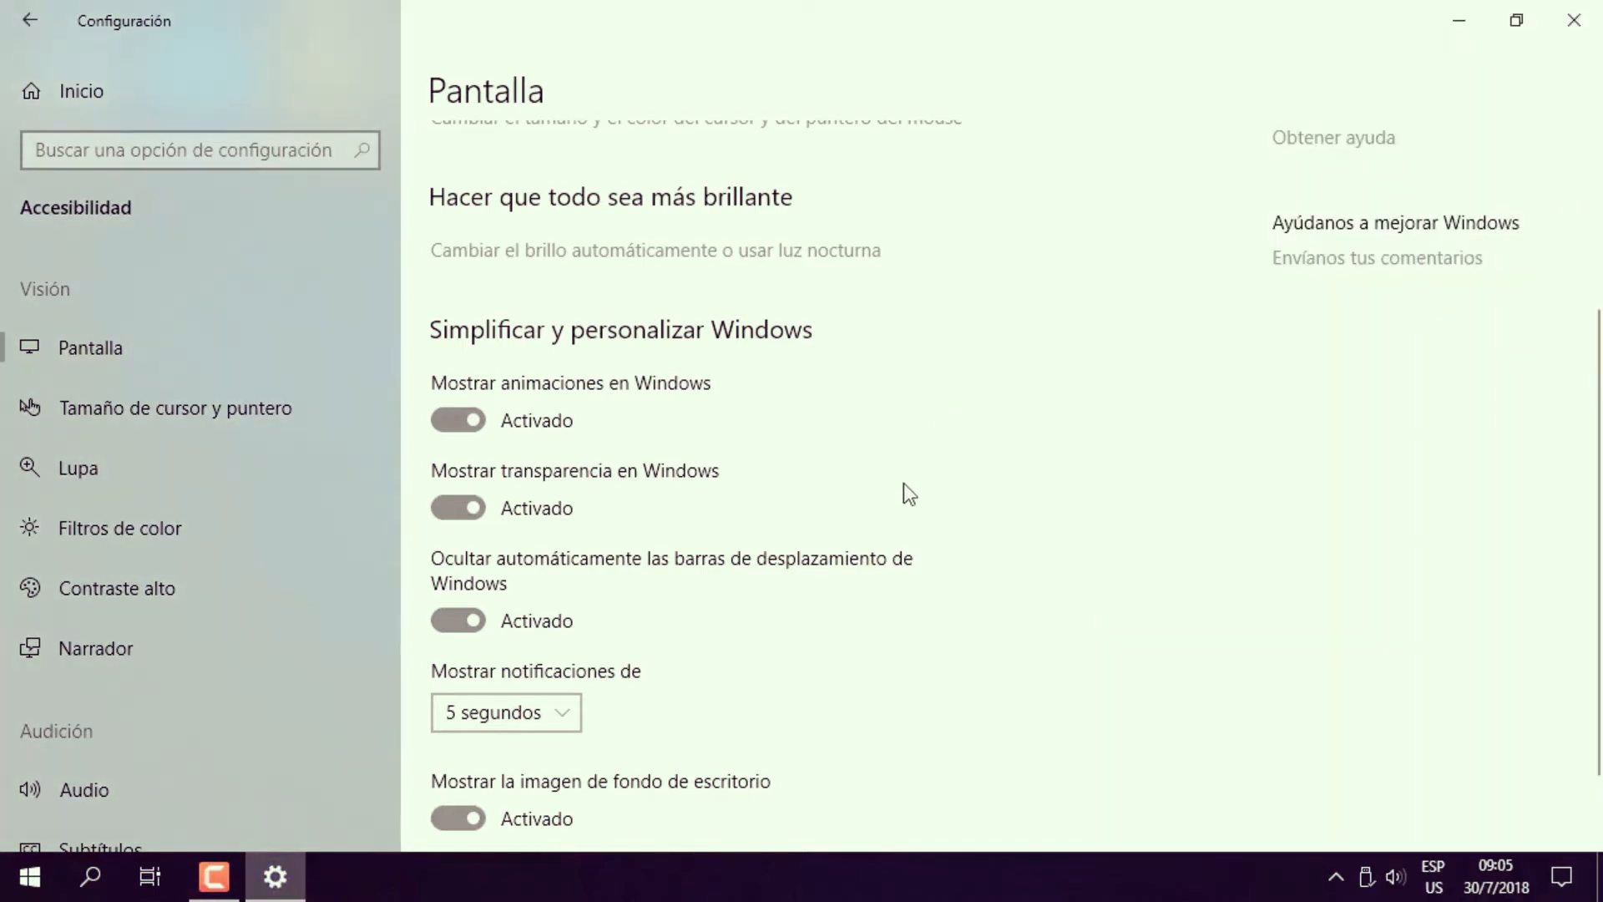
pyautogui.click(612, 250)
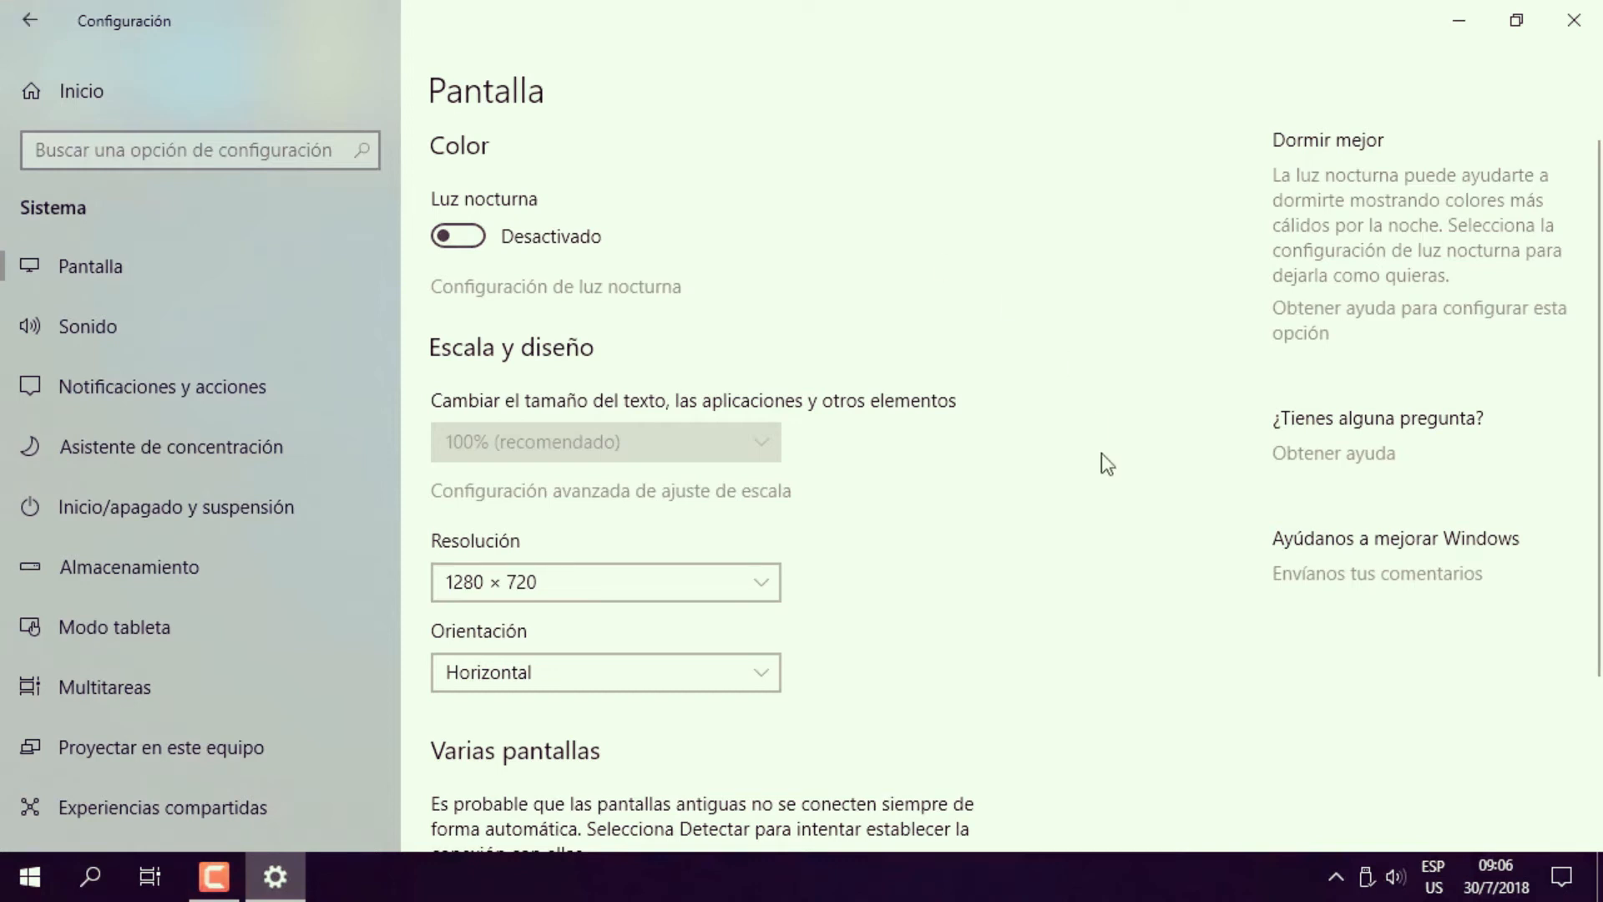
pyautogui.click(30, 22)
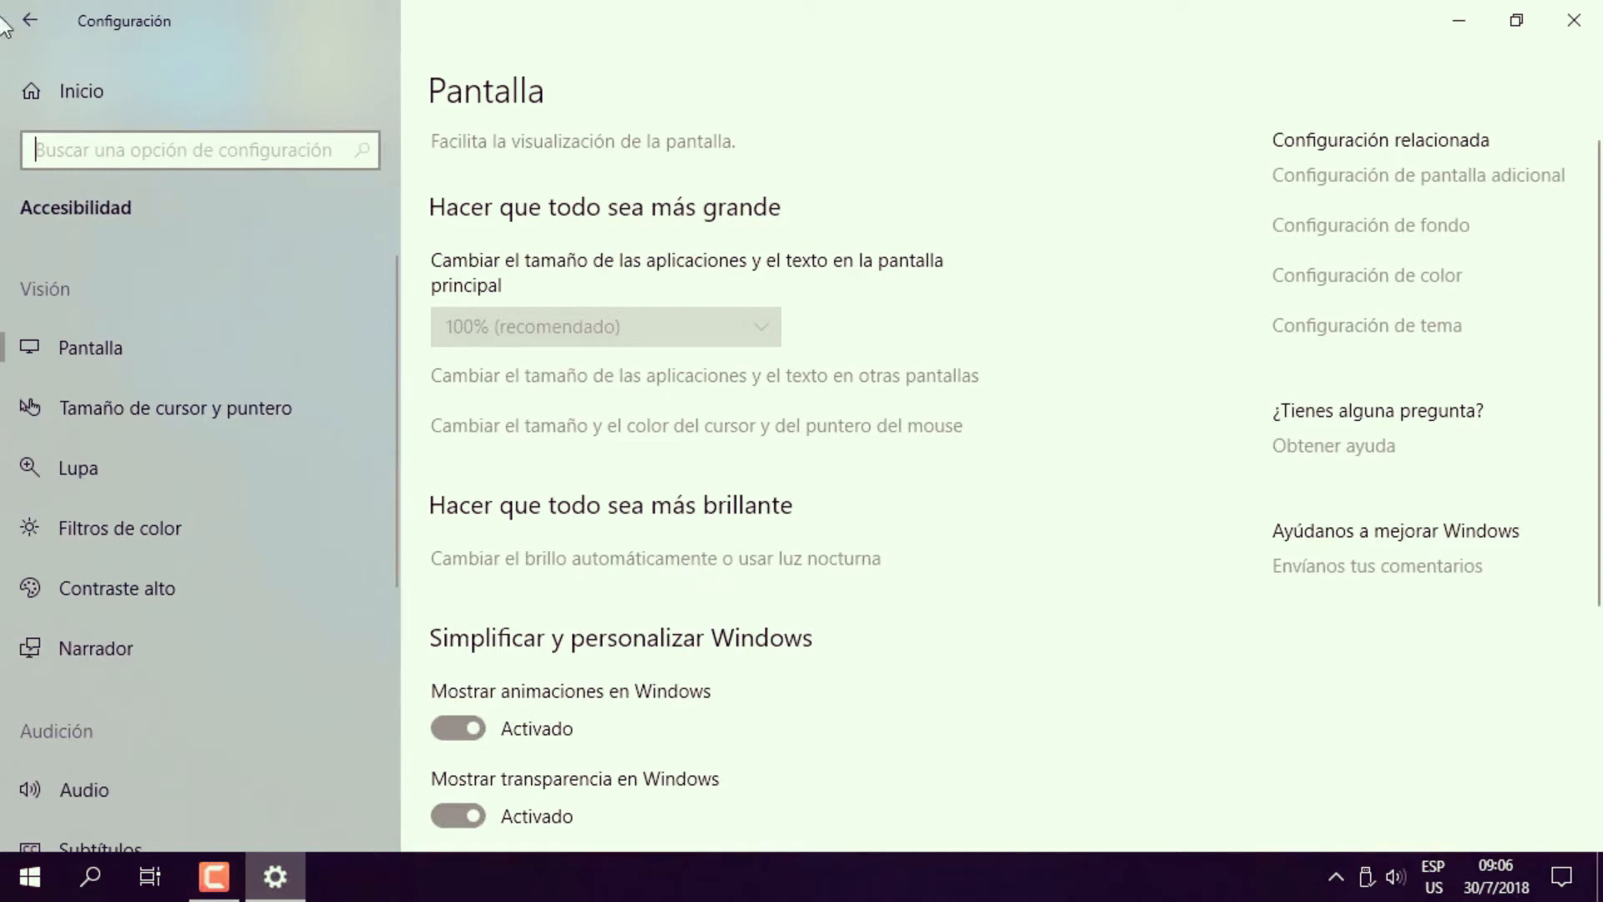
# Go to the Settings home page, view the Pantalla page under Sistema, and return to the home page.
pyautogui.click(28, 20)
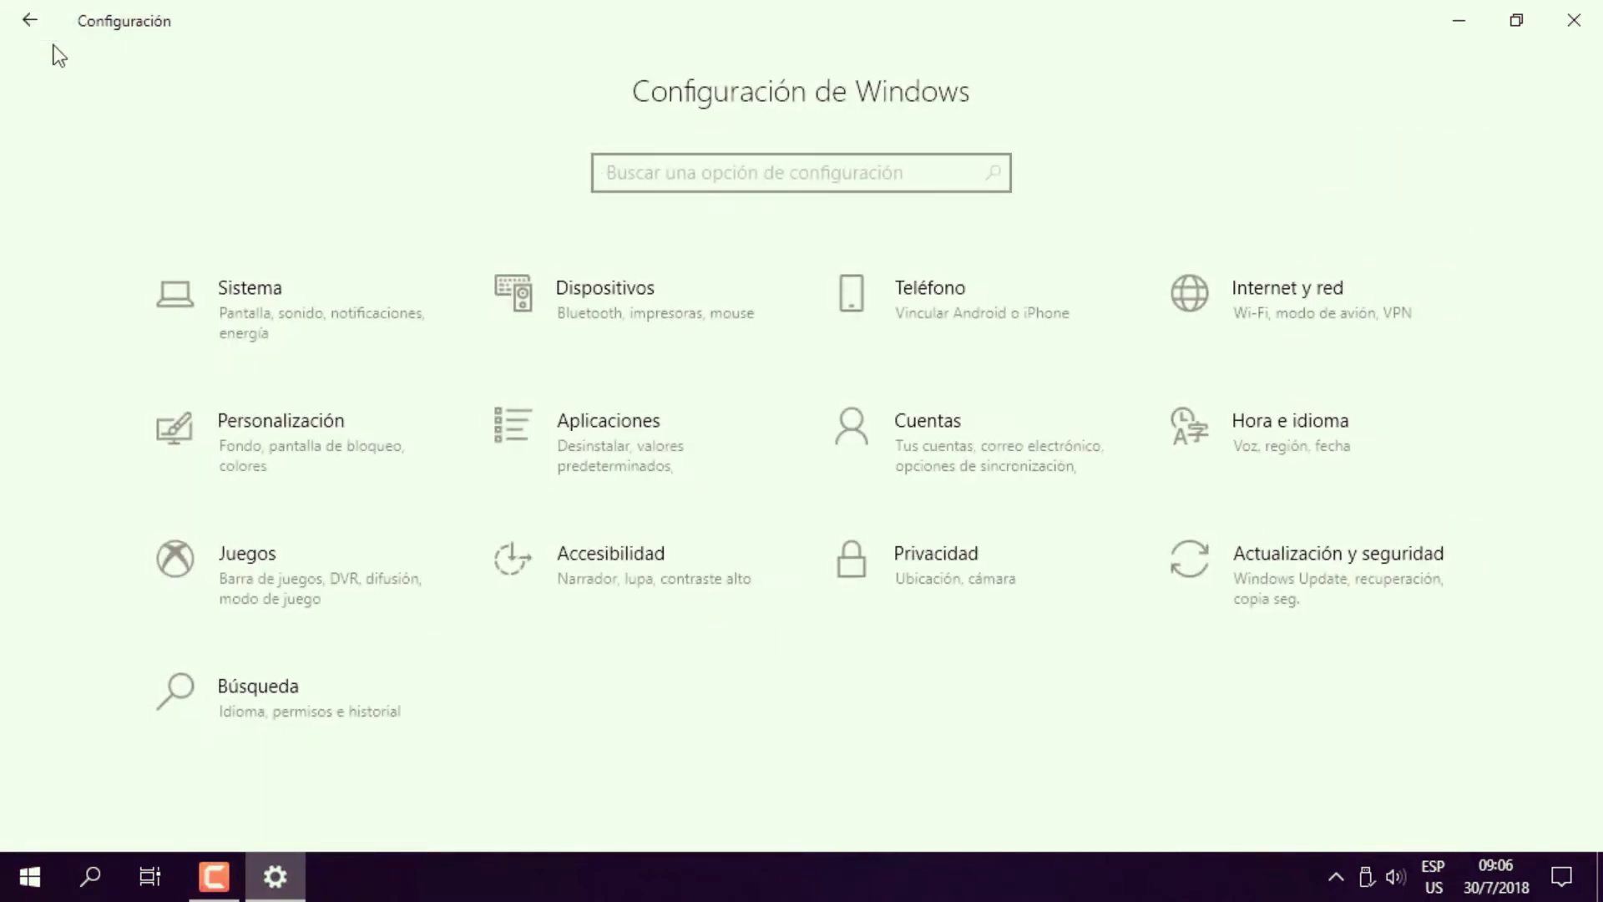
pyautogui.click(299, 310)
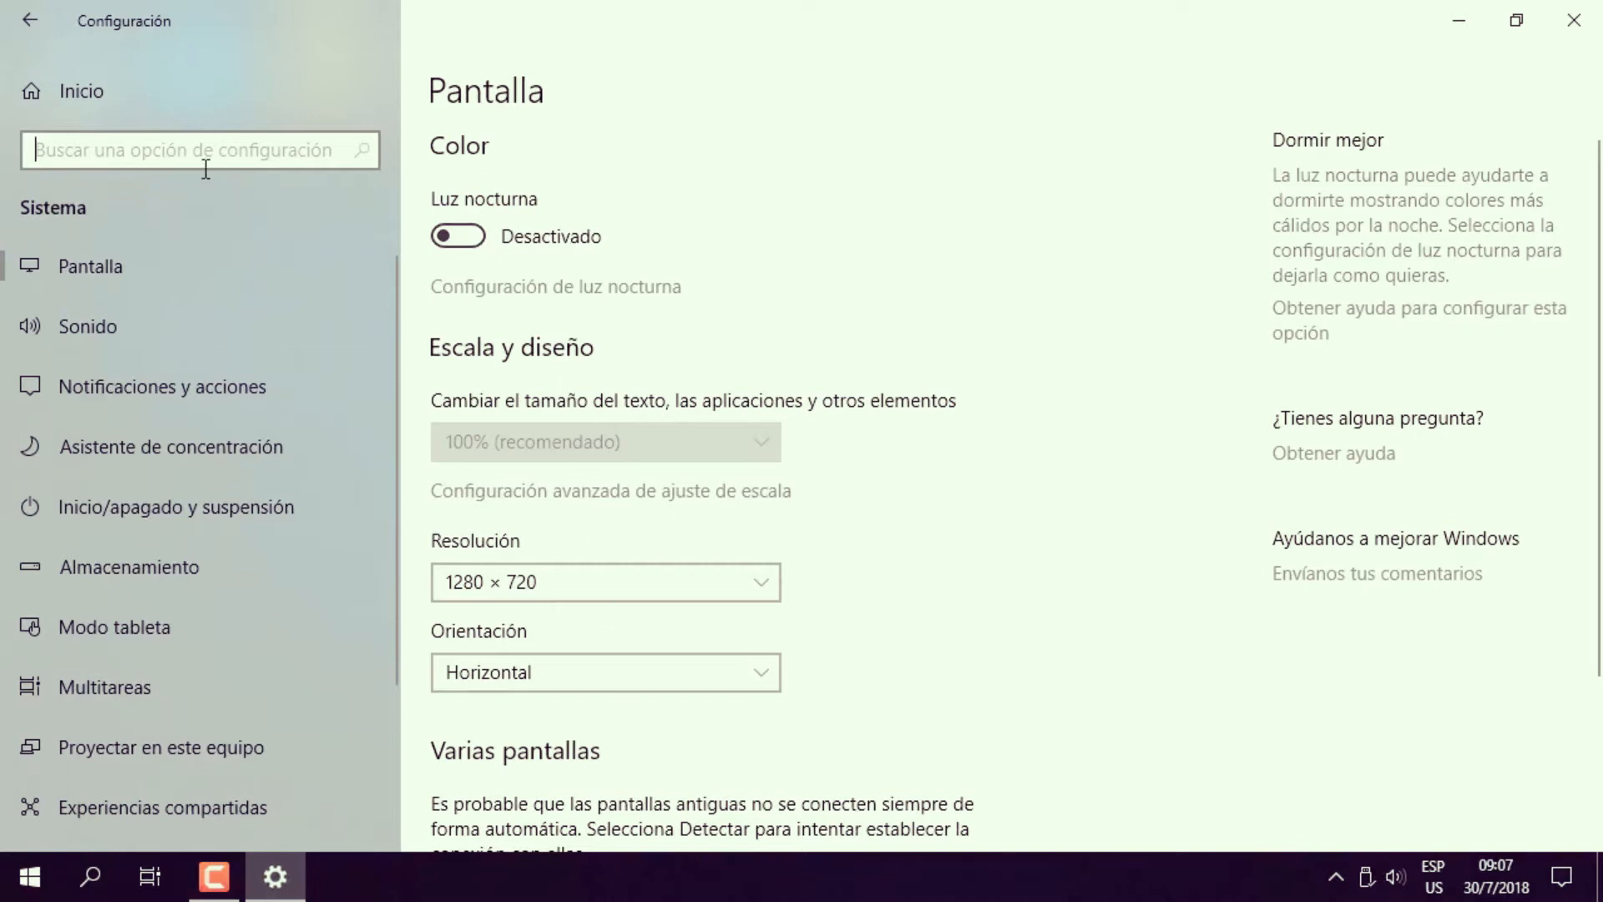
pyautogui.click(32, 21)
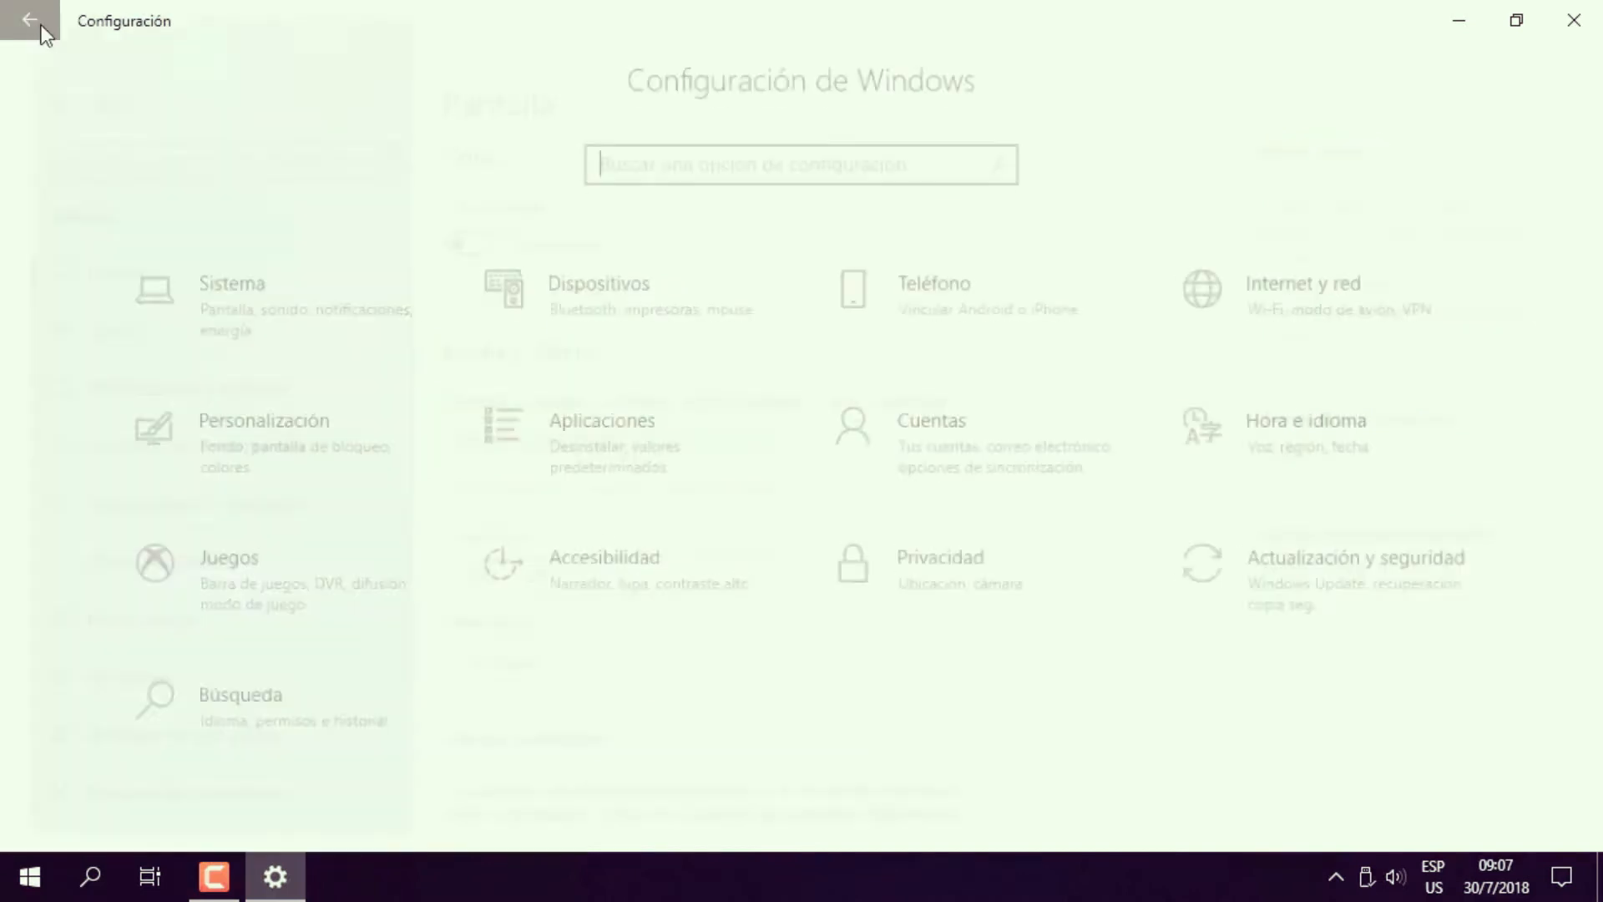
# Open the Accesibilidad settings, view the linked options for app and text size on other displays, and go back.
pyautogui.click(598, 574)
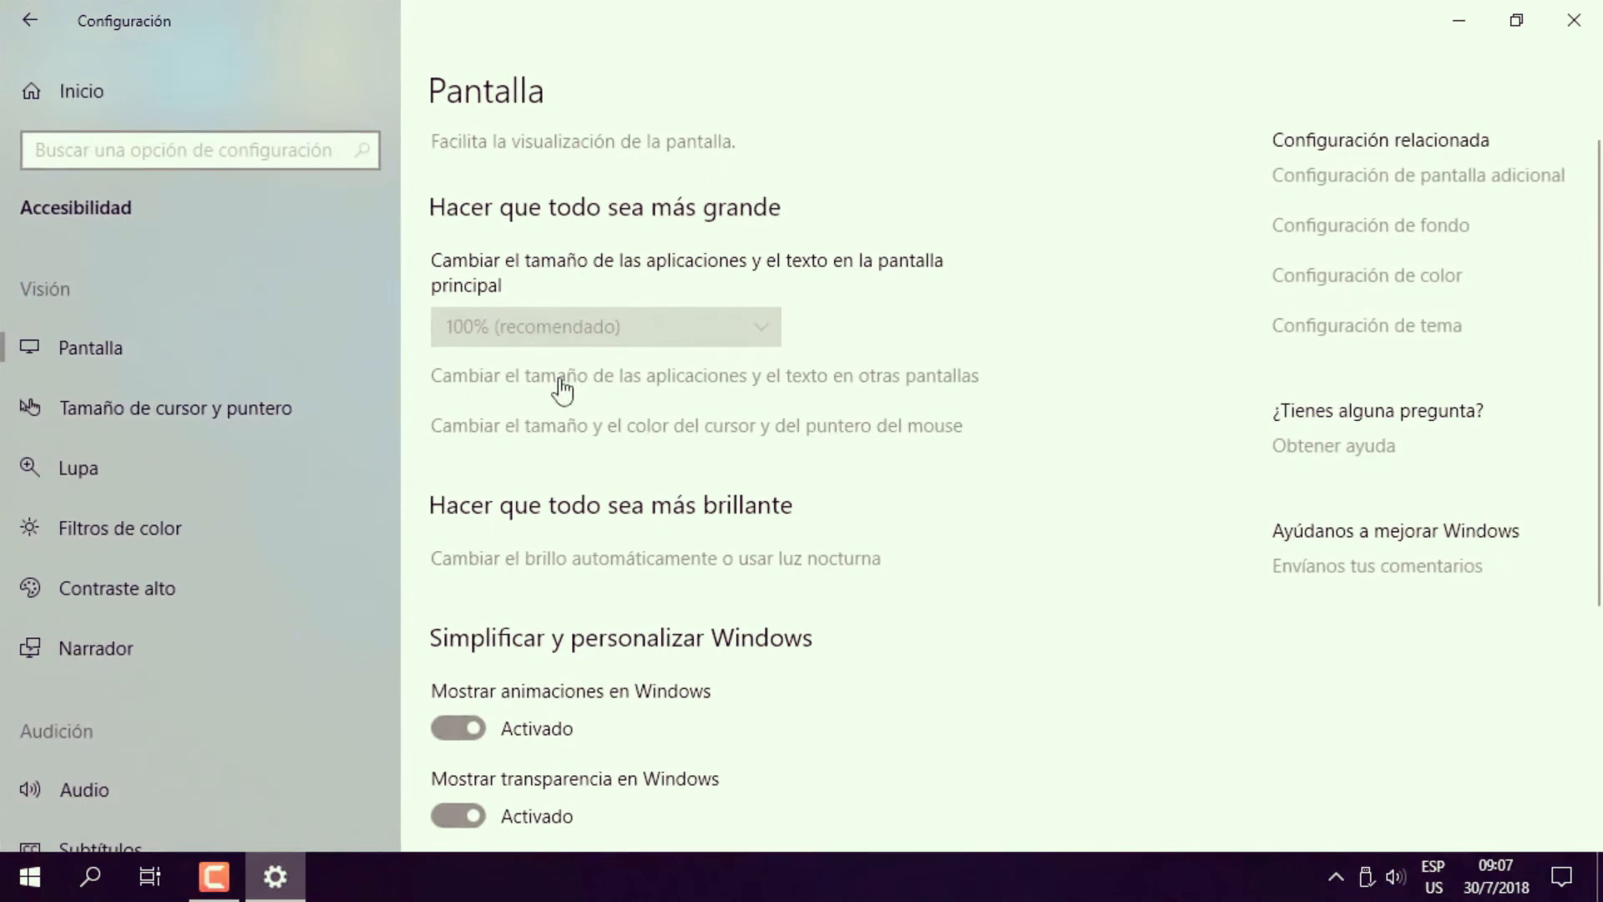
pyautogui.click(744, 391)
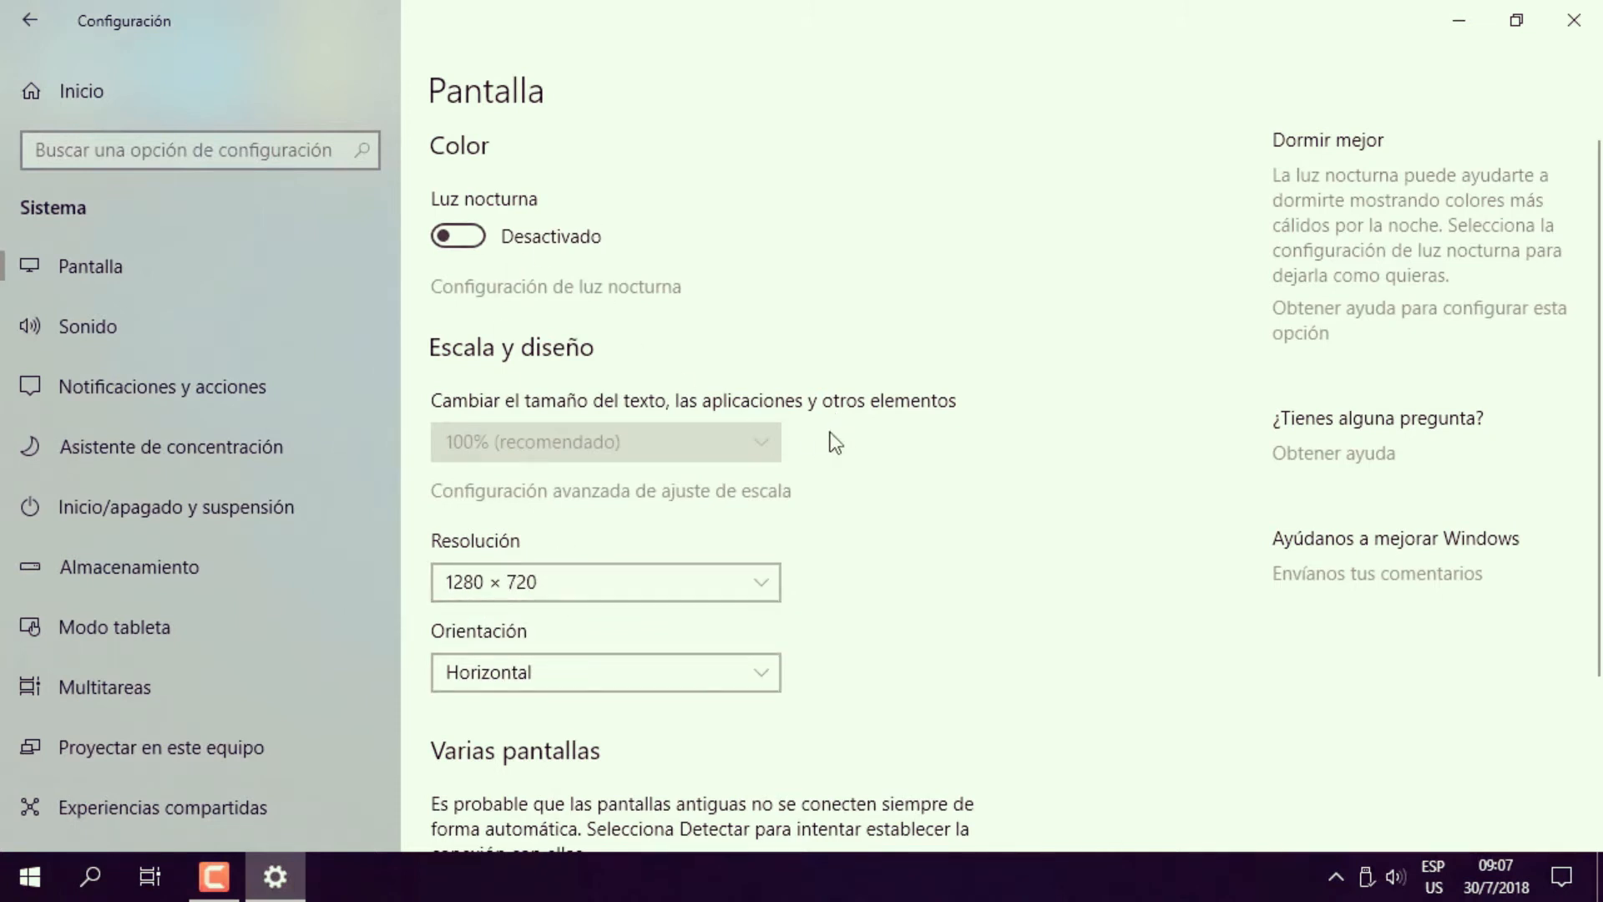
pyautogui.click(29, 20)
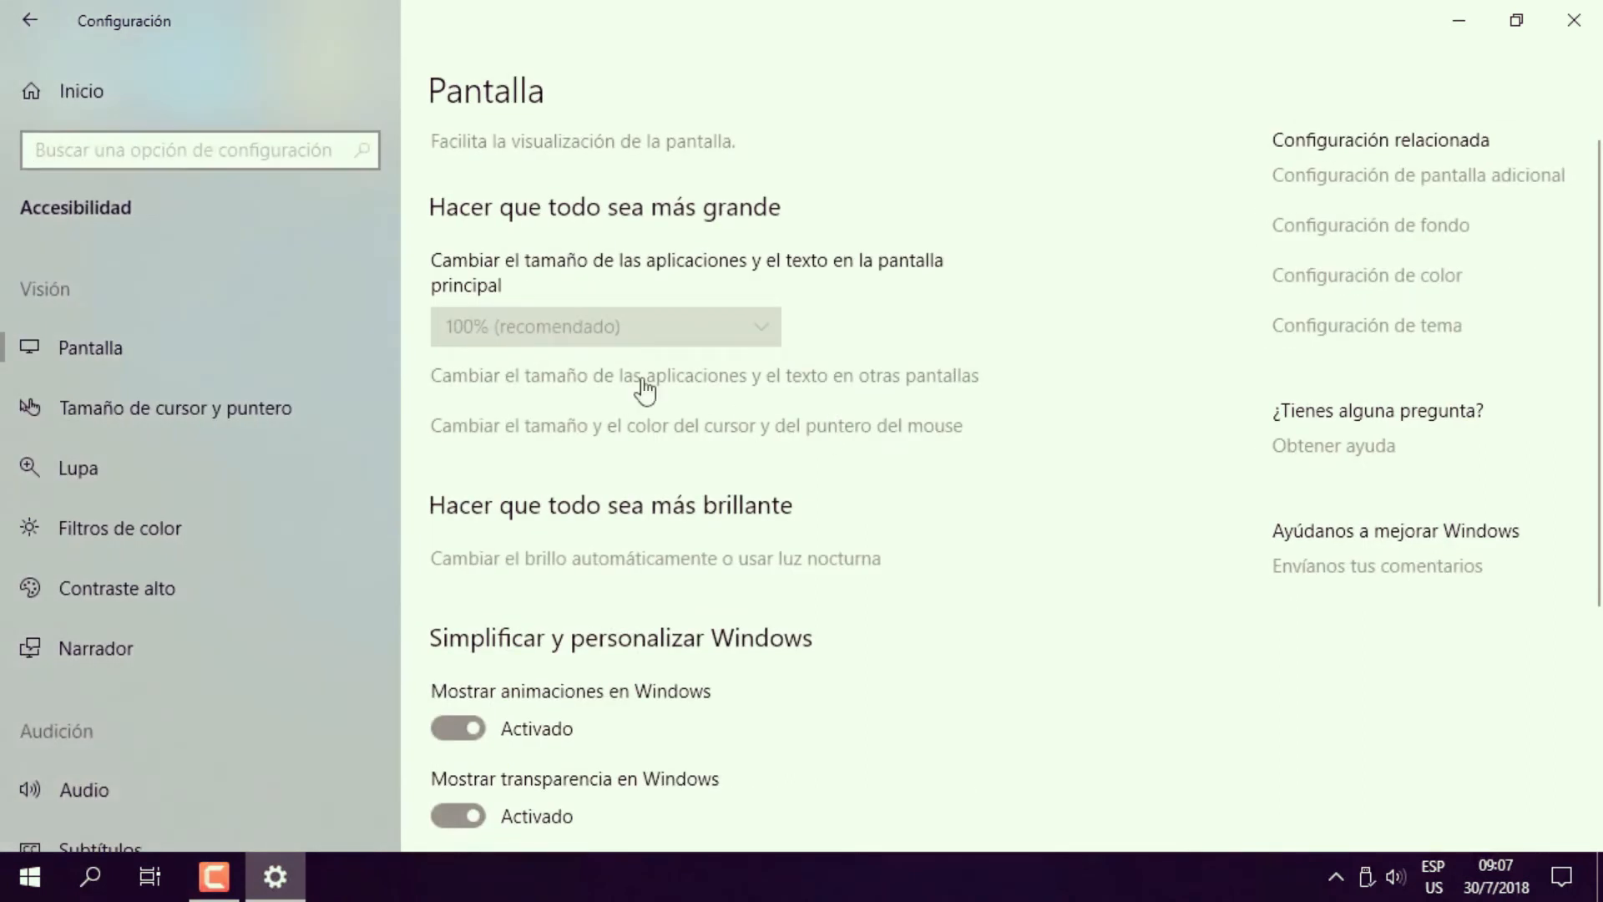
# Open and close the Start menu twice to examine its animation with Mostrar animaciones en Windows enabled.
pyautogui.moveTo(1601, 463); pyautogui.dragTo(1601, 668)
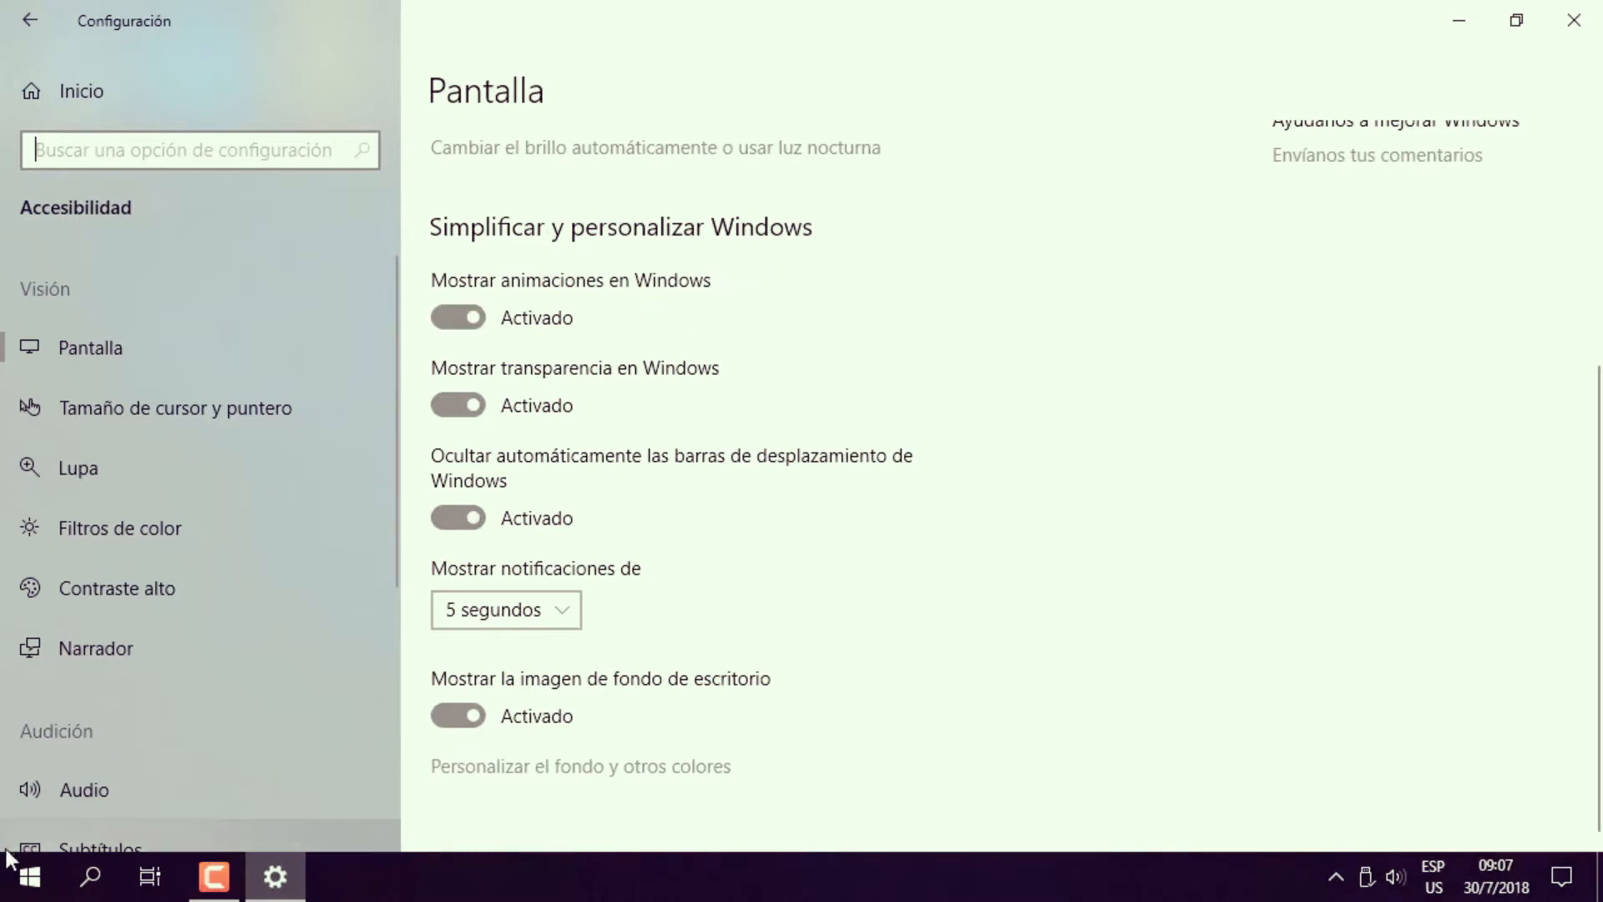
pyautogui.click(17, 892)
pyautogui.click(17, 891)
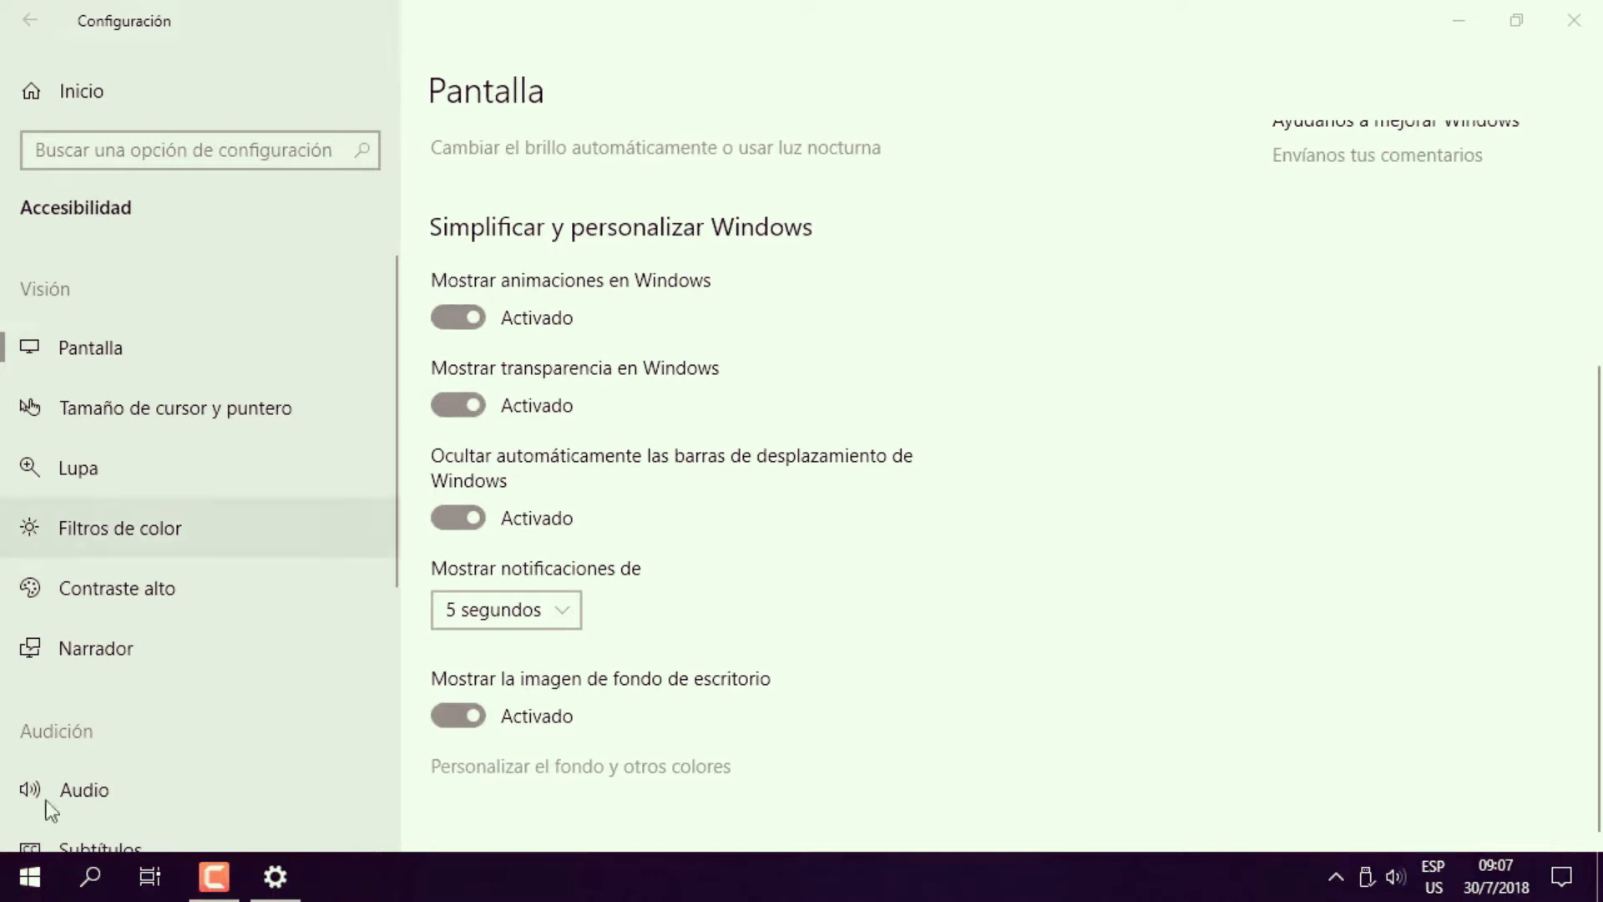
pyautogui.click(12, 895)
pyautogui.click(11, 895)
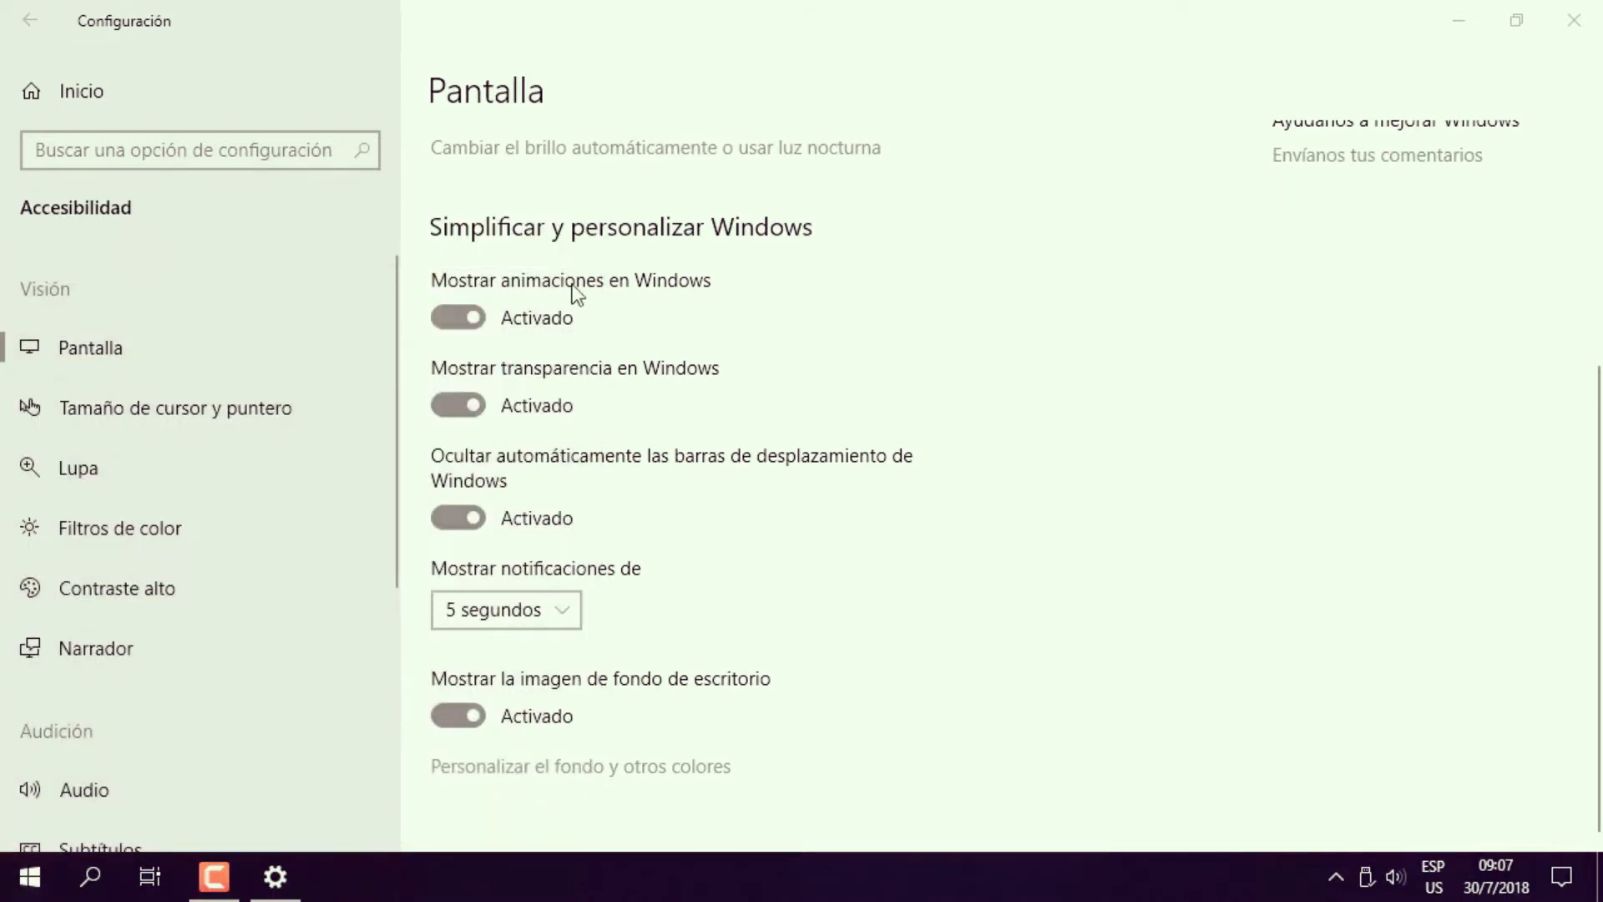
# Turn off Mostrar animaciones en Windows, try the Start menu, and open and minimize the Documentos folder to check the effect.
pyautogui.click(455, 322)
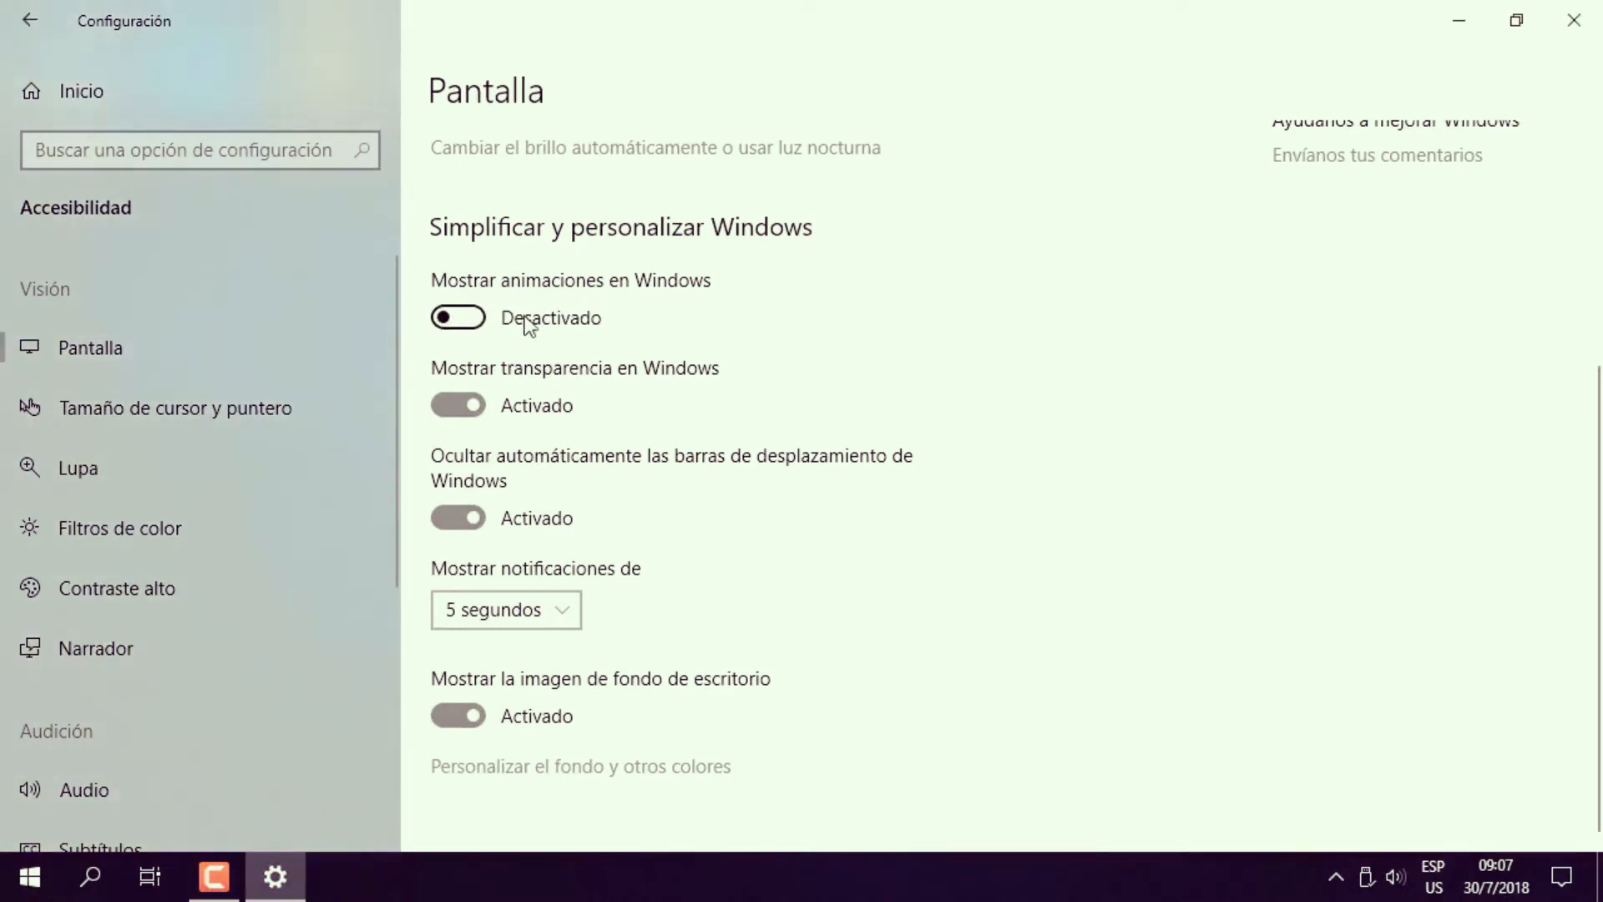
pyautogui.click(20, 890)
pyautogui.click(20, 891)
pyautogui.click(20, 890)
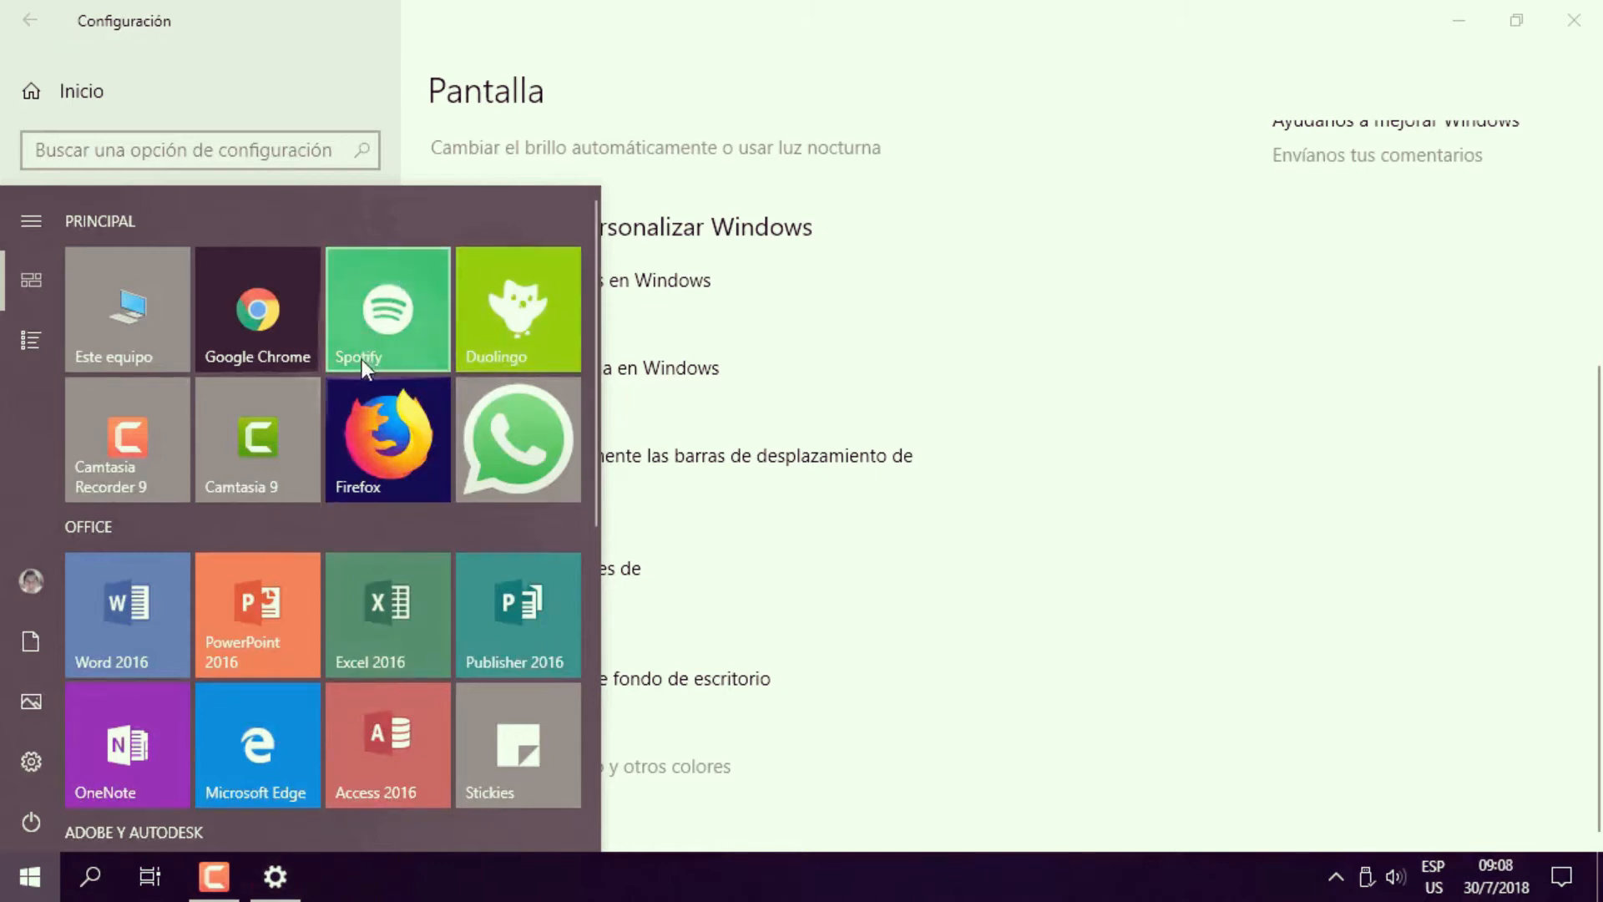
pyautogui.click(30, 647)
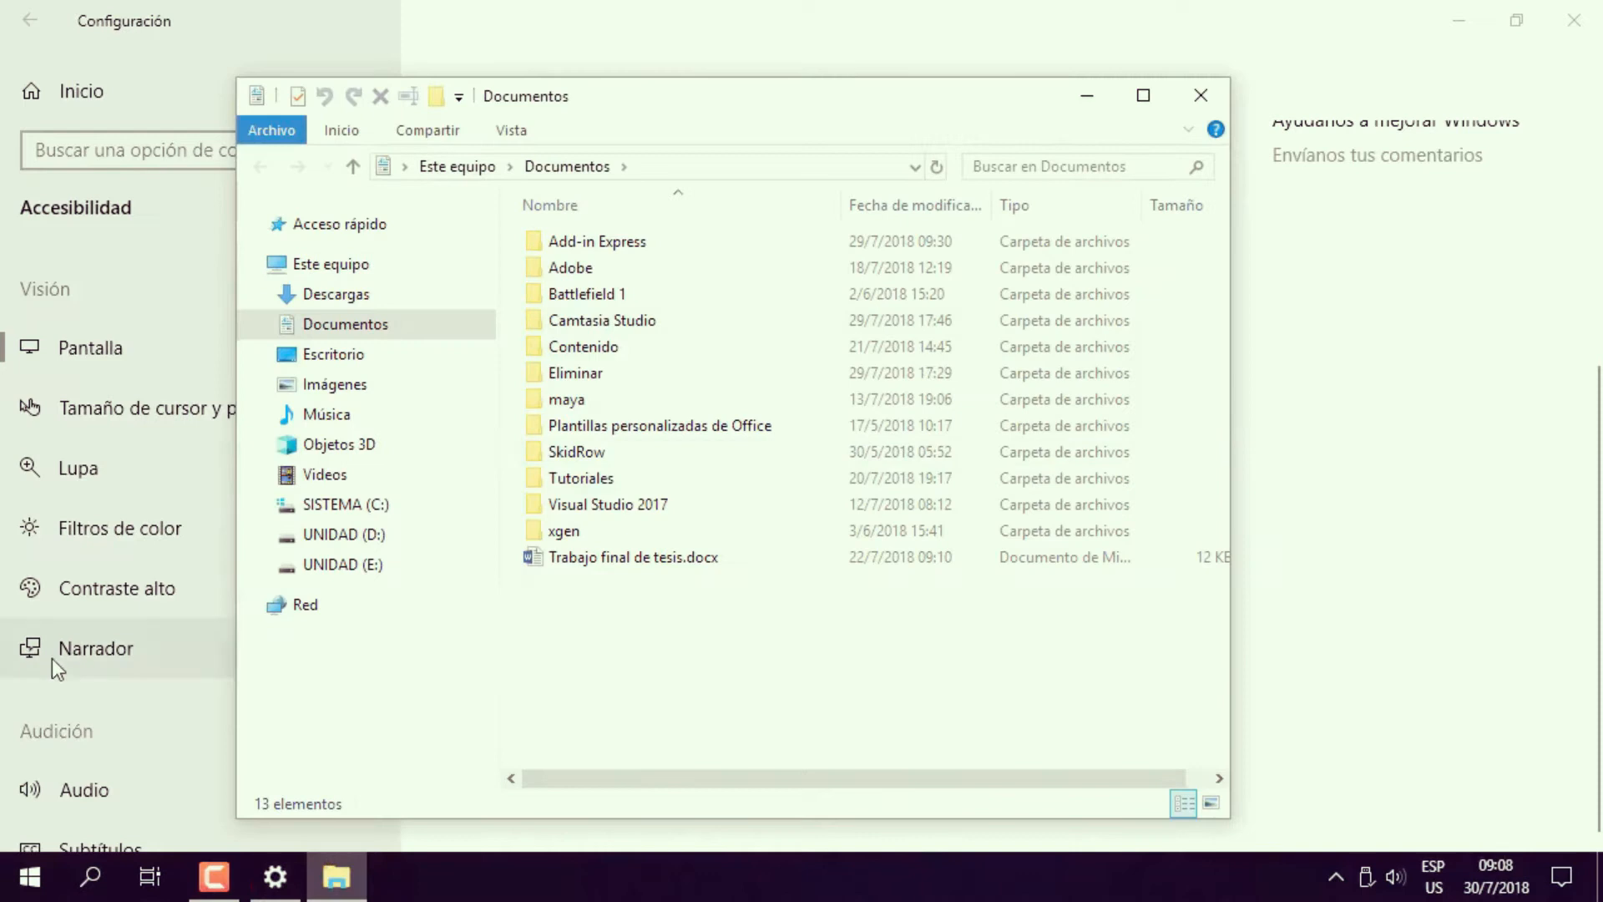
pyautogui.click(1094, 94)
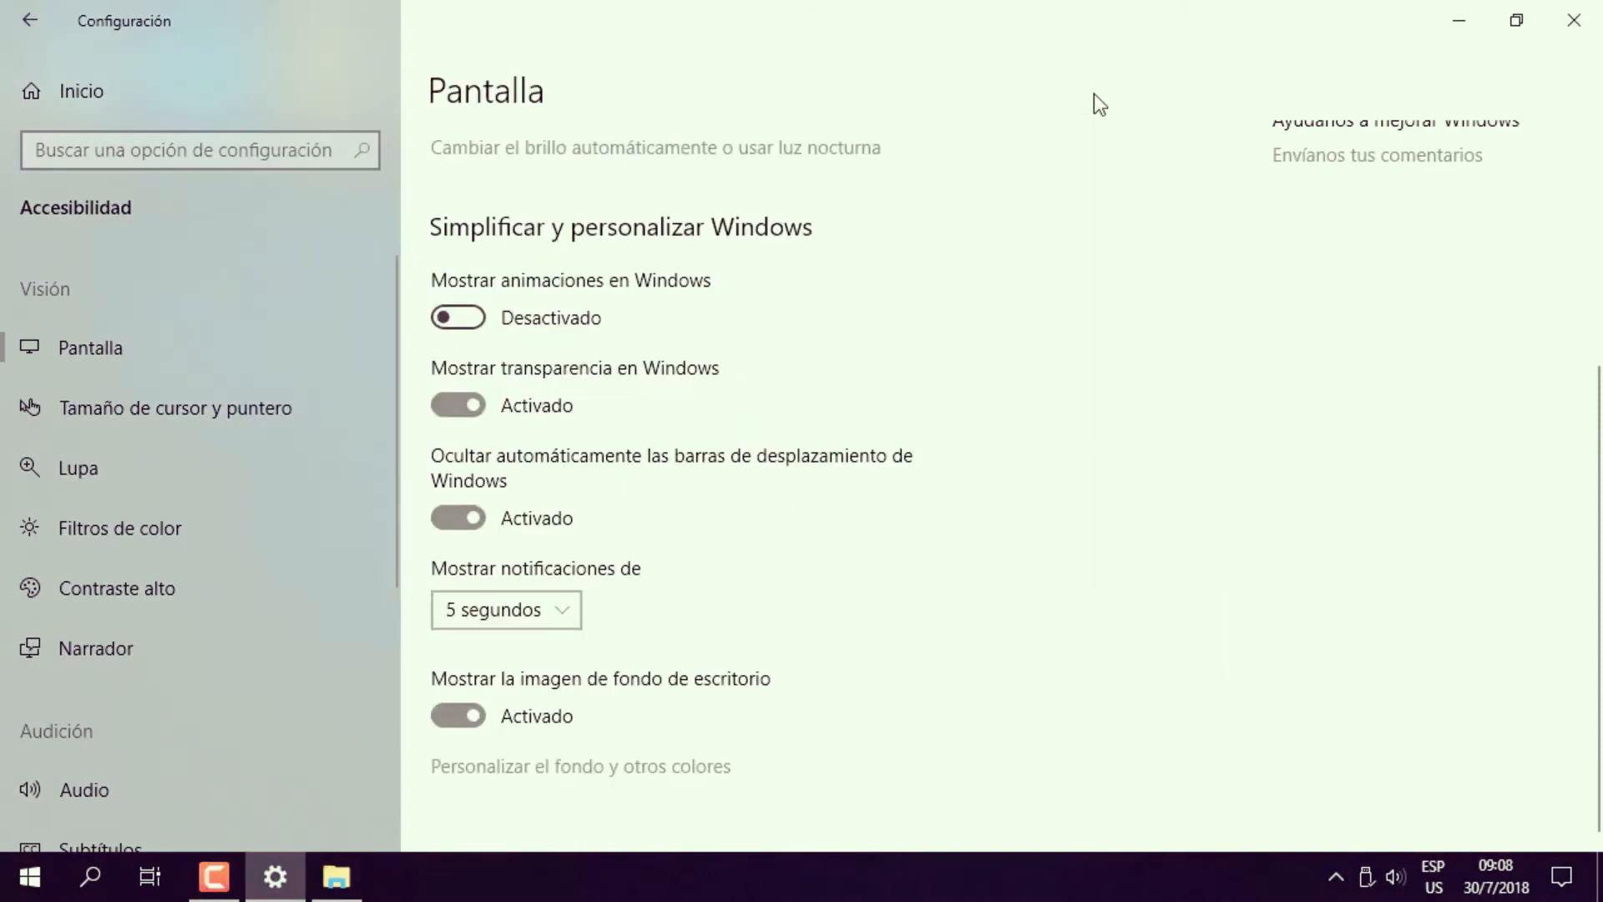
# Turn on Mostrar animaciones en Windows, restore the Documentos window, move it slightly, and minimize it again.
pyautogui.click(482, 311)
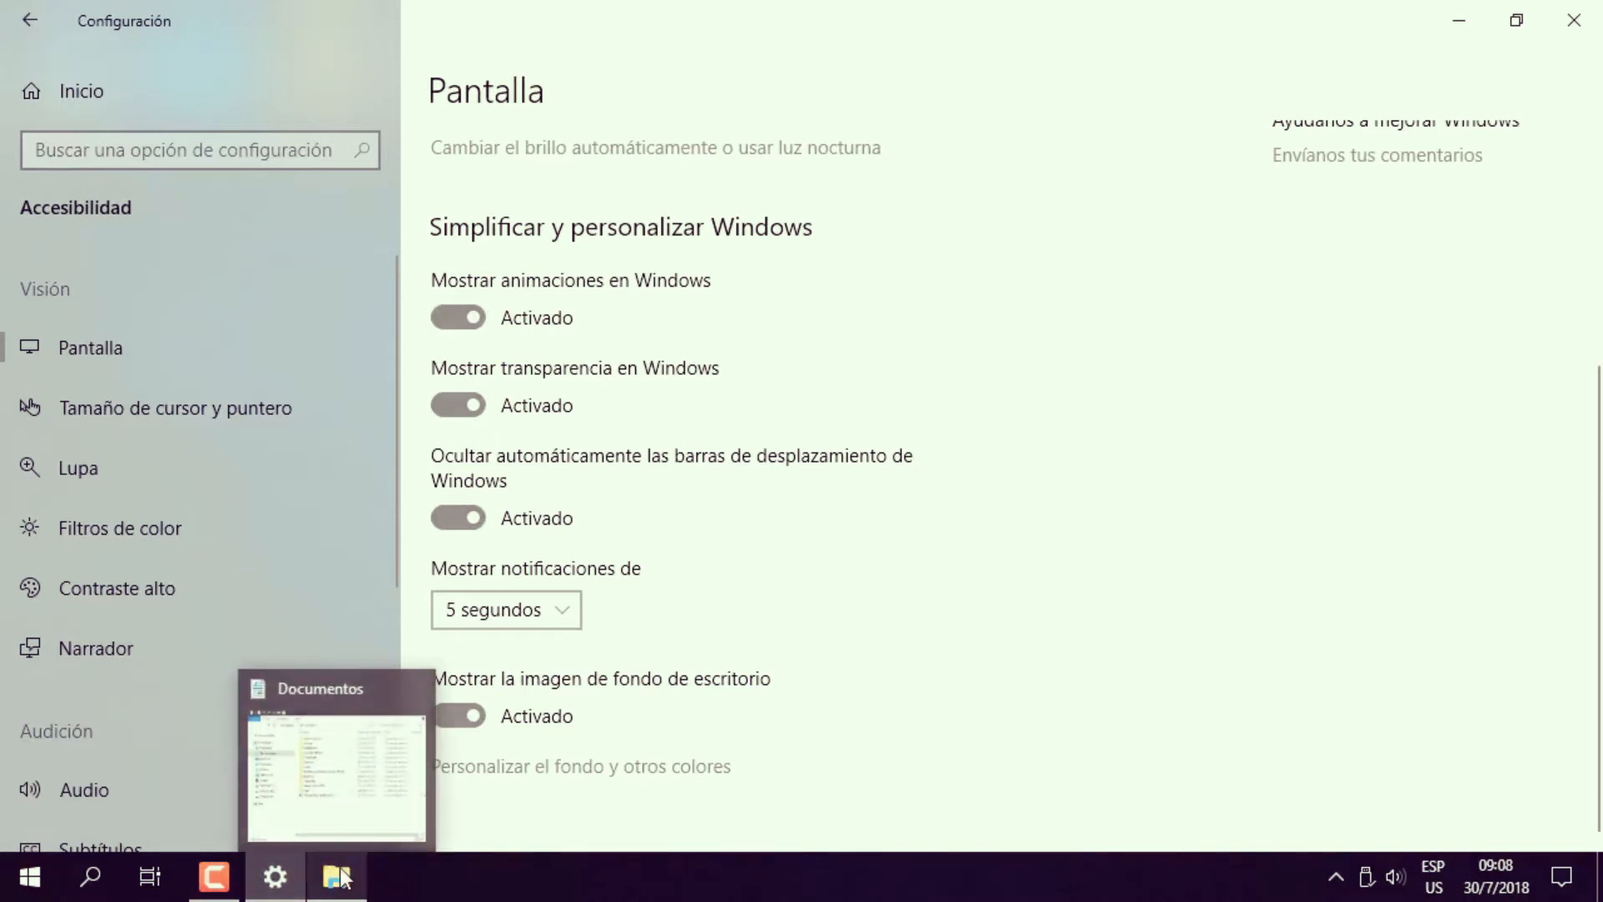
pyautogui.click(338, 875)
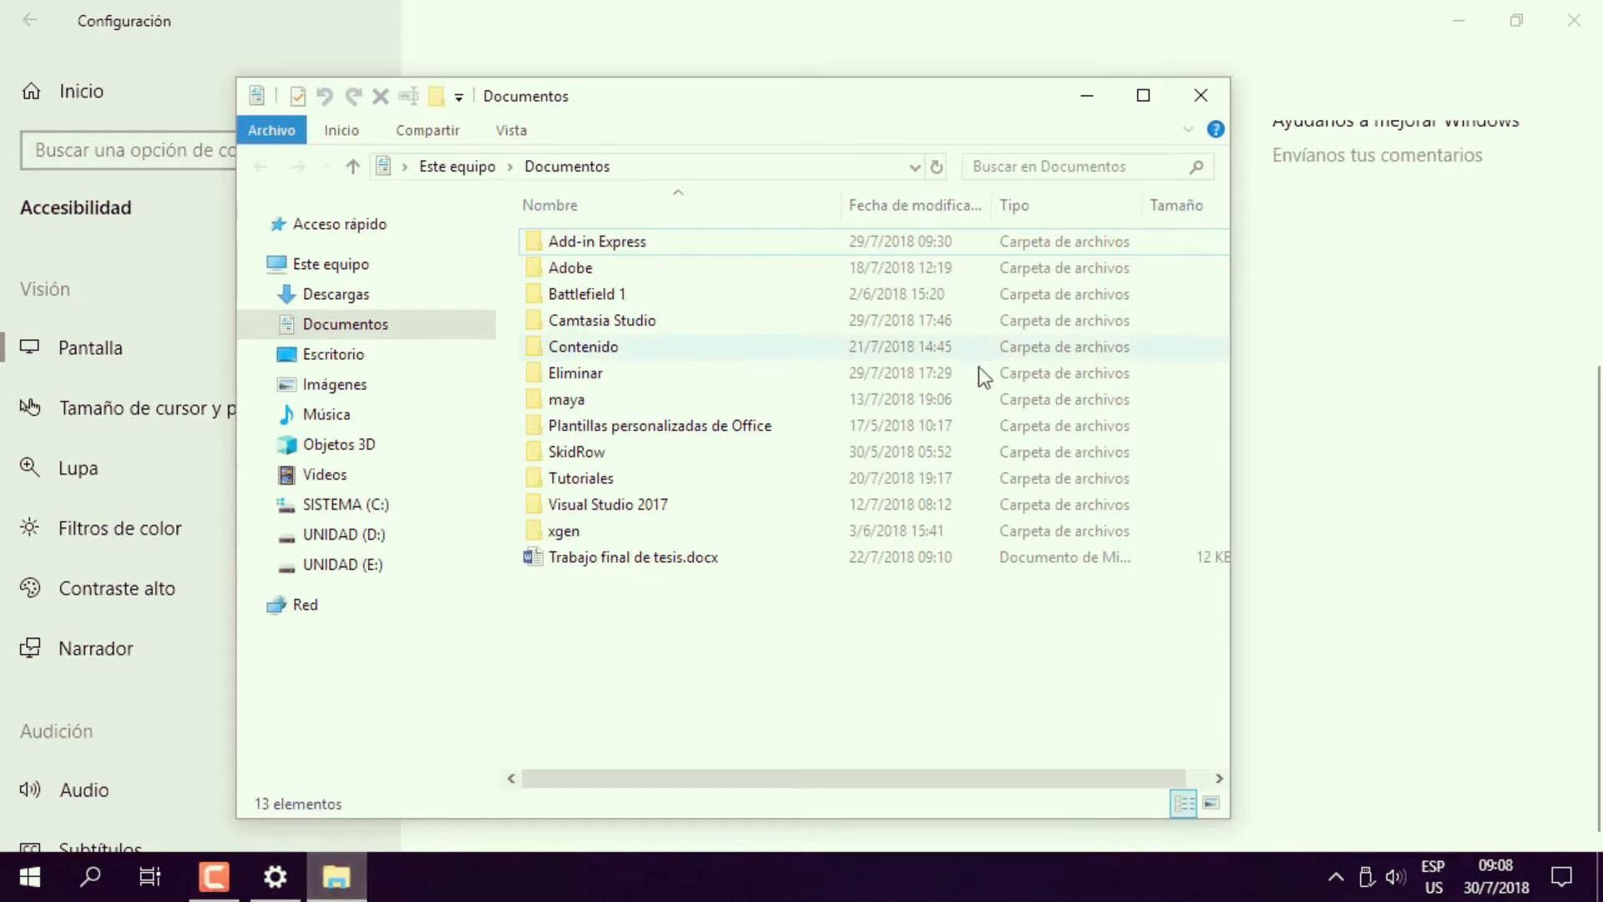
pyautogui.moveTo(830, 94); pyautogui.dragTo(859, 68)
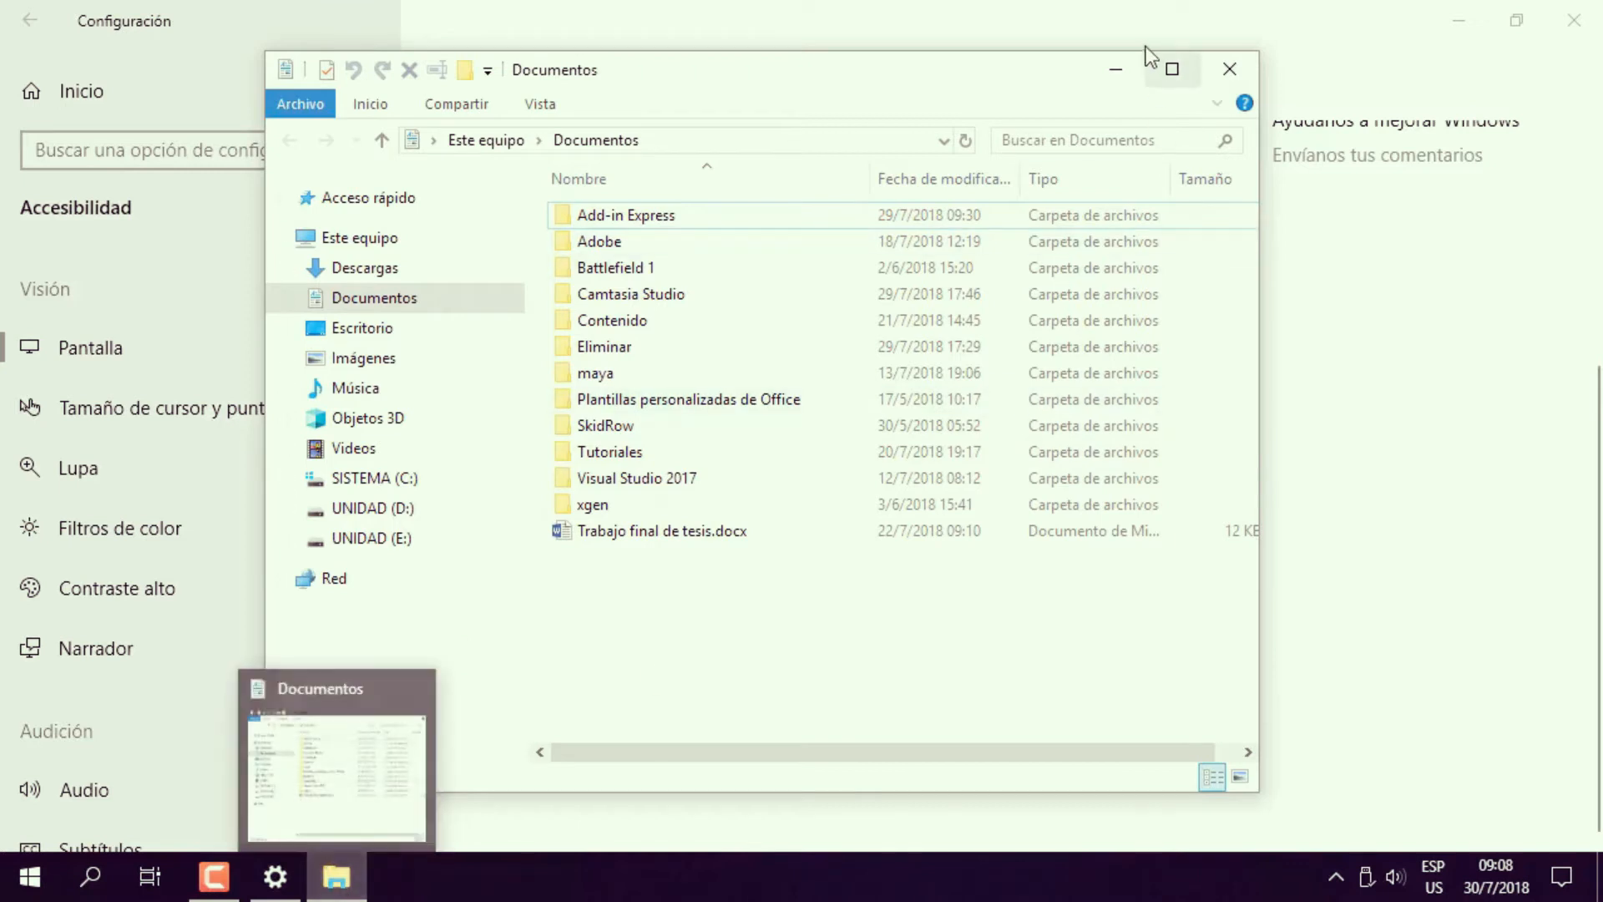
pyautogui.click(1109, 72)
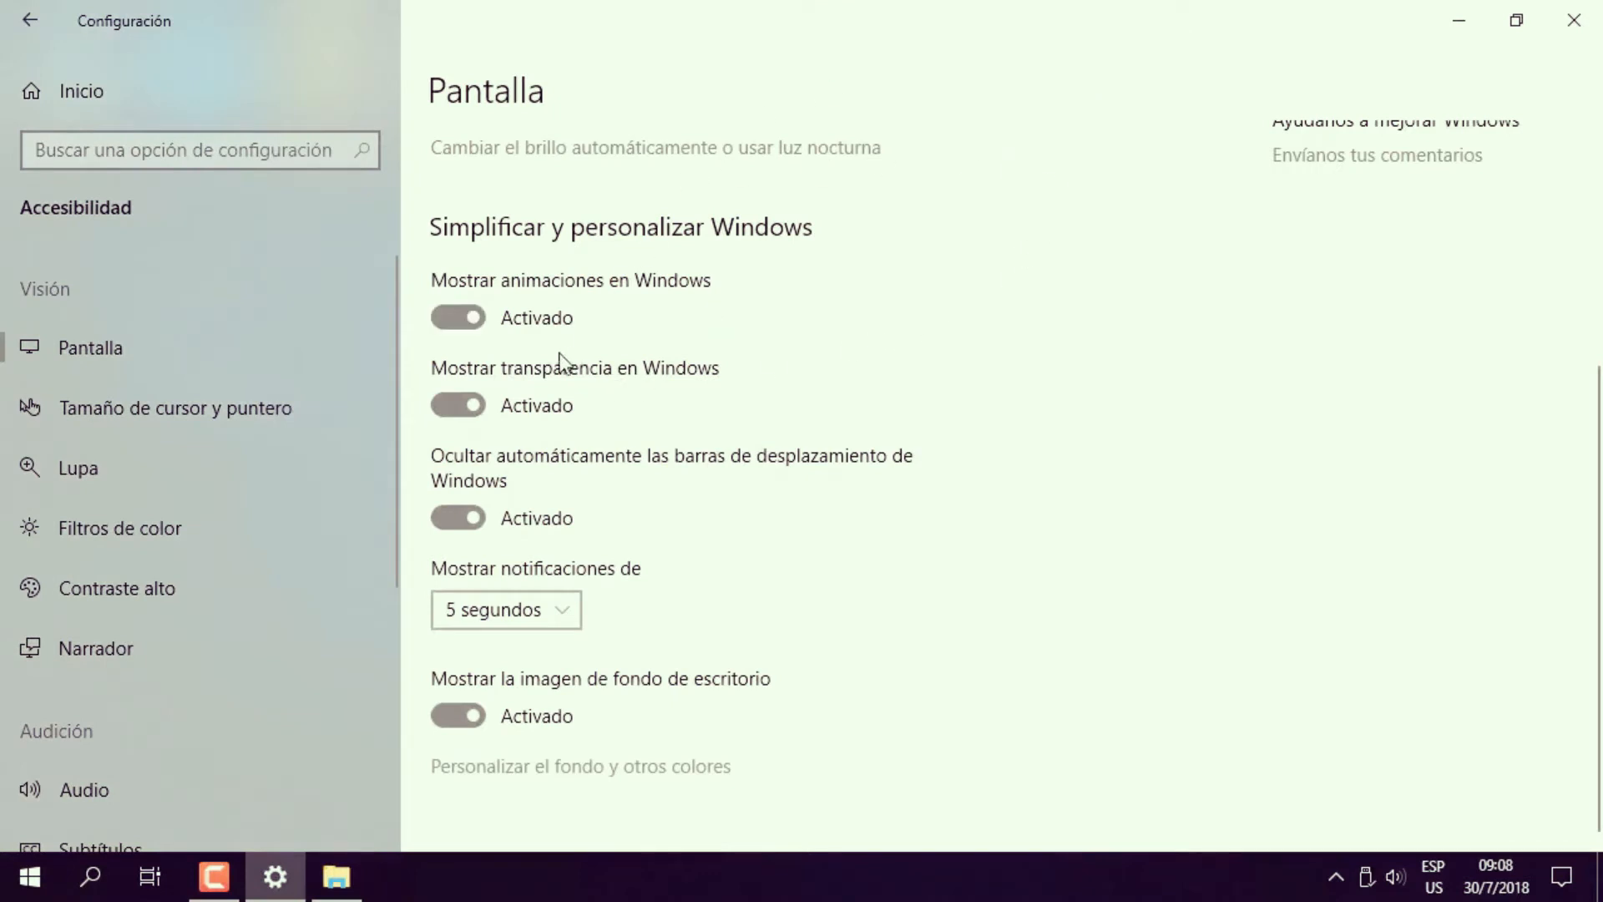
# Turn off Mostrar animaciones en Windows, restore and minimize the Documentos window to compare, and turn animations back on.
pyautogui.click(463, 319)
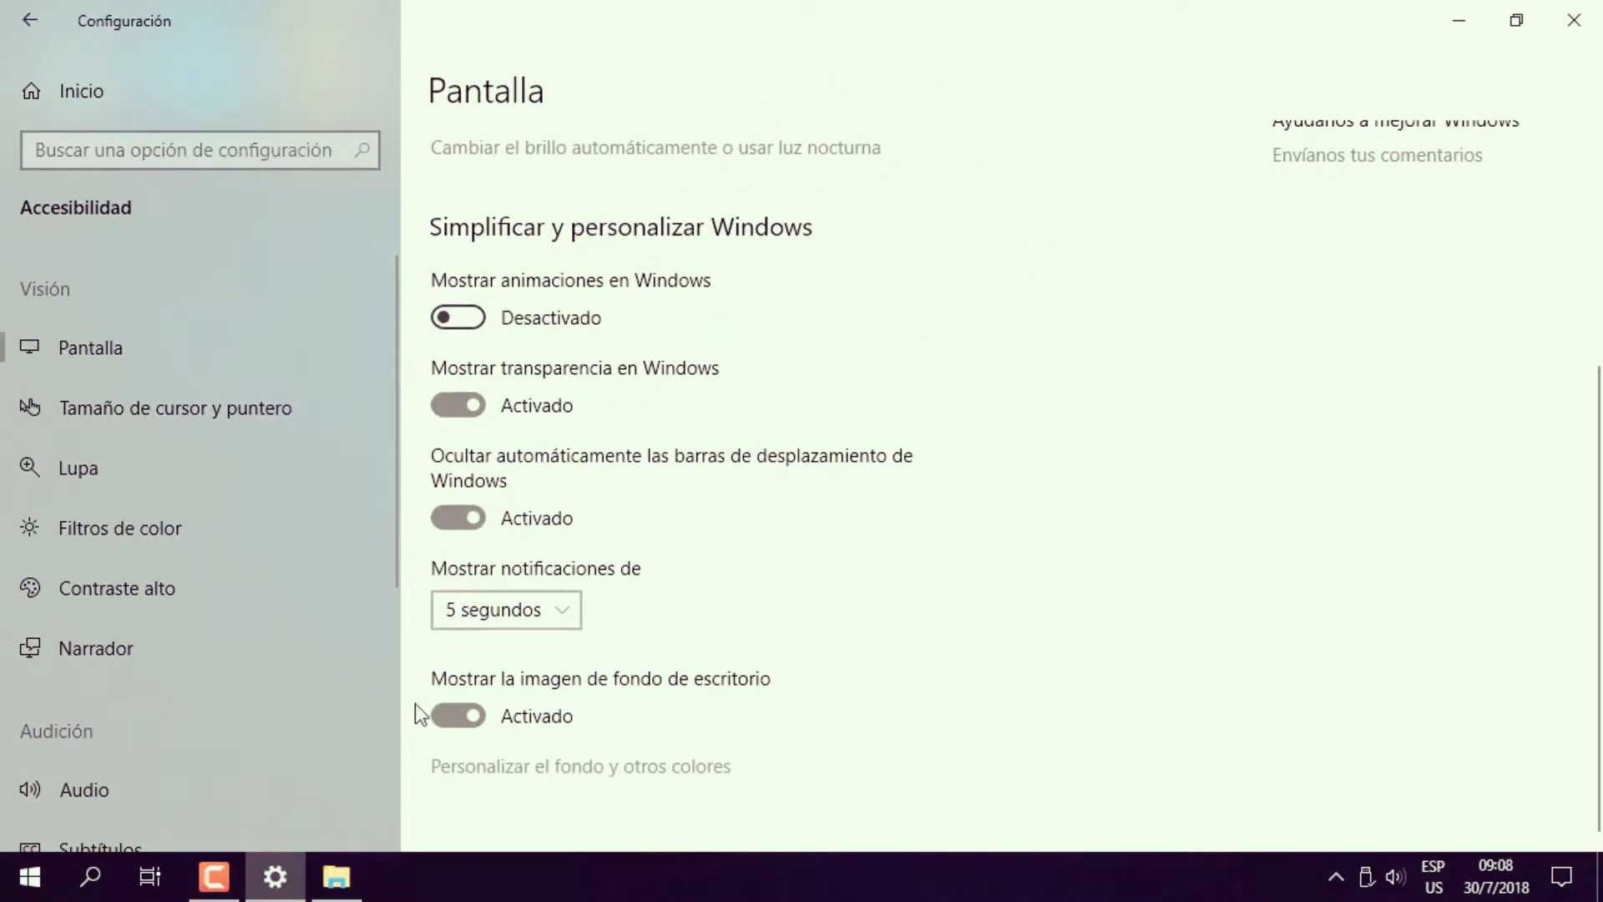
pyautogui.click(344, 884)
pyautogui.click(1115, 70)
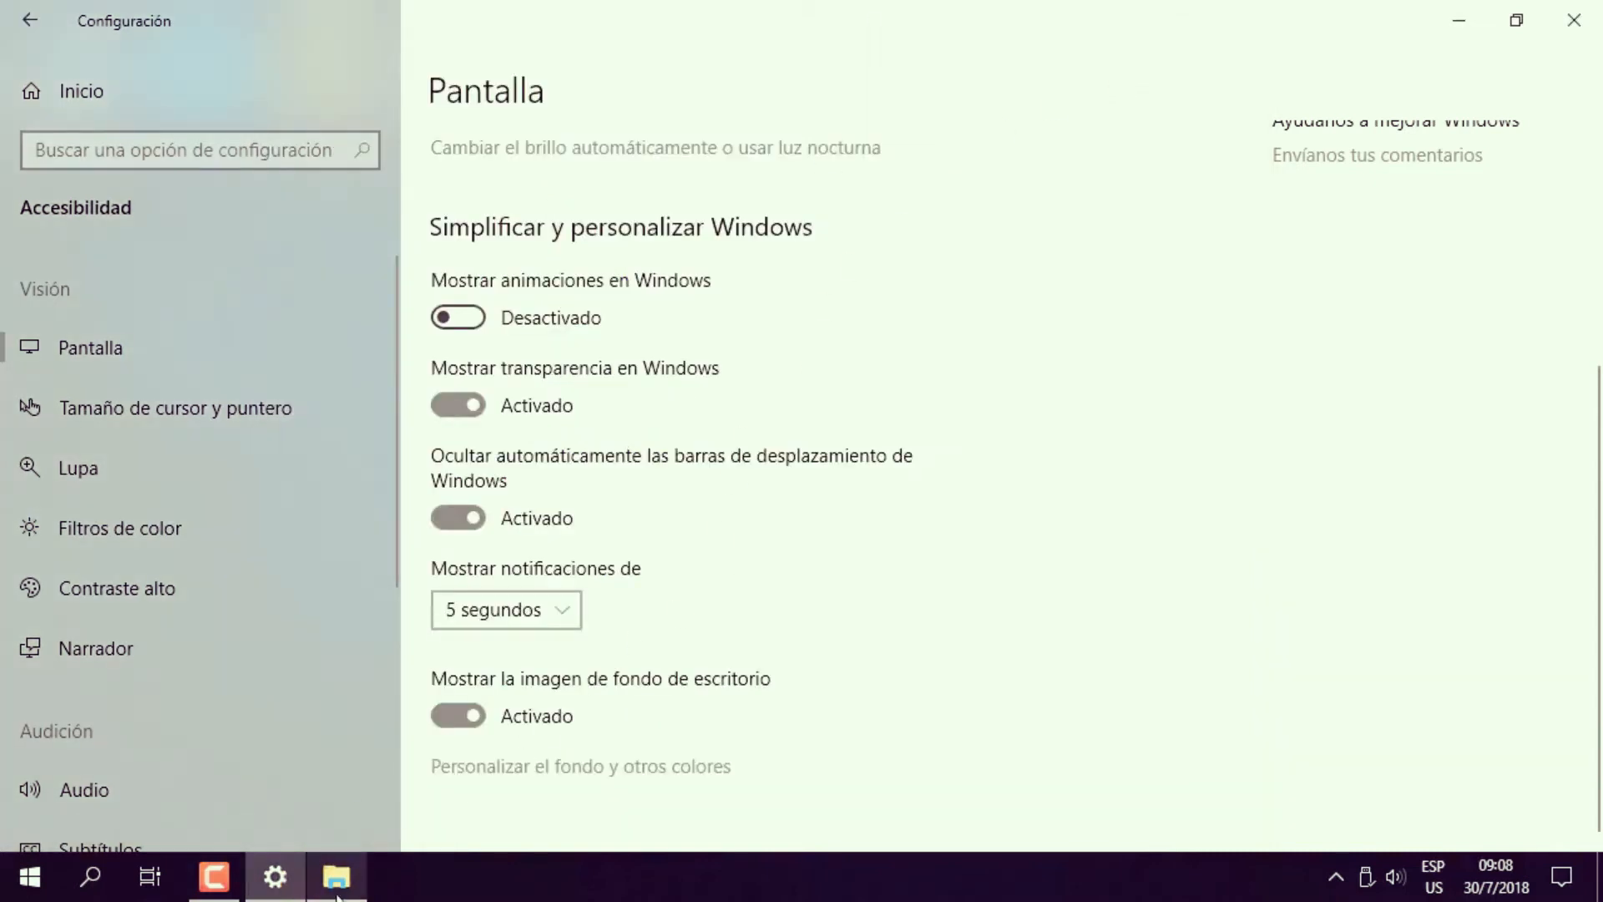
pyautogui.moveTo(352, 879)
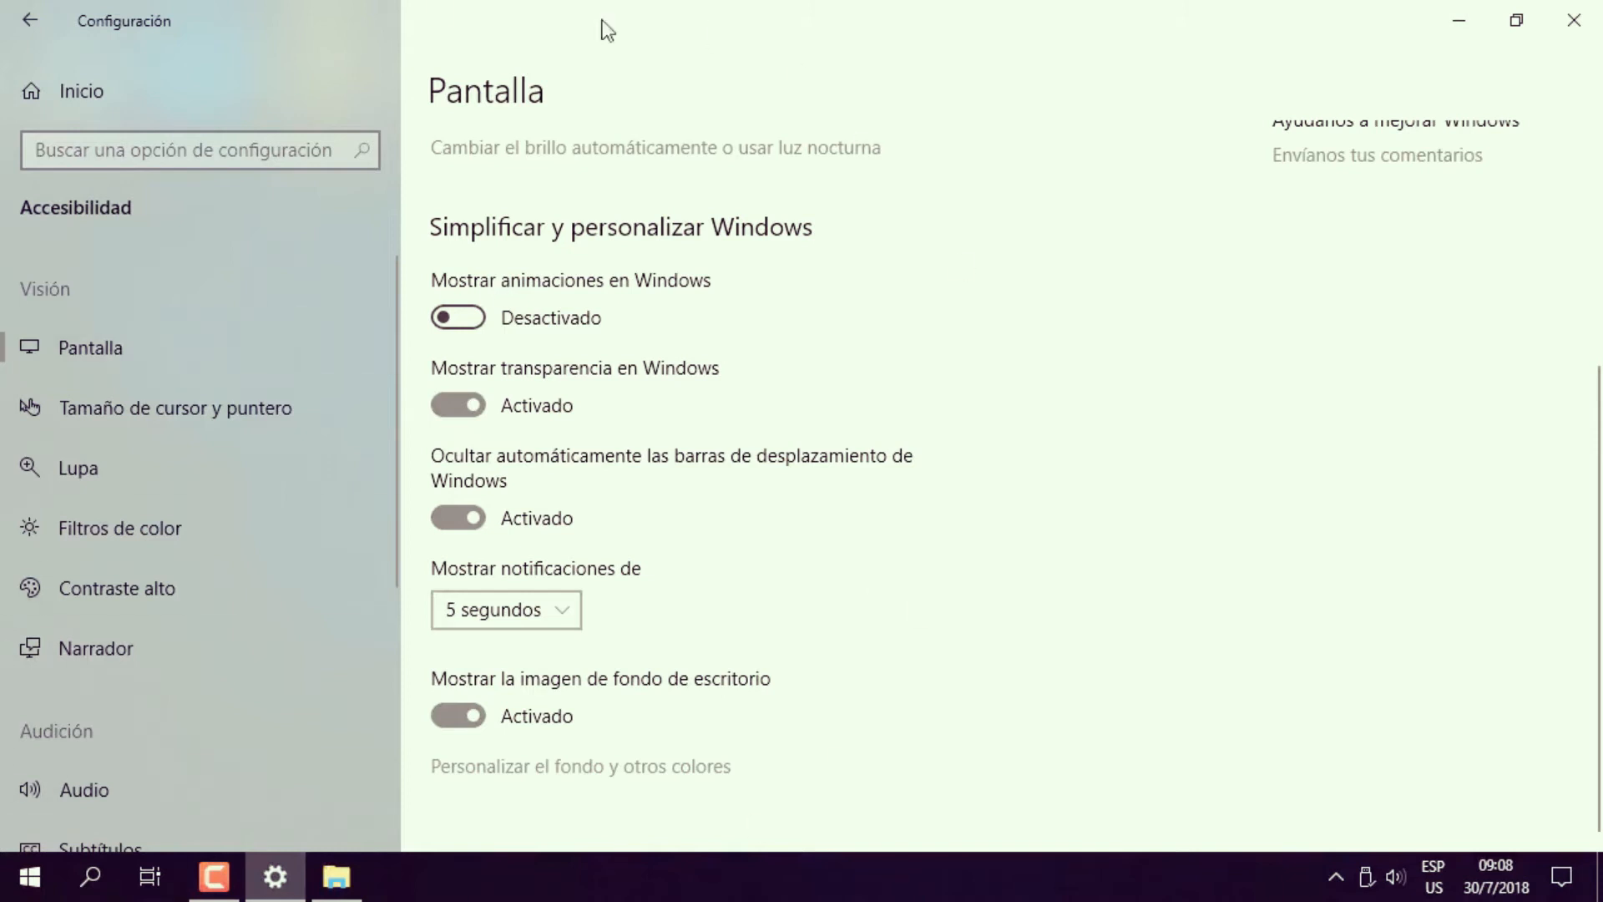
pyautogui.click(473, 314)
pyautogui.click(469, 319)
pyautogui.click(473, 316)
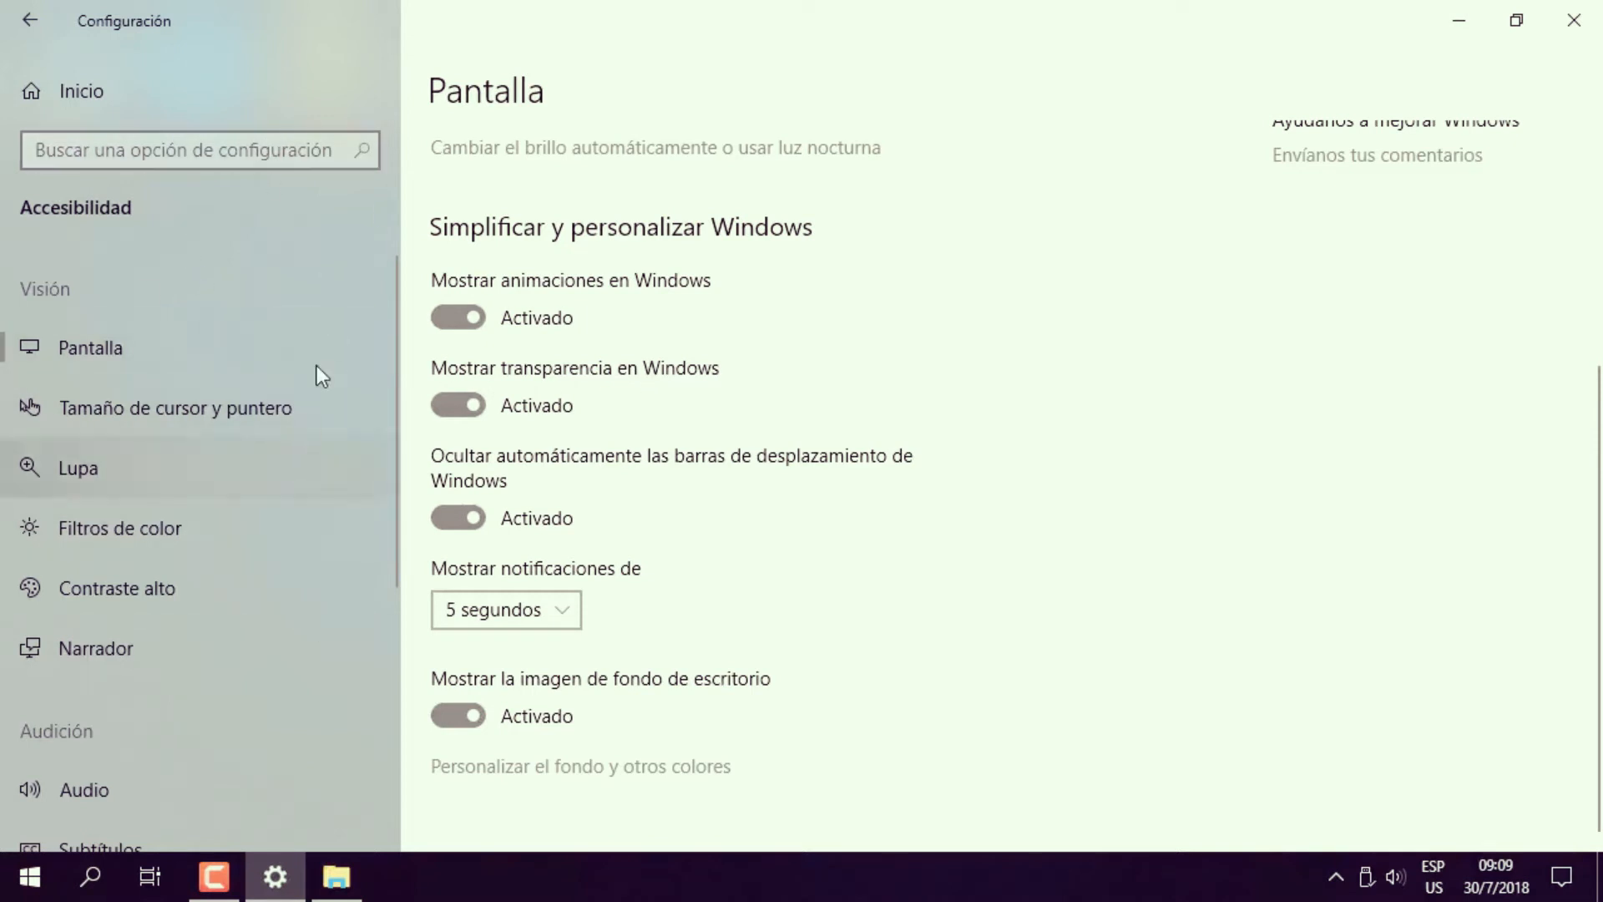
# Minimize Settings, open the personalization settings from the desktop, and set the picture with the white fence and Easter eggs as background.
pyautogui.click(1459, 20)
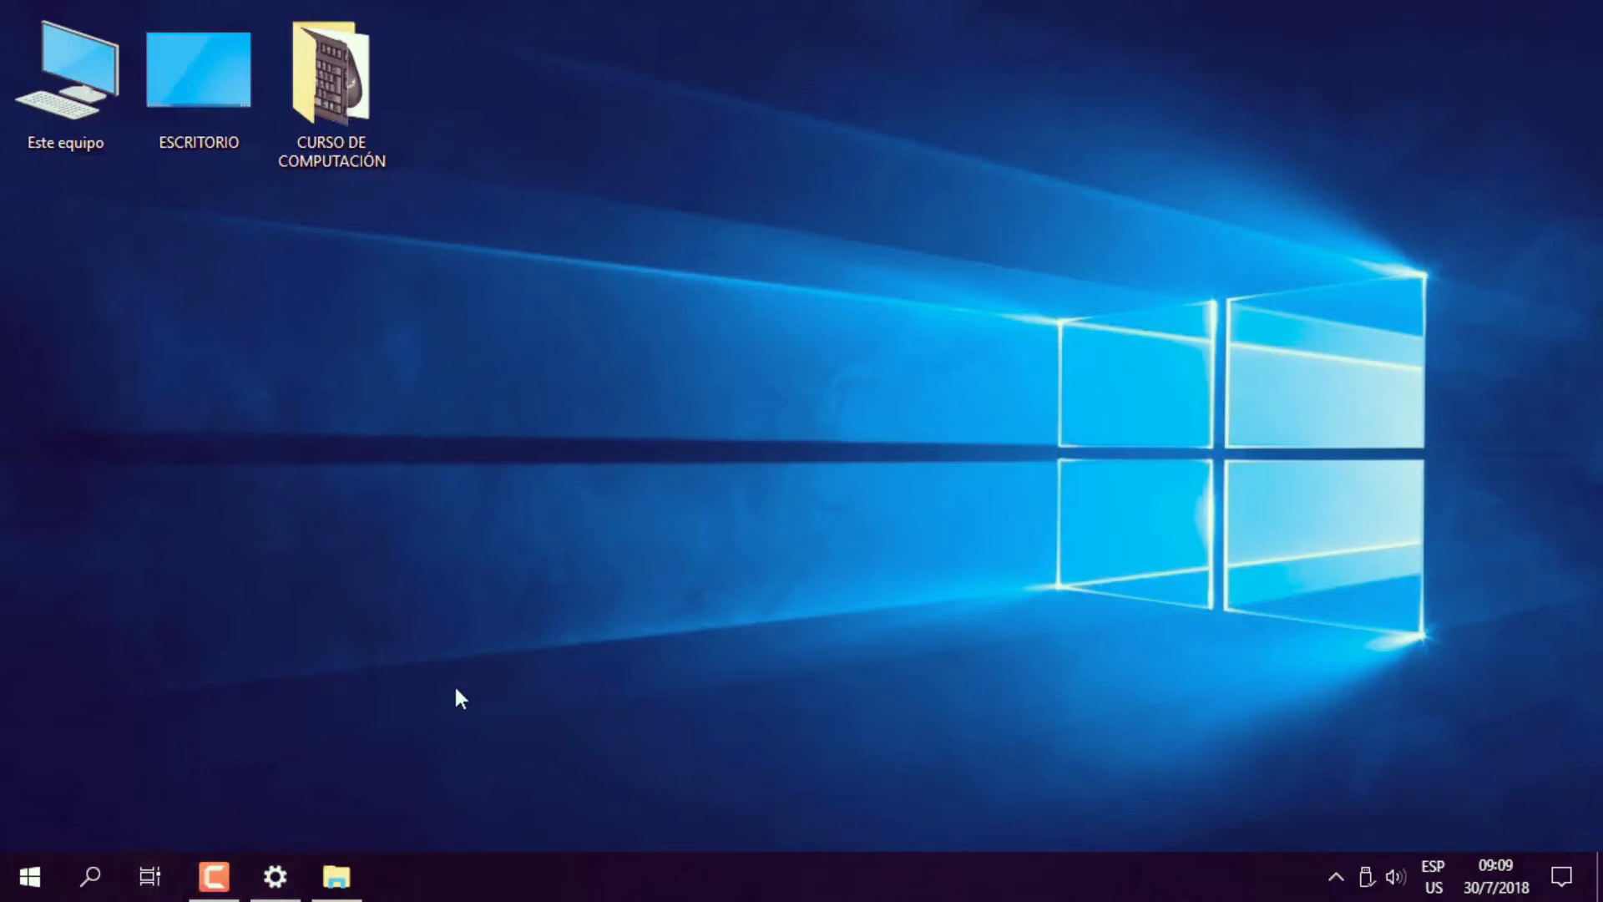
pyautogui.rightClick(593, 505)
pyautogui.click(695, 812)
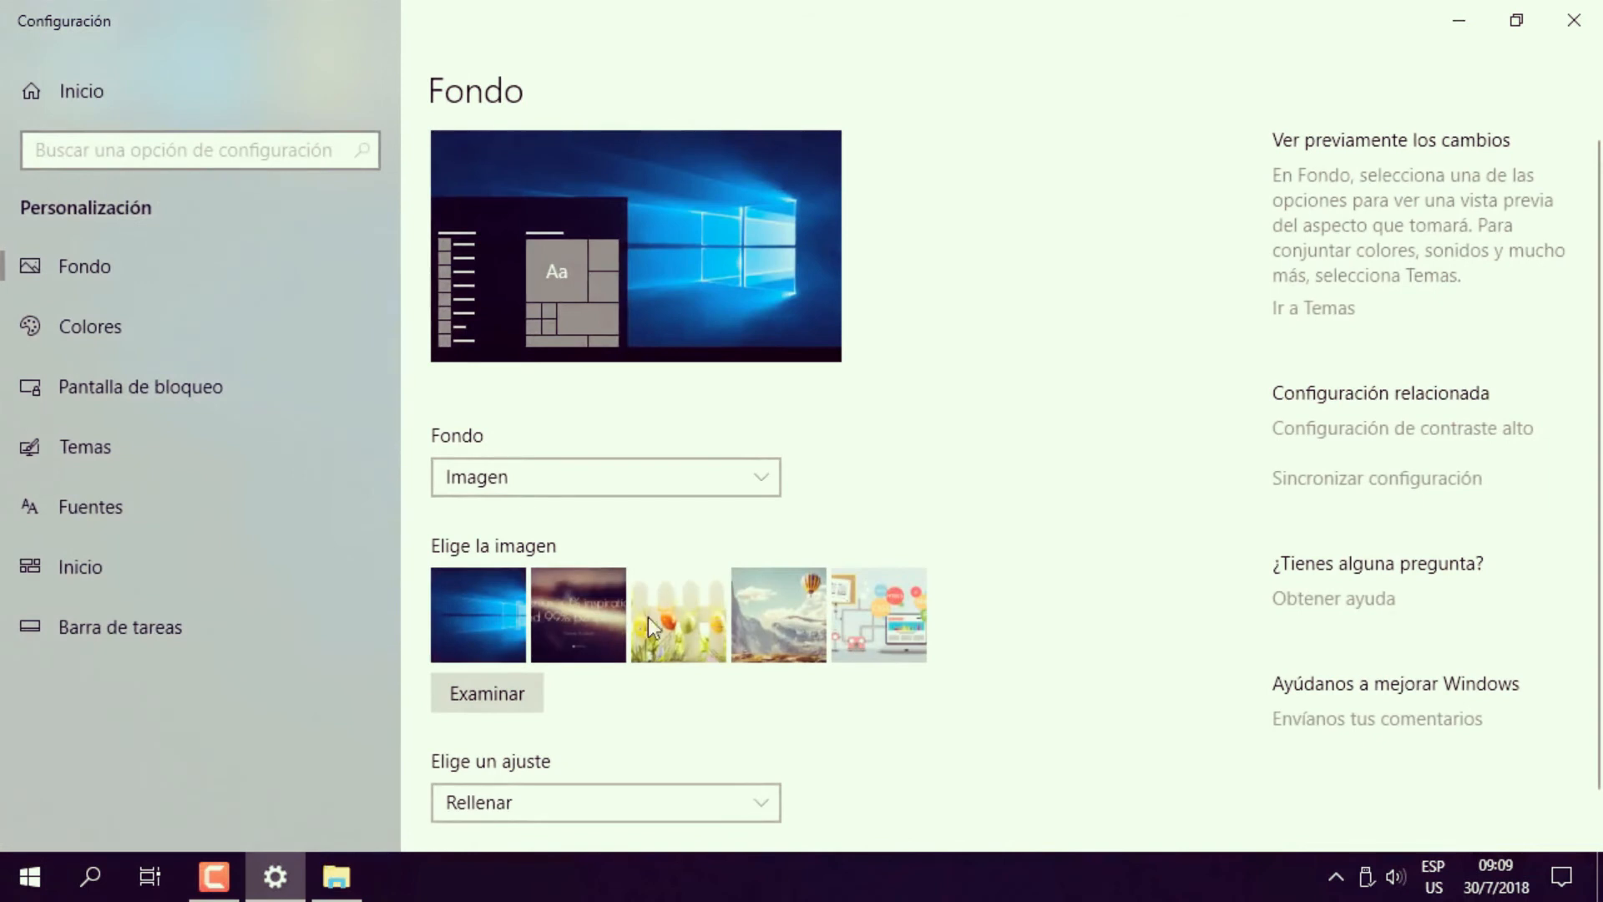
pyautogui.click(665, 618)
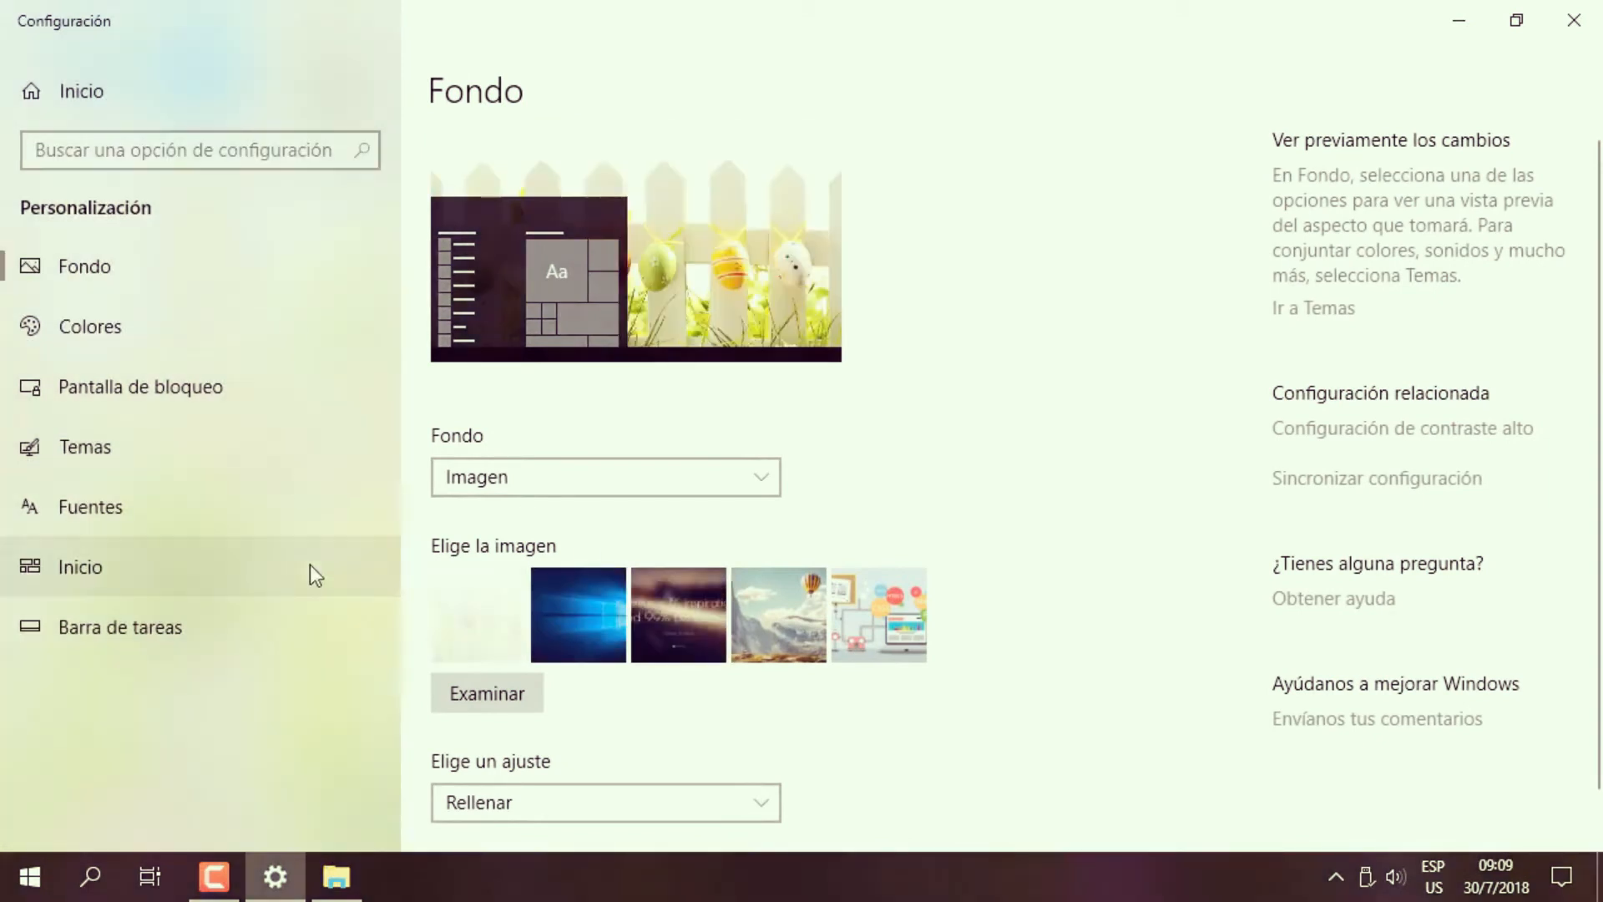
# Return to the Accesibilidad display settings, turn off Mostrar transparencia en Windows, and check how the Start menu looks.
pyautogui.click(75, 94)
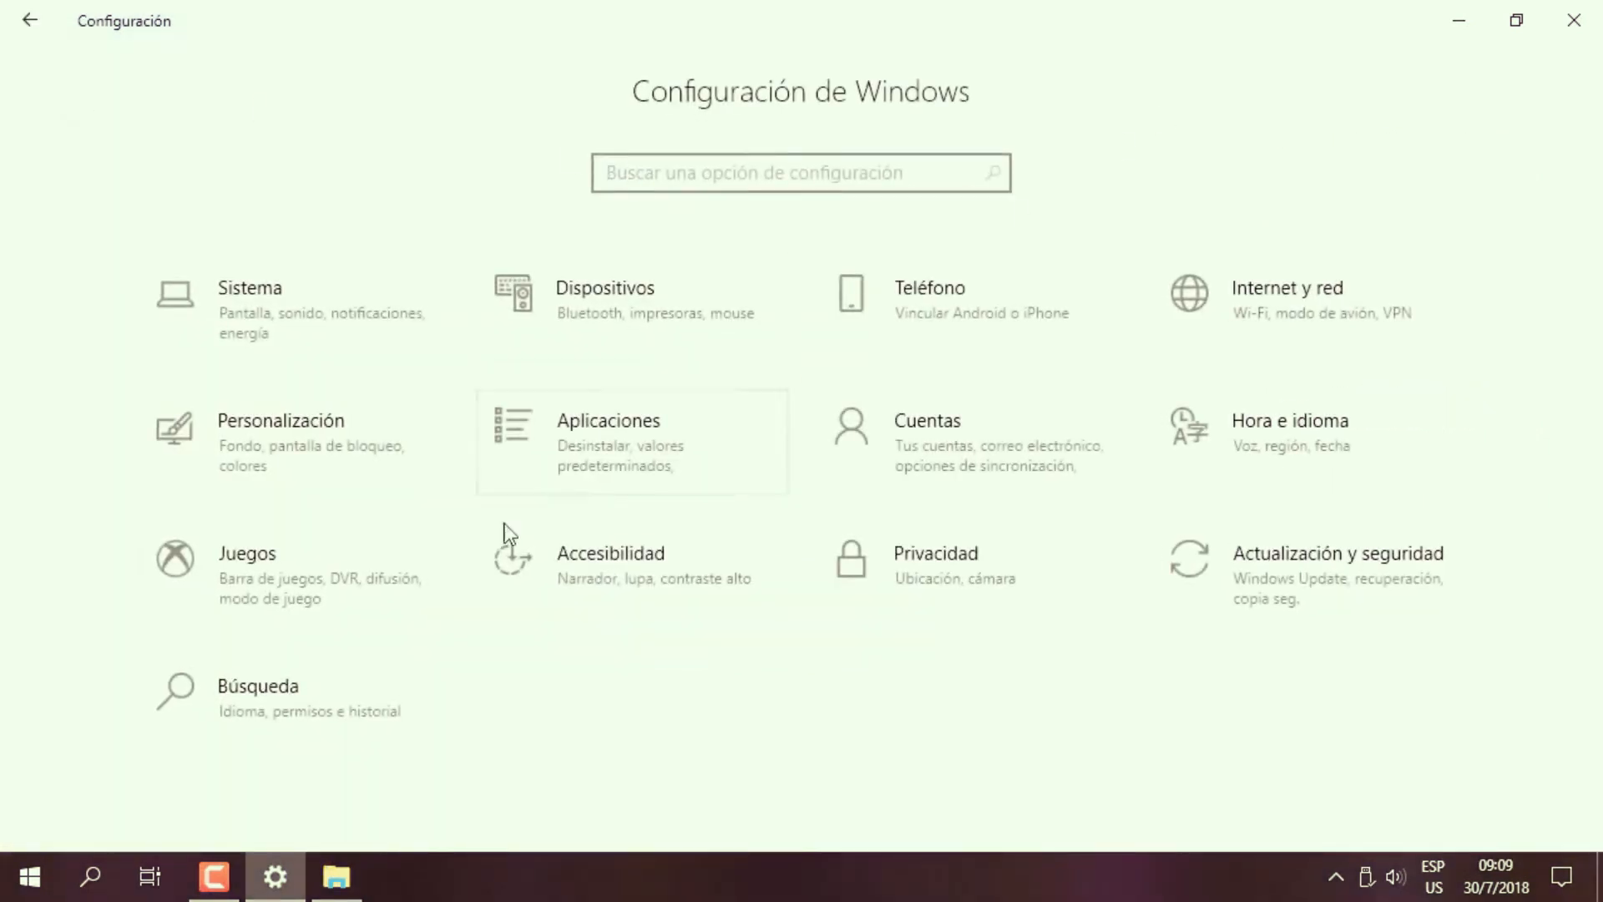
pyautogui.click(643, 574)
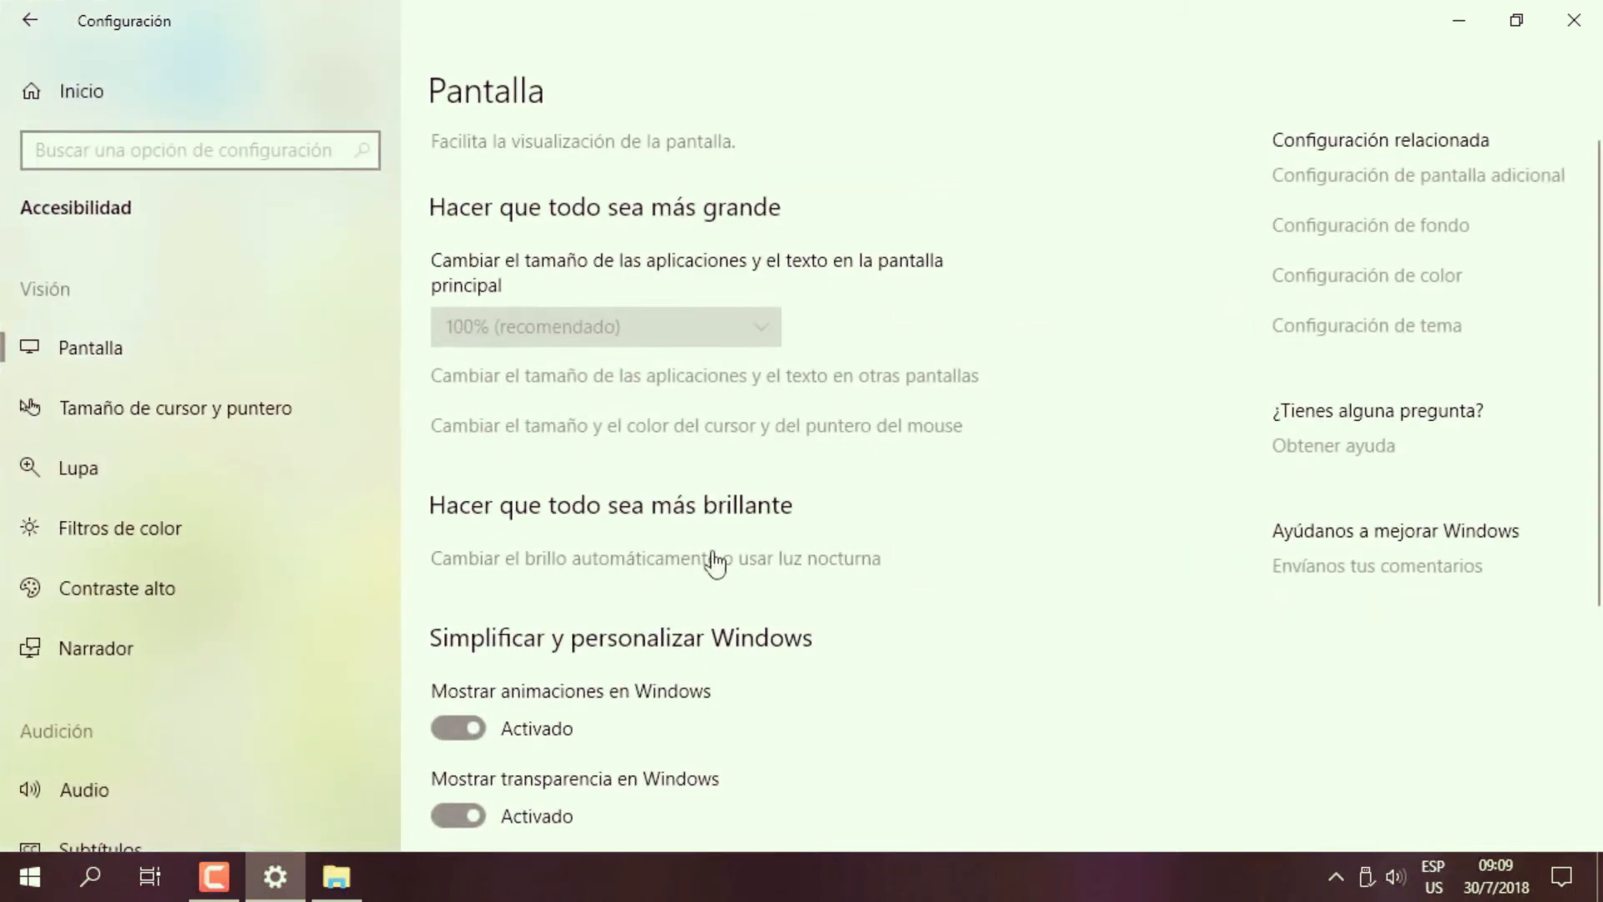
pyautogui.scroll(-5, 727, 558)
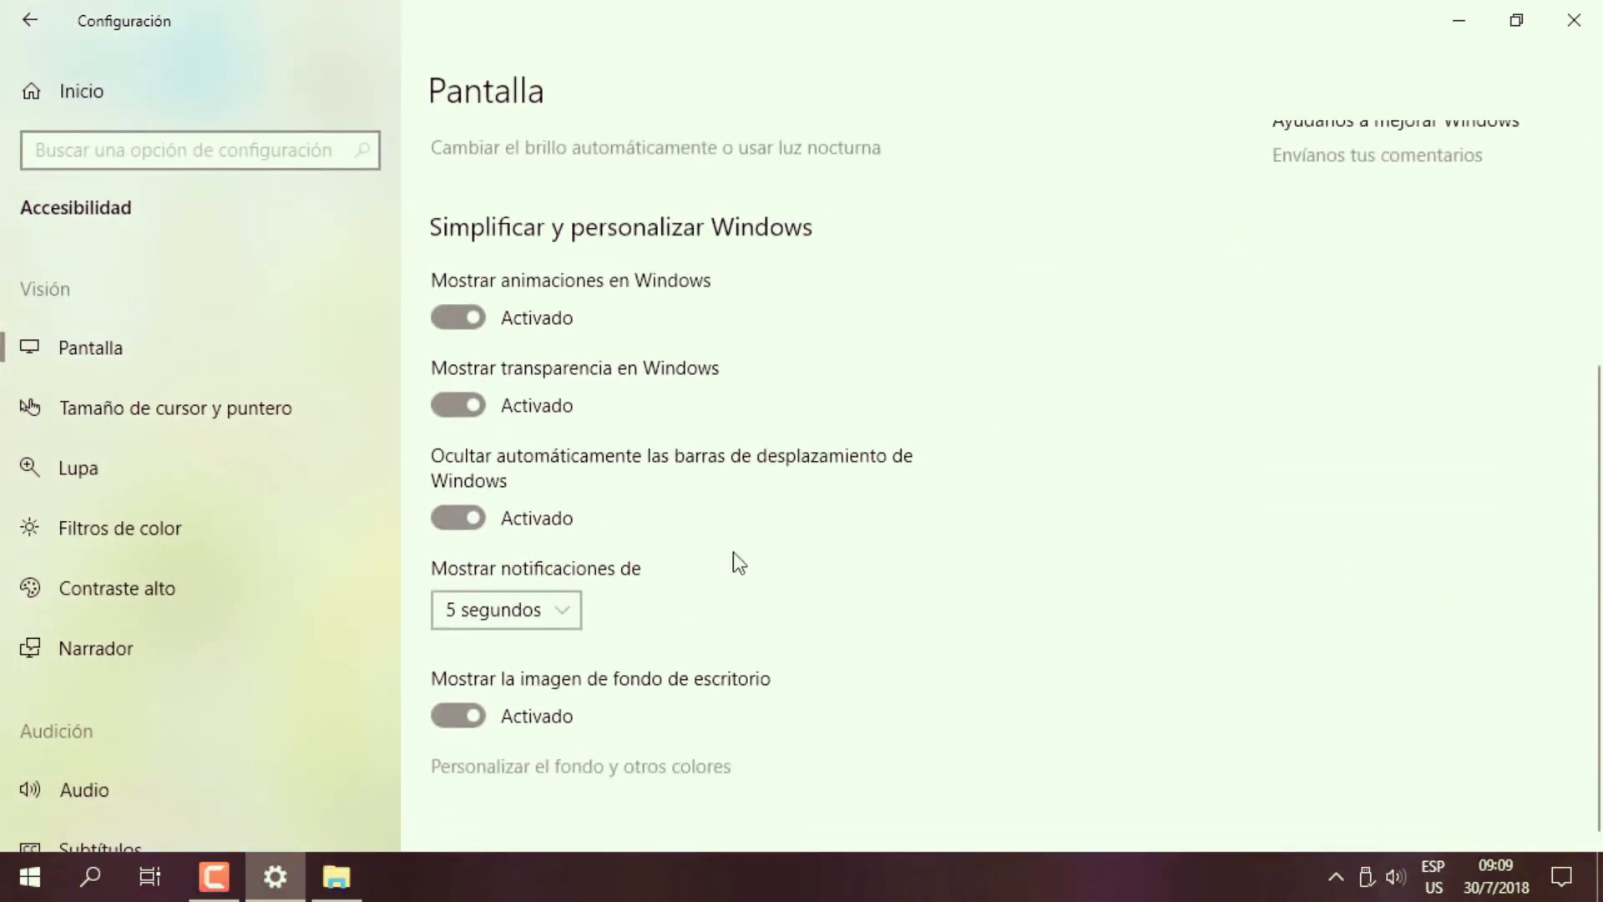
pyautogui.click(451, 407)
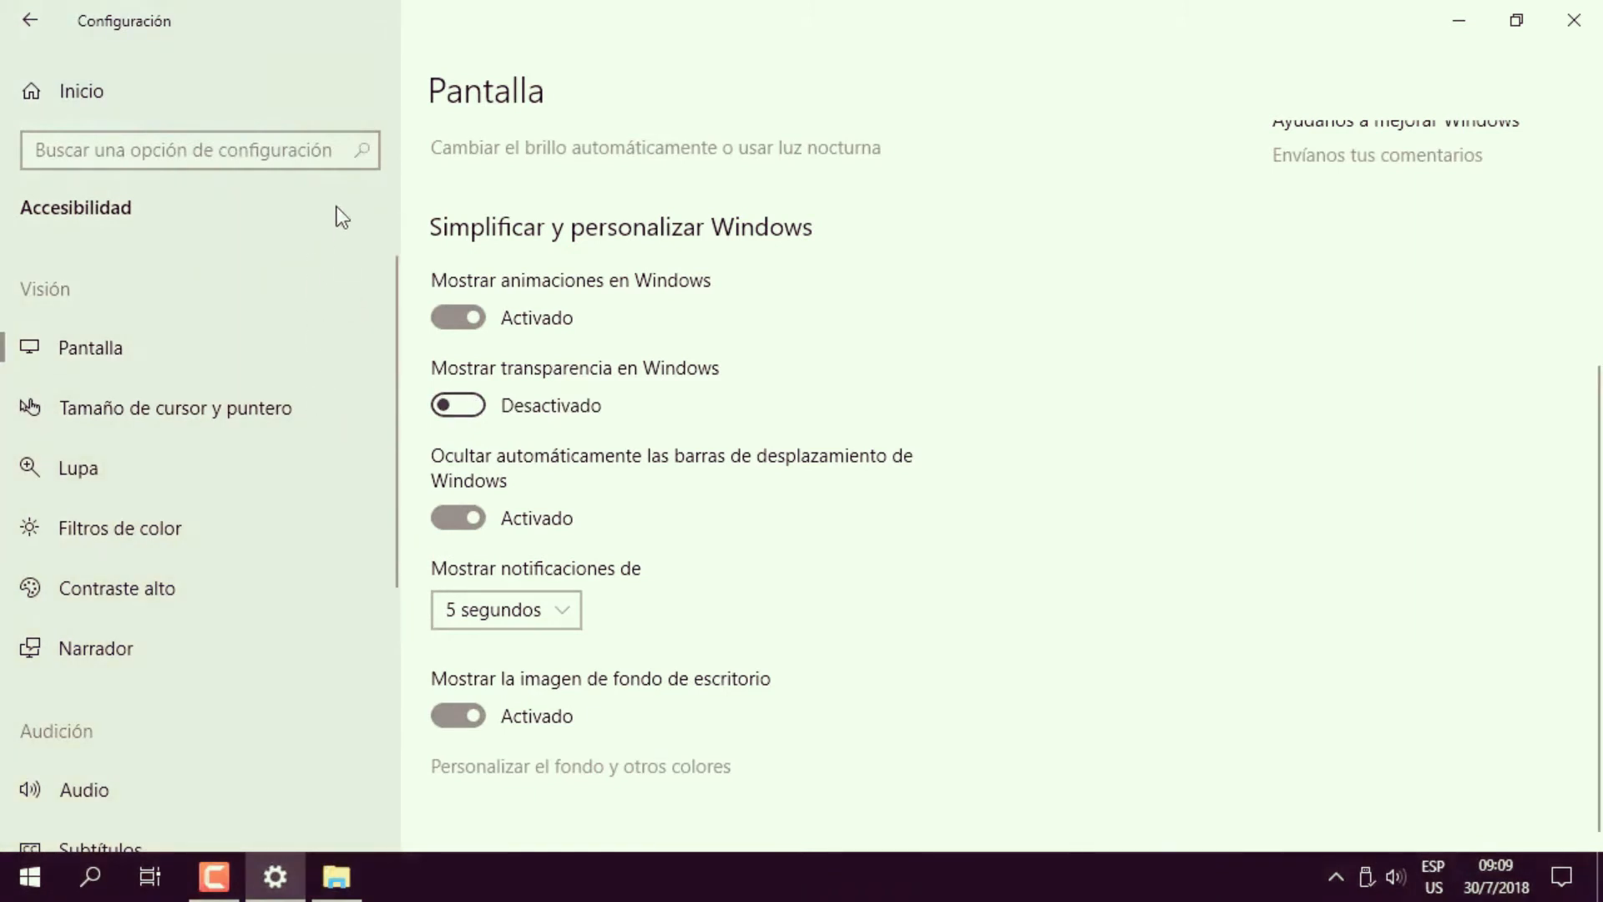
pyautogui.click(30, 876)
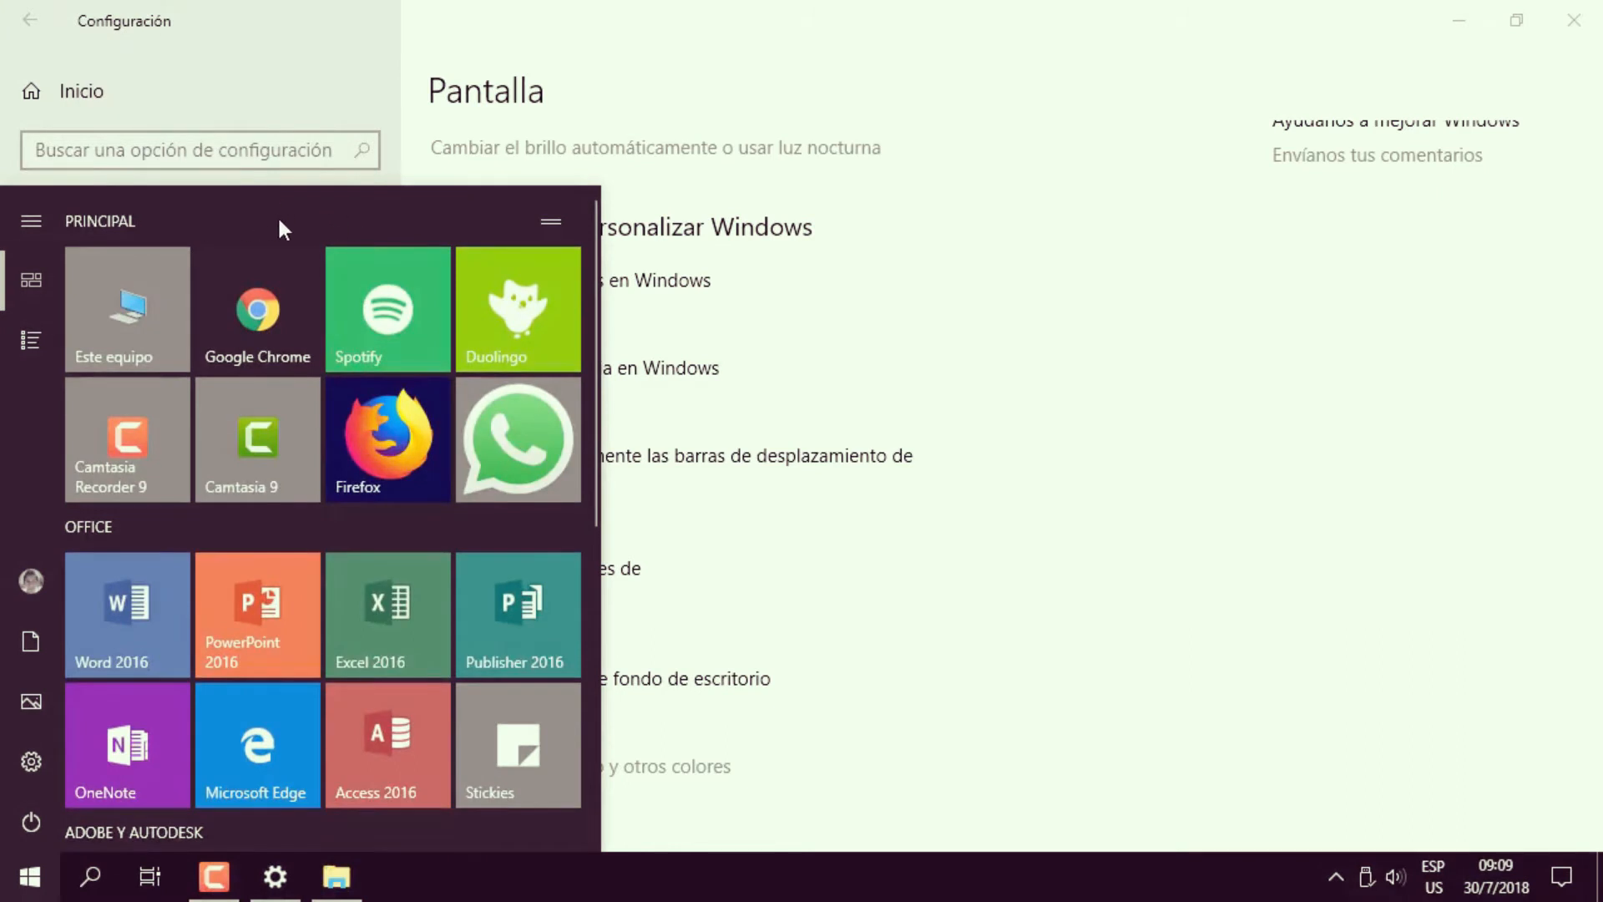
pyautogui.click(916, 601)
# Turn Mostrar transparencia en Windows back on and check the Start menu's appearance again.
pyautogui.click(462, 404)
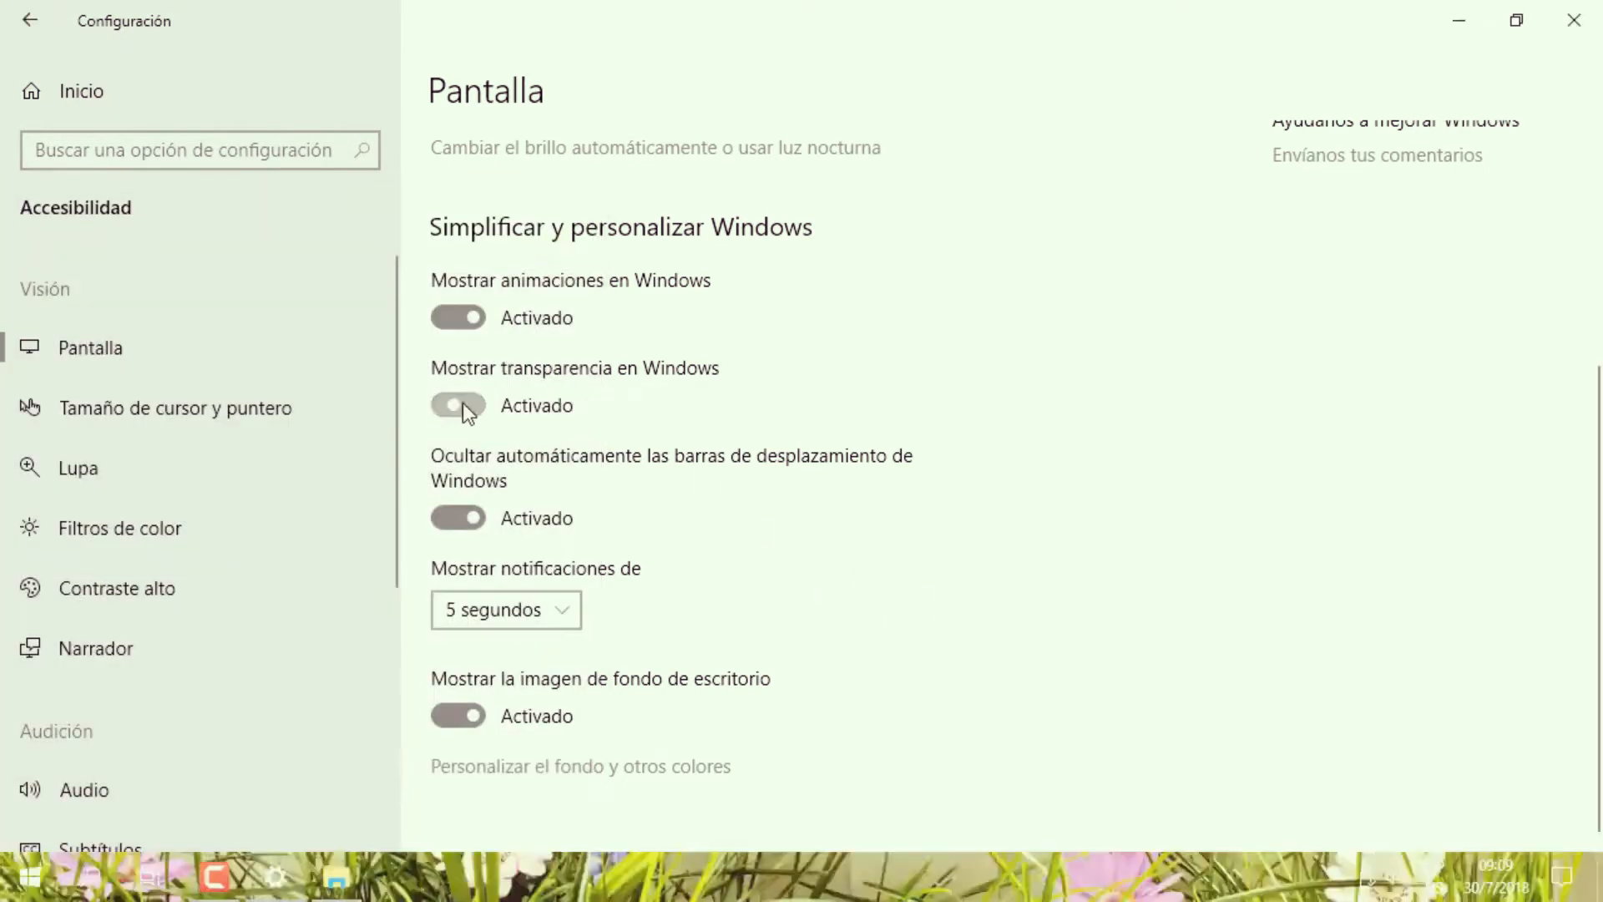
pyautogui.click(30, 877)
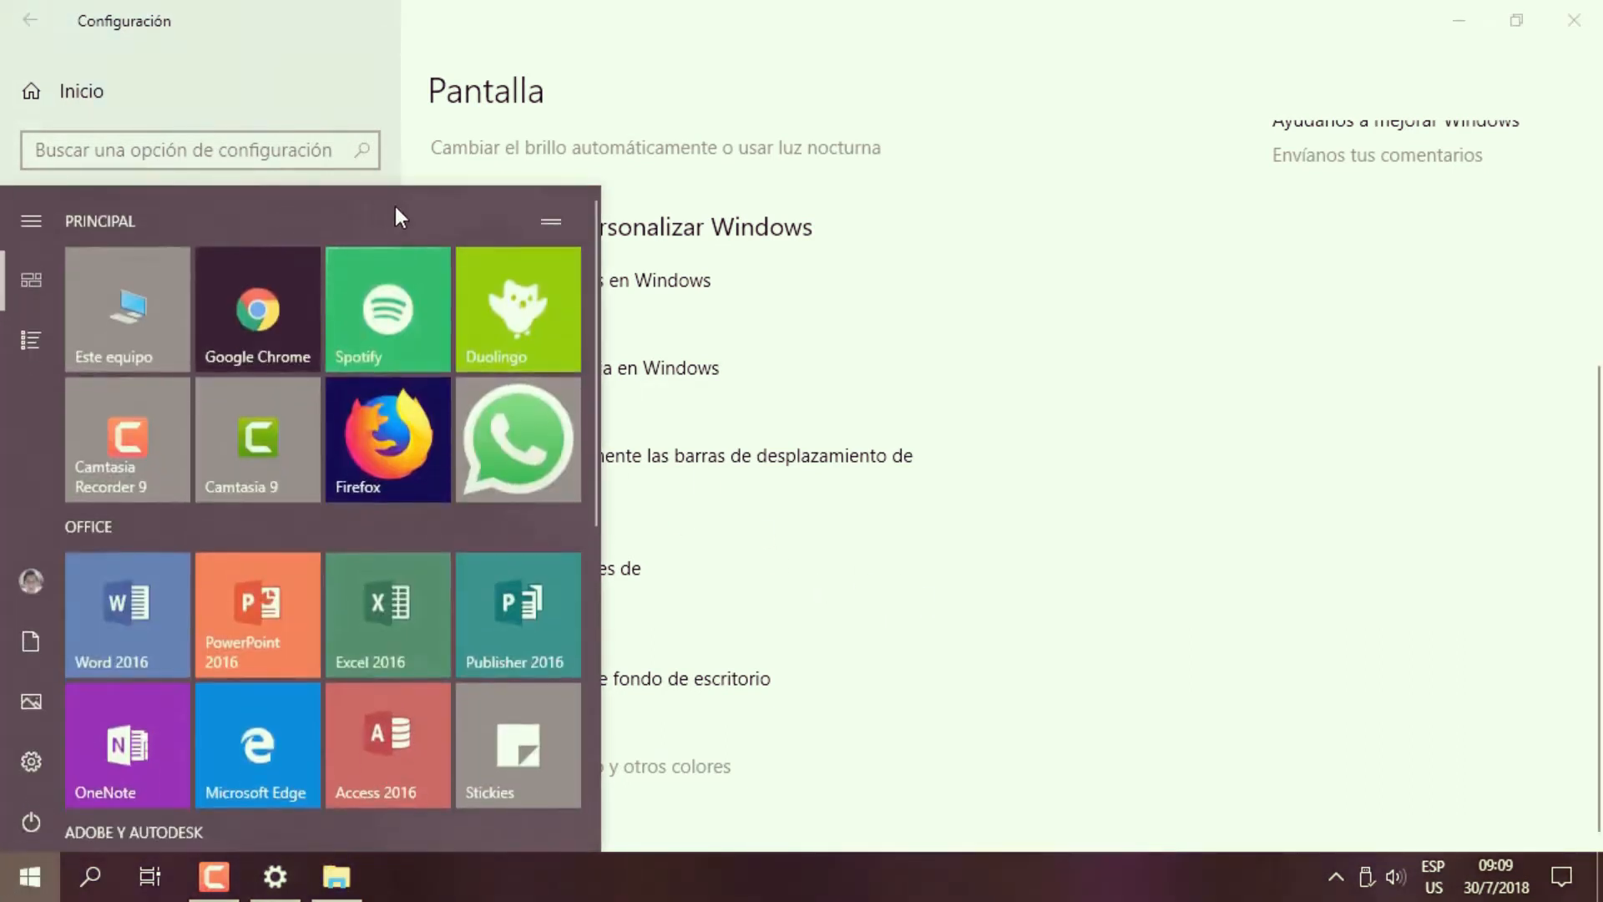
pyautogui.click(1166, 591)
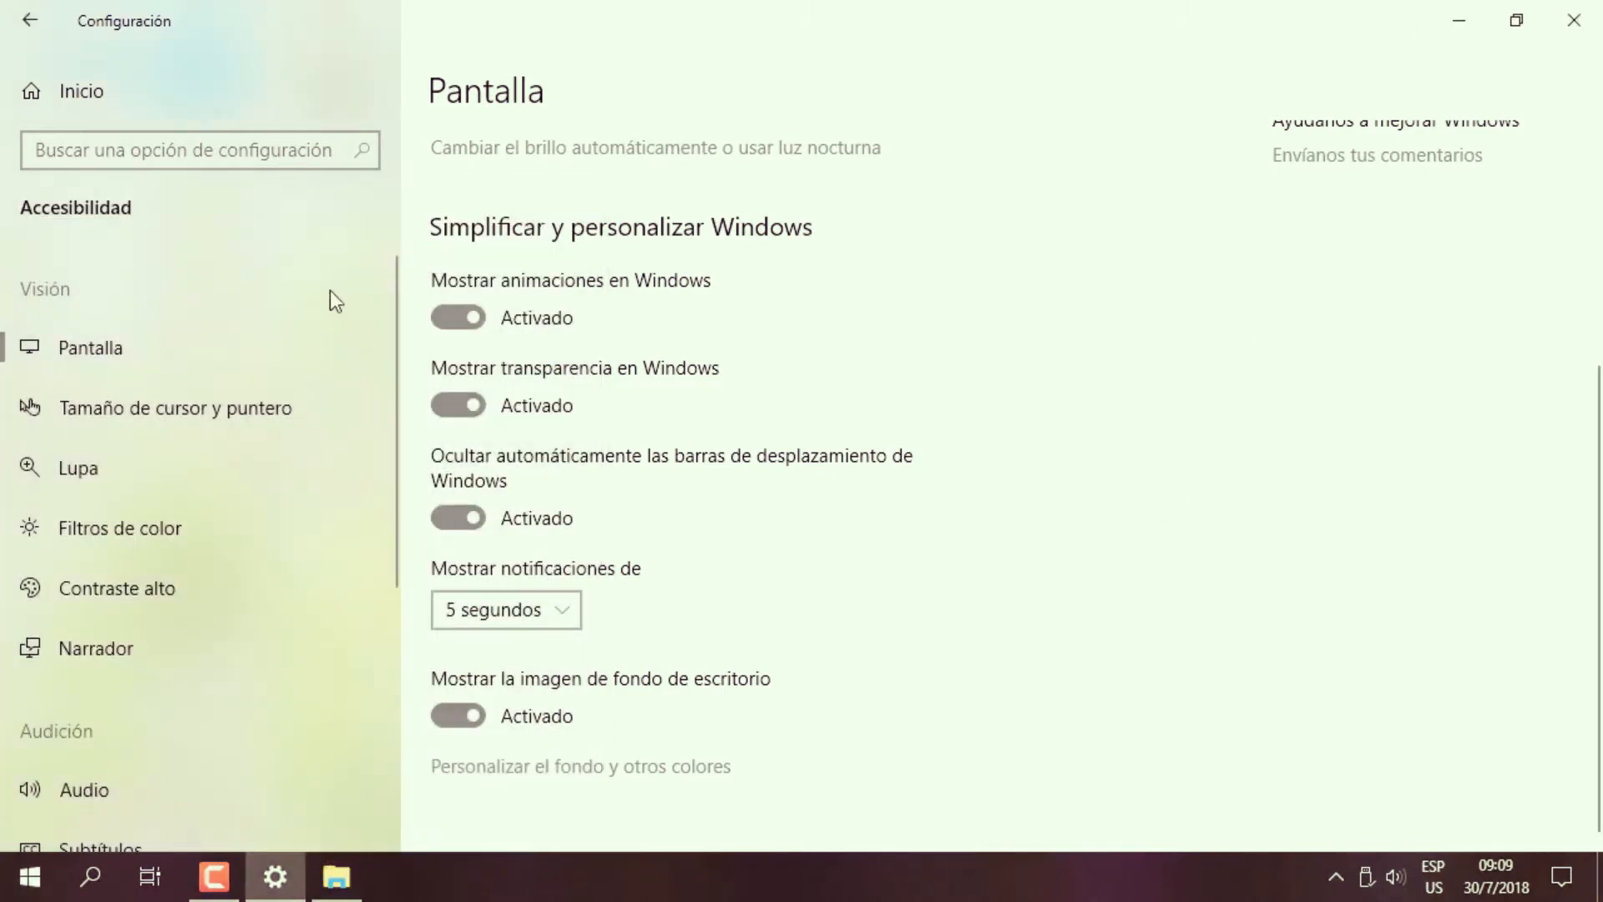
# Minimize Settings, check the transparent Start menu against the desktop background, and return to Settings.
pyautogui.click(1461, 20)
pyautogui.press('super')
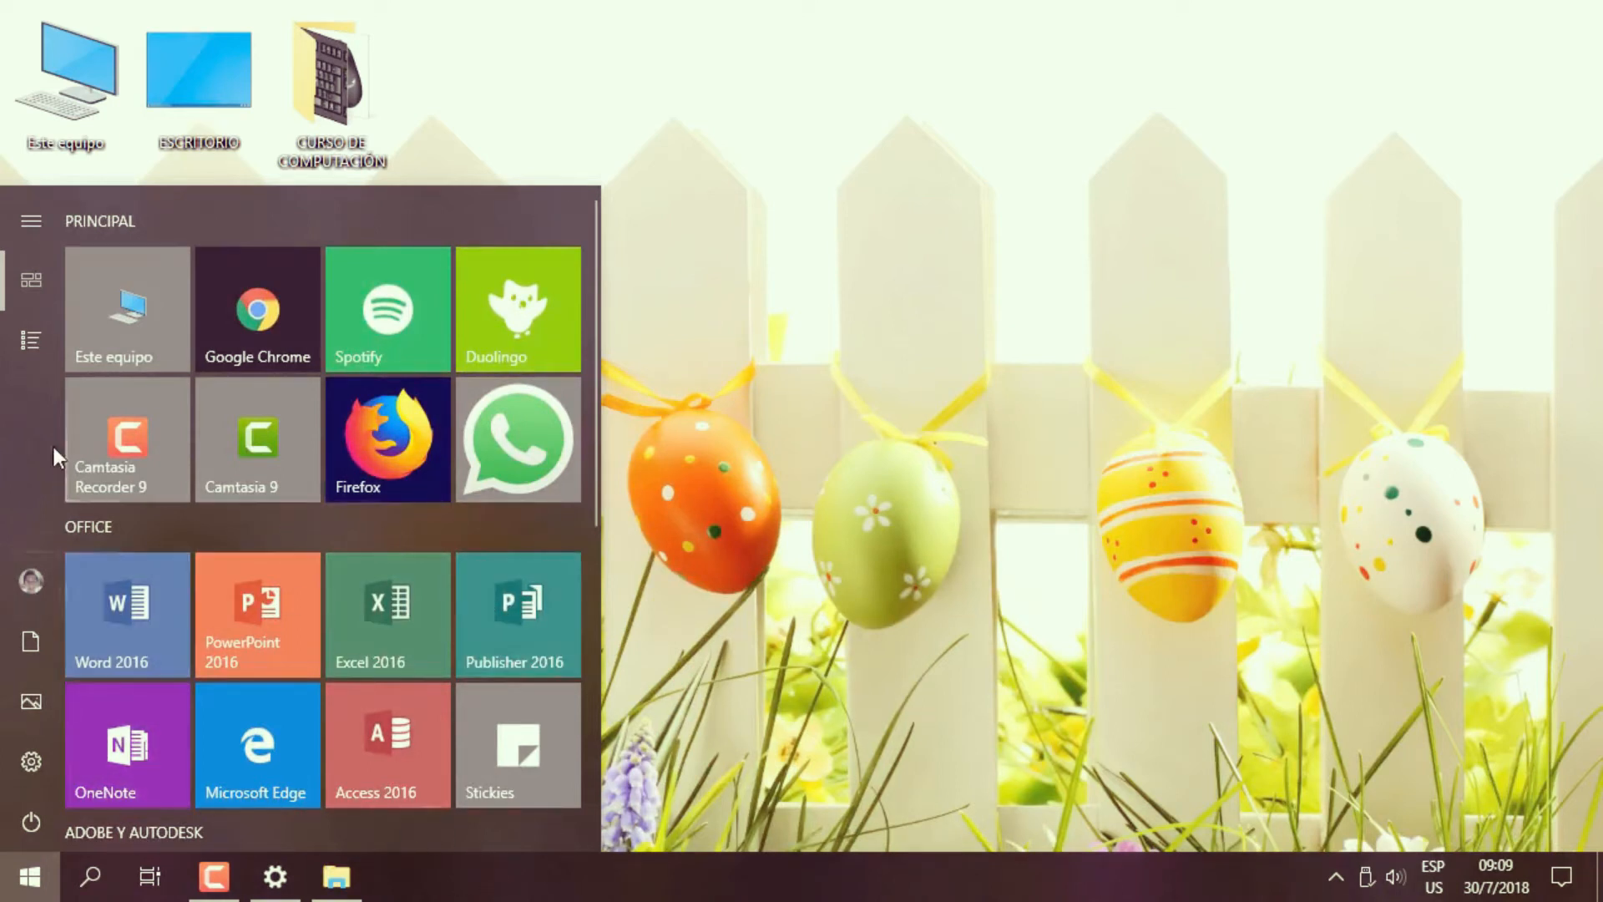
pyautogui.click(292, 864)
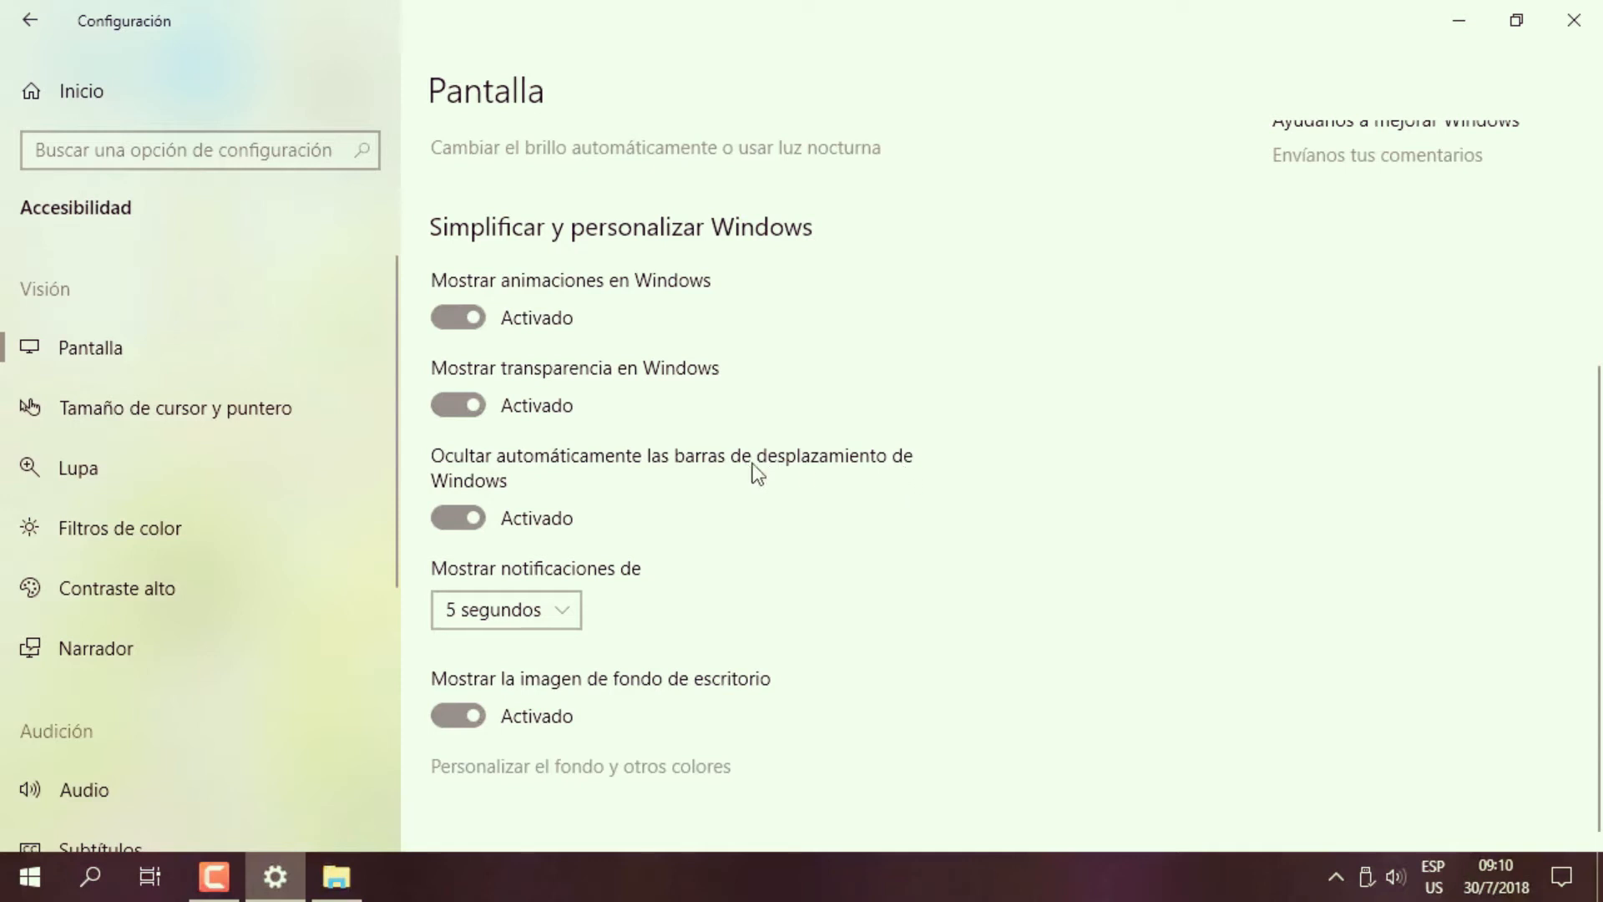
# Turn Ocultar automáticamente las barras de desplazamiento de Windows off and back on, comparing how the navigation list's scroll bar looks.
pyautogui.click(439, 522)
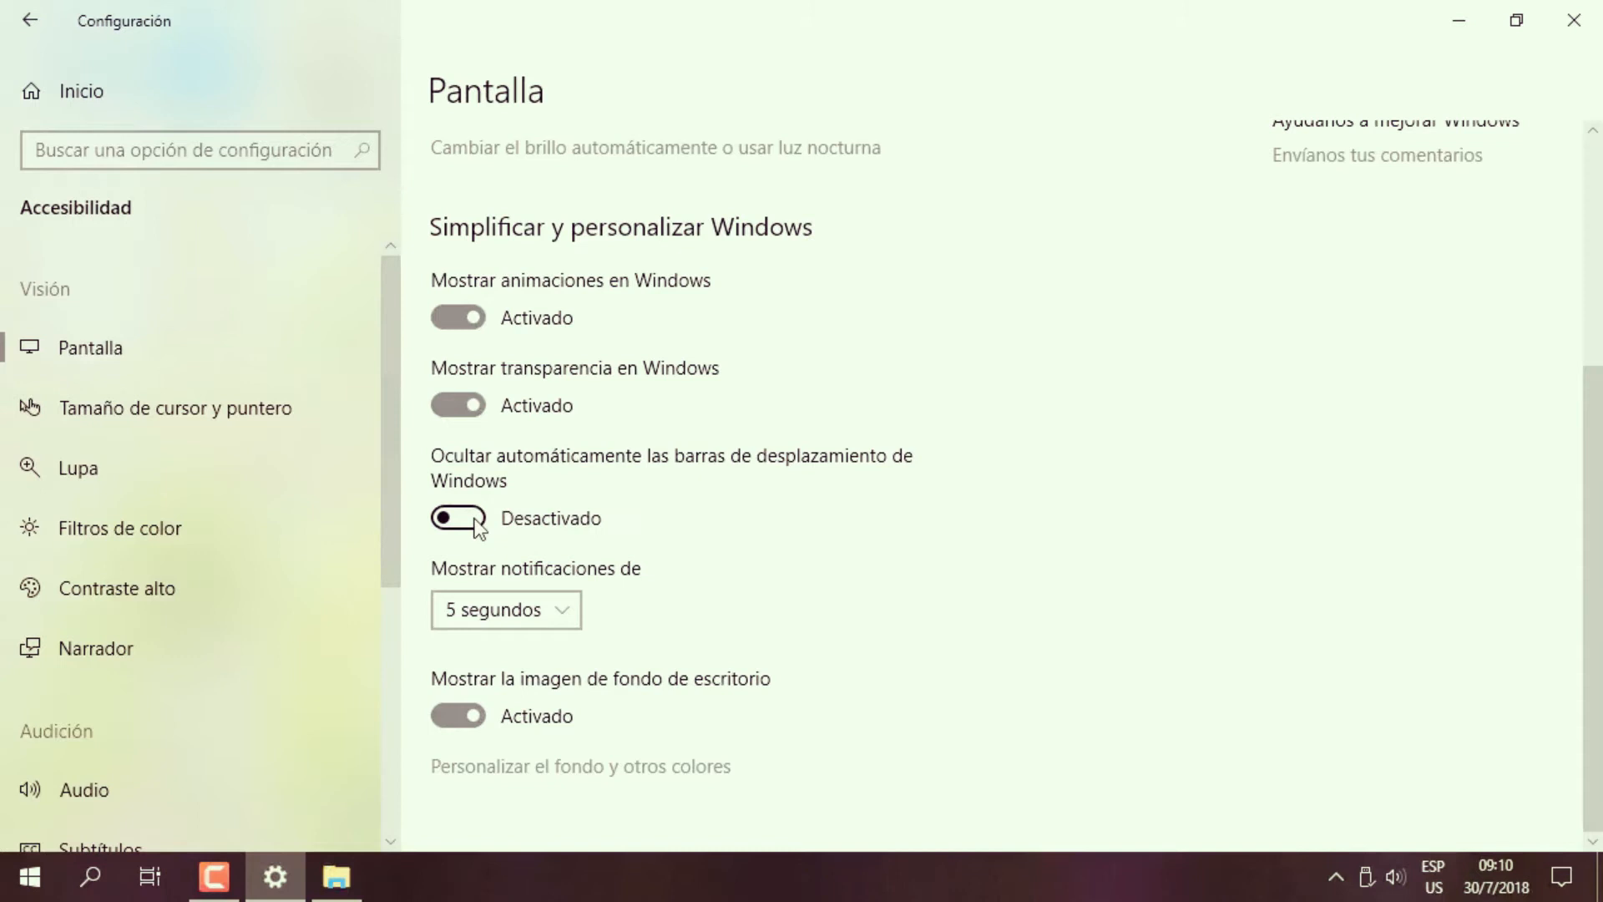
pyautogui.click(476, 524)
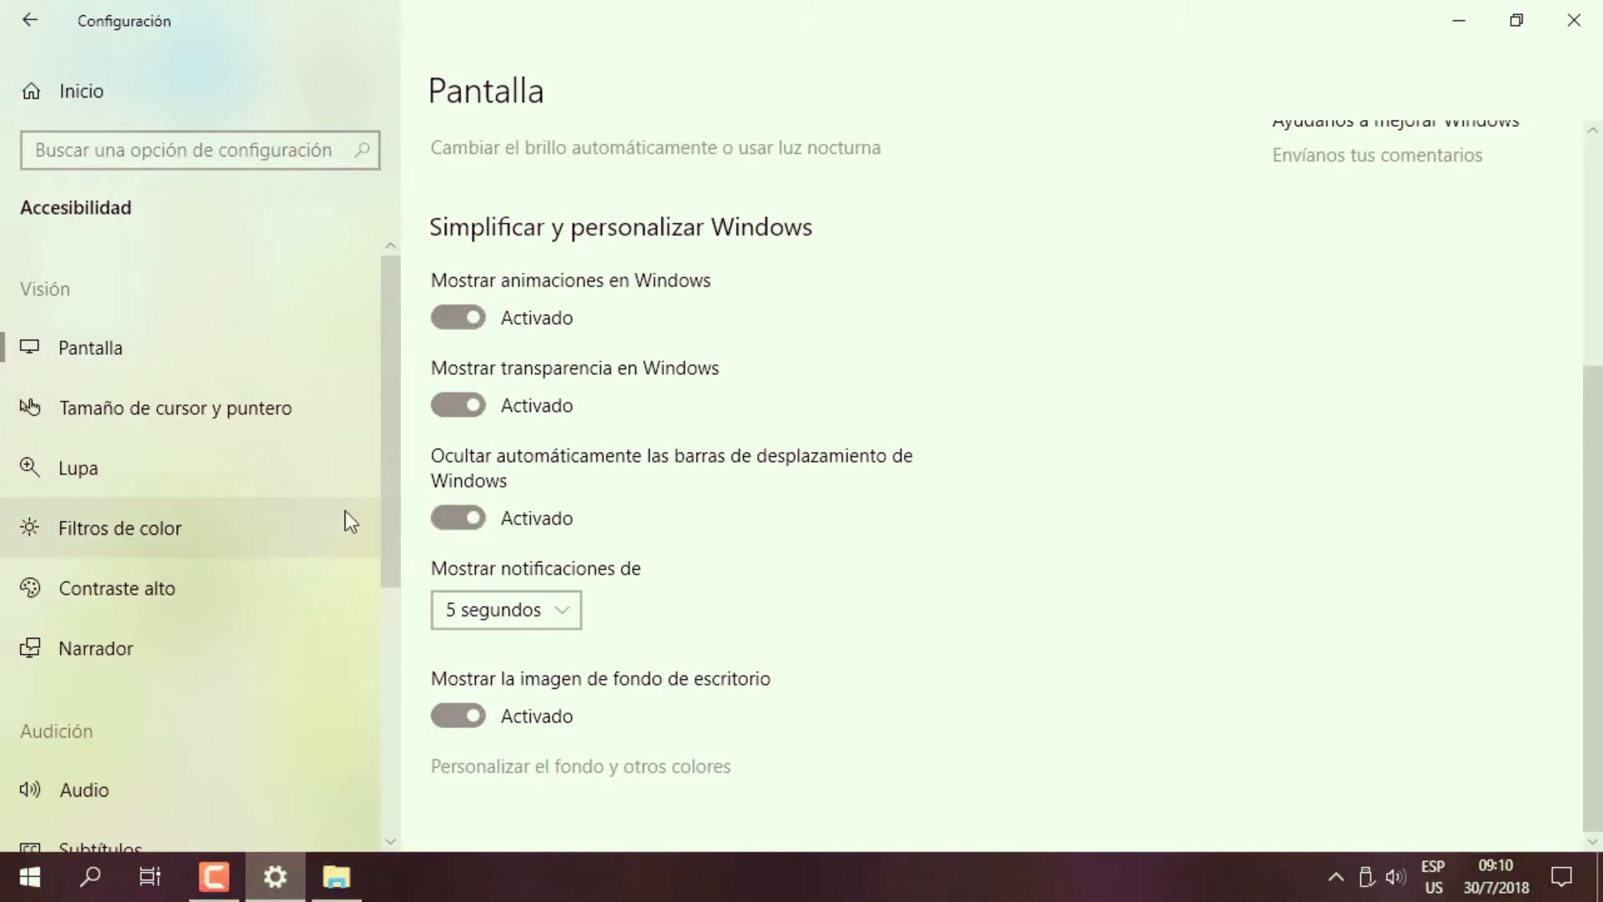
pyautogui.moveTo(394, 357)
pyautogui.mouseDown()
pyautogui.moveTo(393, 609)
pyautogui.moveTo(382, 333)
pyautogui.mouseUp()
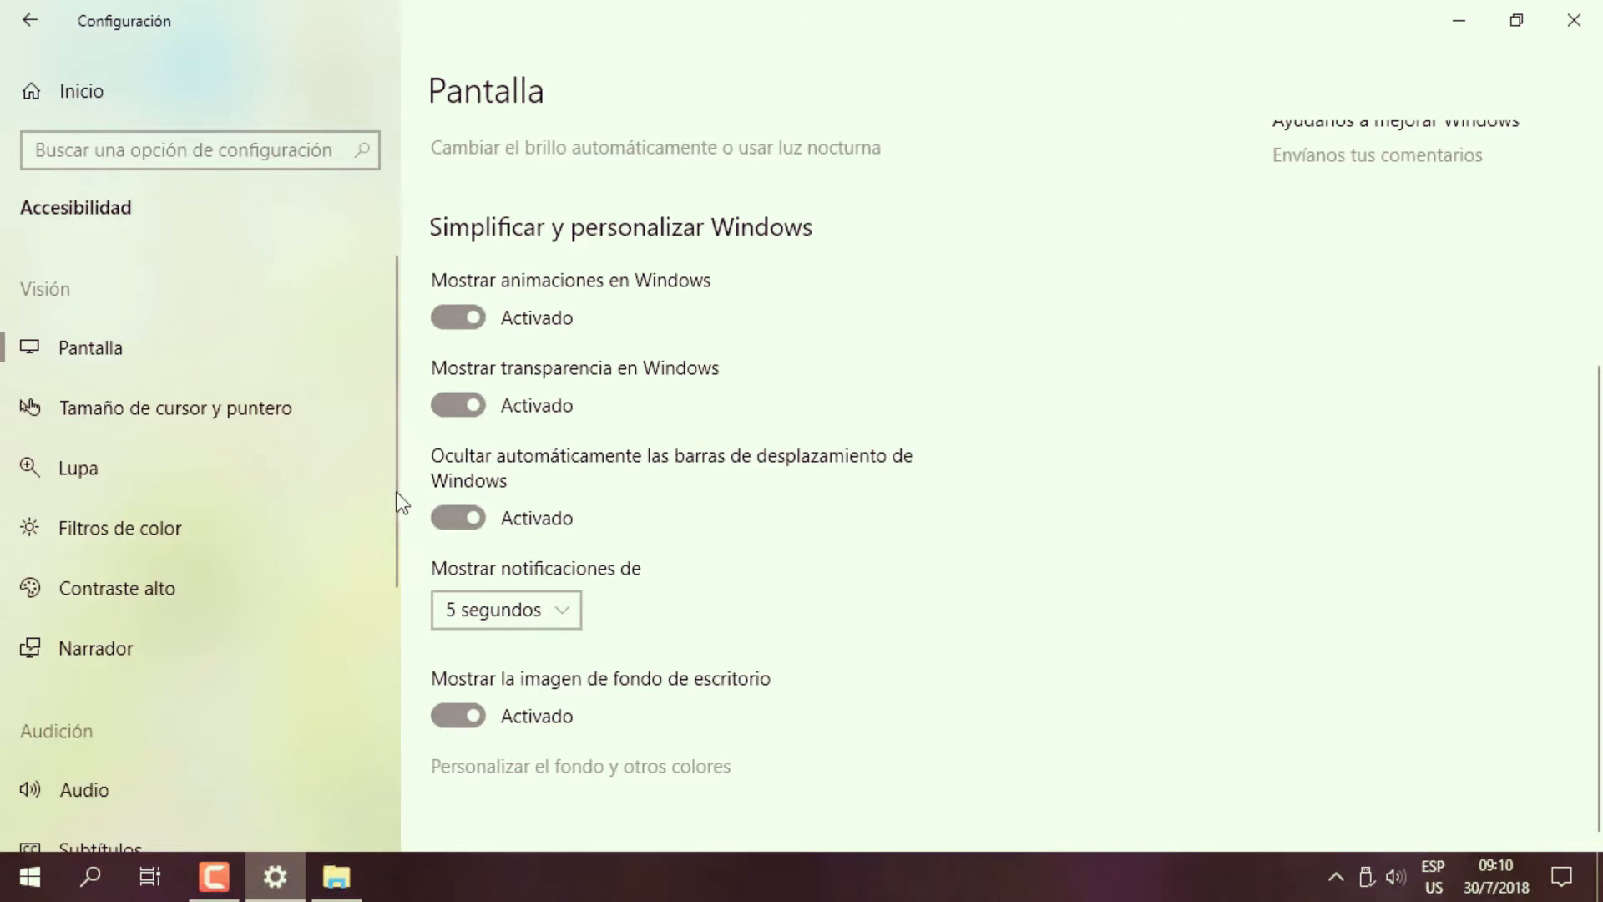
pyautogui.moveTo(393, 340)
pyautogui.mouseDown()
pyautogui.moveTo(401, 512)
pyautogui.moveTo(374, 492)
pyautogui.moveTo(370, 329)
pyautogui.mouseUp()
# Turn off Ocultar automáticamente las barras de desplazamiento de Windows and check both scroll bars on the Pantalla page.
pyautogui.click(464, 518)
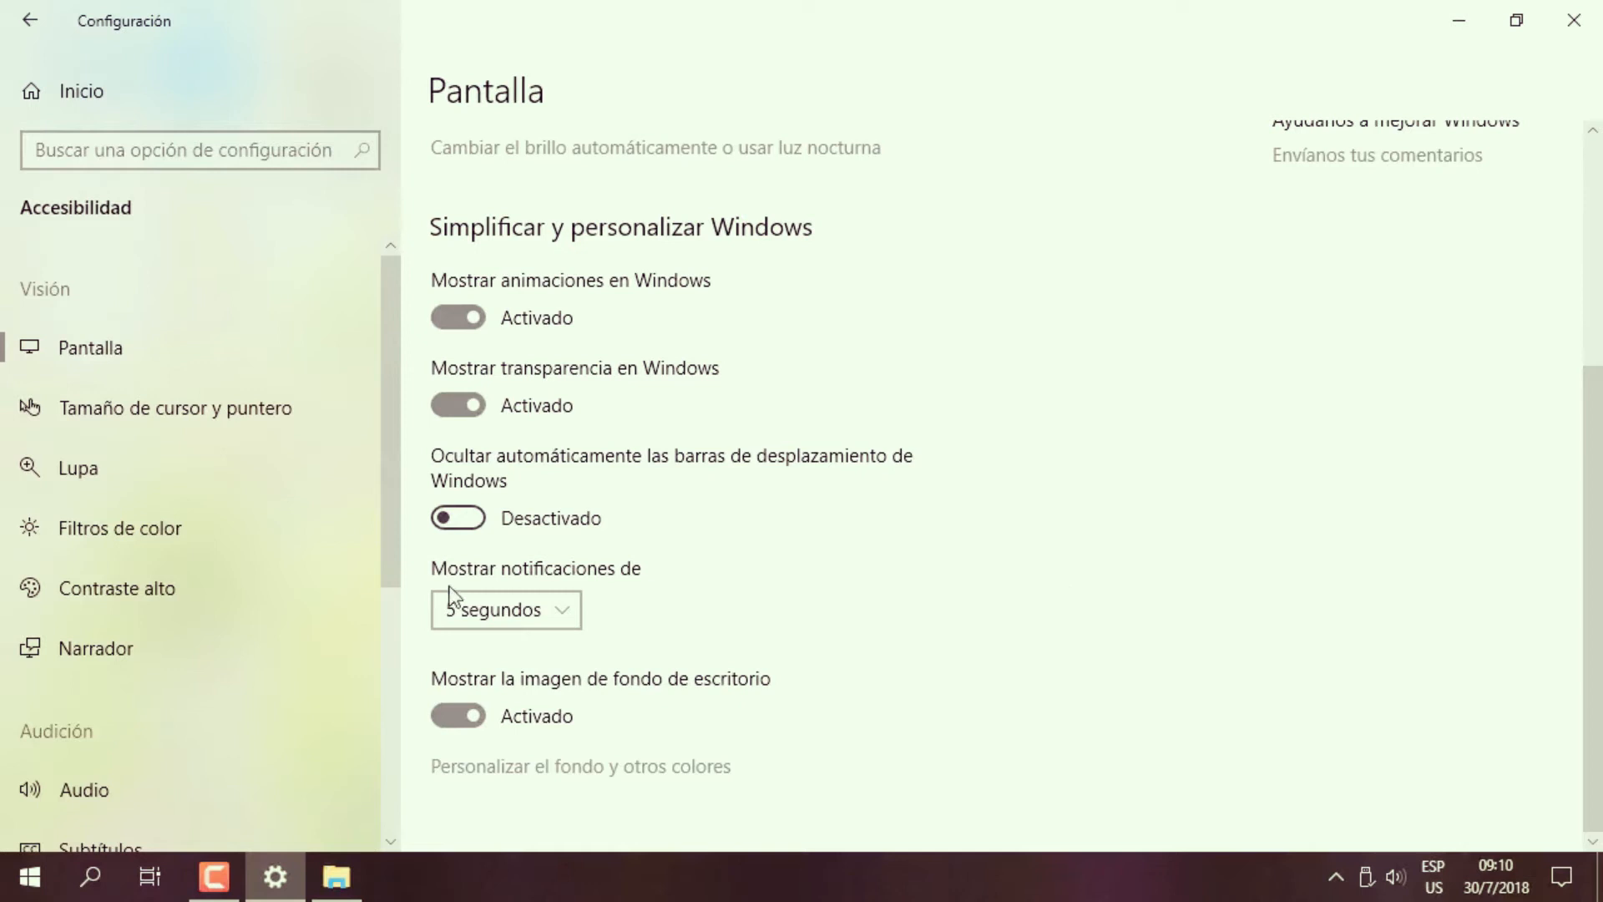
pyautogui.moveTo(389, 323); pyautogui.dragTo(392, 262)
pyautogui.moveTo(1599, 441); pyautogui.dragTo(1557, 688)
pyautogui.moveTo(401, 369); pyautogui.dragTo(387, 301)
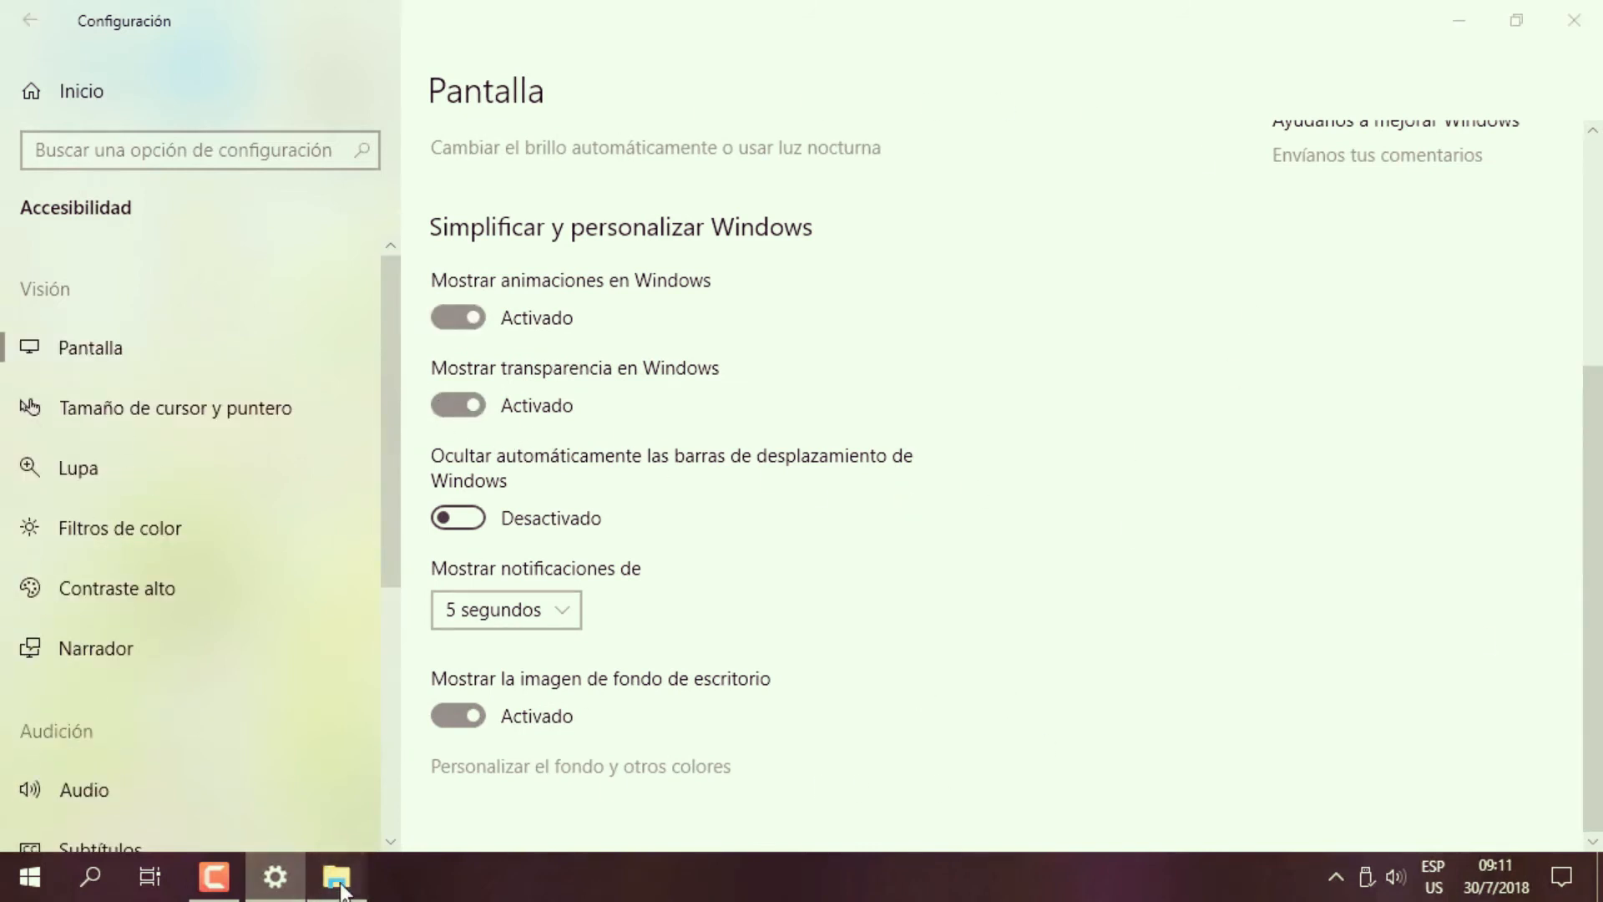
# Shrink the Documentos window's height to examine its scroll bars, enlarge it again, and minimize it to return to Settings.
pyautogui.click(336, 877)
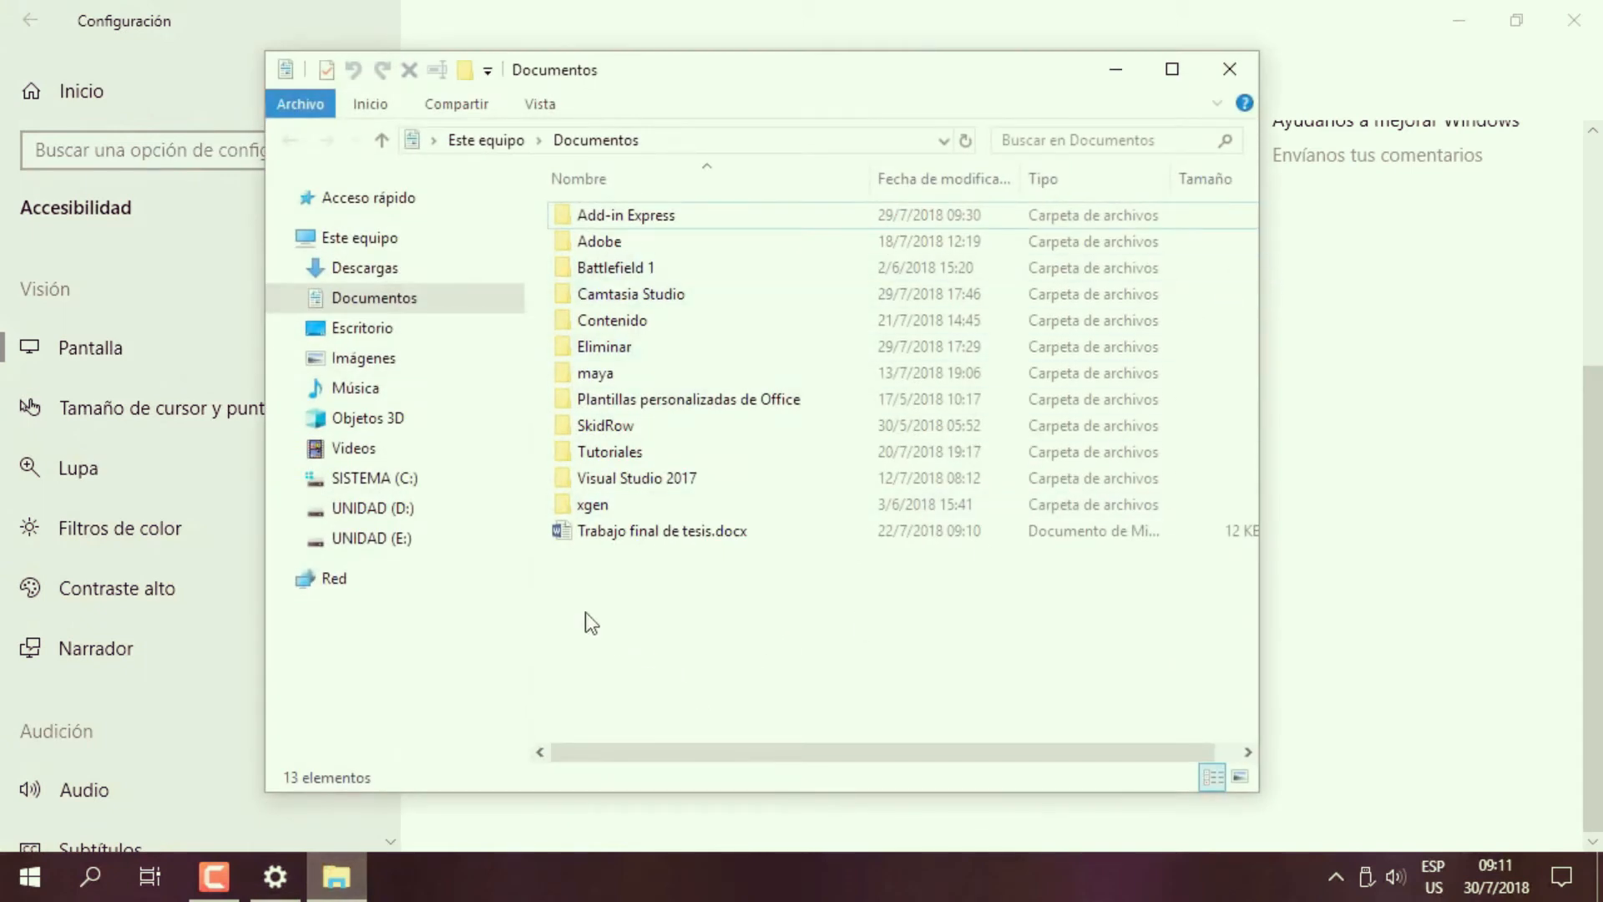
pyautogui.moveTo(873, 745)
pyautogui.mouseDown()
pyautogui.moveTo(1131, 751)
pyautogui.moveTo(893, 756)
pyautogui.mouseUp()
pyautogui.moveTo(1017, 792); pyautogui.dragTo(990, 443)
pyautogui.moveTo(1251, 222)
pyautogui.mouseDown()
pyautogui.moveTo(1241, 304)
pyautogui.moveTo(1246, 198)
pyautogui.moveTo(1250, 292)
pyautogui.moveTo(1246, 217)
pyautogui.mouseUp()
pyautogui.moveTo(515, 242); pyautogui.dragTo(515, 204)
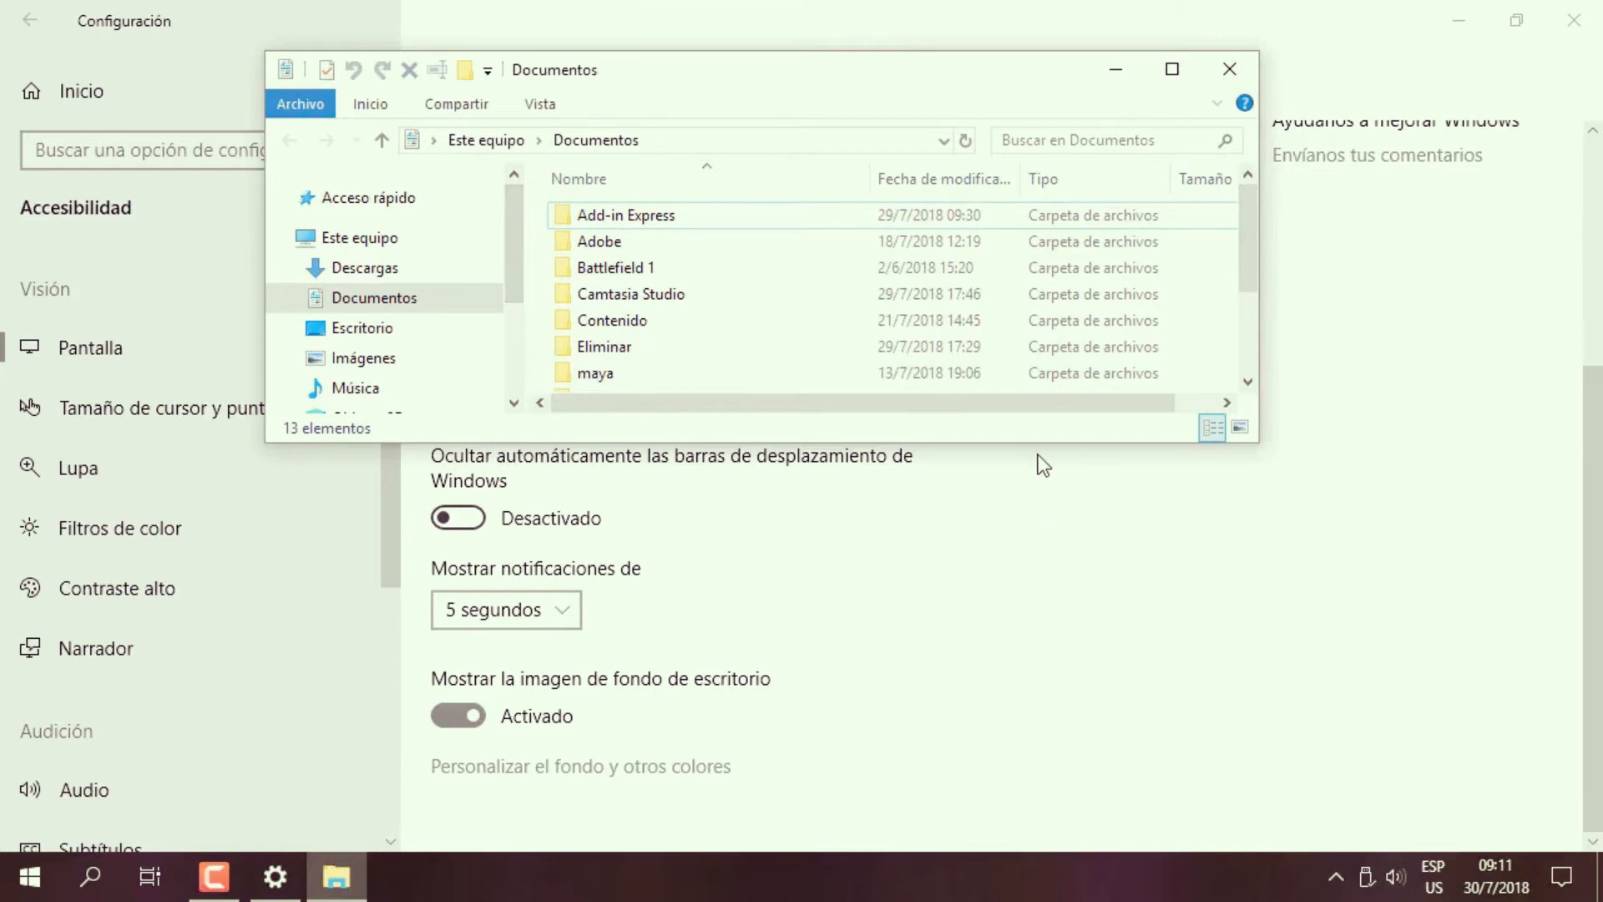
pyautogui.moveTo(1038, 470); pyautogui.dragTo(1029, 781)
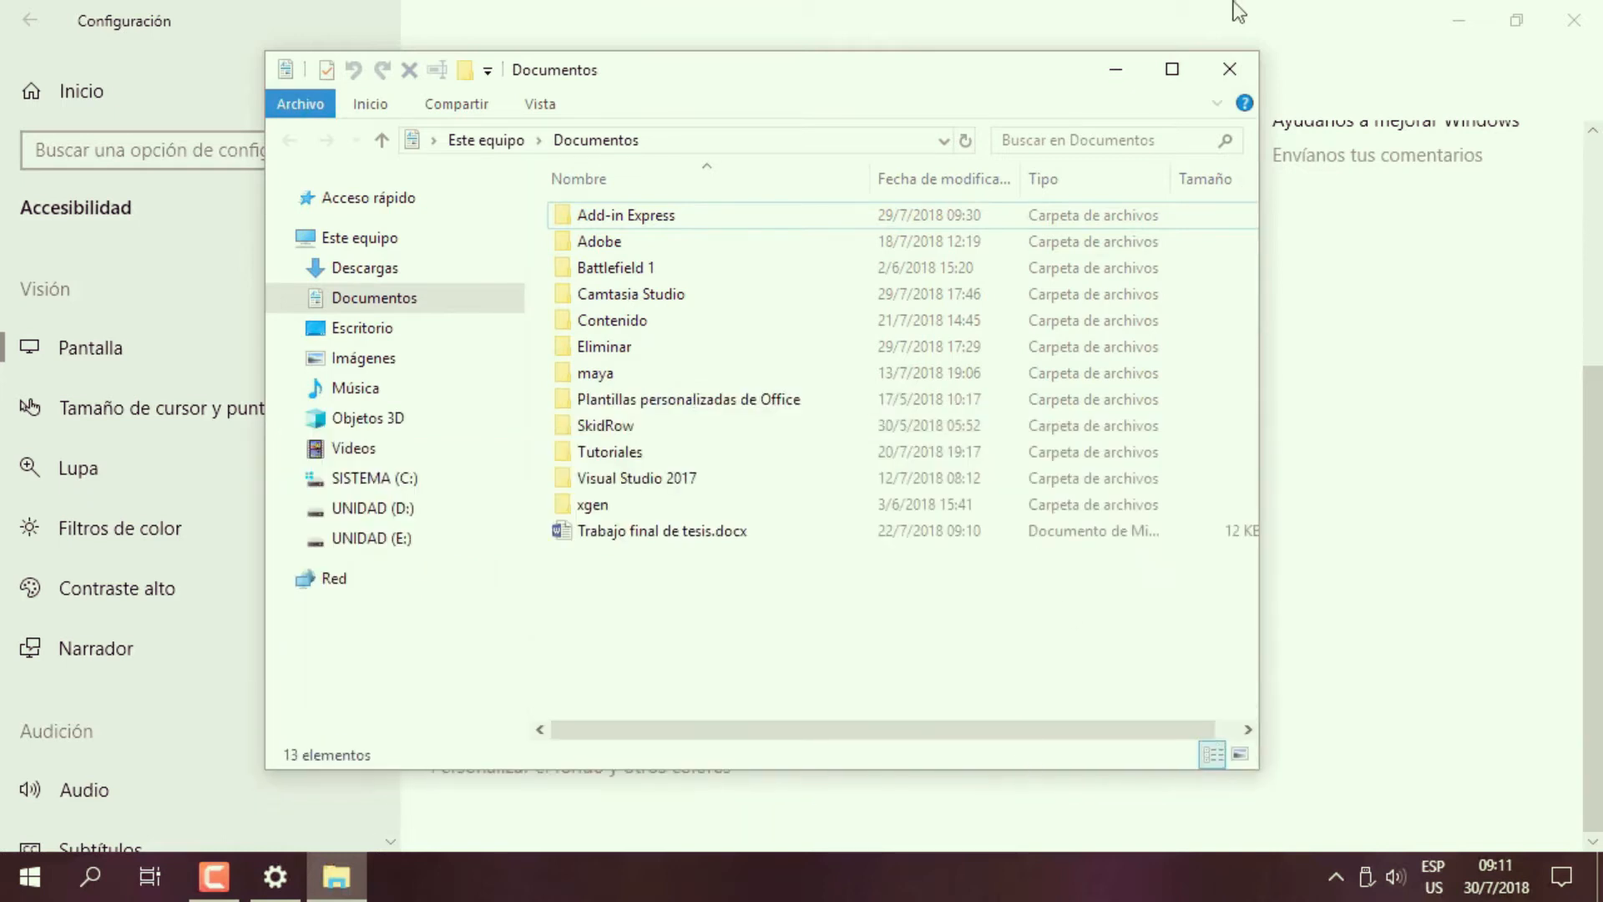
pyautogui.click(1115, 69)
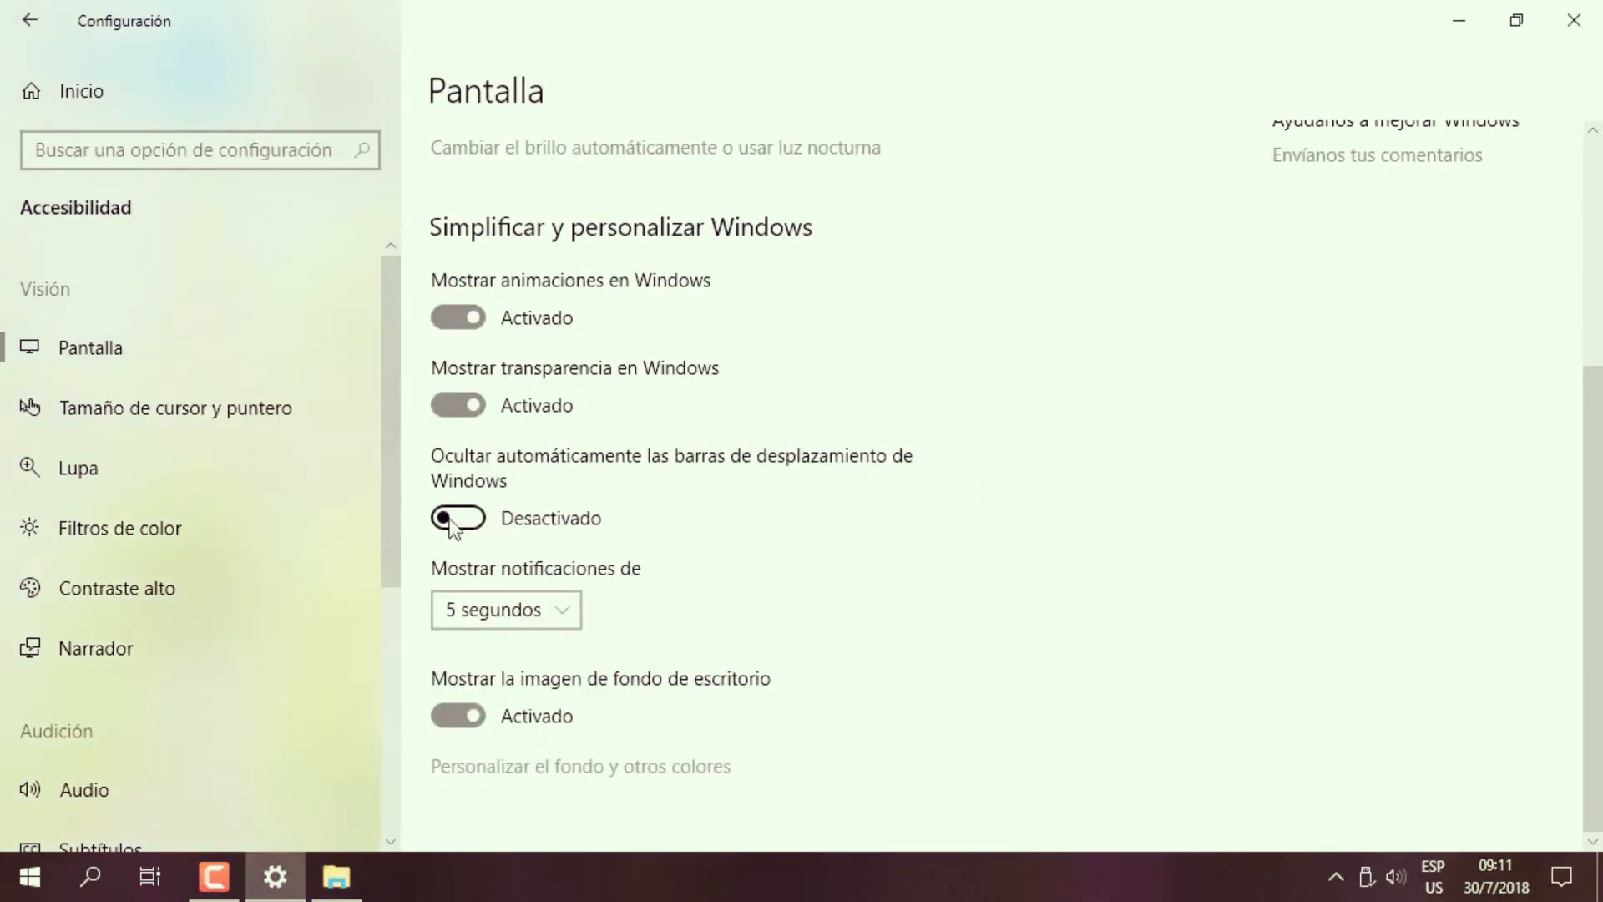
pyautogui.moveTo(389, 422); pyautogui.dragTo(390, 337)
# Review the durations offered for Mostrar notificaciones de, and briefly open the notification center.
pyautogui.click(571, 618)
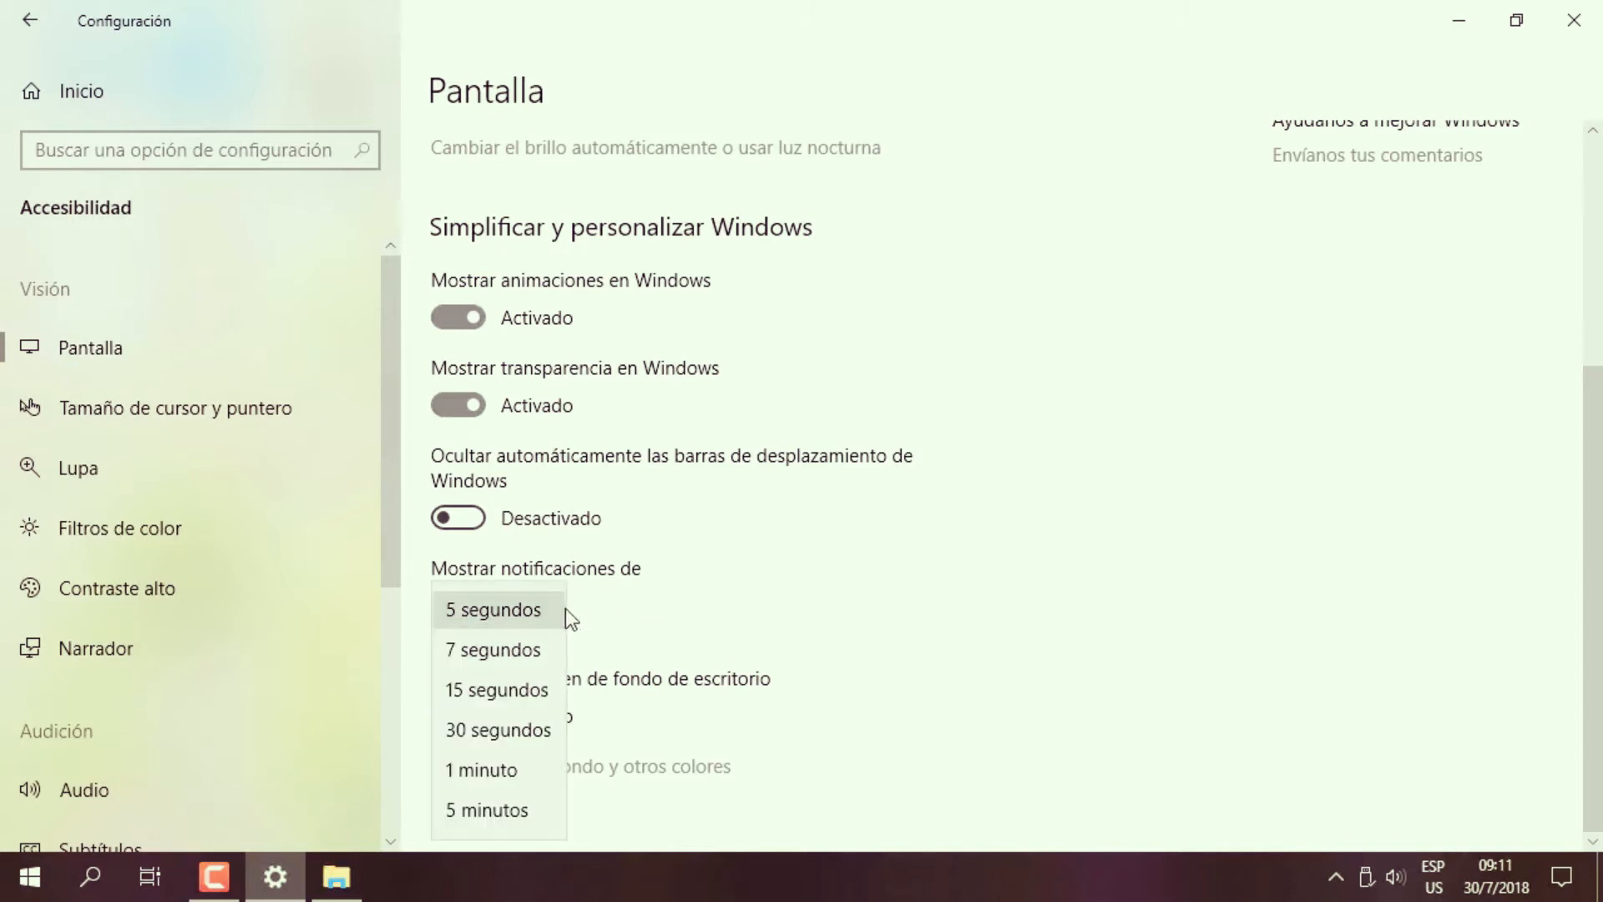
pyautogui.click(988, 641)
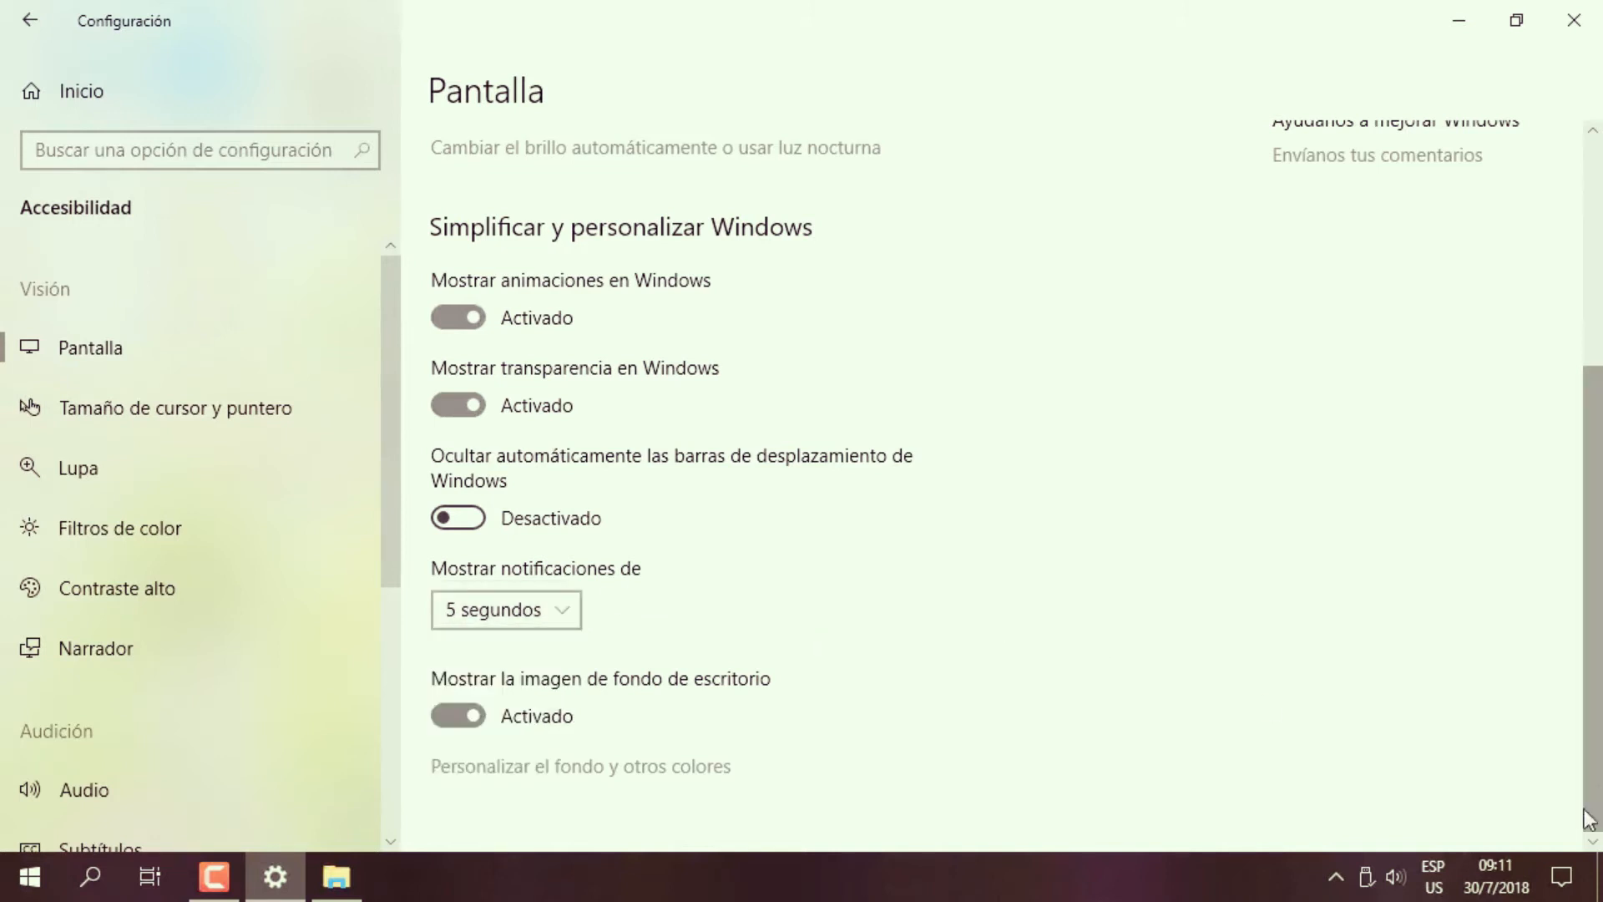
pyautogui.click(1562, 876)
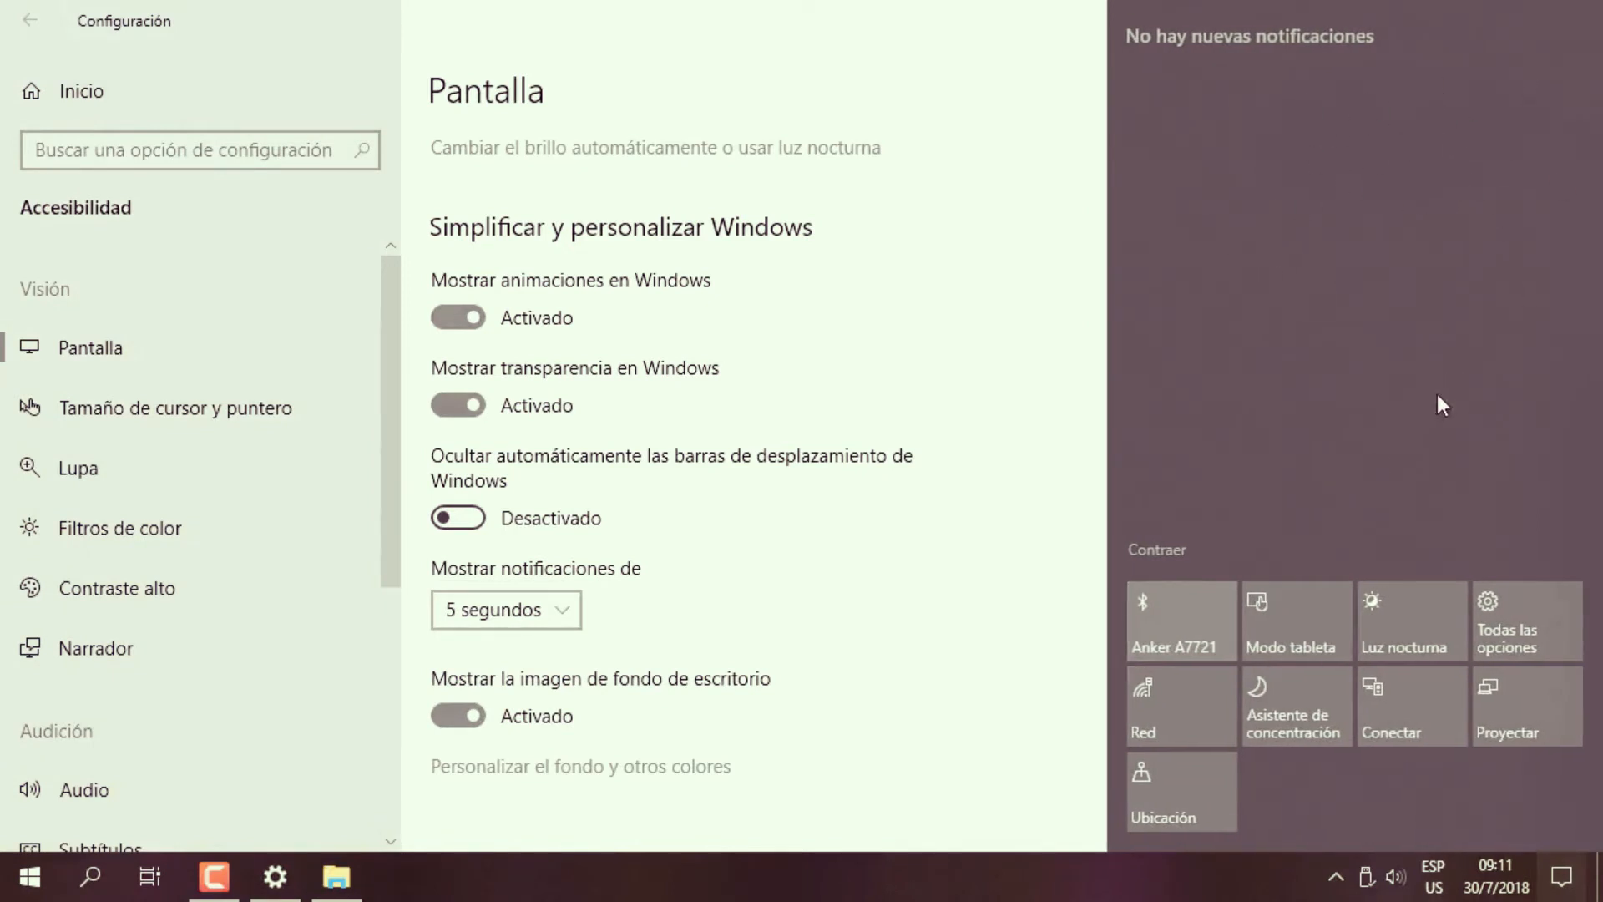
pyautogui.click(878, 598)
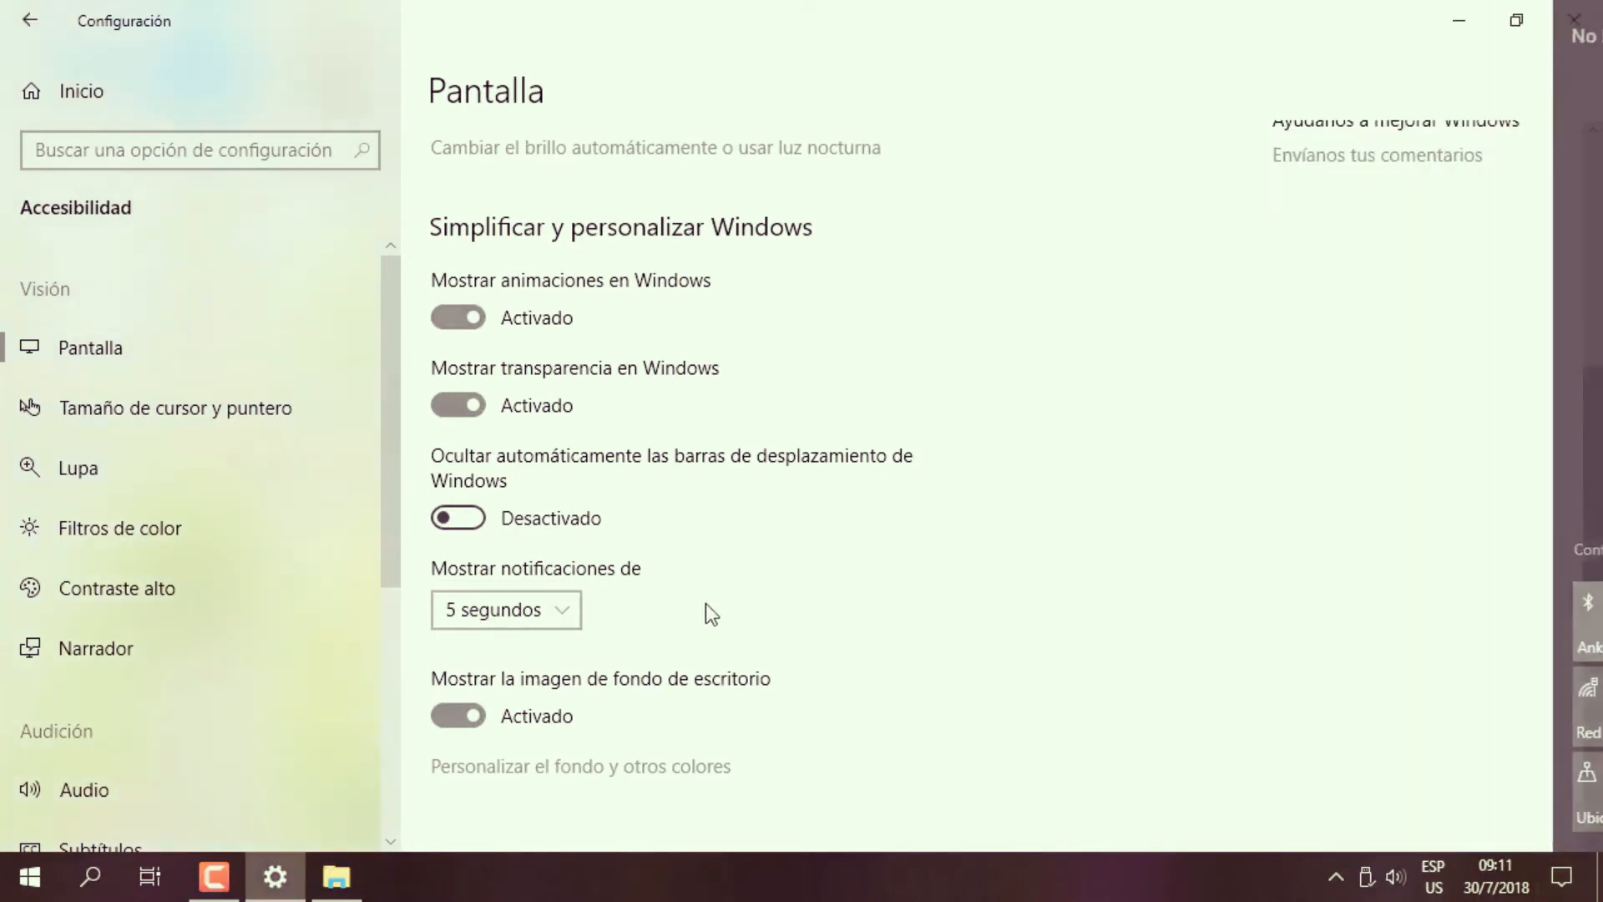
# Set Mostrar notificaciones de to 1 minuto.
pyautogui.click(560, 610)
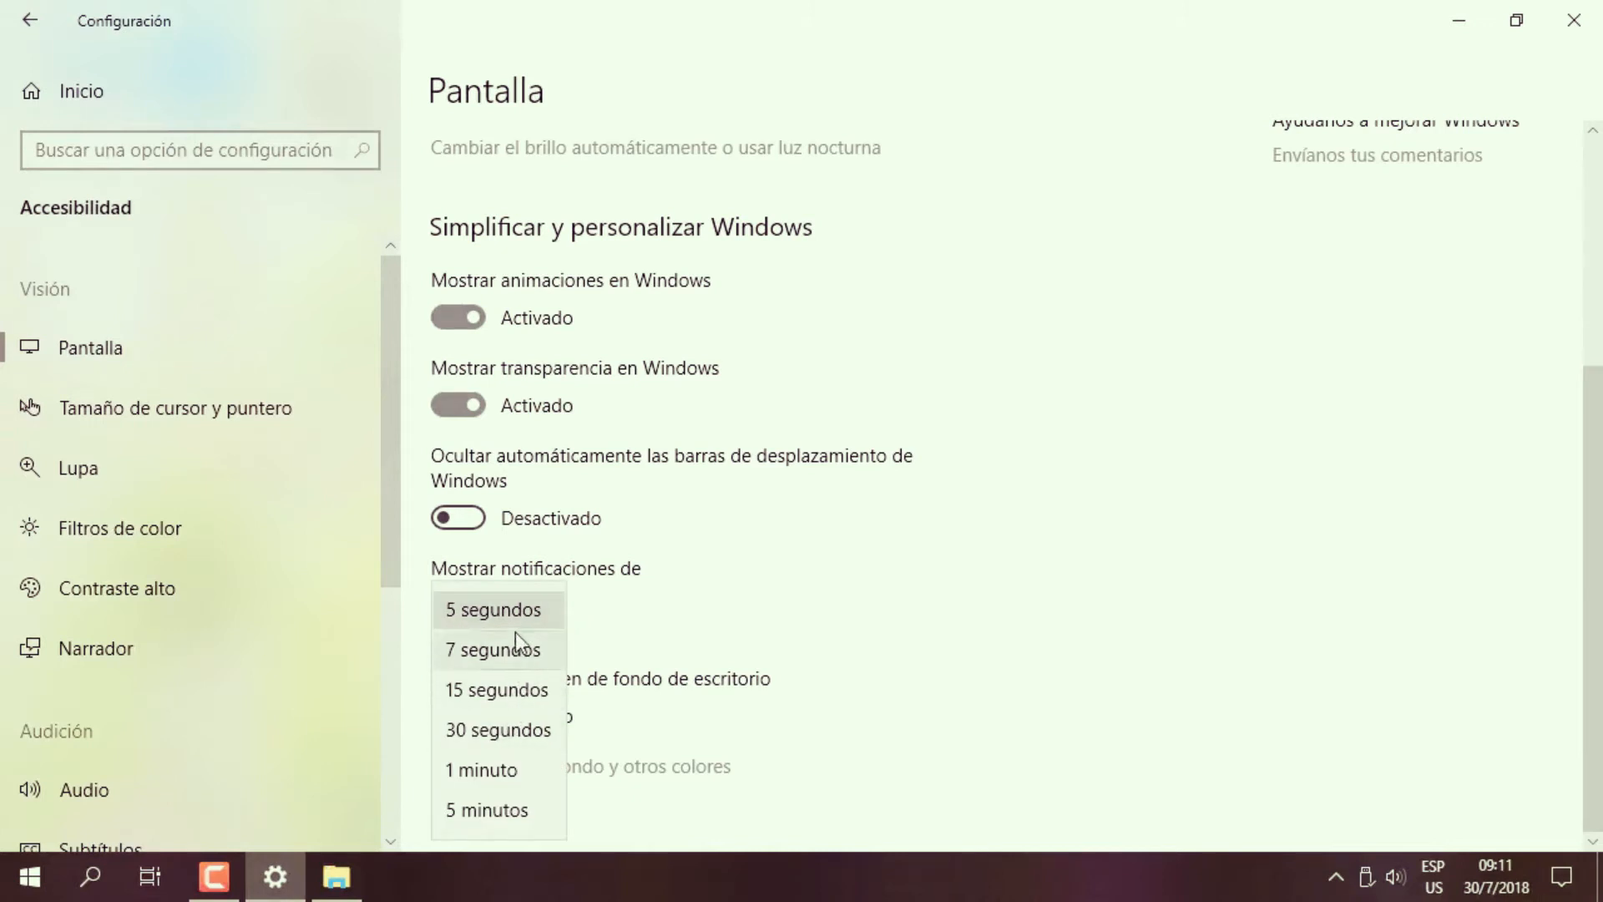
pyautogui.click(560, 620)
pyautogui.click(565, 615)
pyautogui.click(480, 766)
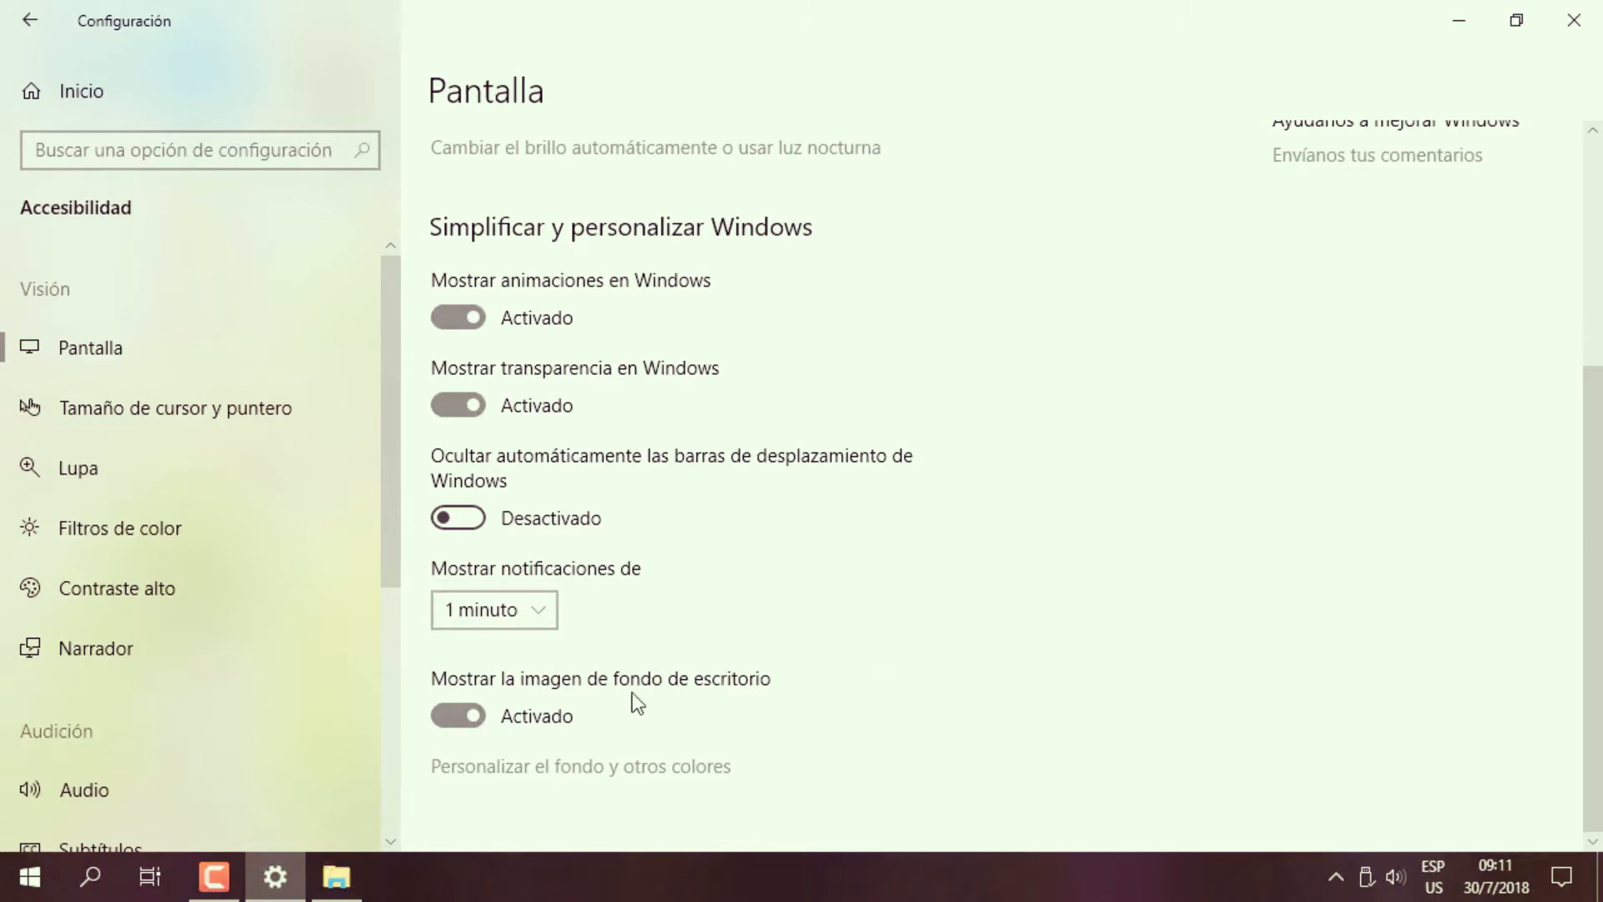
# Turn Mostrar la imagen de fondo de escritorio off and back on, viewing the desktop after each change and returning to Settings.
pyautogui.click(455, 717)
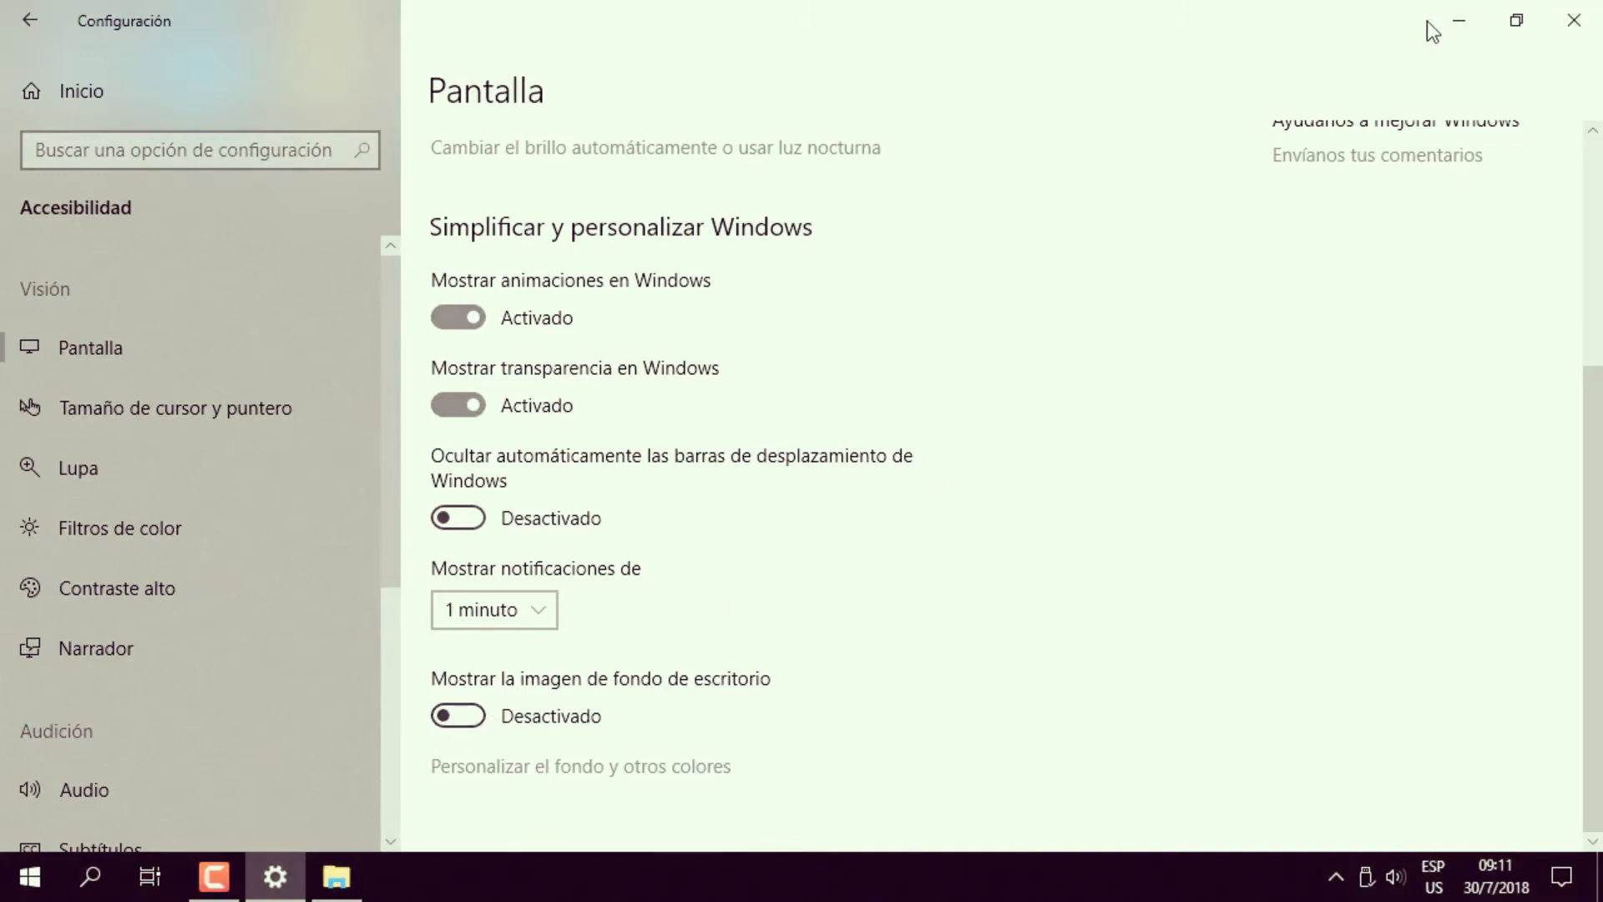
pyautogui.click(1454, 22)
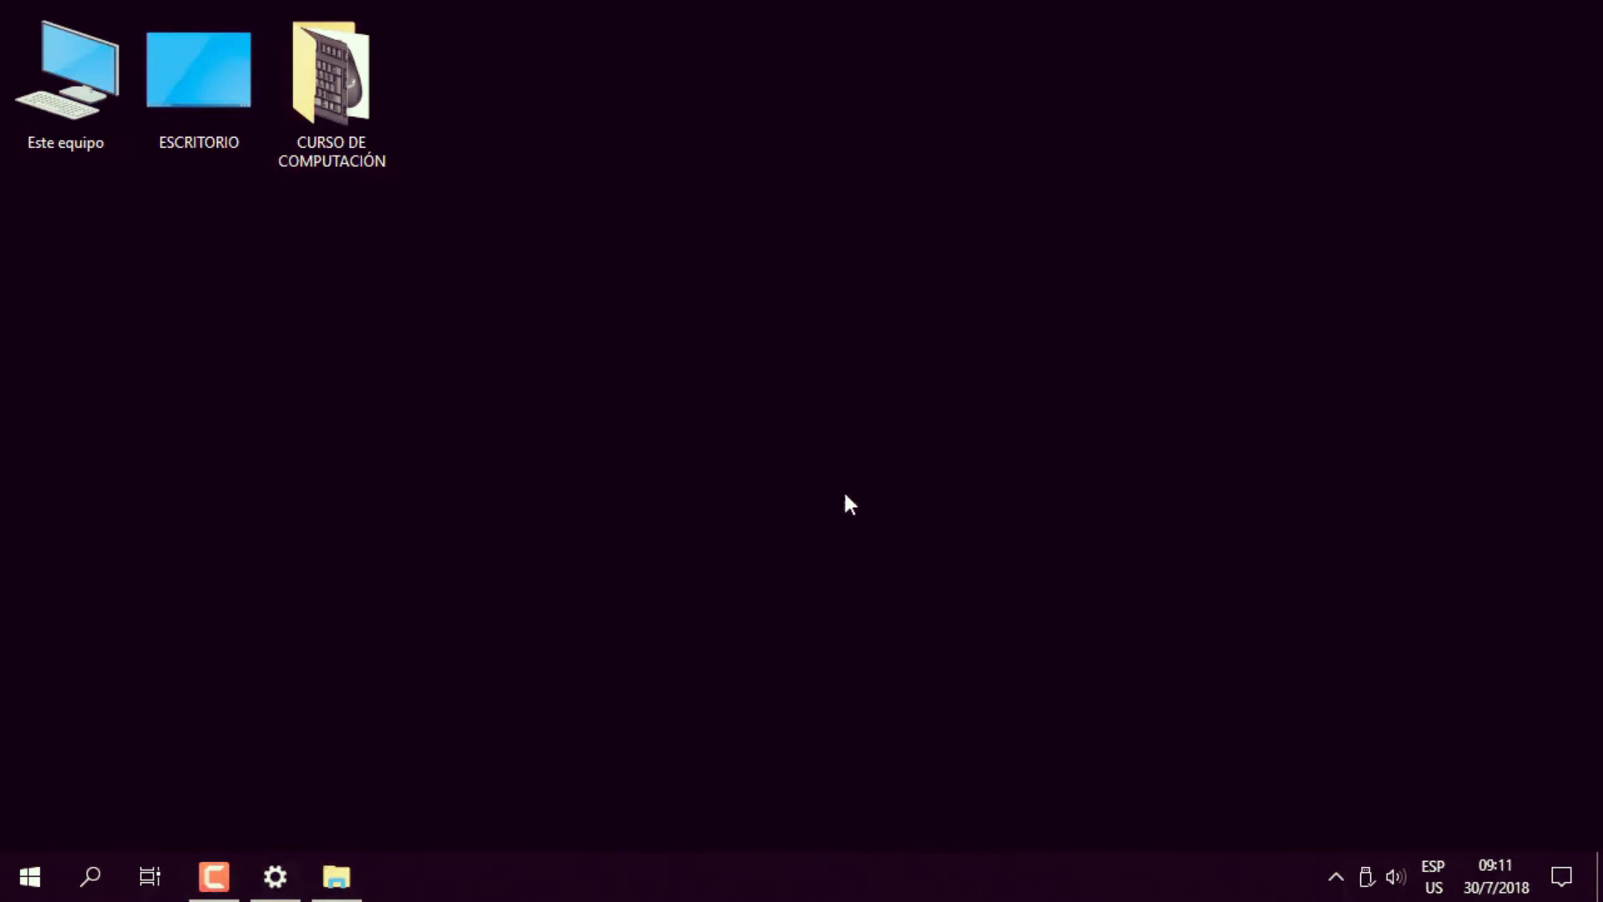
pyautogui.click(276, 877)
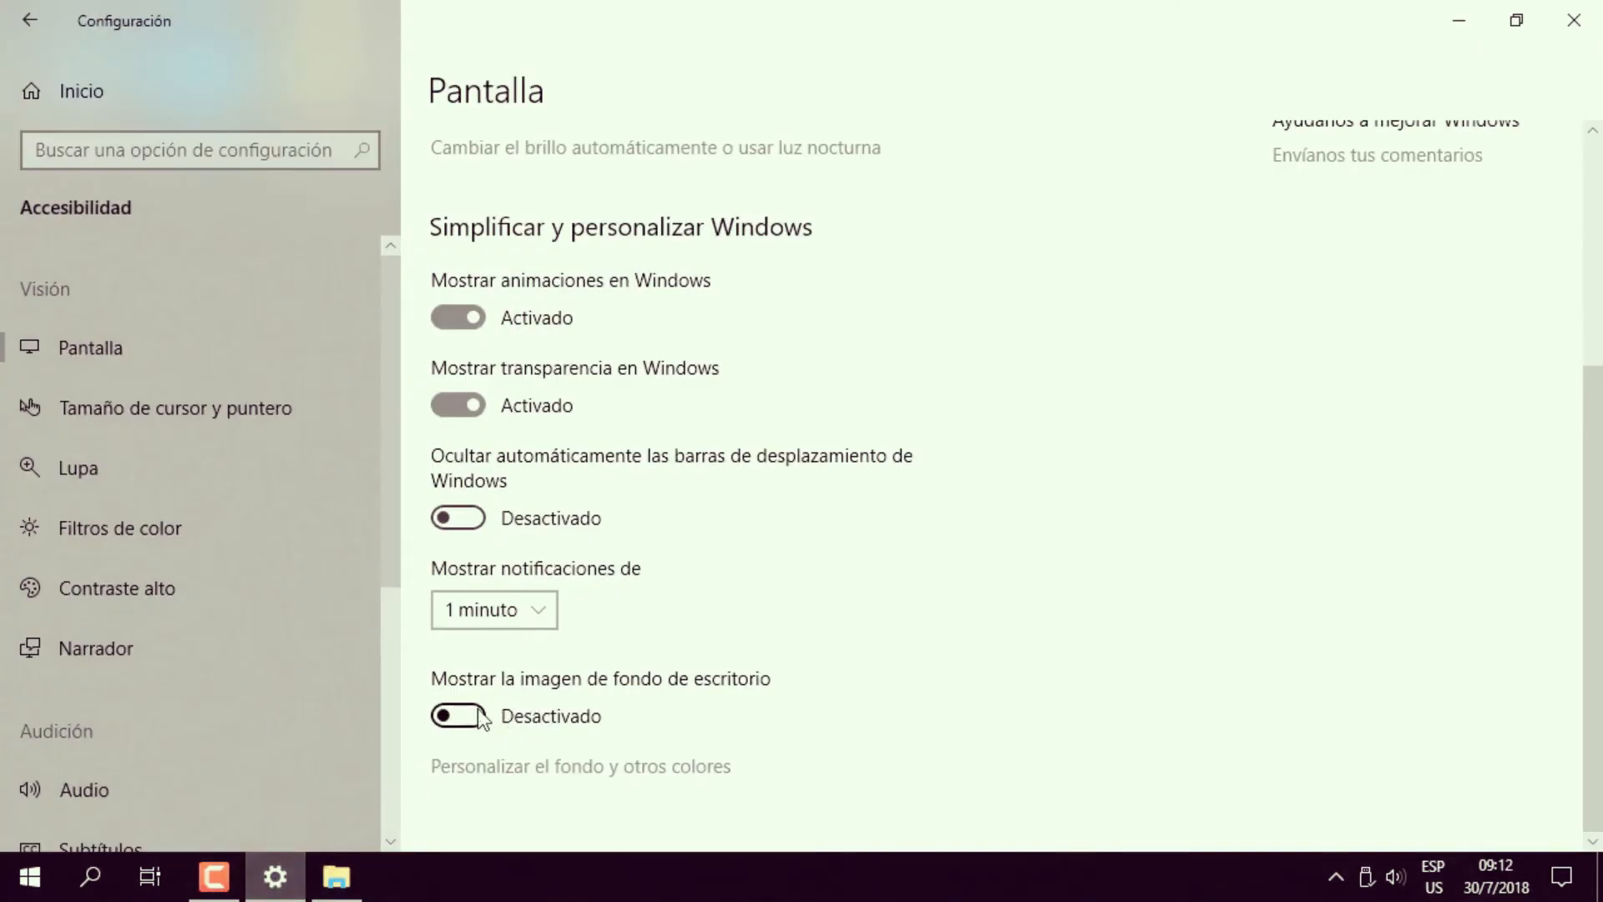
pyautogui.click(458, 716)
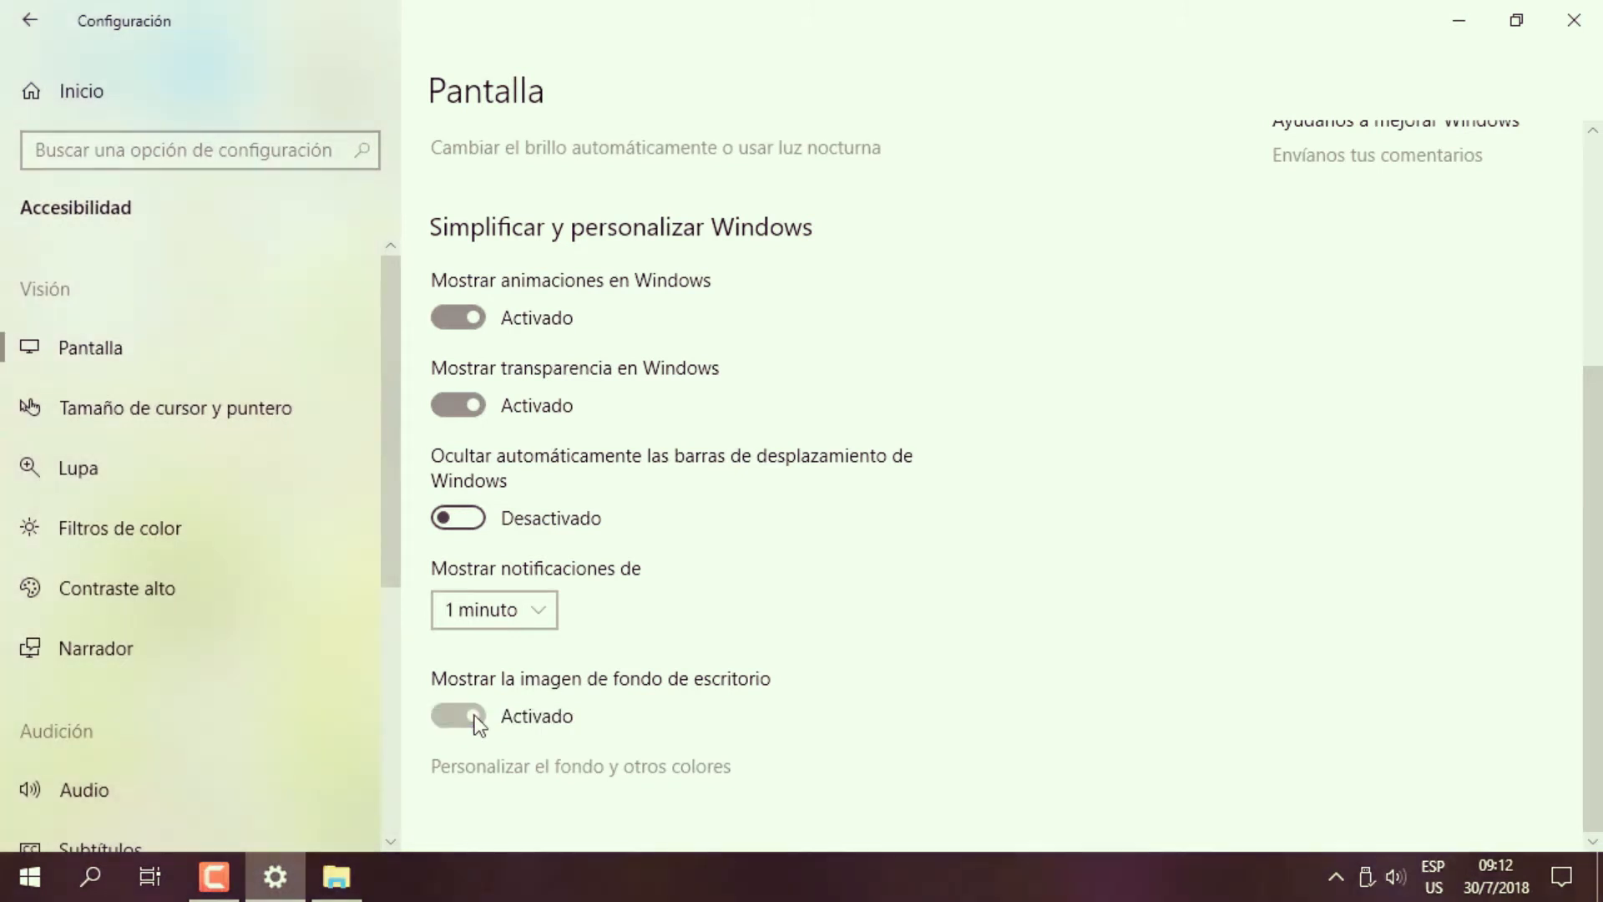
pyautogui.click(1475, 22)
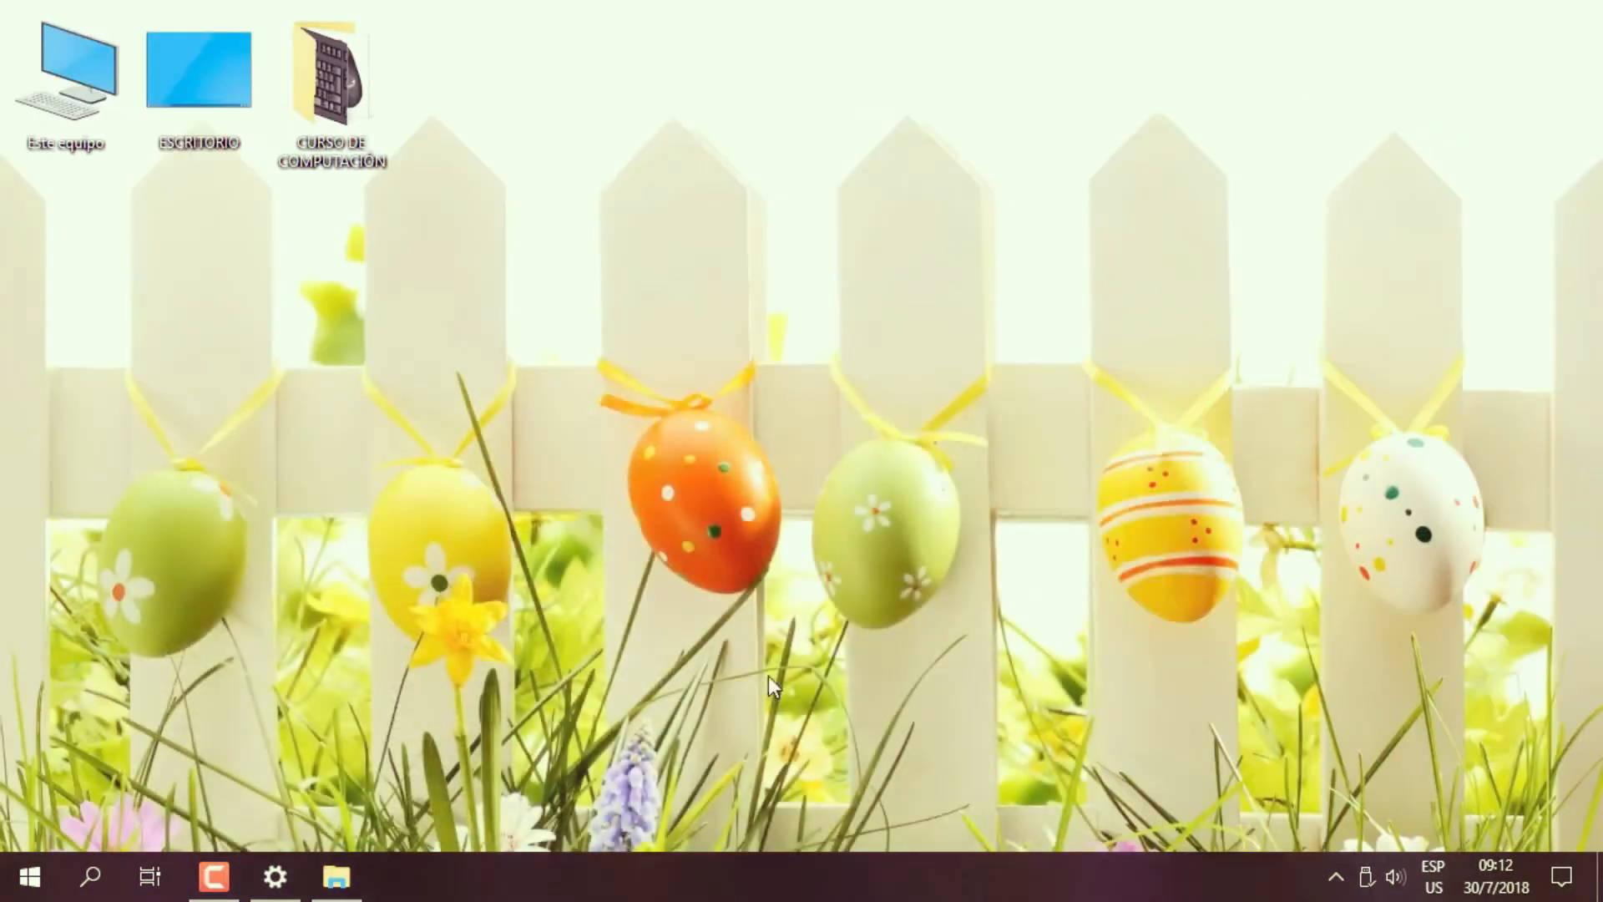
pyautogui.click(276, 877)
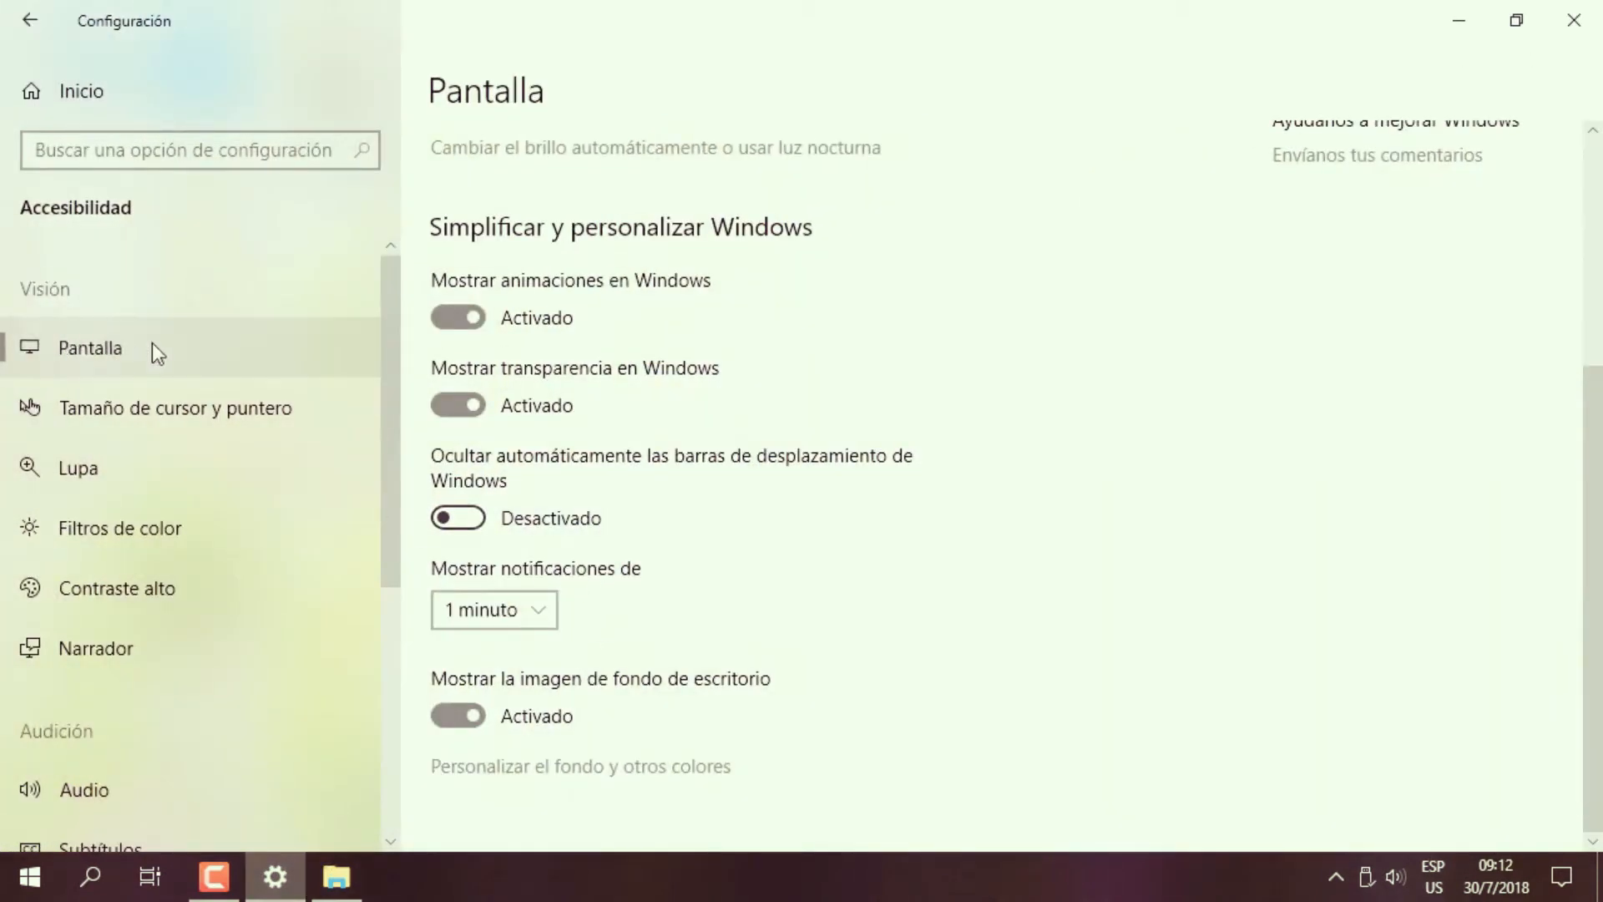
# Open the Tamaño de cursor y puntero settings and increase the typing cursor's thickness slightly.
pyautogui.click(122, 399)
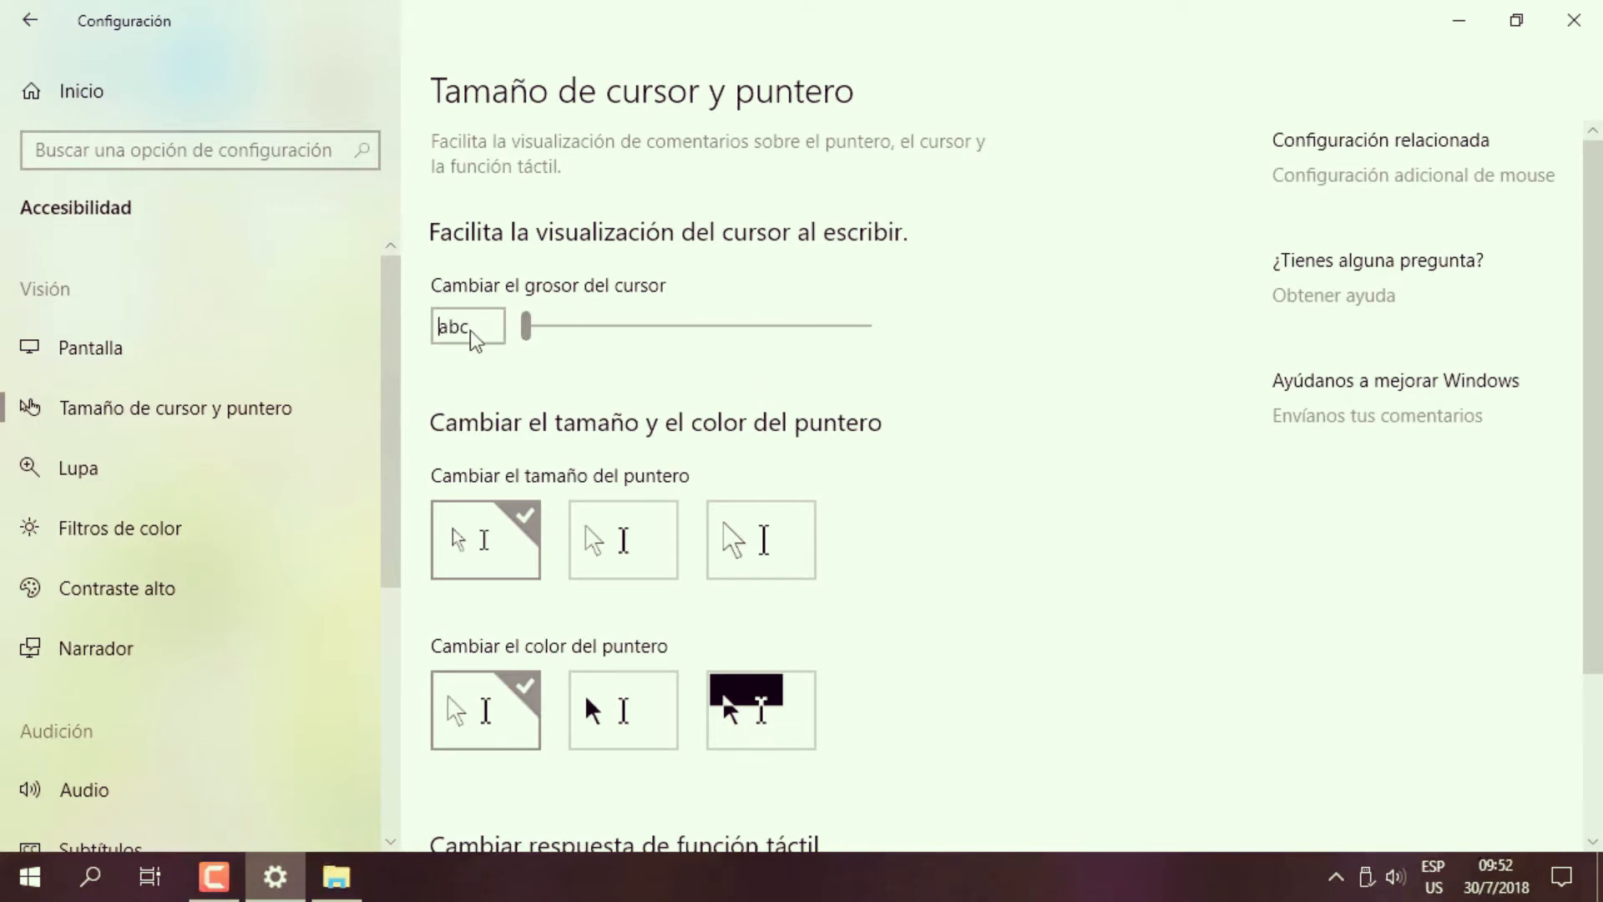
pyautogui.moveTo(526, 330)
pyautogui.mouseDown()
pyautogui.moveTo(670, 338)
pyautogui.moveTo(547, 329)
pyautogui.mouseUp()
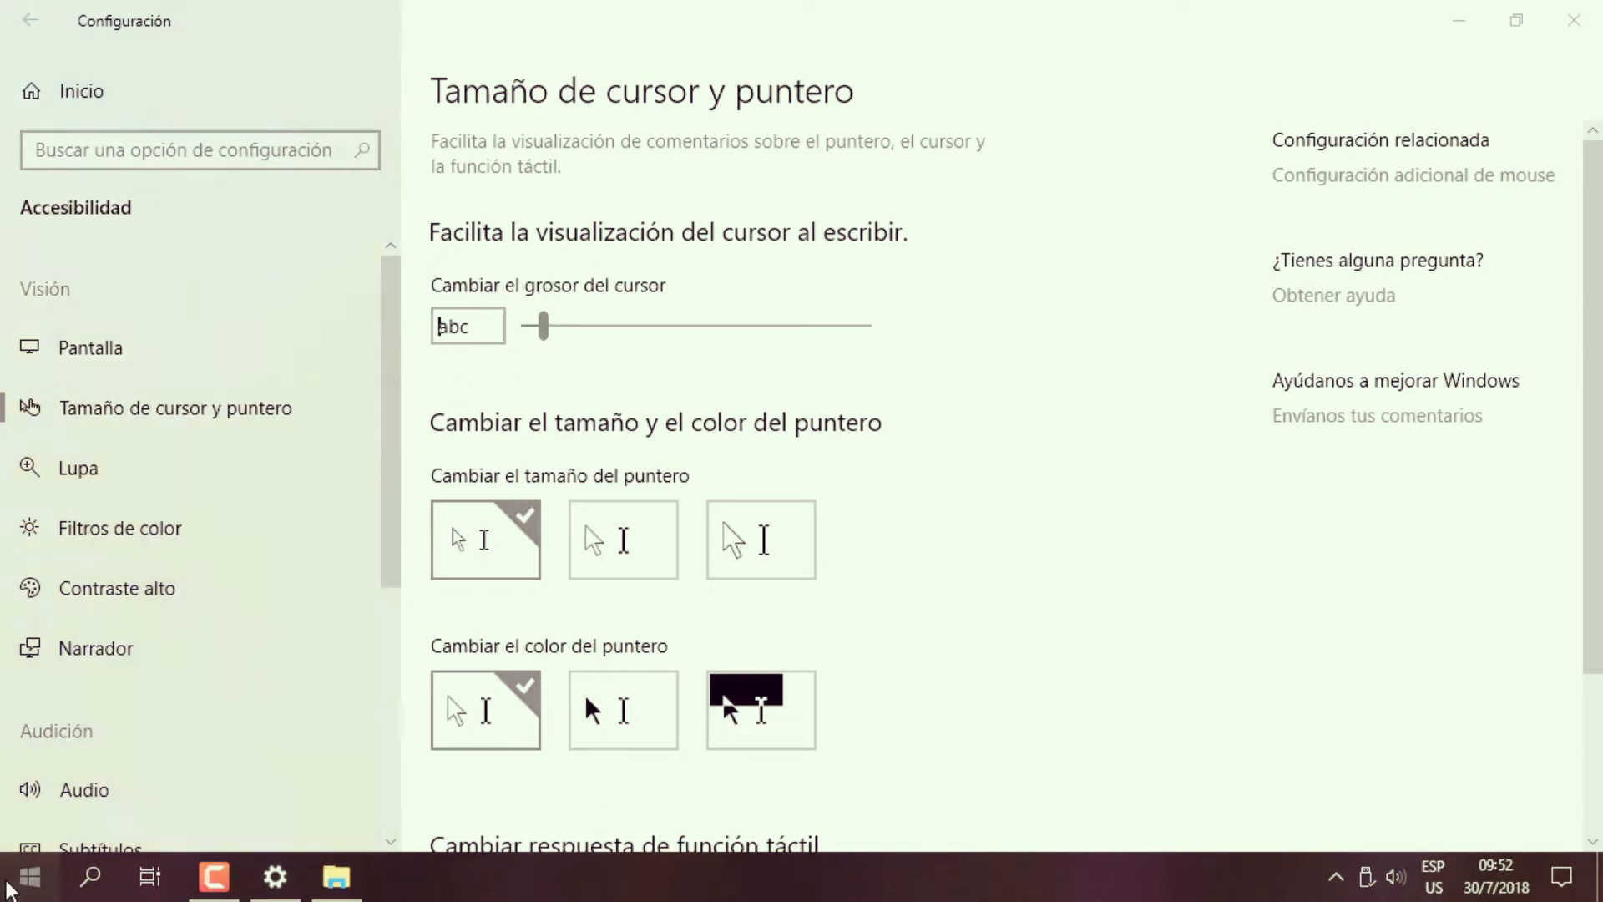
# Switch to Word 2016, start a blank document, and move its window aside so the cursor thickness preview stays visible.
pyautogui.click(30, 876)
pyautogui.click(147, 590)
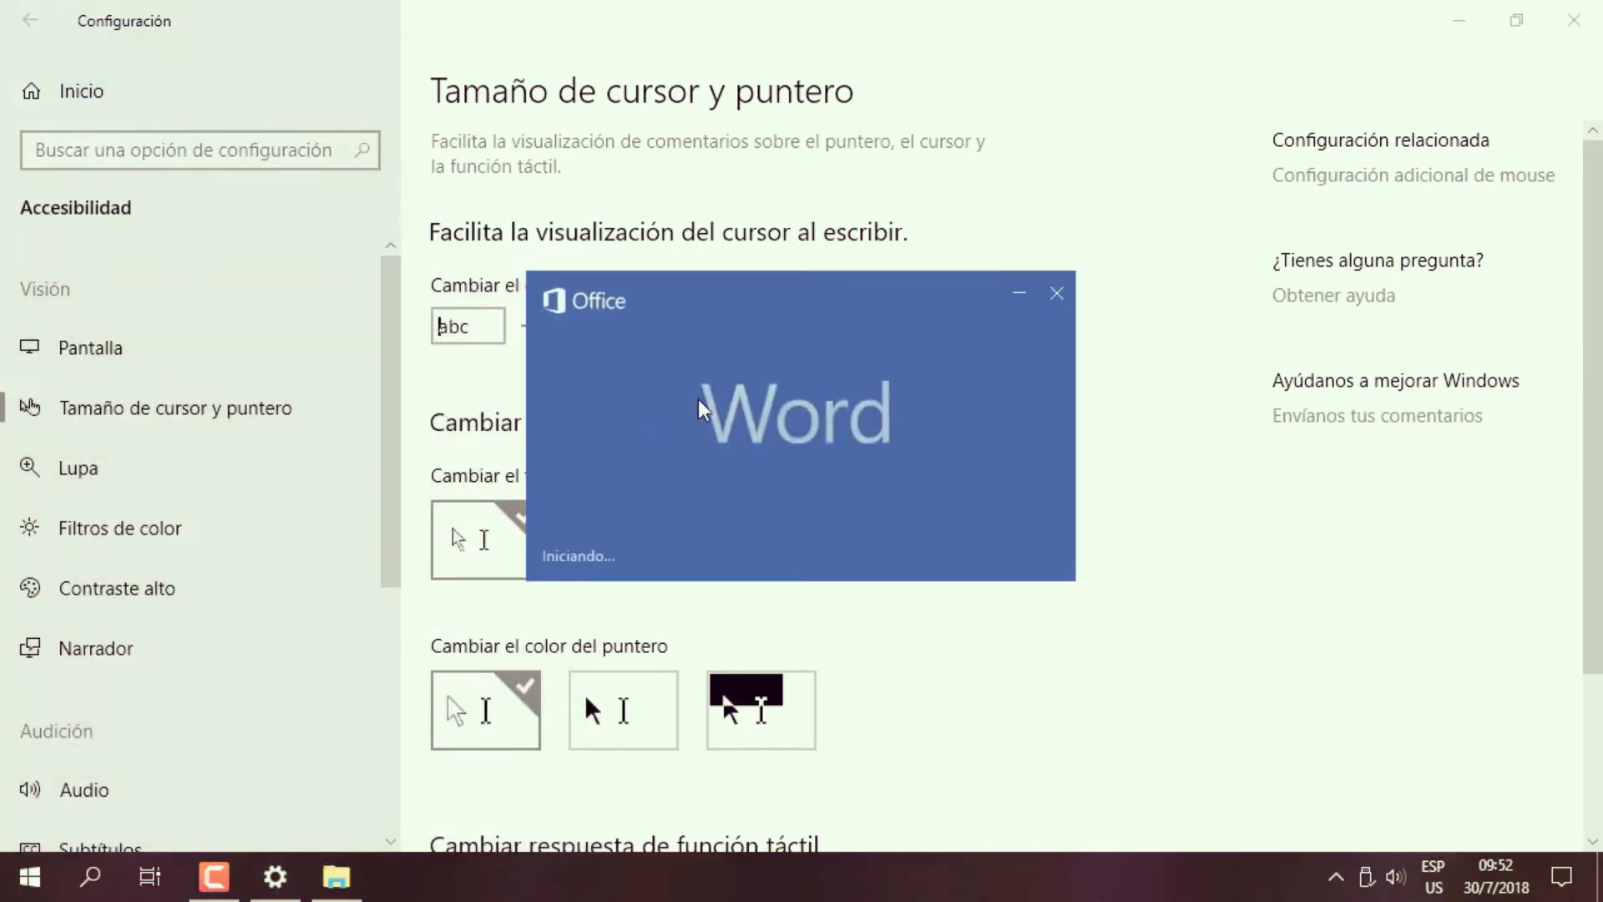
pyautogui.click(655, 437)
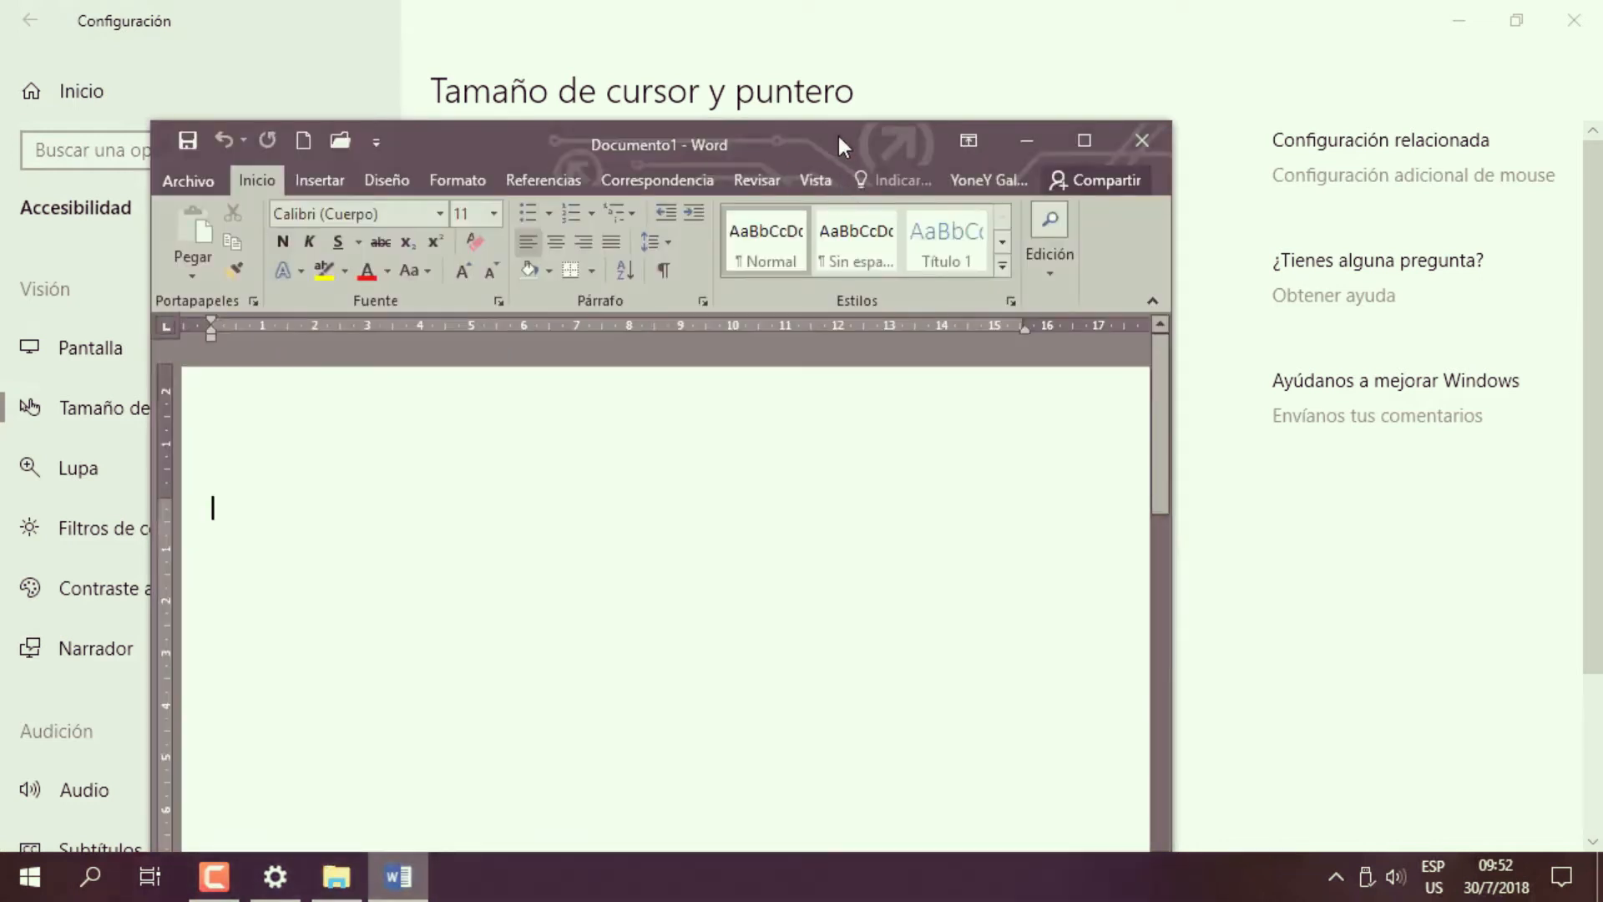
pyautogui.moveTo(839, 137); pyautogui.dragTo(1267, 124)
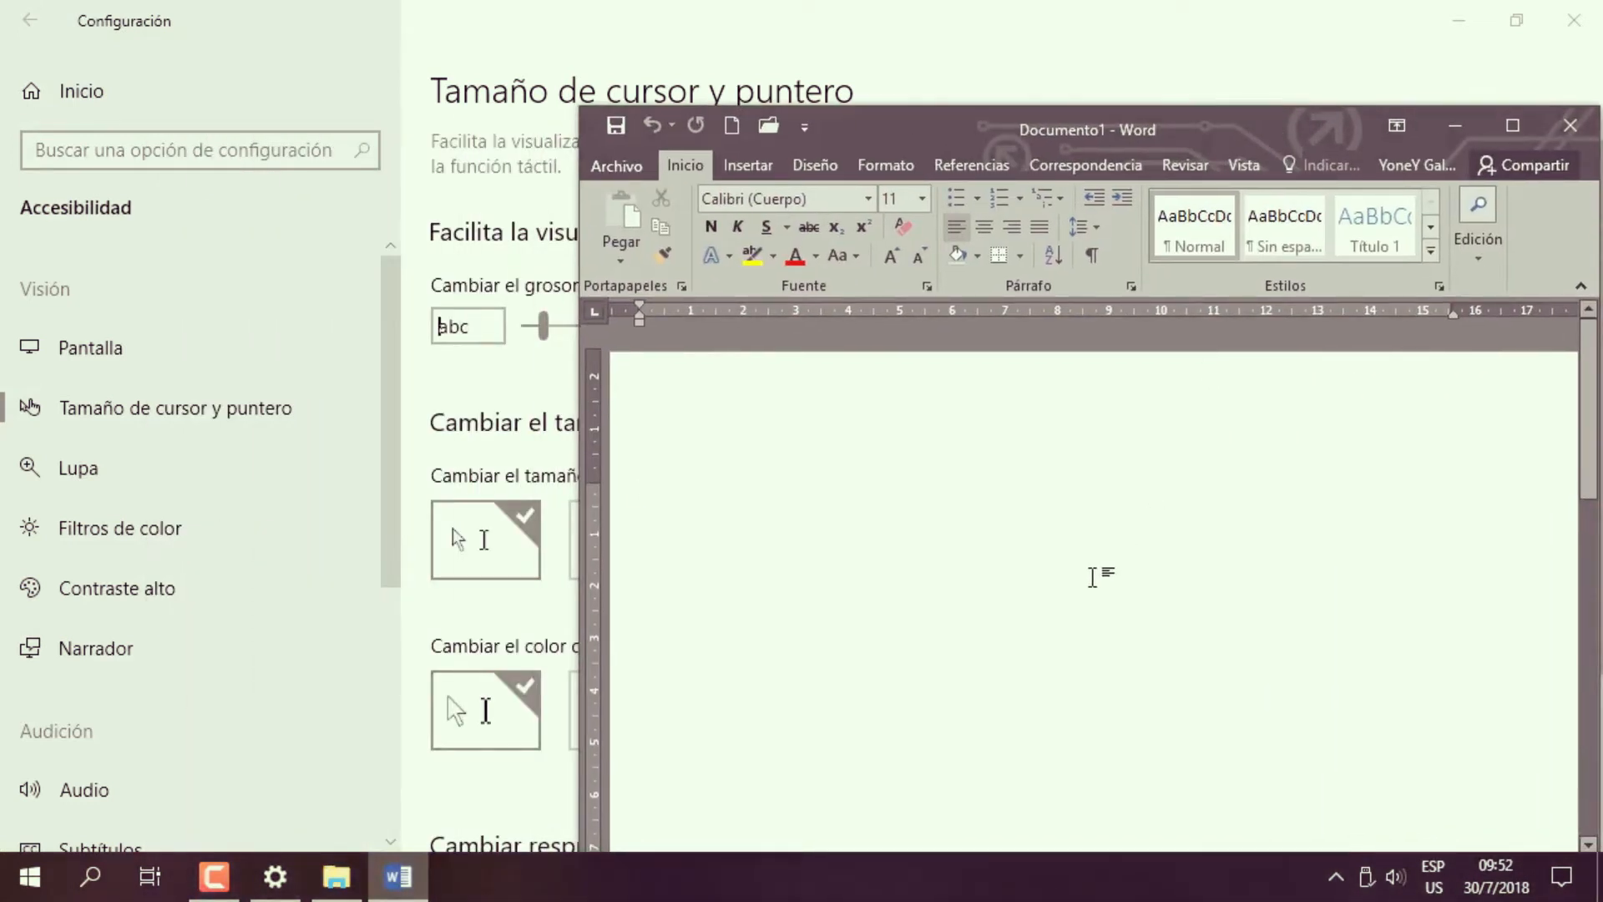
# Write "HOLA, como estás" in the document, switching the keyboard to Spanish (ES) for the accented letter, and examine the typing cursor.
pyautogui.write('HOLA')
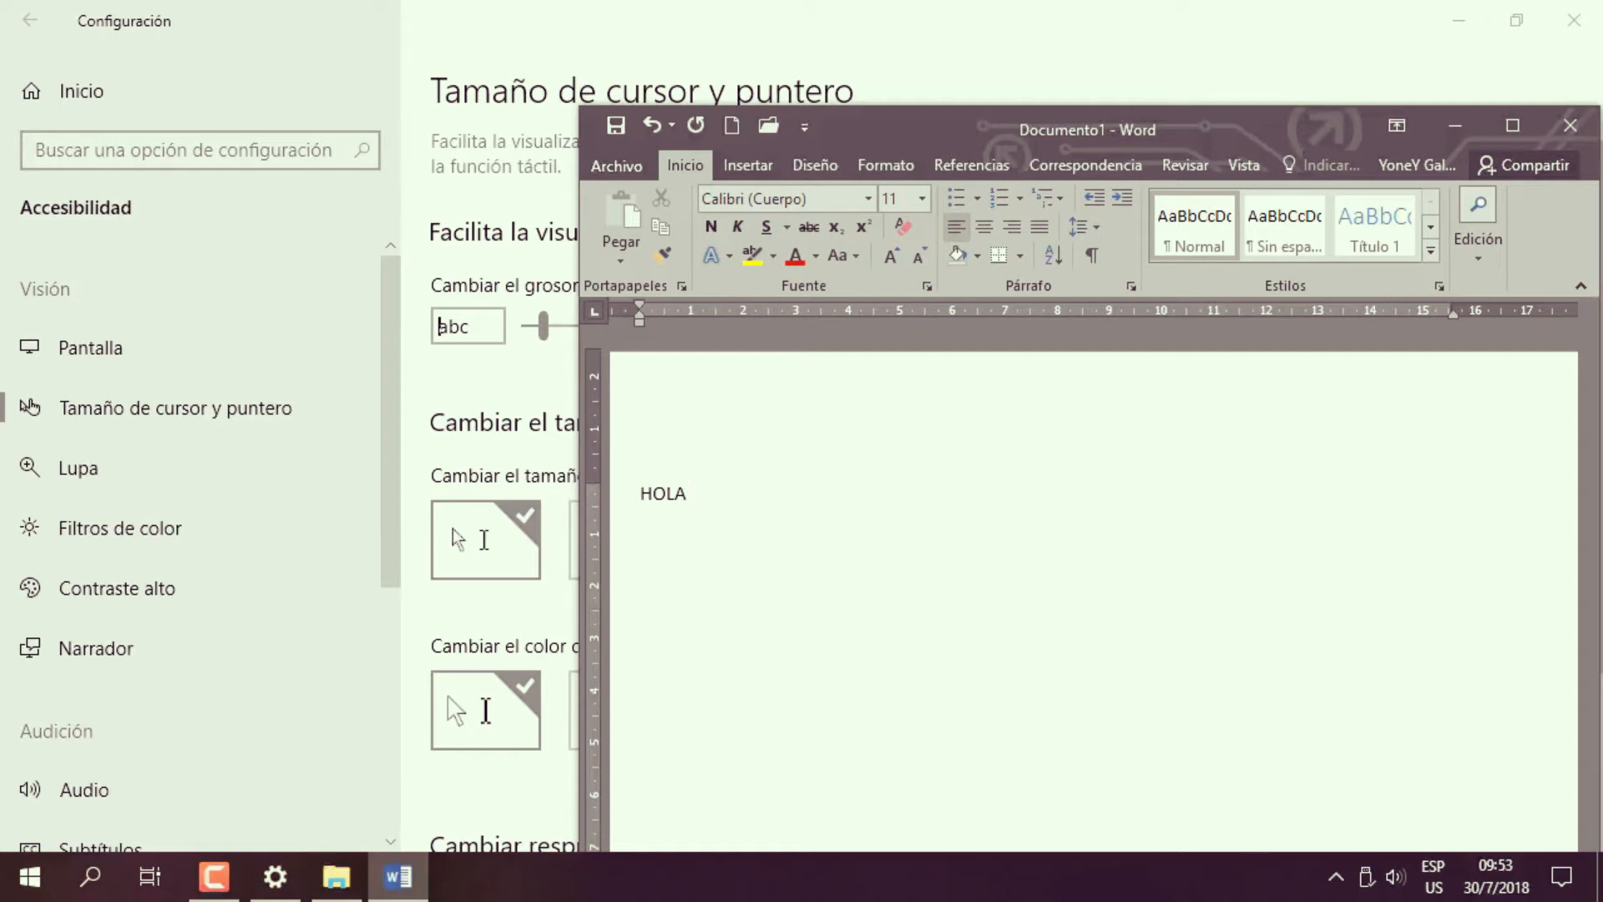
pyautogui.write(", como est'as")
pyautogui.press('BackSpace')
pyautogui.press('BackSpace')
pyautogui.press('BackSpace')
pyautogui.hotkey('ctrl', 'shift')
pyautogui.write('ñas')
pyautogui.press('BackSpace')
pyautogui.press('BackSpace')
pyautogui.press('BackSpace')
pyautogui.write('ás')
pyautogui.scroll(5, 719, 655)
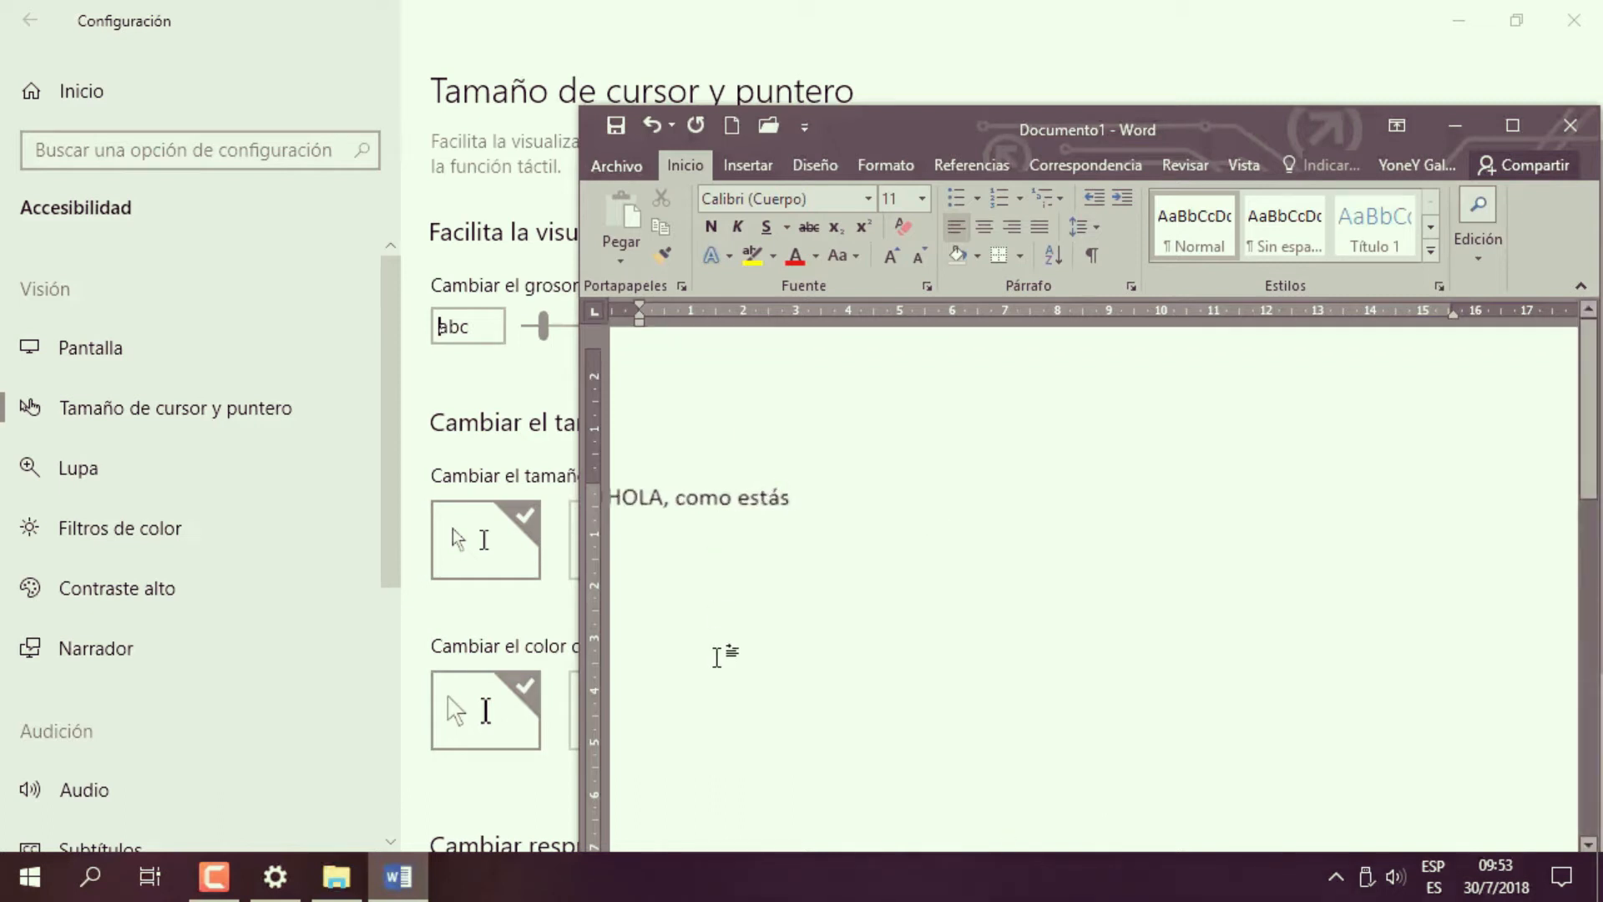
pyautogui.scroll(2, 751, 603)
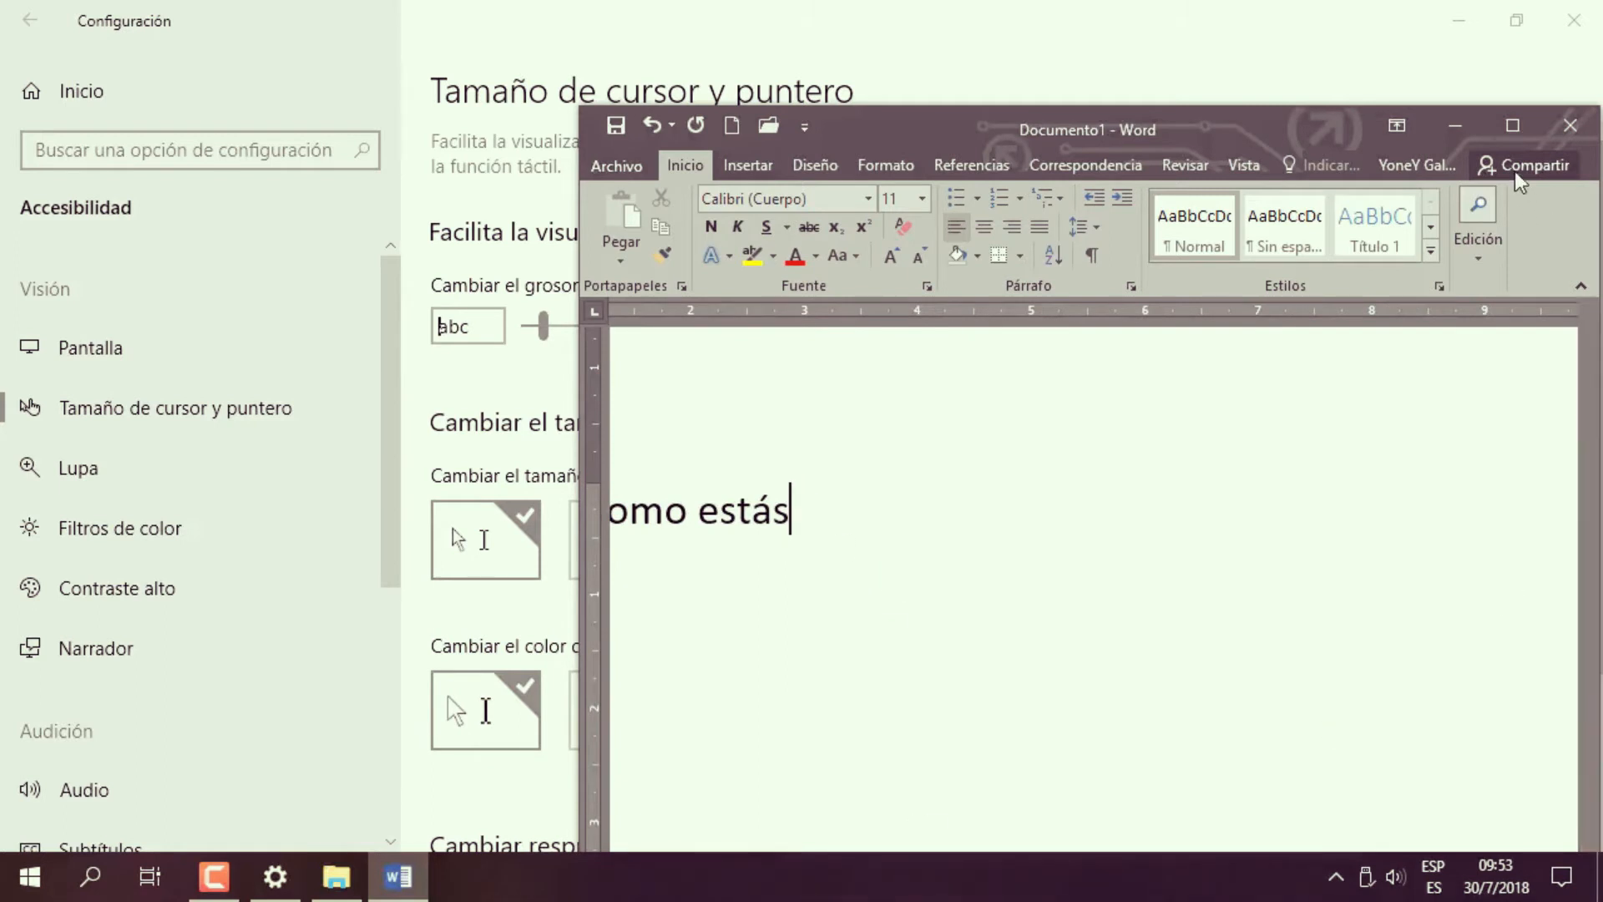
# Set the typing cursor to its maximum thickness in Settings, check it in the Word document, and minimize Word.
pyautogui.click(1460, 127)
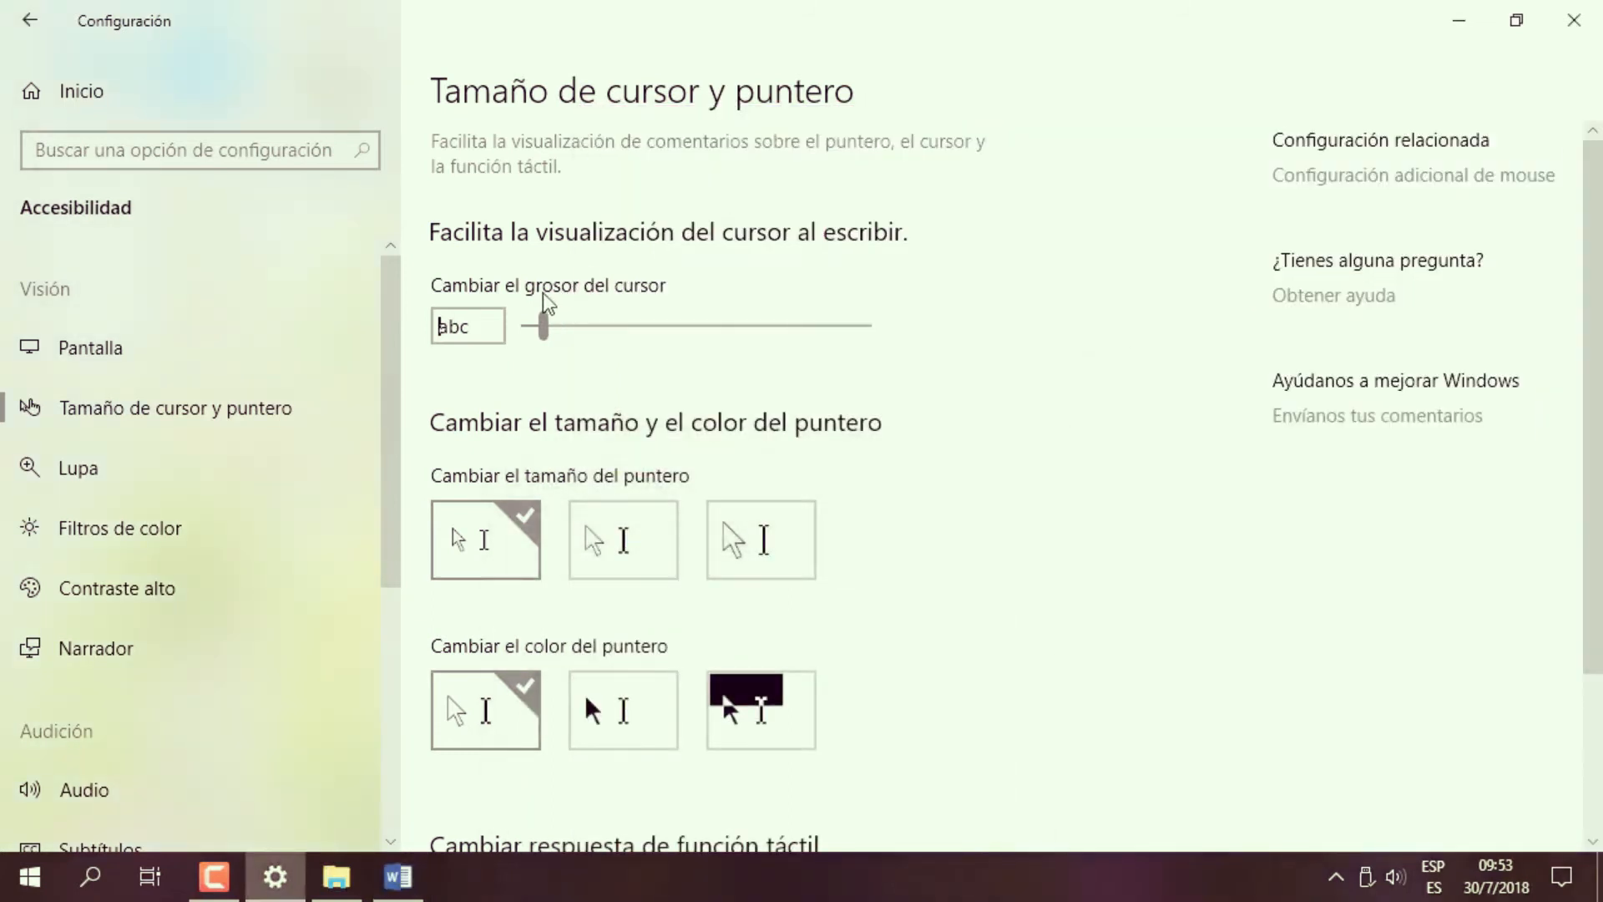
pyautogui.moveTo(547, 326); pyautogui.dragTo(881, 328)
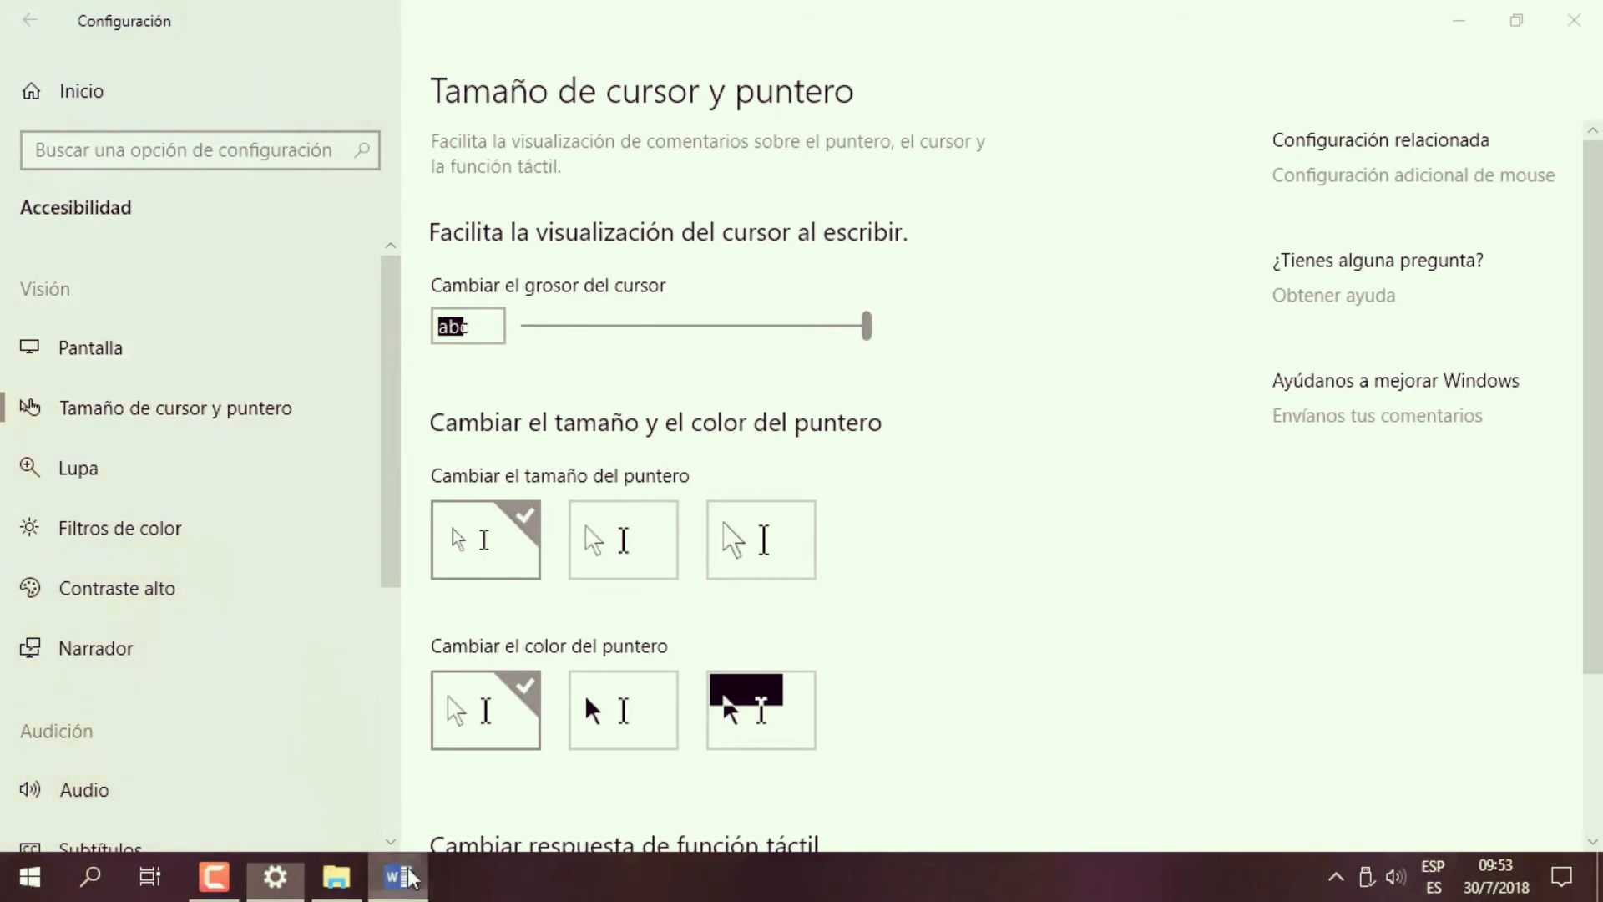
pyautogui.click(397, 877)
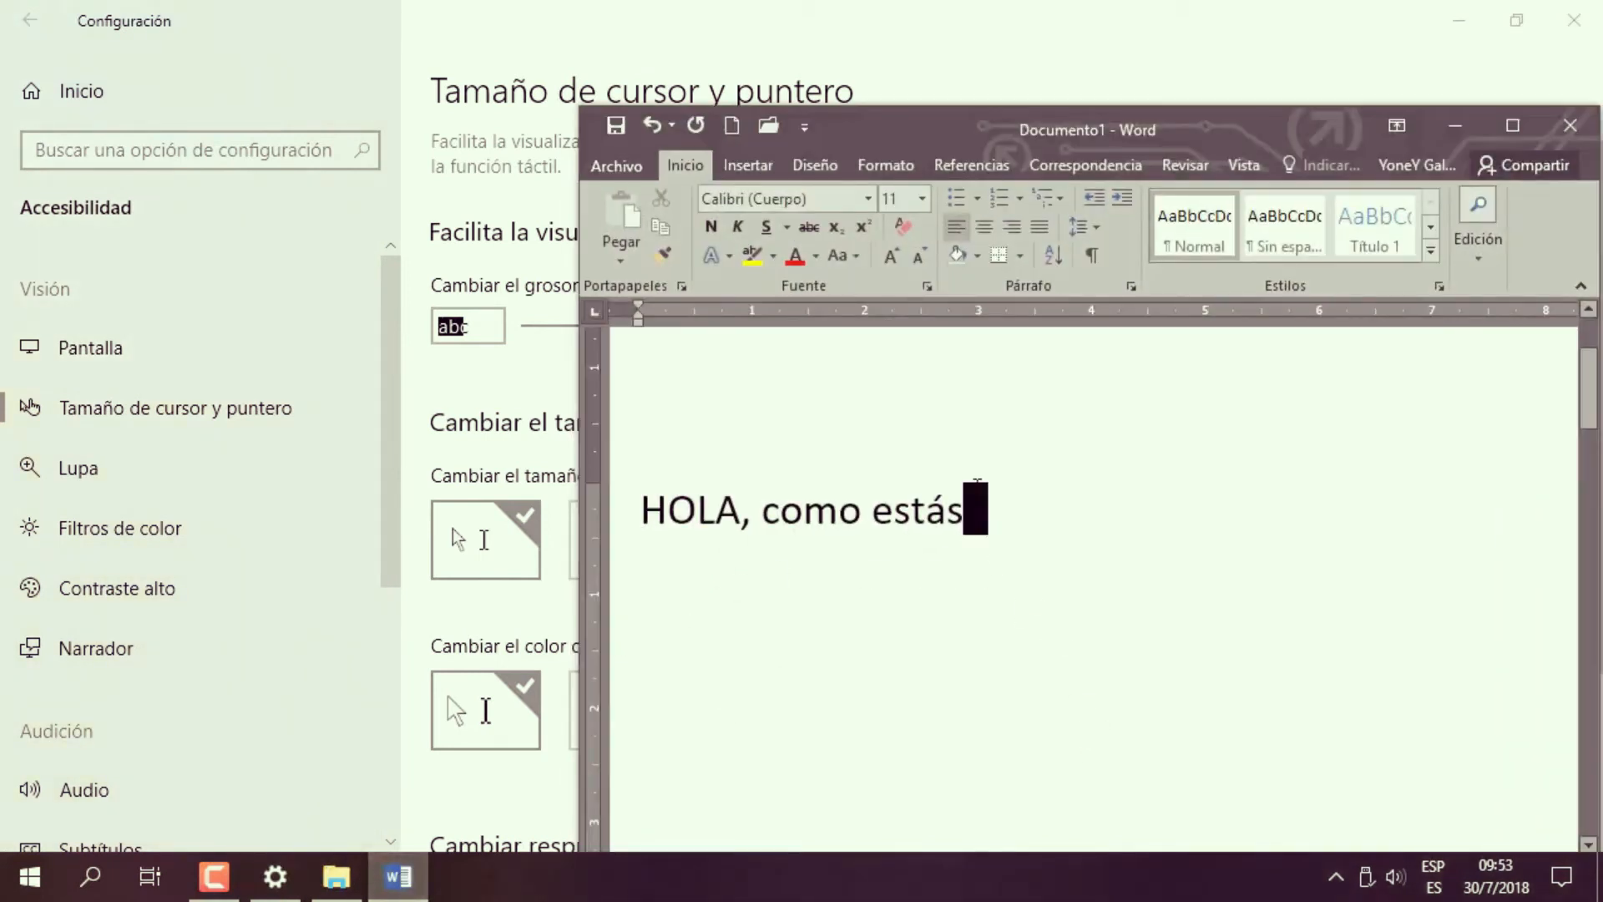
pyautogui.click(1453, 127)
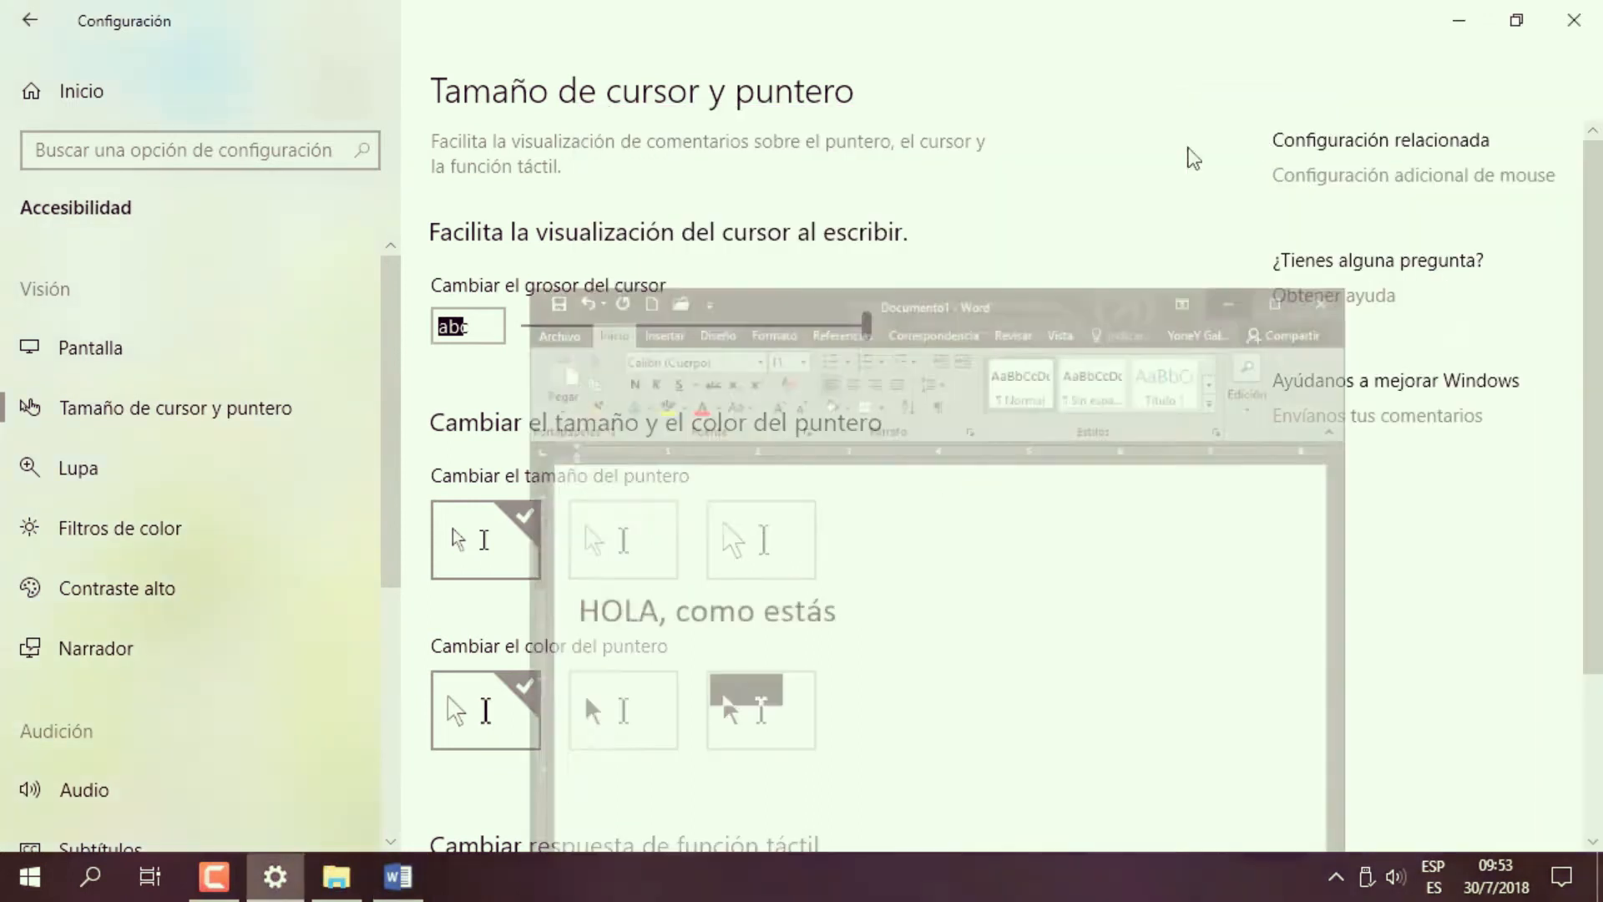
# Reduce the typing cursor to its minimum thickness in Settings, compare it in the Word document, and minimize Word.
pyautogui.moveTo(864, 330); pyautogui.dragTo(512, 338)
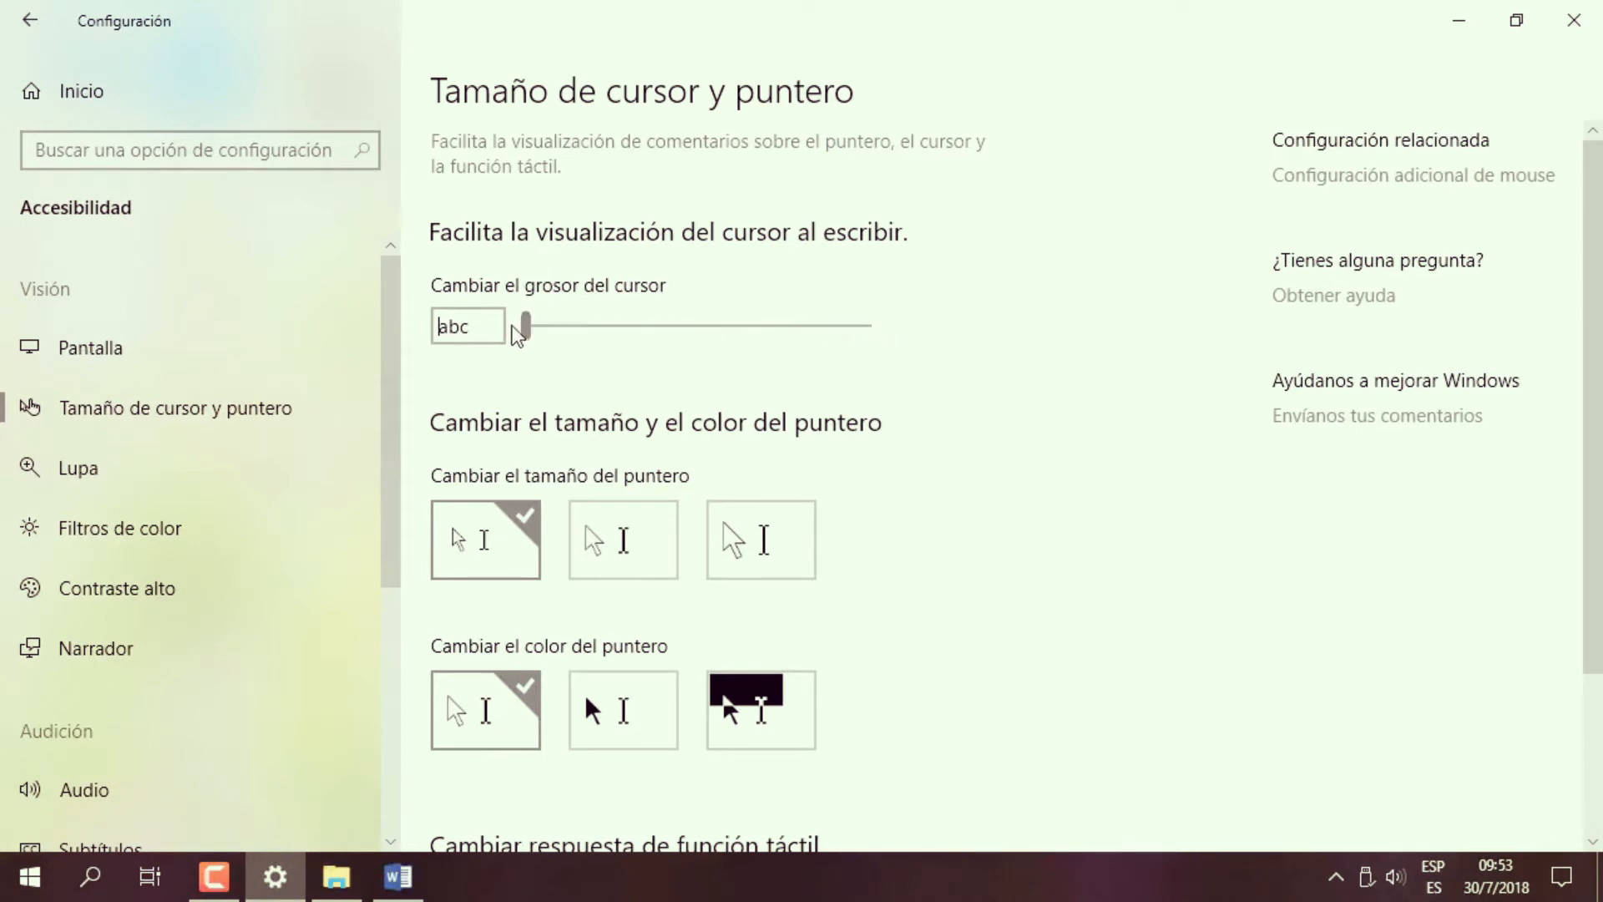
pyautogui.click(391, 892)
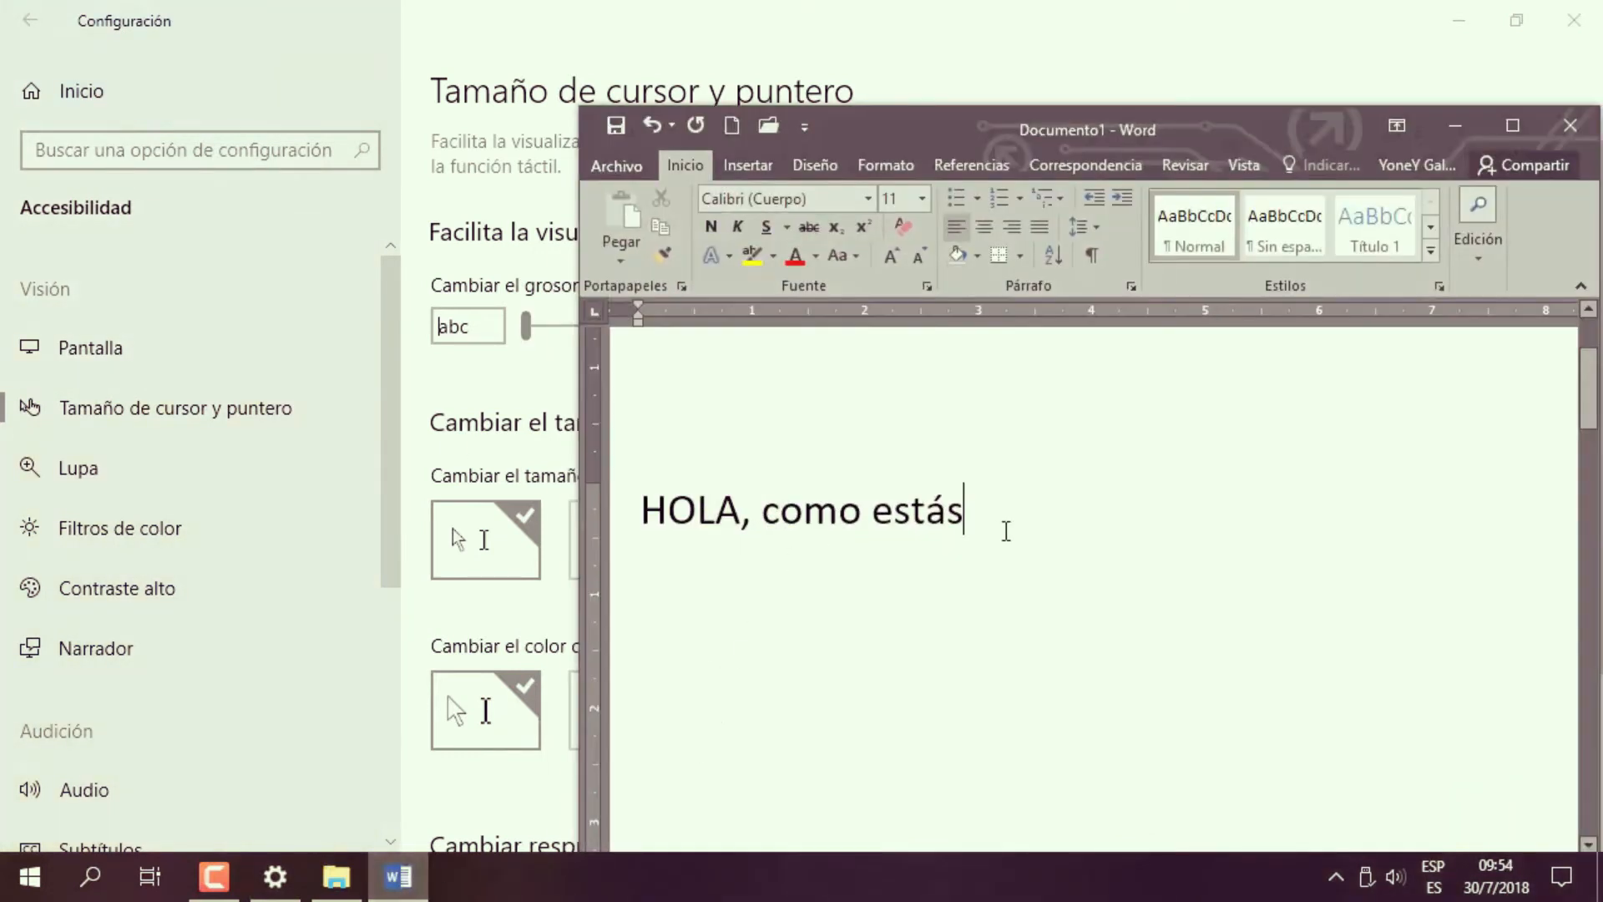
pyautogui.click(1463, 132)
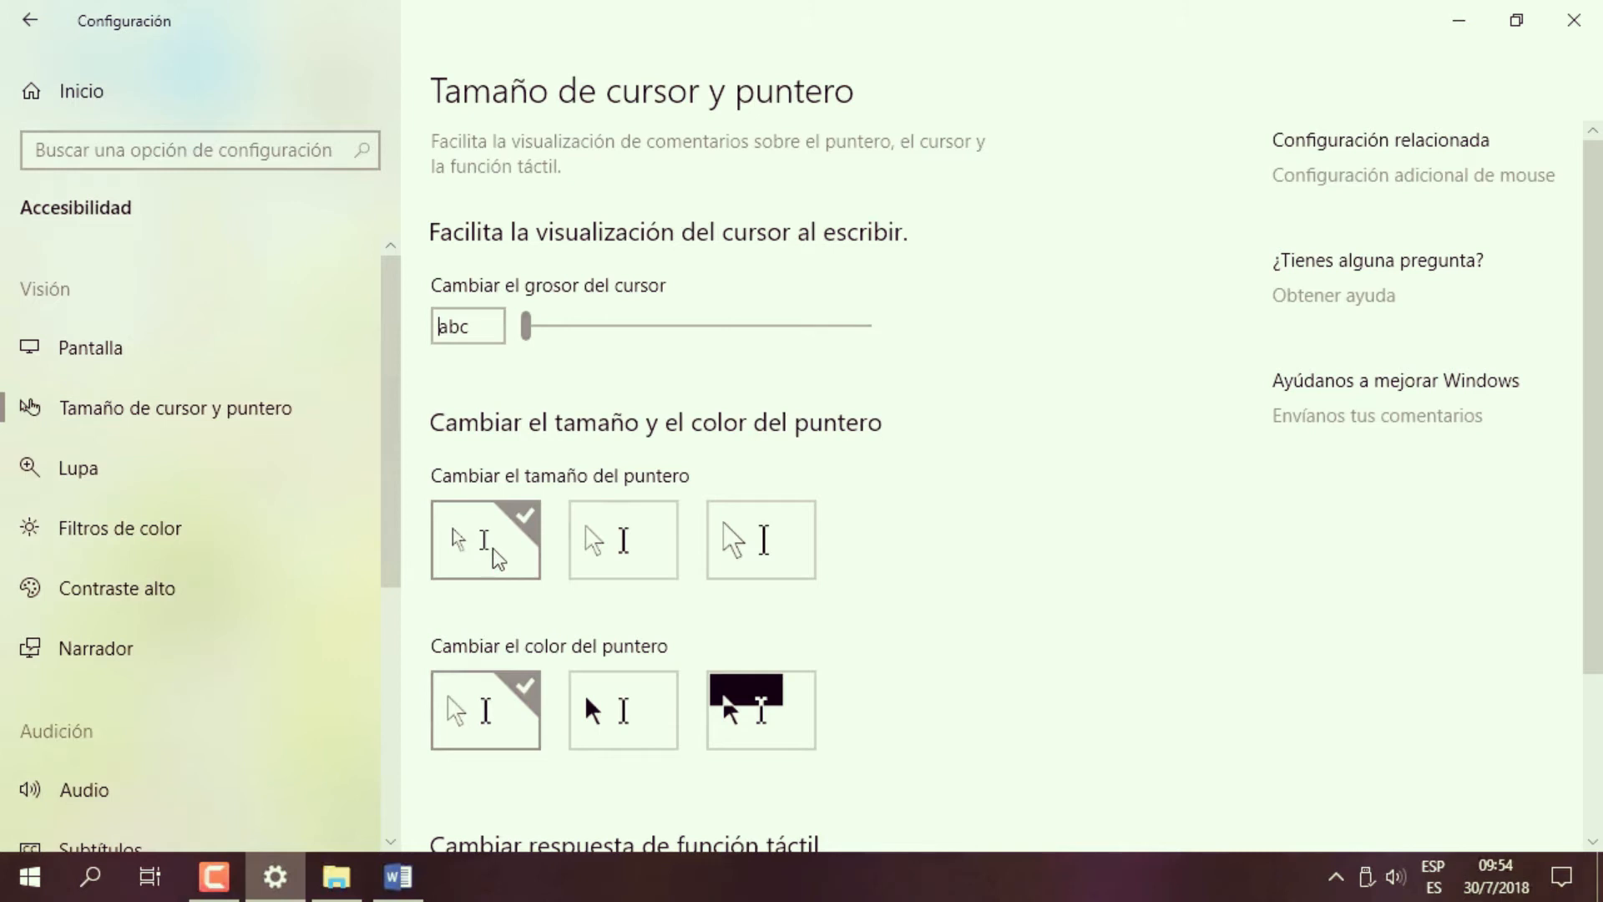
pyautogui.click(394, 875)
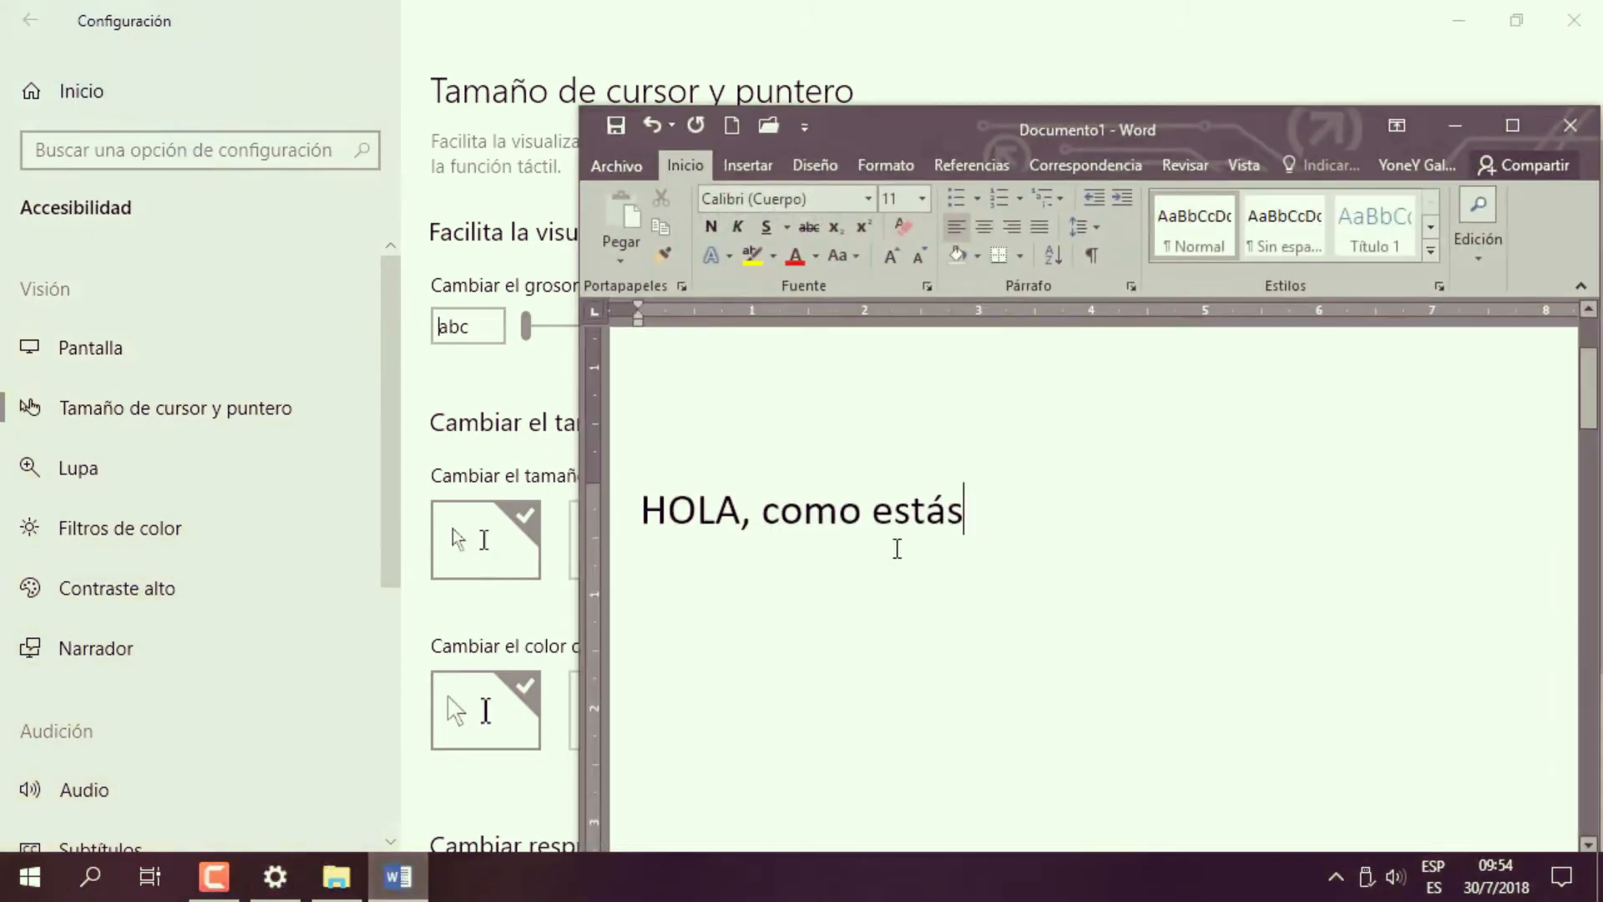
pyautogui.click(1455, 125)
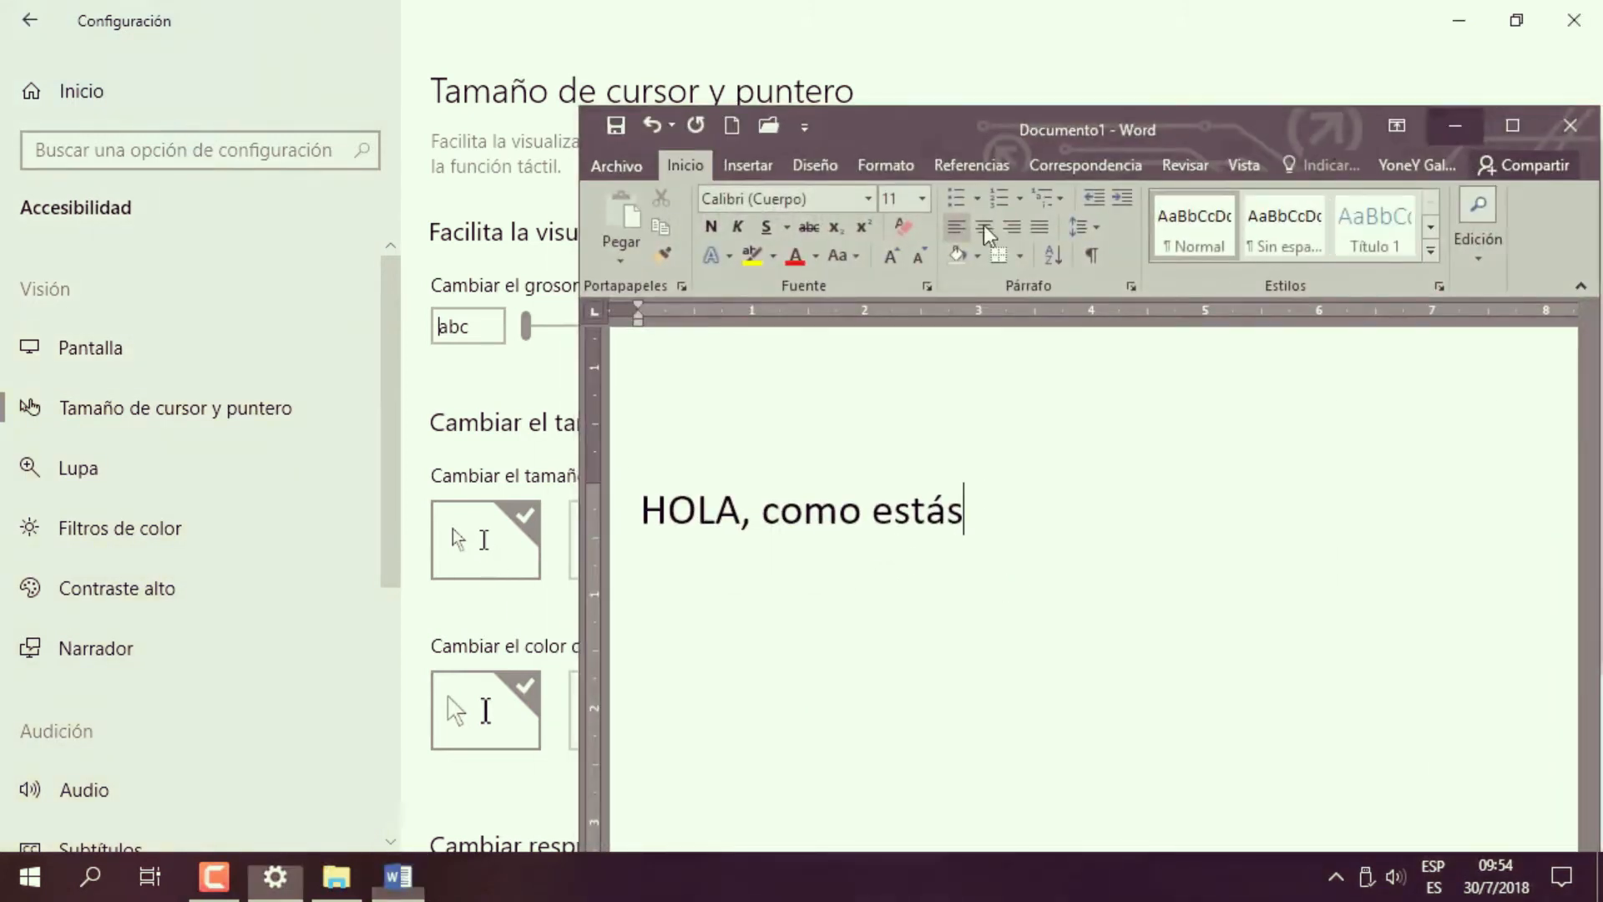
# Check the pointer over the Documents folder in File Explorer, and try the medium pointer size before choosing the largest one in Settings.
pyautogui.click(336, 877)
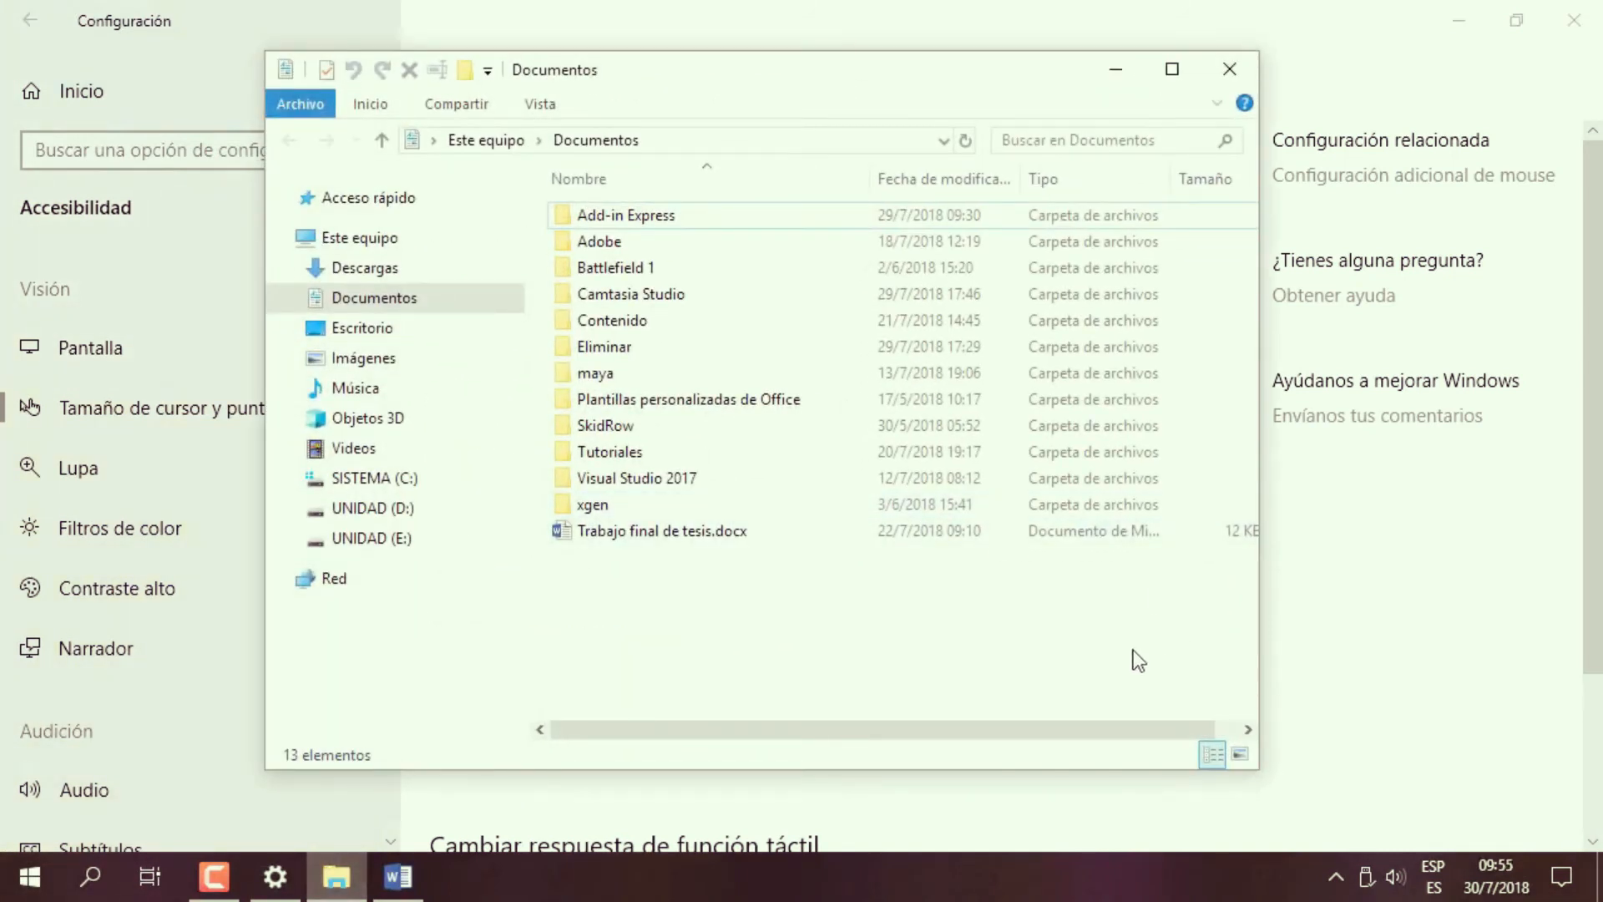
pyautogui.click(1116, 69)
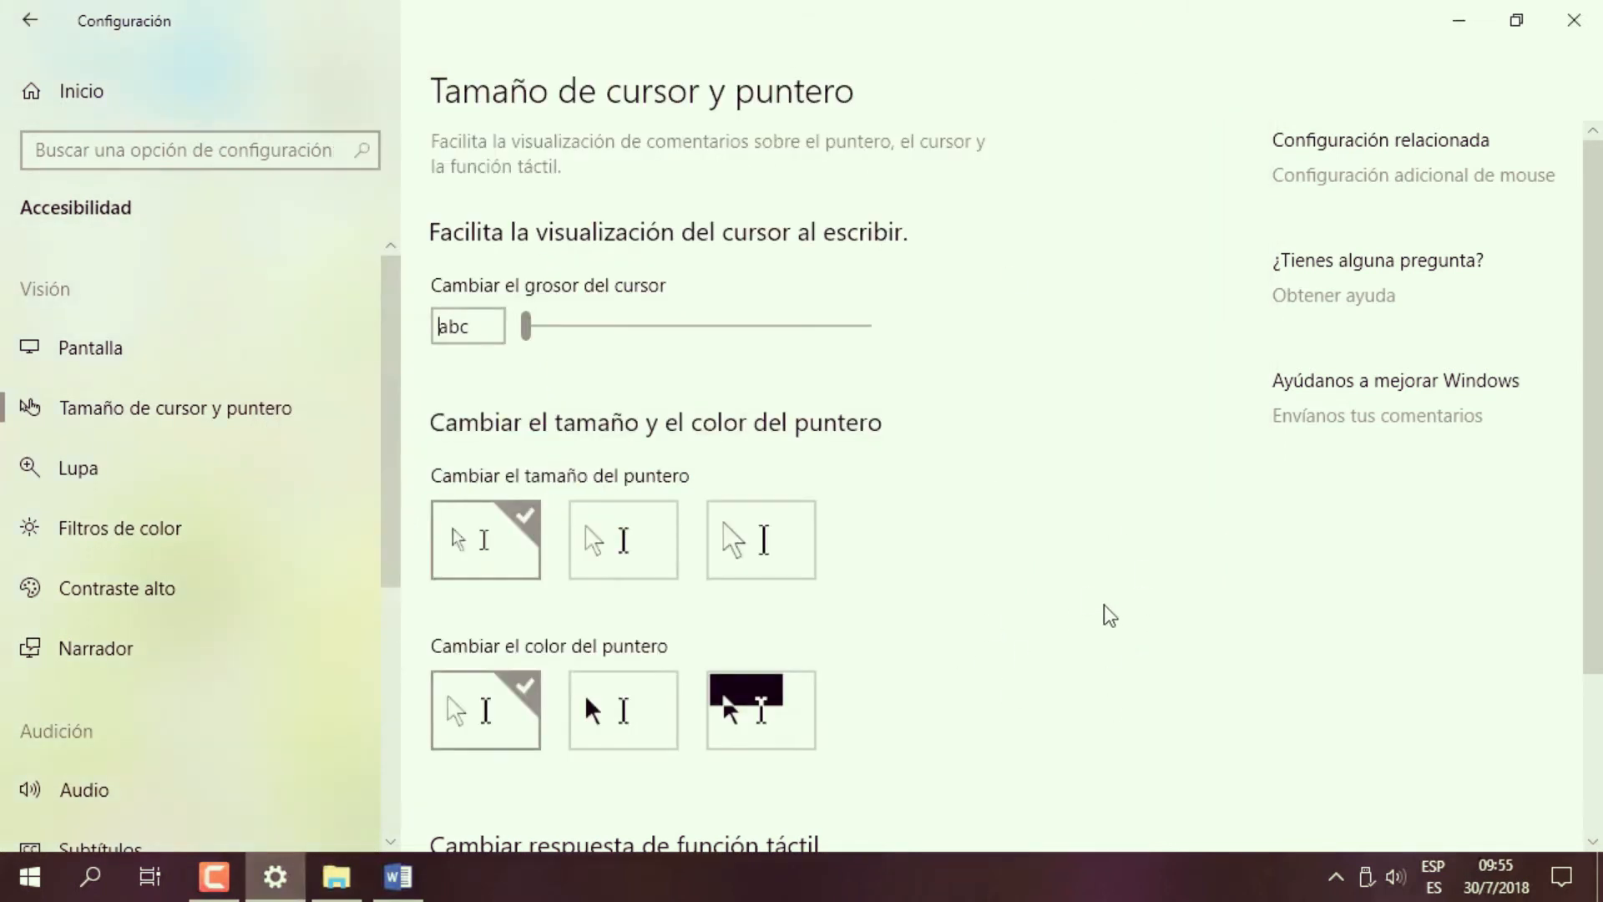
pyautogui.click(639, 551)
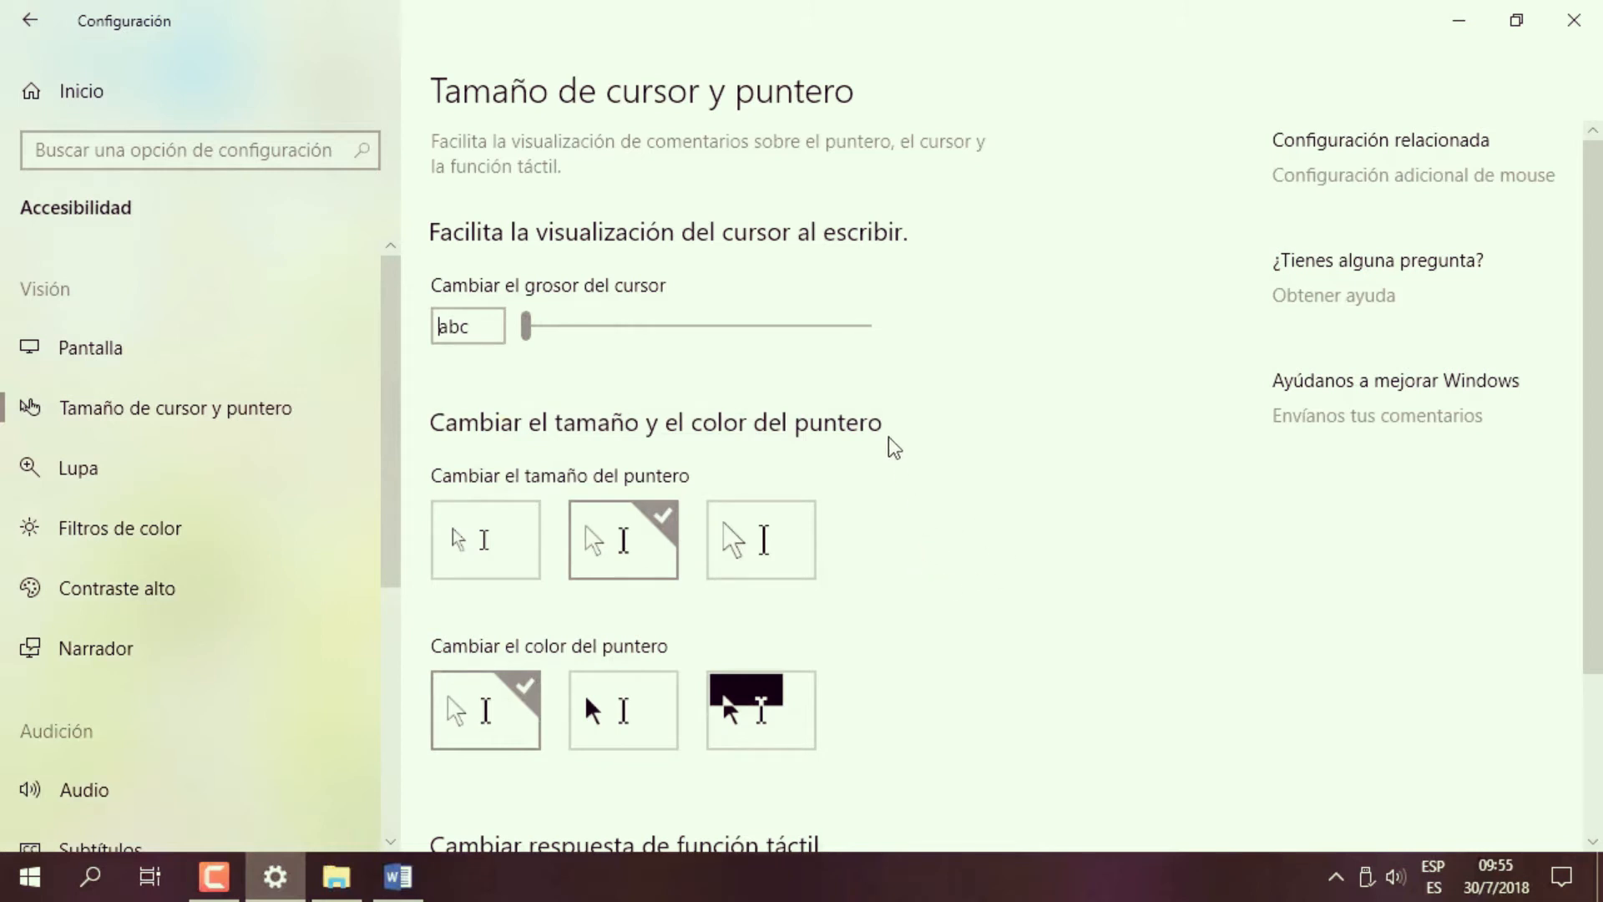
pyautogui.click(780, 538)
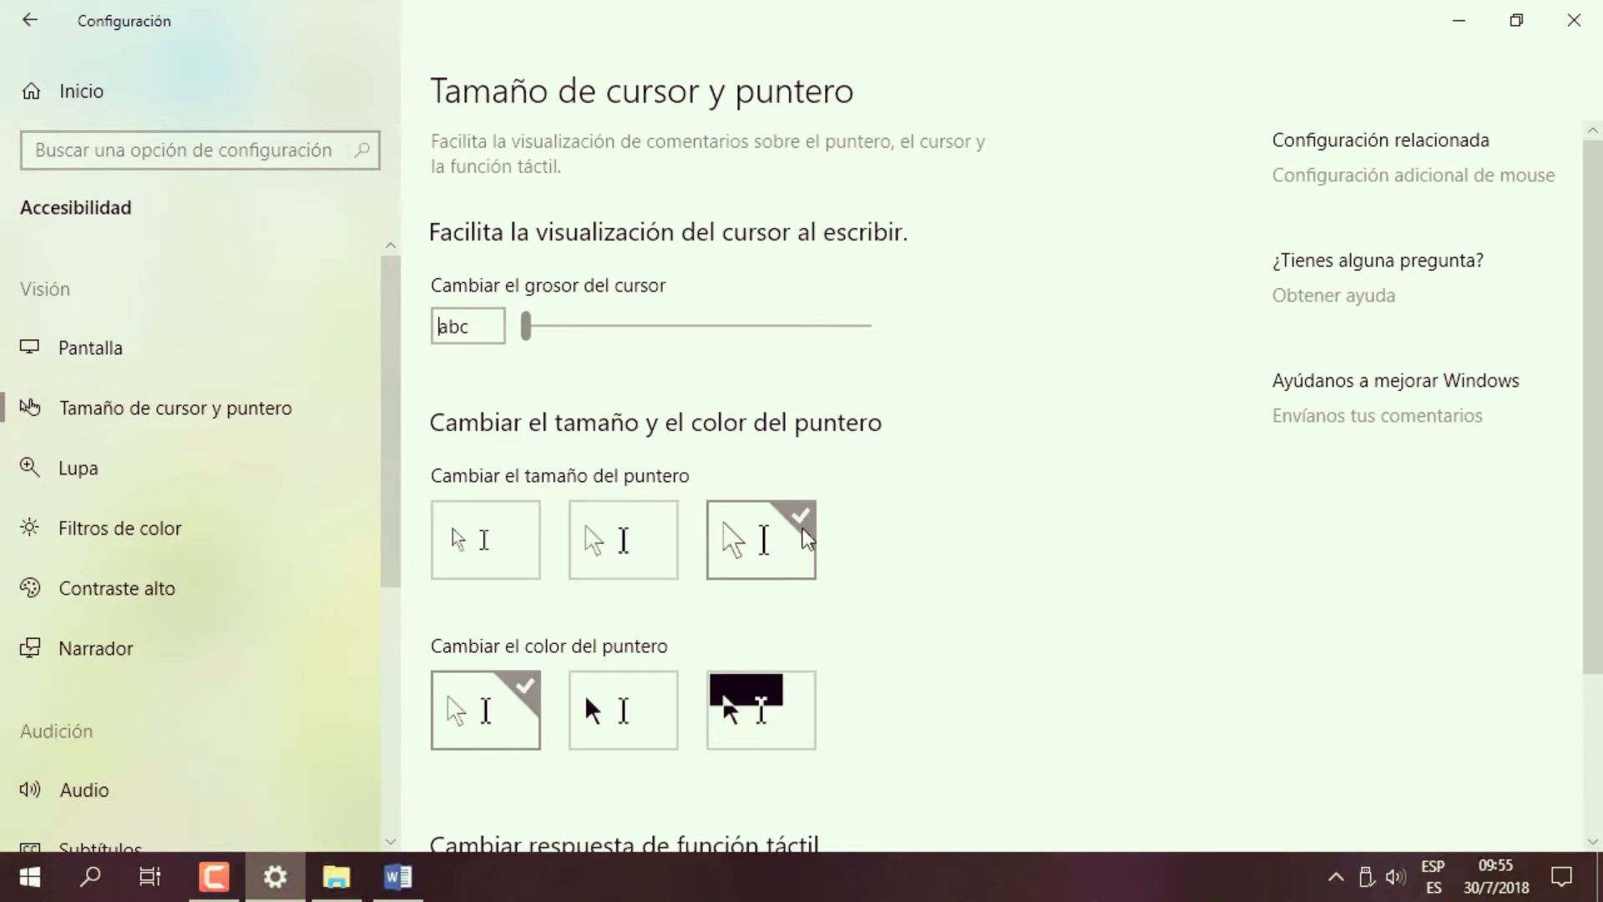
# Try the black and inverted pointer colors, and restore the white pointer.
pyautogui.moveTo(1598, 396); pyautogui.dragTo(1600, 558)
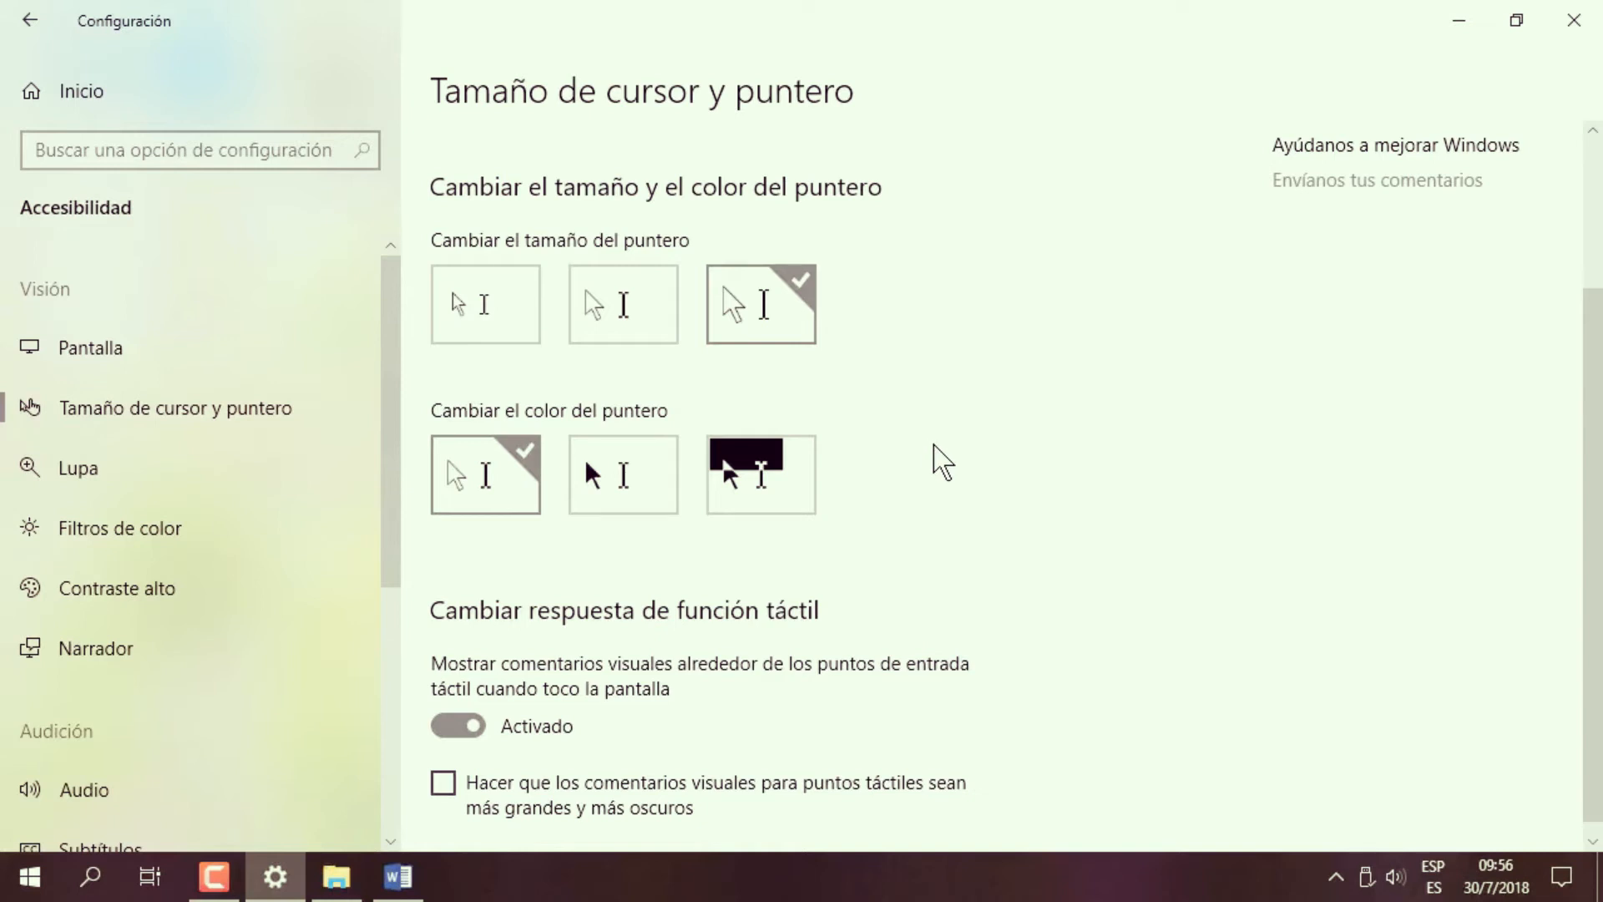
pyautogui.click(636, 473)
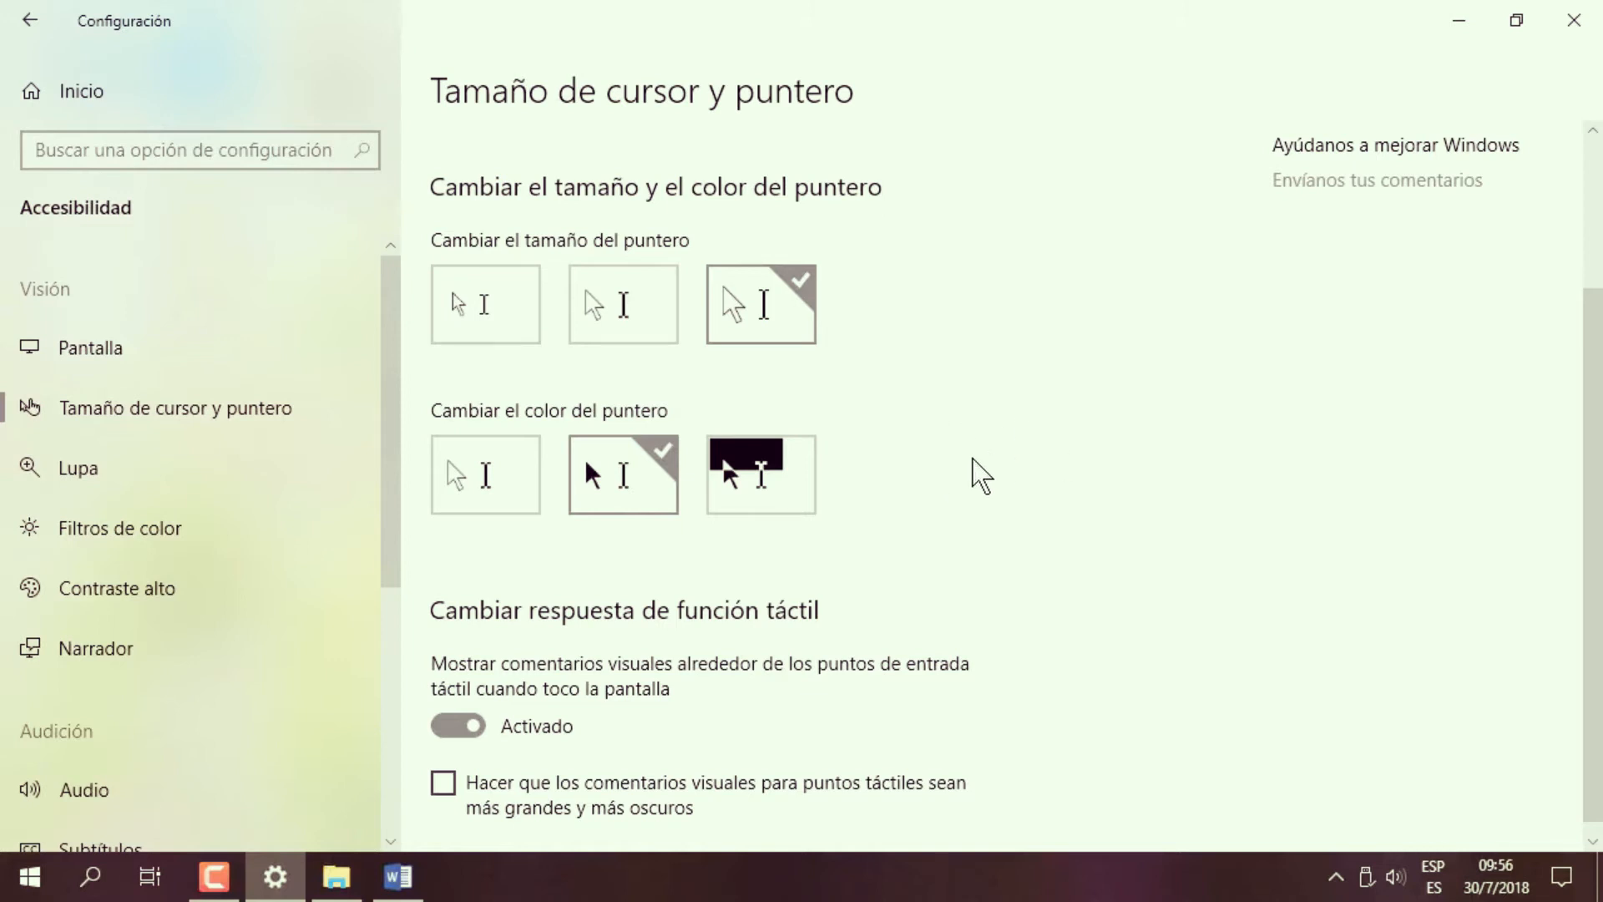
pyautogui.click(783, 467)
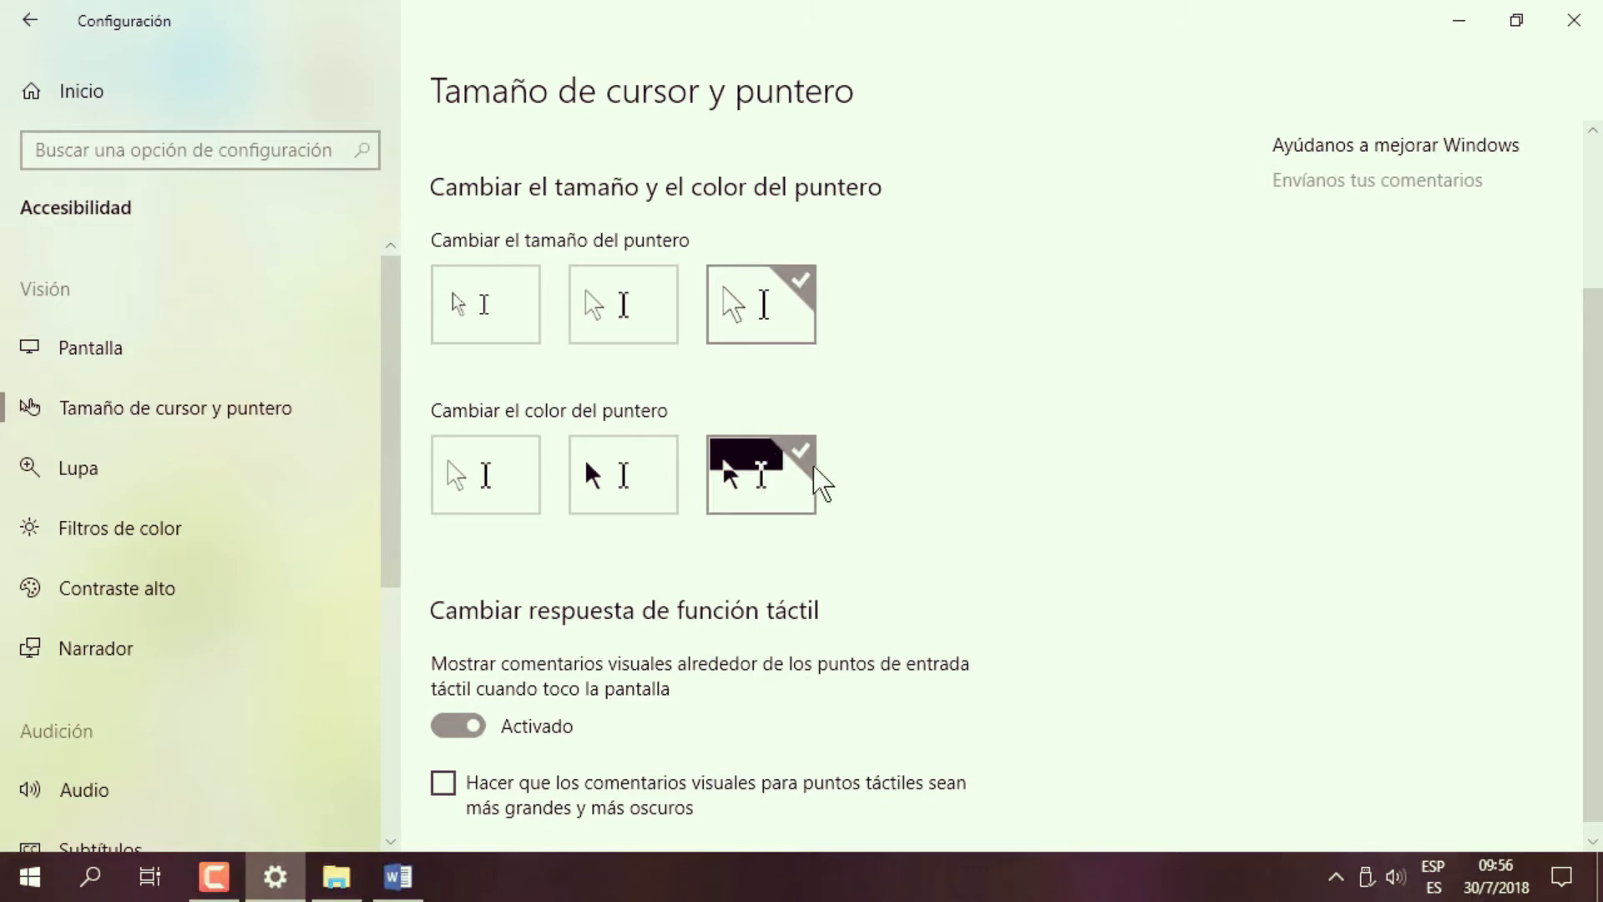
pyautogui.click(501, 464)
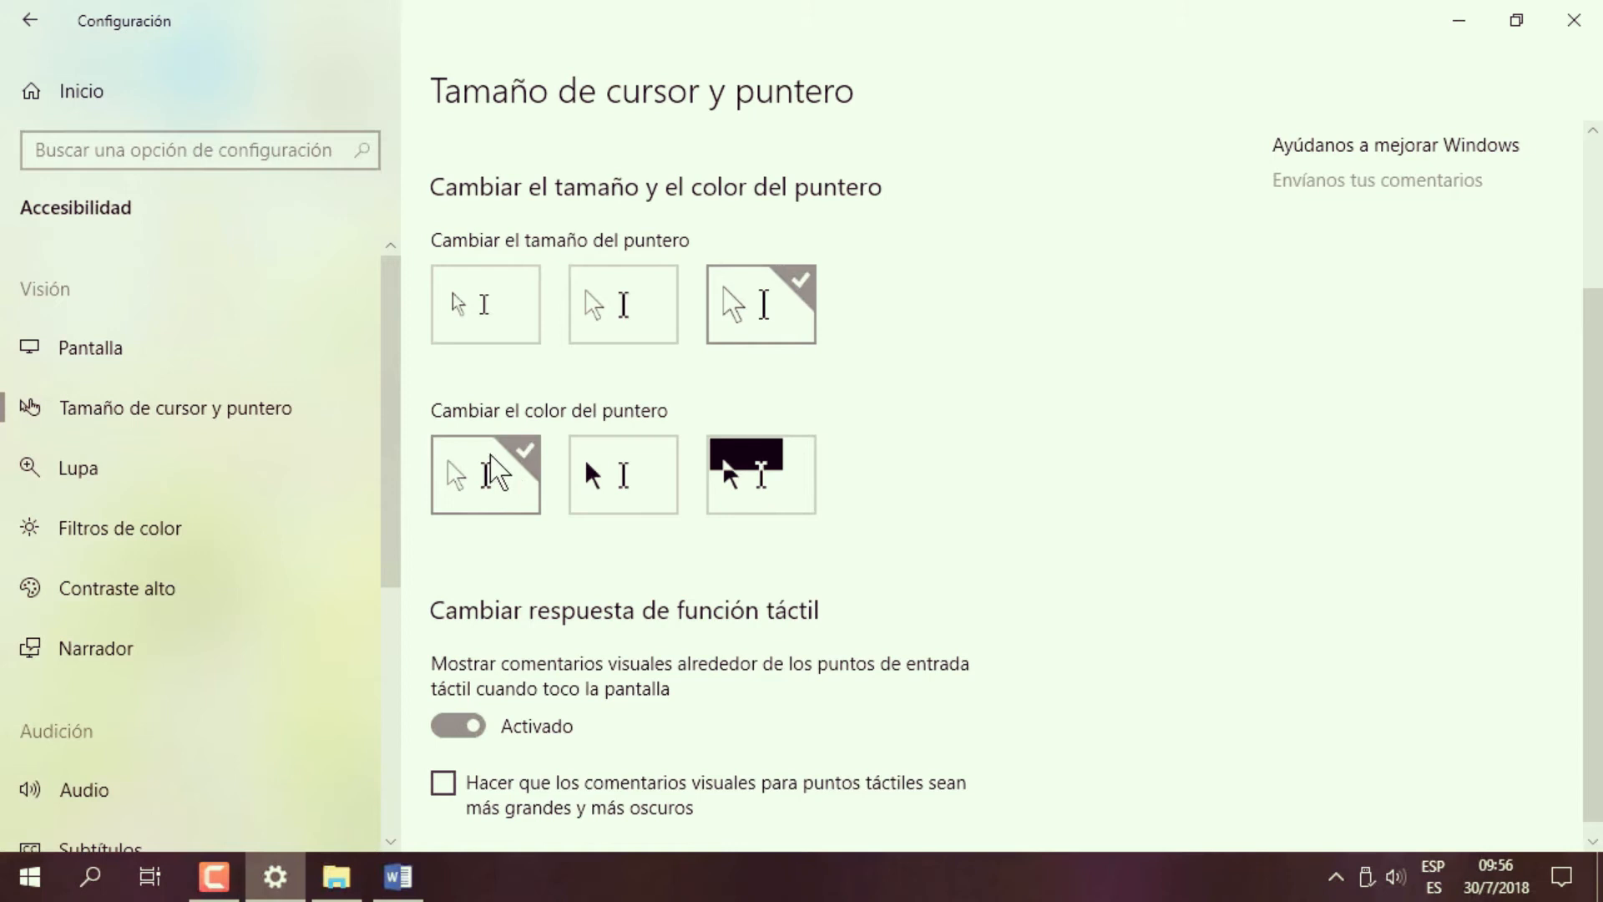
pyautogui.click(629, 471)
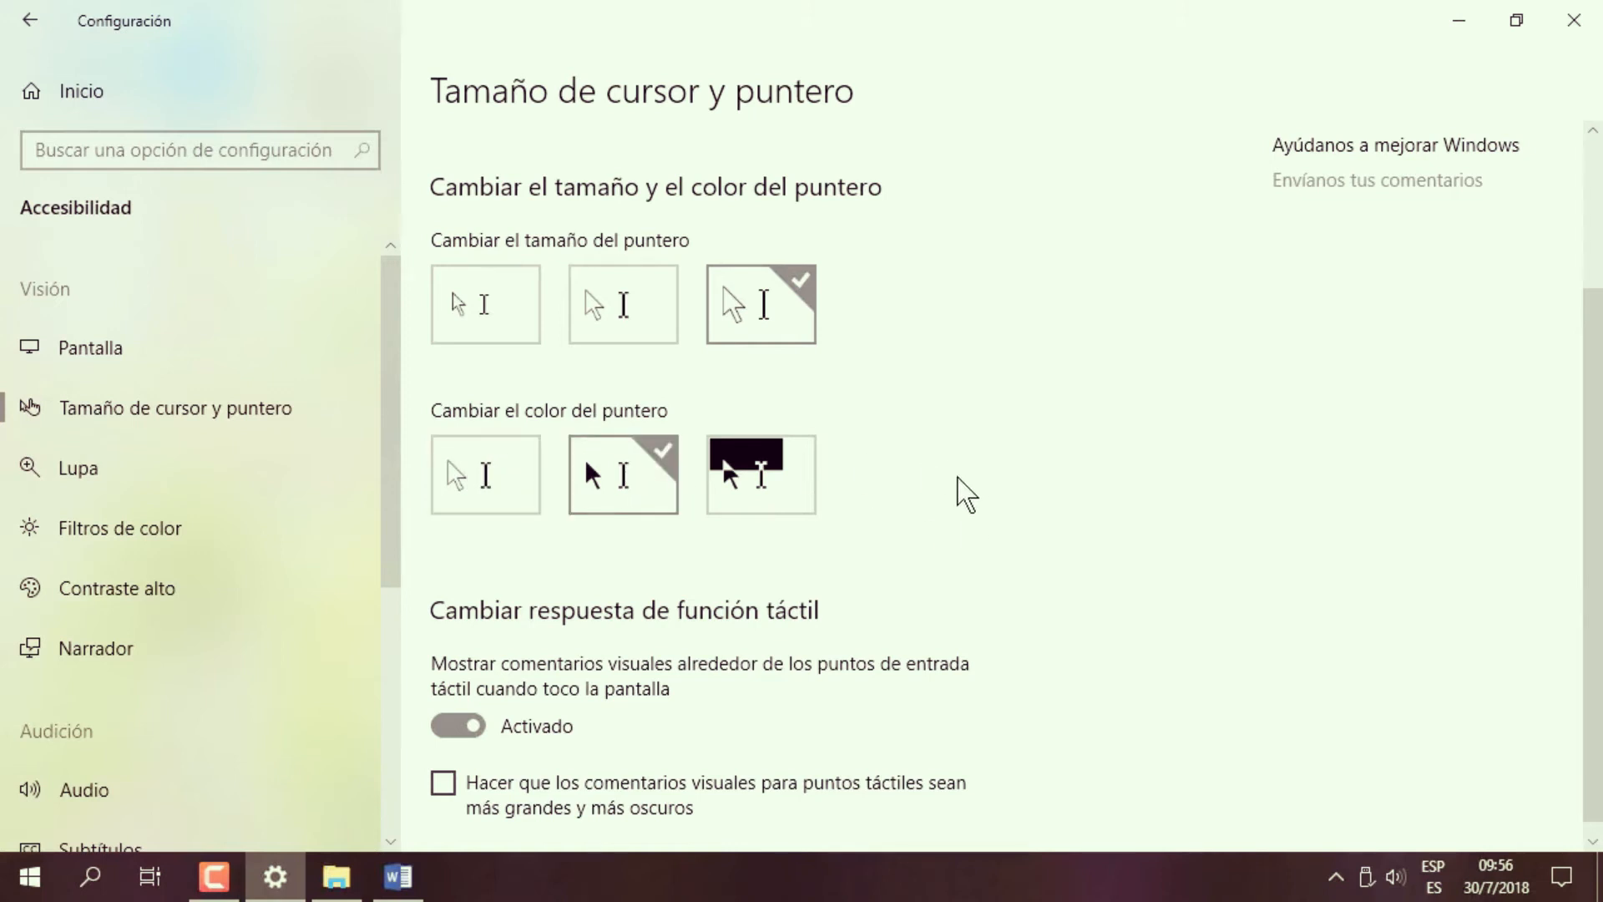
pyautogui.click(515, 490)
# Enable larger and darker visual feedback for touch points, and try the pointer on Trabajo final de tesis.docx in File Explorer.
pyautogui.moveTo(1590, 370); pyautogui.dragTo(1593, 459)
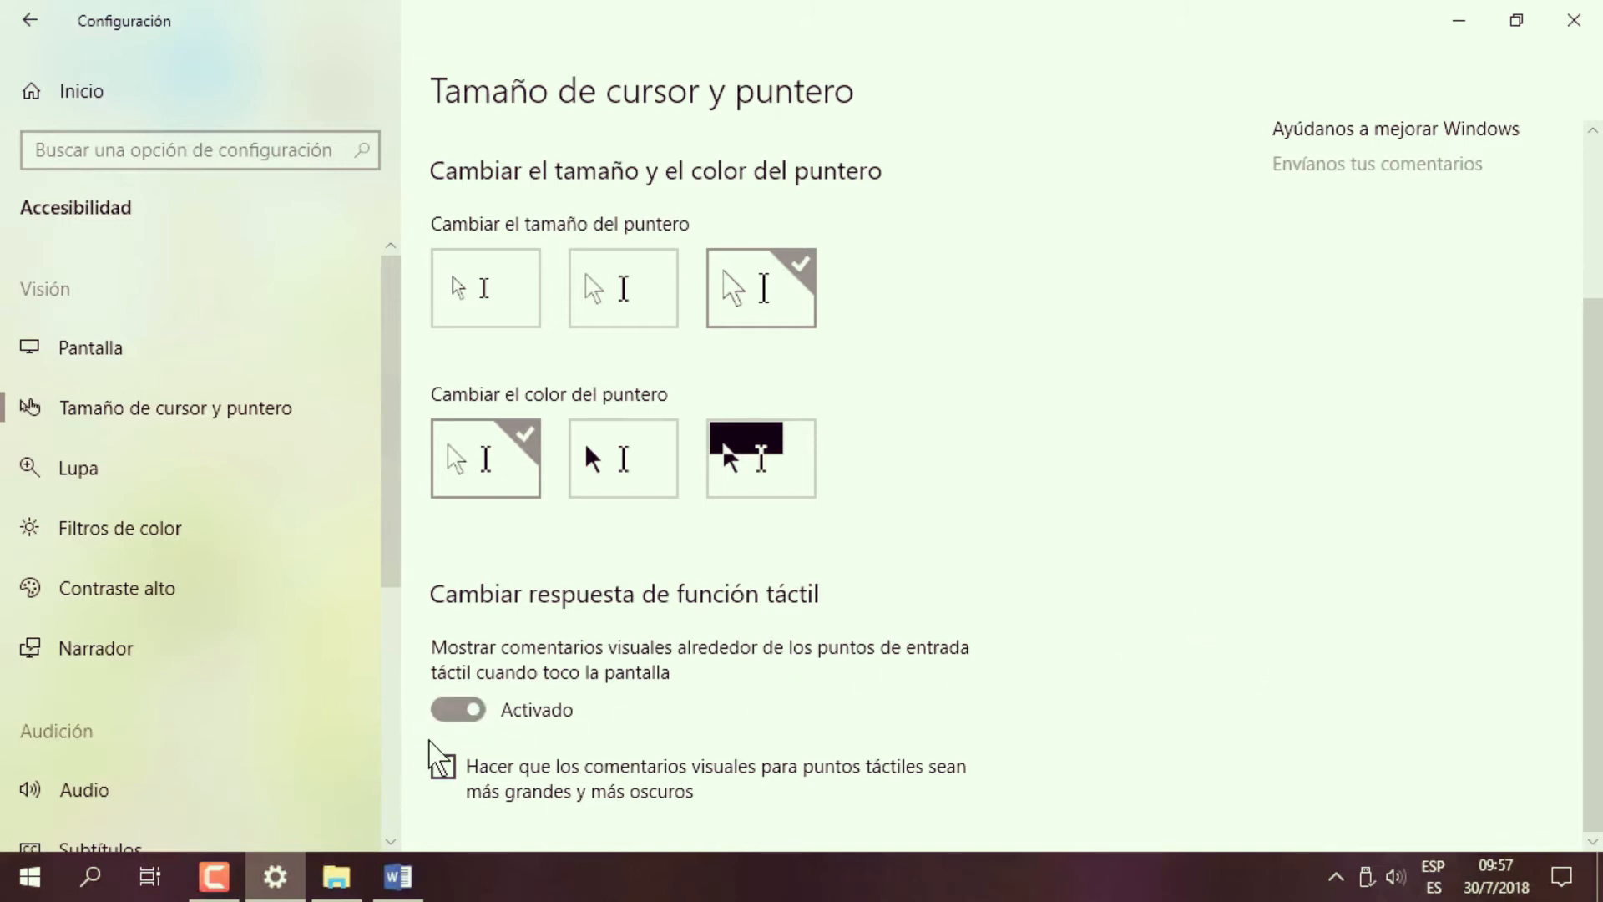
pyautogui.click(443, 766)
pyautogui.click(354, 888)
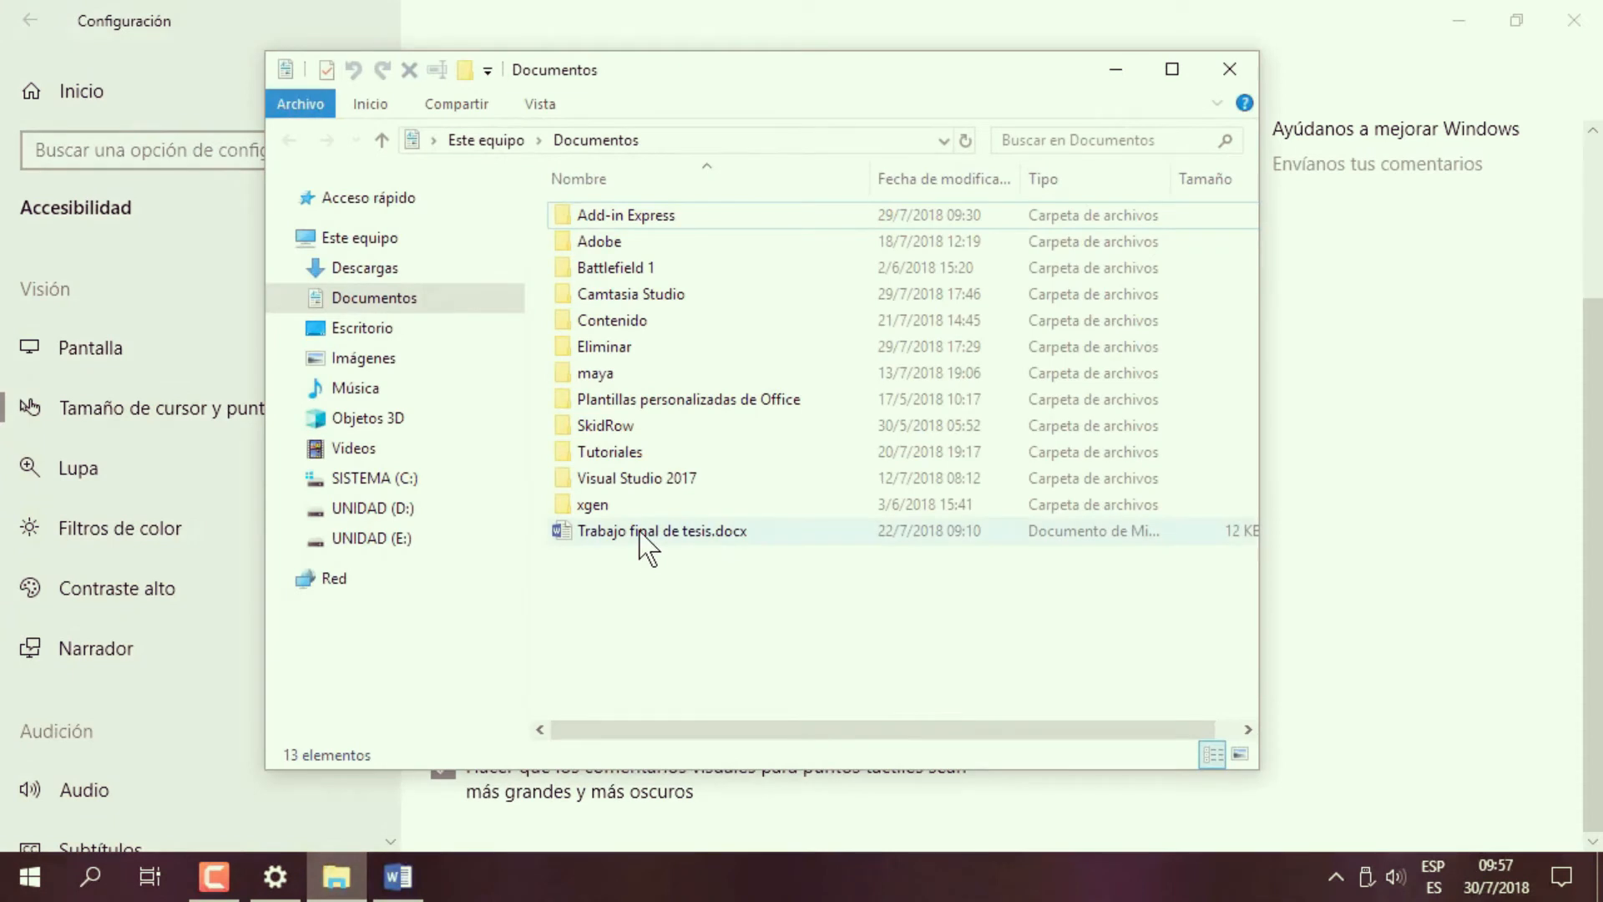
pyautogui.moveTo(647, 549)
pyautogui.click(643, 536)
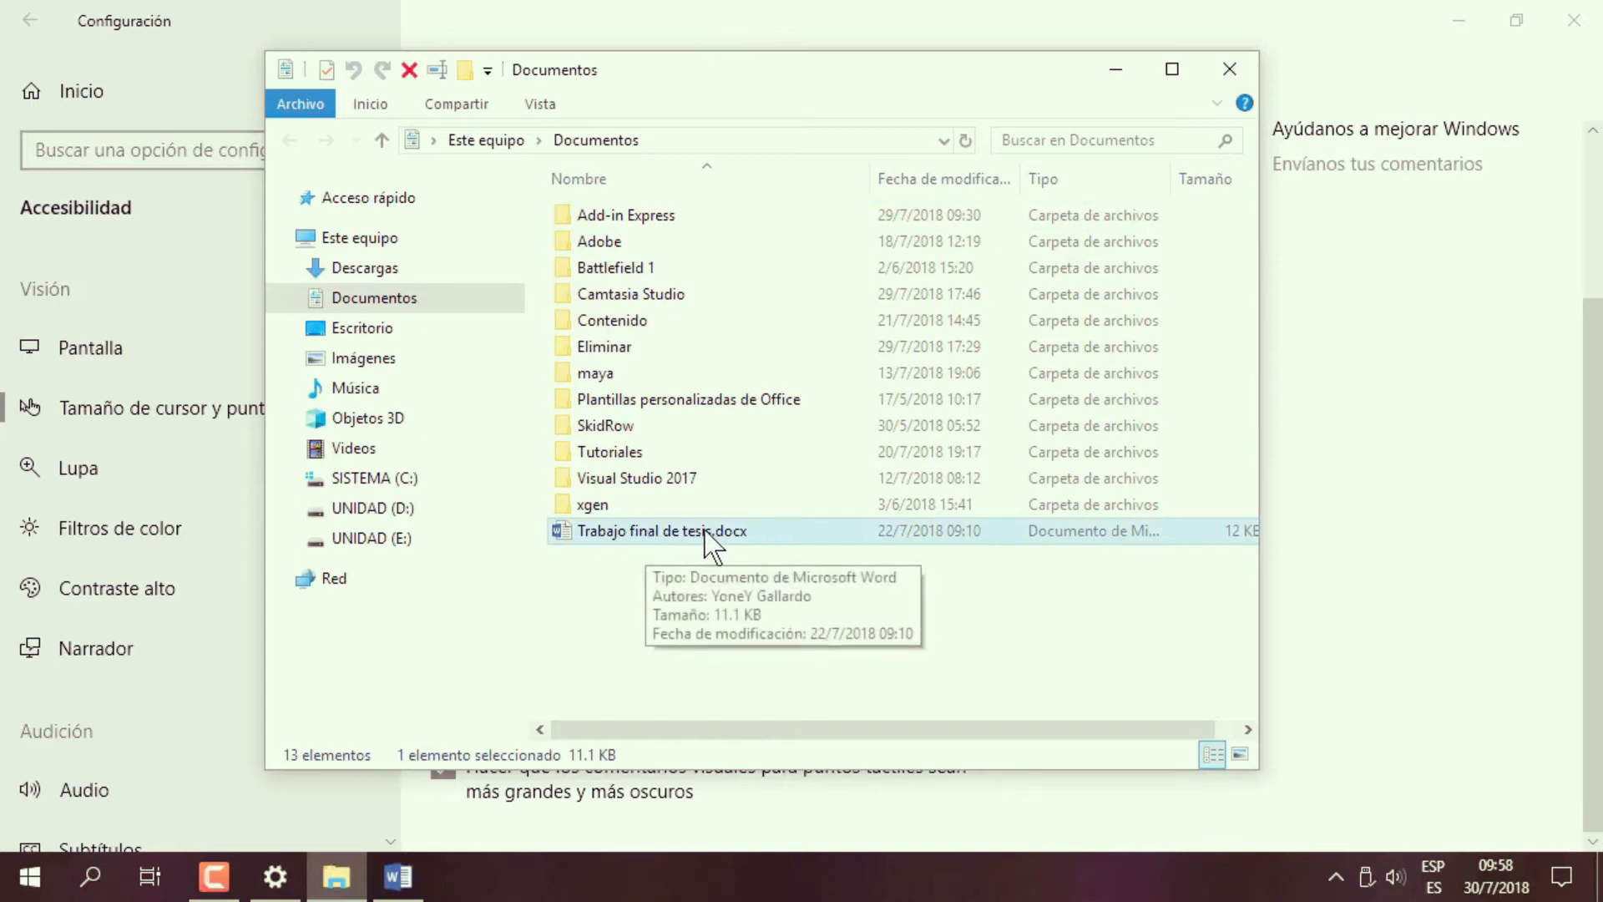
pyautogui.click(1288, 30)
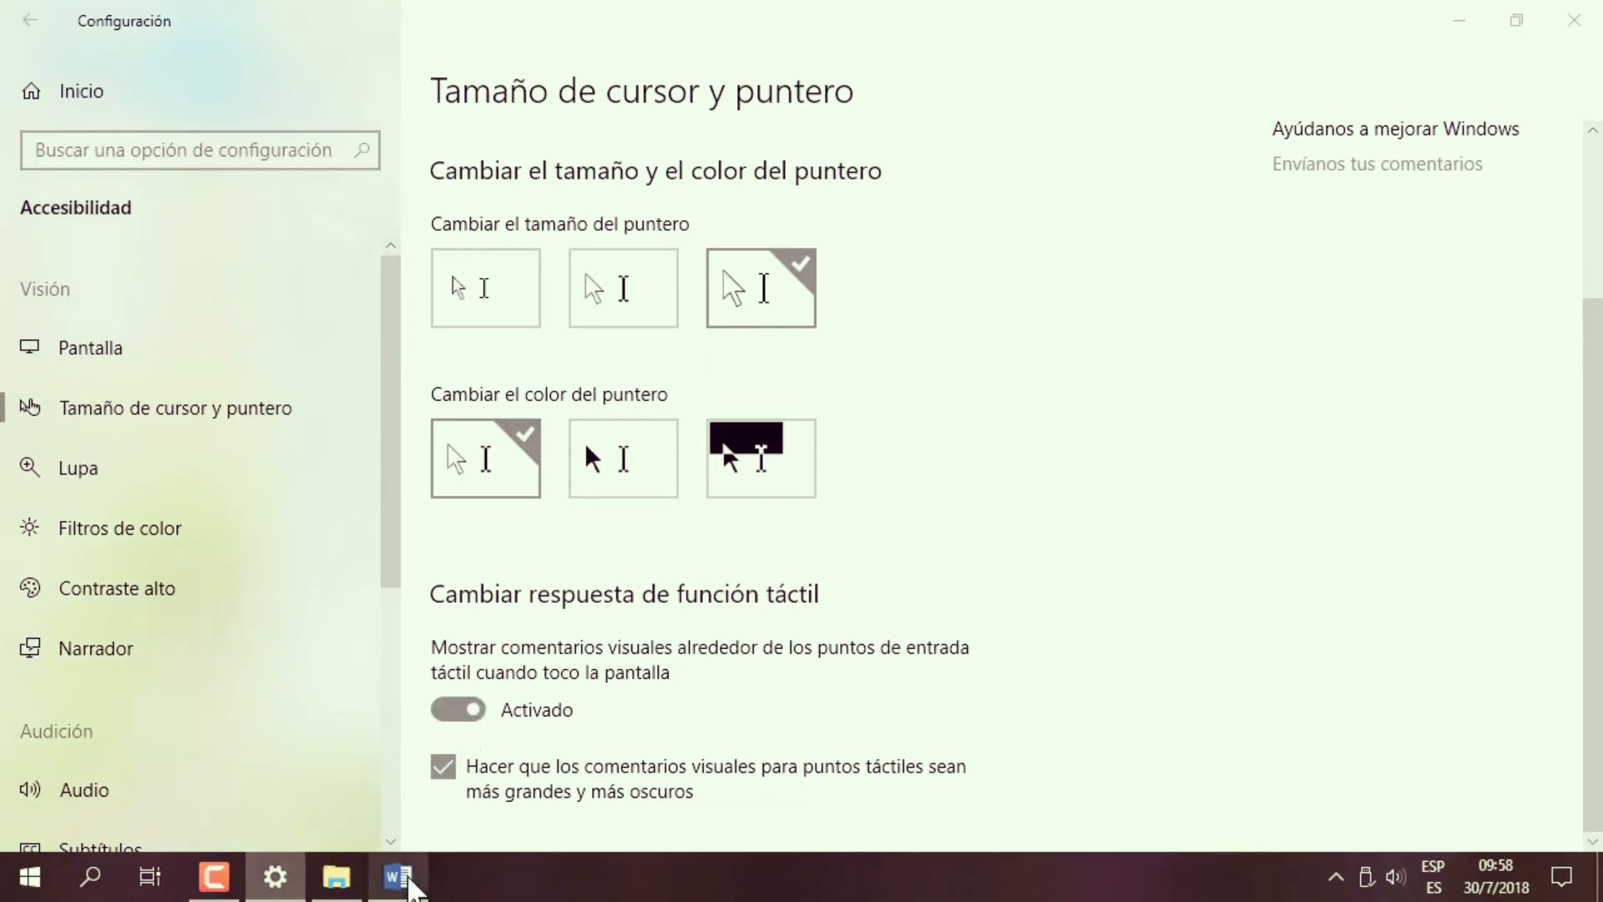
# View the enlarged pointer over the Word document and the Documents folder, minimizing each window.
pyautogui.click(401, 877)
pyautogui.click(1453, 127)
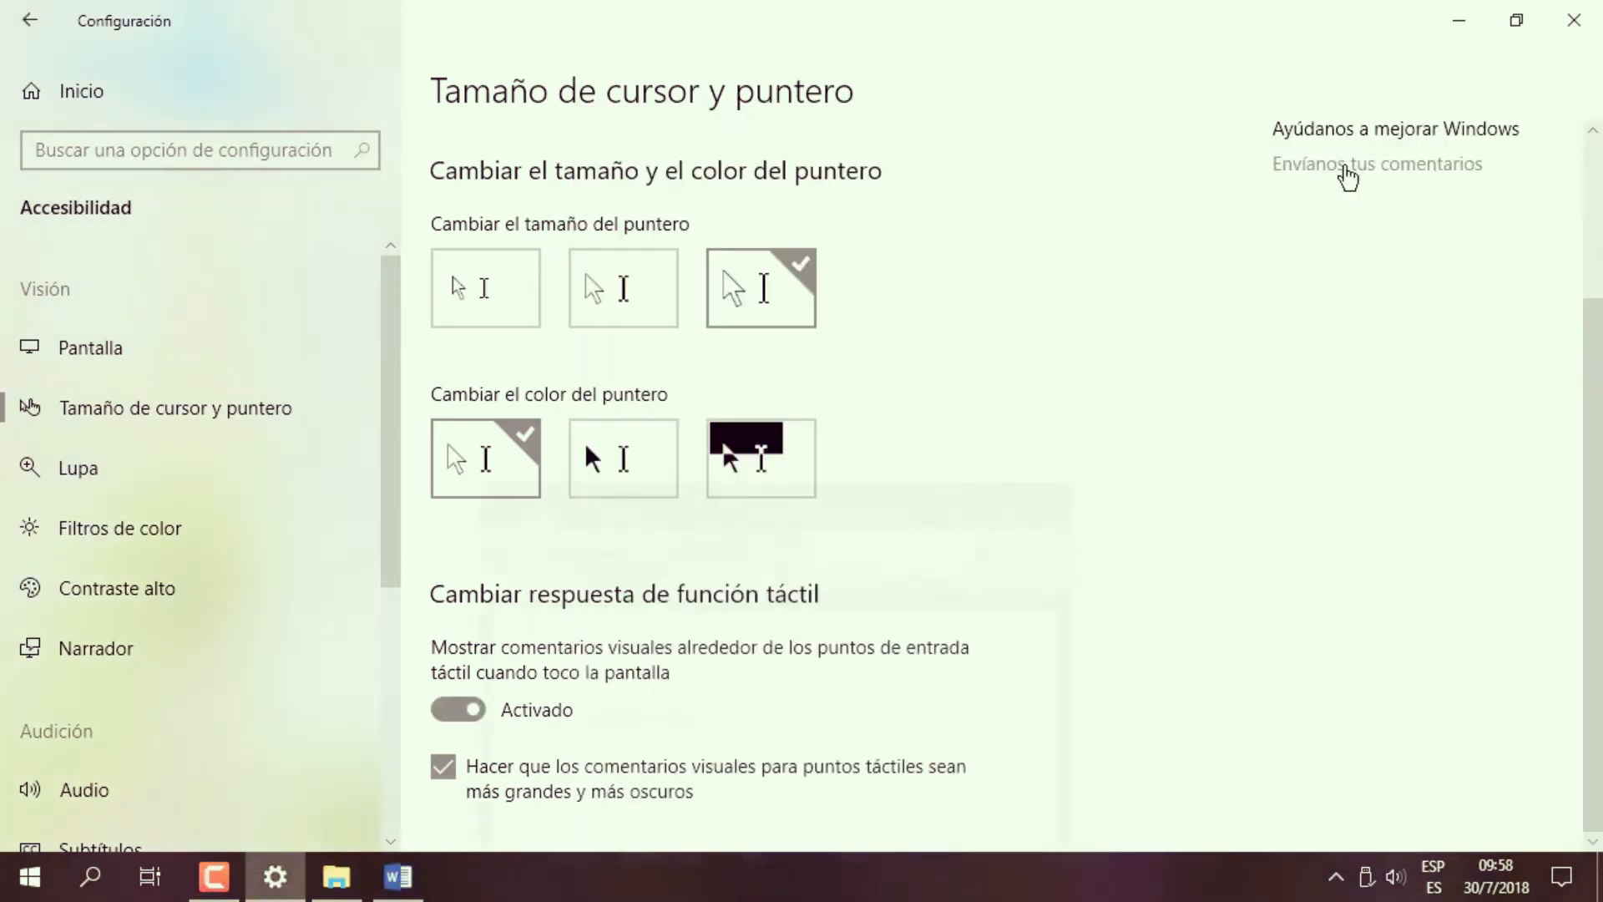
pyautogui.click(336, 876)
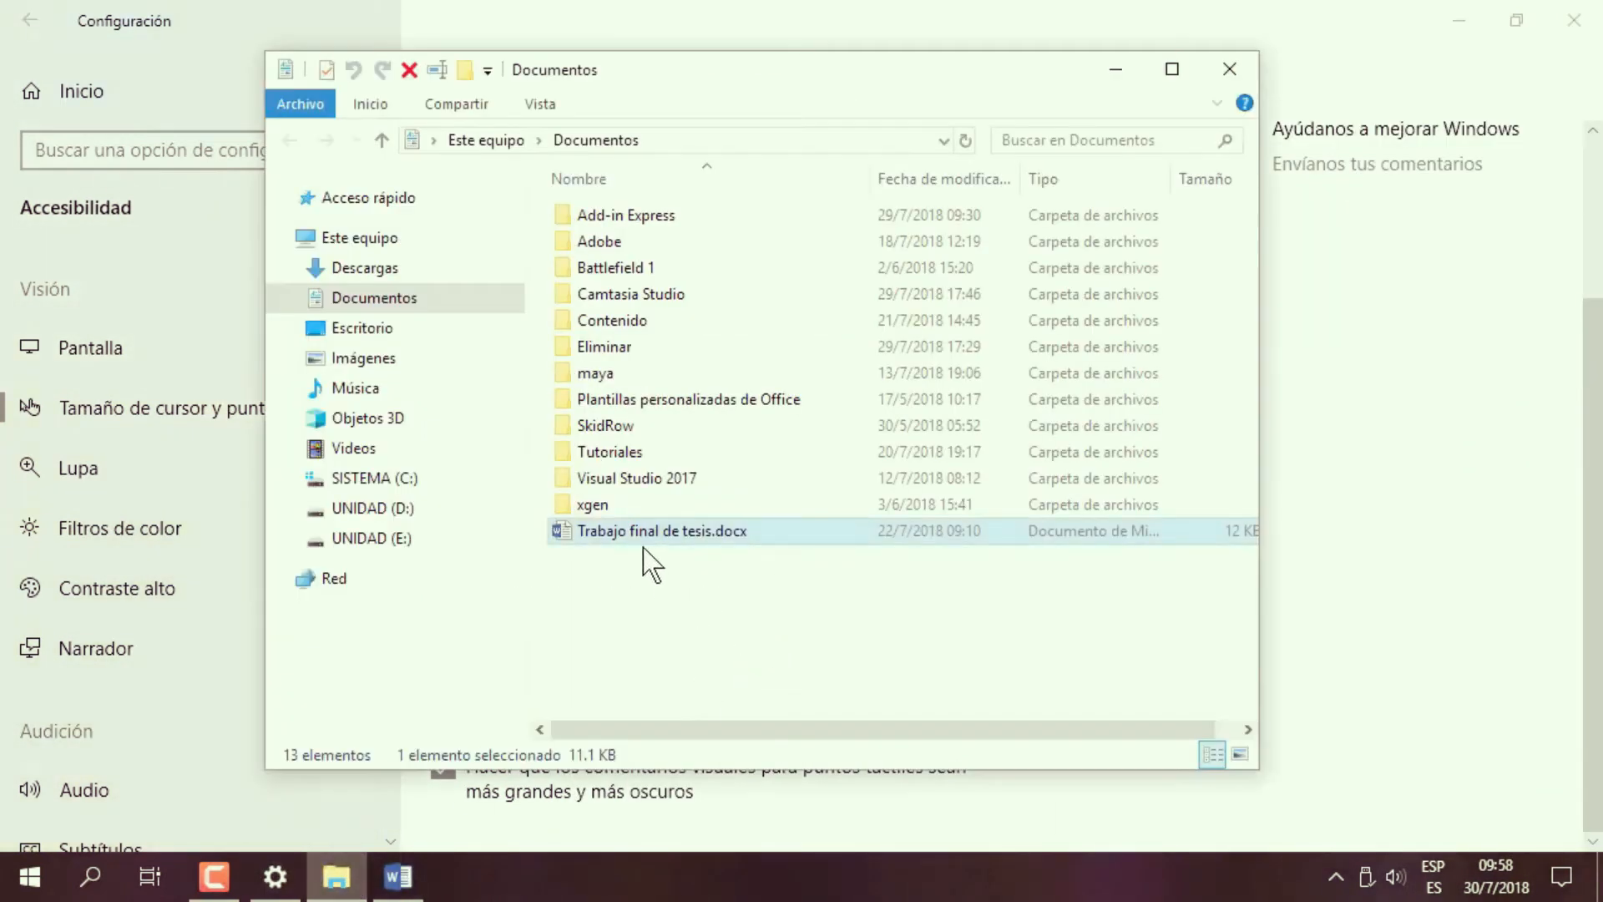
pyautogui.click(1128, 65)
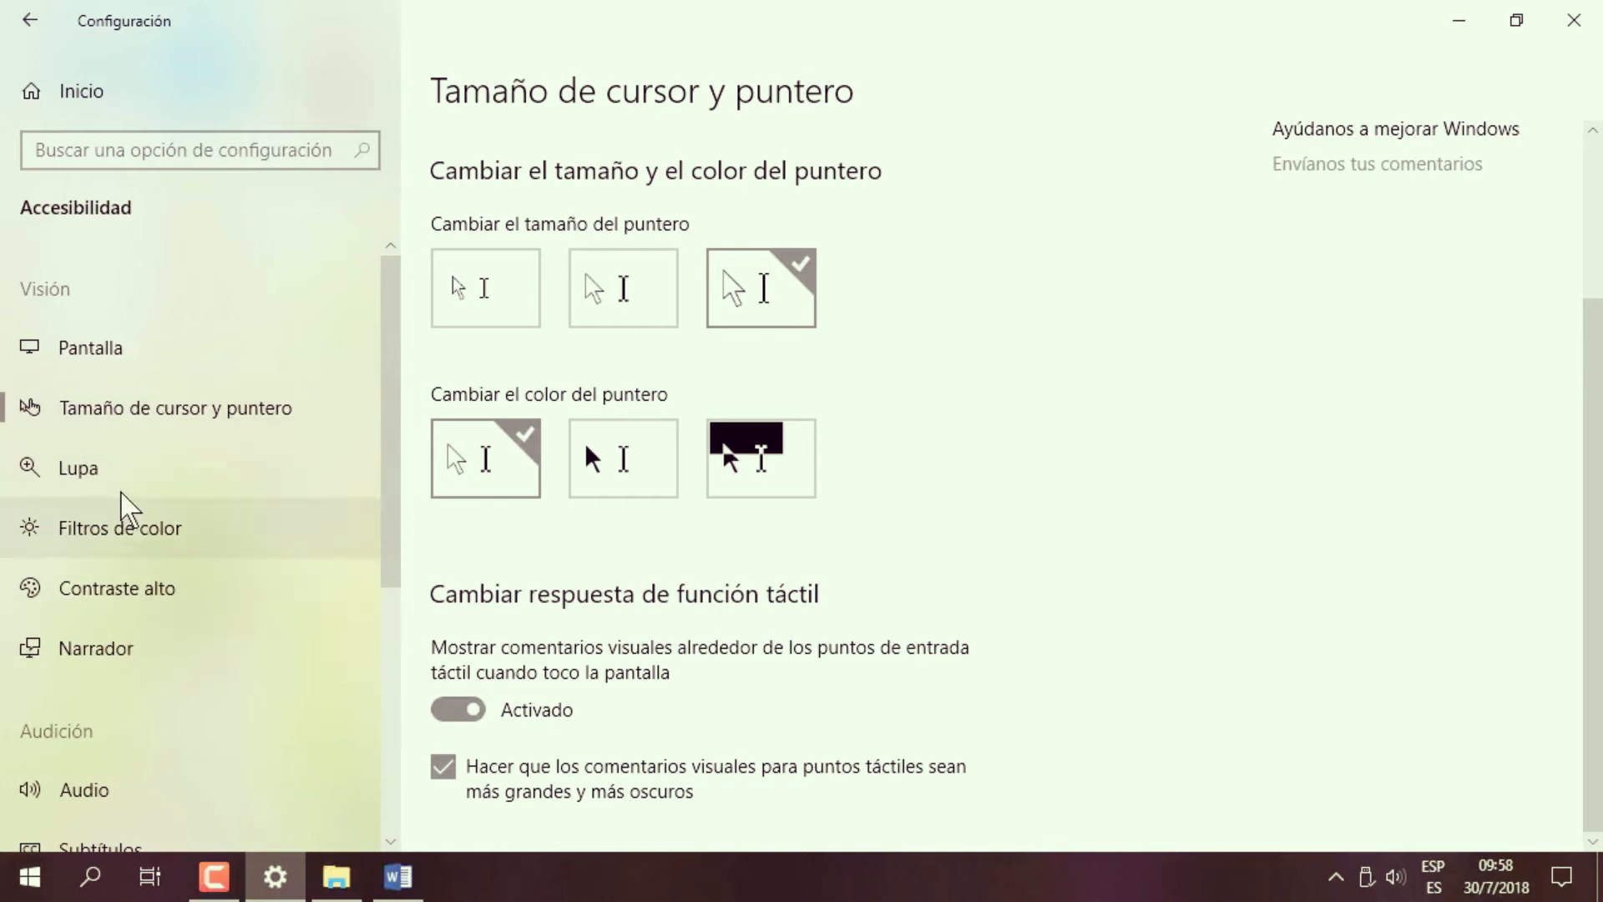
# Revisit the Pantalla and Tamaño de cursor y puntero settings, and open the Lupa settings.
pyautogui.click(98, 346)
pyautogui.click(105, 413)
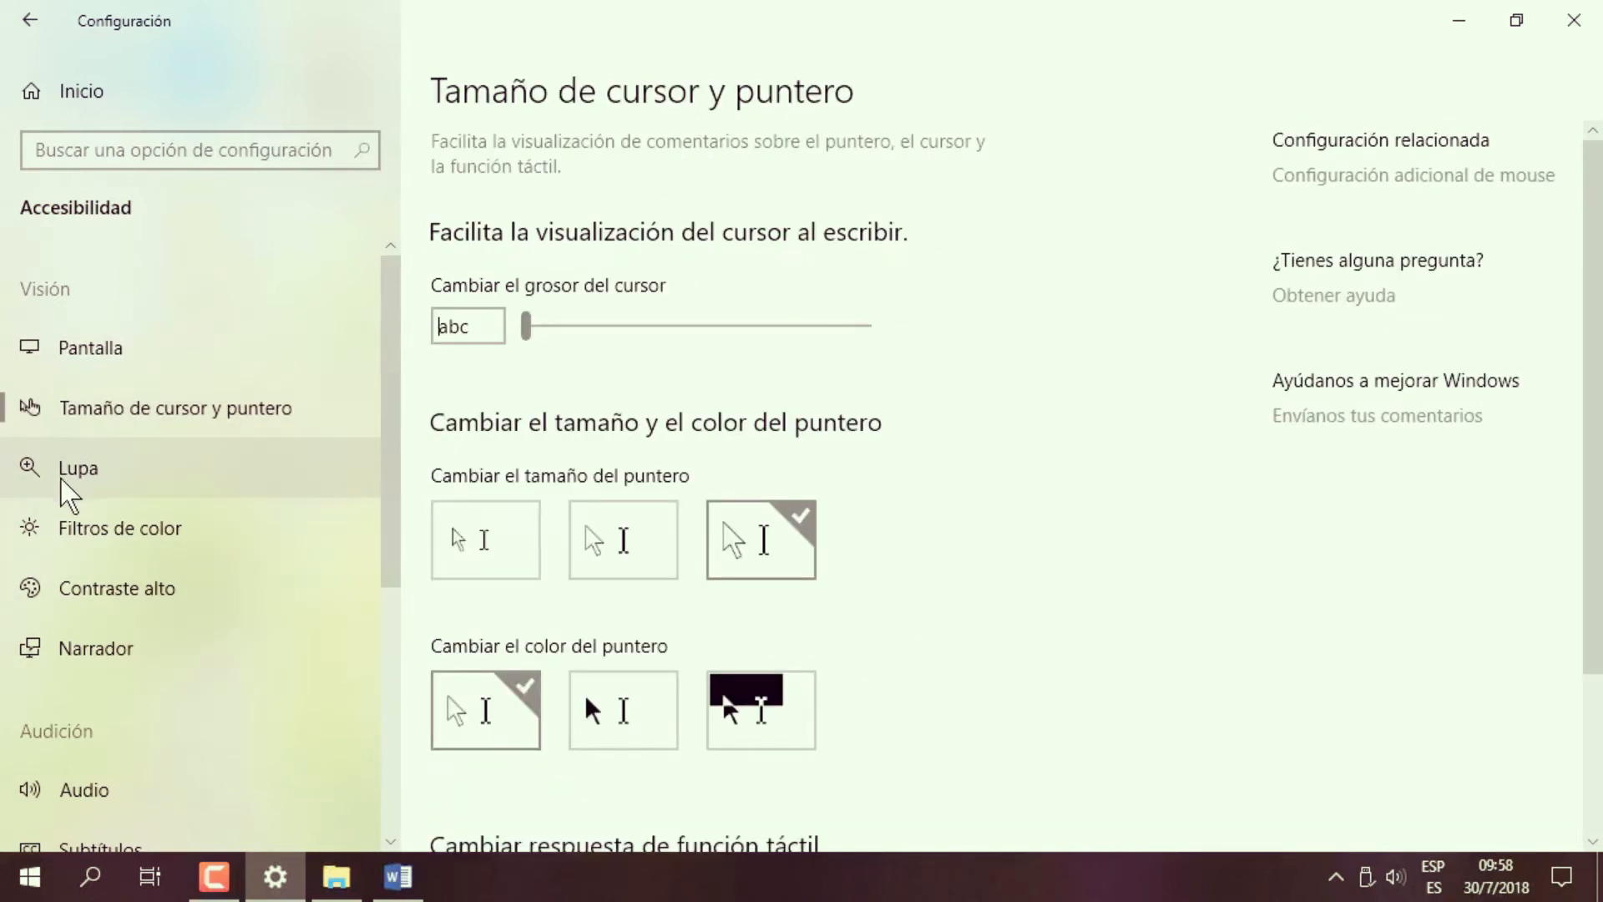
pyautogui.click(67, 472)
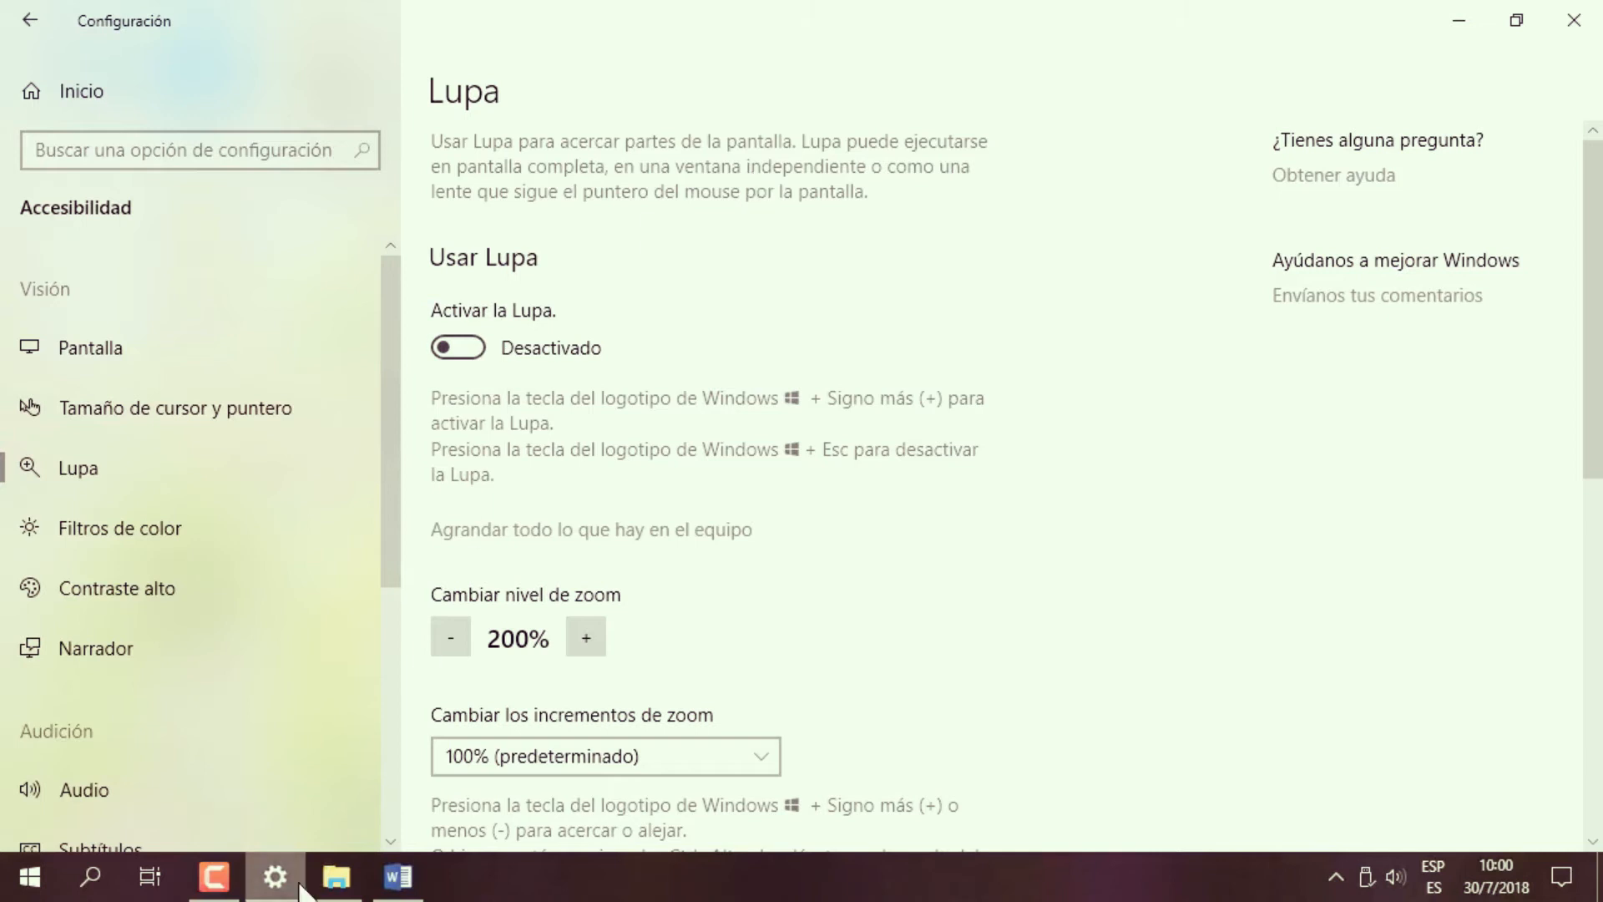
# Switch to File Explorer and show the CURSO DE COMPUTACIÓN folder on Escritorio as large thumbnails.
pyautogui.click(335, 877)
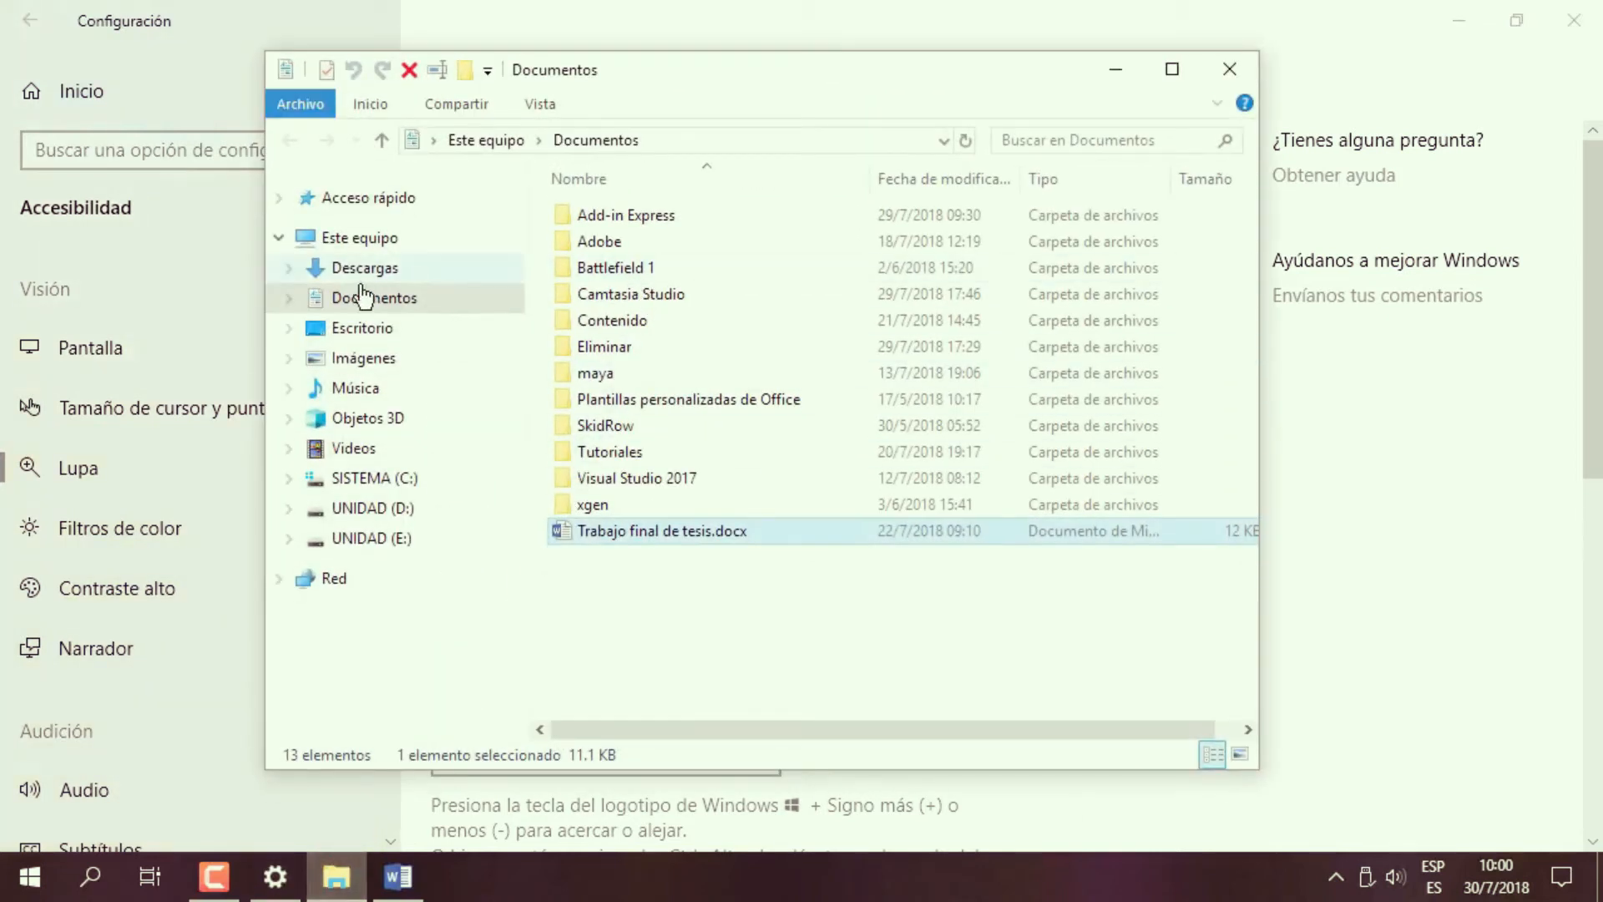
pyautogui.click(354, 330)
pyautogui.doubleClick(653, 228)
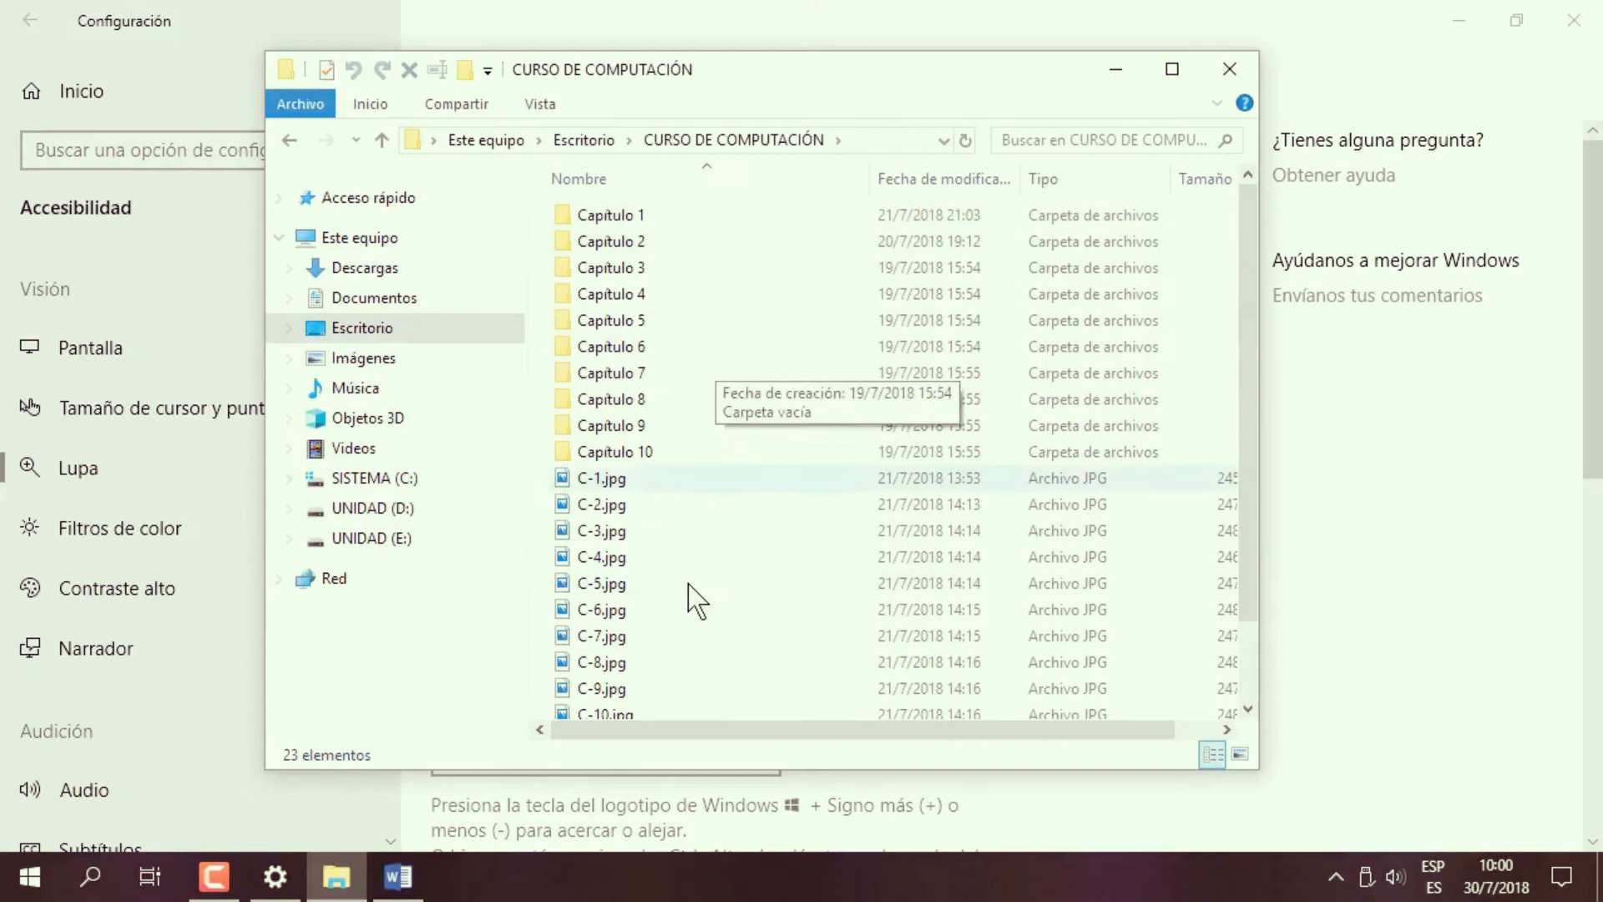
pyautogui.click(1241, 755)
pyautogui.scroll(-3, 1014, 537)
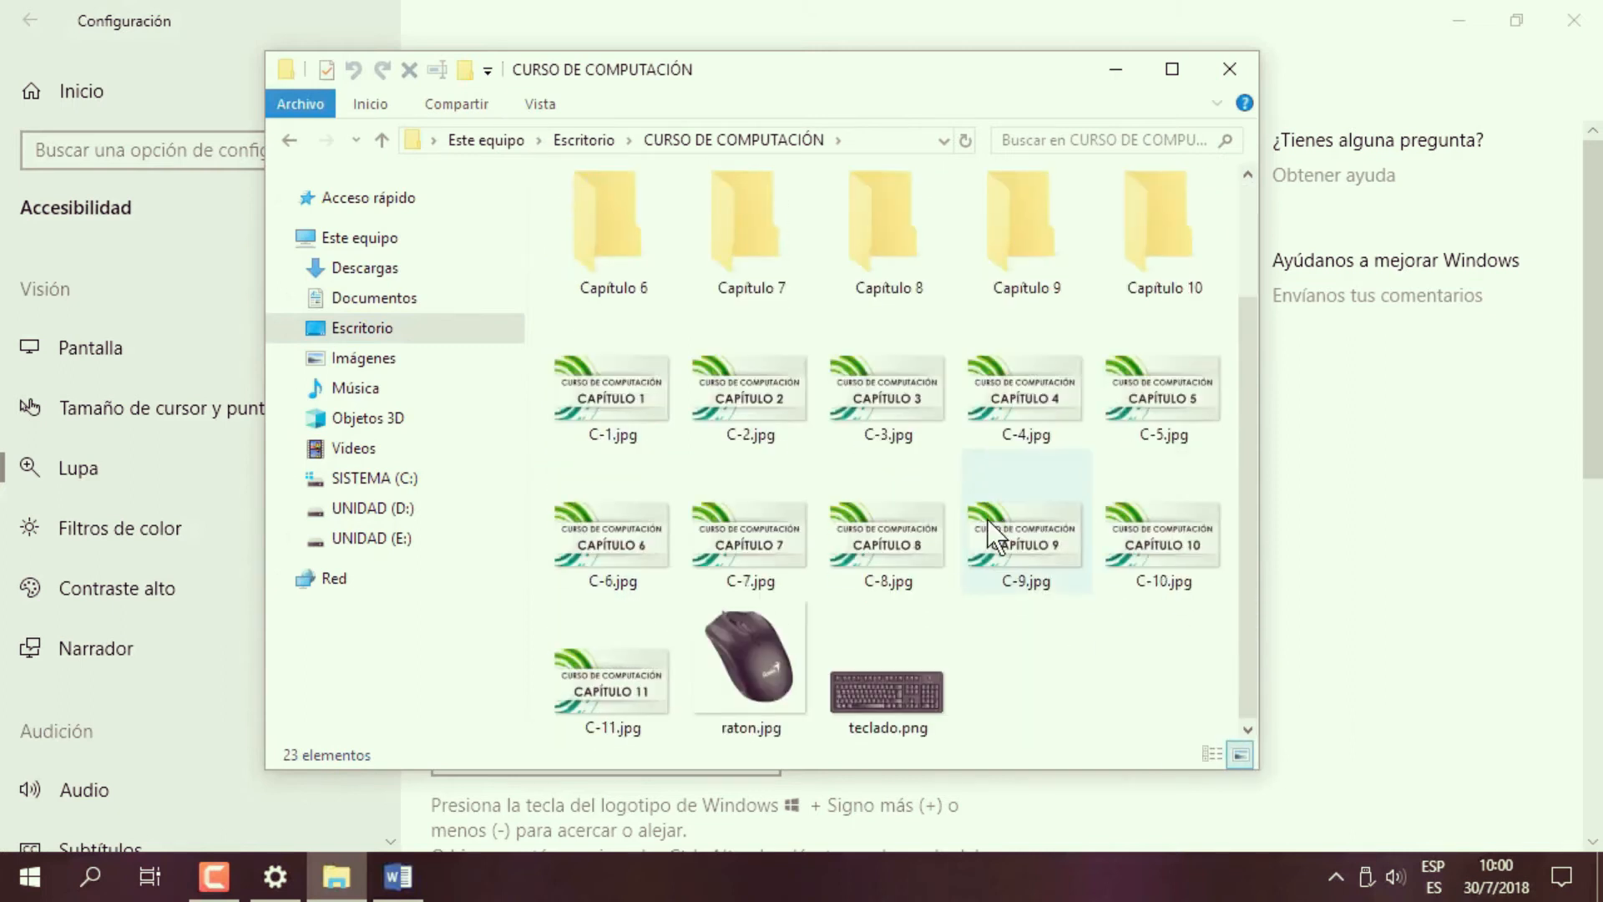
# Open teclado.png to examine the keyboard's Esc key, and minimize the image and folder windows.
pyautogui.click(868, 673)
pyautogui.doubleClick(869, 673)
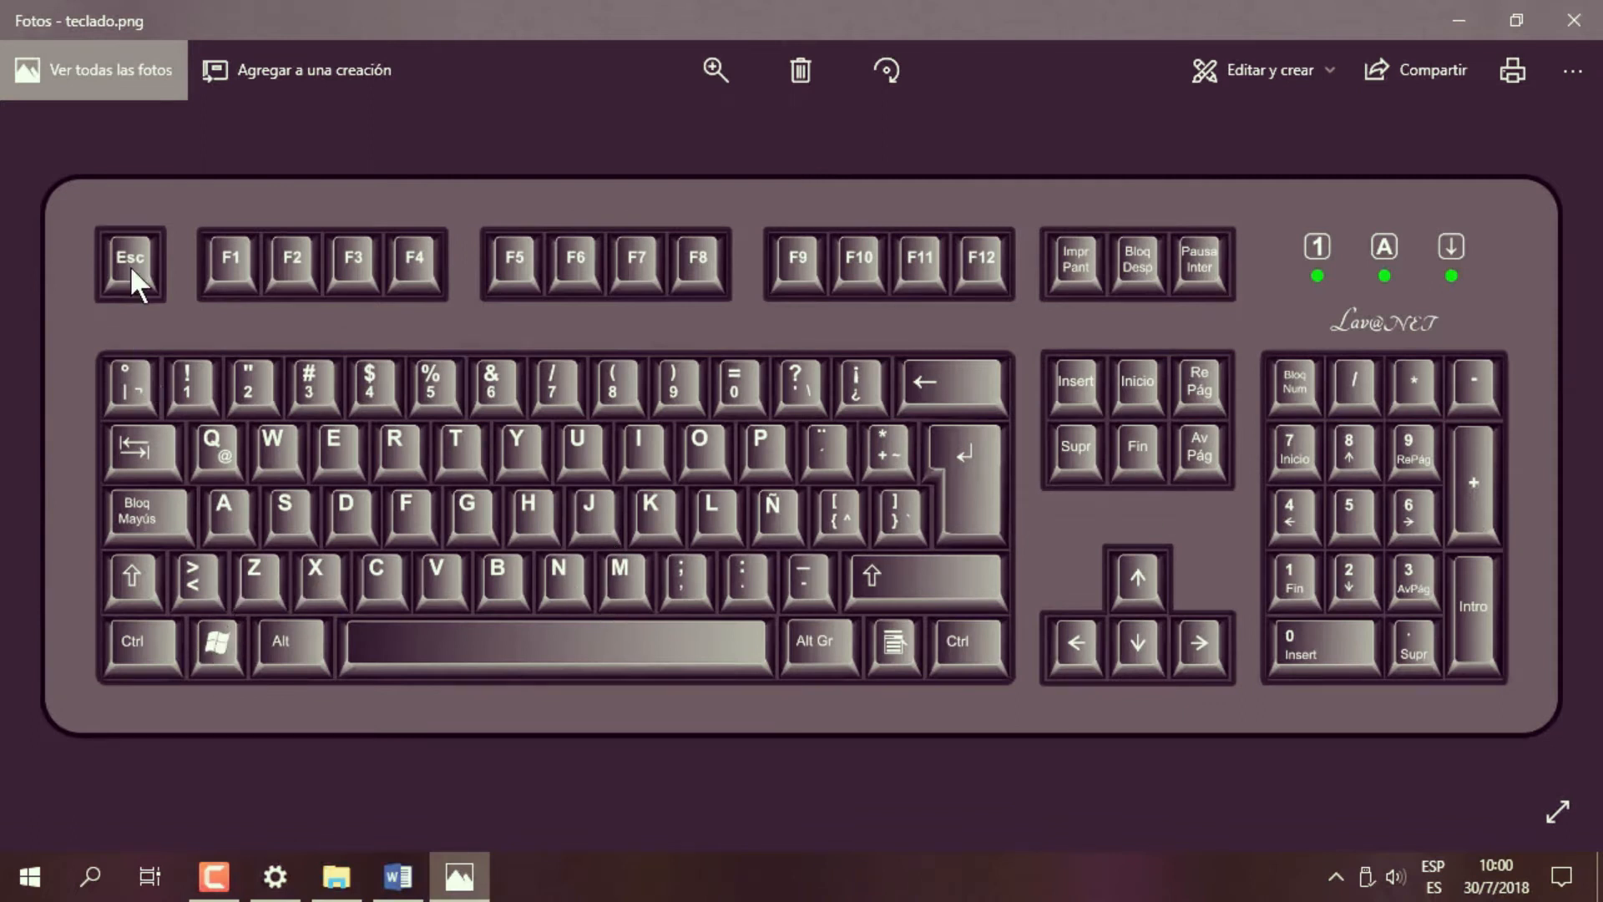
pyautogui.click(1460, 22)
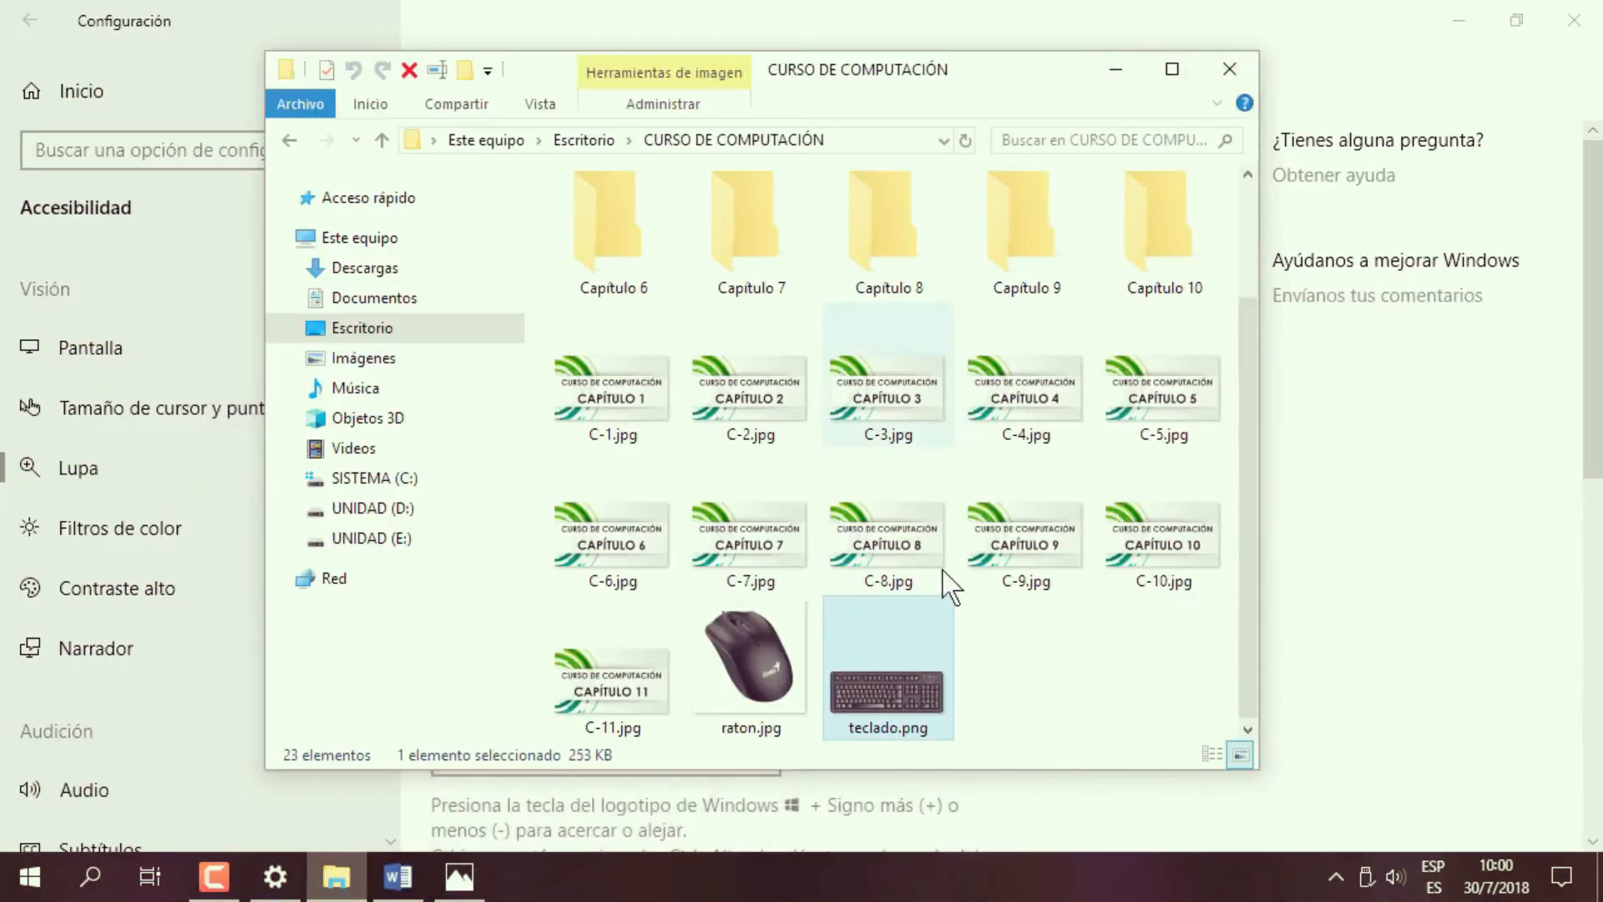
pyautogui.click(1116, 68)
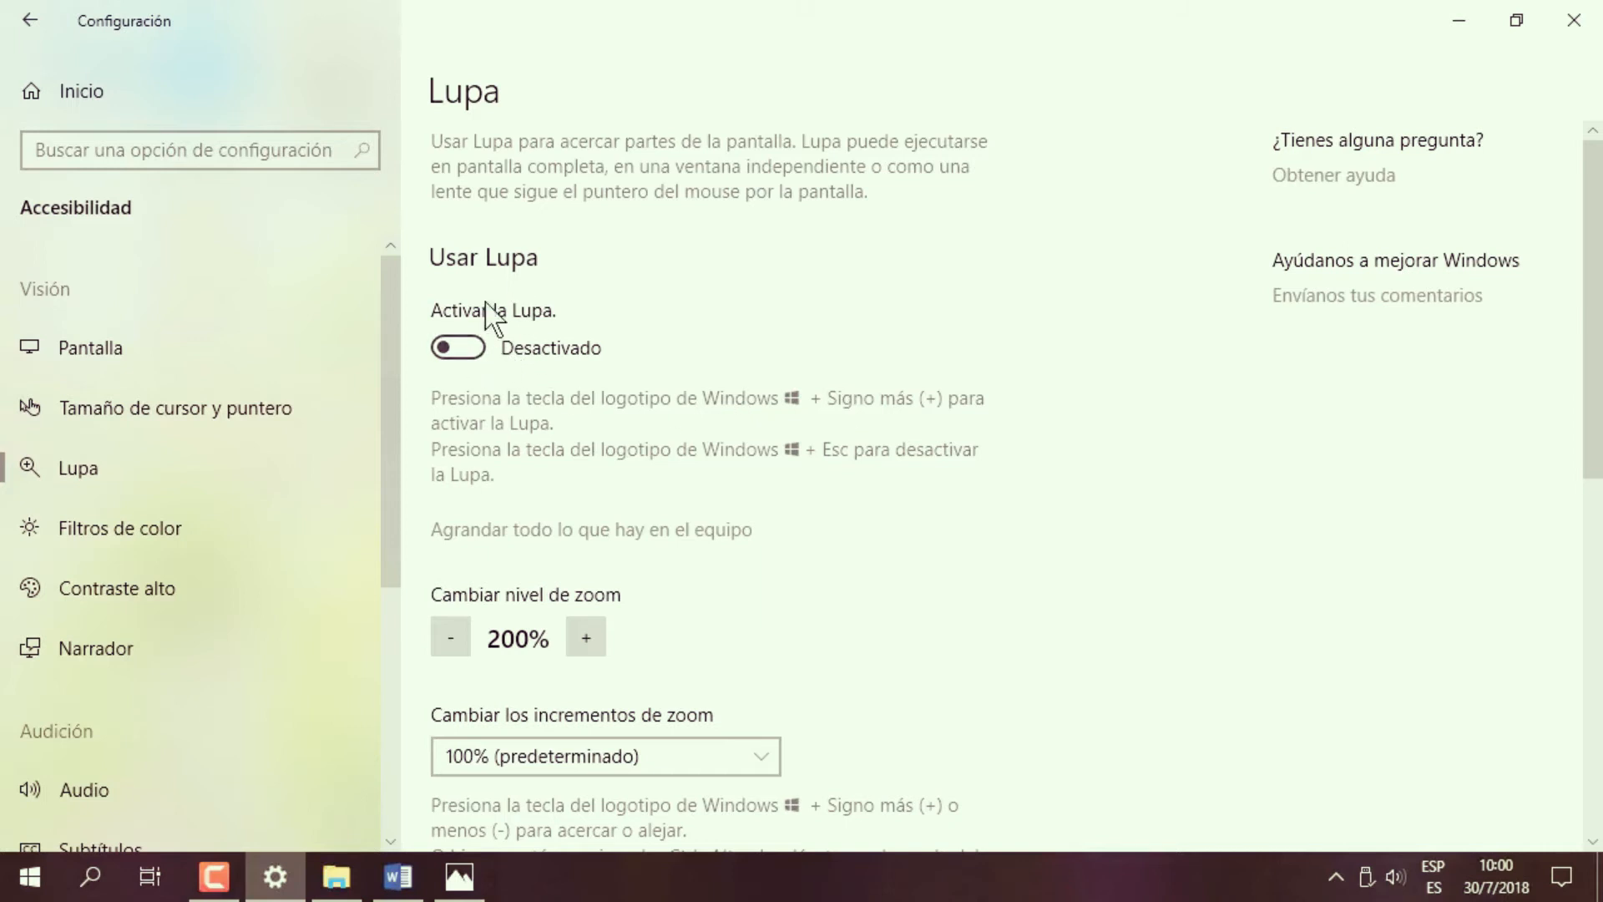
# Turn Lupa on and off once, and reactivate it with the zoom level raised to 500%.
pyautogui.click(459, 349)
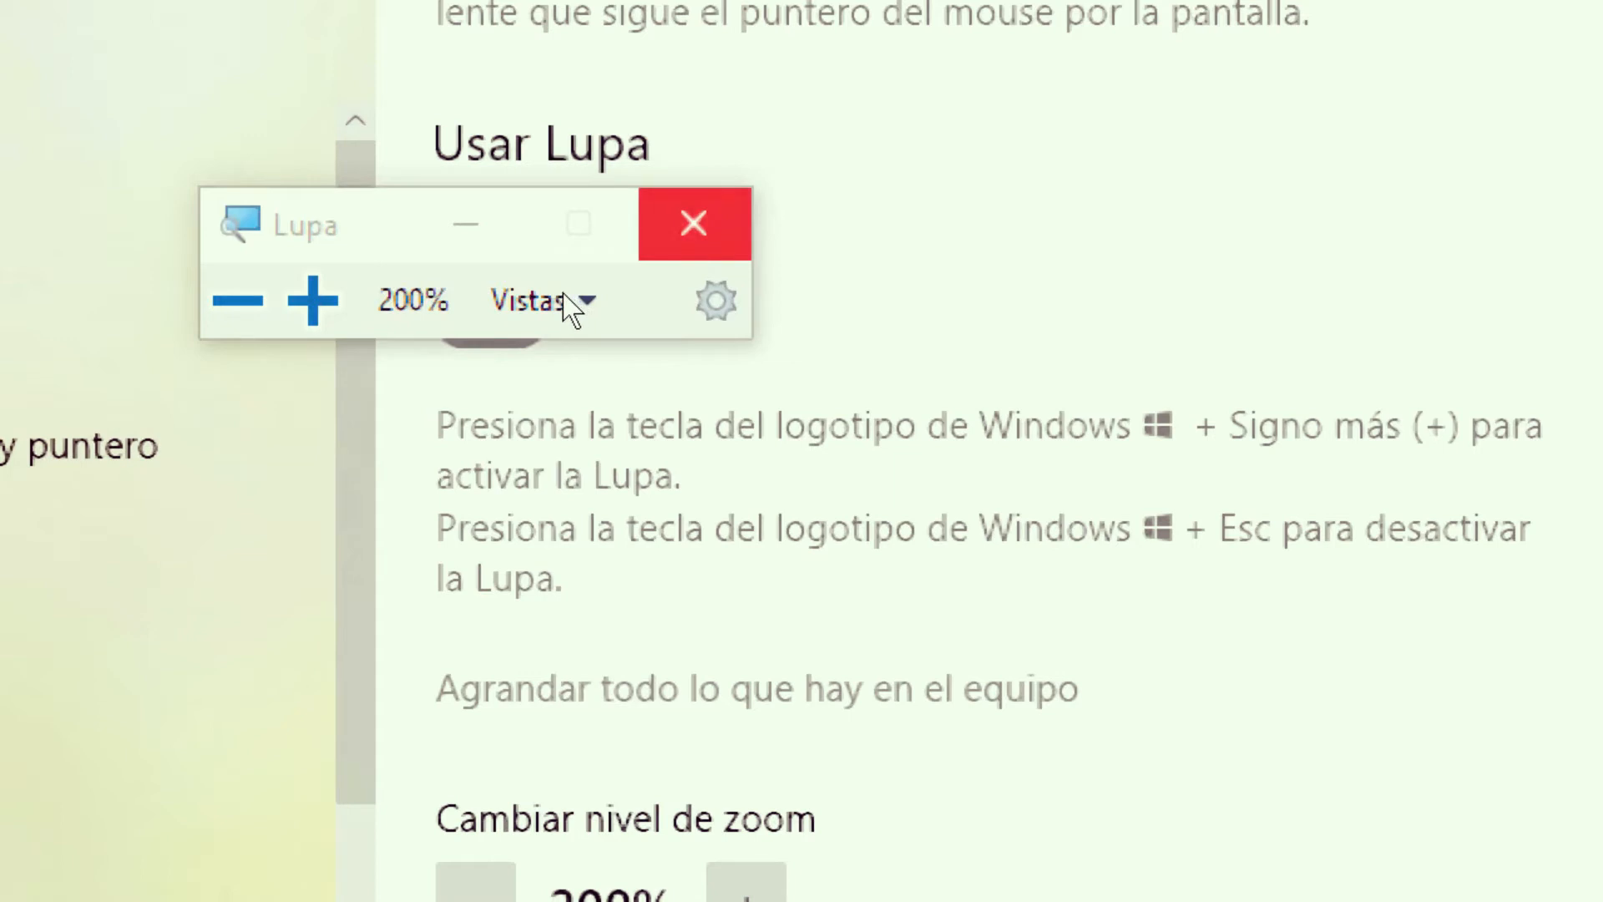
pyautogui.press('super+Escape')
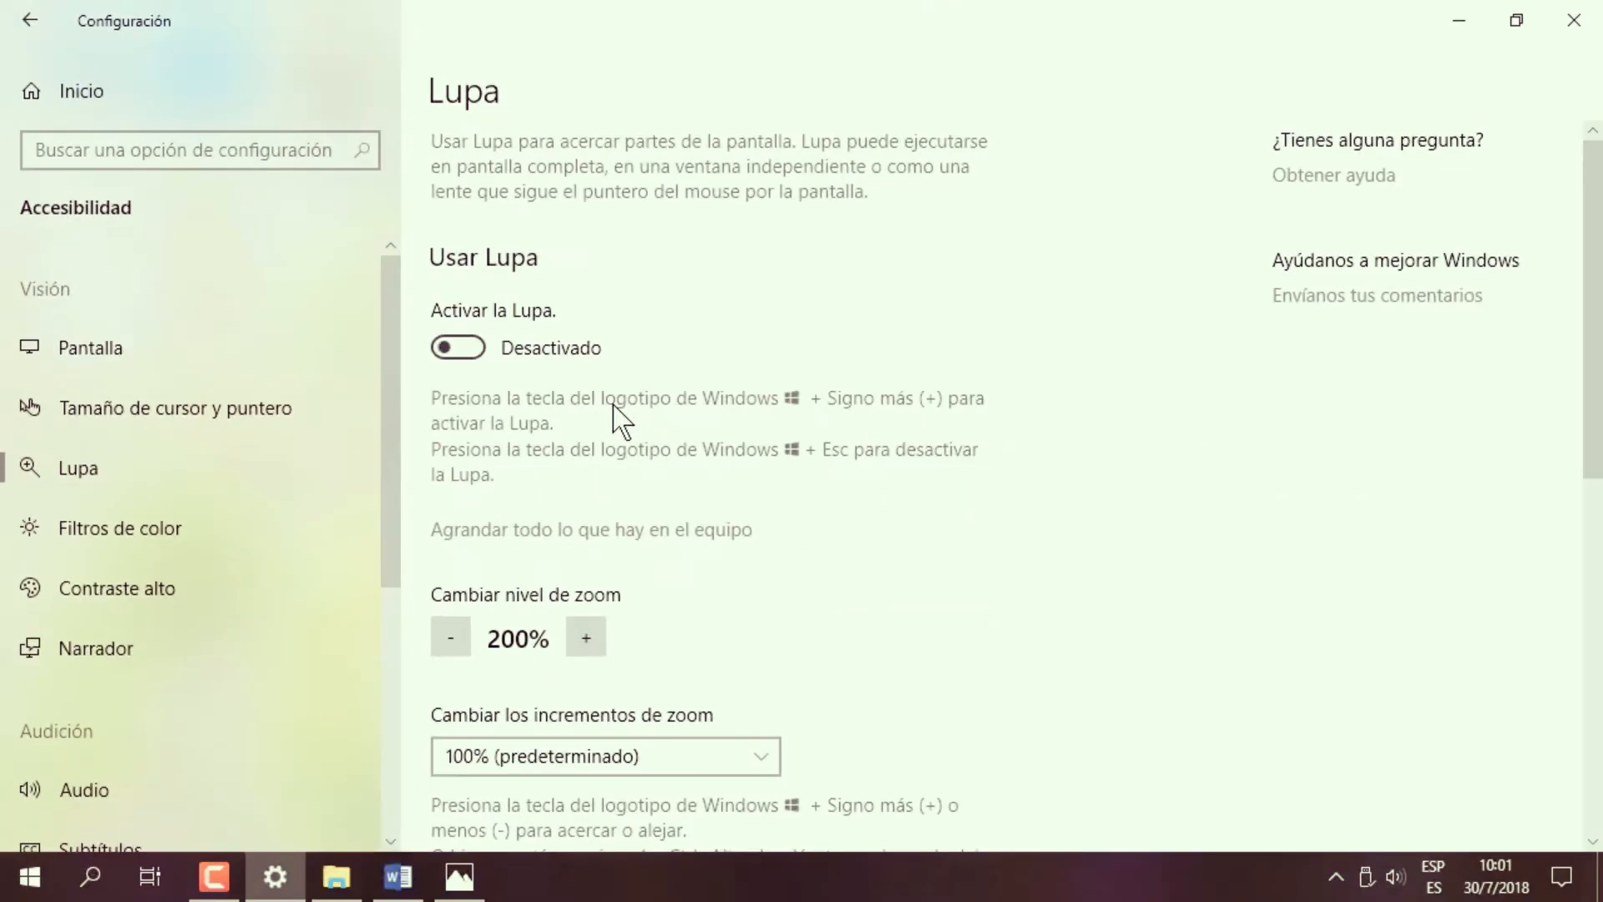
pyautogui.click(466, 351)
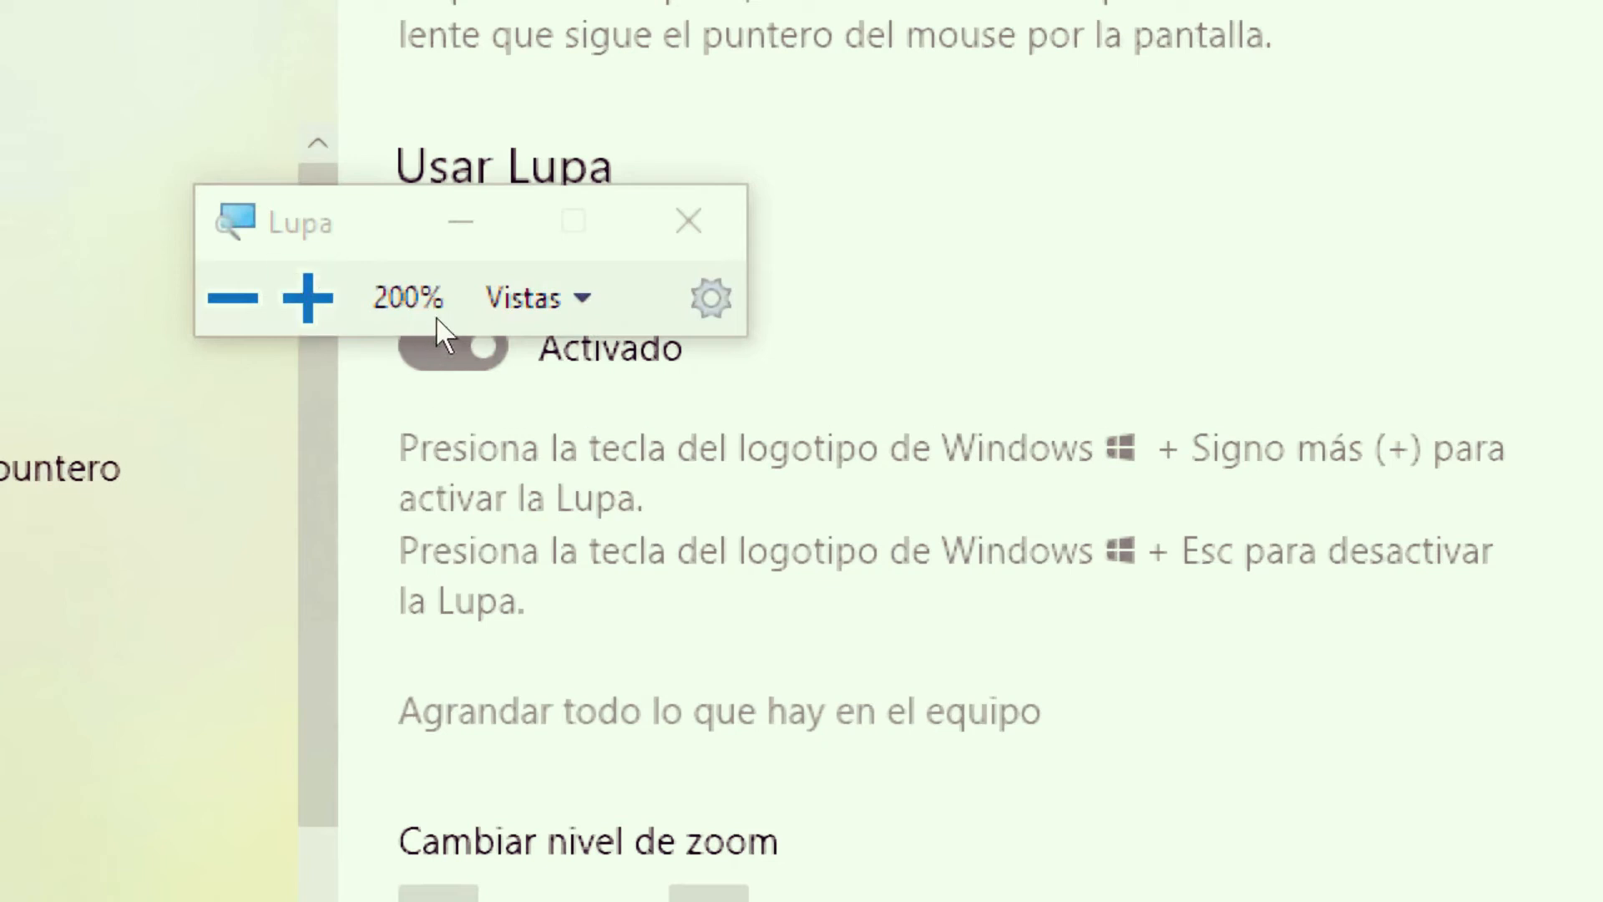
pyautogui.click(372, 324)
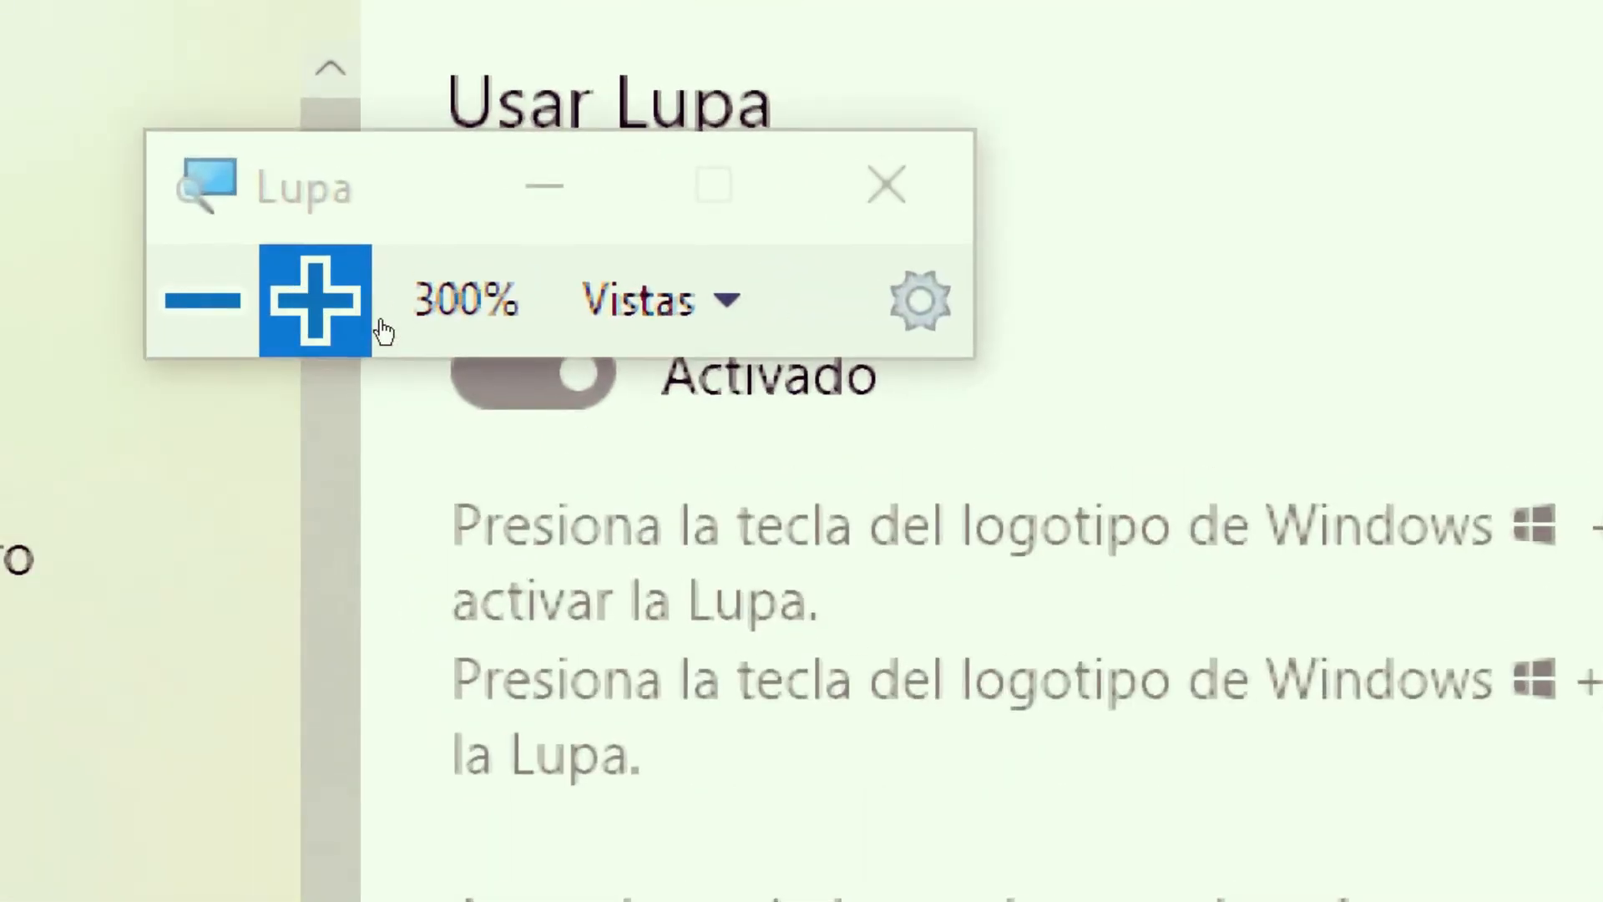
pyautogui.click(367, 326)
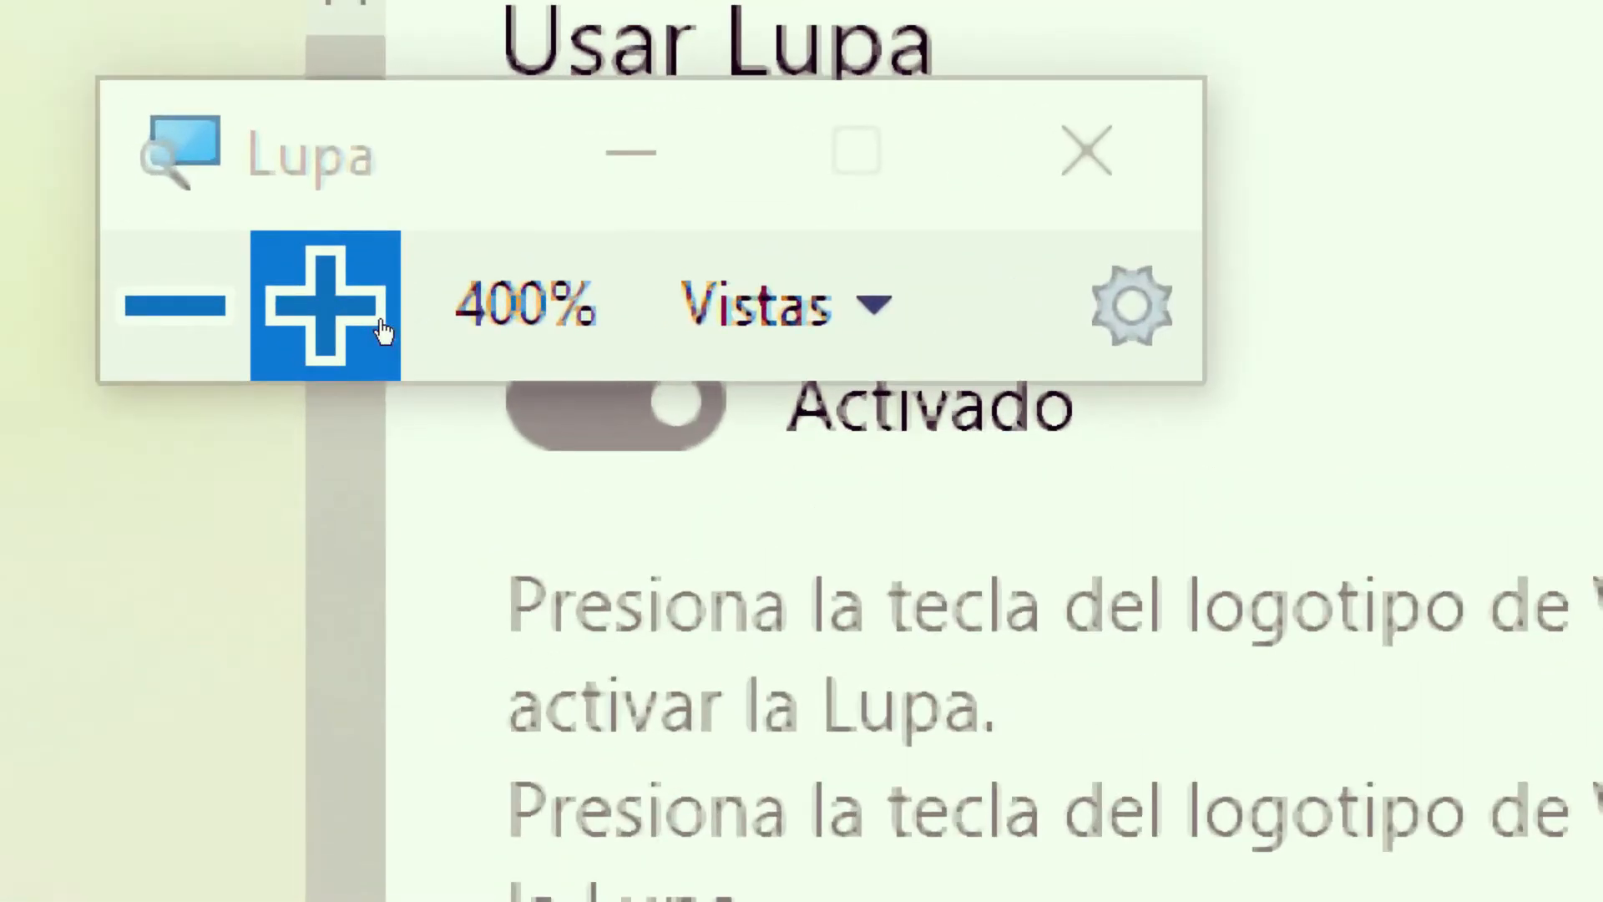
pyautogui.click(382, 332)
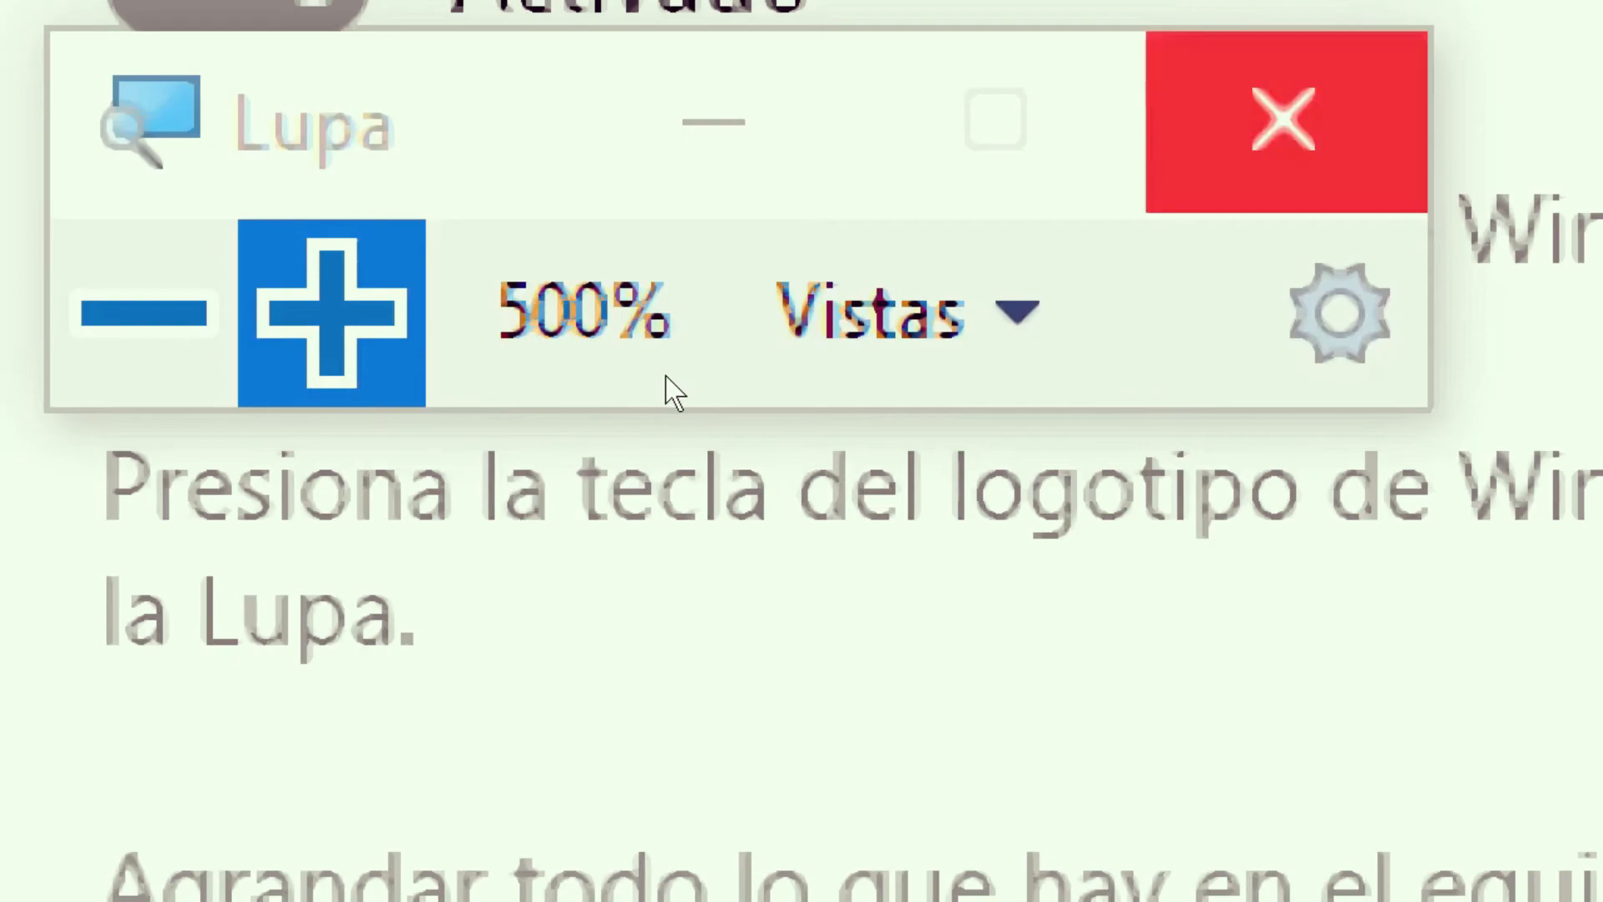
# Turn Lupa off, and switch it on and off once more at the 500% zoom level.
pyautogui.click(1284, 119)
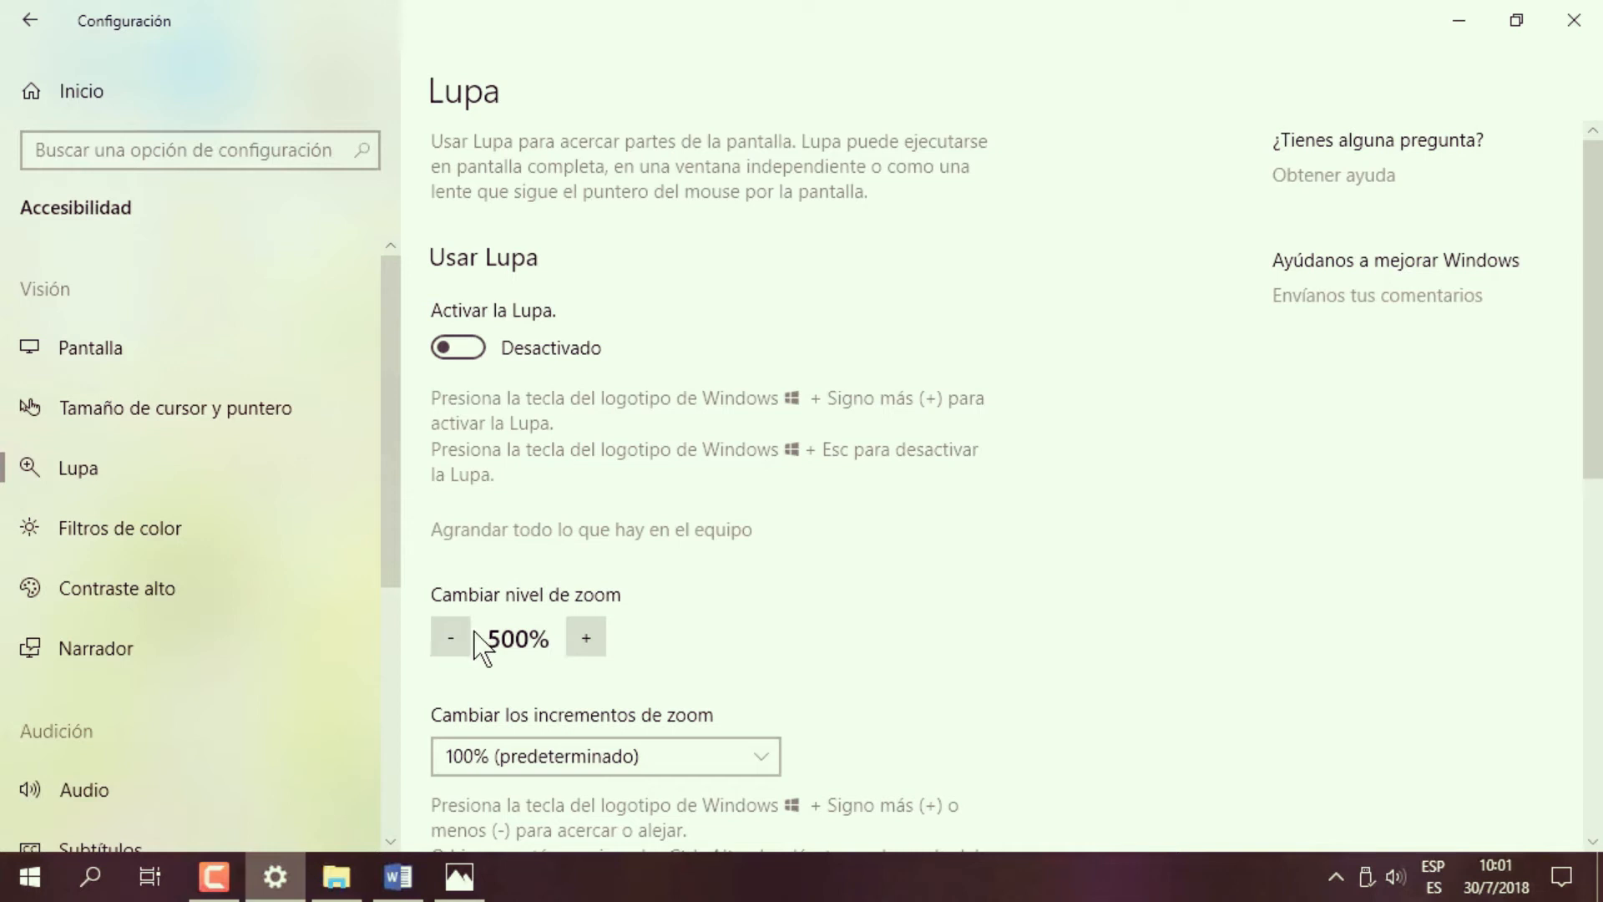
pyautogui.click(461, 348)
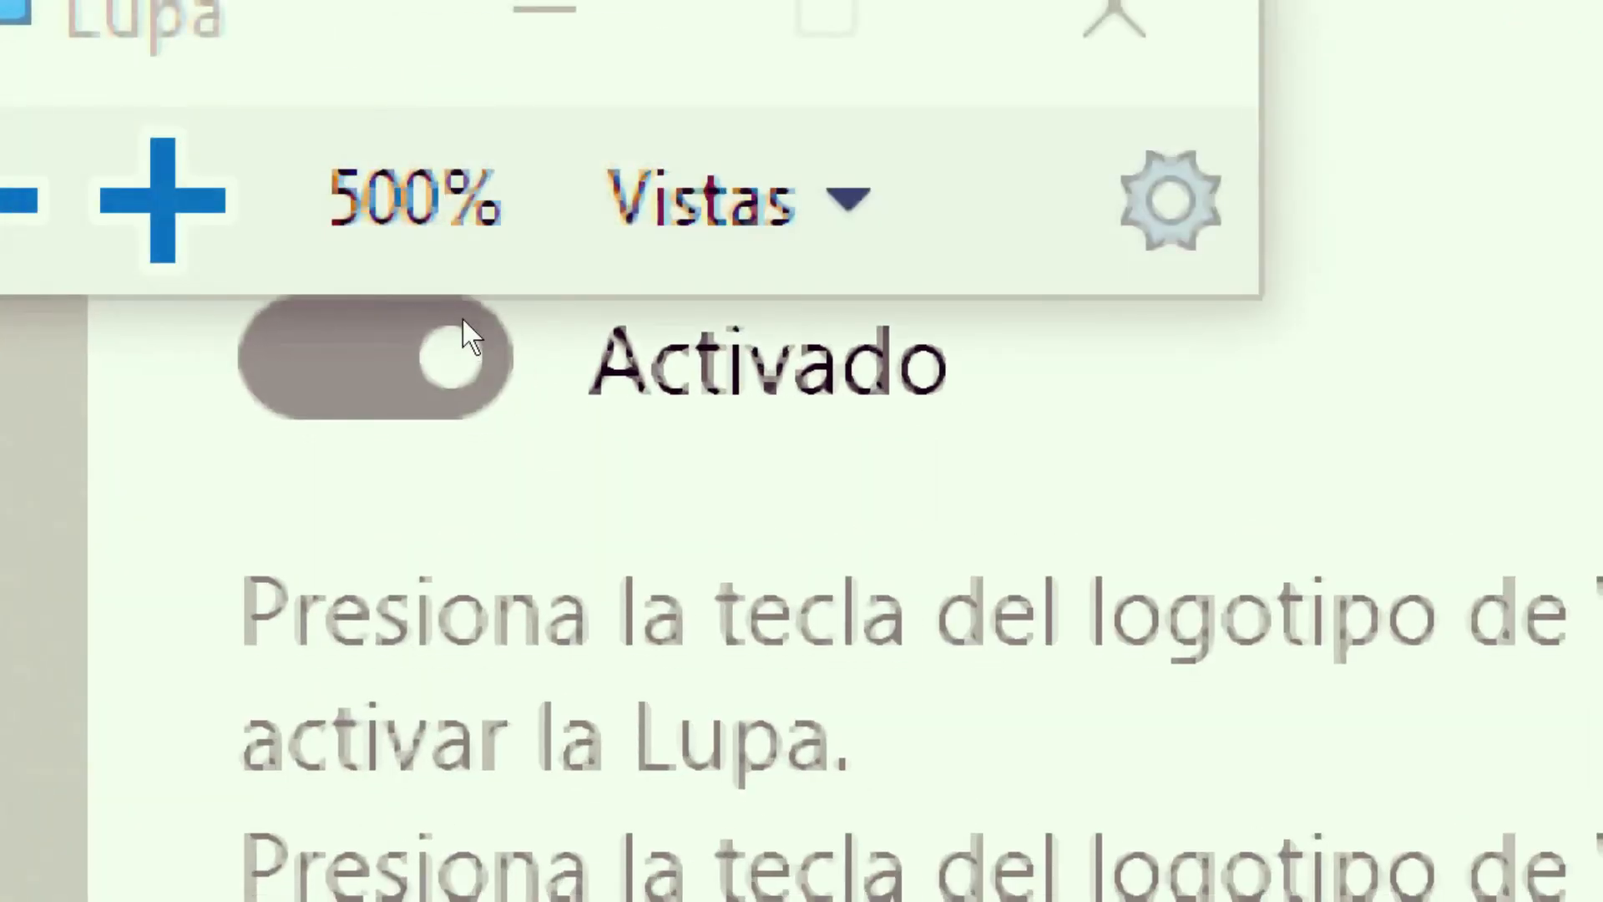
pyautogui.click(1115, 16)
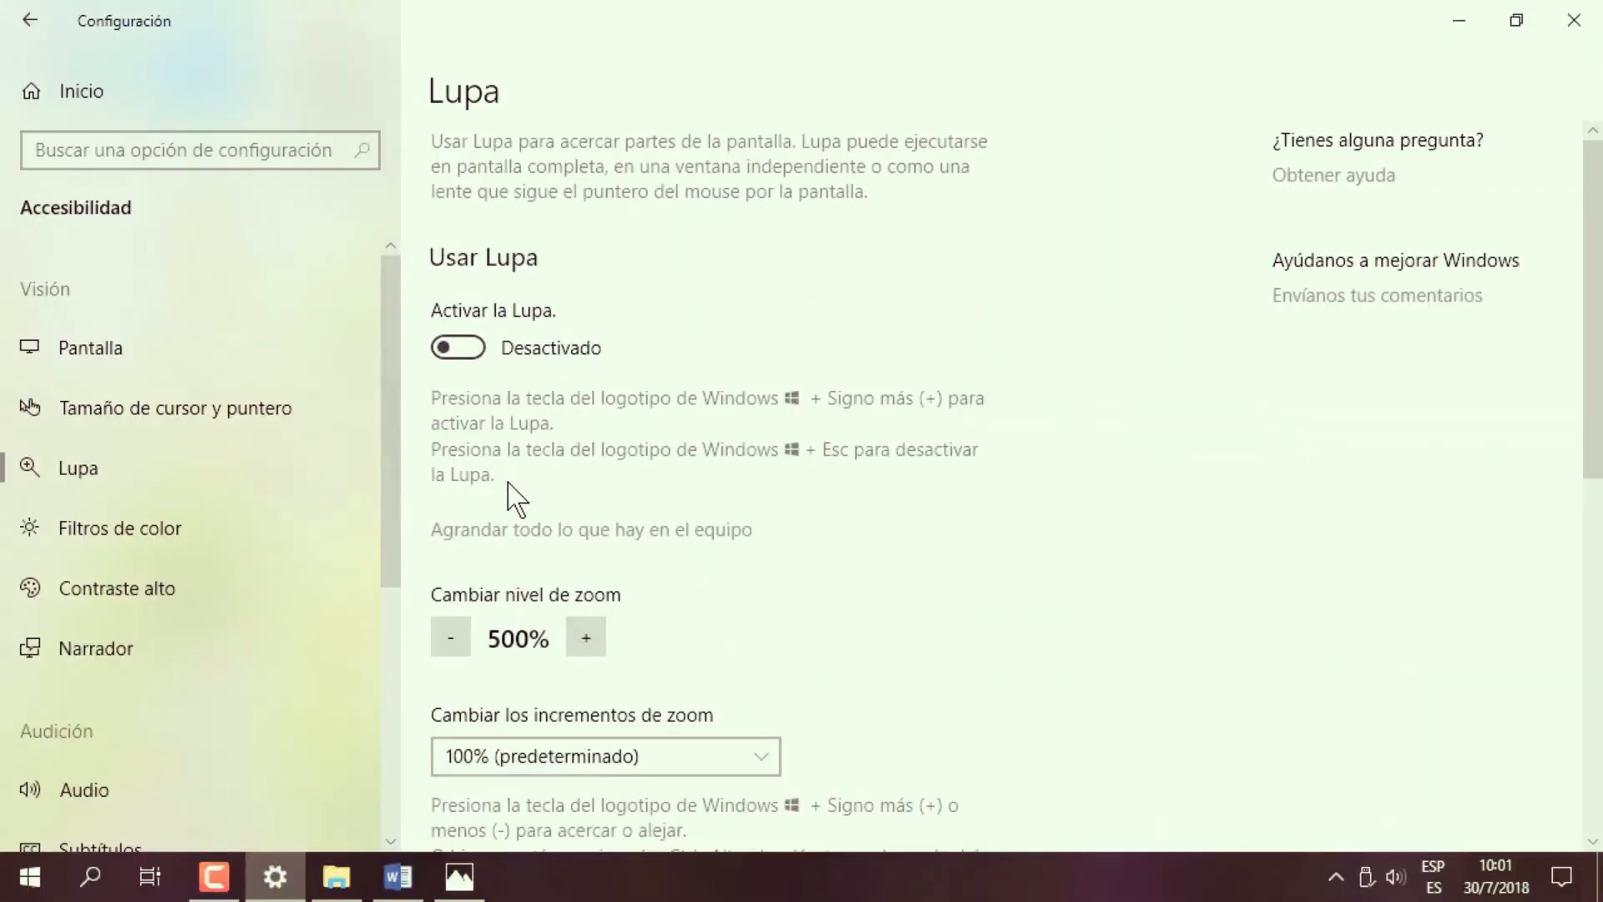
# Set the Lupa zoom level to 200%, turn Lupa on to preview it, and close it.
pyautogui.click(454, 628)
pyautogui.click(454, 628)
pyautogui.click(459, 641)
pyautogui.click(458, 643)
pyautogui.click(585, 637)
pyautogui.click(473, 352)
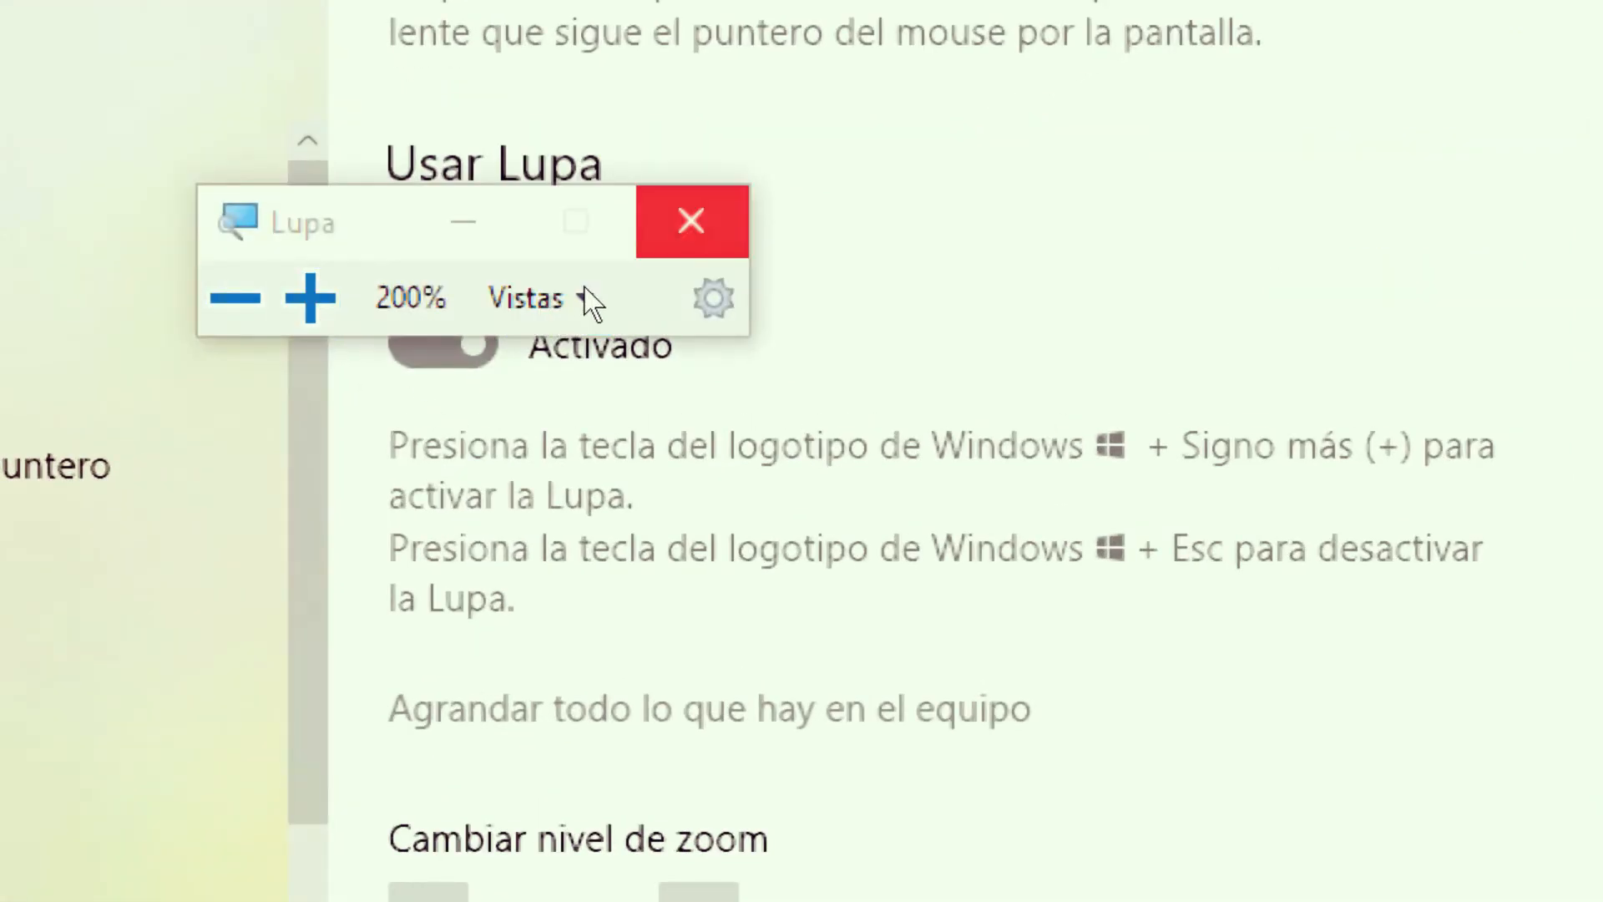
pyautogui.click(690, 219)
# Set the Lupa zoom increments to 50%.
pyautogui.scroll(-6, 910, 664)
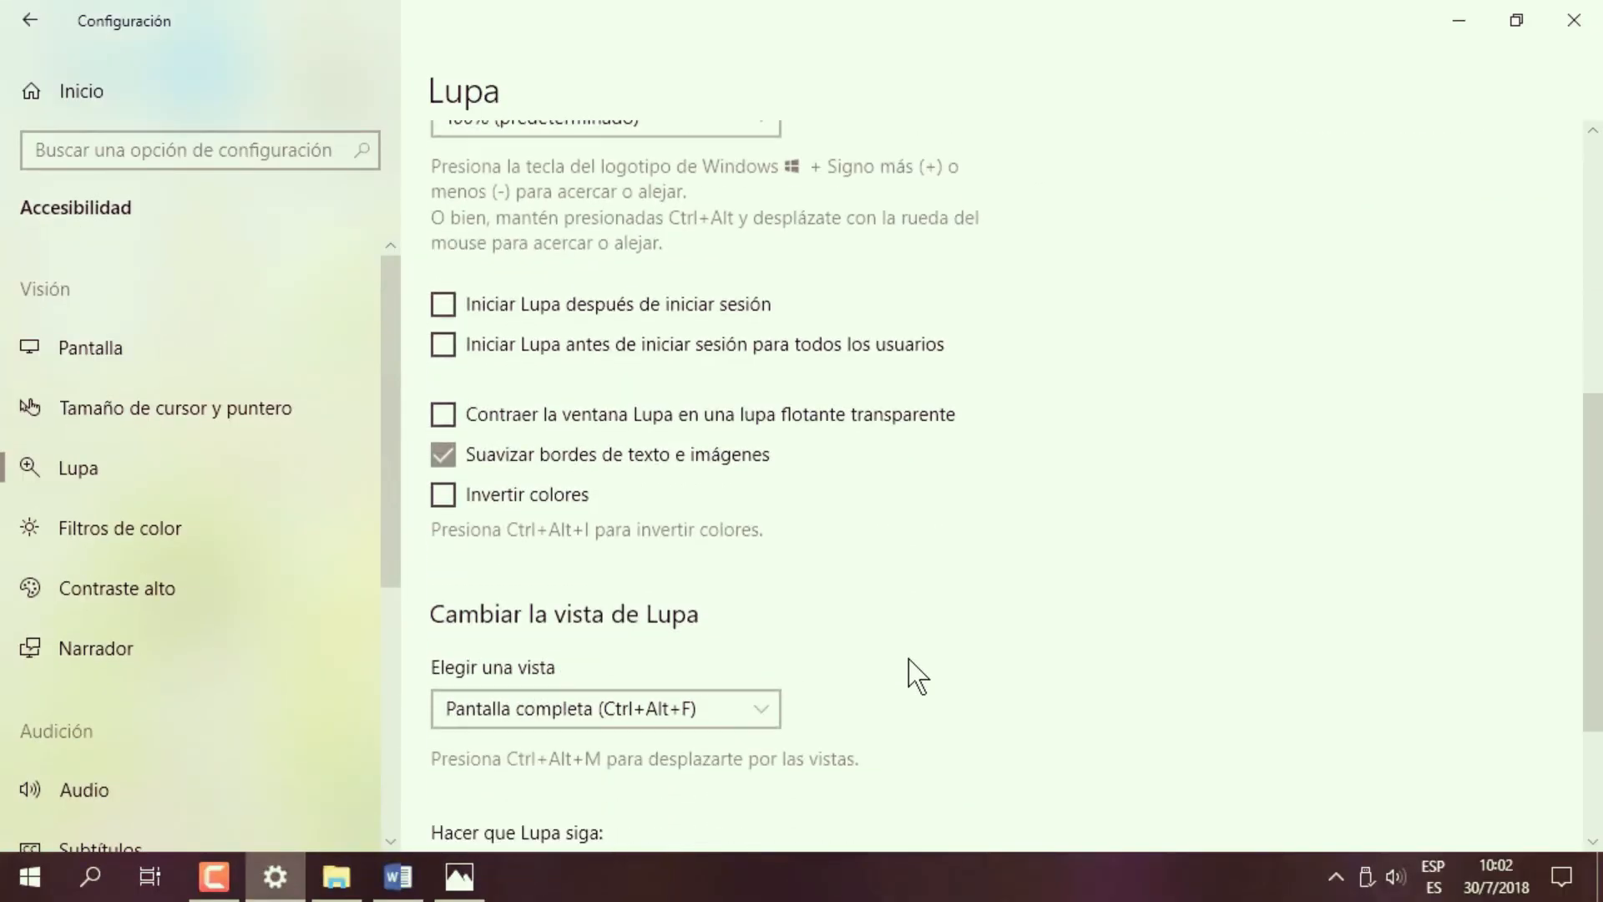
pyautogui.moveTo(1599, 632); pyautogui.dragTo(1591, 576)
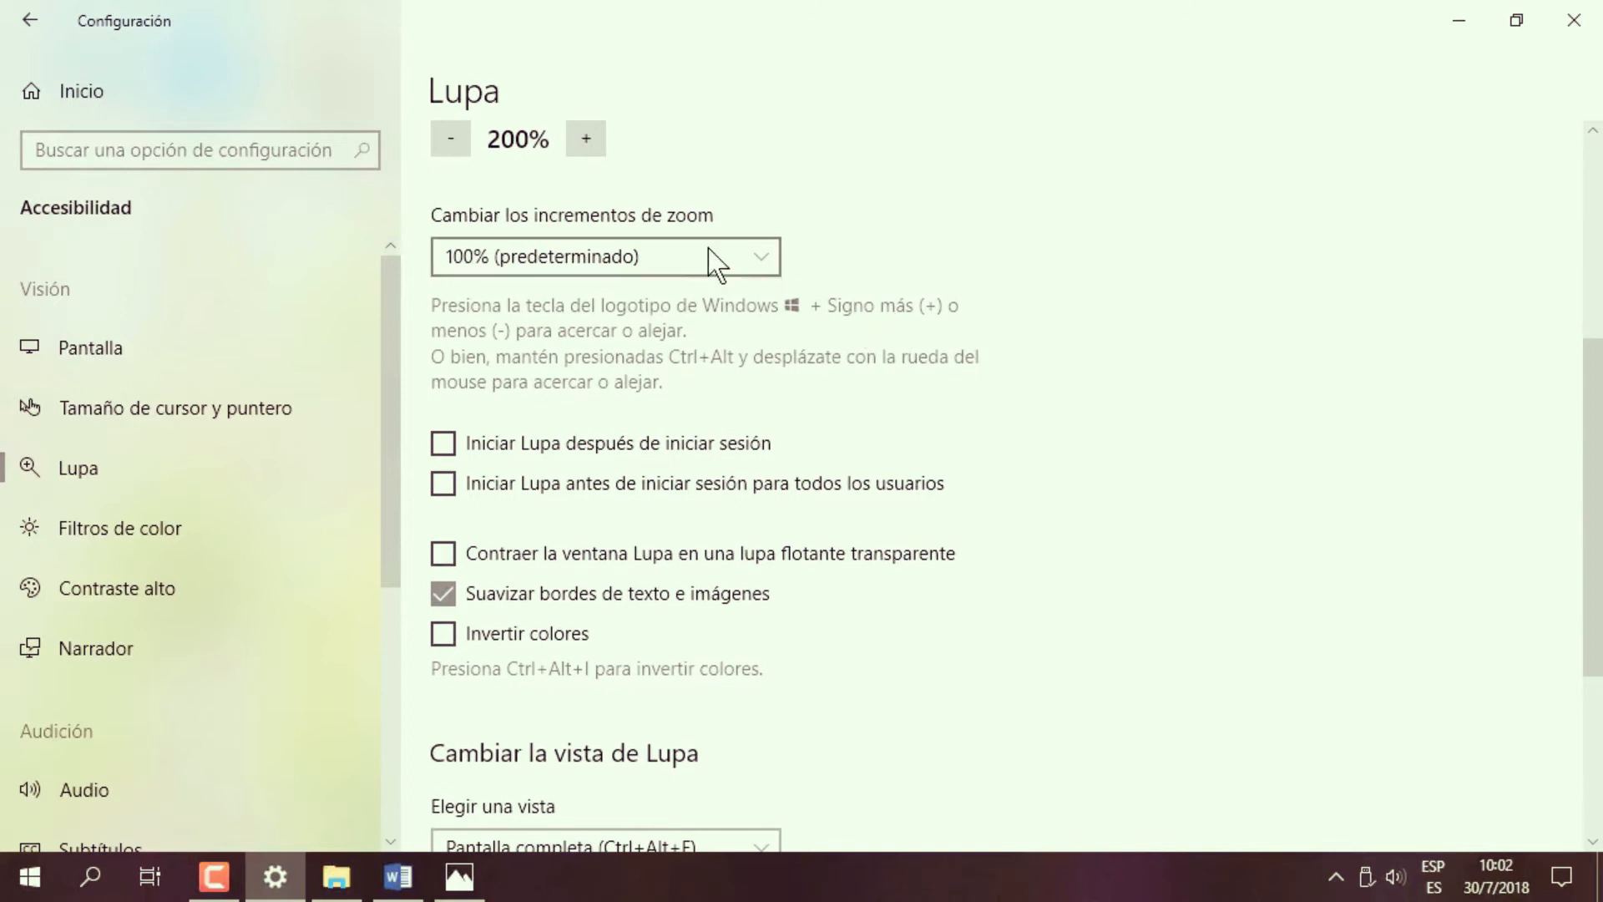
pyautogui.click(659, 248)
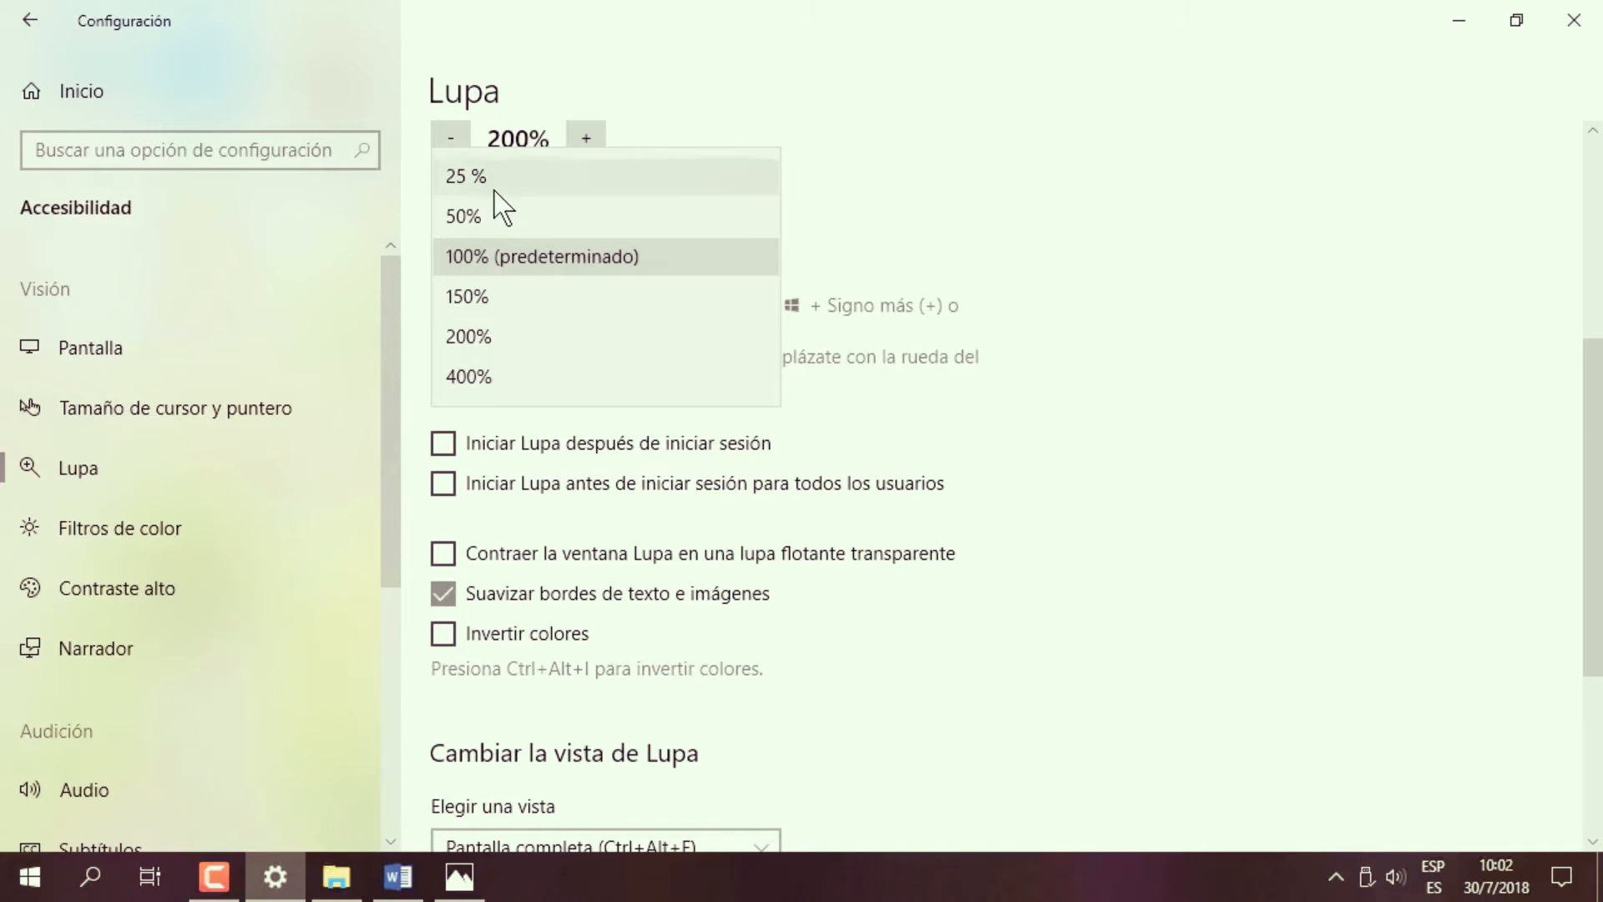
pyautogui.click(483, 219)
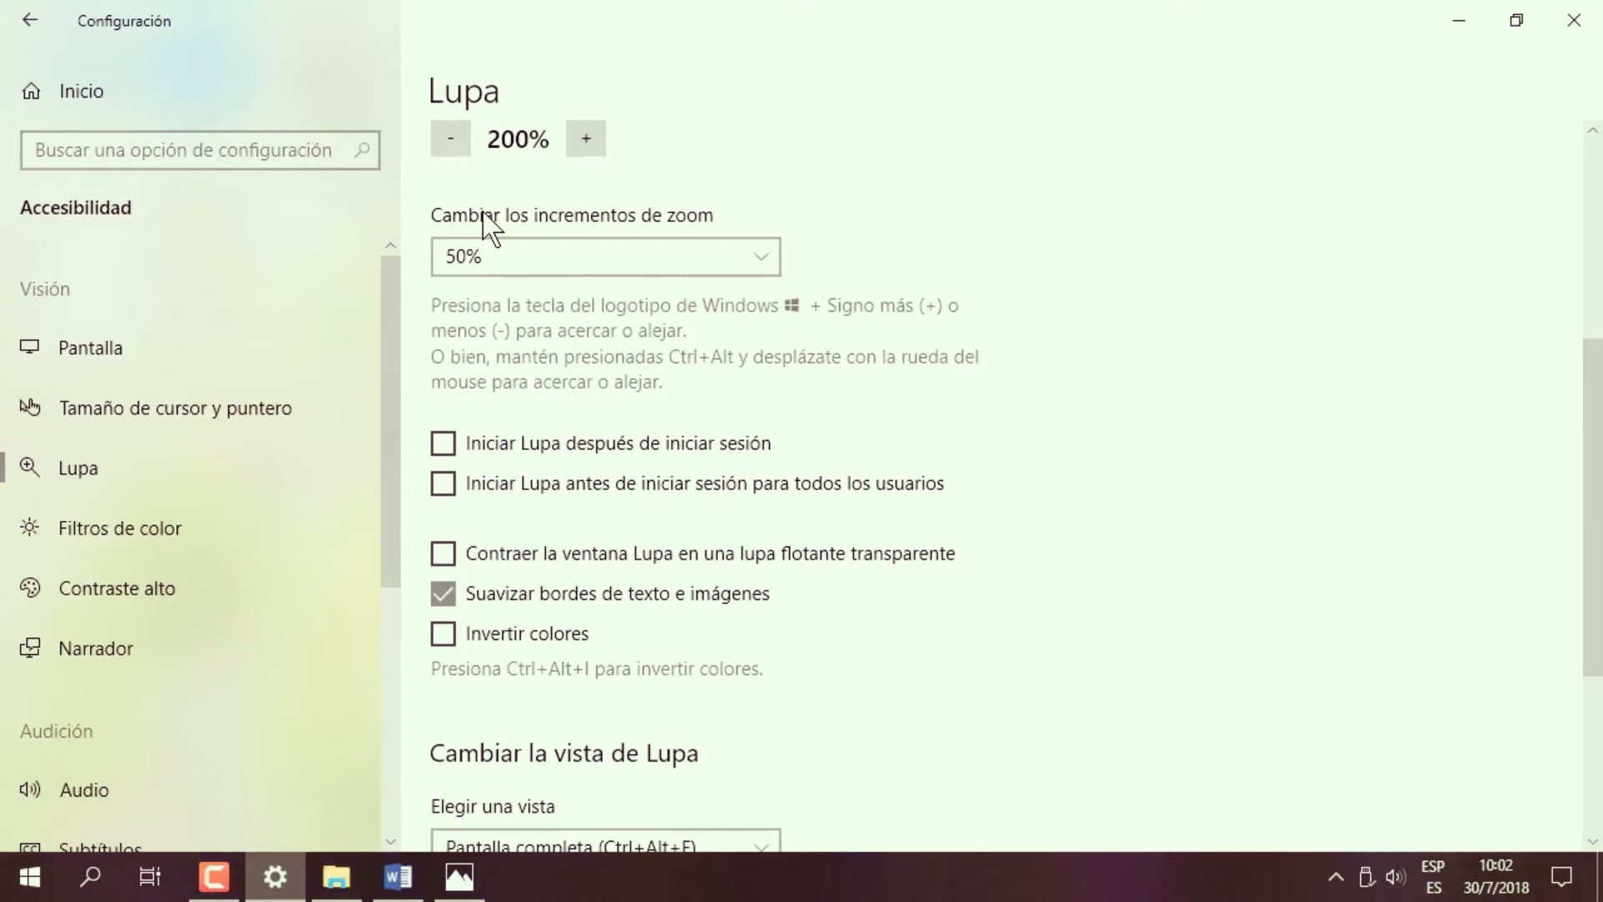
# Turn Lupa on, raise its zoom to 500% in 50% increments, and turn it off.
pyautogui.scroll(5, 1094, 380)
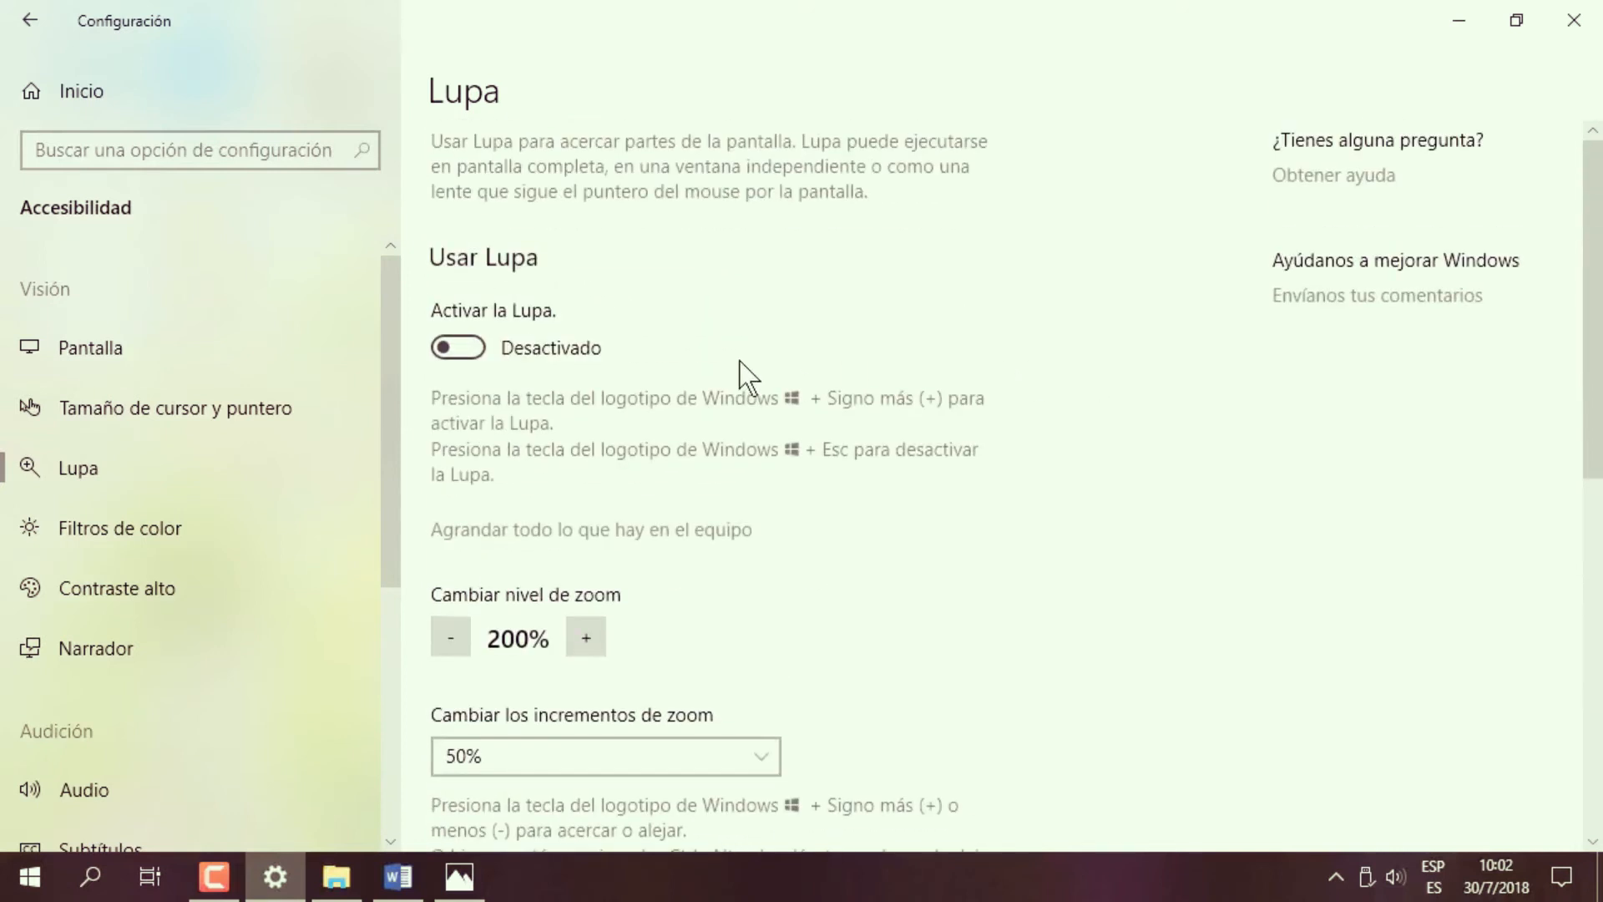
pyautogui.click(472, 350)
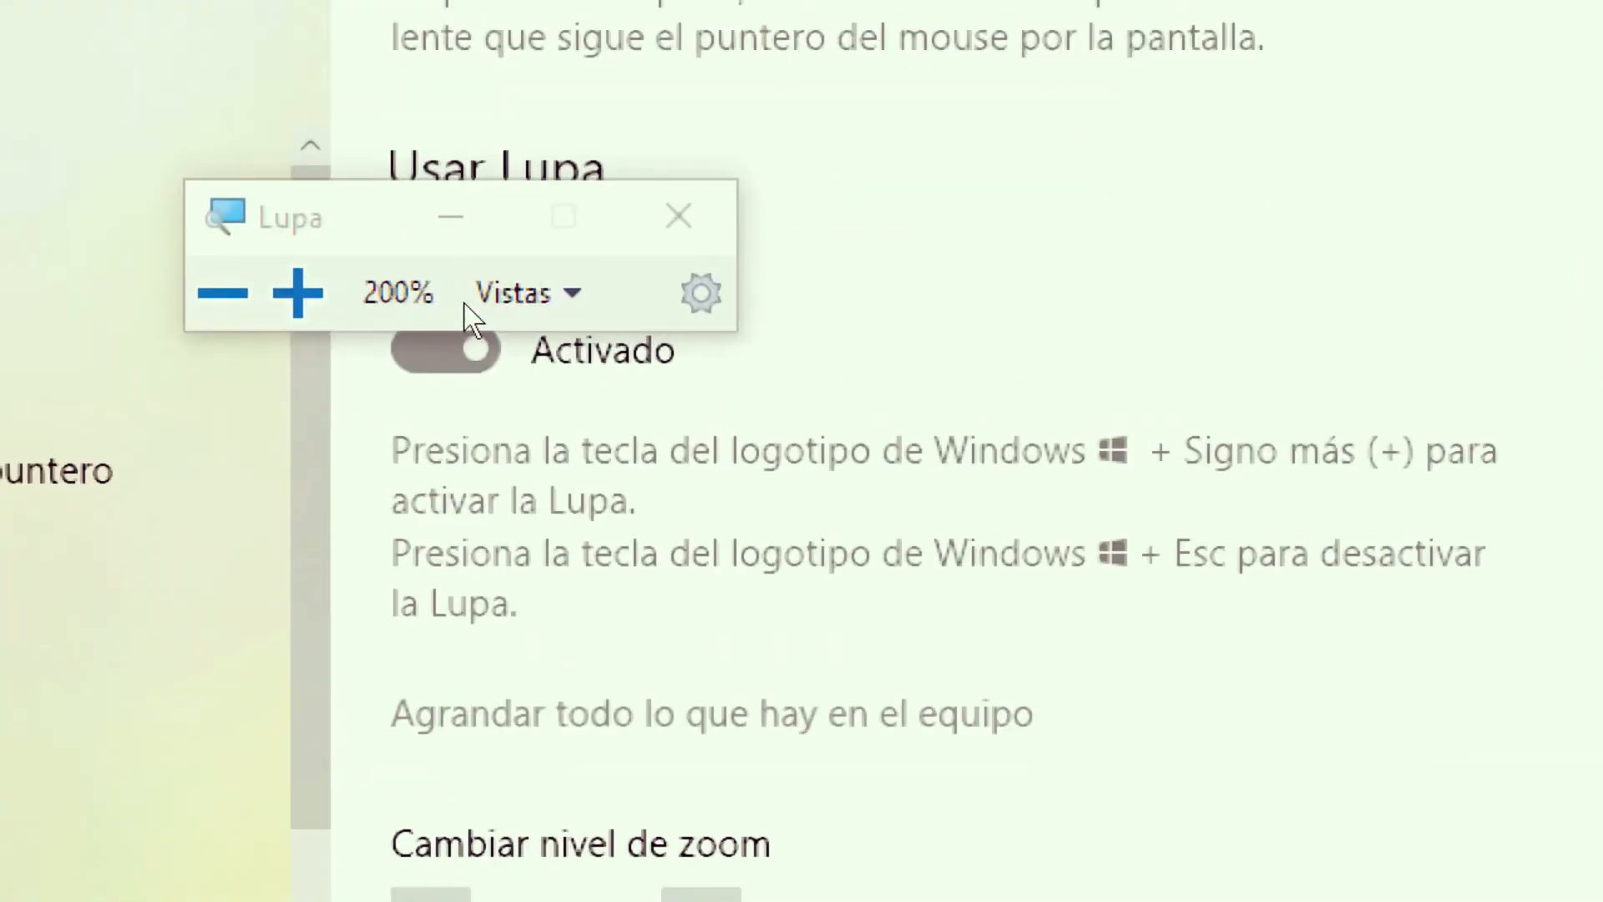
pyautogui.click(307, 301)
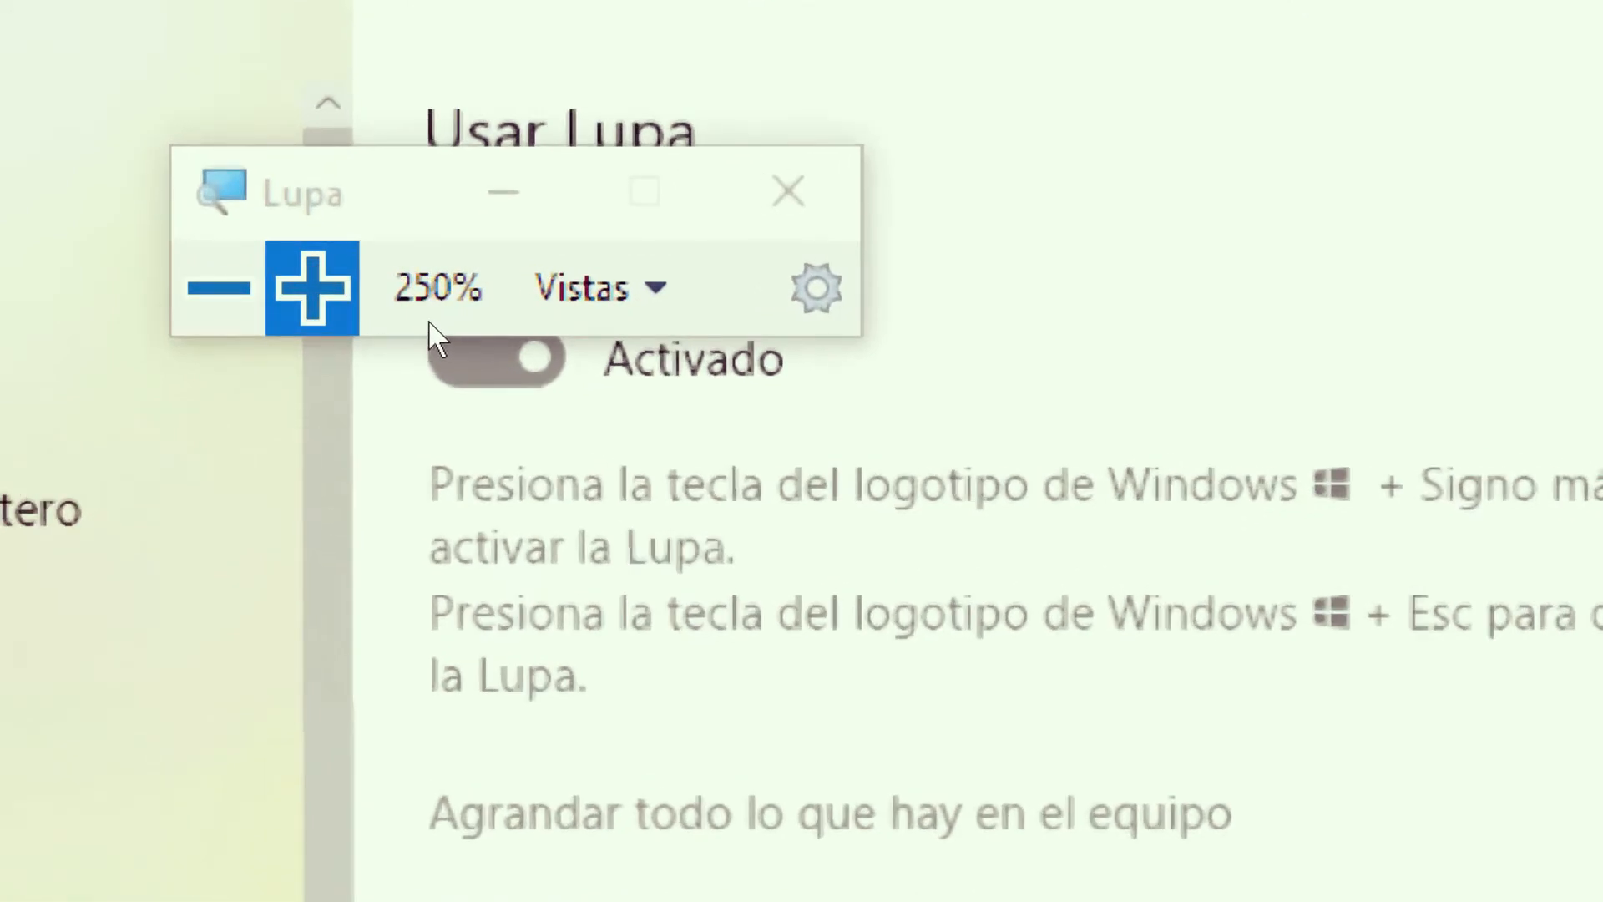
pyautogui.press('super+plus')
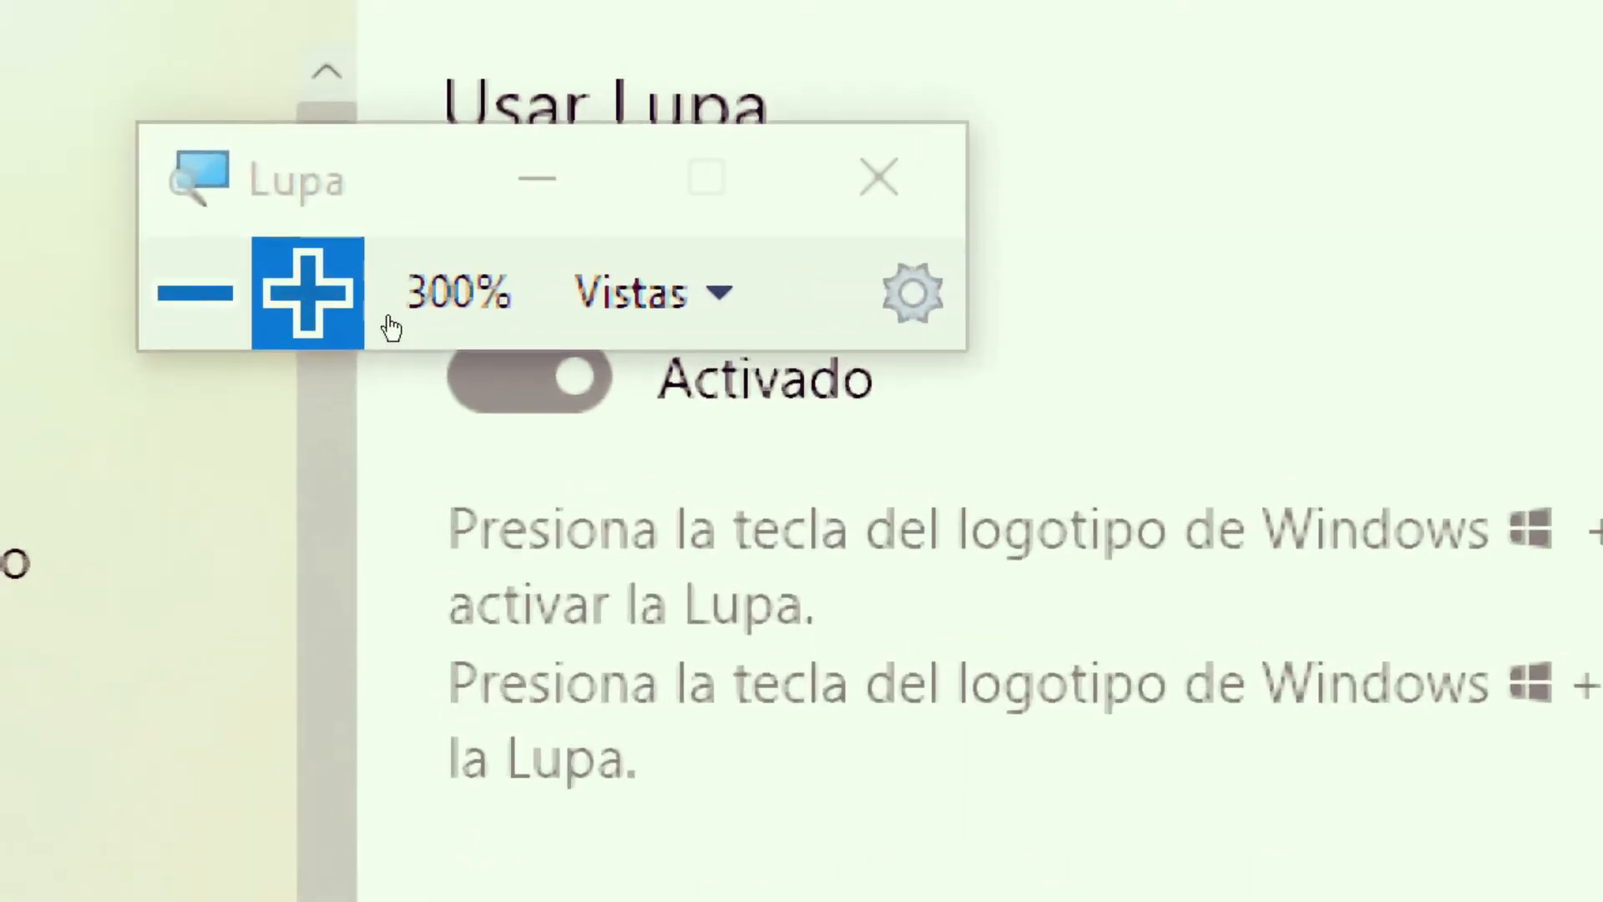
pyautogui.press('super+plus')
pyautogui.press('super+plus')
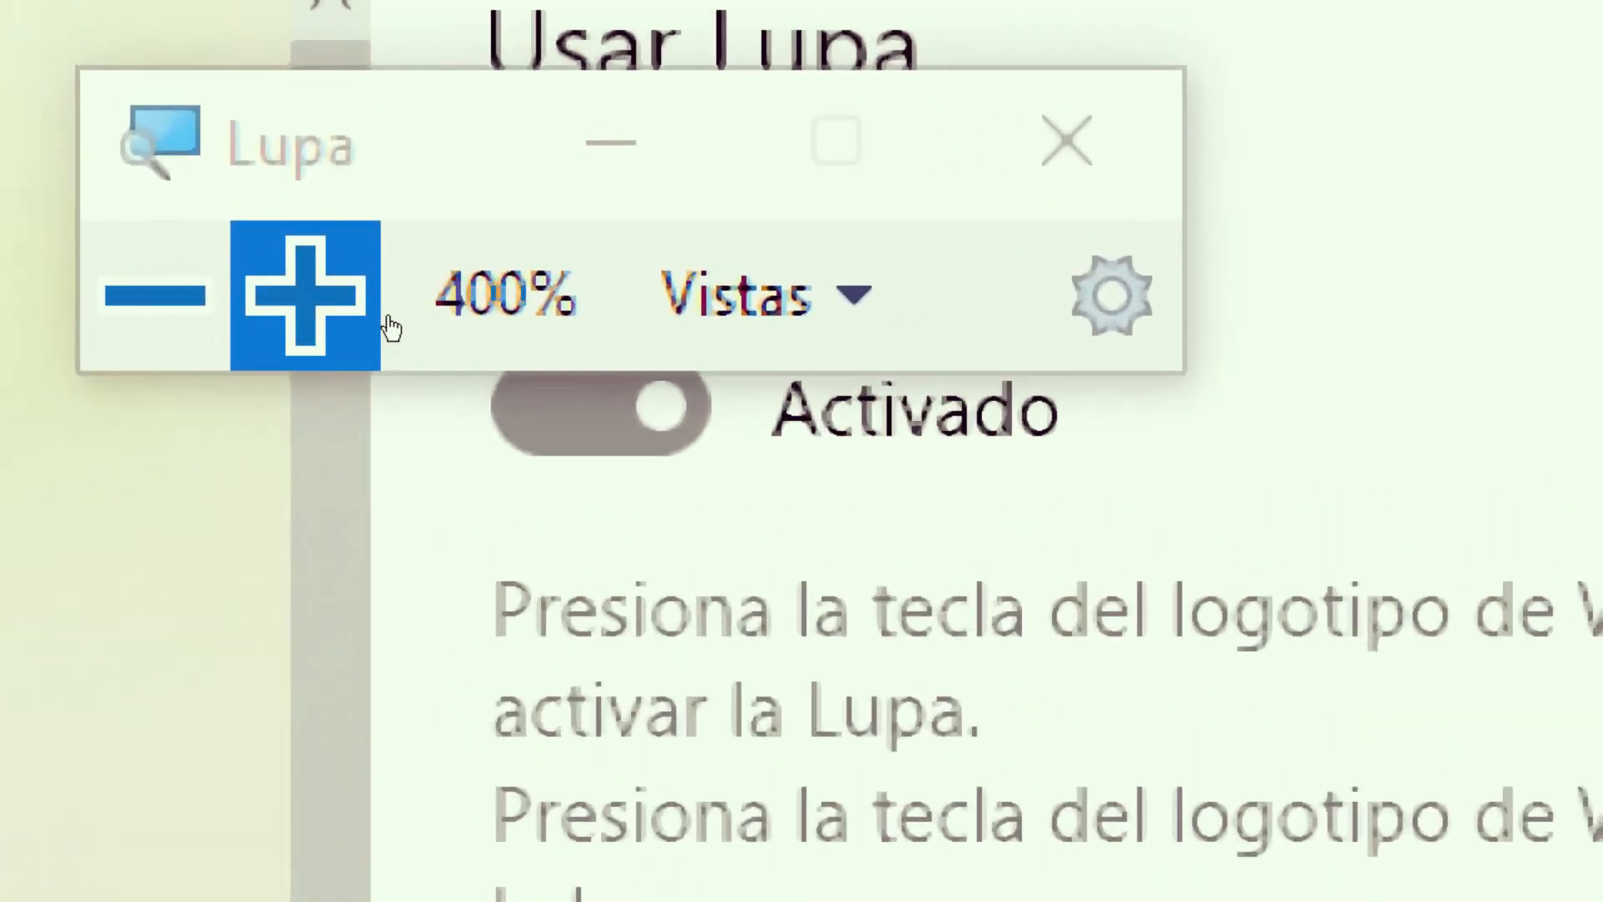
pyautogui.press('super+plus')
pyautogui.press('super+plus')
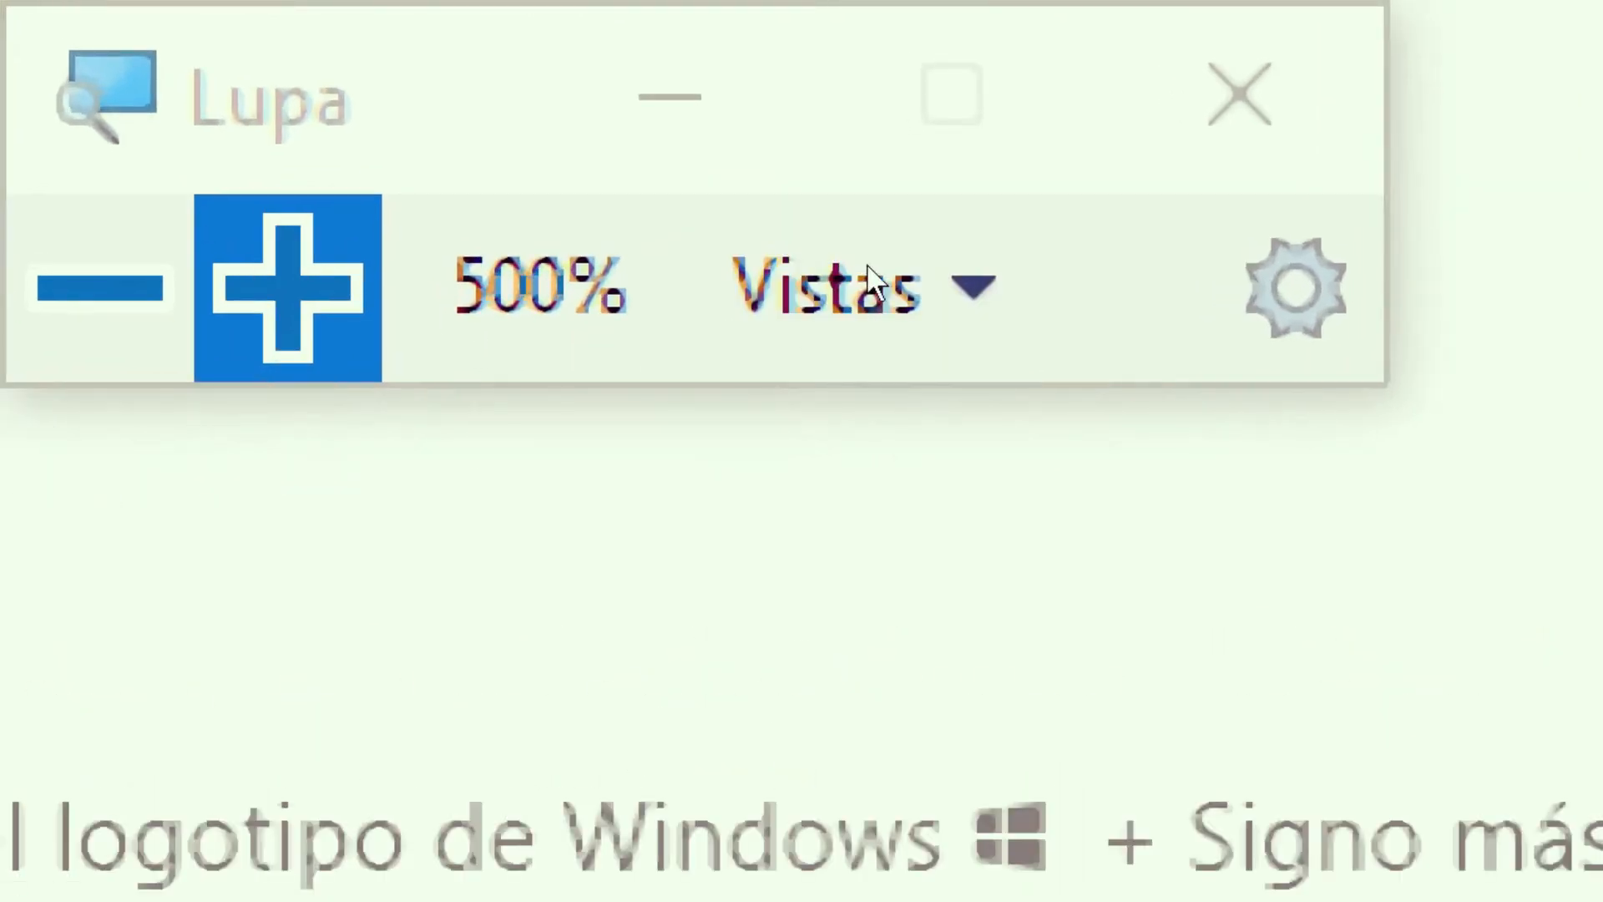
pyautogui.press('super+Escape')
# Lower the Lupa zoom level to 200% in its settings.
pyautogui.scroll(-7, 668, 568)
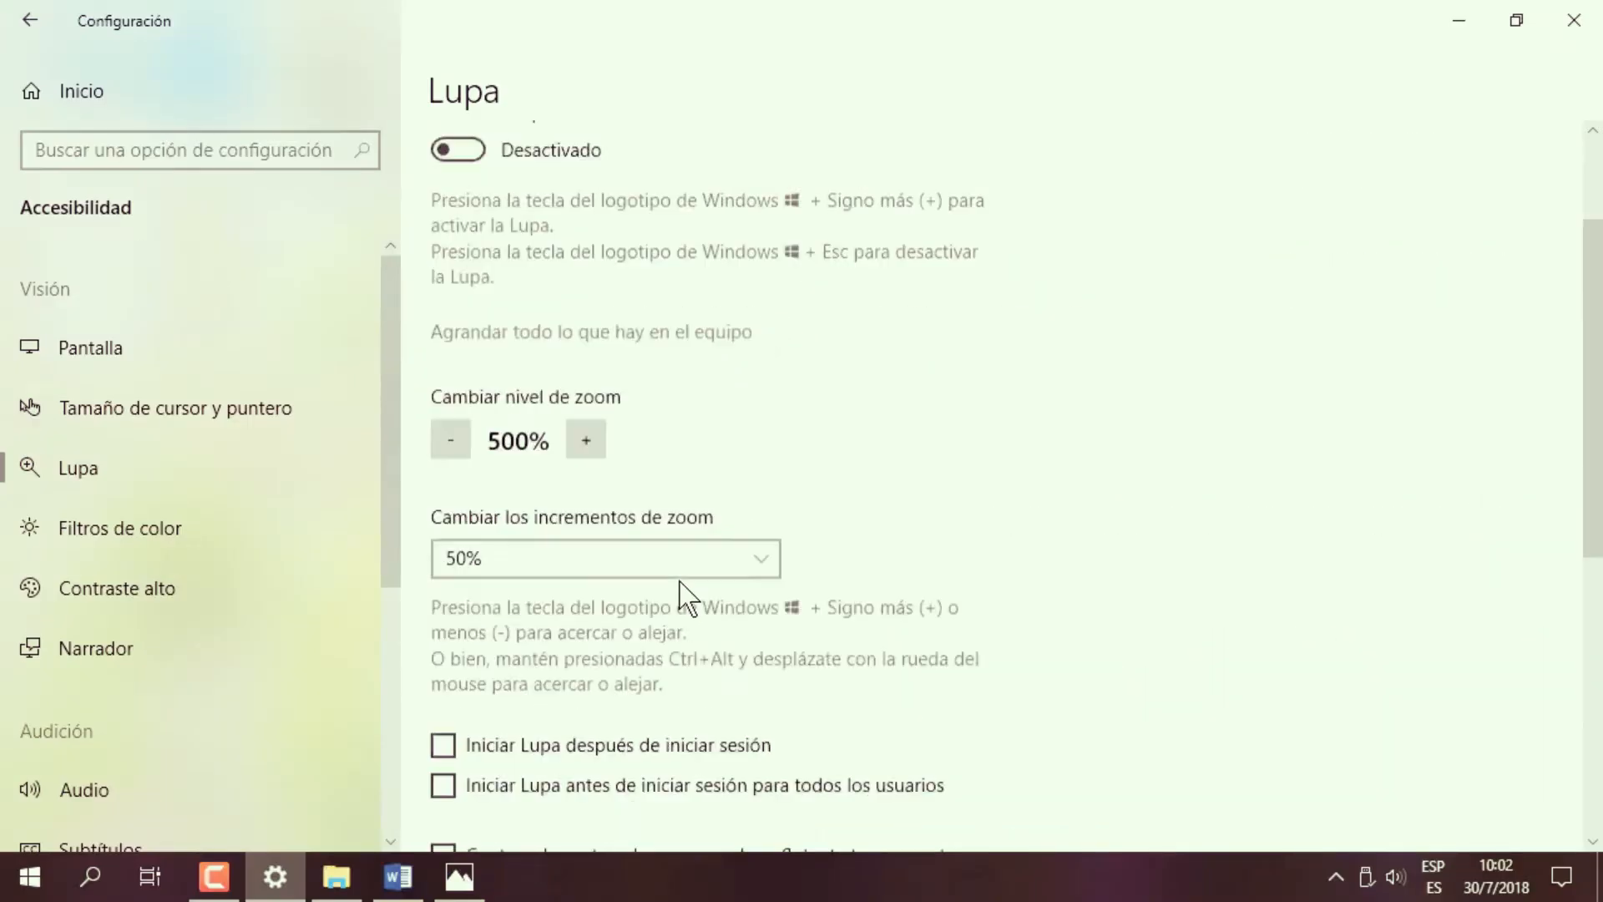
pyautogui.scroll(2, 839, 373)
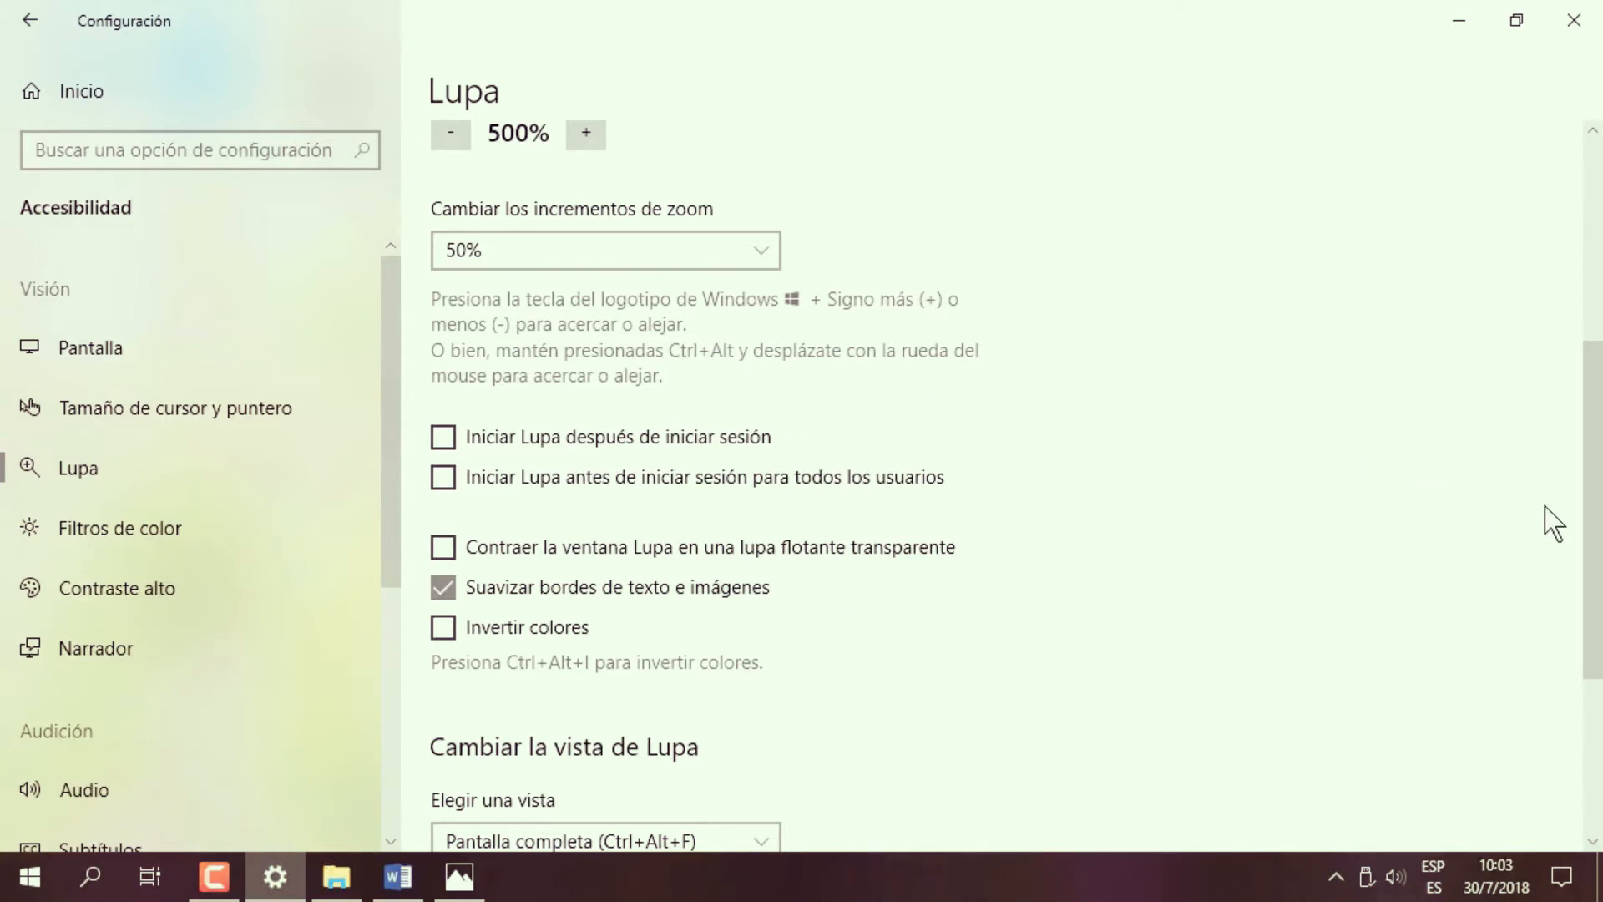
pyautogui.scroll(5, 1589, 522)
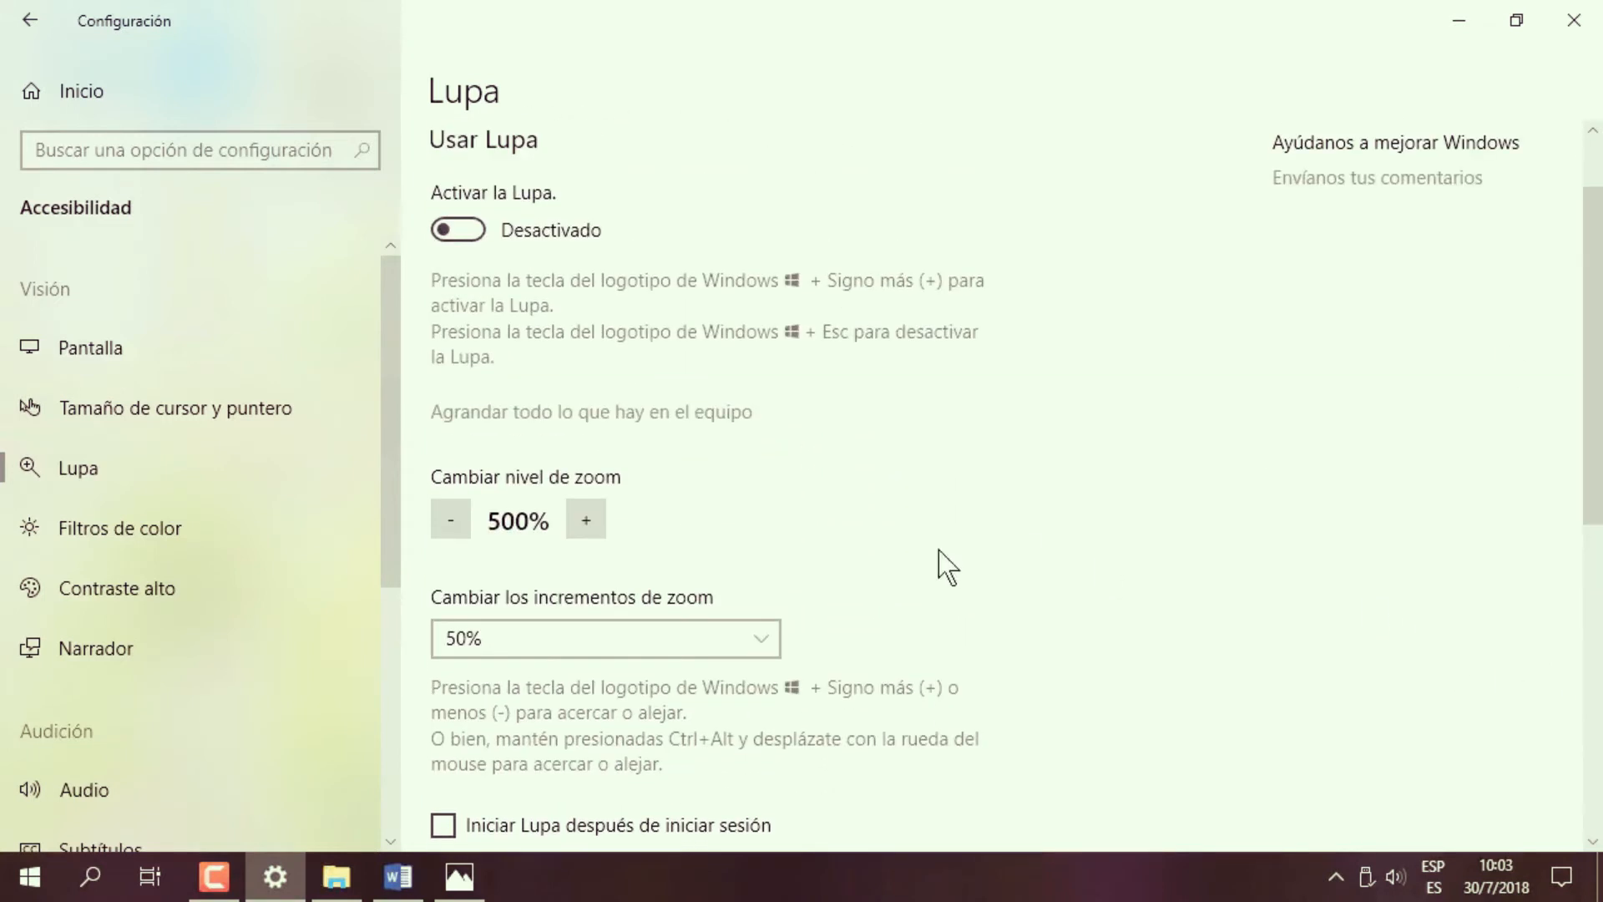
pyautogui.click(451, 524)
pyautogui.click(451, 524)
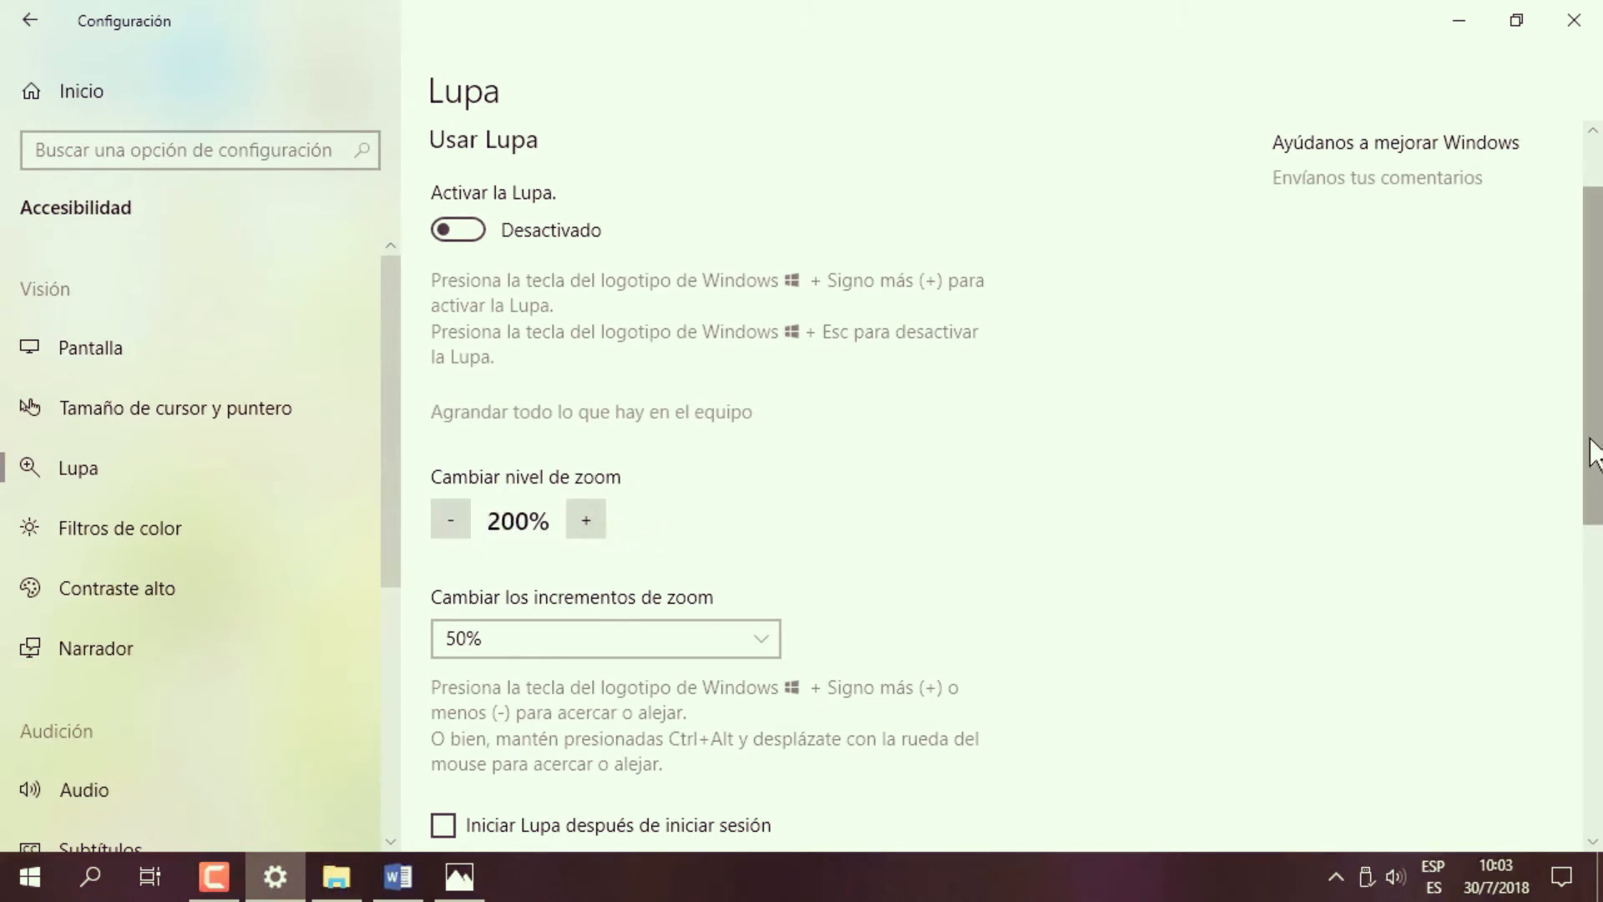
# Examine the options for starting Lupa around sign-in, briefly minimizing Settings to show the desktop.
pyautogui.scroll(-3, 1593, 451)
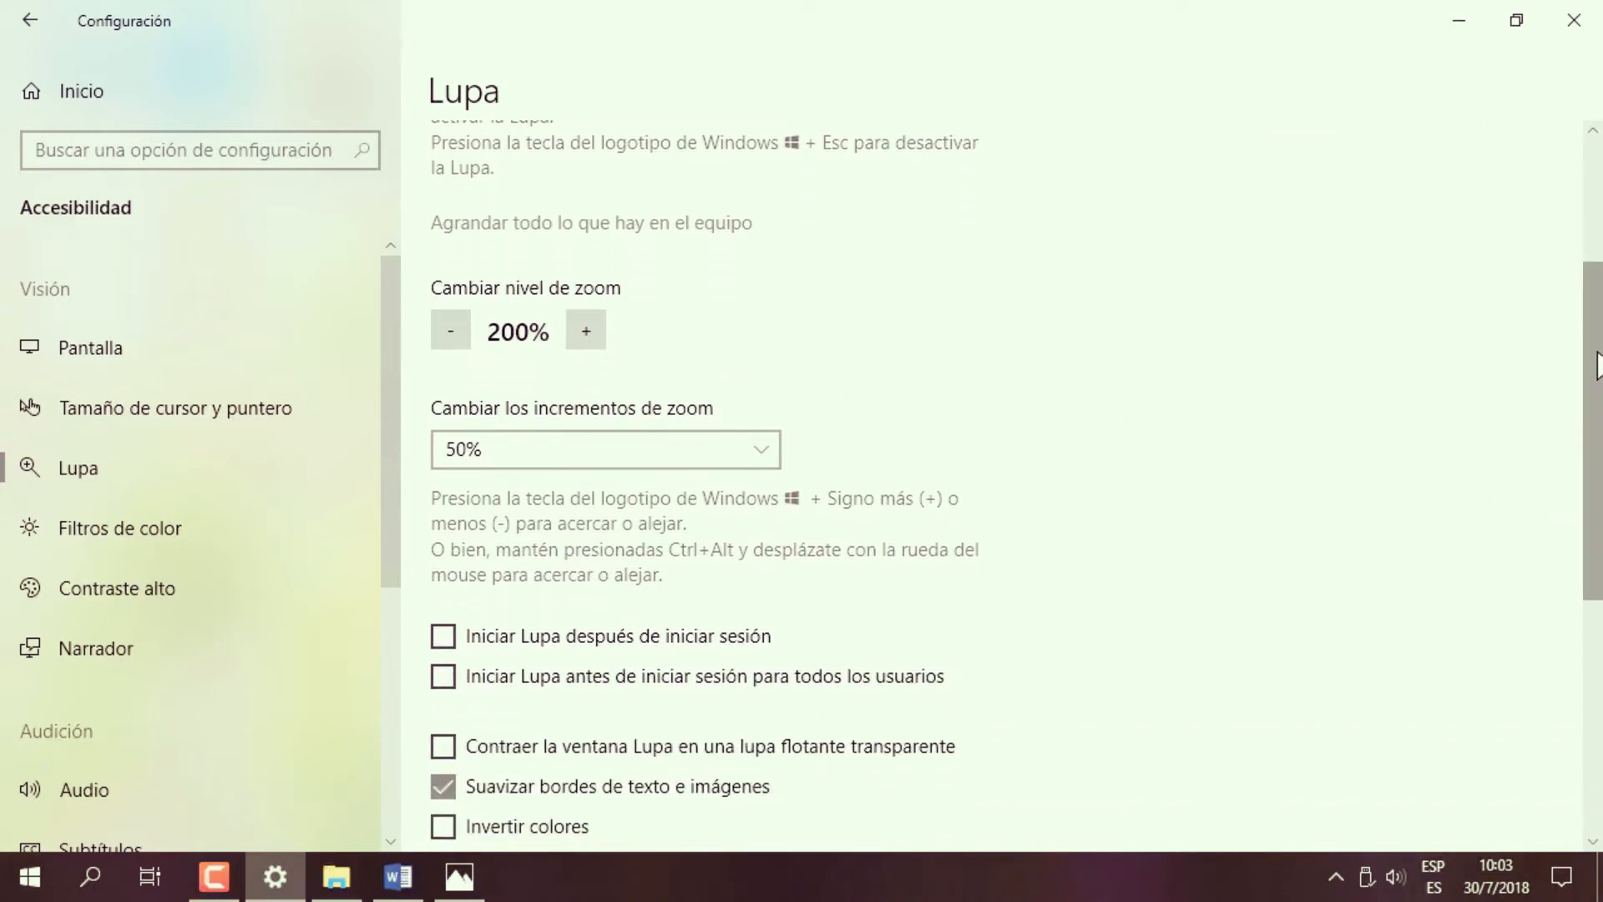
pyautogui.scroll(-3, 1331, 459)
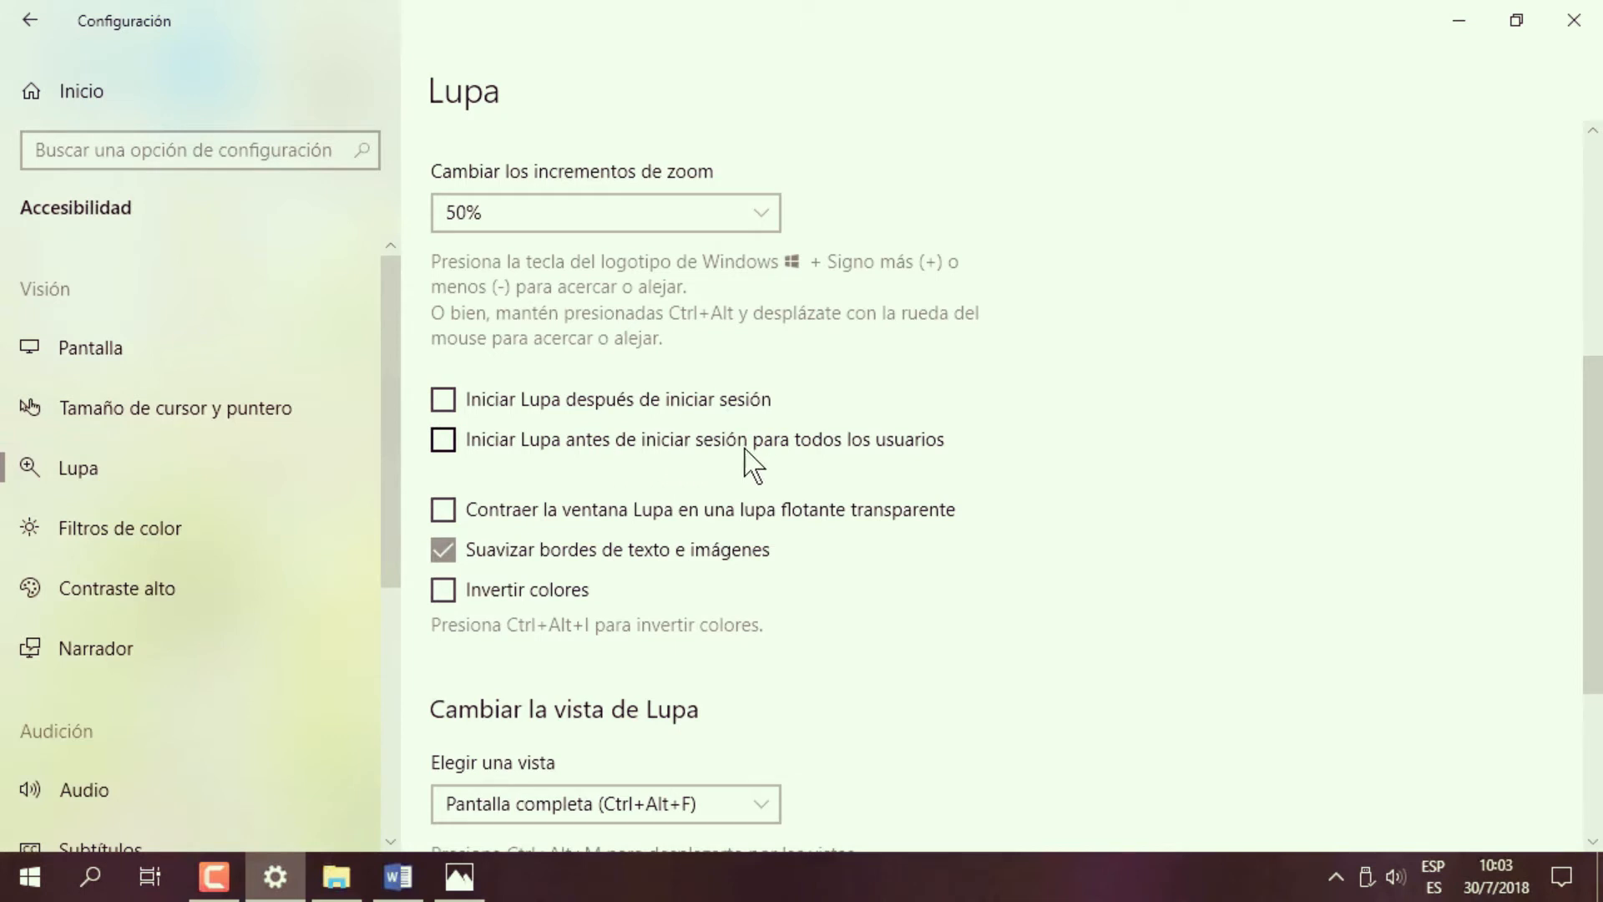
pyautogui.press('super')
pyautogui.click(1459, 20)
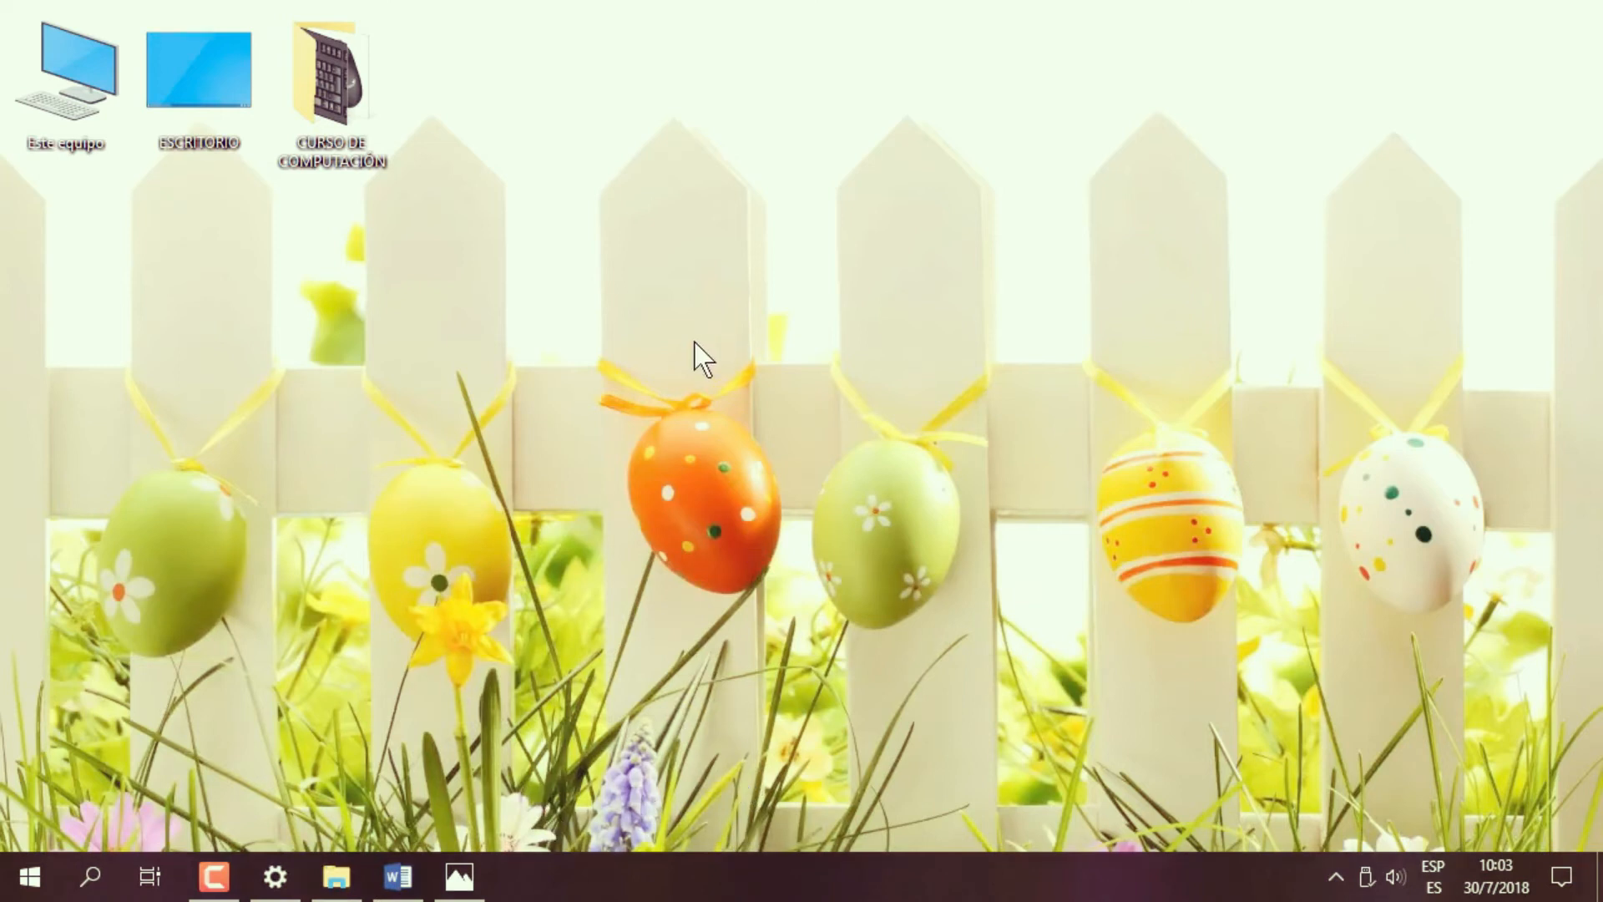
pyautogui.click(275, 877)
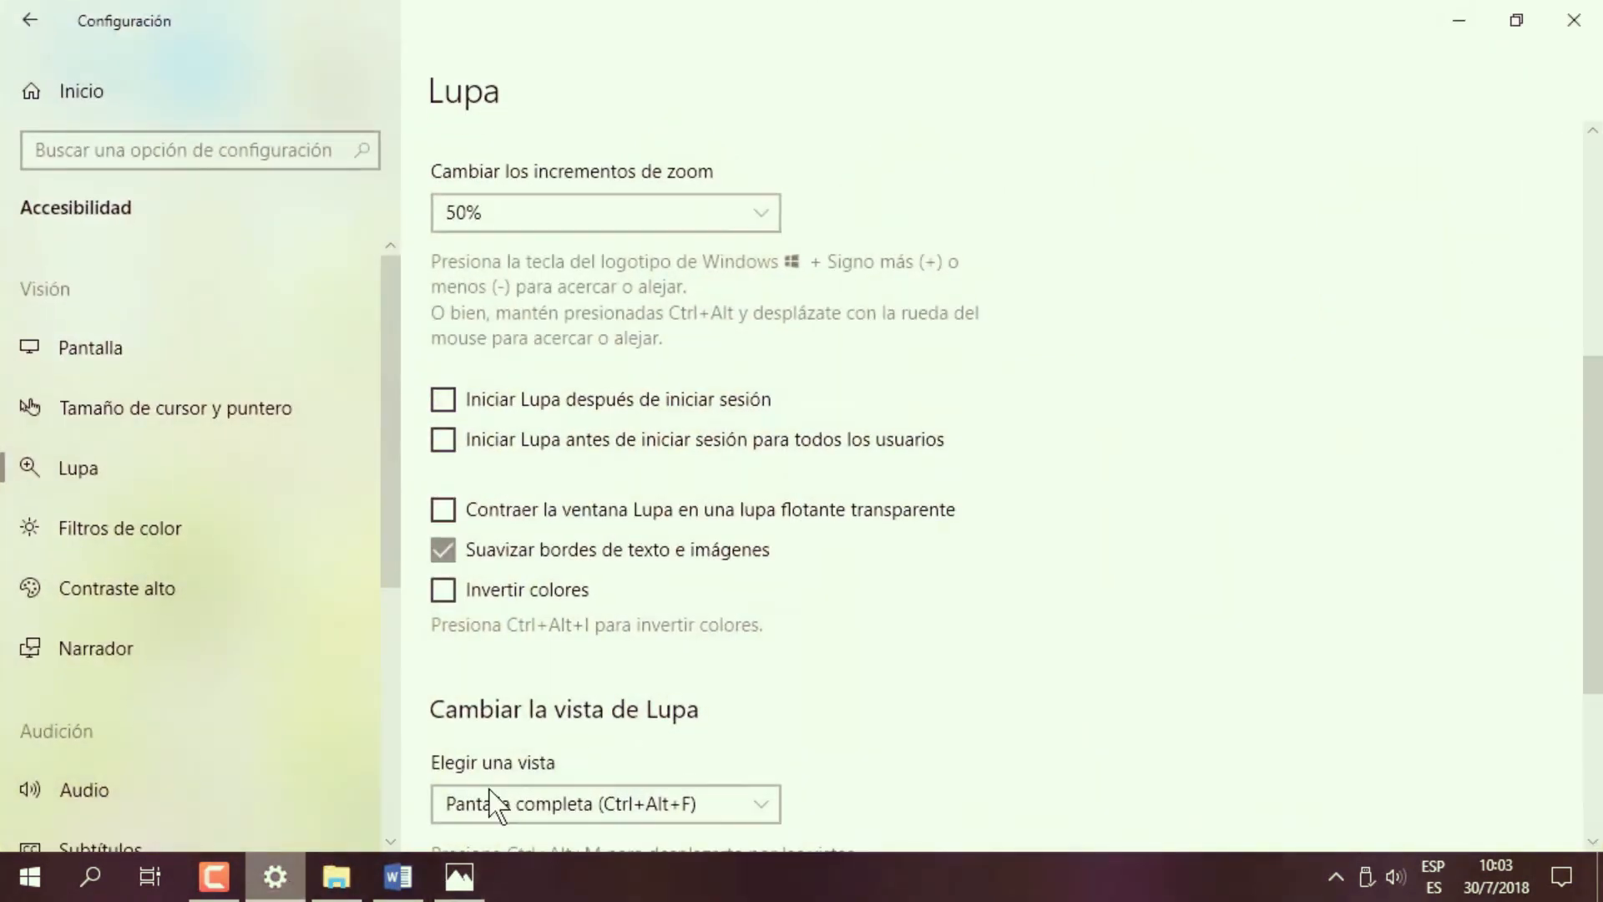
pyautogui.moveTo(1592, 502)
pyautogui.mouseDown()
pyautogui.moveTo(1595, 555)
pyautogui.moveTo(1590, 492)
pyautogui.mouseUp()
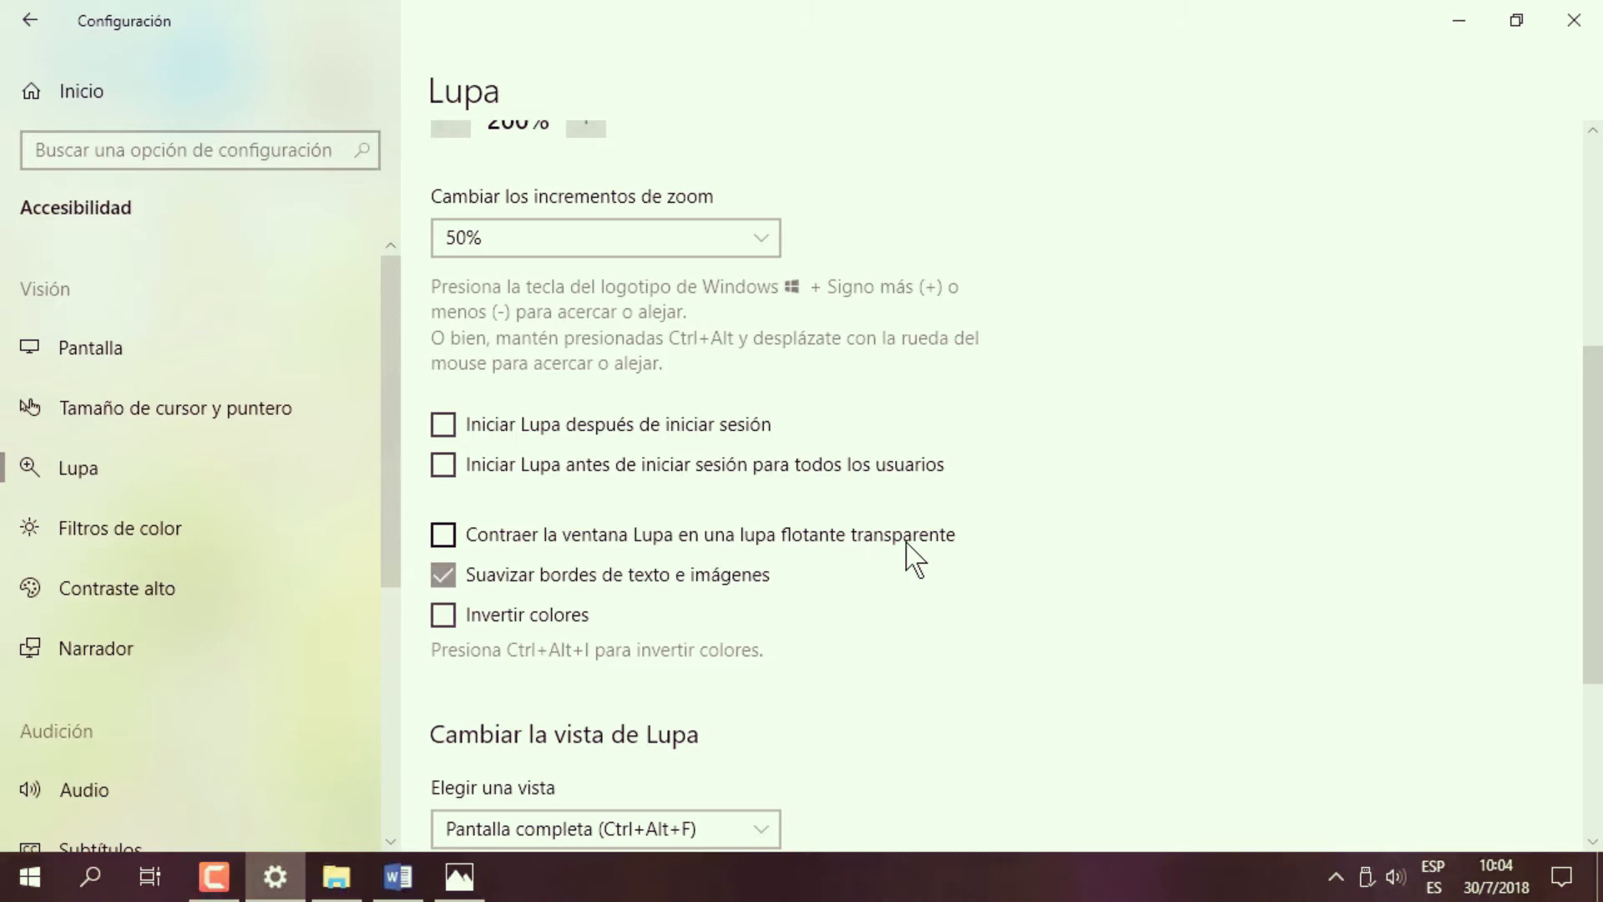
# Enable Contraer la ventana Lupa en una lupa flotante transparente, turn Lupa on, expand its floating magnifier, and turn Lupa off.
pyautogui.click(453, 537)
pyautogui.moveTo(1591, 551); pyautogui.dragTo(1596, 426)
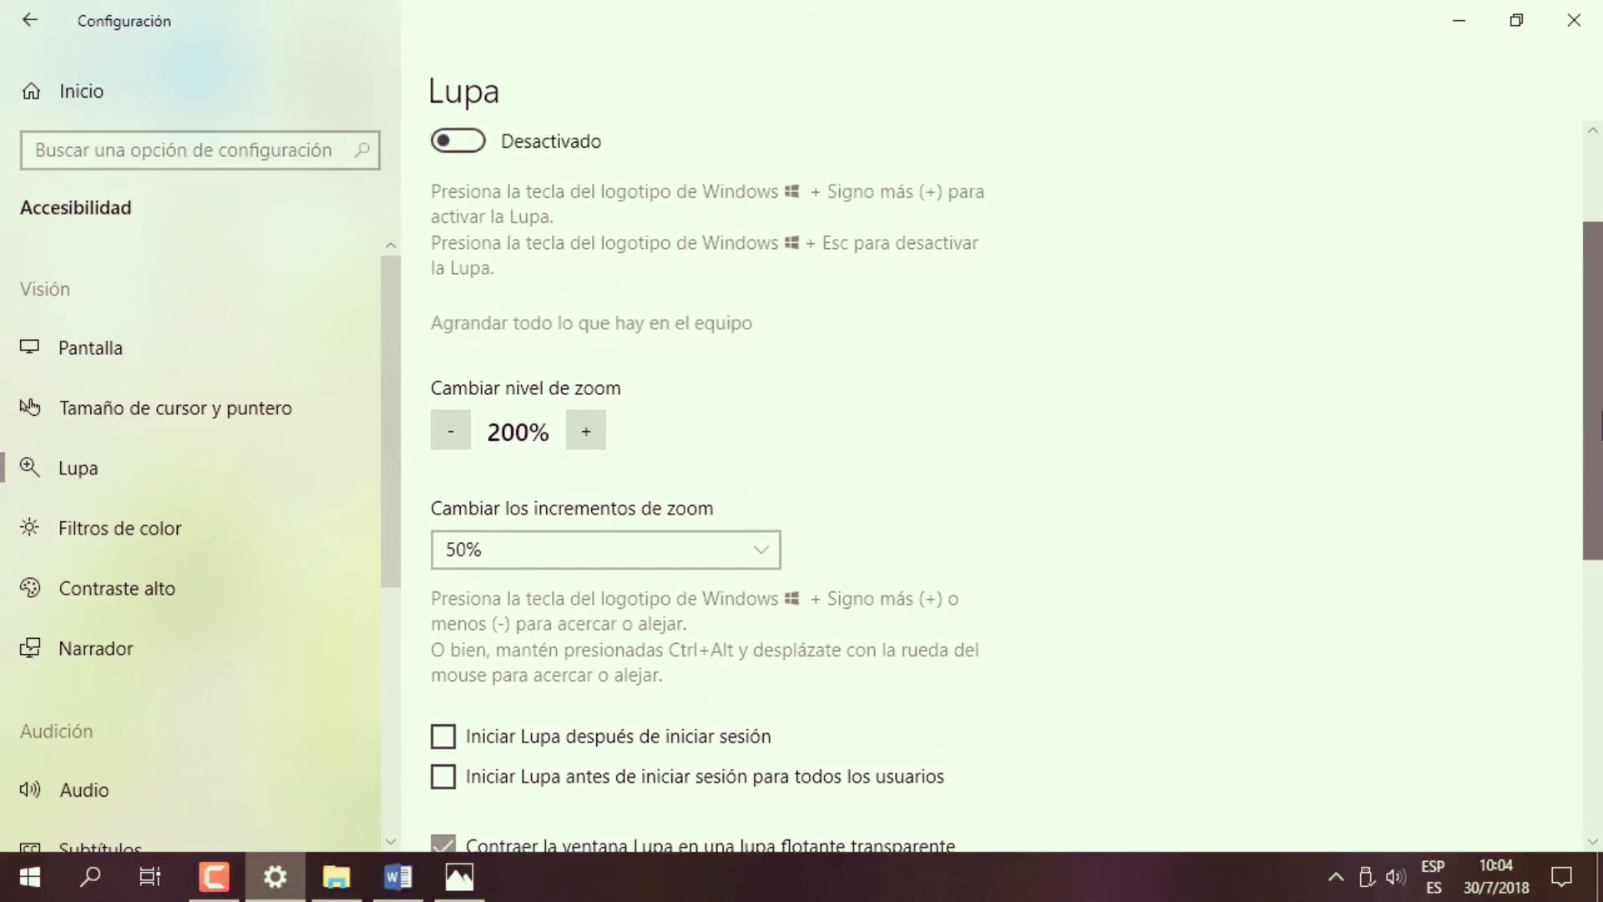
pyautogui.click(459, 142)
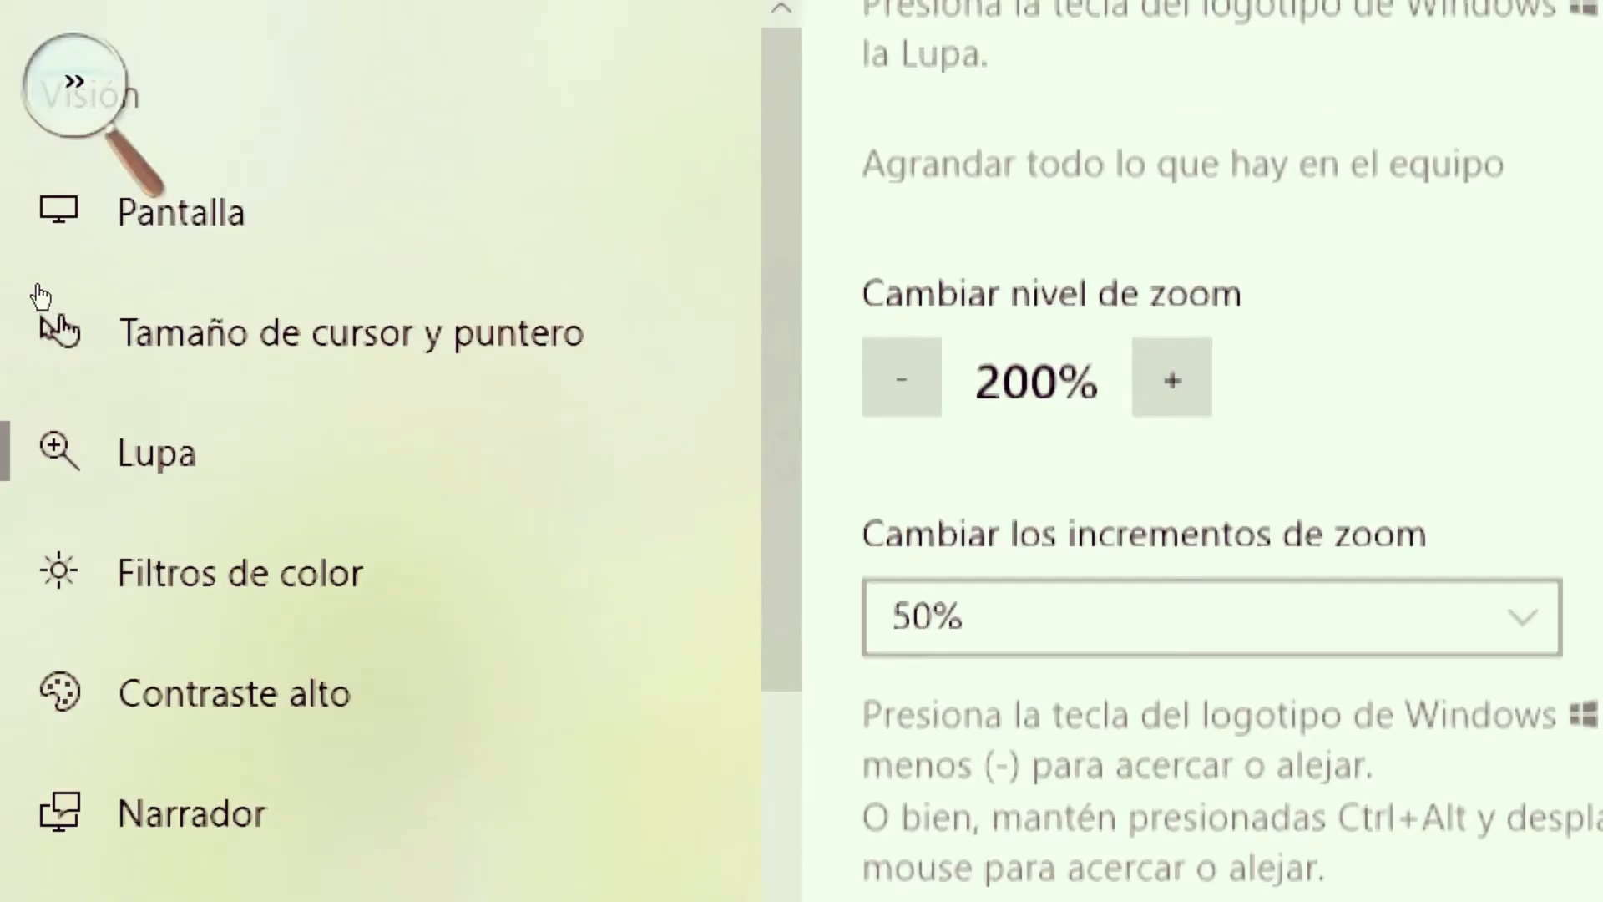
pyautogui.click(73, 90)
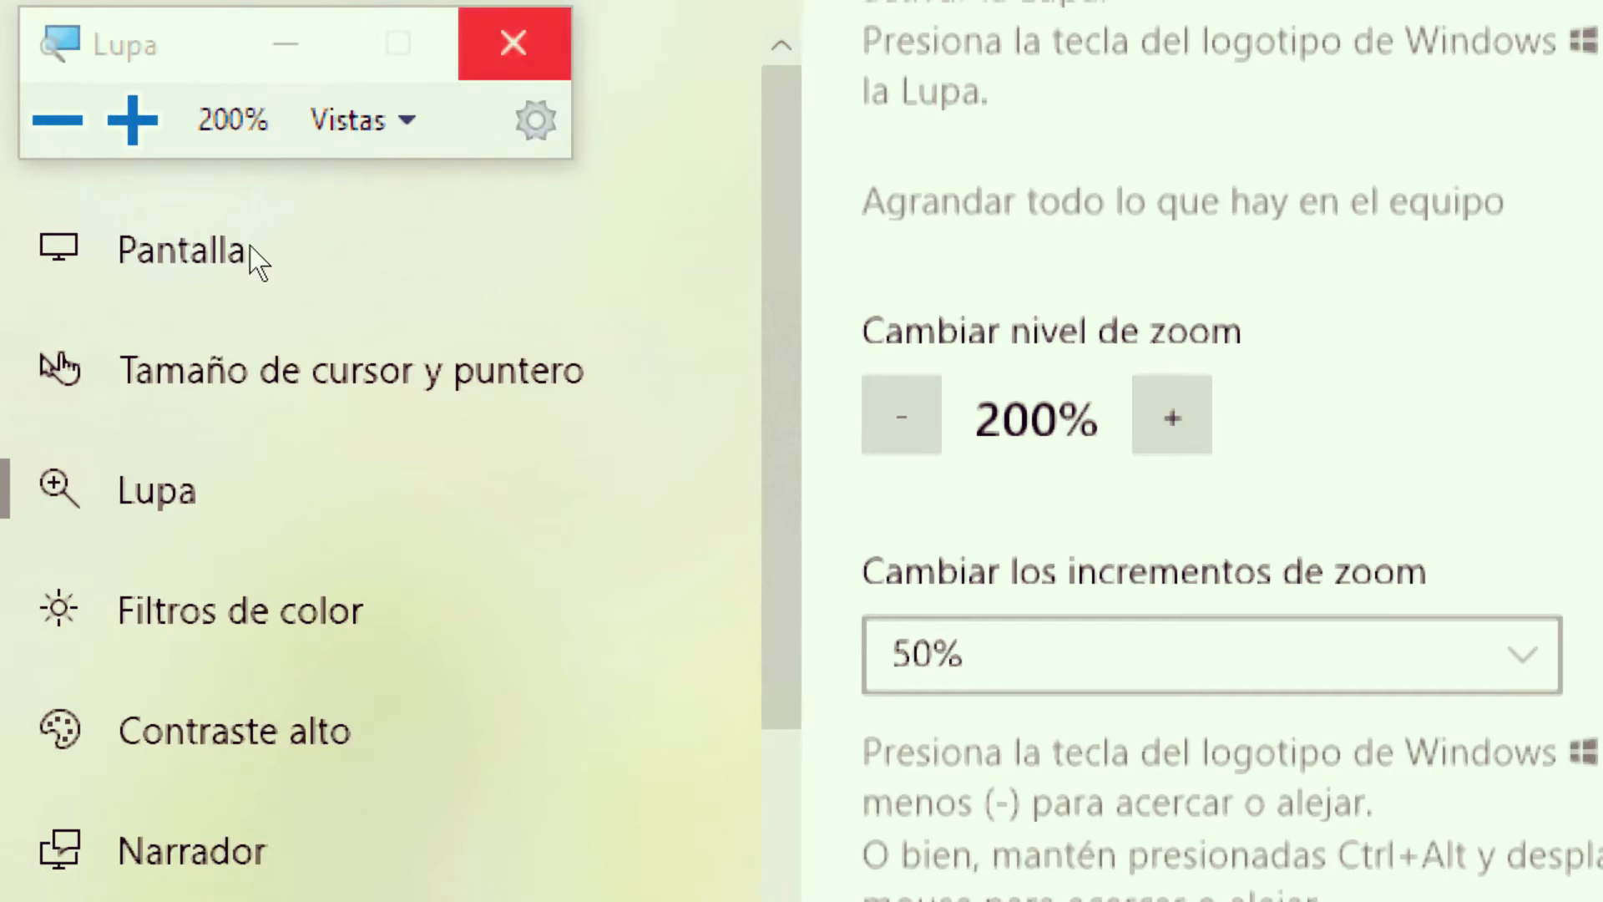
pyautogui.press('super+Escape')
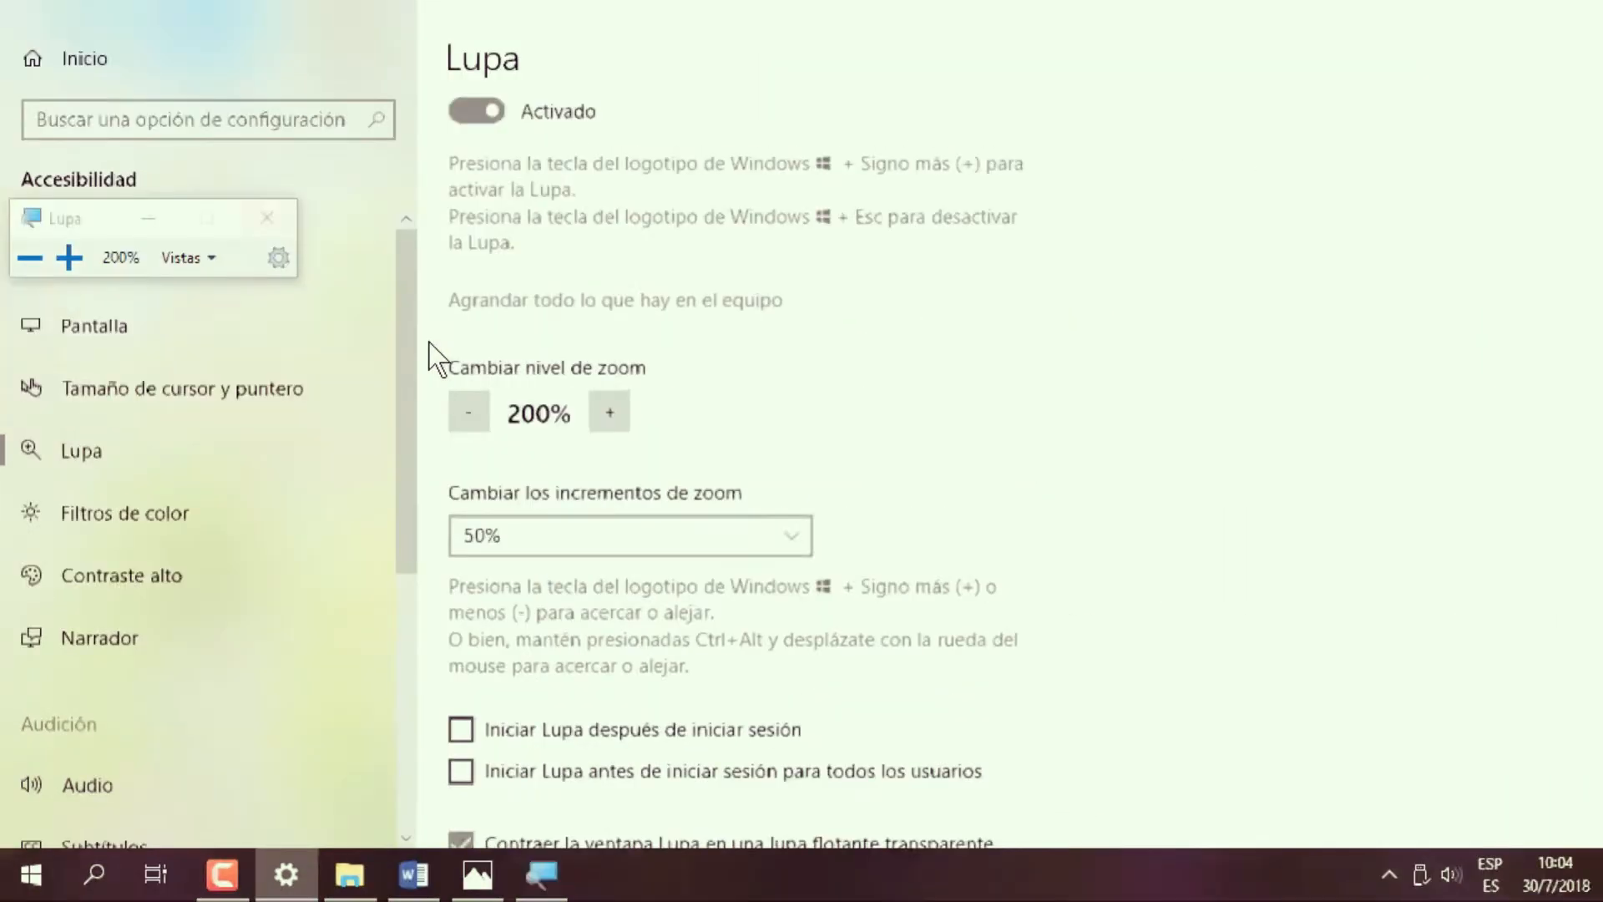
# Disable the floating transparent magnifier and Suavizar bordes de texto e imágenes options, and turn Lupa on.
pyautogui.scroll(-6, 874, 451)
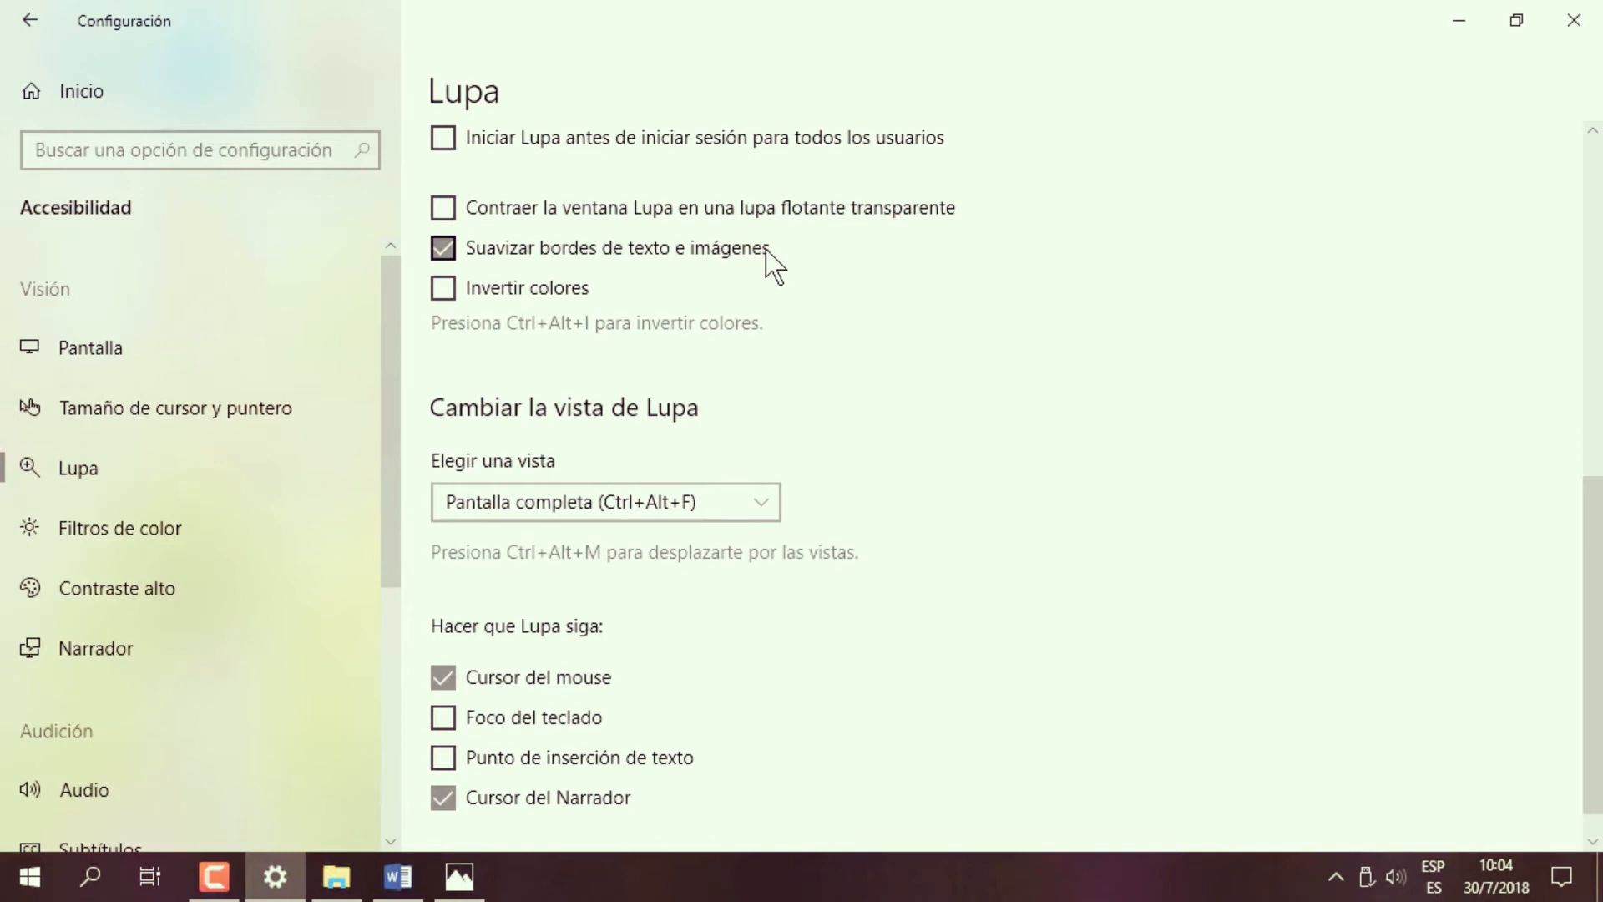
pyautogui.click(463, 253)
pyautogui.moveTo(1594, 543); pyautogui.dragTo(1581, 255)
pyautogui.click(462, 296)
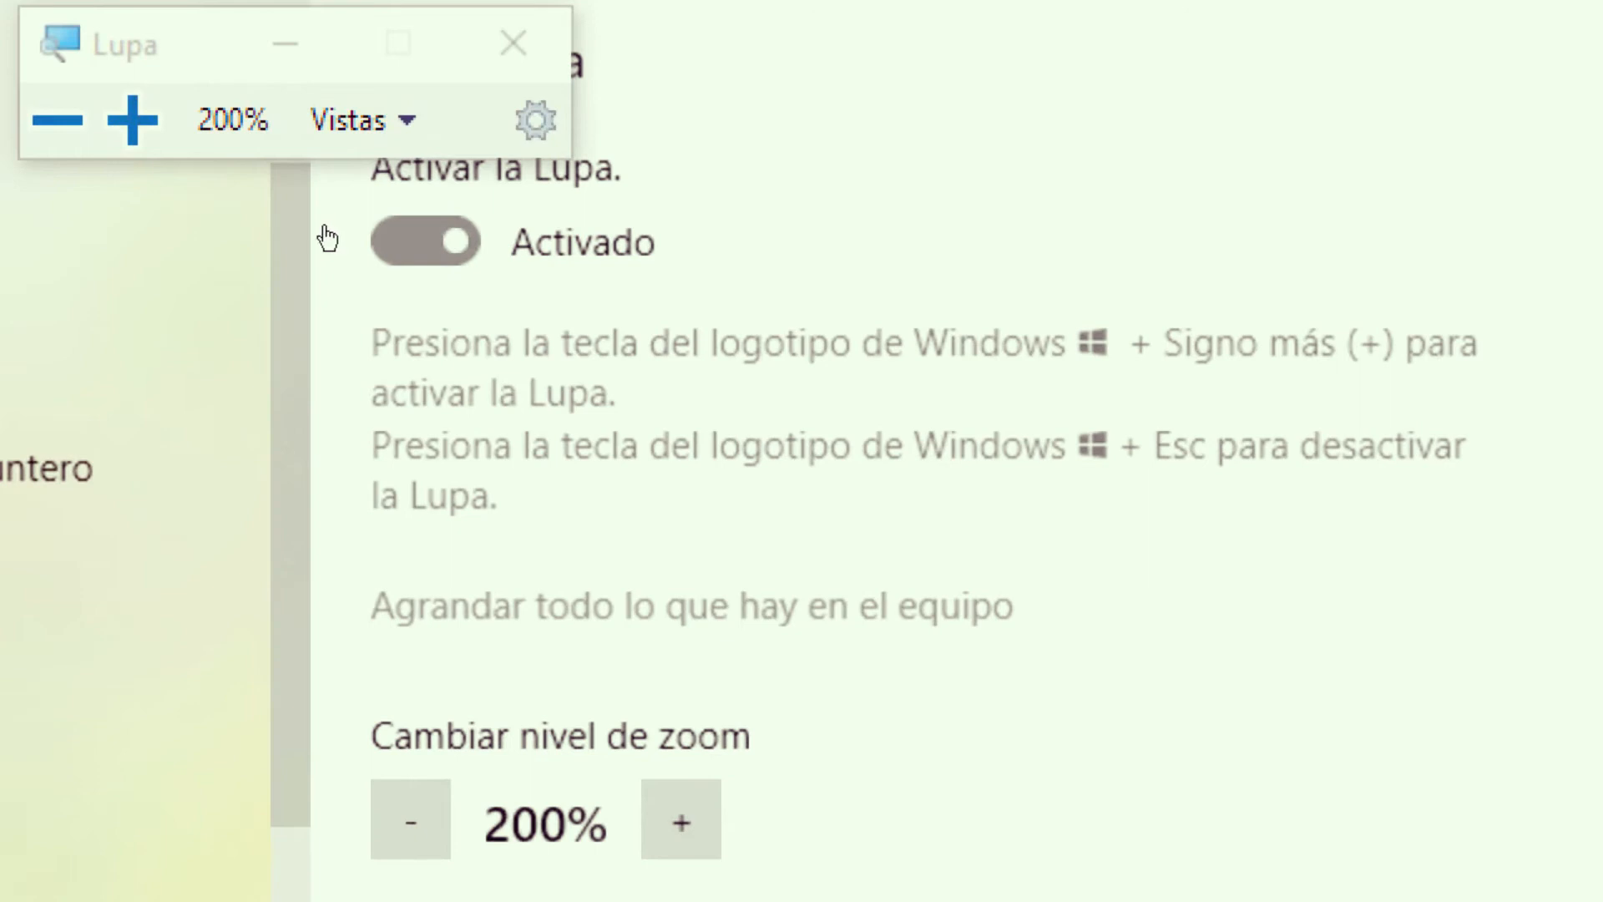
# Raise the Lupa zoom beyond 500% to examine the unsmoothed text edges, return to 500%, and close Lupa.
pyautogui.press('super+plus')
pyautogui.press('super+plus')
pyautogui.press('super+plus')
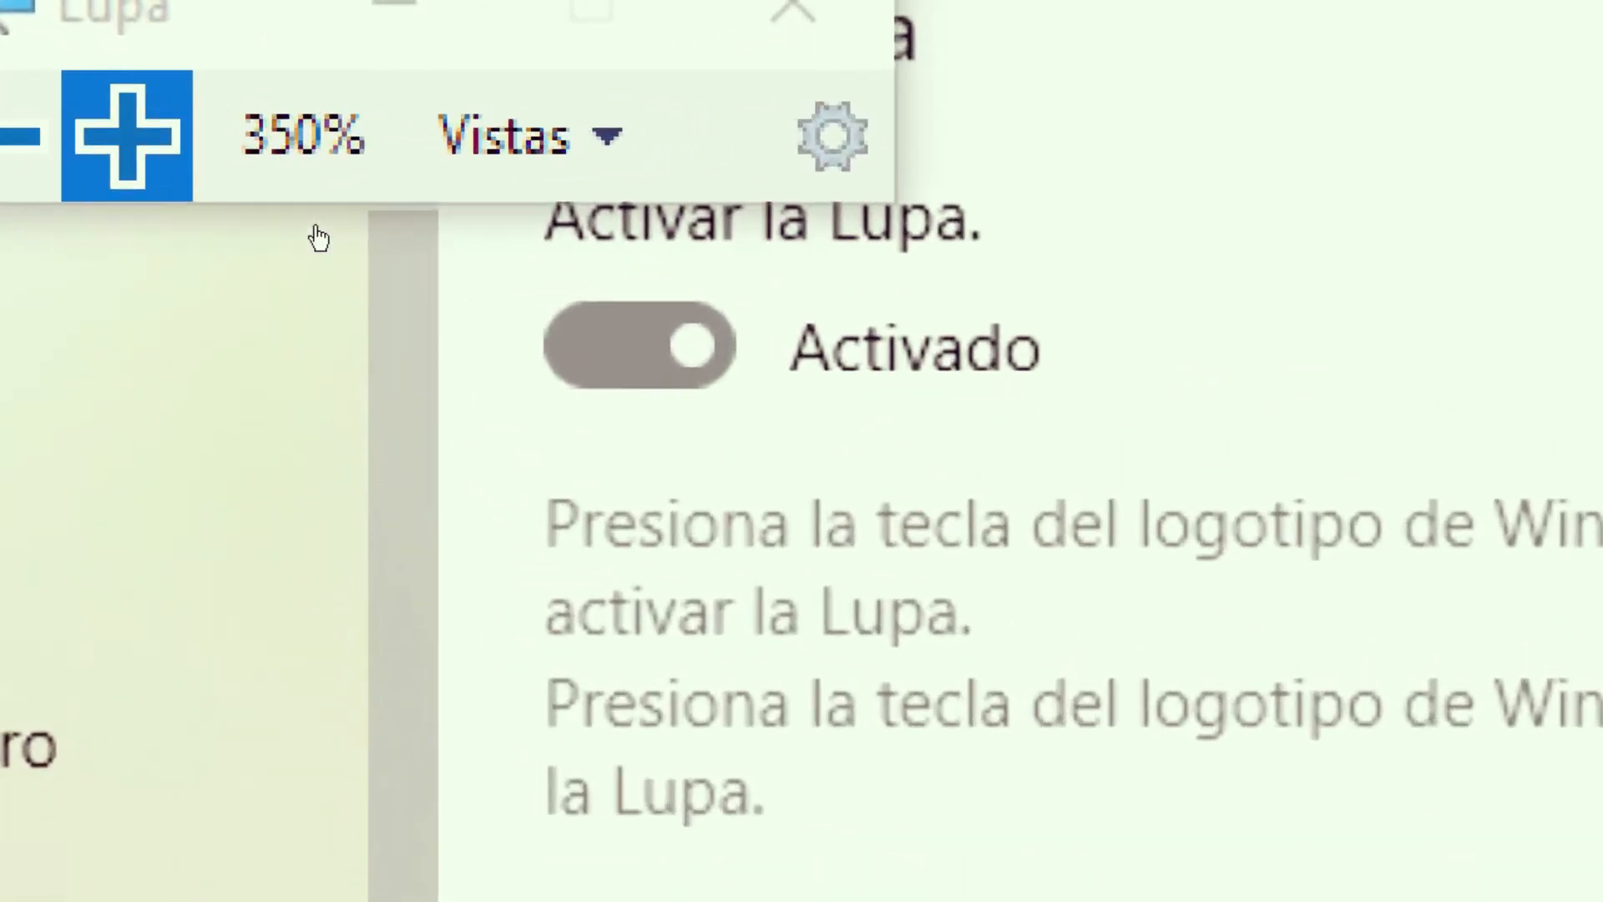
pyautogui.press('super+plus')
pyautogui.press('super+plus')
pyautogui.press('super+plus')
pyautogui.press('super+plus')
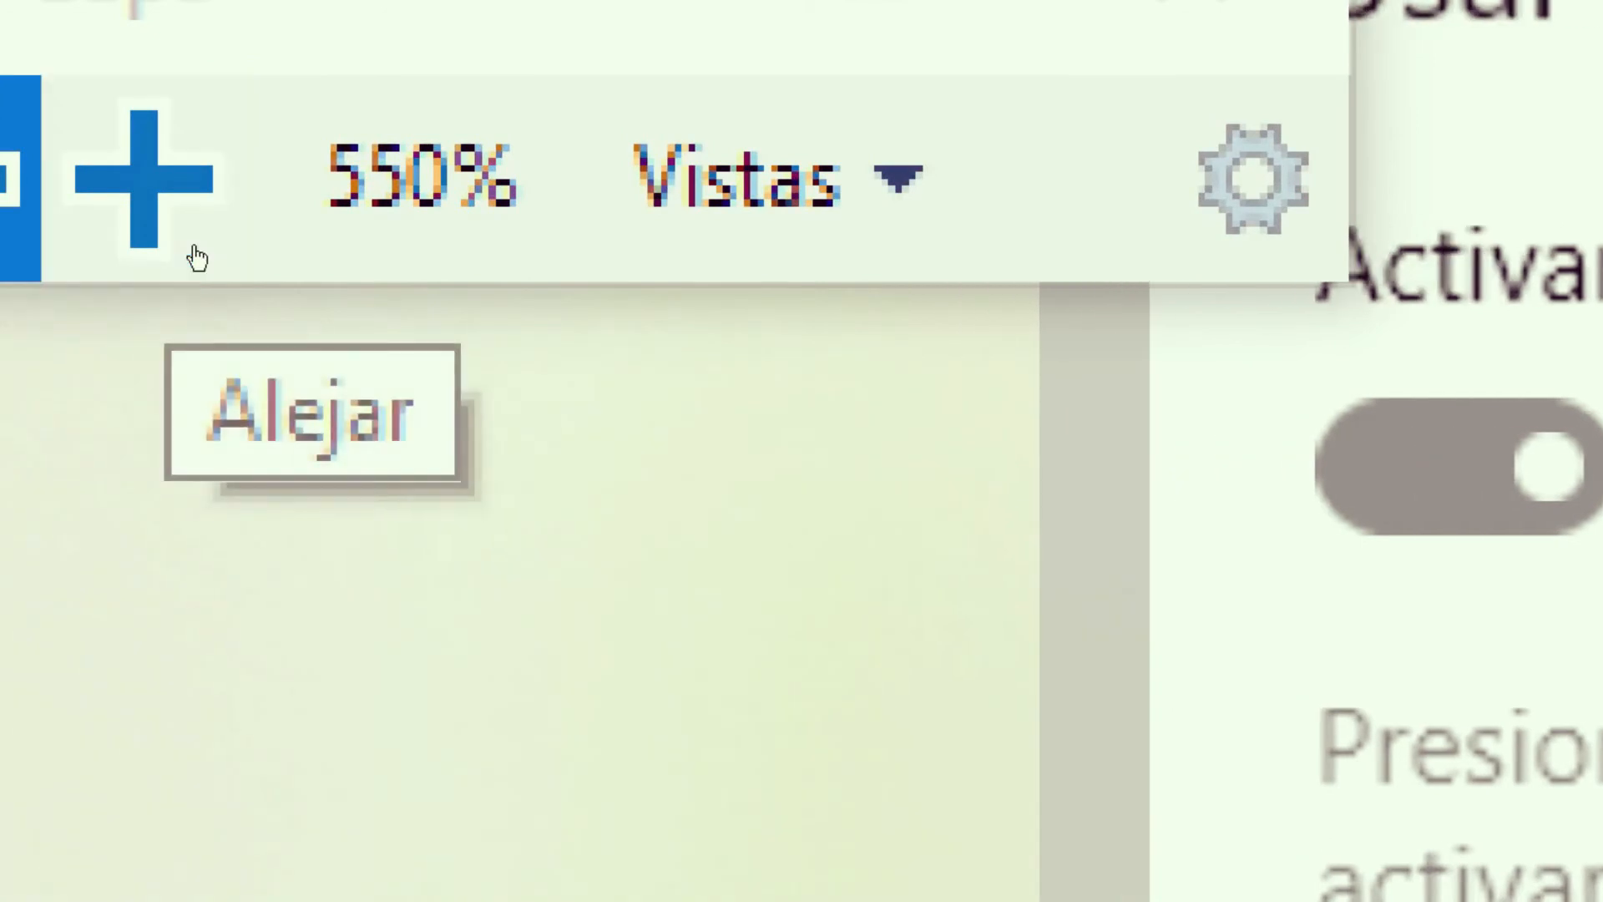
pyautogui.press('super+minus')
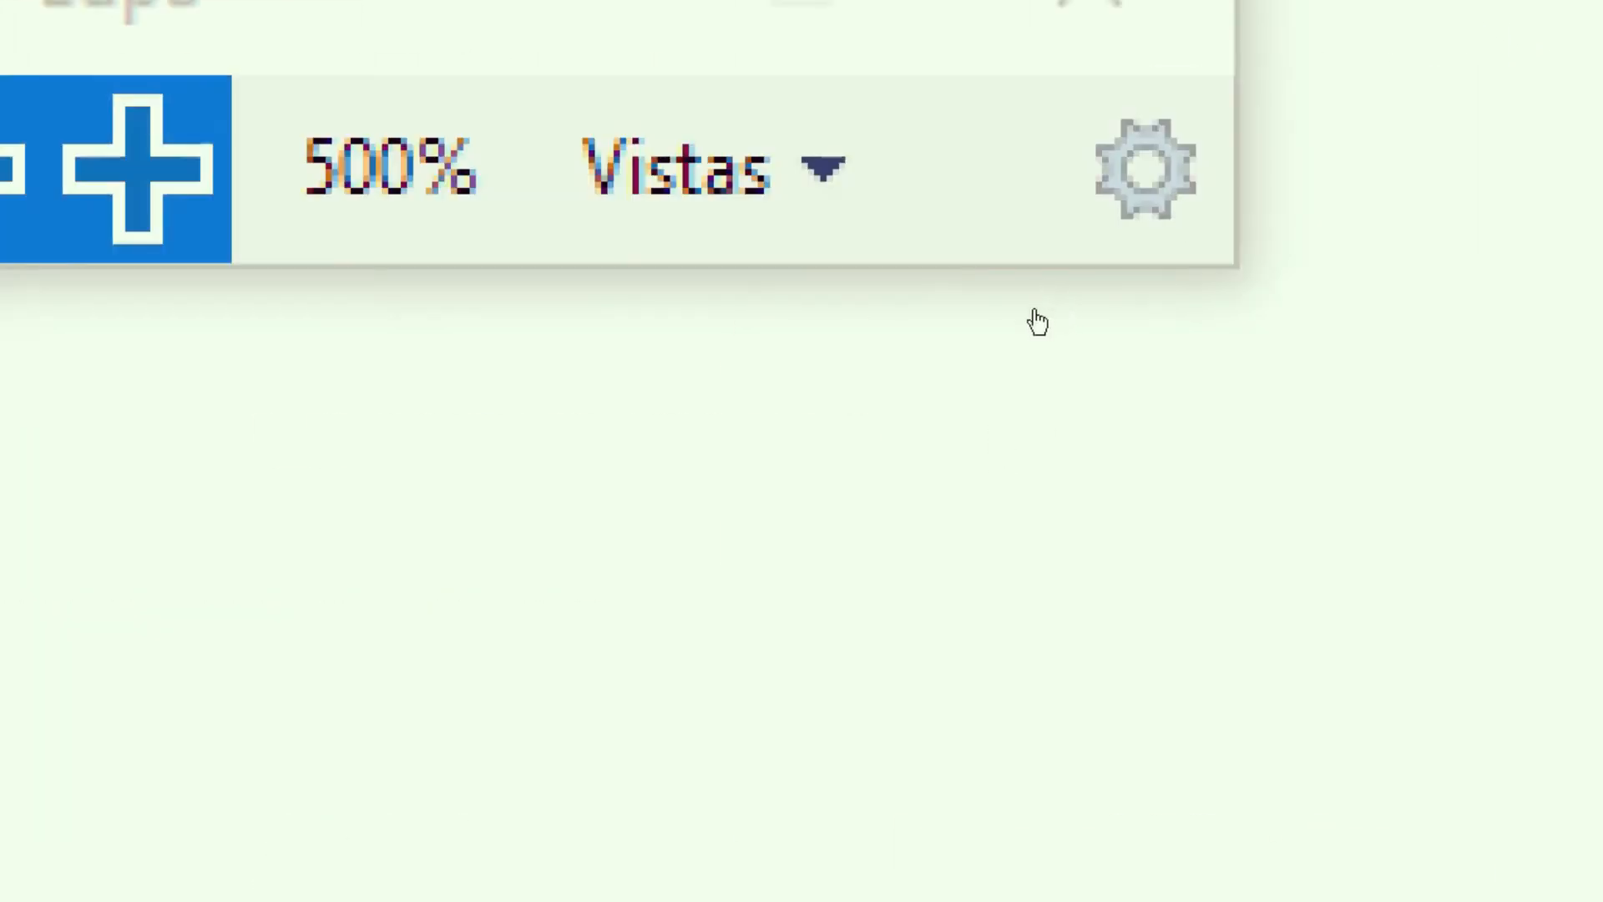
pyautogui.click(1236, 274)
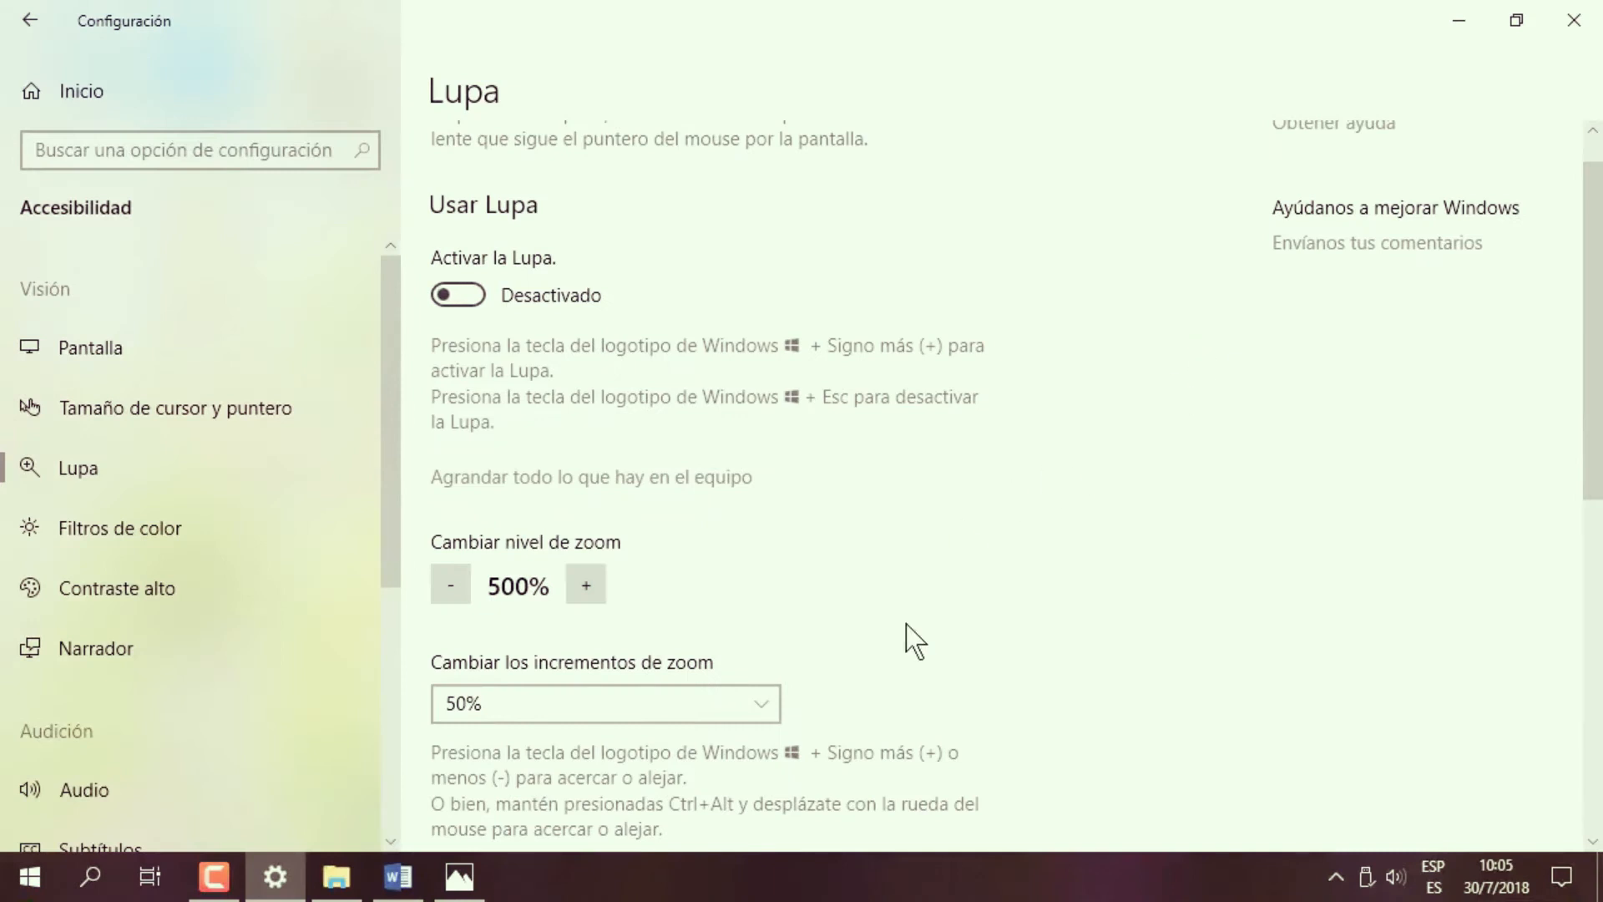
# Reduce the Lupa zoom level from 500% by several increments.
pyautogui.click(457, 588)
pyautogui.click(458, 589)
pyautogui.click(458, 588)
pyautogui.click(457, 589)
pyautogui.click(458, 589)
# Enable both Suavizar bordes de texto e imágenes and Invertir colores for Lupa.
pyautogui.scroll(-10, 885, 698)
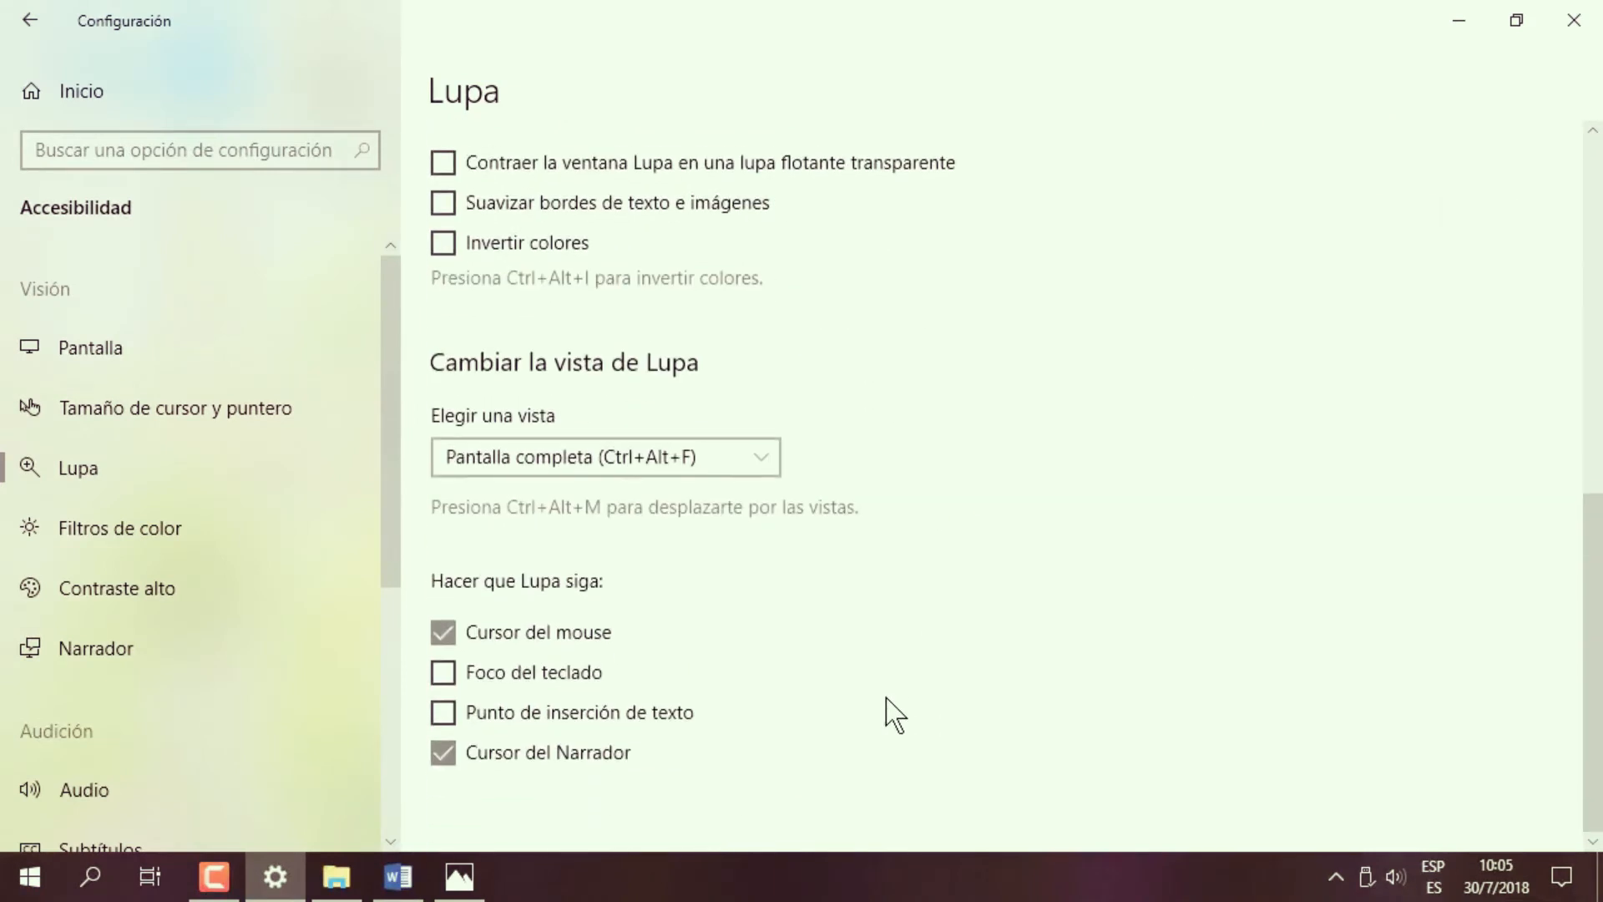
pyautogui.click(455, 213)
pyautogui.click(468, 245)
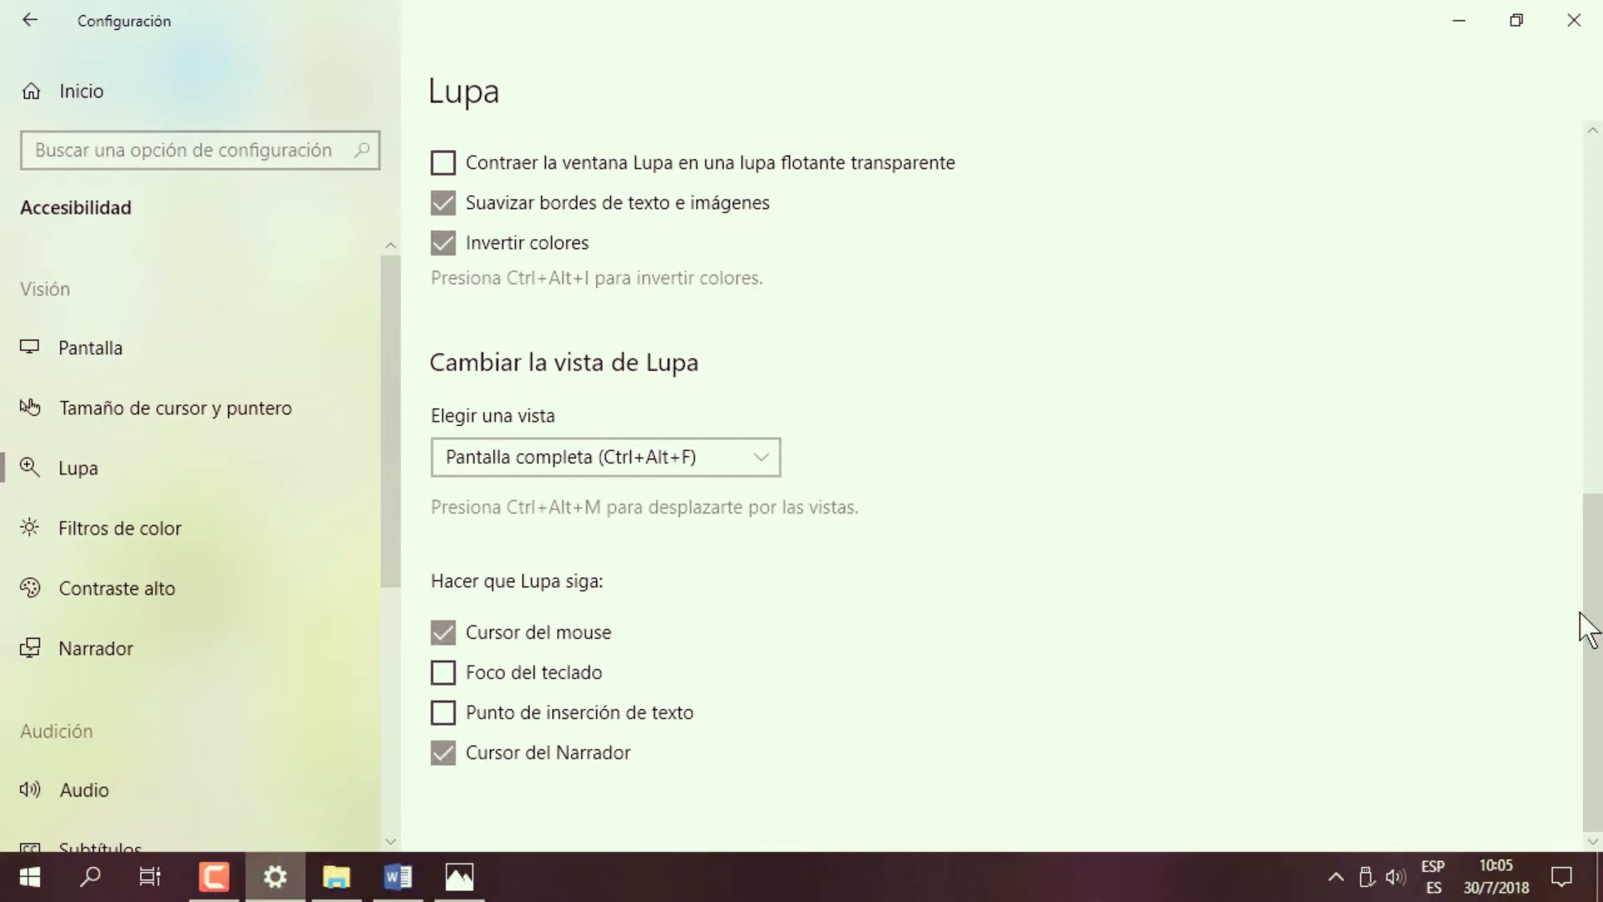
# Turn on Lupa at 200% zoom to examine the inverted colors, and turn it off again.
pyautogui.moveTo(1598, 627); pyautogui.dragTo(1600, 334)
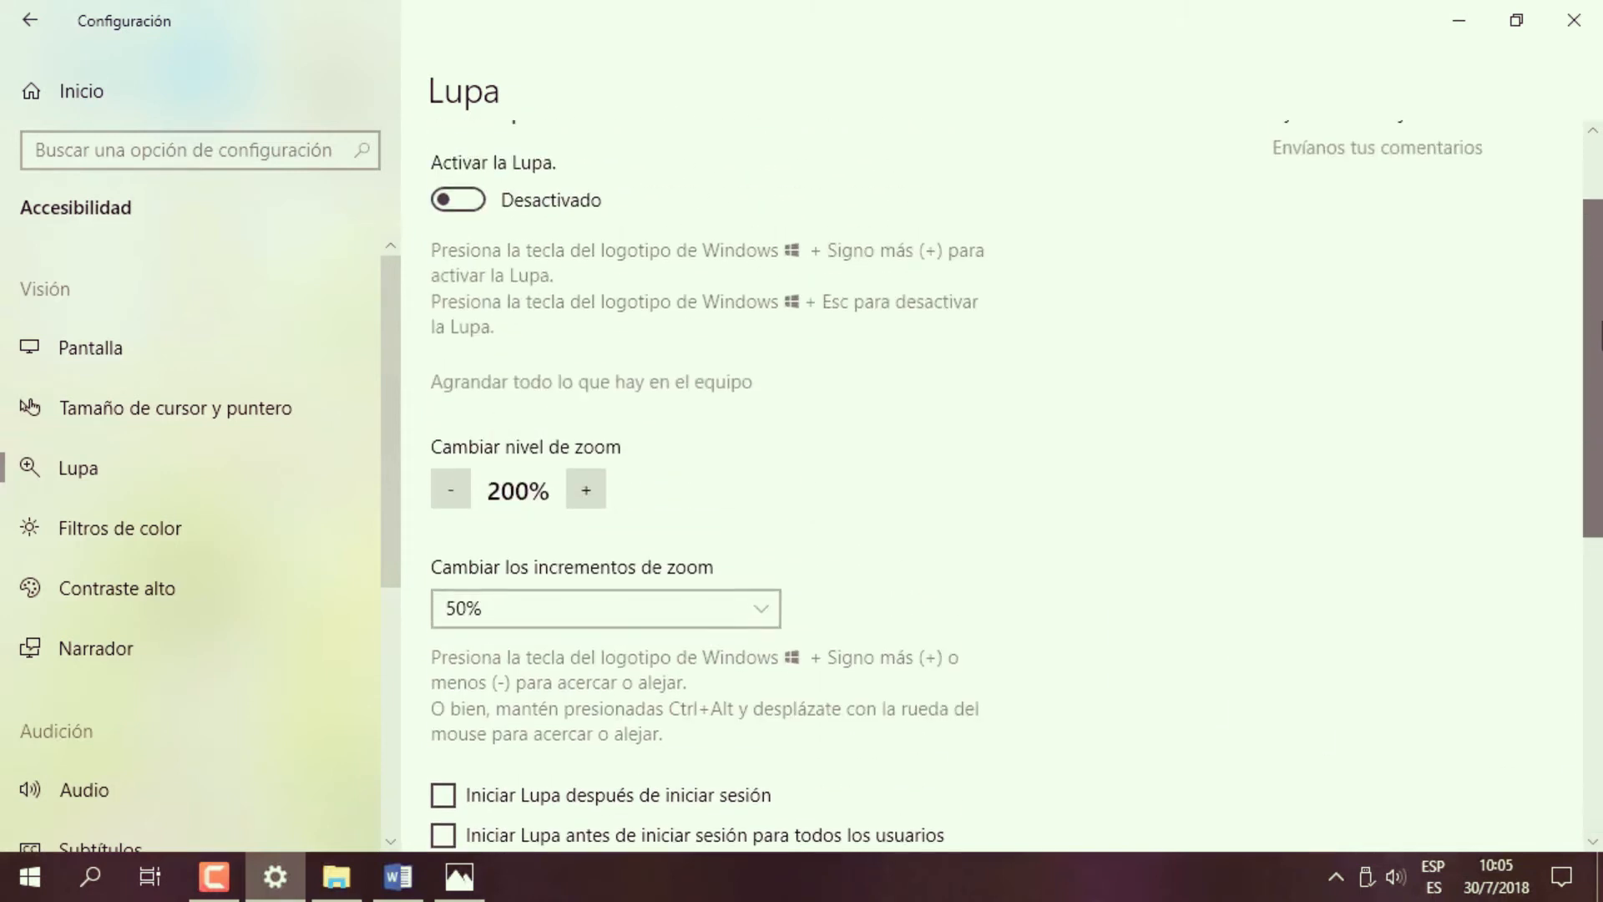
pyautogui.click(472, 200)
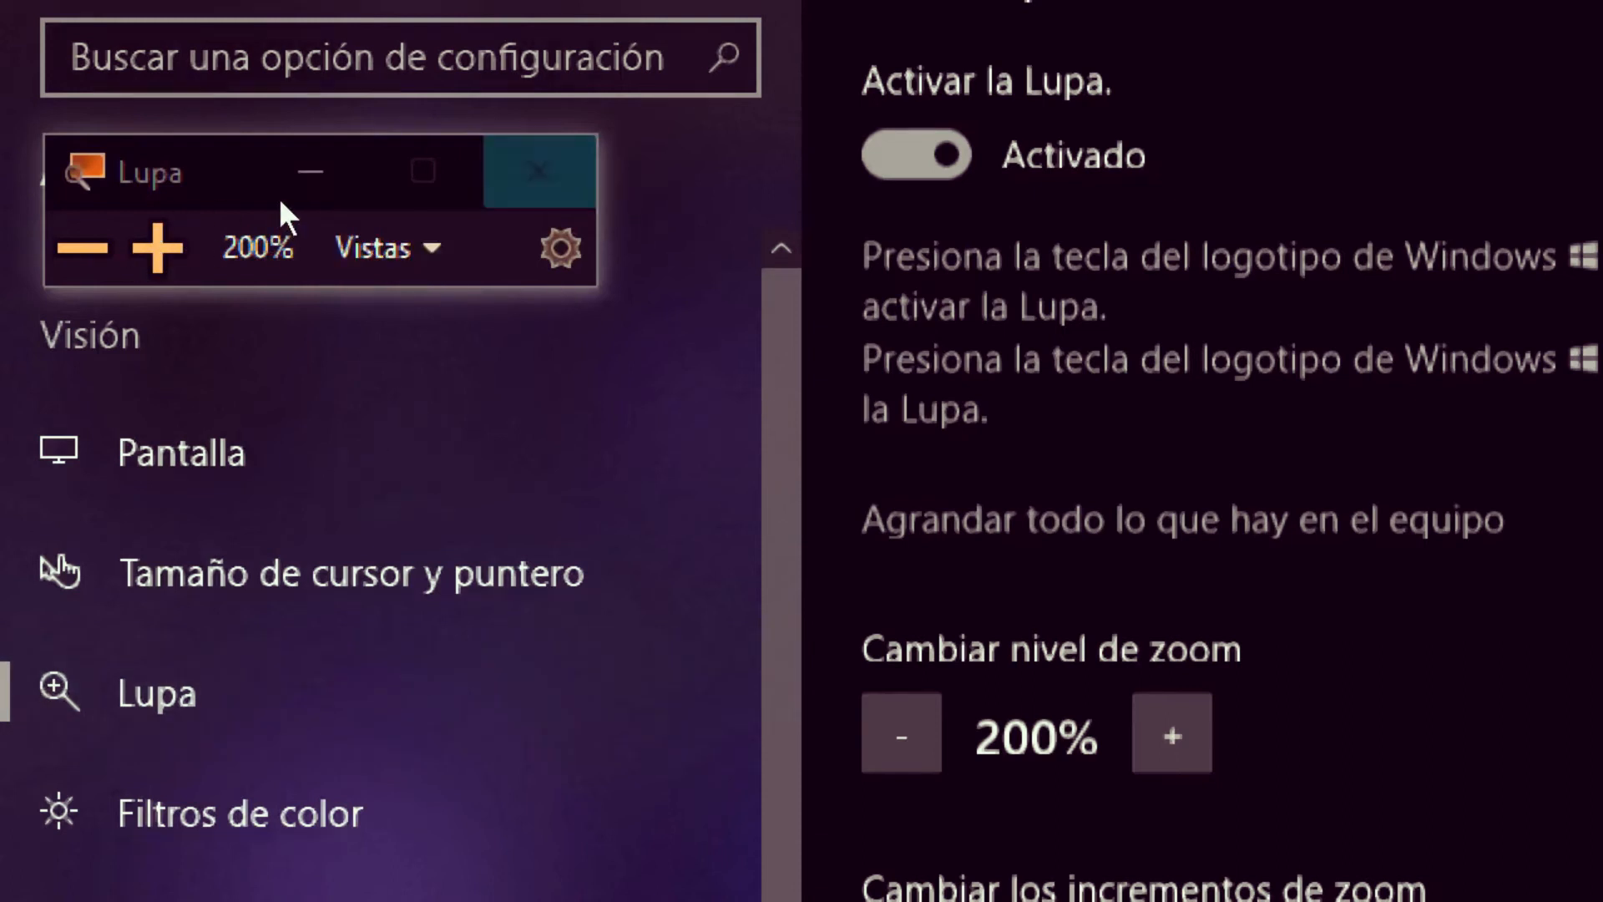
pyautogui.press('super+Escape')
# Disable the Suavizar bordes de texto e imágenes and Invertir colores options, and choose Lente as the Lupa view.
pyautogui.scroll(-6, 1003, 622)
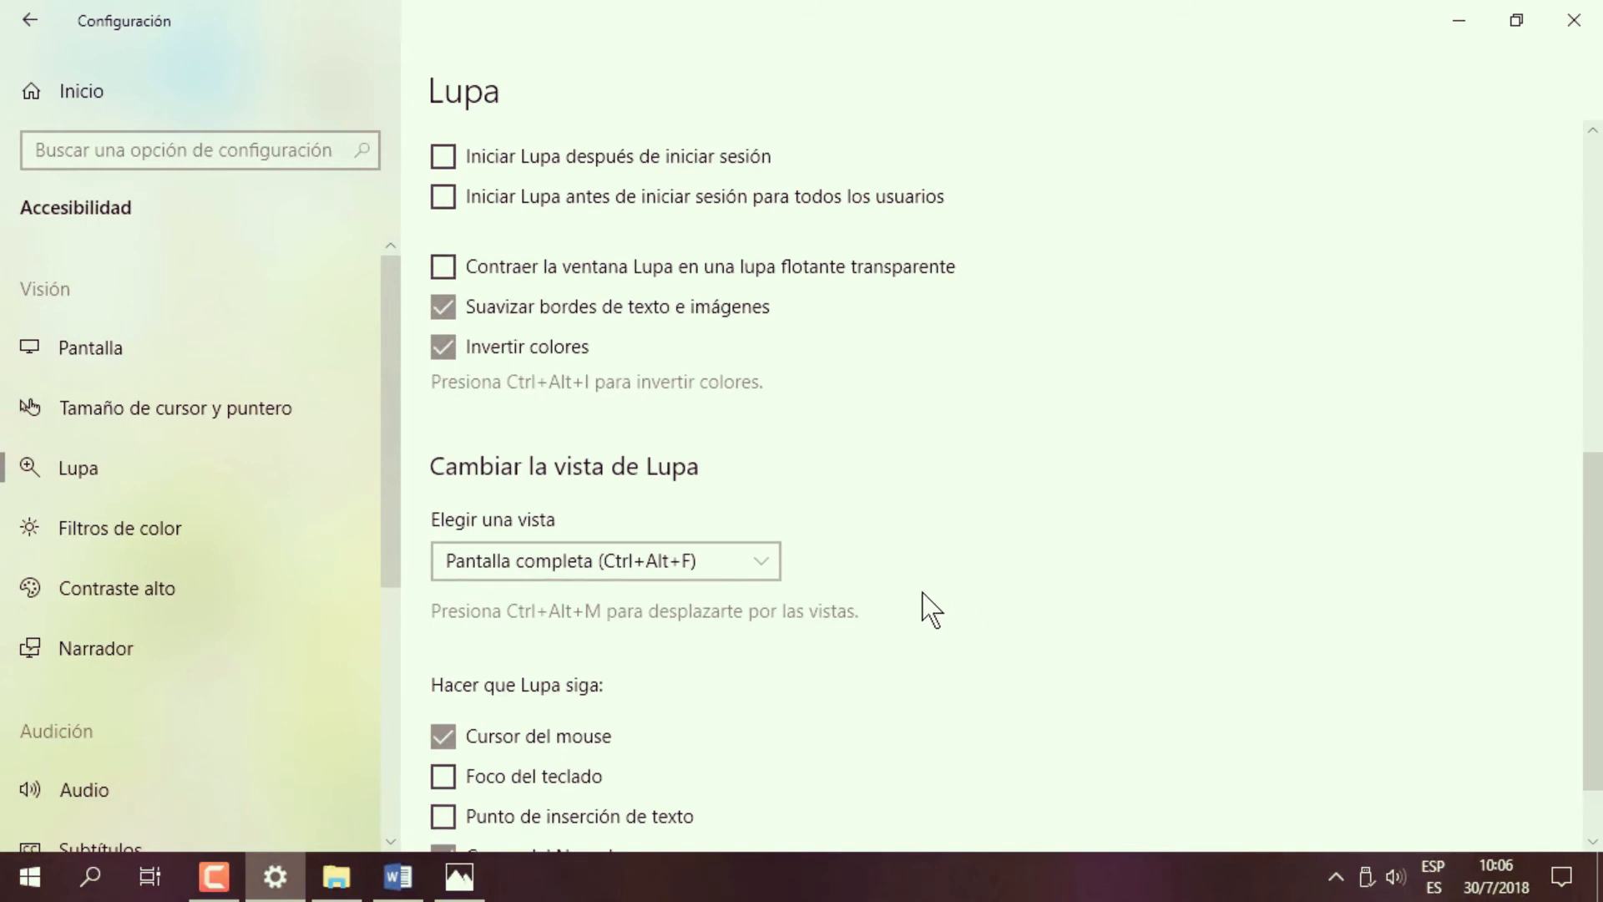
pyautogui.click(443, 349)
pyautogui.moveTo(1600, 619); pyautogui.dragTo(1600, 687)
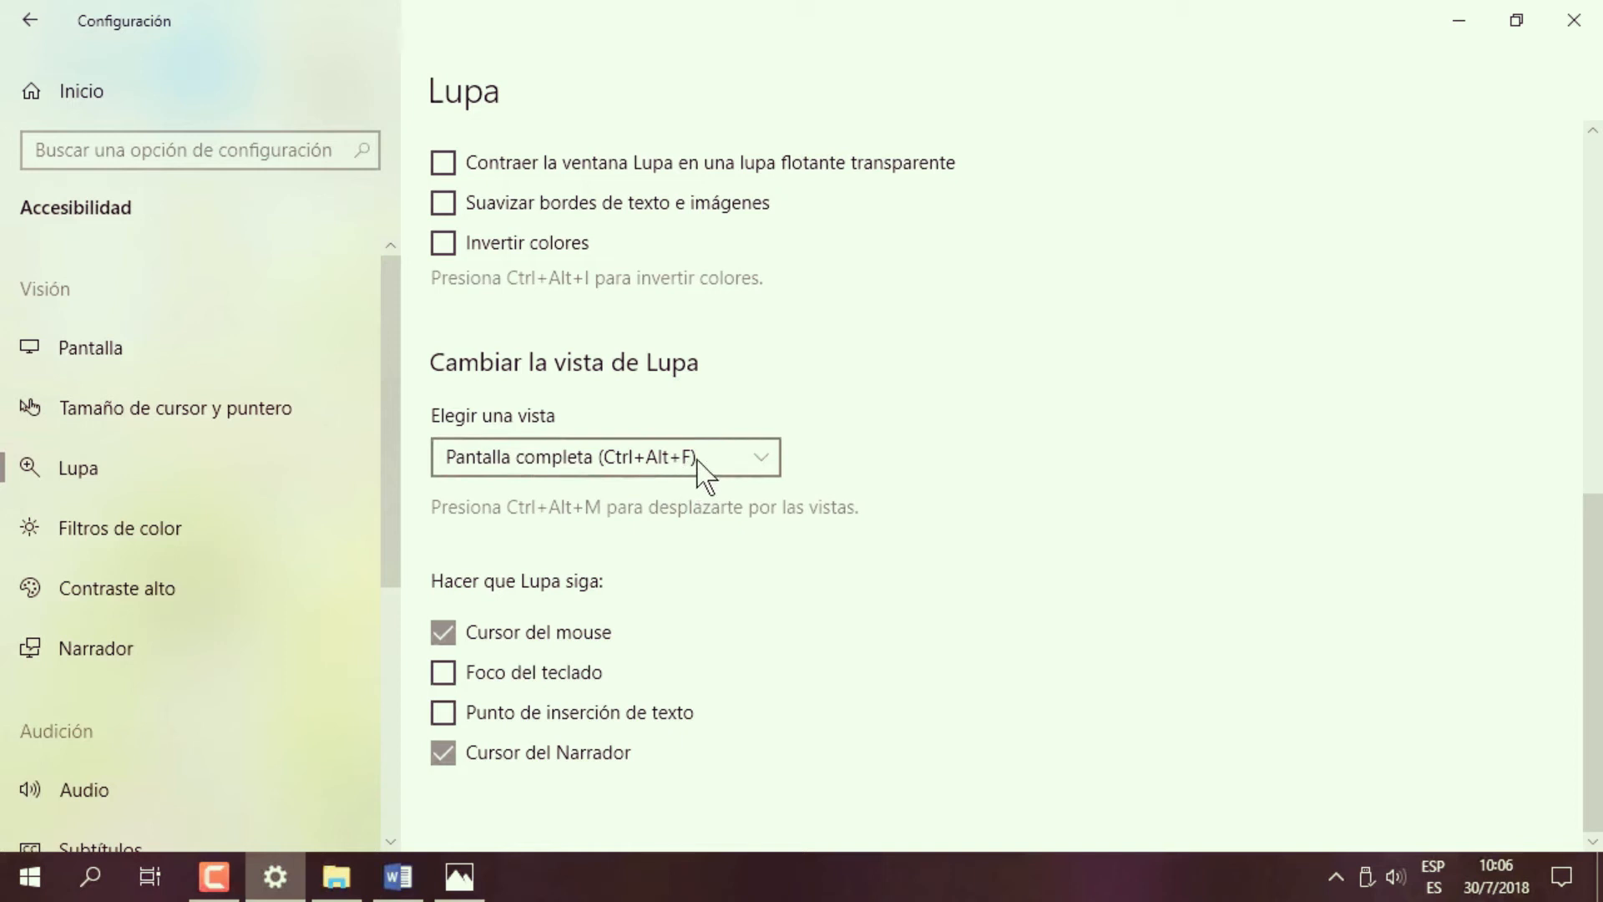
pyautogui.click(760, 460)
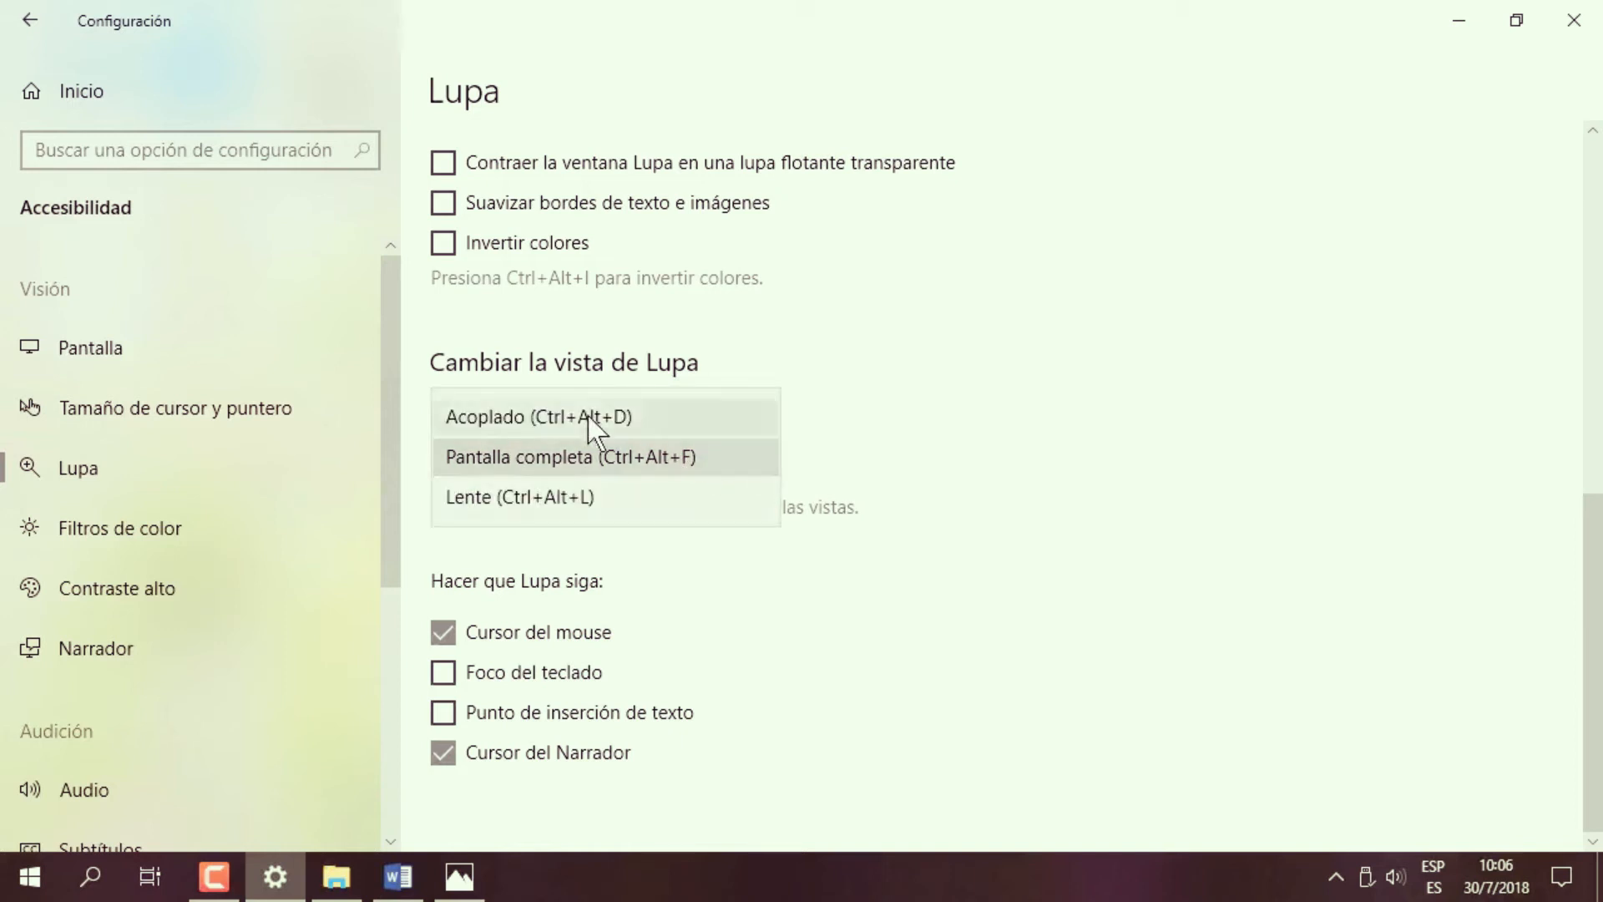
pyautogui.click(555, 499)
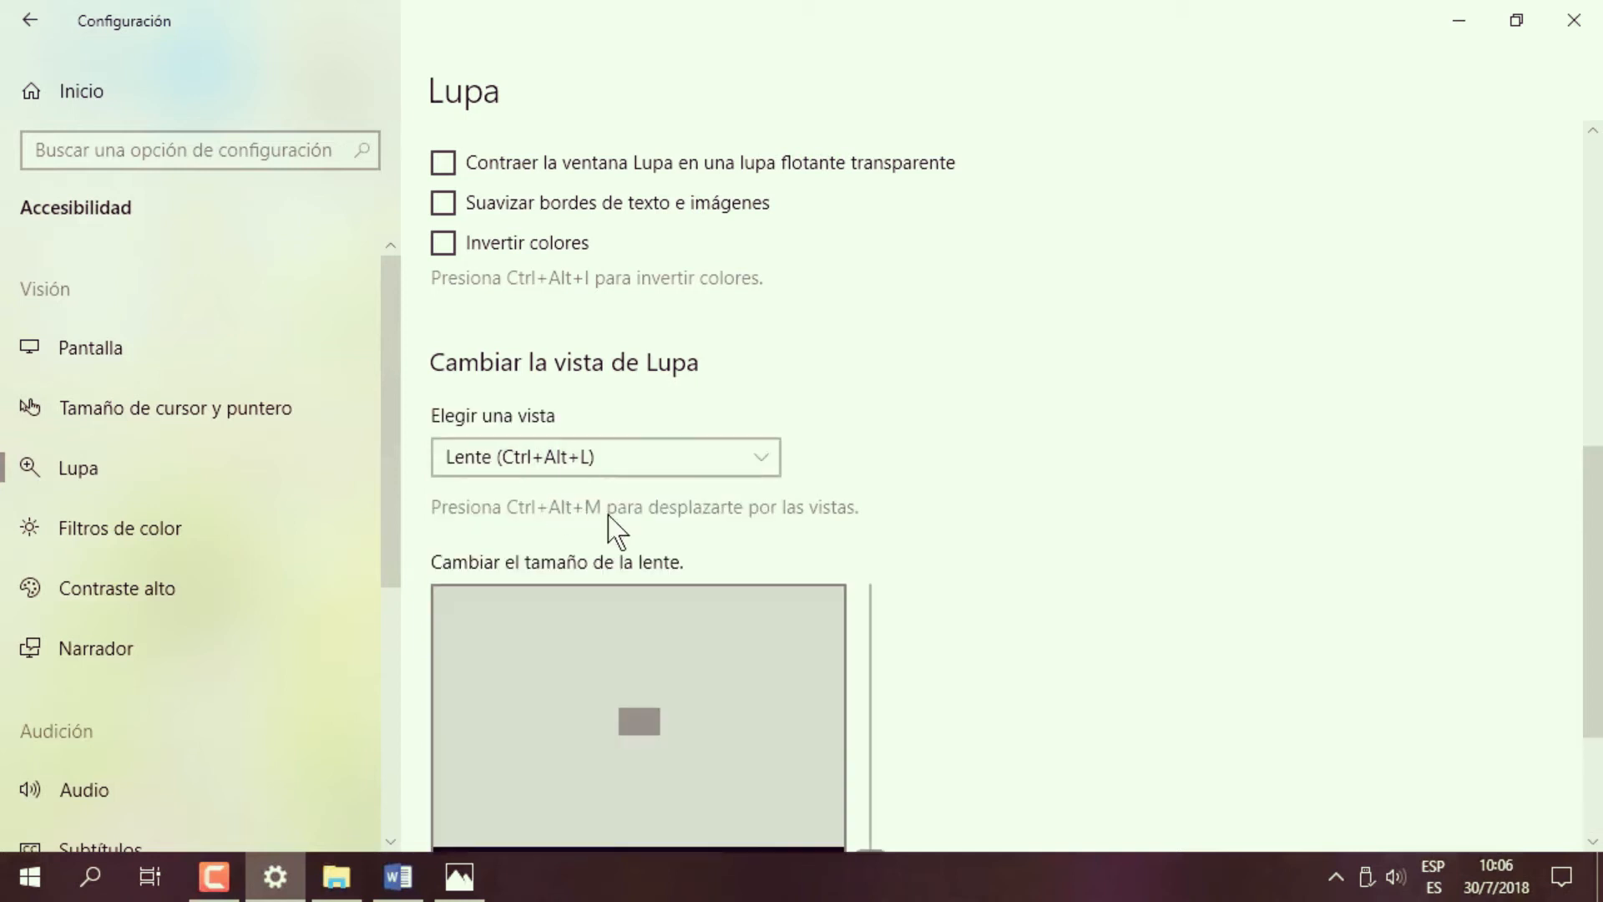
# Set the lens to maximum width and minimum height, turn on Lupa to test that shape, and close it.
pyautogui.scroll(-3, 1592, 430)
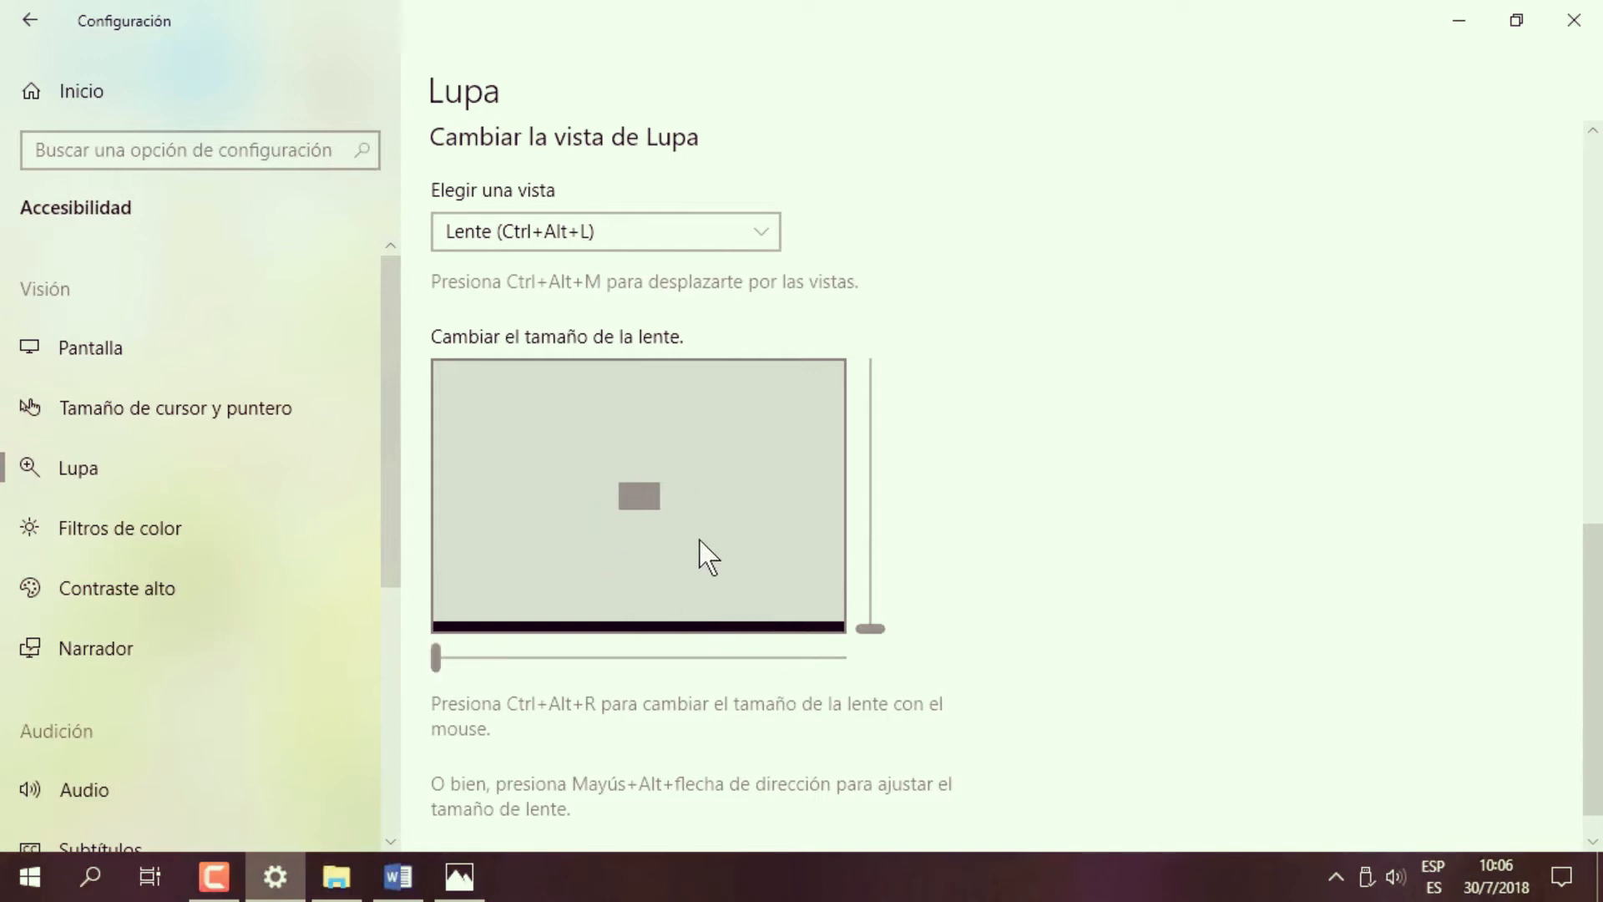
pyautogui.moveTo(876, 631); pyautogui.dragTo(852, 697)
pyautogui.moveTo(447, 659); pyautogui.dragTo(840, 650)
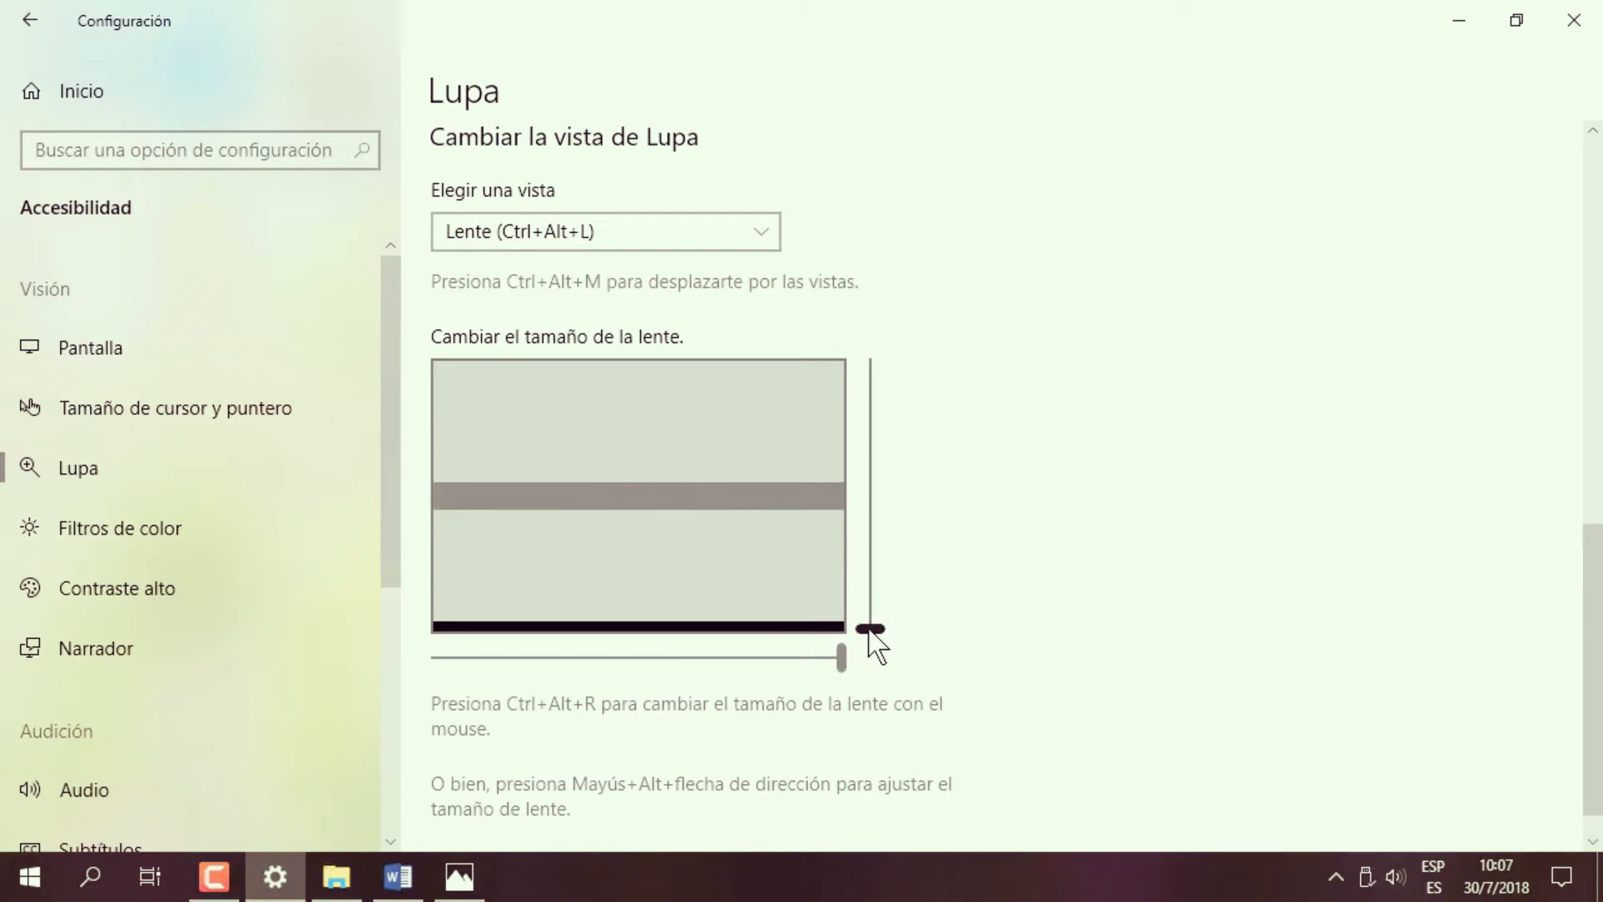
pyautogui.scroll(10, 1595, 647)
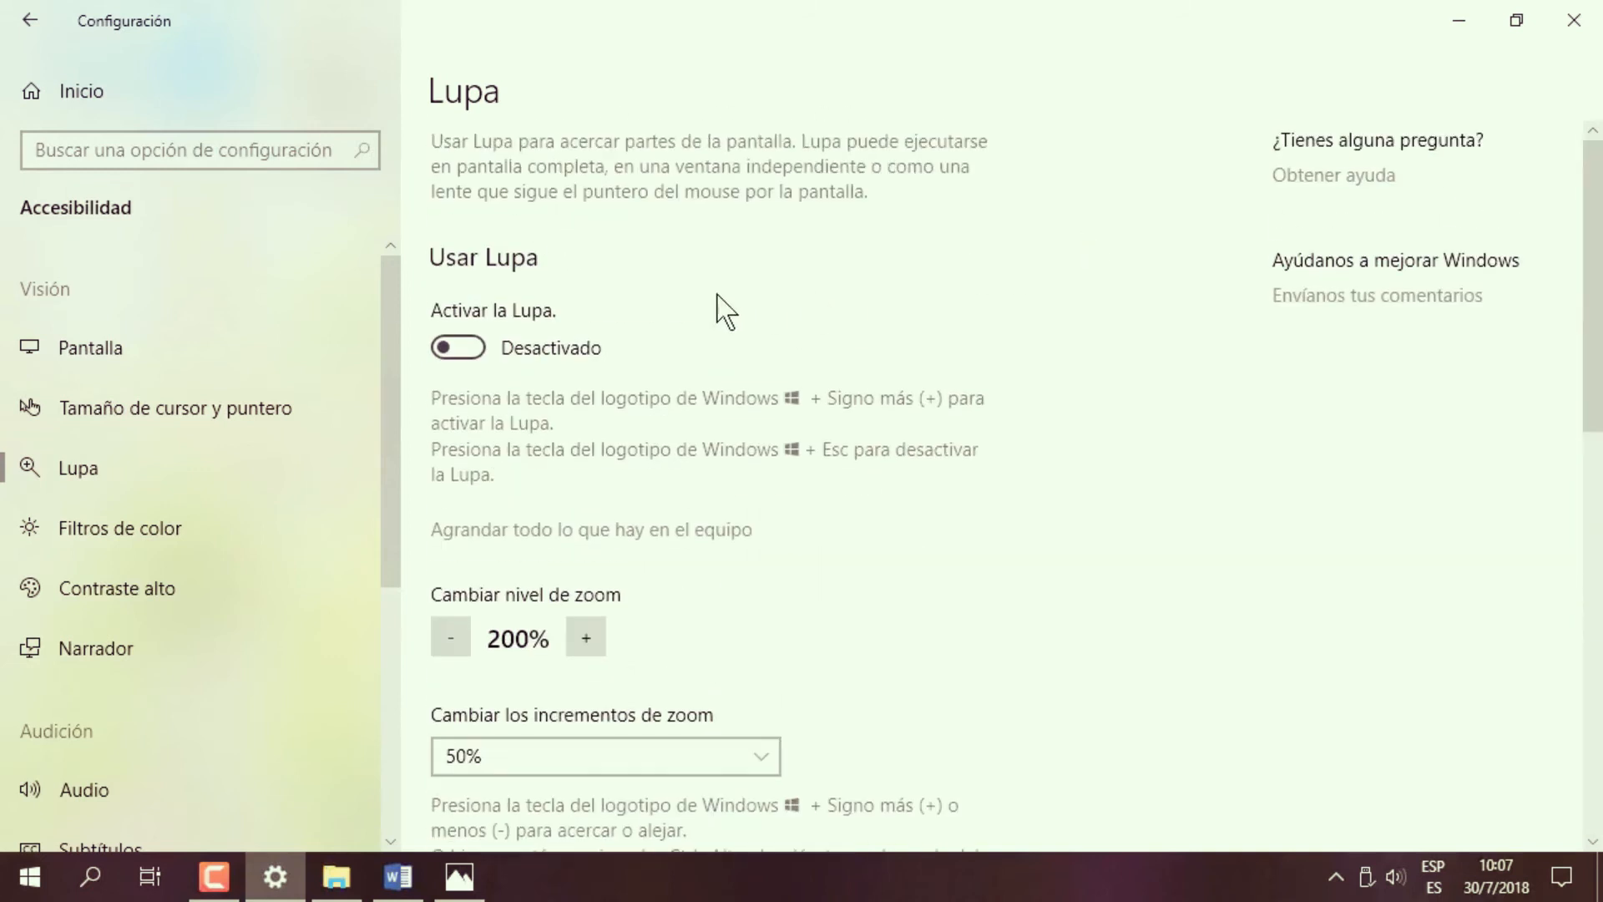
pyautogui.click(473, 349)
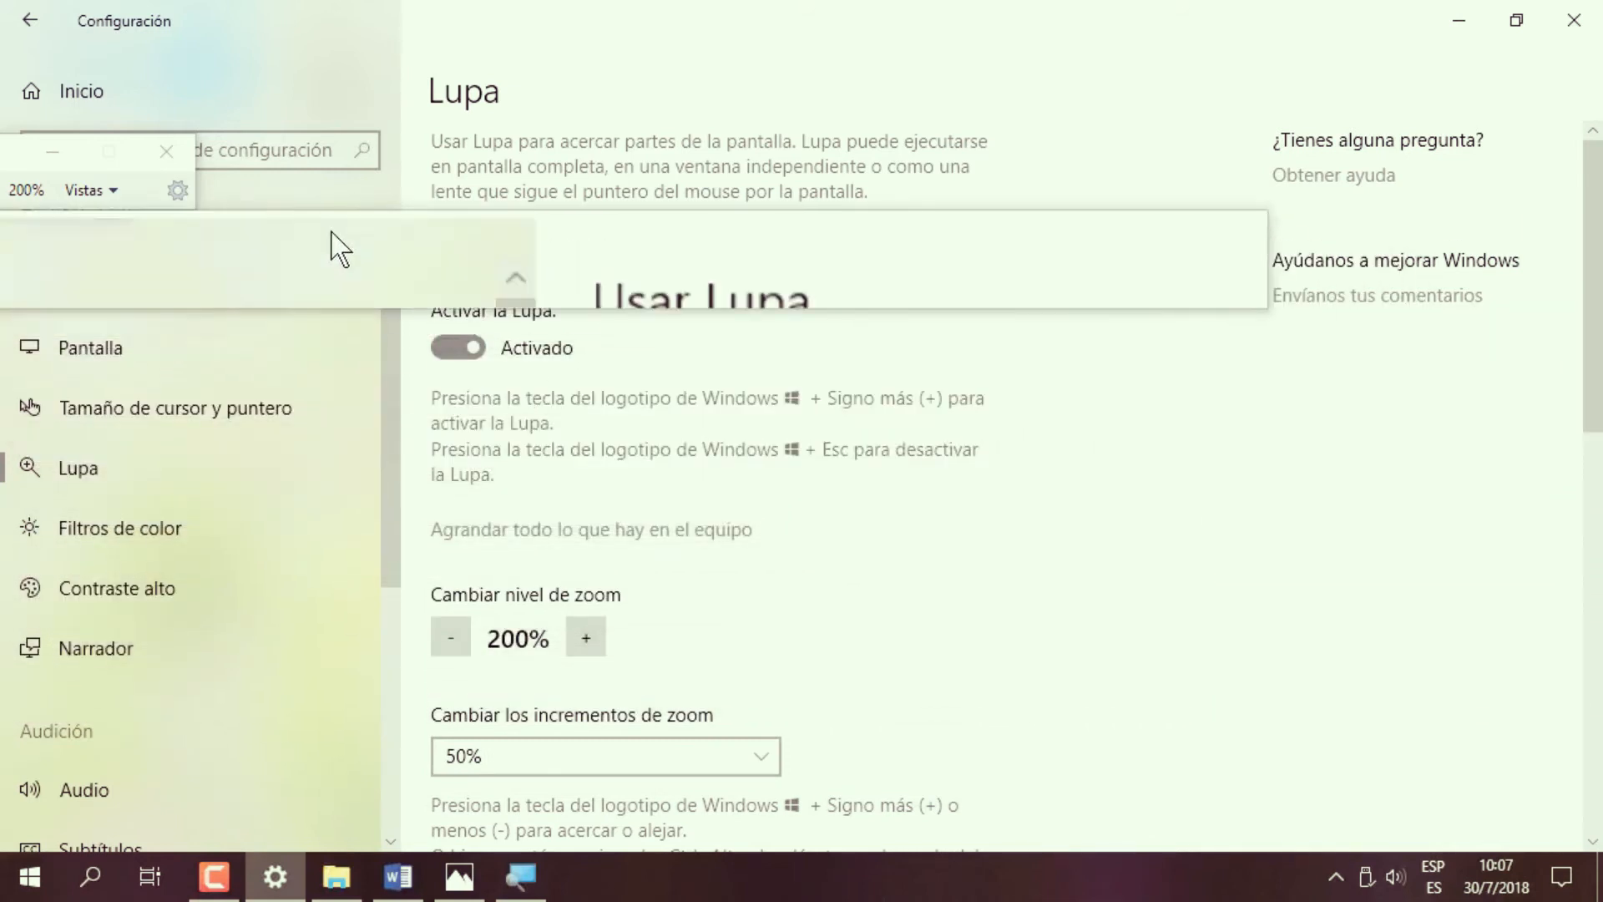
pyautogui.click(166, 151)
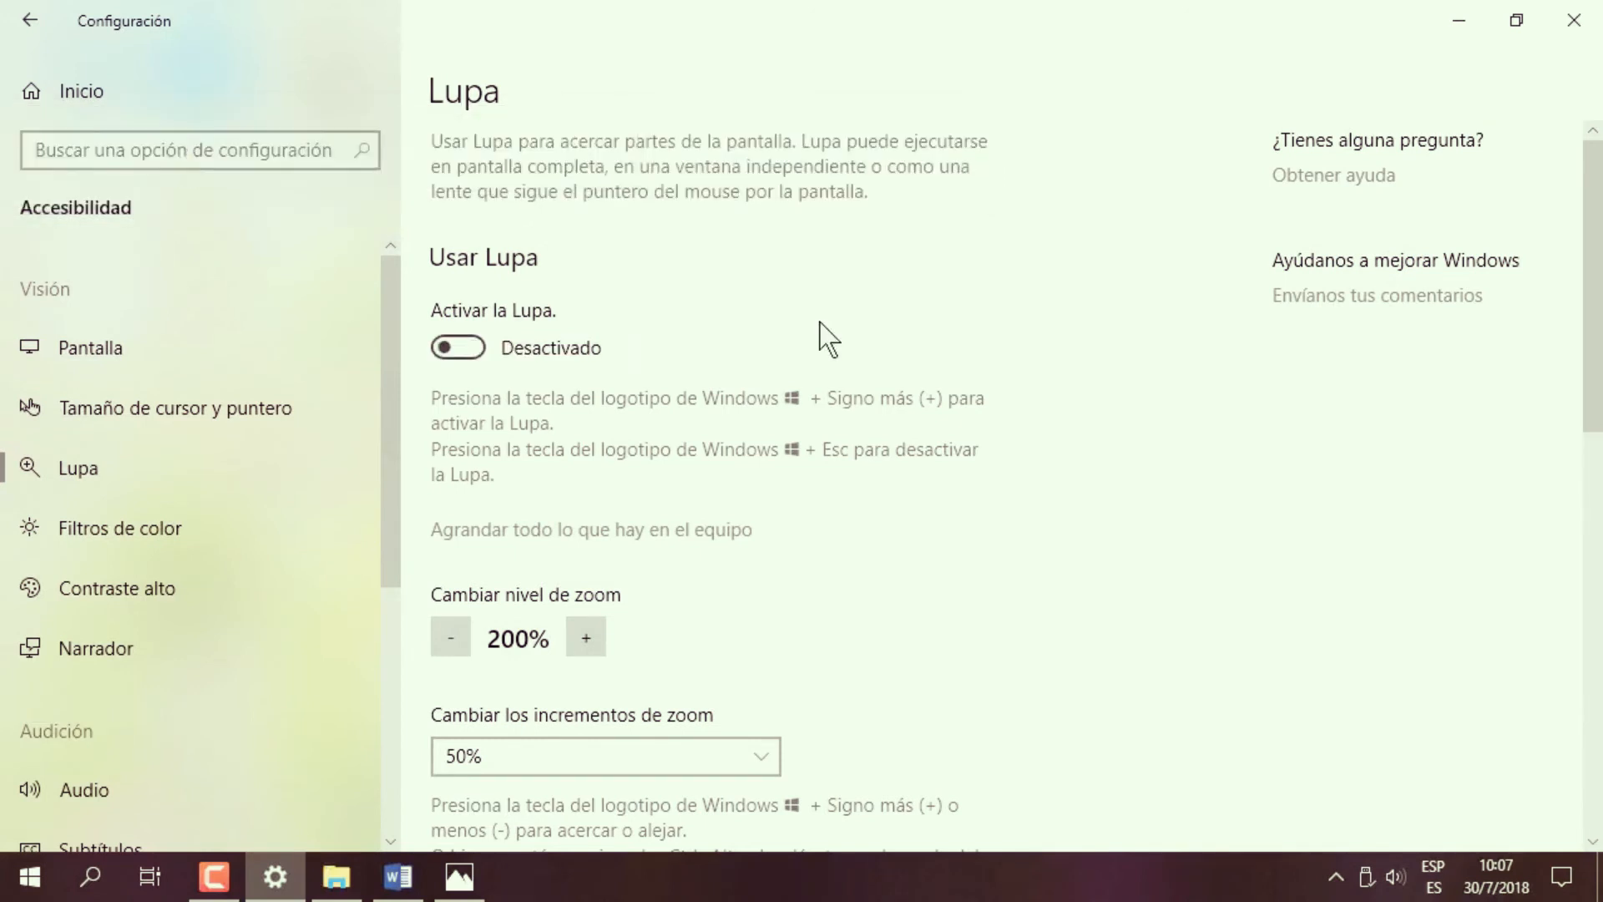
# Resize the Lupa lens to about half the screen's width and half its height.
pyautogui.moveTo(1593, 374); pyautogui.dragTo(1539, 734)
pyautogui.moveTo(841, 708); pyautogui.dragTo(616, 707)
pyautogui.moveTo(871, 678); pyautogui.dragTo(871, 560)
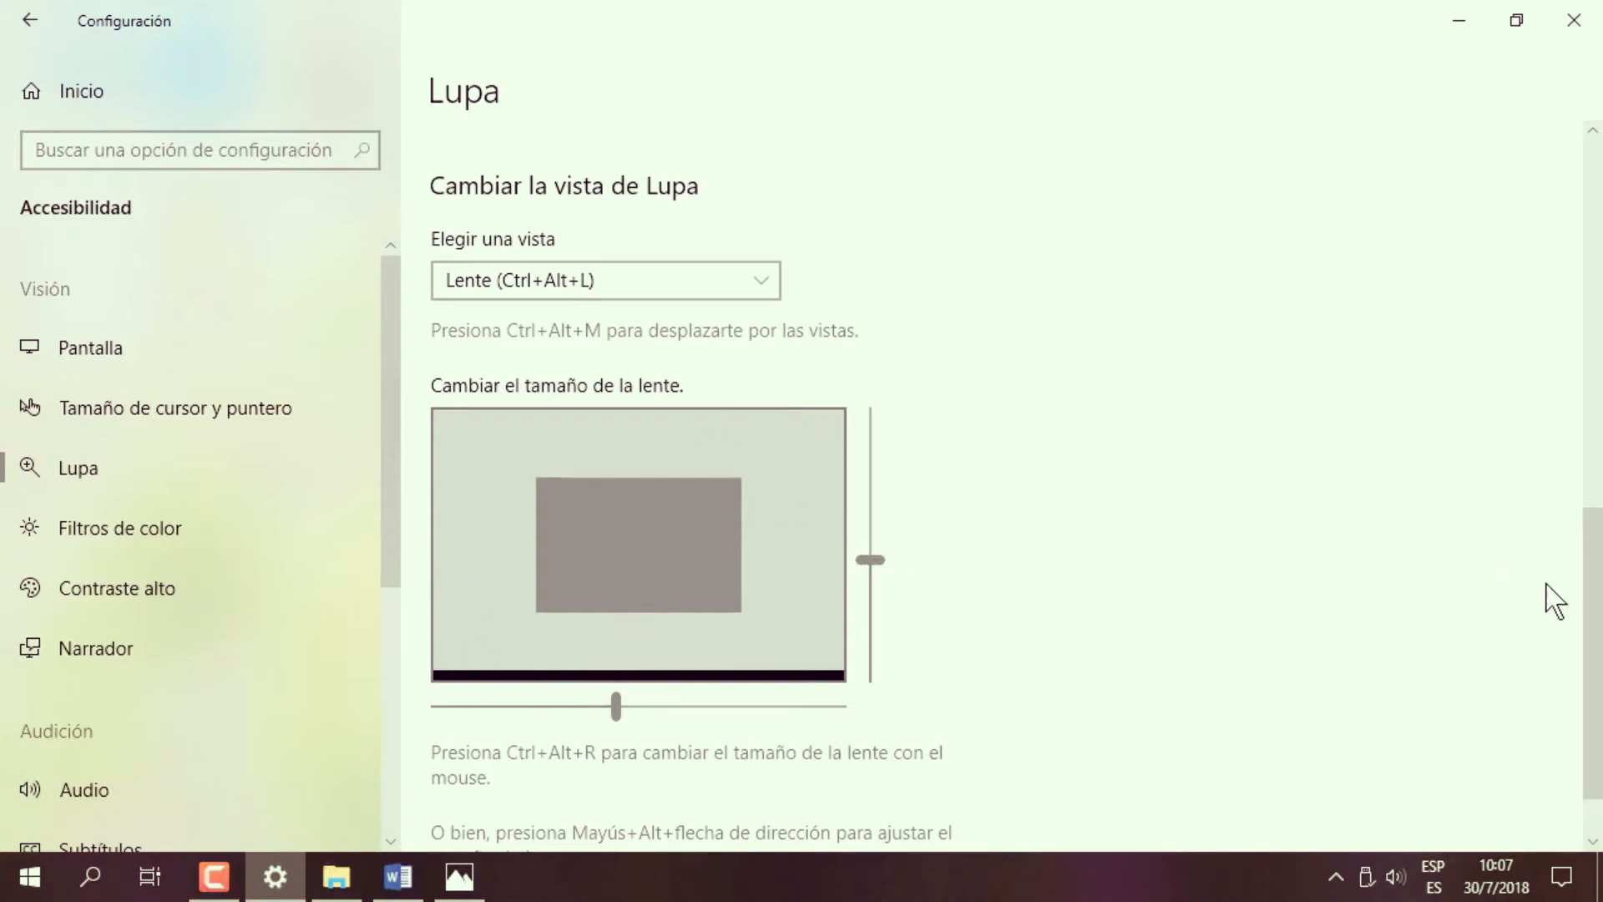
# Turn on Lupa to examine the page through the resized lens, and close it.
pyautogui.moveTo(1593, 655); pyautogui.dragTo(1598, 290)
pyautogui.moveTo(1595, 393); pyautogui.dragTo(1564, 745)
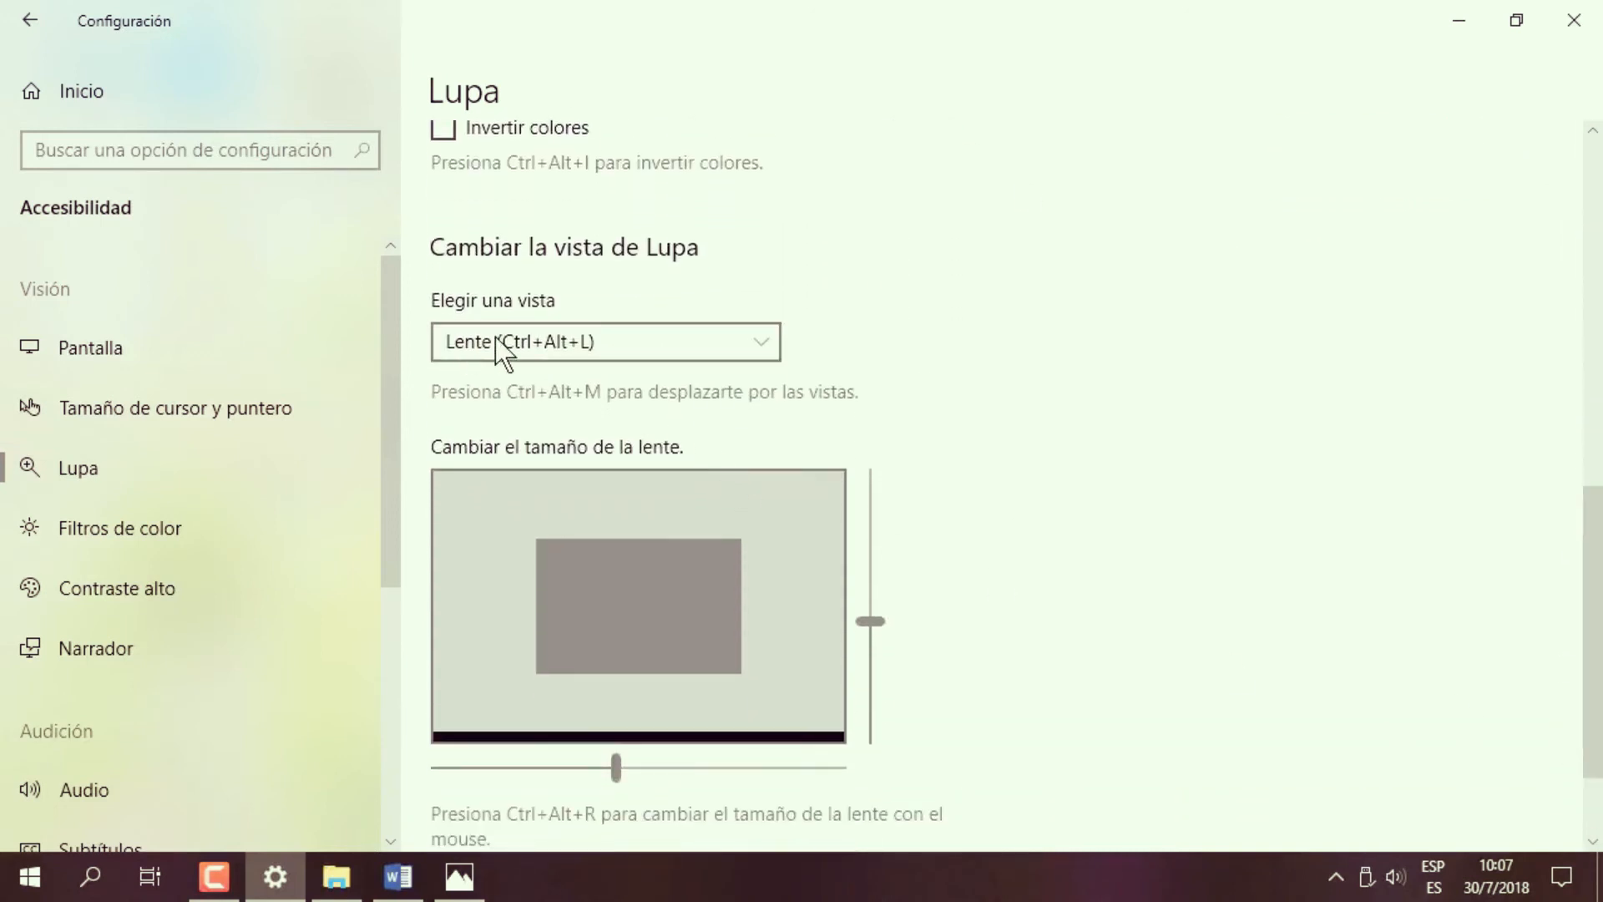
pyautogui.moveTo(1595, 560); pyautogui.dragTo(1593, 113)
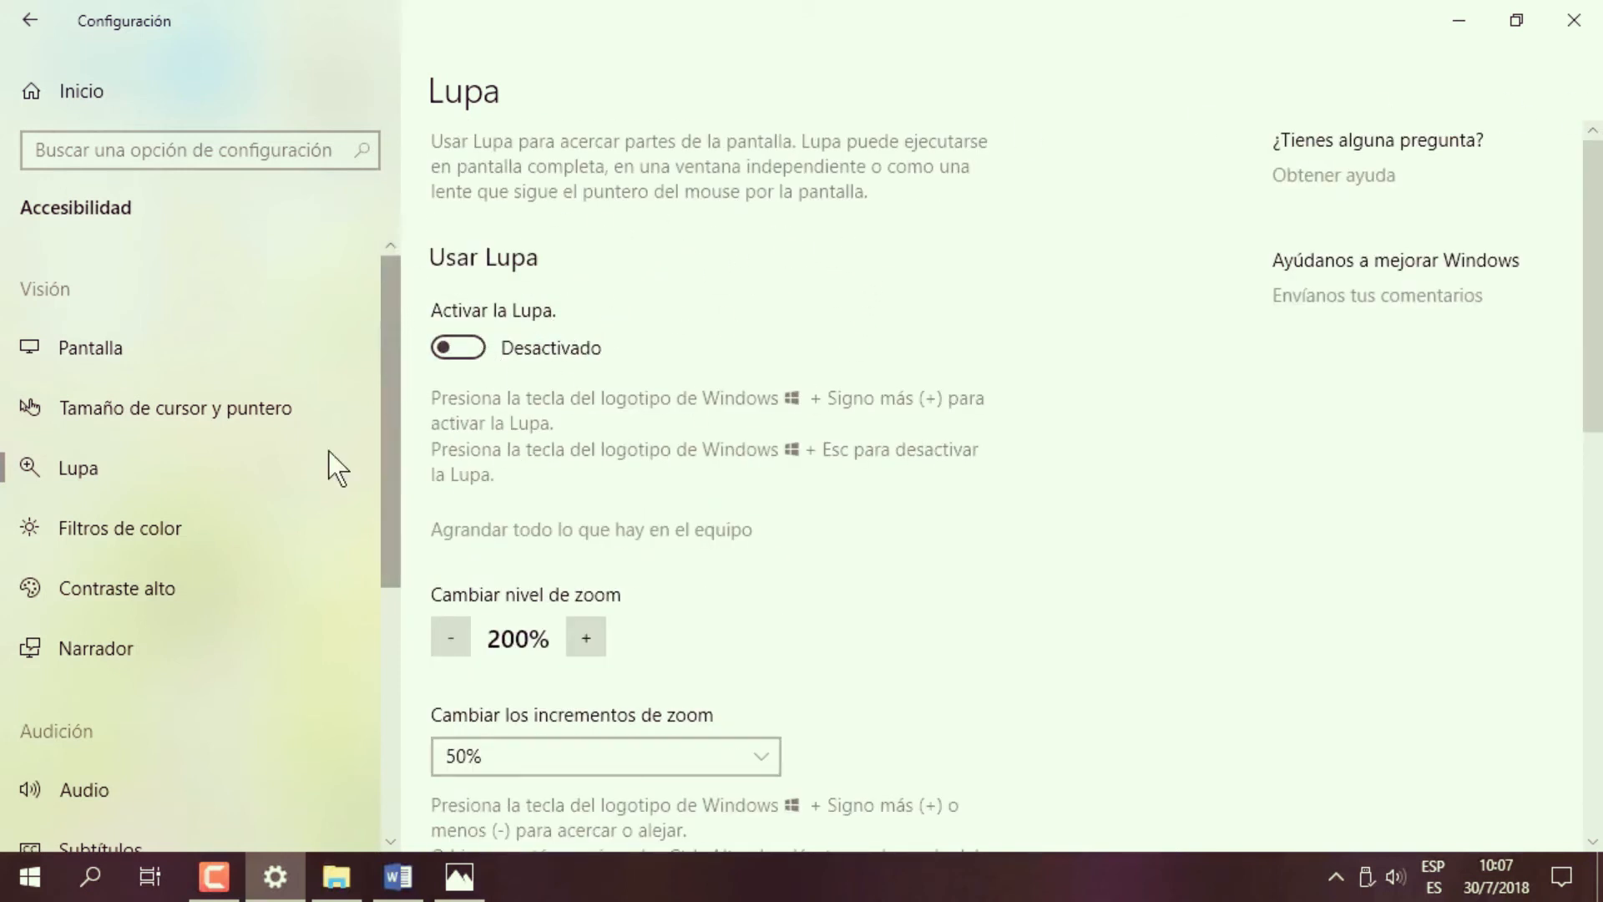
pyautogui.click(466, 344)
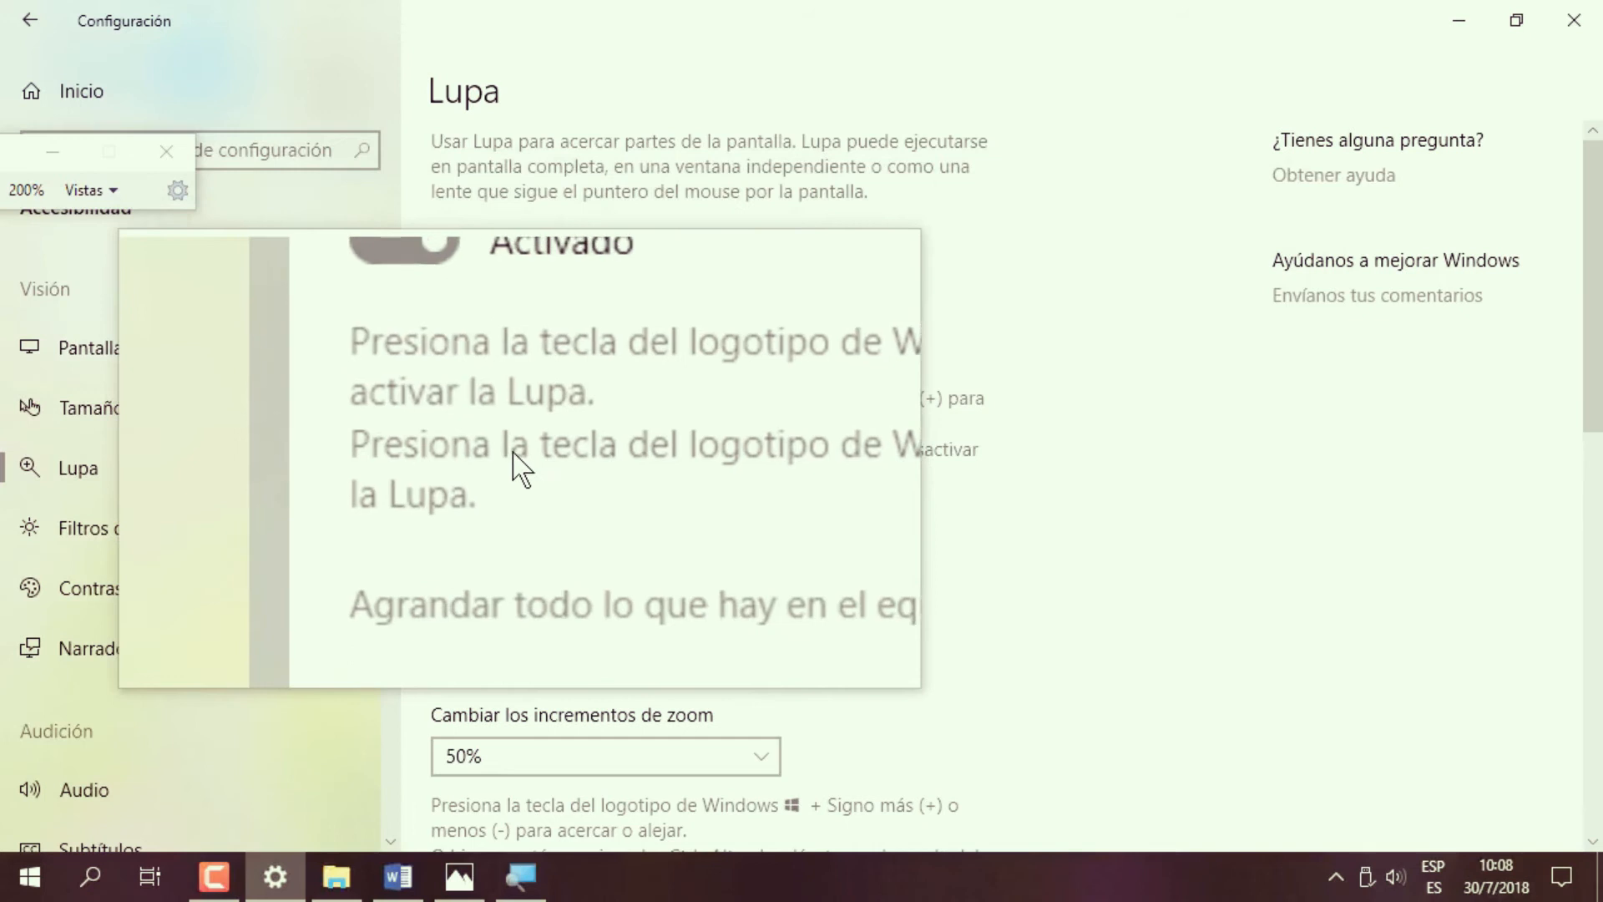
pyautogui.click(172, 146)
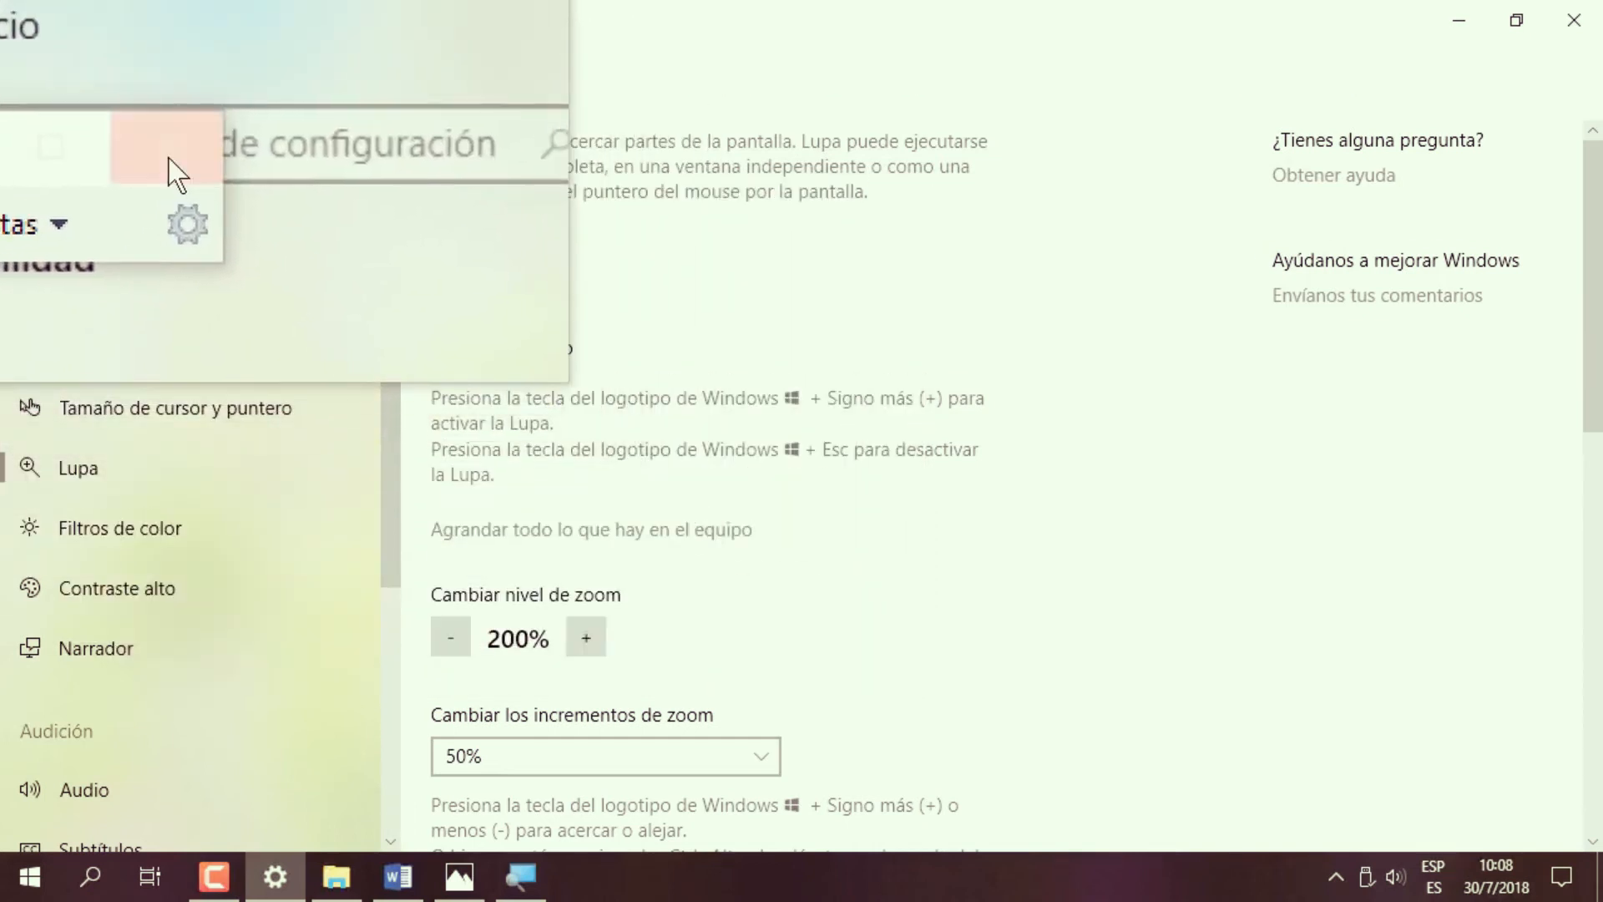
# Choose Pantalla completa as the Lupa view, and stop Lupa from following Cursor del mouse and Cursor del Narrador.
pyautogui.moveTo(1591, 401); pyautogui.dragTo(1592, 735)
pyautogui.click(765, 389)
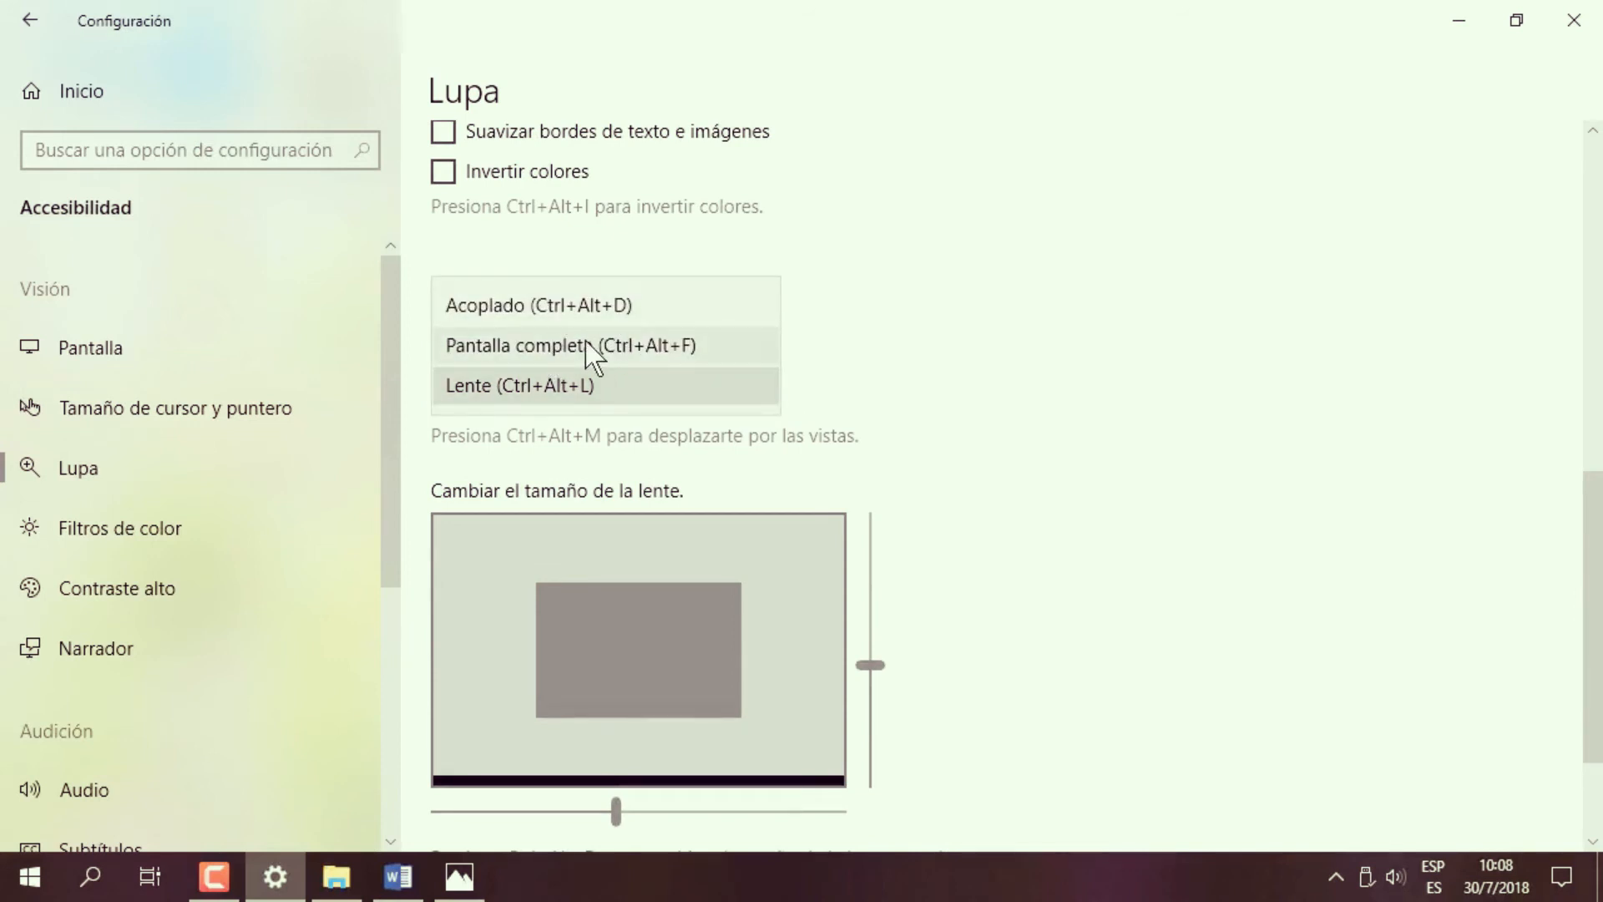
pyautogui.click(528, 359)
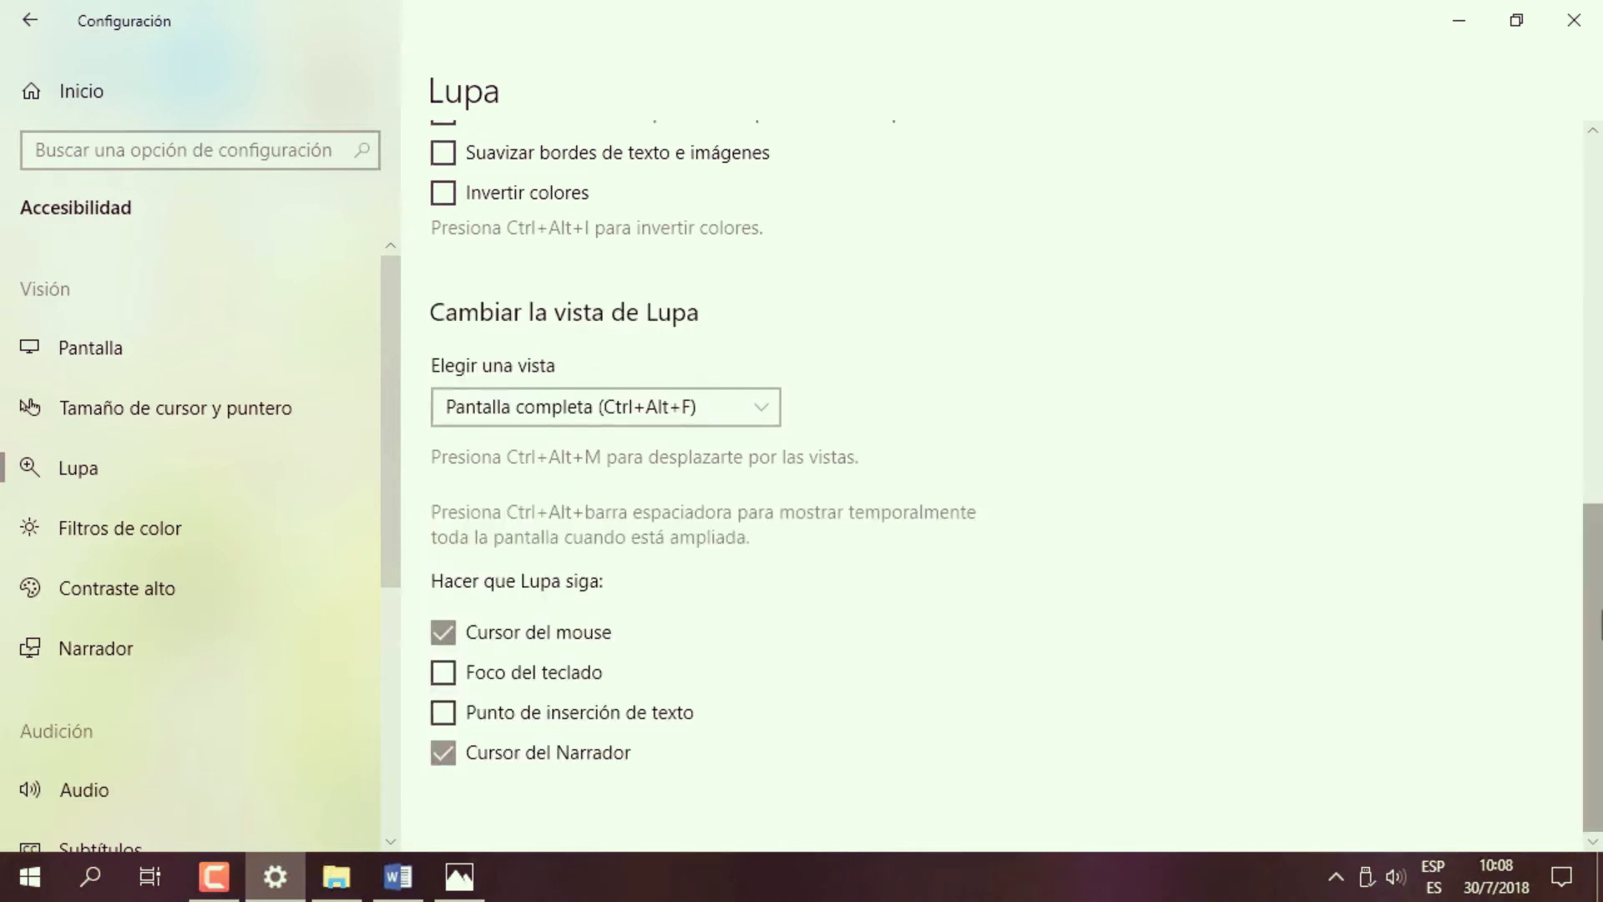
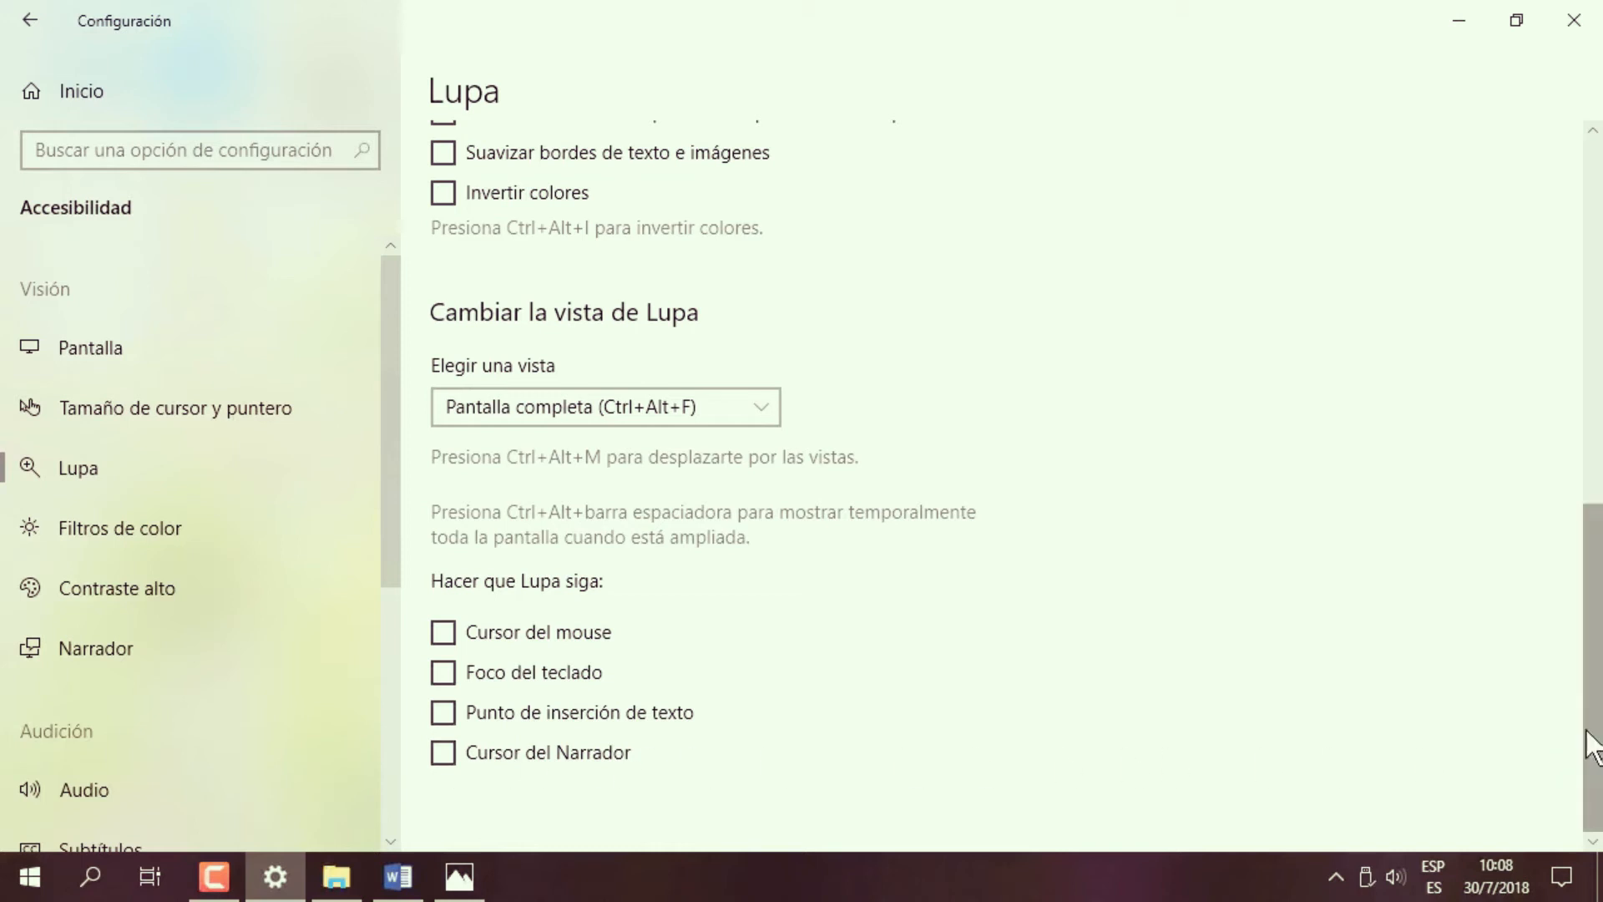
# Turn on Lupa to examine how the full-screen view behaves without following the mouse cursor, and turn it off.
pyautogui.moveTo(1595, 733); pyautogui.dragTo(1597, 372)
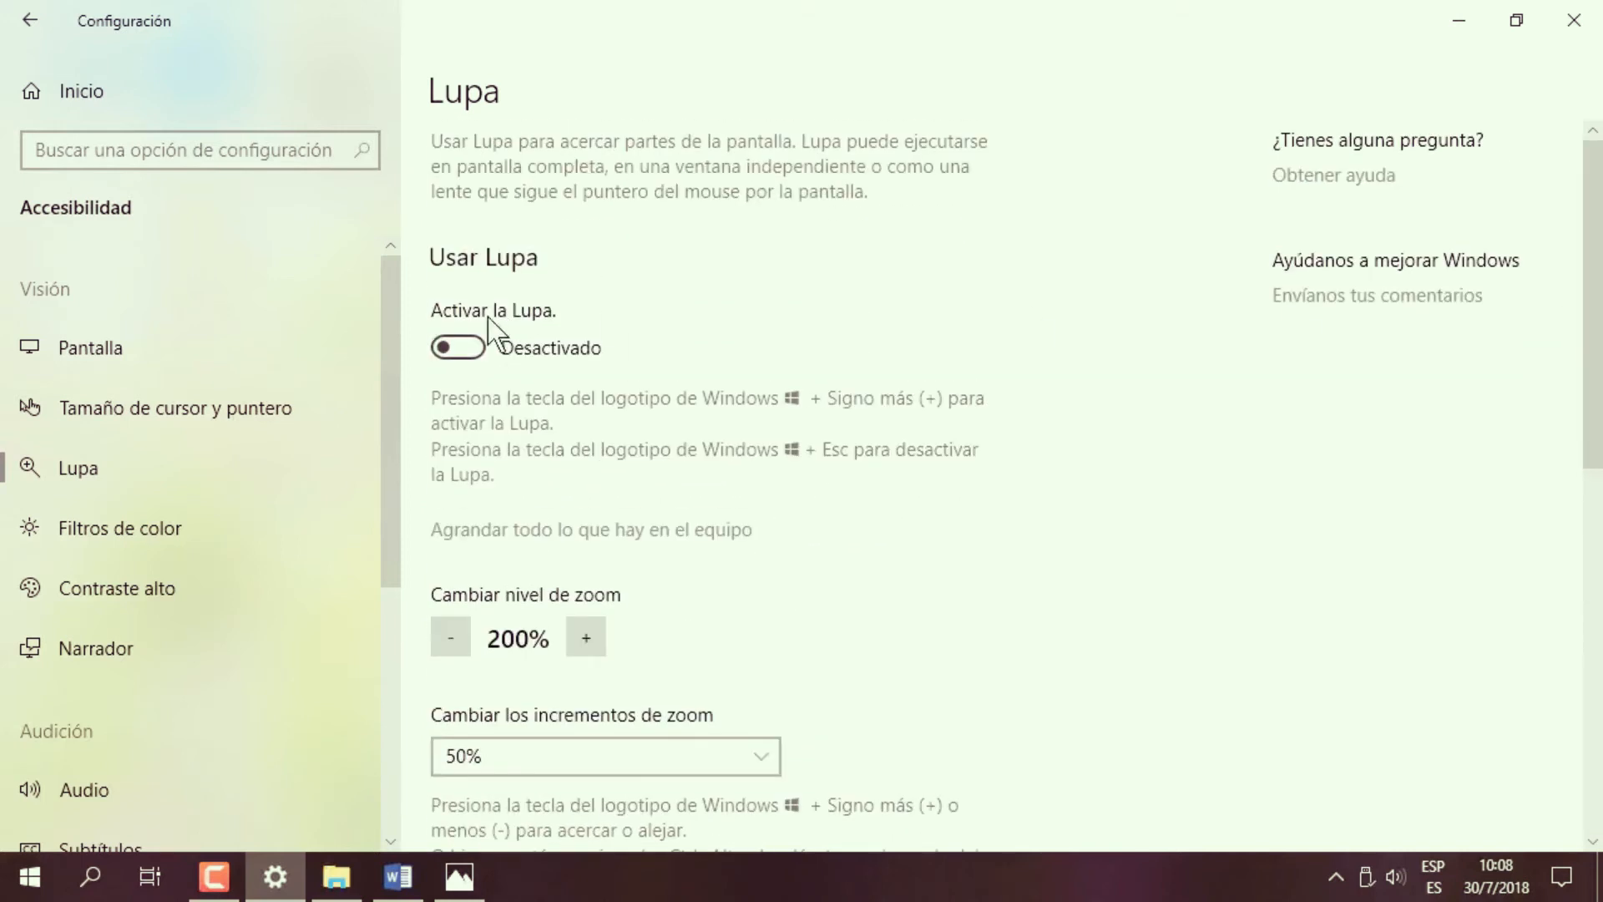
pyautogui.click(466, 342)
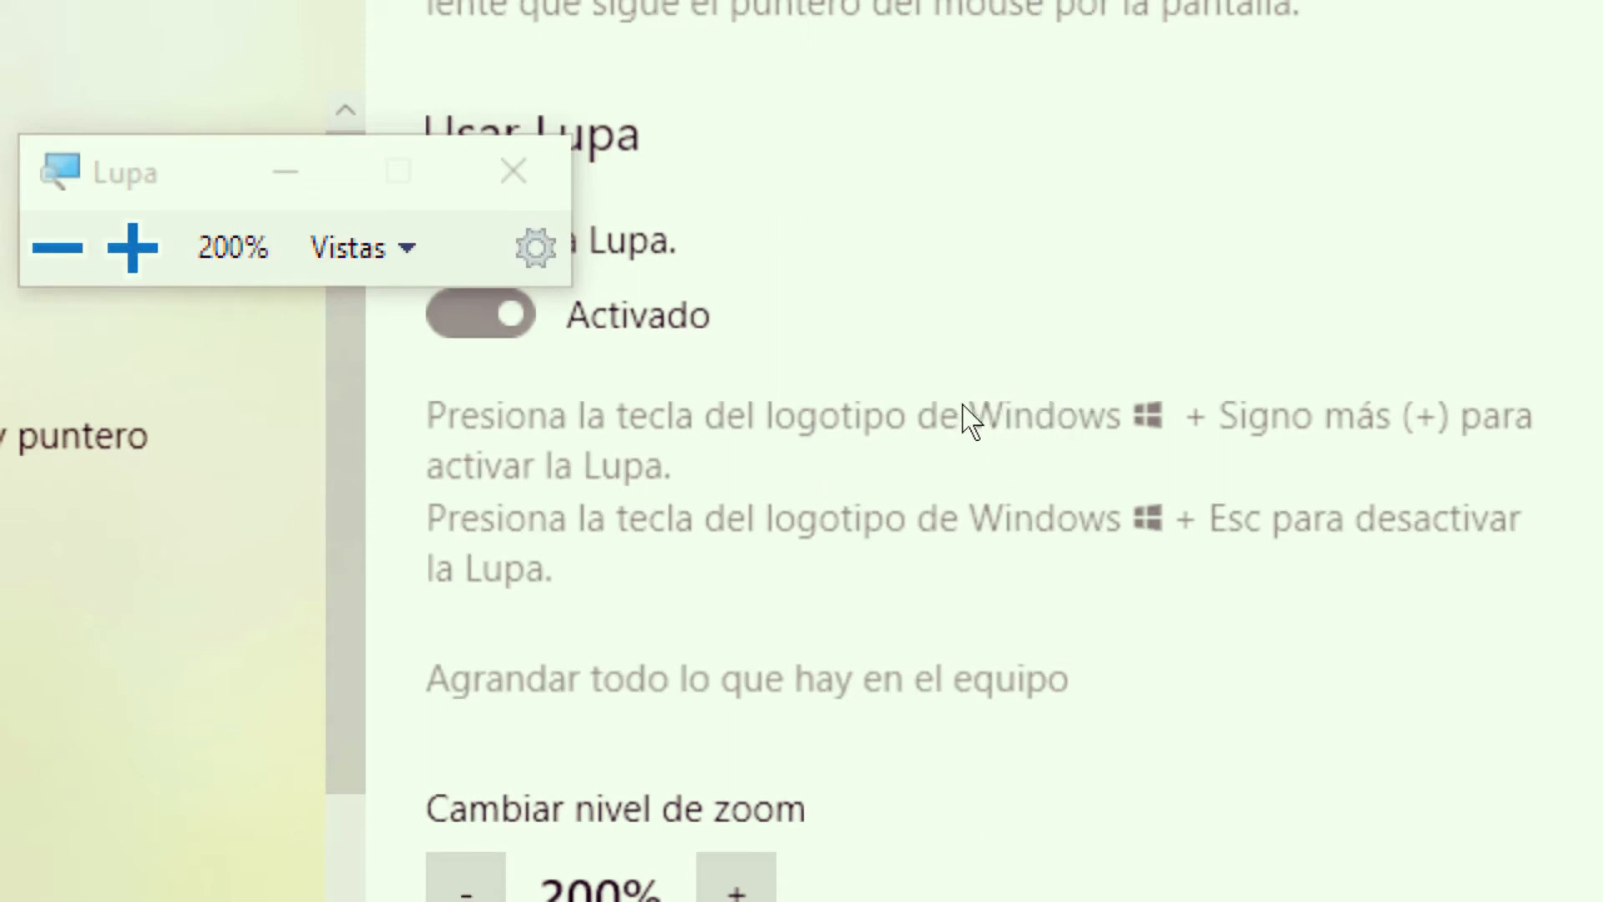
pyautogui.moveTo(395, 484); pyautogui.dragTo(394, 405)
pyautogui.click(481, 294)
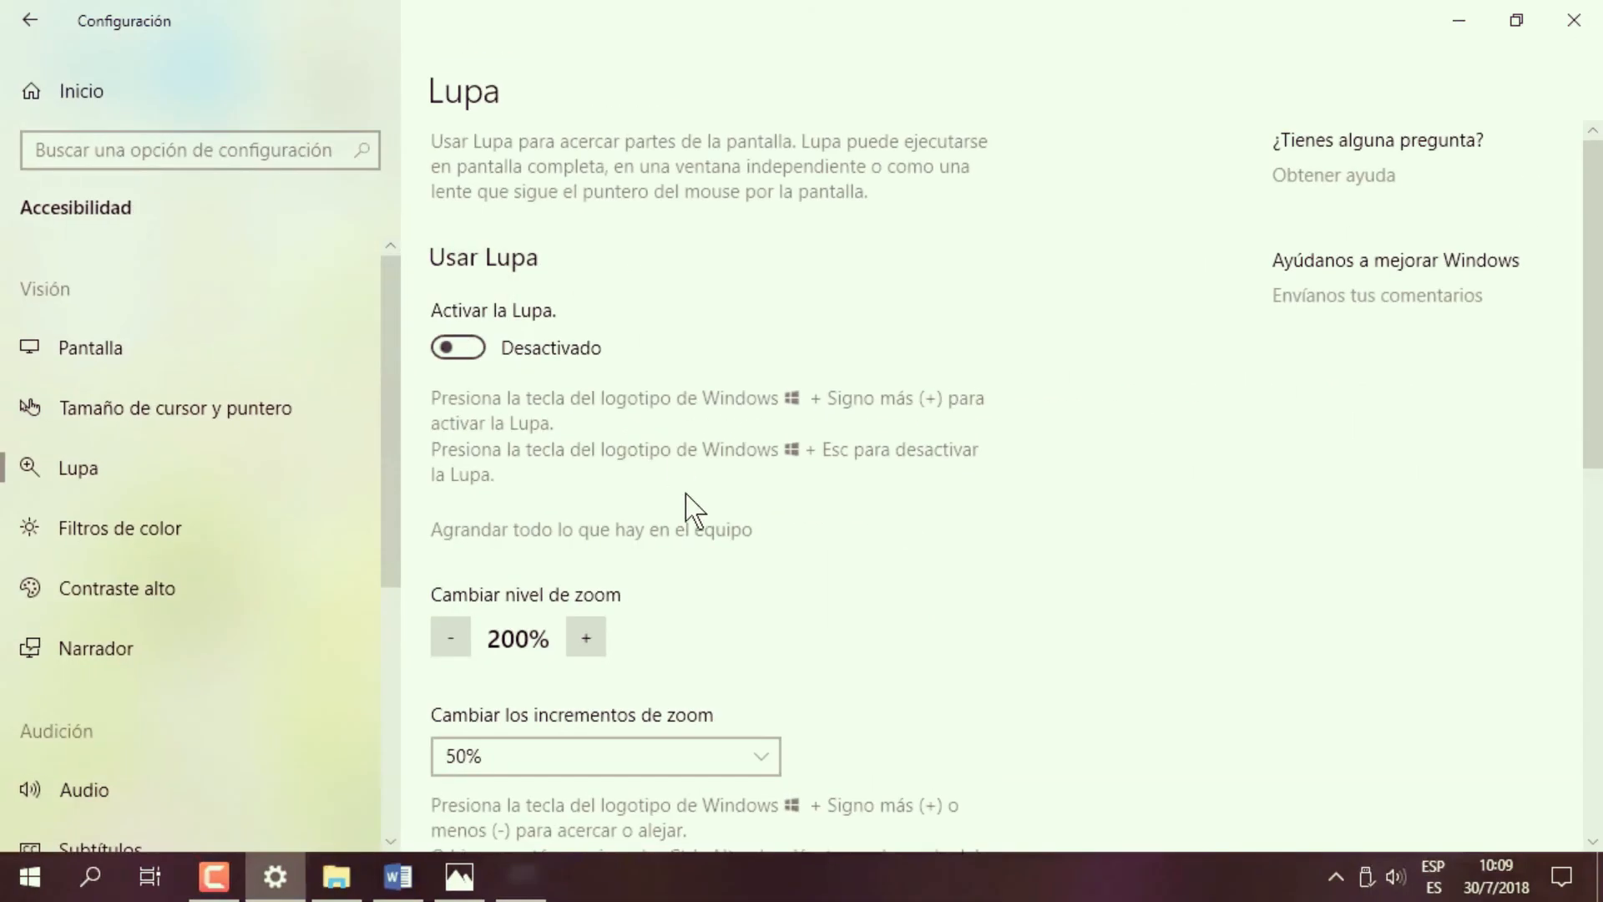
# Enable Cursor del mouse under Hacer que Lupa siga, and briefly turn Lupa on to test it.
pyautogui.scroll(-10, 780, 669)
pyautogui.click(535, 640)
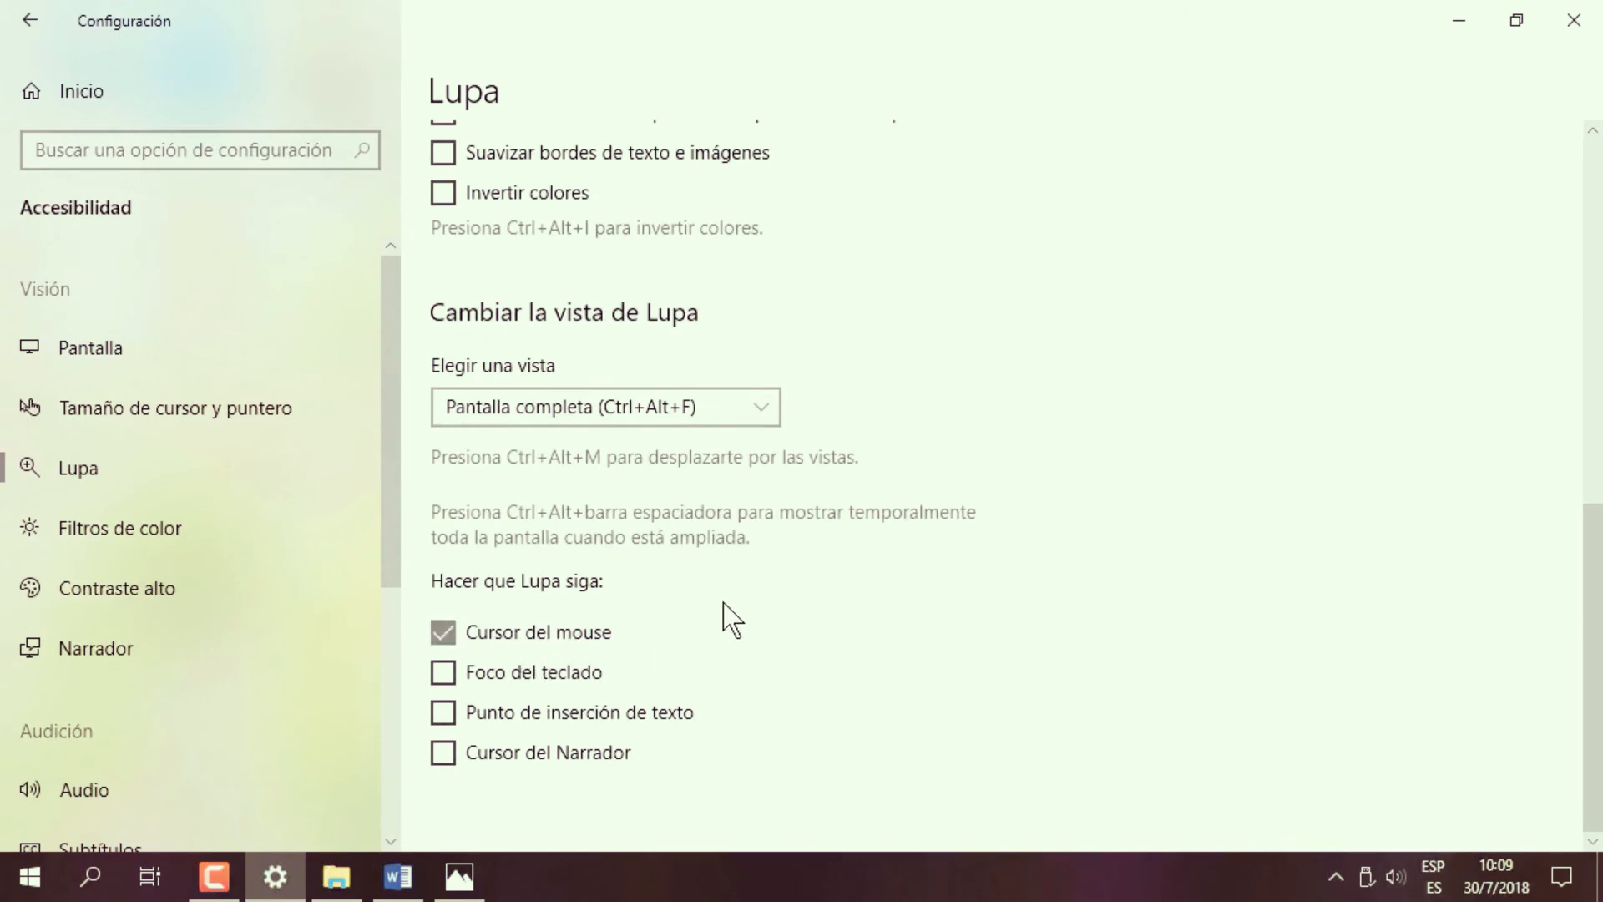
pyautogui.scroll(10, 927, 635)
pyautogui.click(475, 350)
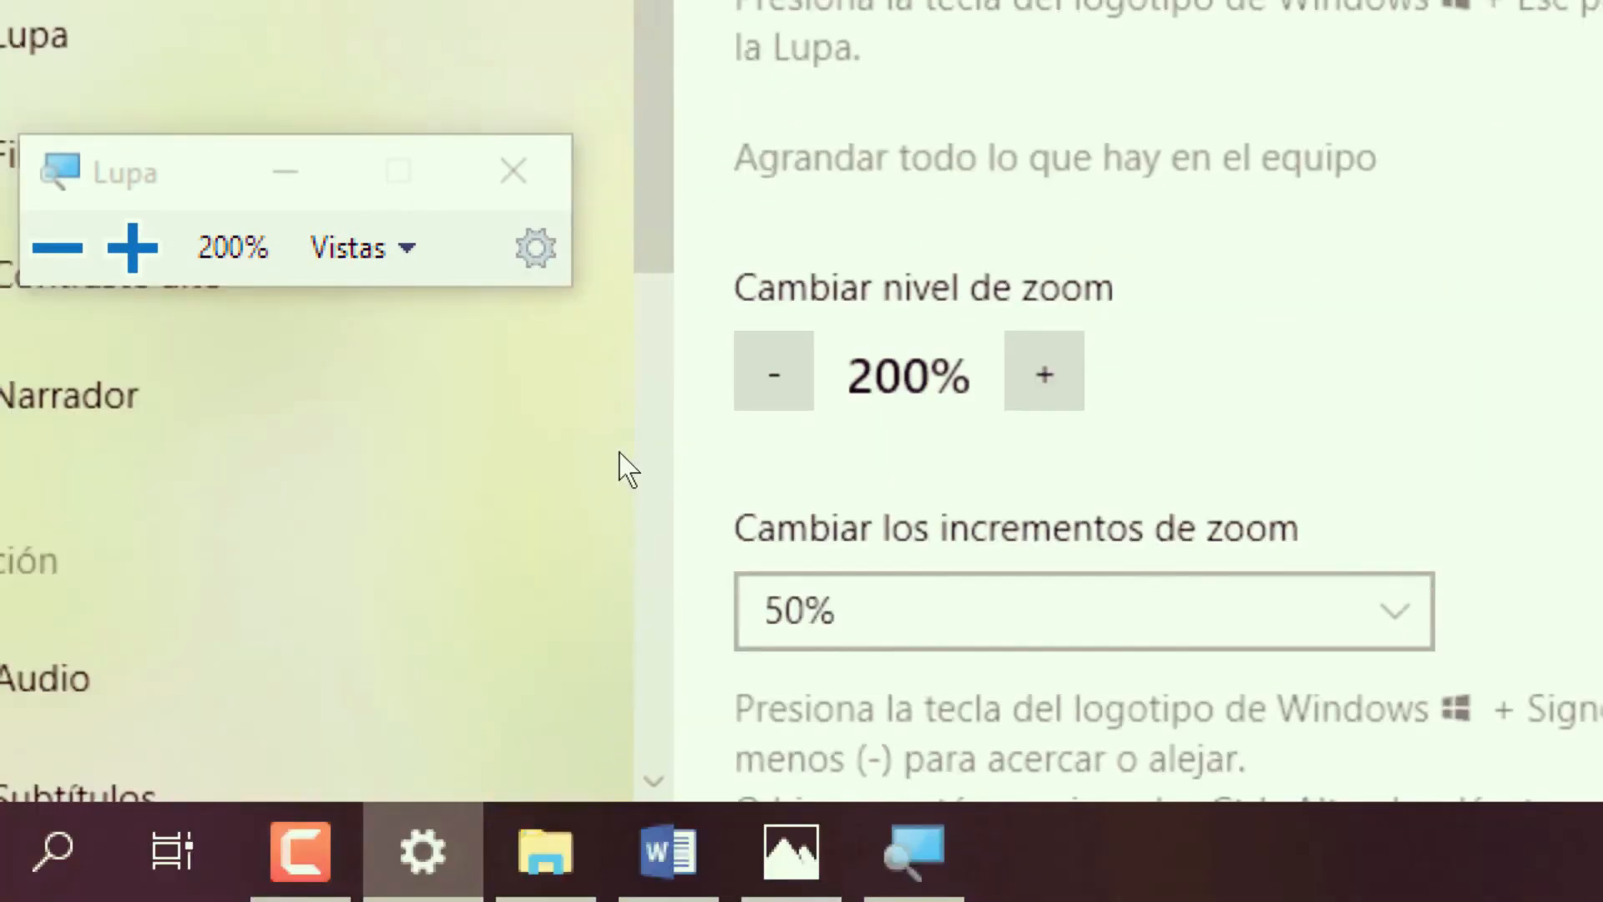
pyautogui.click(297, 483)
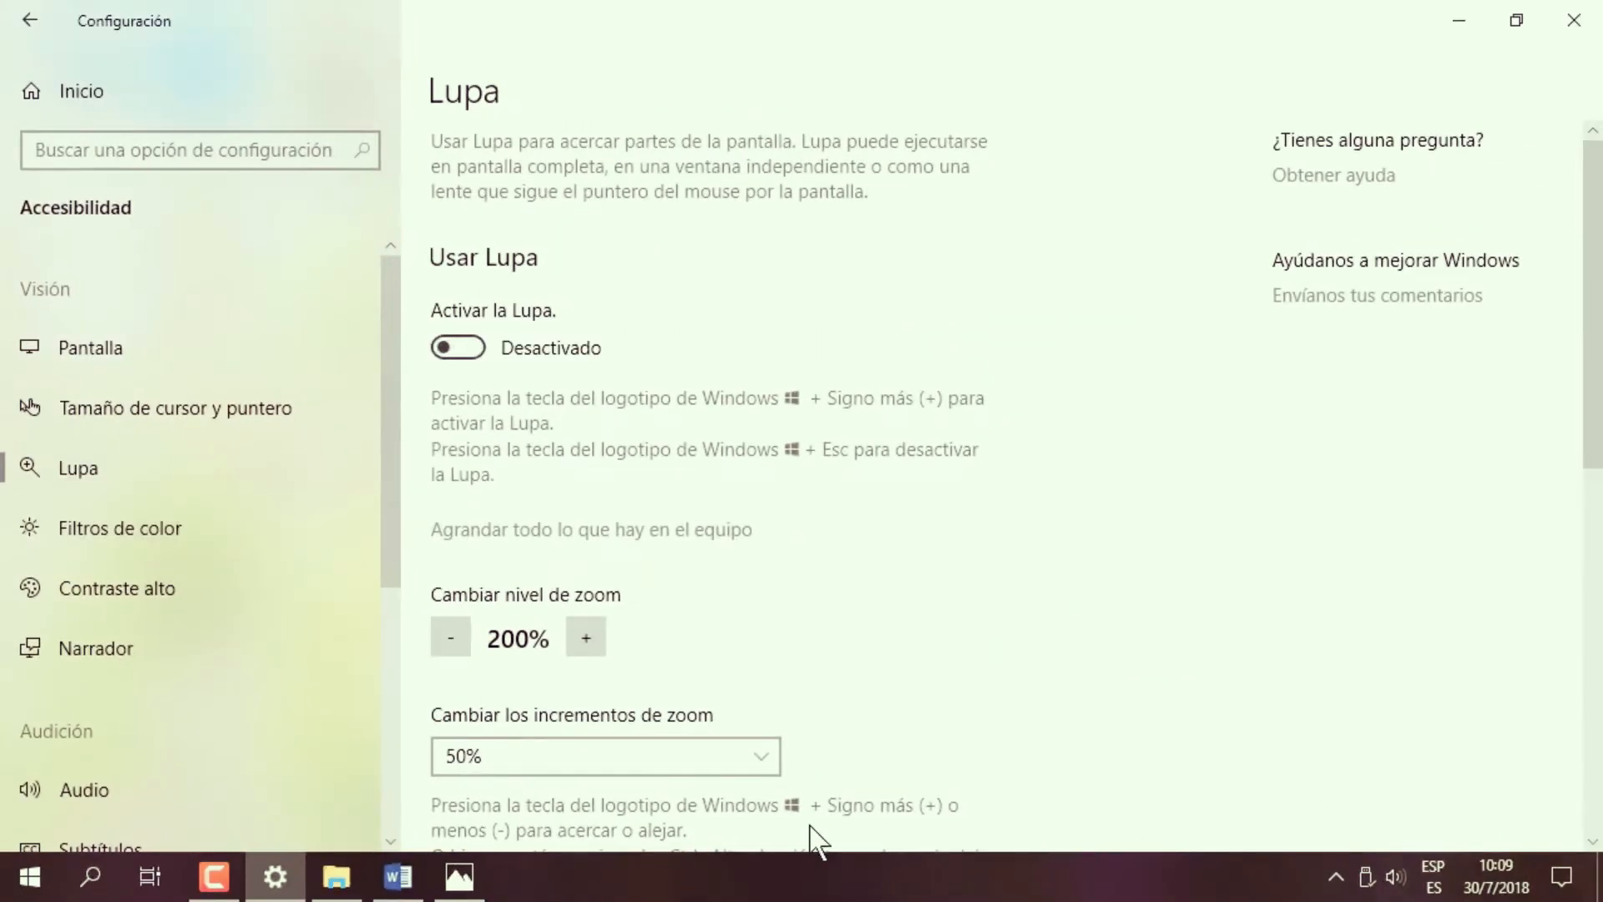
# Open the Filtros de color settings page, and minimize the Configuración window to show the desktop.
pyautogui.scroll(-10, 899, 708)
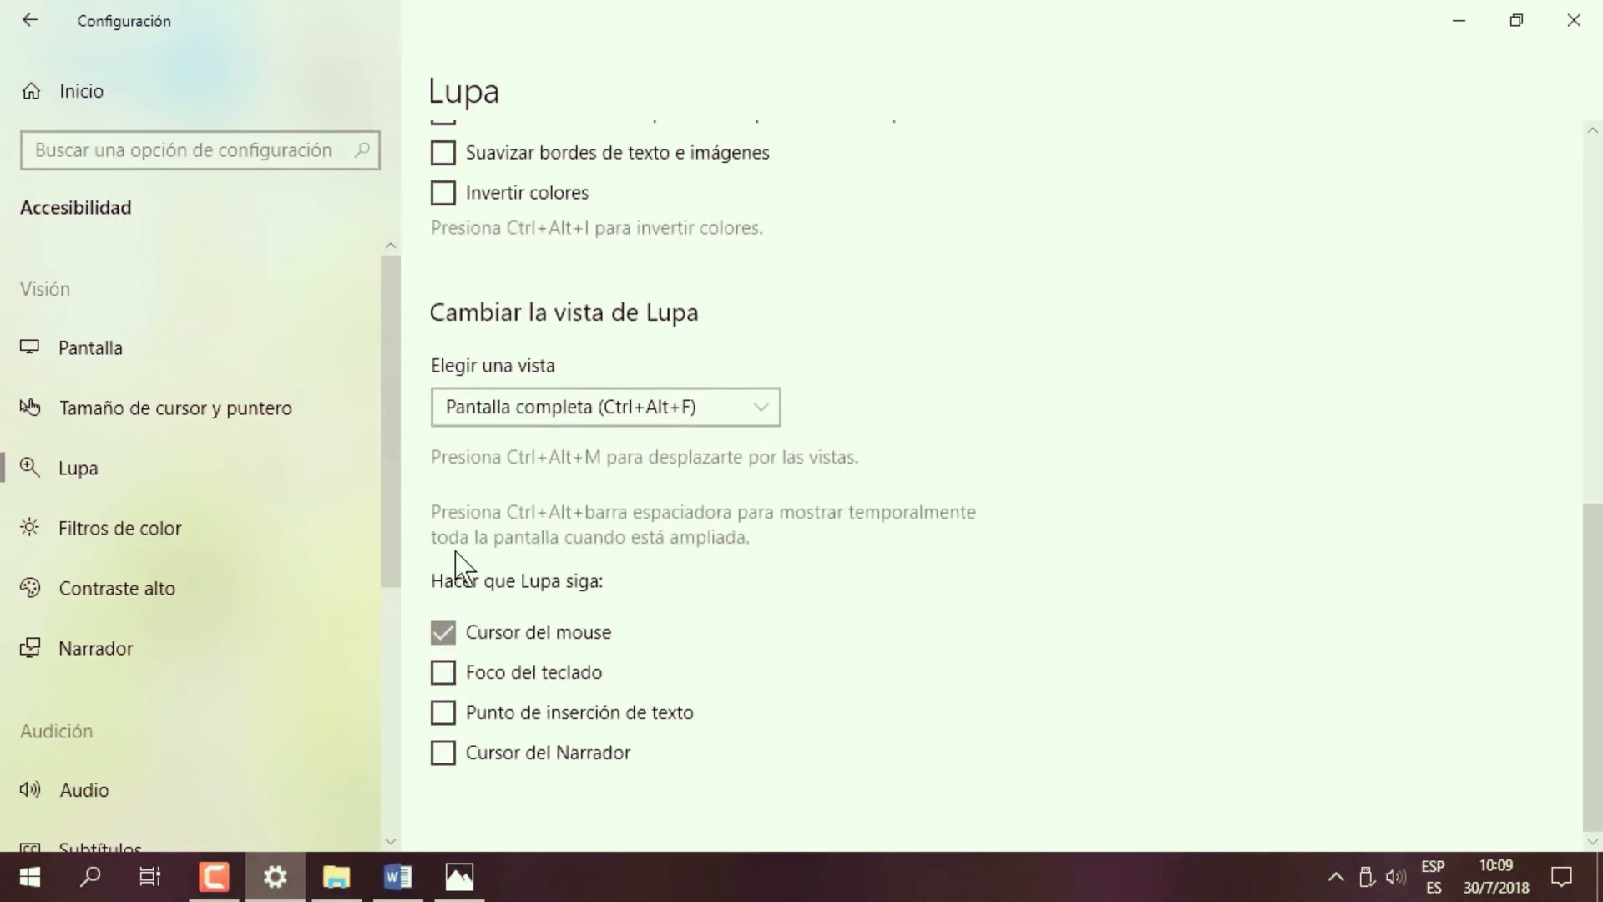
pyautogui.click(103, 527)
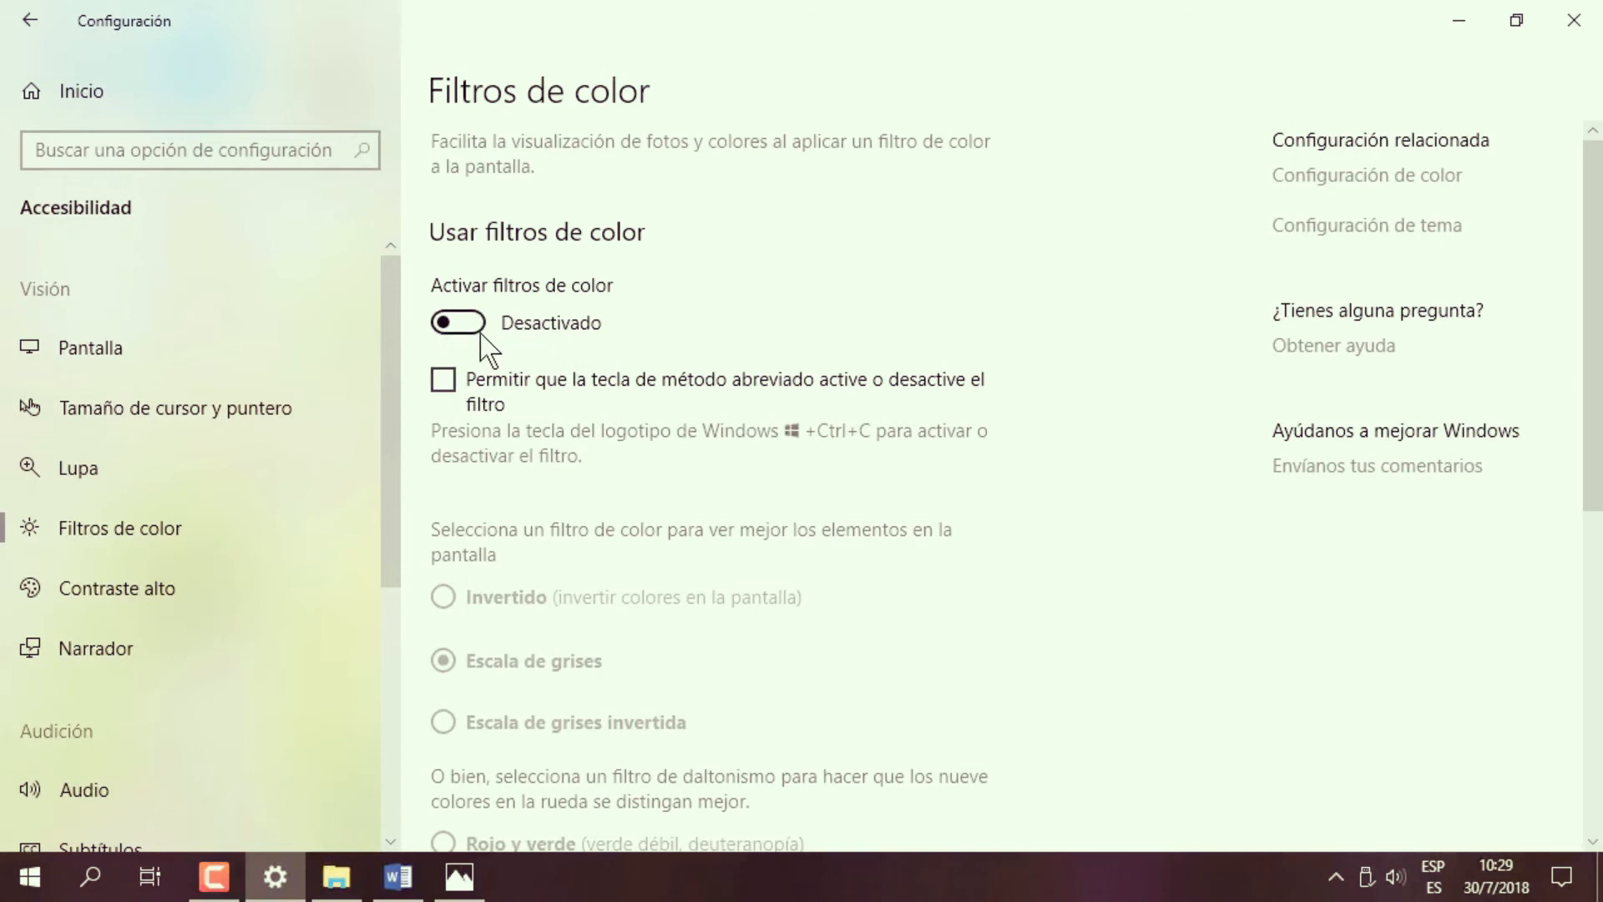
pyautogui.click(1458, 18)
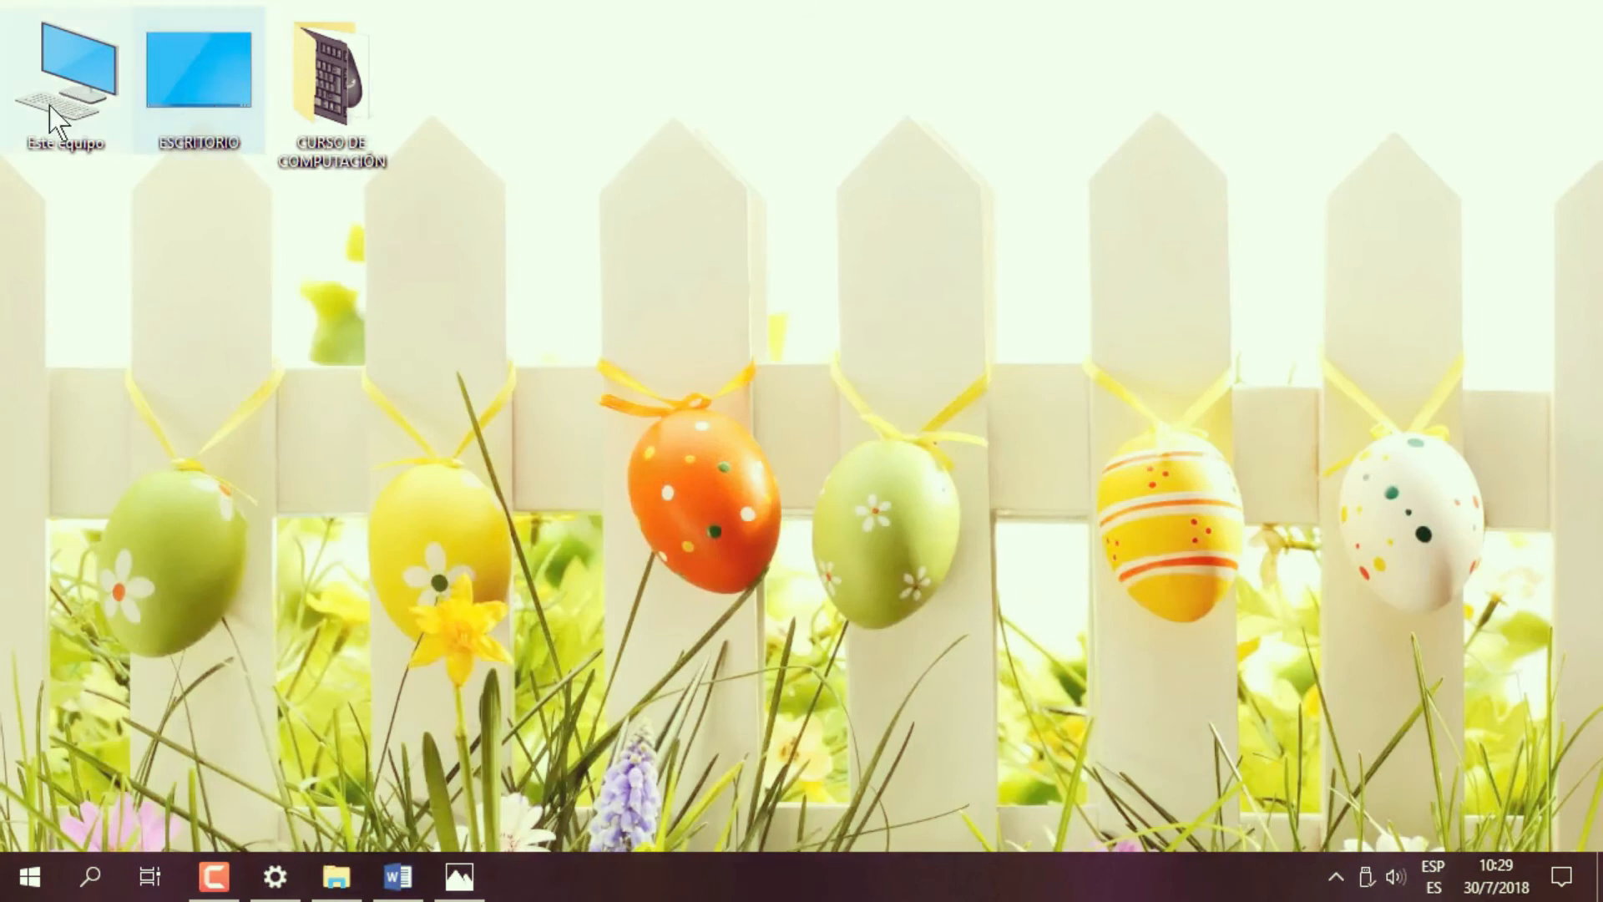
# Open the CURSO DE COMPUTACIÓN folder from the desktop and go to the Imágenes folder.
pyautogui.click(214, 58)
pyautogui.click(314, 46)
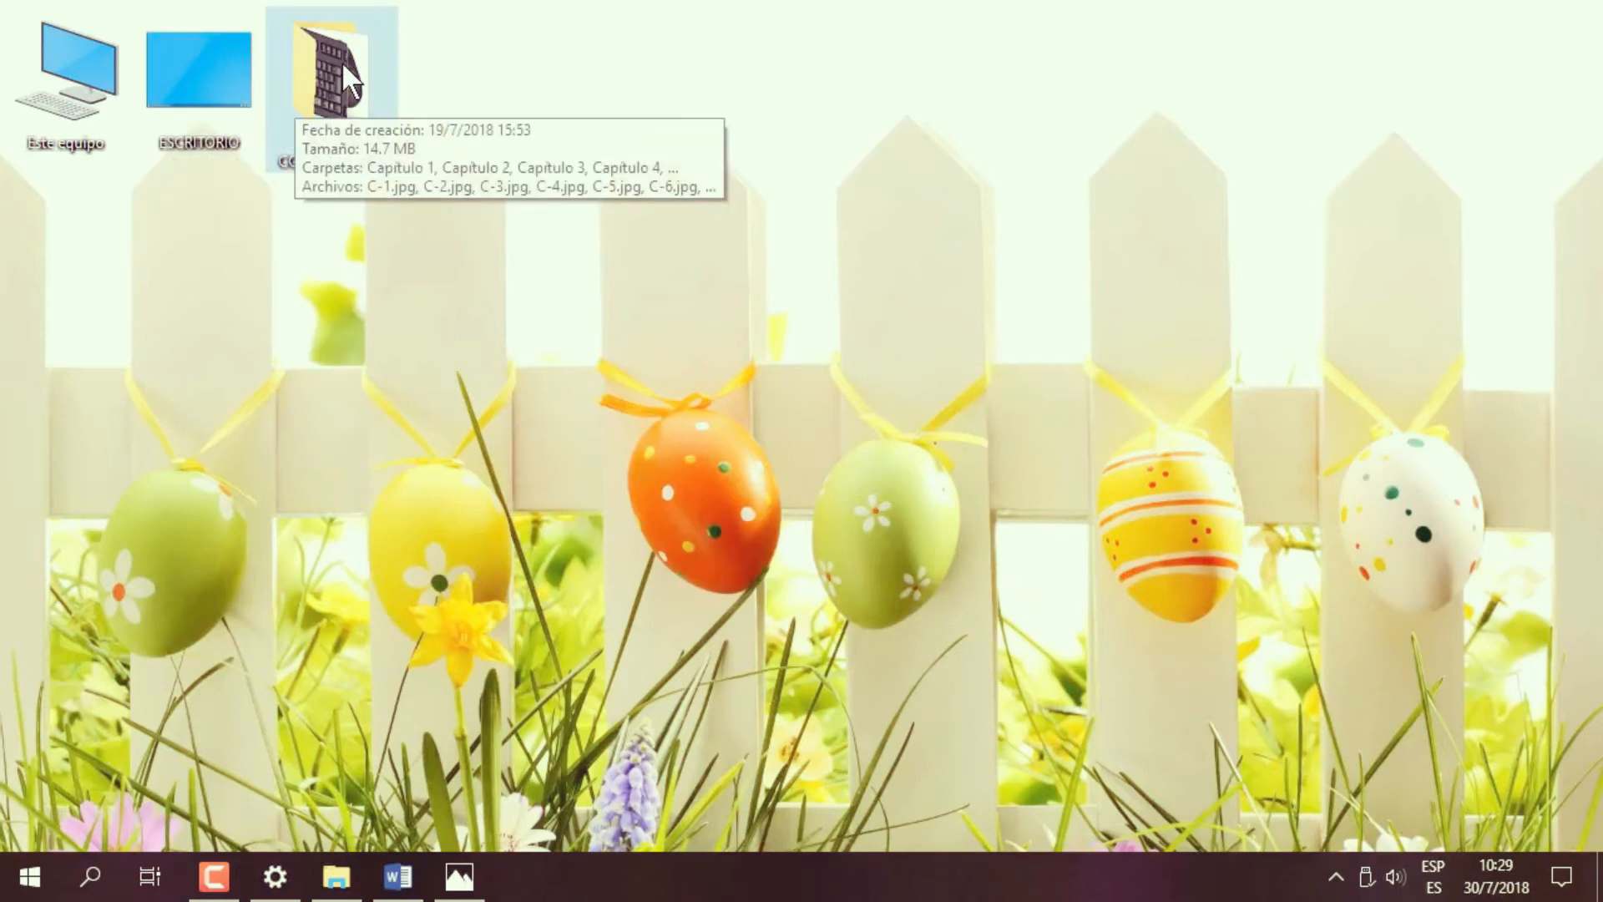
pyautogui.doubleClick(343, 62)
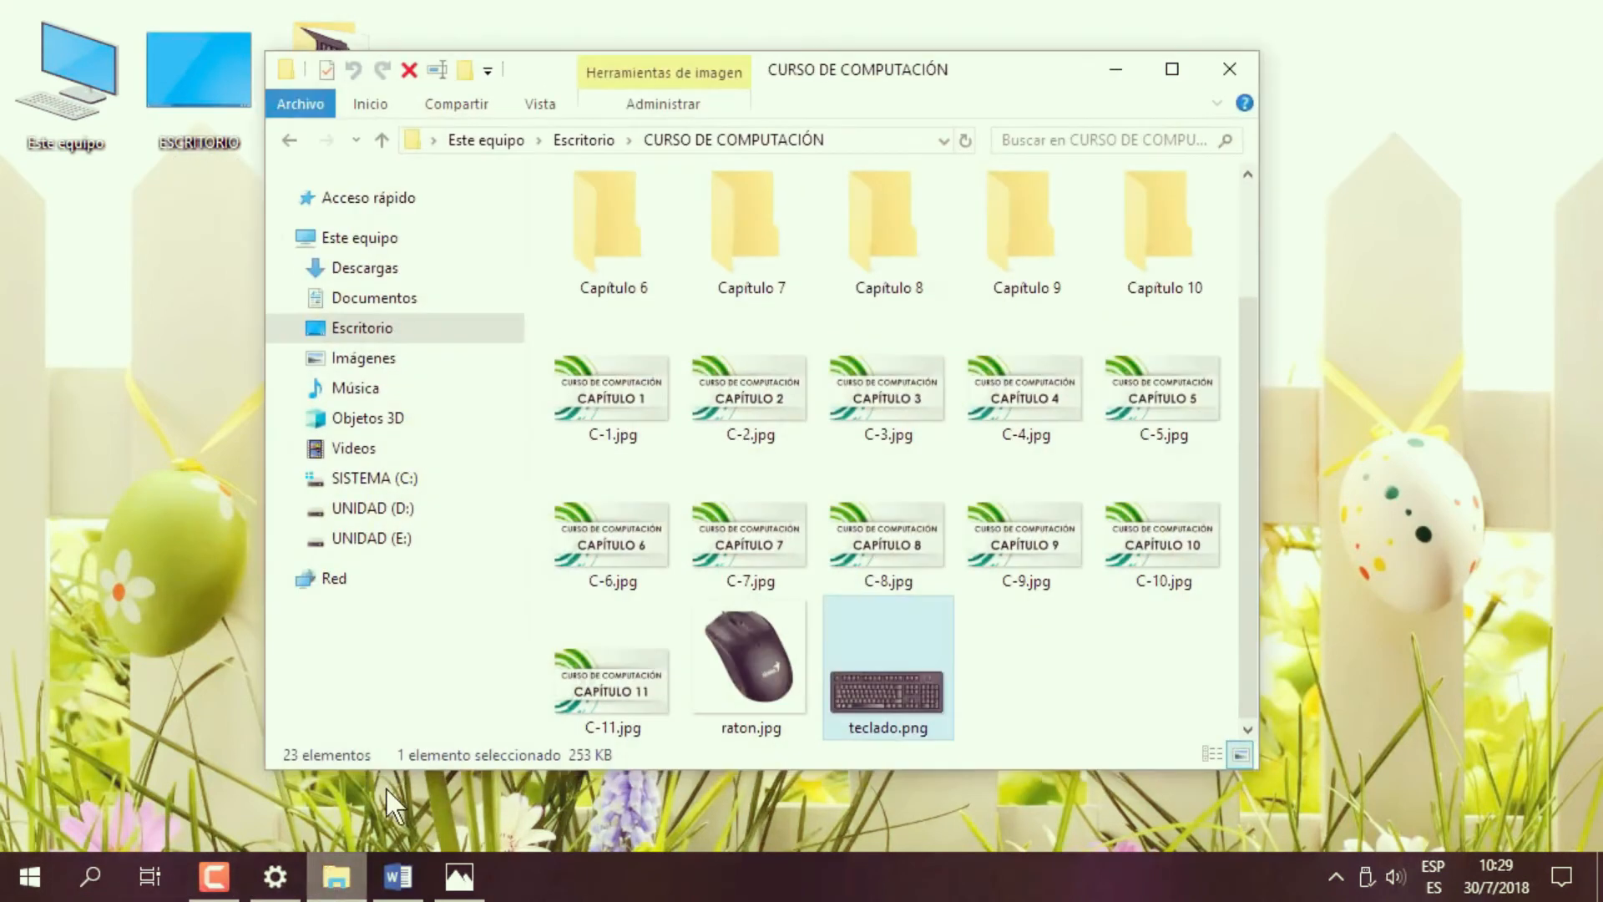
pyautogui.click(359, 359)
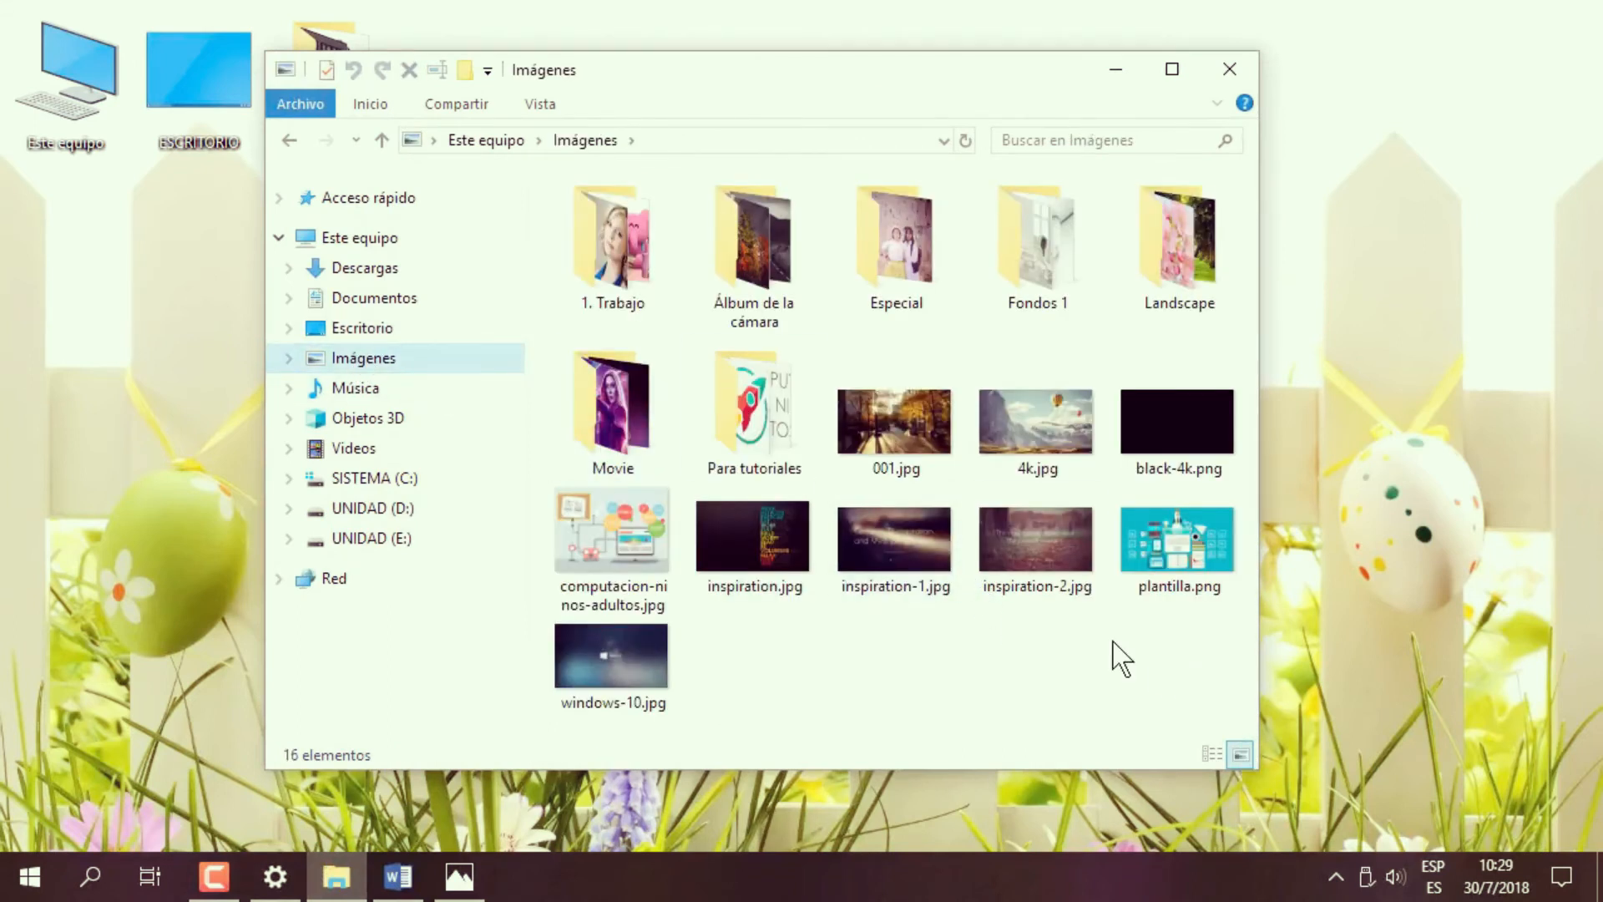
# Maximize the Imágenes folder window, enlarge its thumbnails and select the 4k.jpg picture.
pyautogui.keyDown('ctrl'); pyautogui.scroll(2, 1161, 539); pyautogui.keyUp('ctrl')
pyautogui.click(1173, 70)
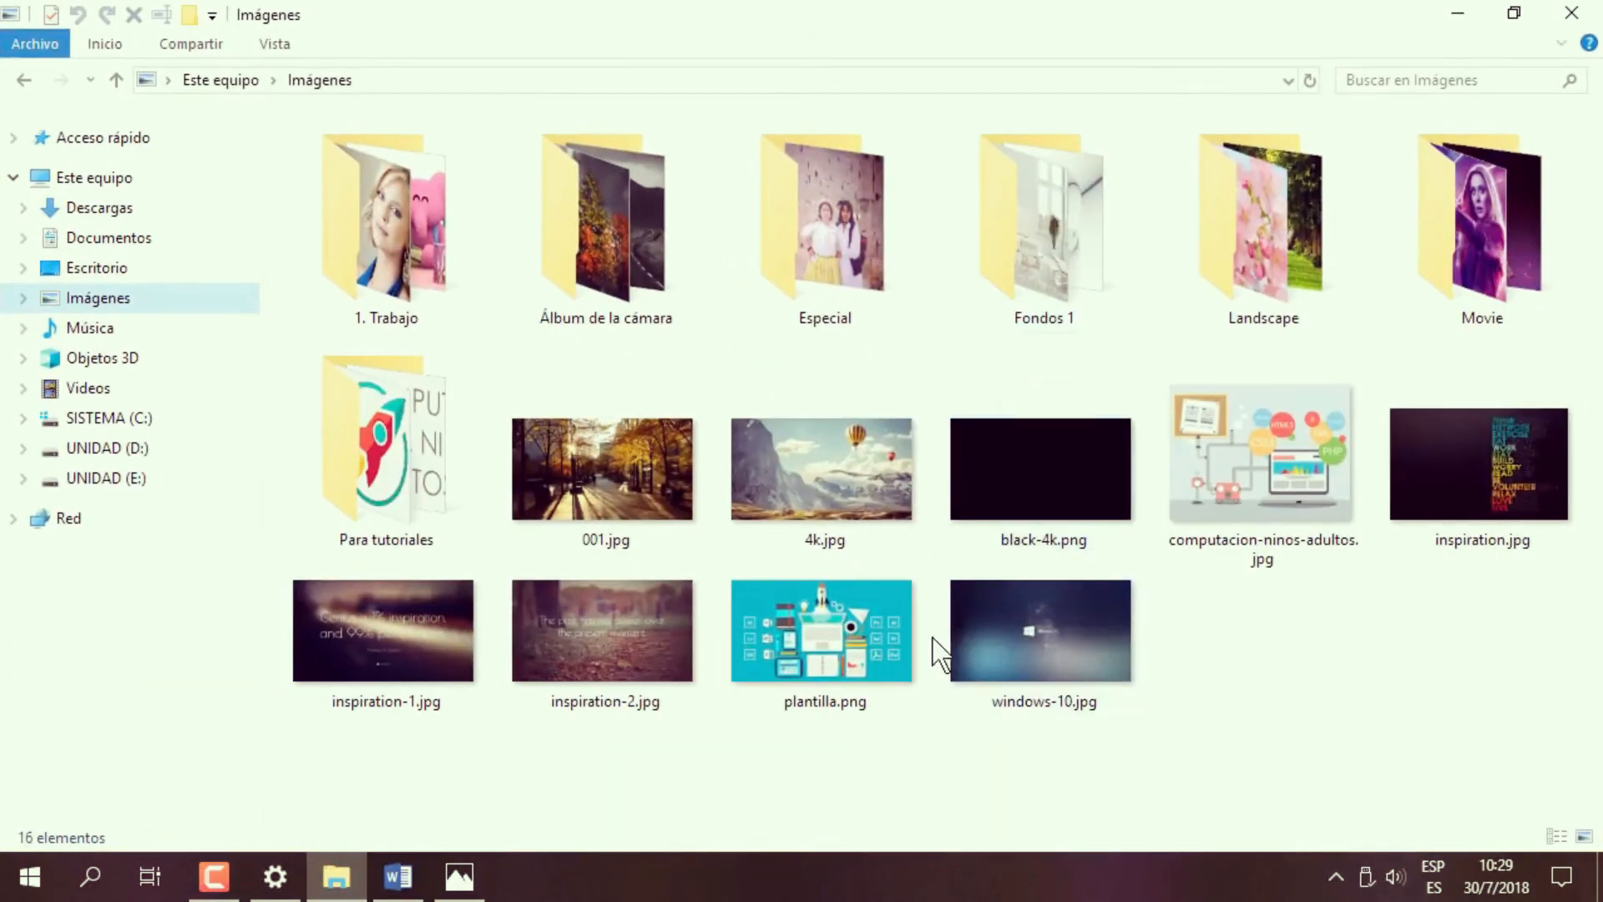
pyautogui.keyDown('ctrl'); pyautogui.scroll(1, 935, 651); pyautogui.keyUp('ctrl')
pyautogui.scroll(-2, 924, 666)
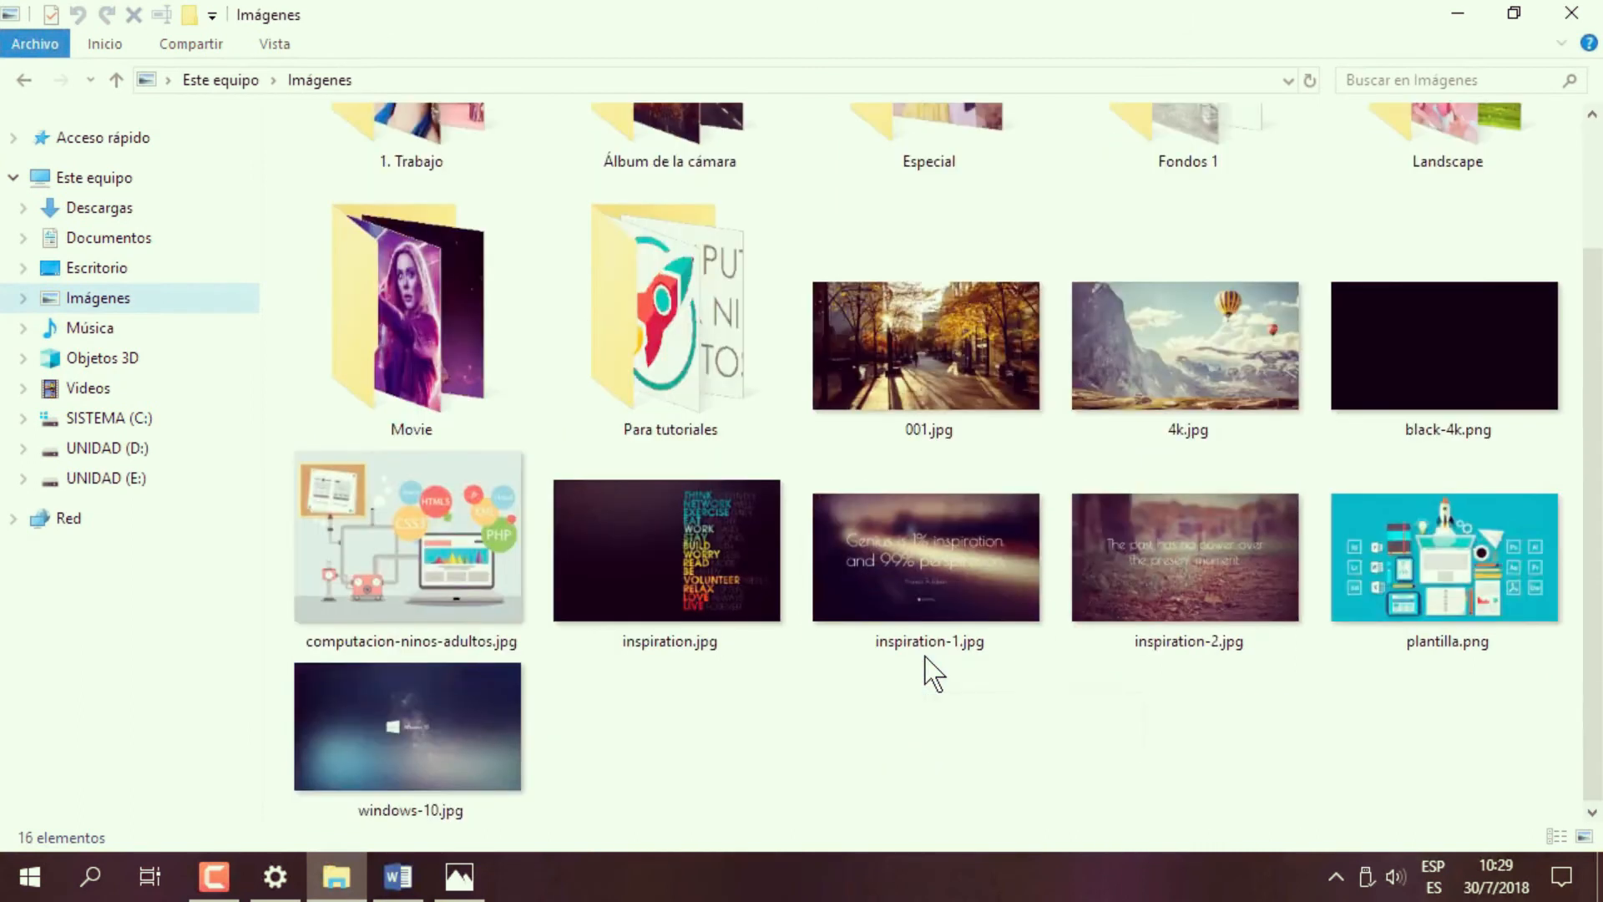
pyautogui.click(1204, 339)
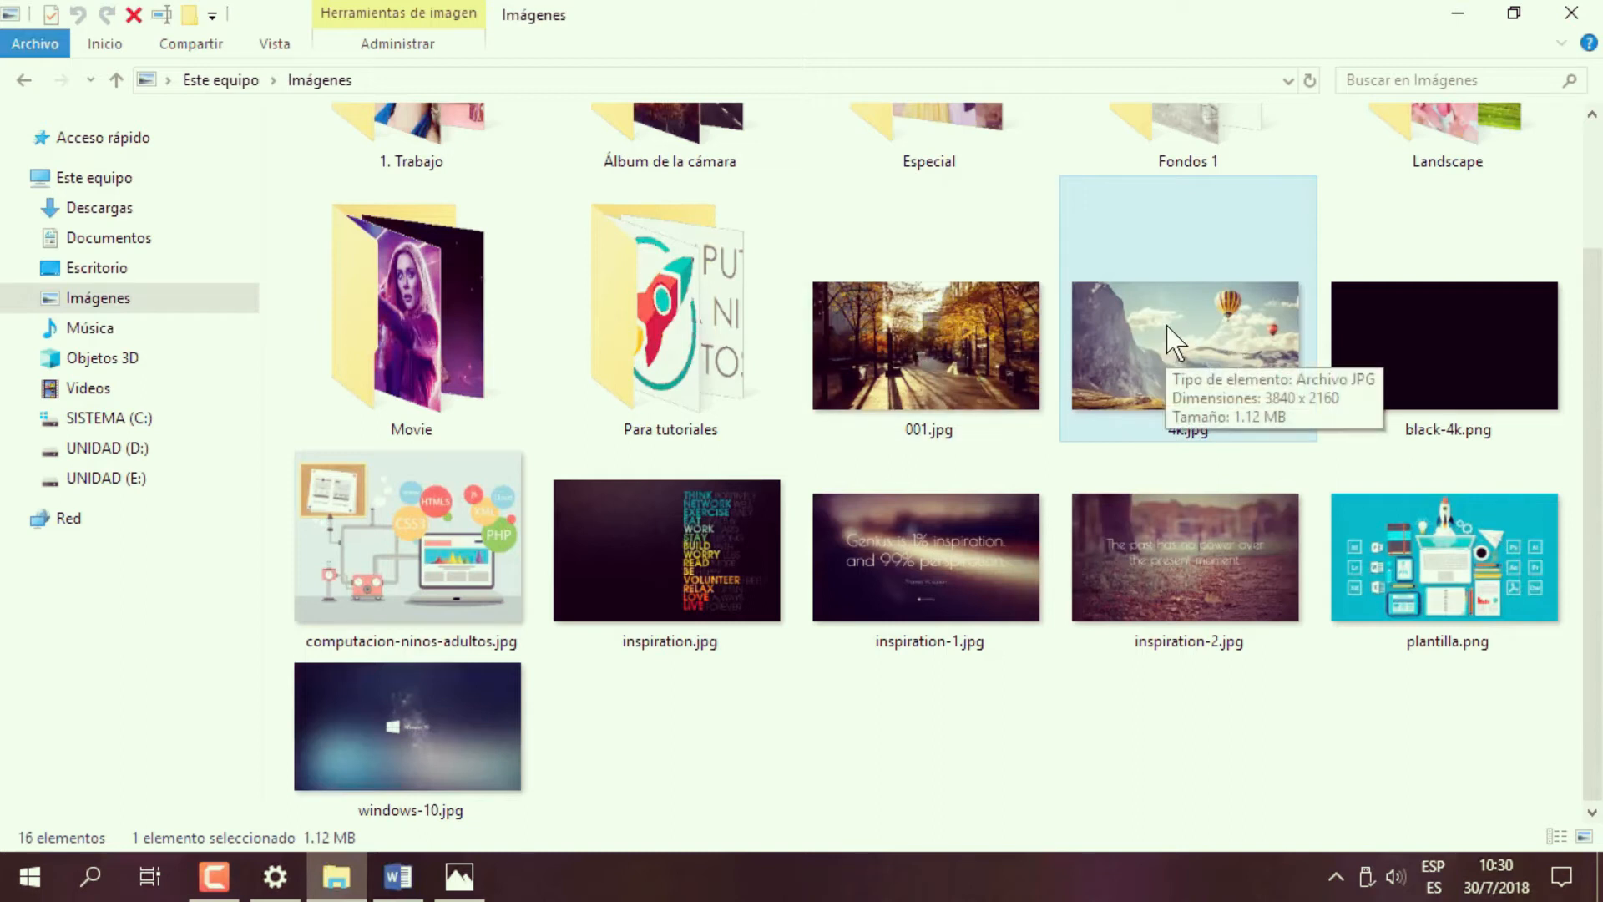
# Switch back to Configuración and turn on color filters with Escala de grises selected.
pyautogui.click(275, 877)
pyautogui.click(472, 325)
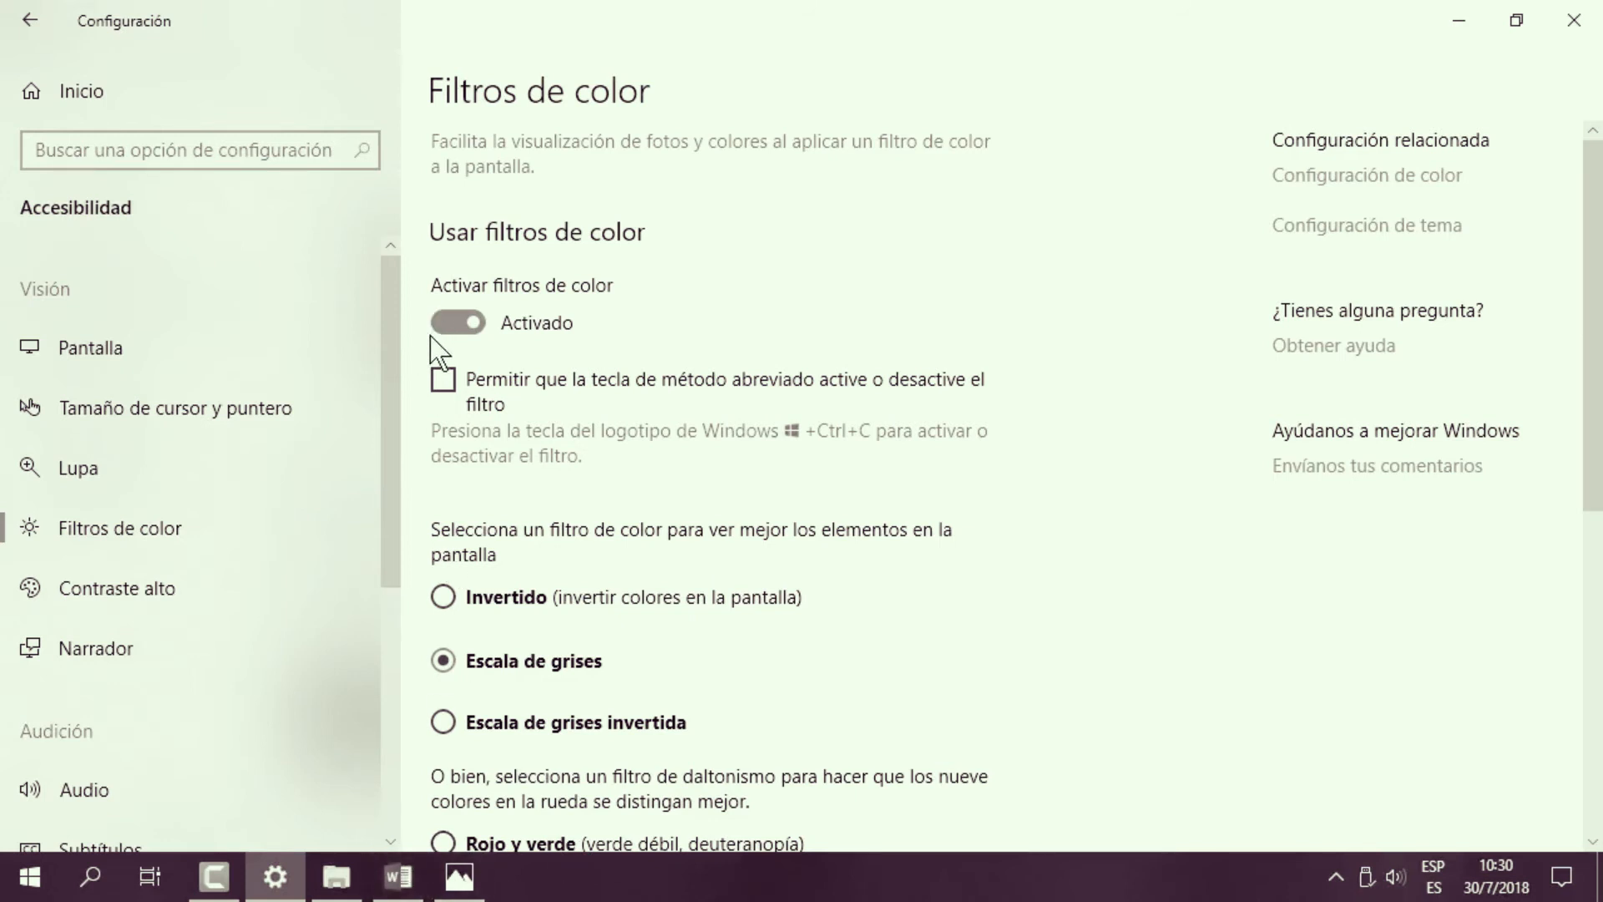
# Turn off the color filters and open the CURSO DE COMPUTACIÓN folder from Escritorio in File Explorer.
pyautogui.click(451, 325)
pyautogui.click(337, 876)
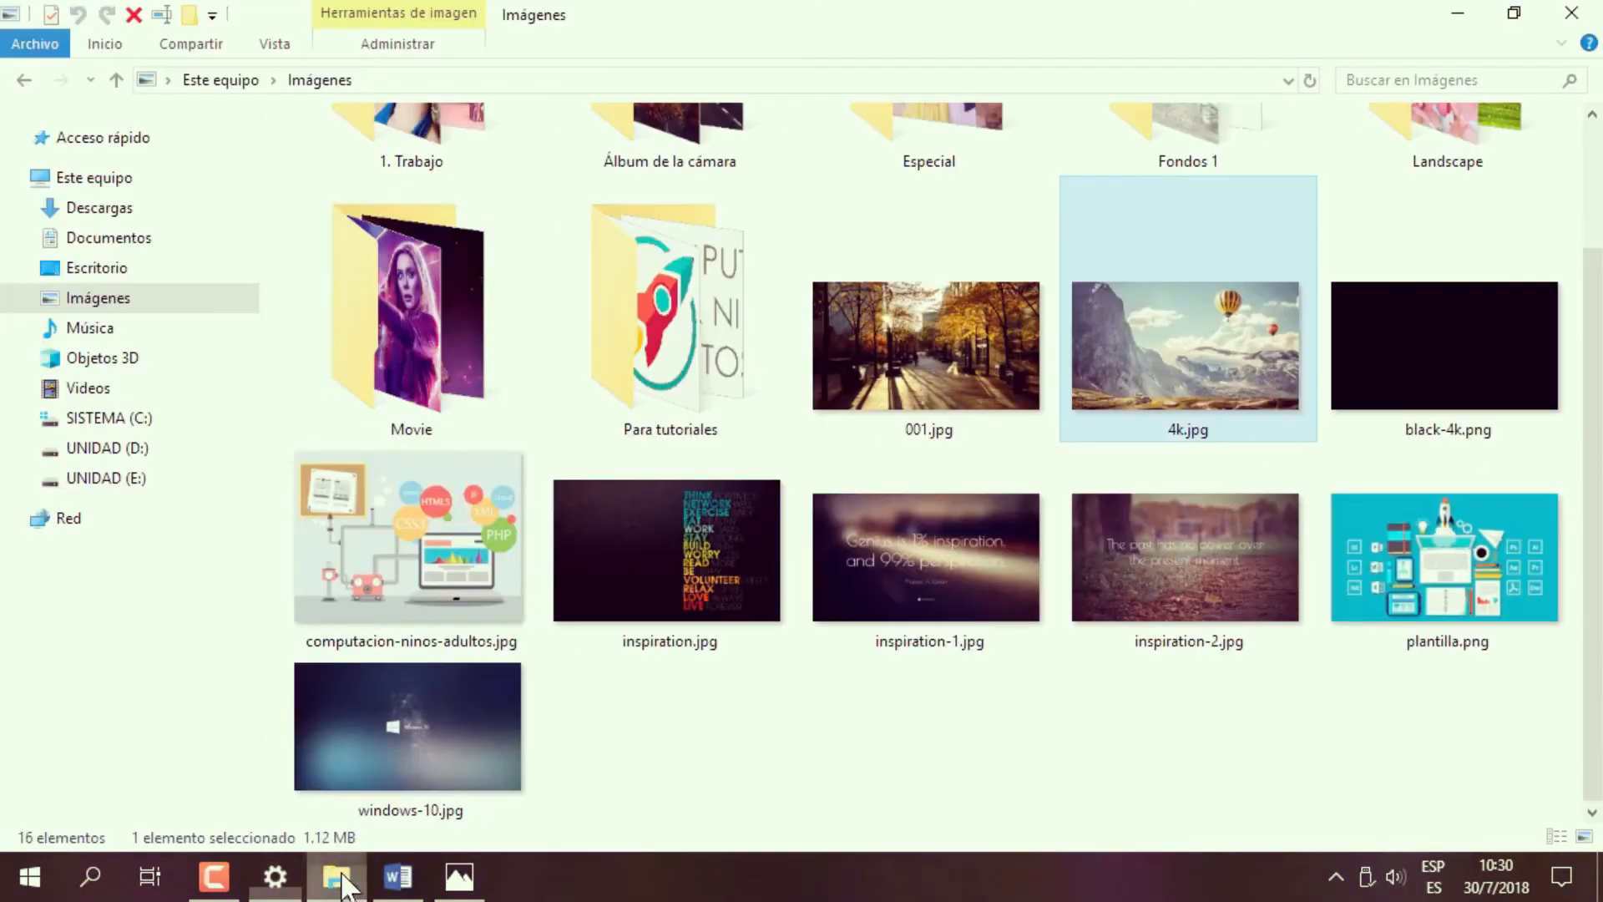
pyautogui.click(74, 269)
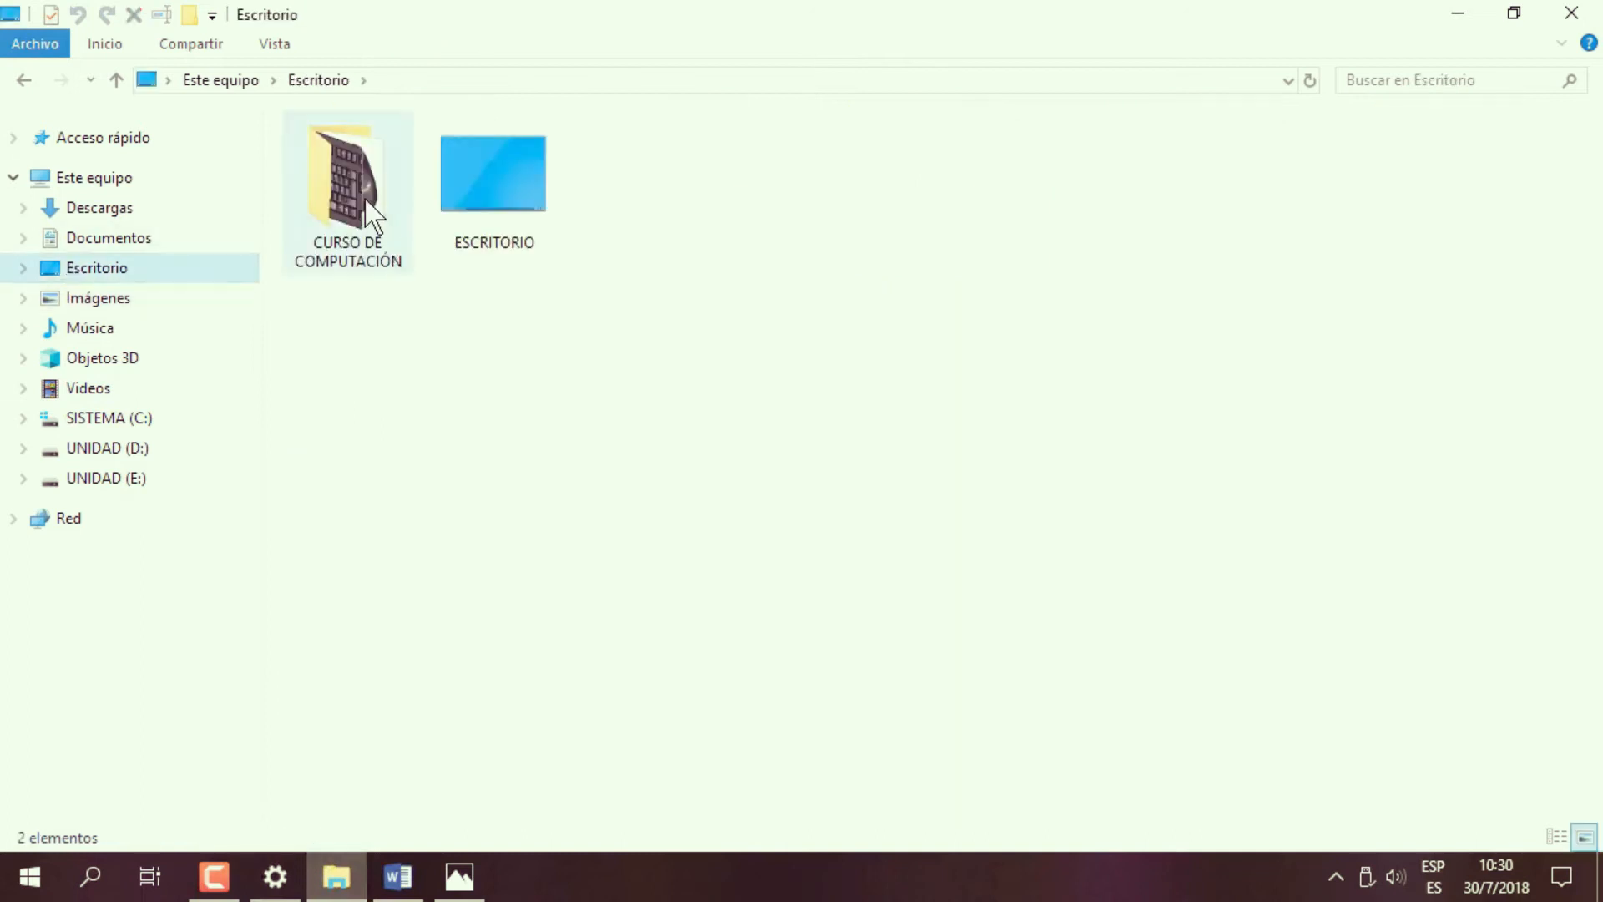
pyautogui.doubleClick(373, 215)
# View the teclado.png keyboard picture, and return File Explorer to the Imágenes folder before minimizing it.
pyautogui.click(480, 881)
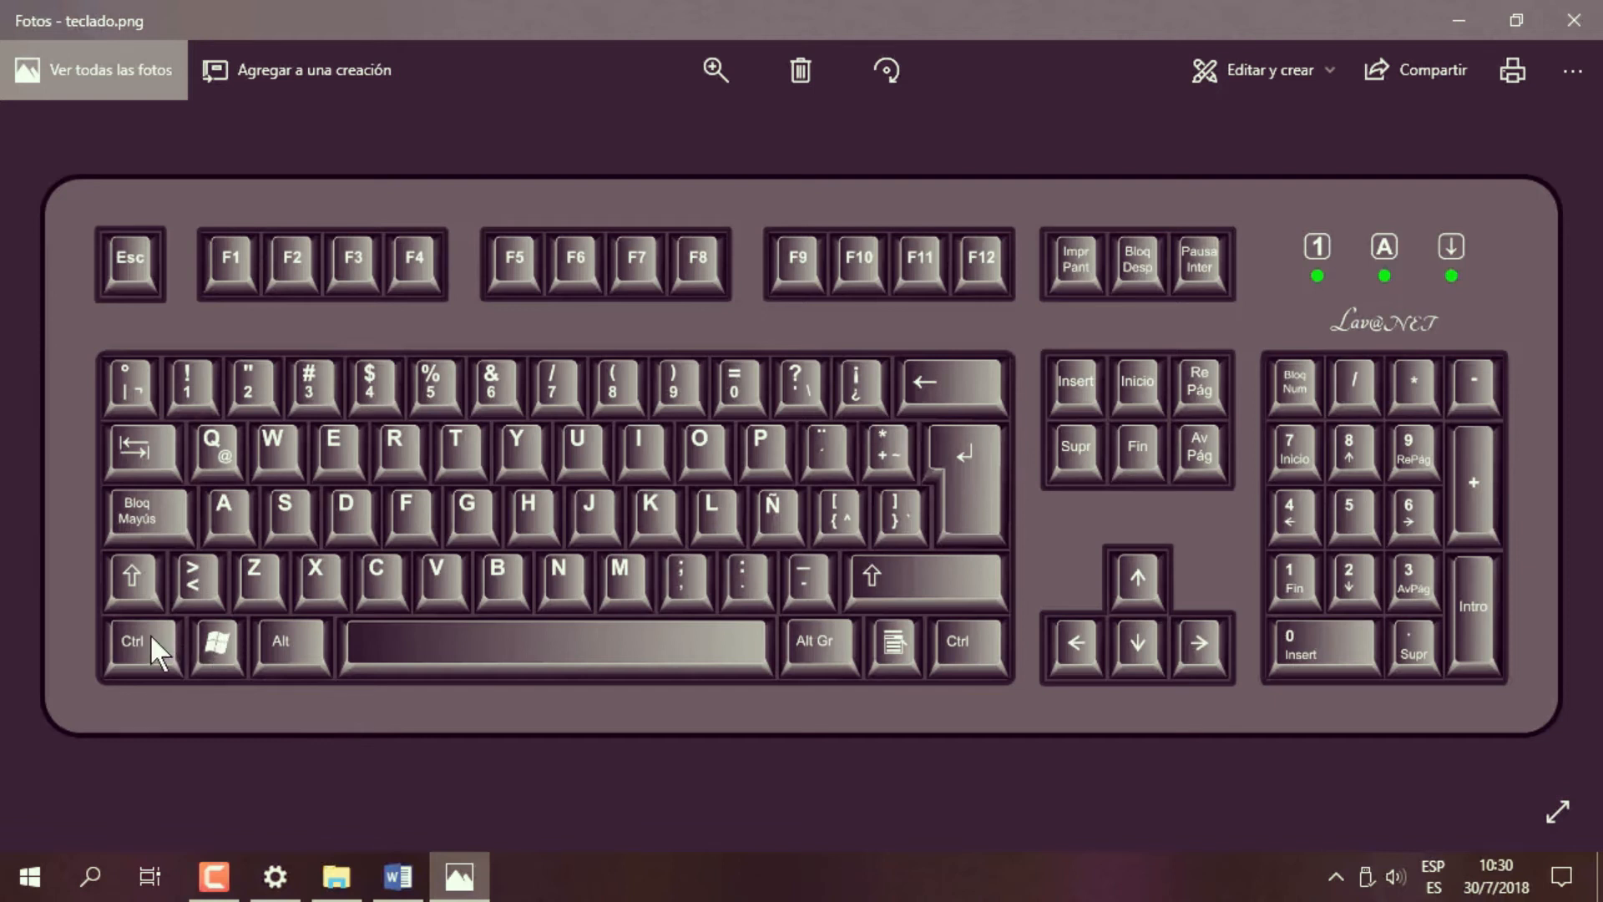
pyautogui.click(1470, 17)
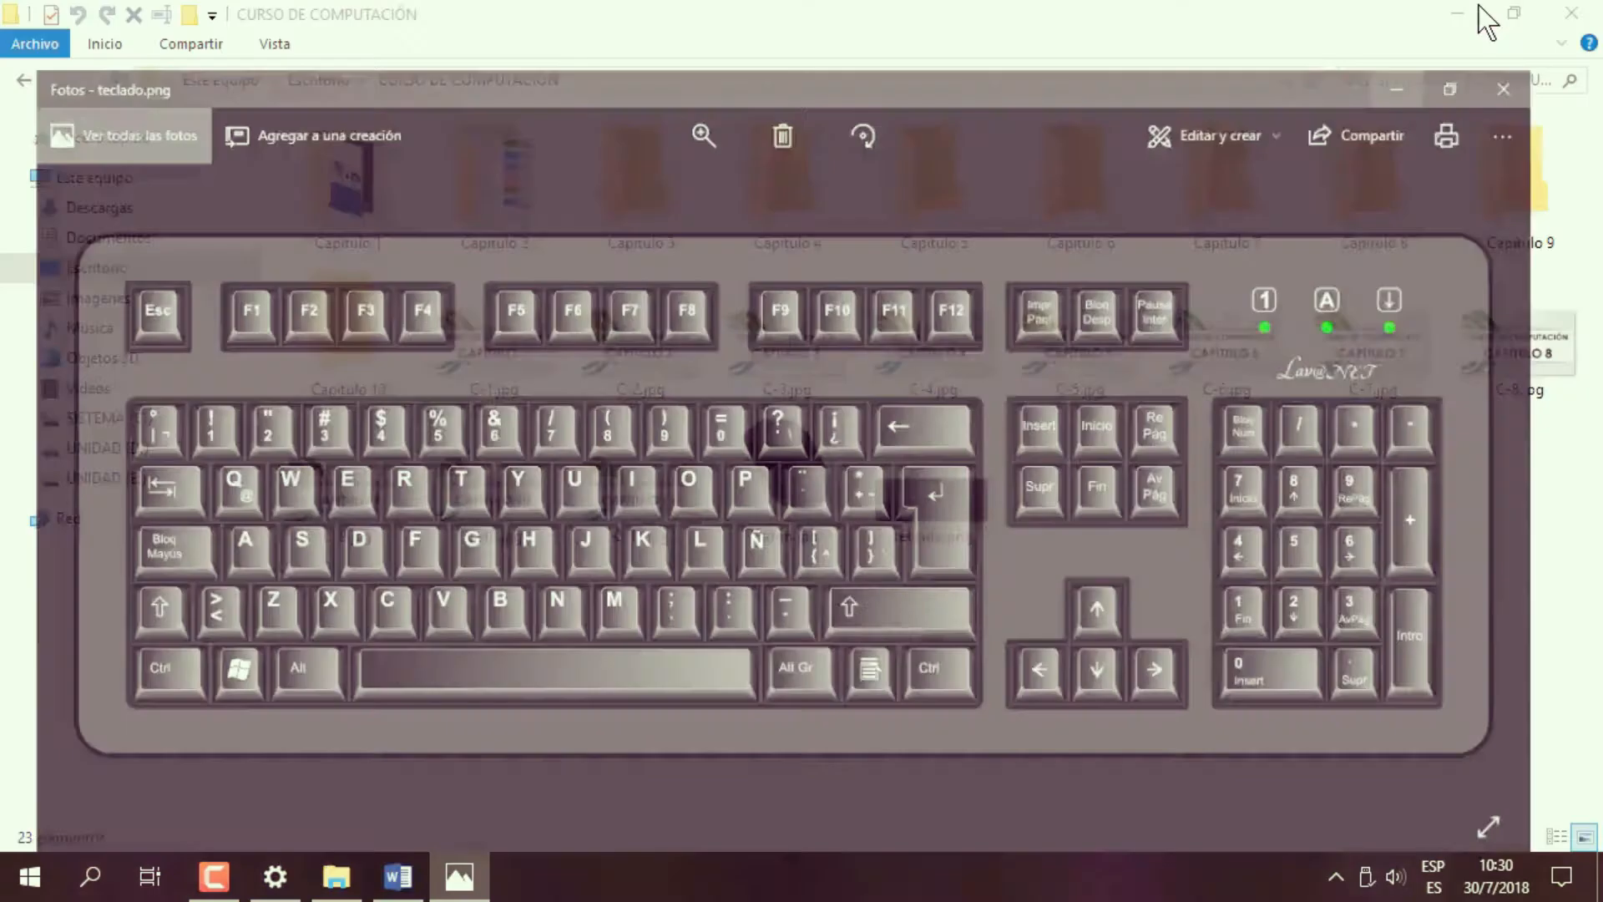
pyautogui.click(96, 301)
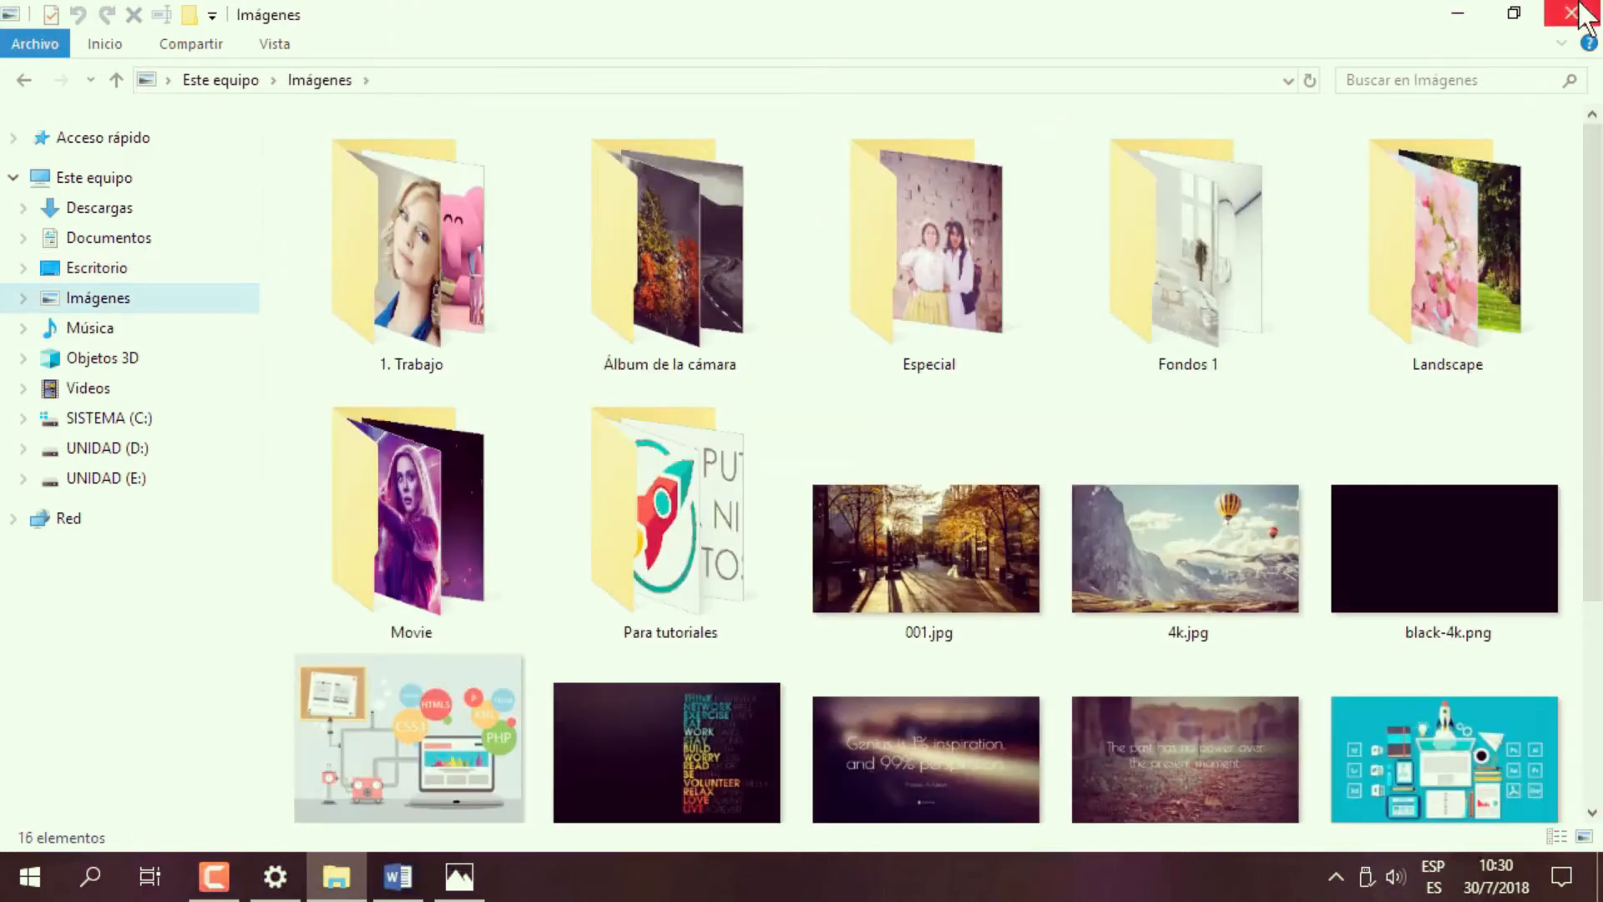
pyautogui.click(1461, 14)
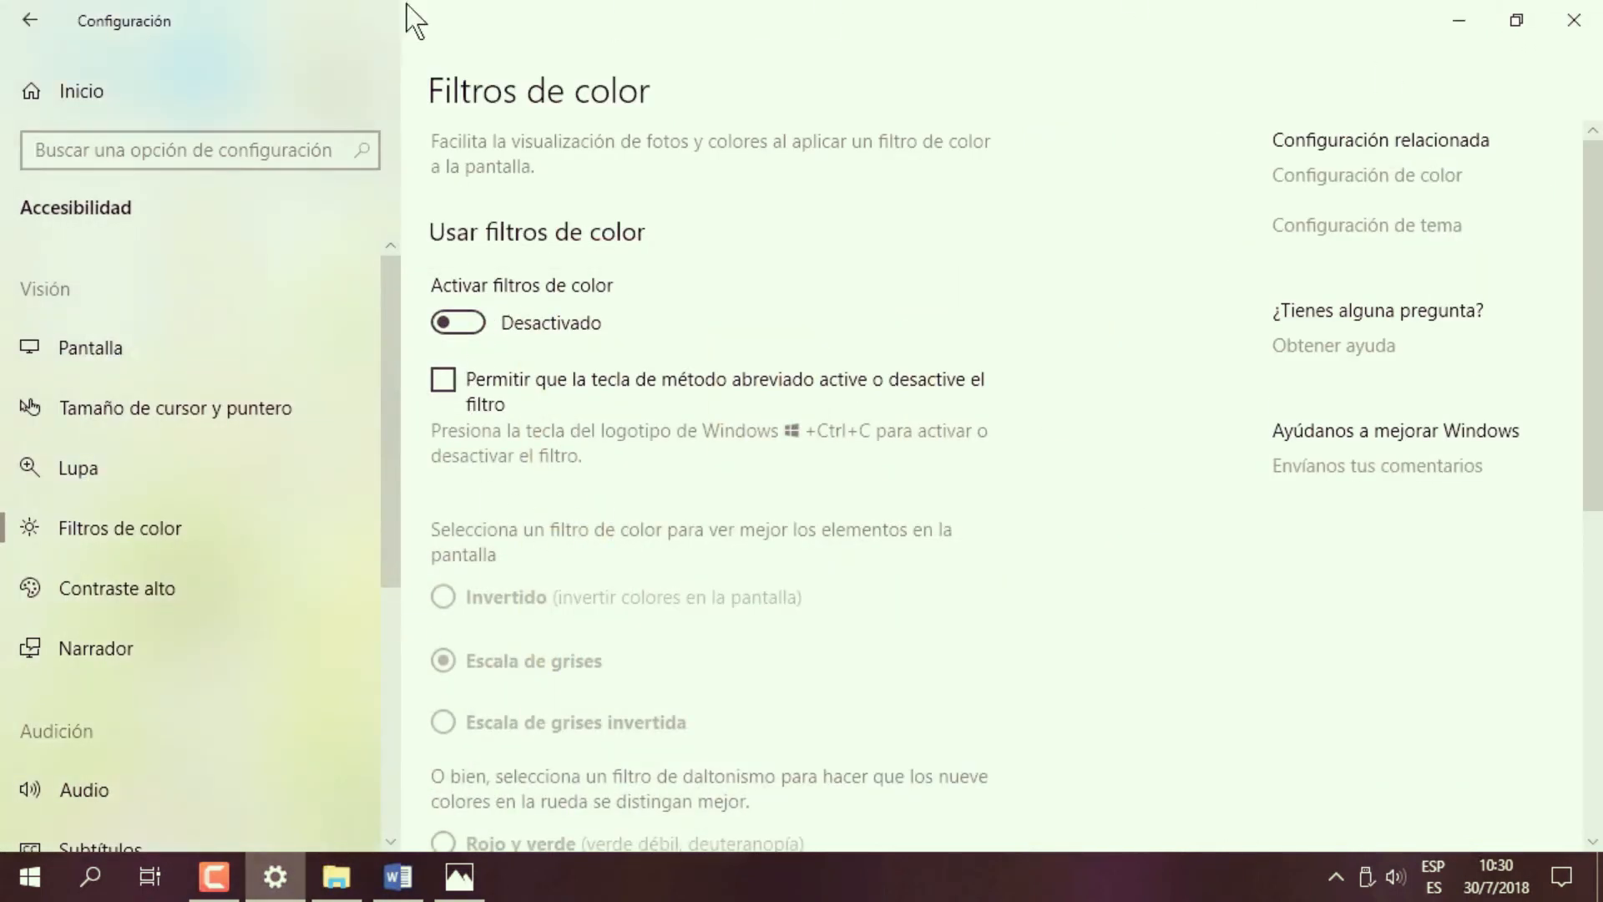
# Reopen Filtros de color from the Accesibilidad category, turn on the filters and allow the shortcut key to toggle them.
pyautogui.click(60, 96)
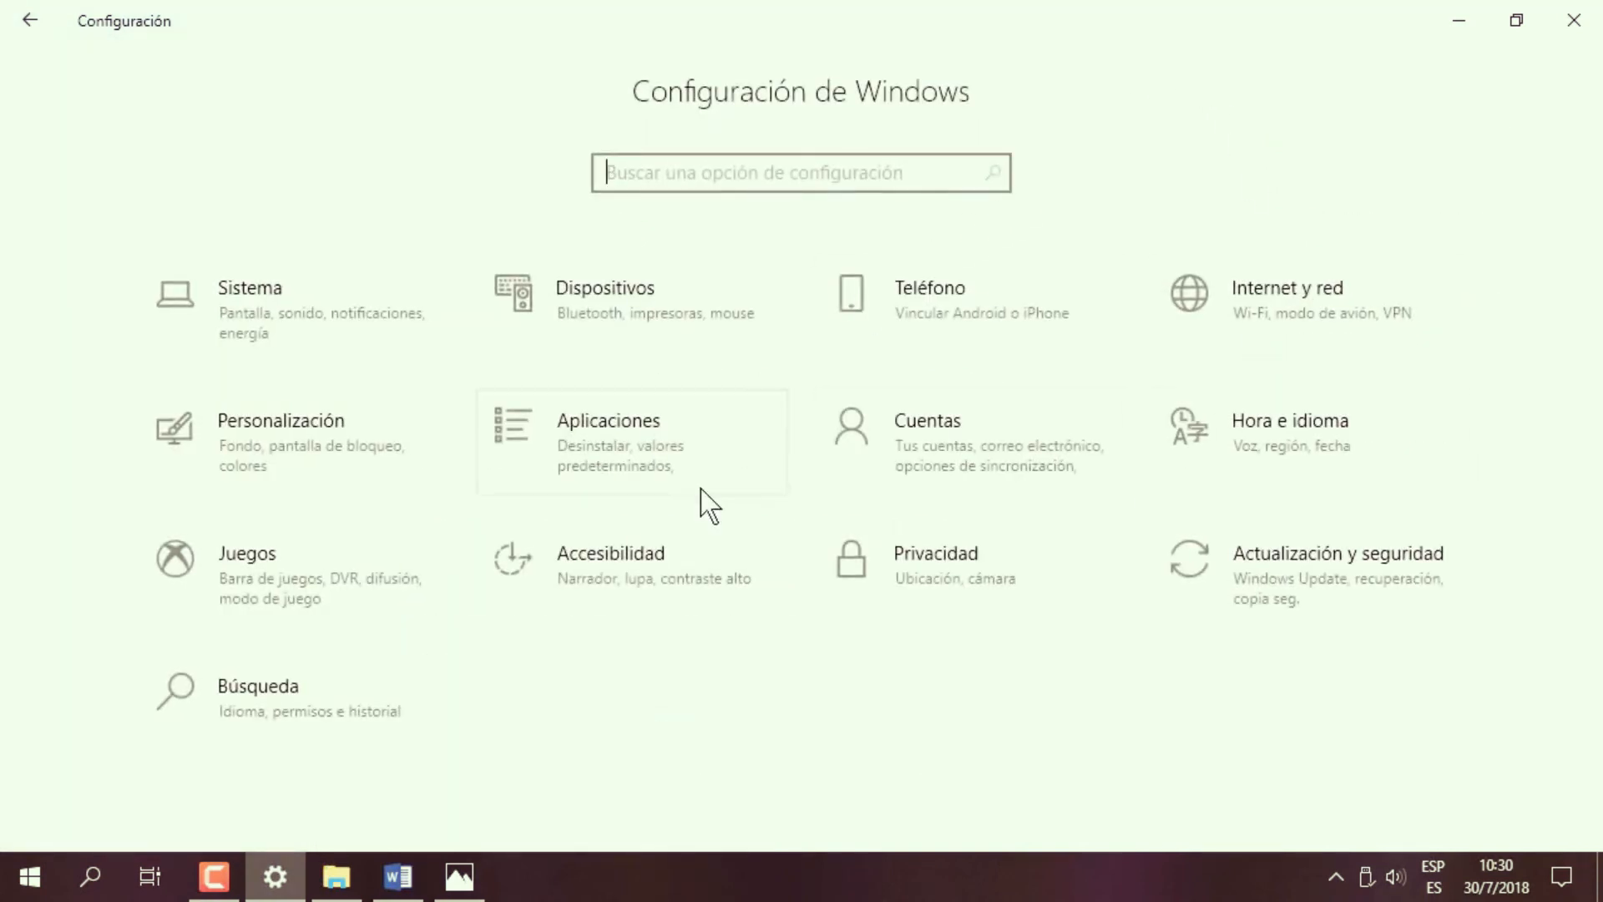
pyautogui.click(597, 553)
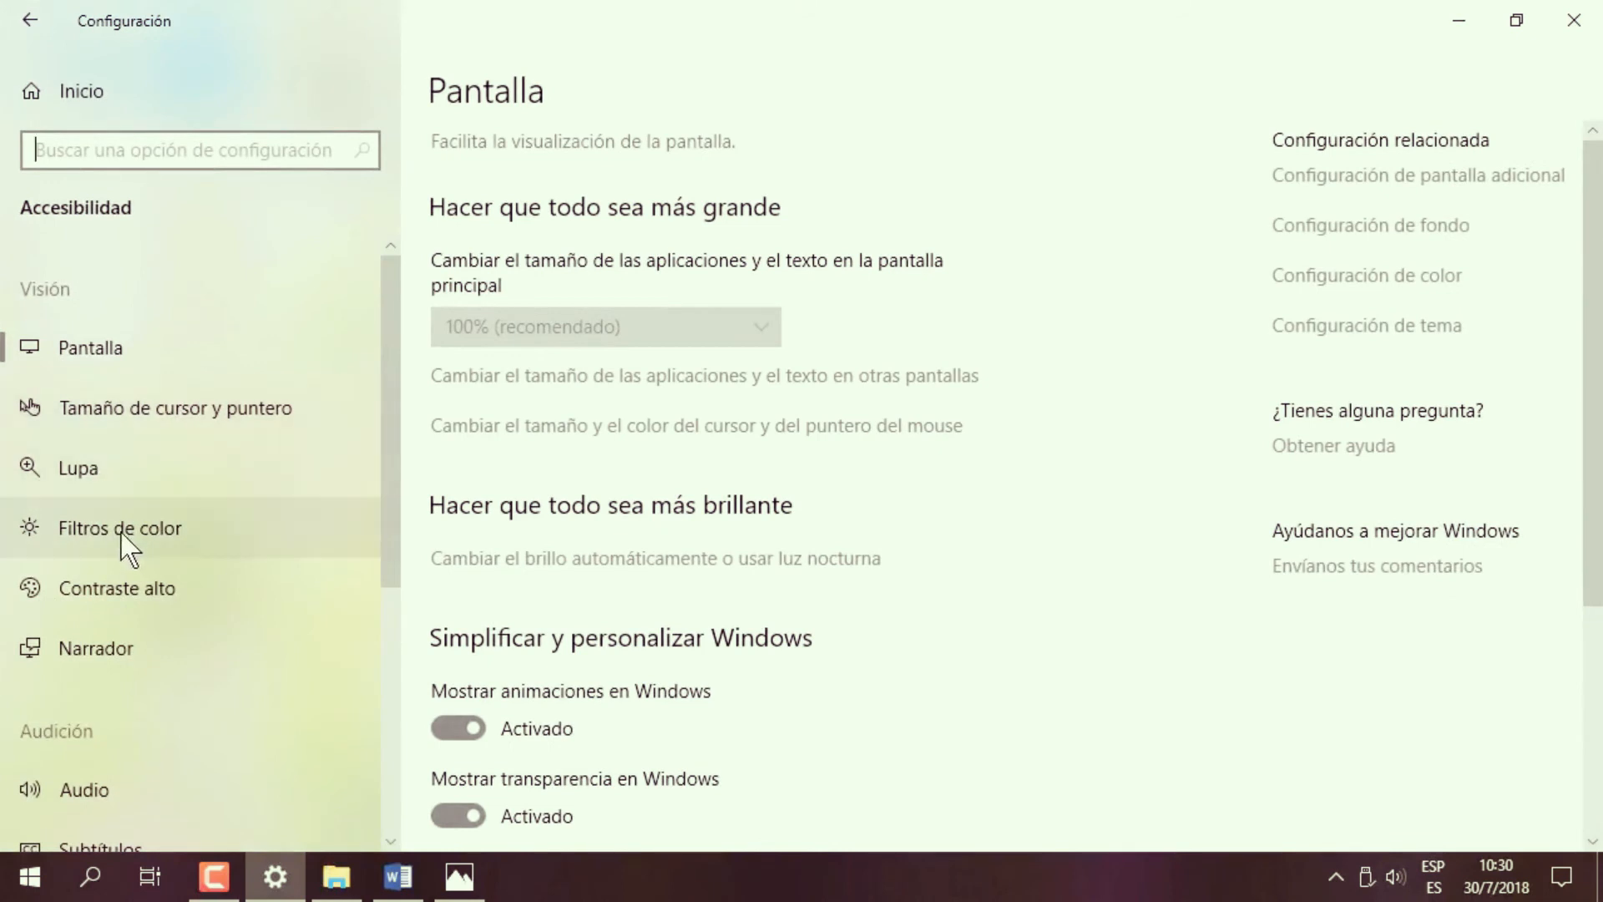
pyautogui.click(123, 530)
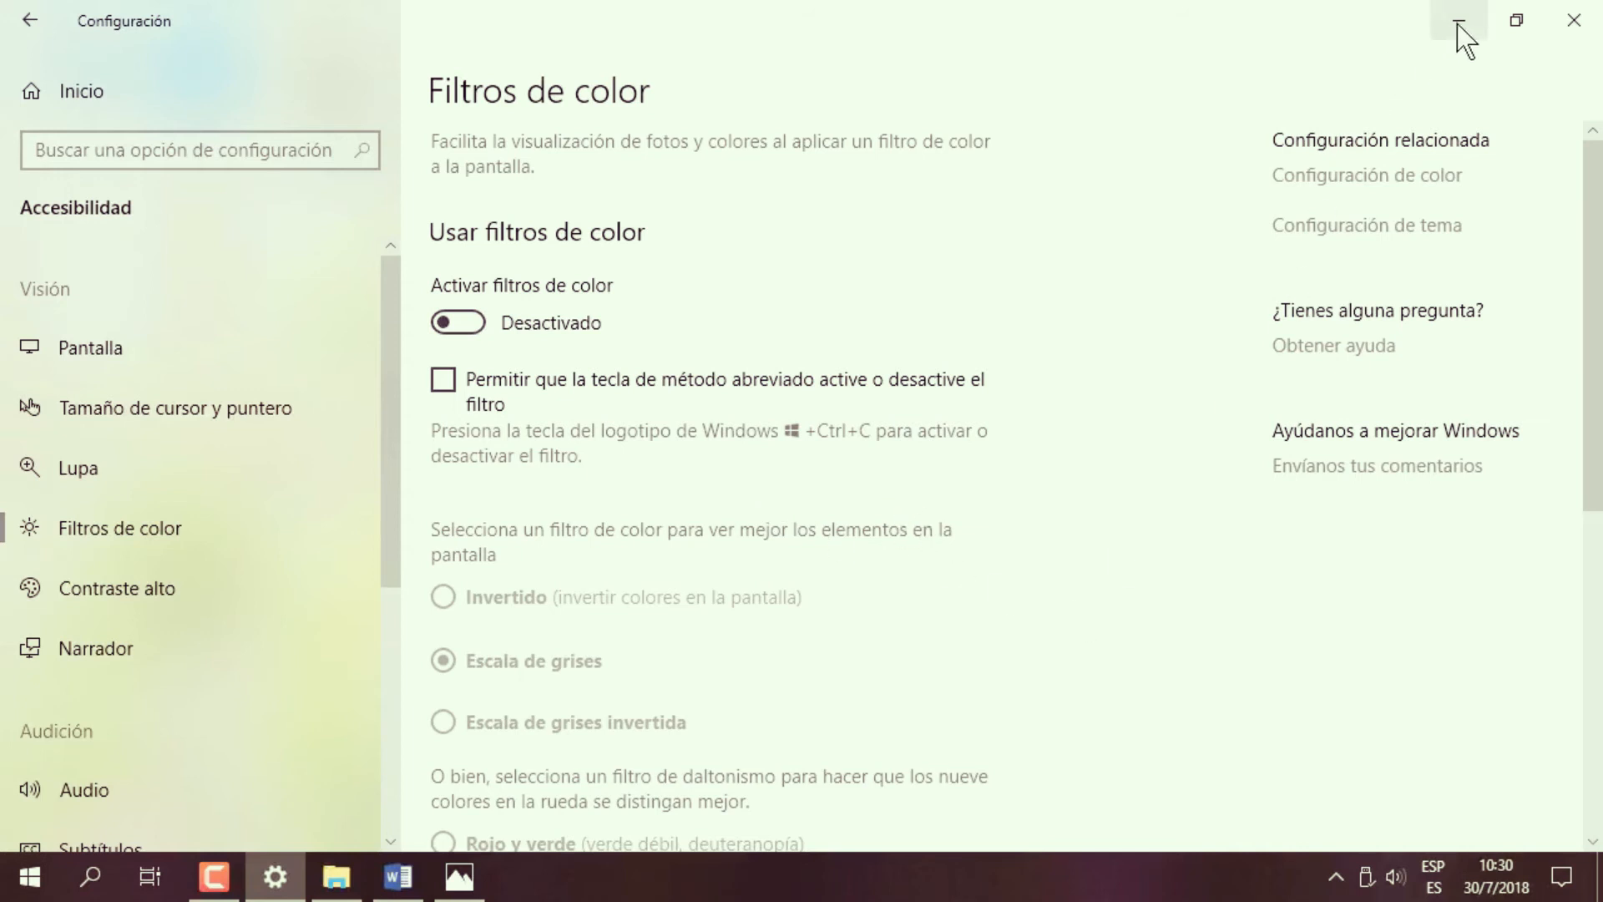
pyautogui.click(460, 322)
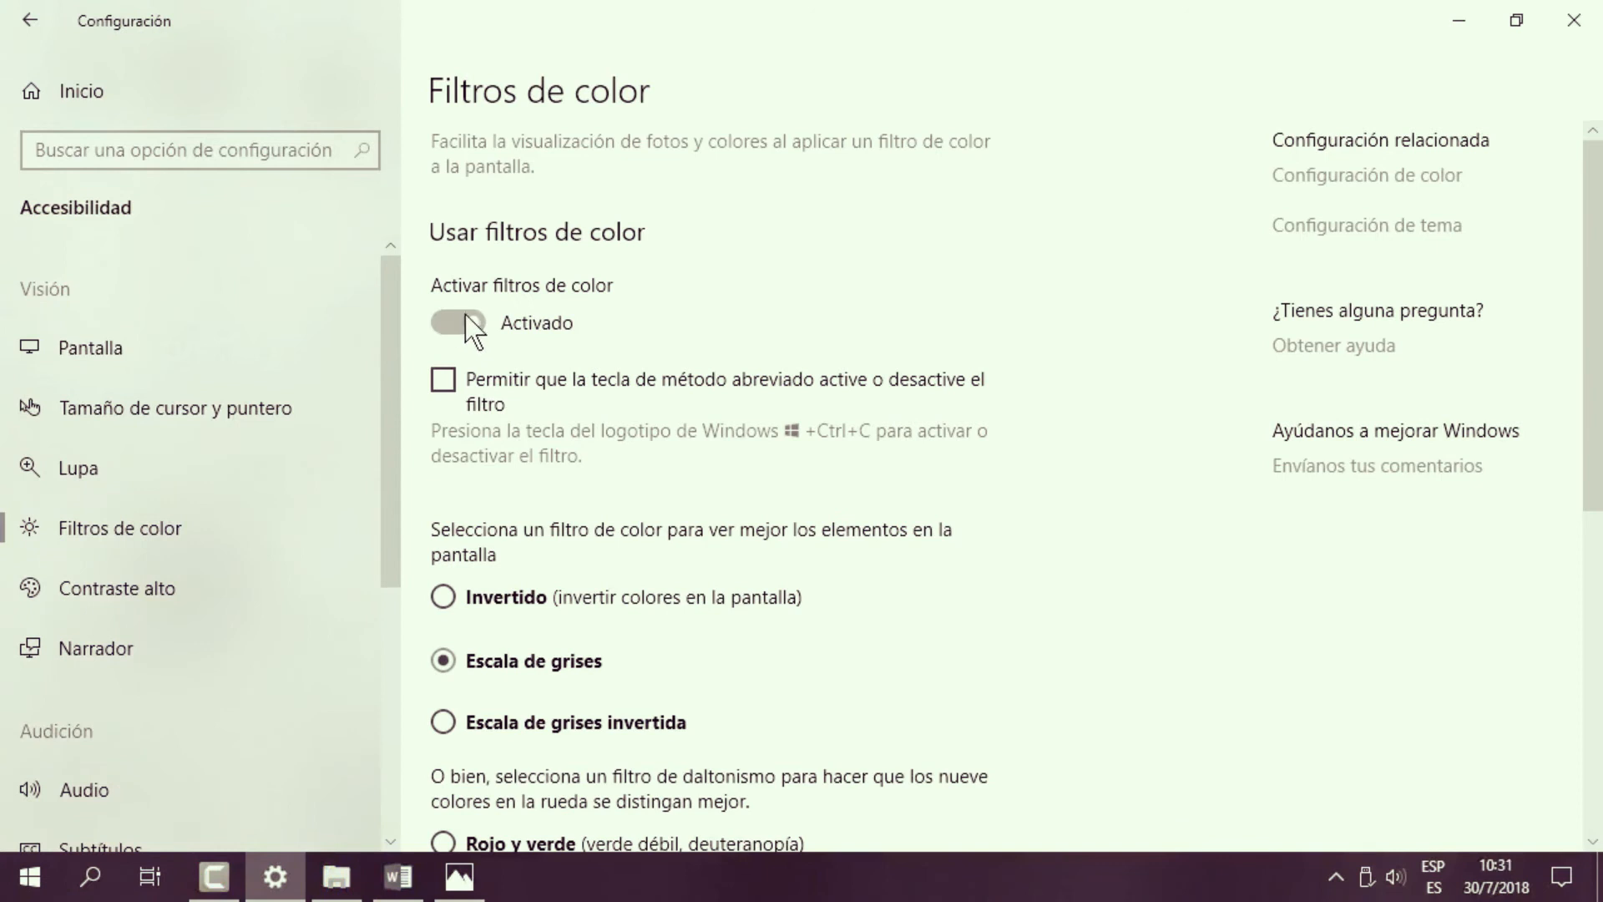
pyautogui.click(443, 380)
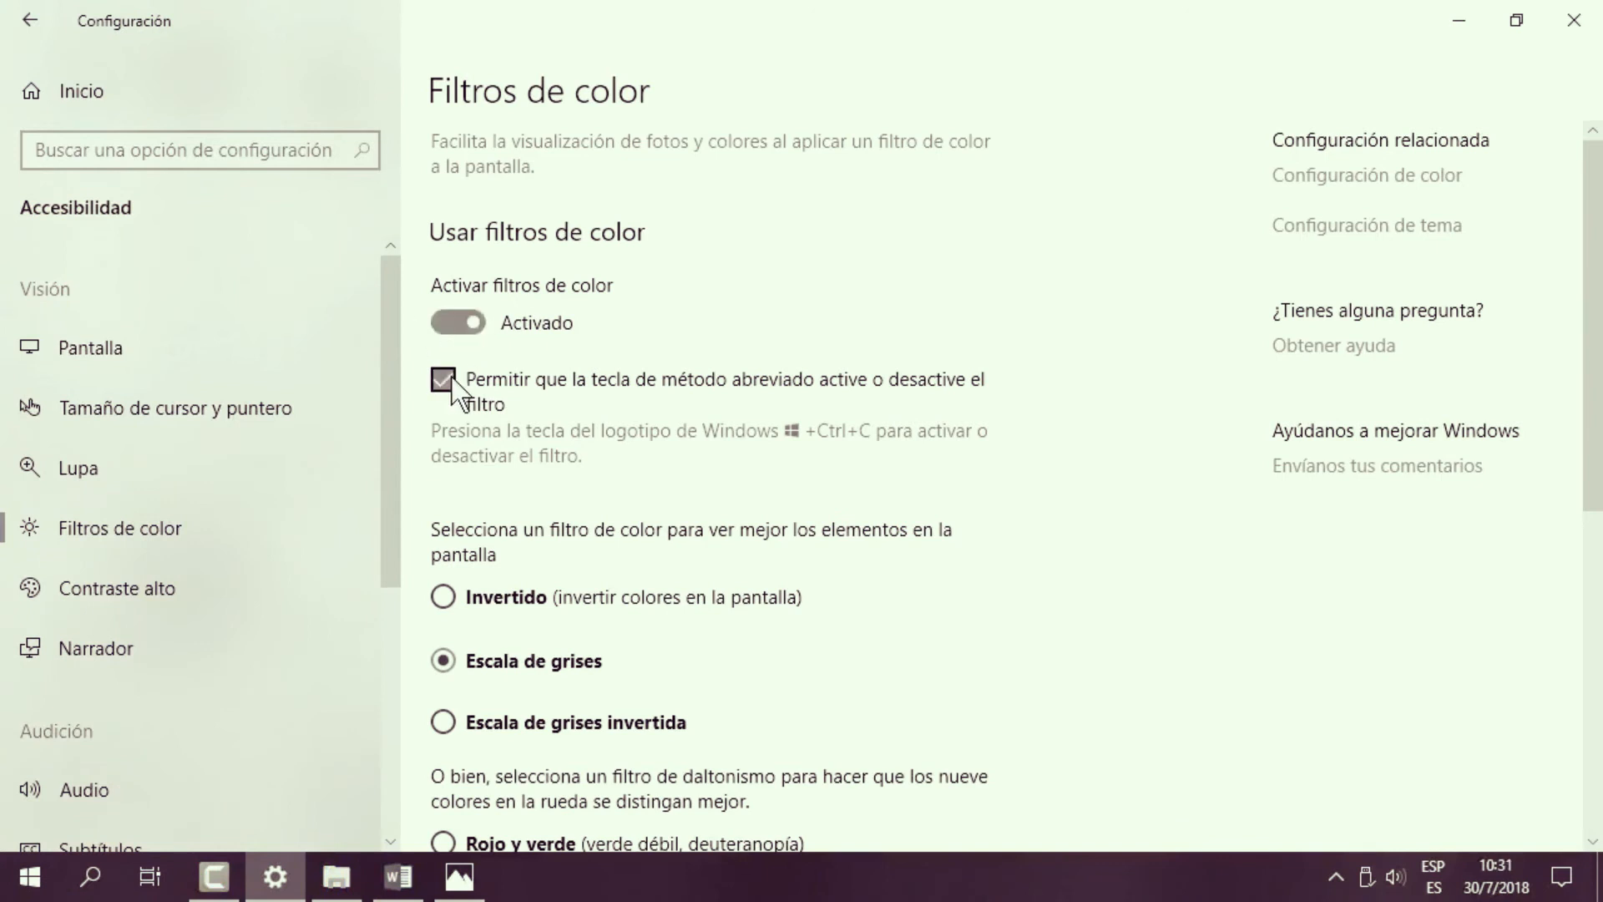
# Show the desktop in grayscale, return to Configuración, and turn the color filter off by its shortcut and back on.
pyautogui.click(1460, 20)
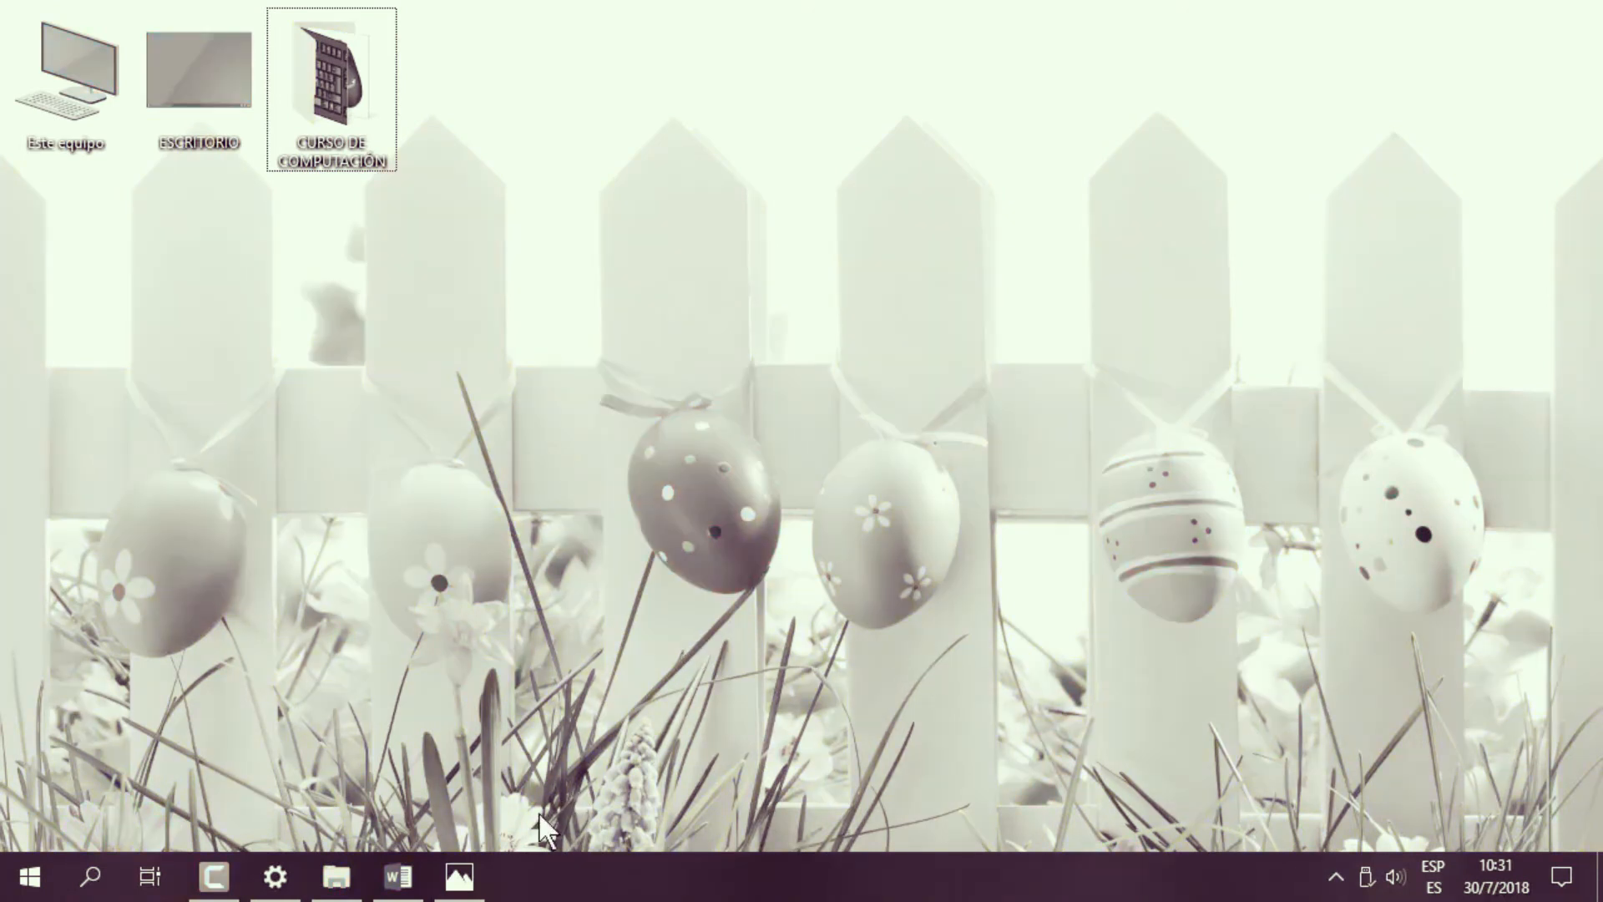
pyautogui.click(273, 872)
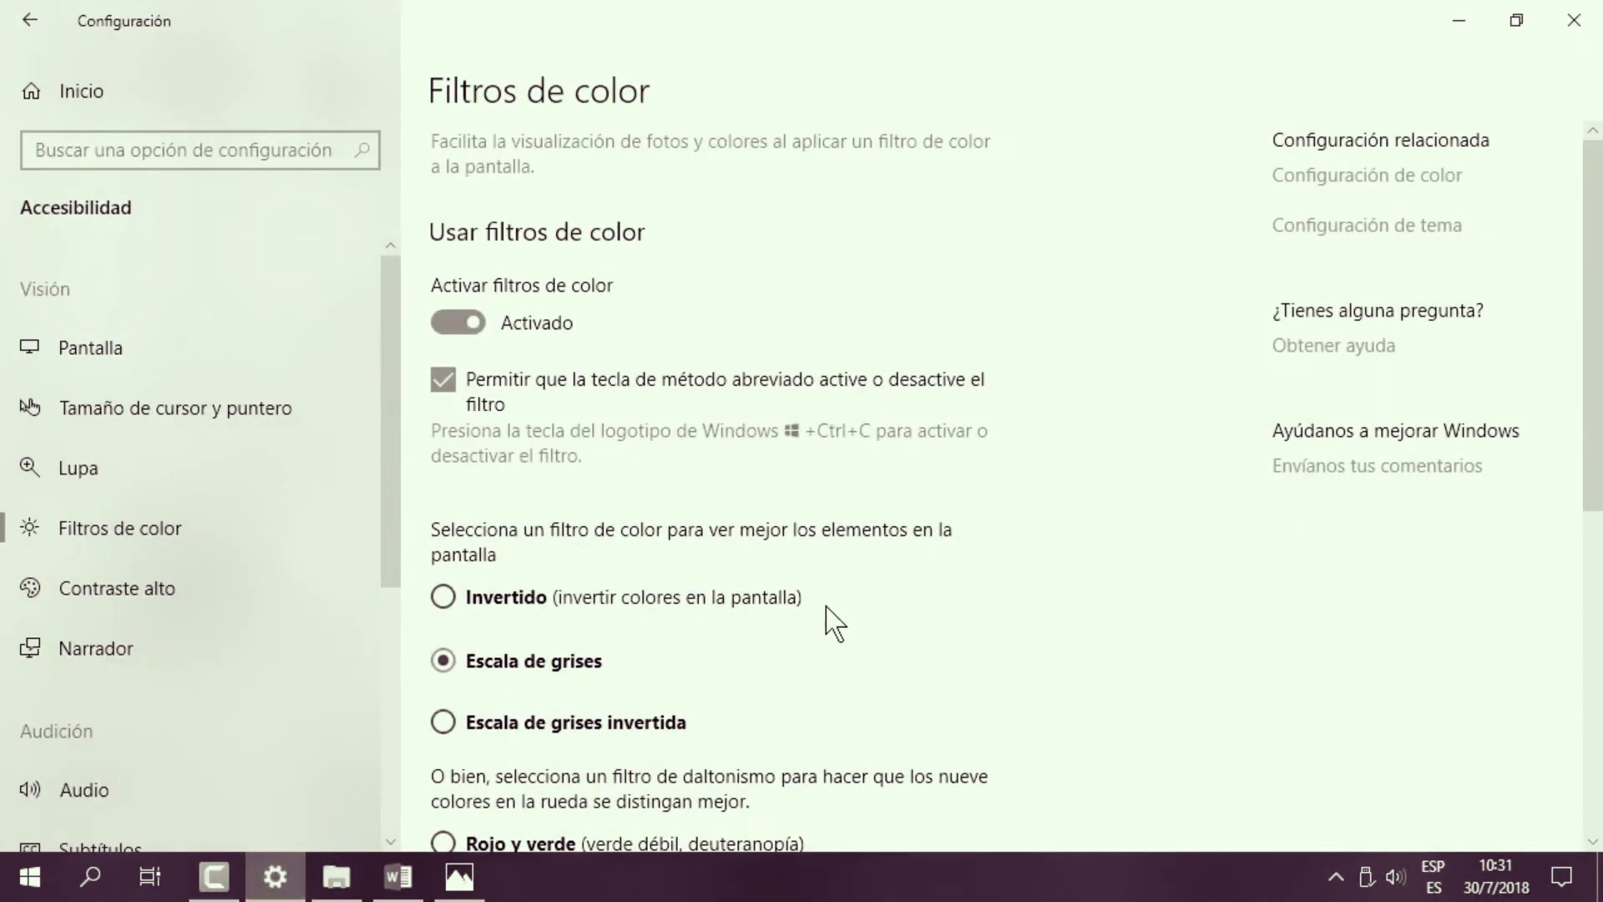
pyautogui.press('super+ctrl+c')
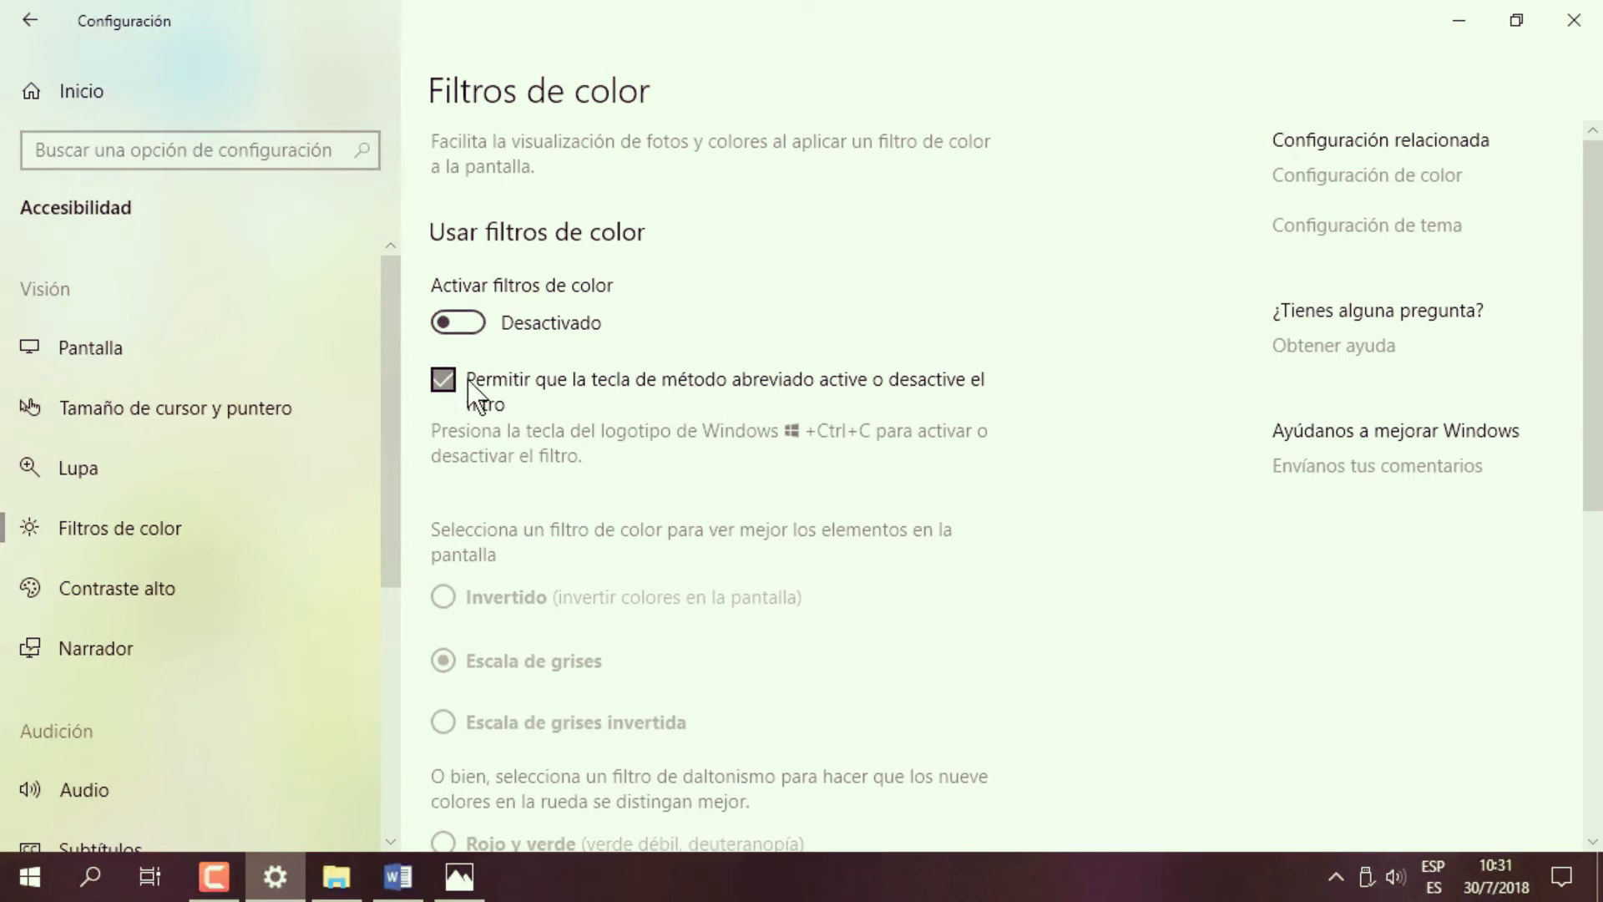
pyautogui.click(470, 324)
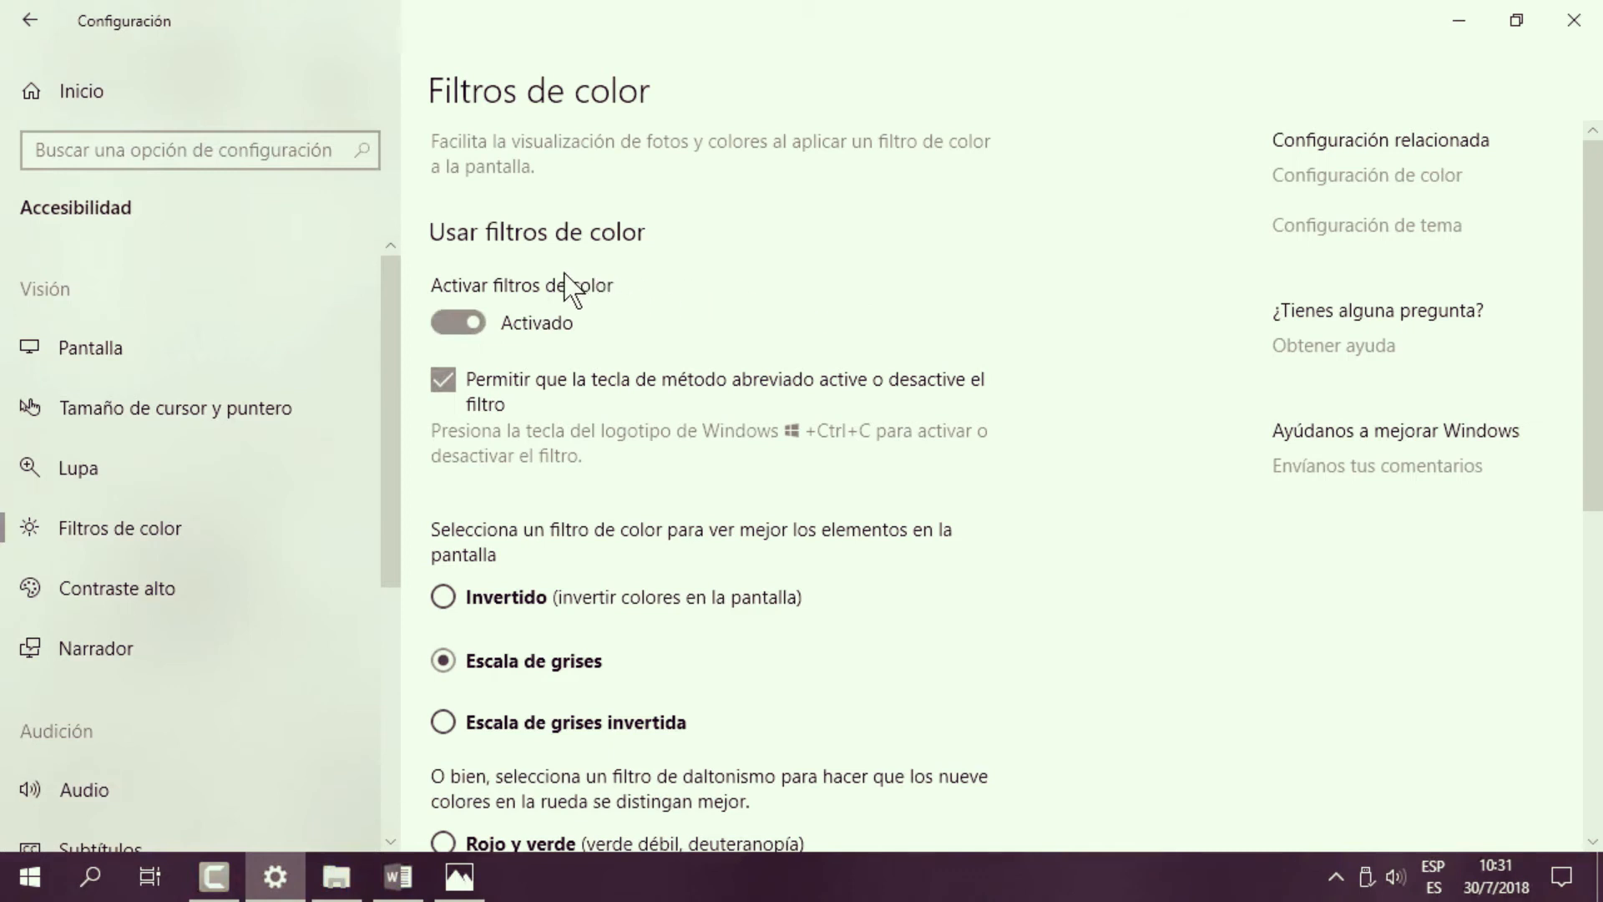
# Review the available color filter options and view the teclado.png picture with Escala de grises applied.
pyautogui.scroll(-5, 925, 519)
pyautogui.scroll(5, 877, 497)
pyautogui.moveTo(1589, 292); pyautogui.dragTo(1587, 417)
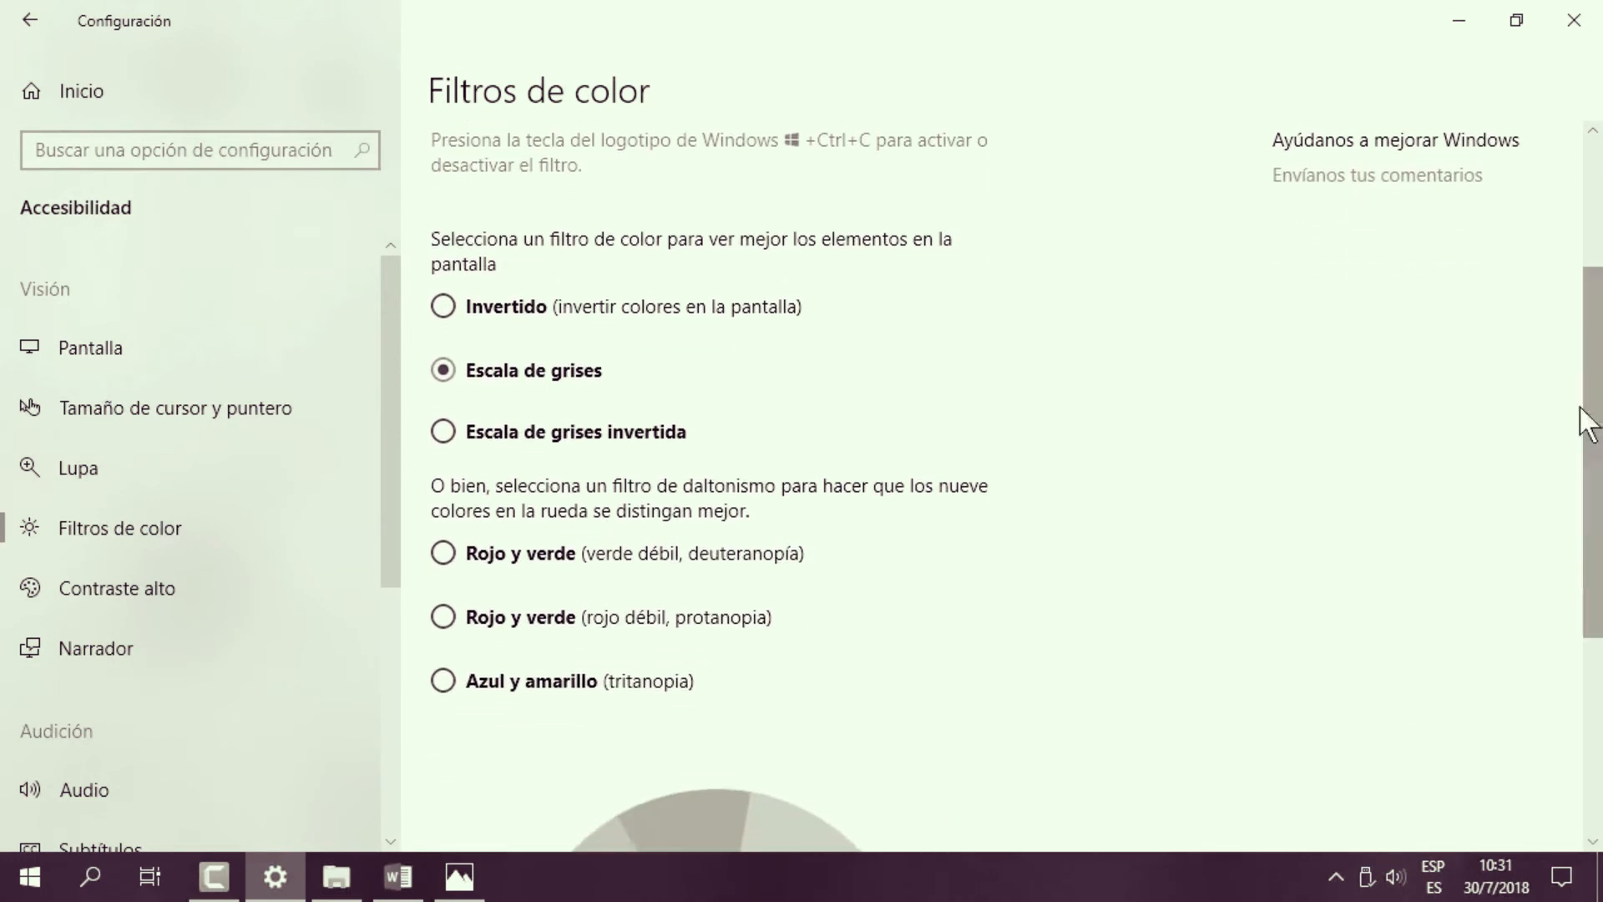
pyautogui.click(460, 877)
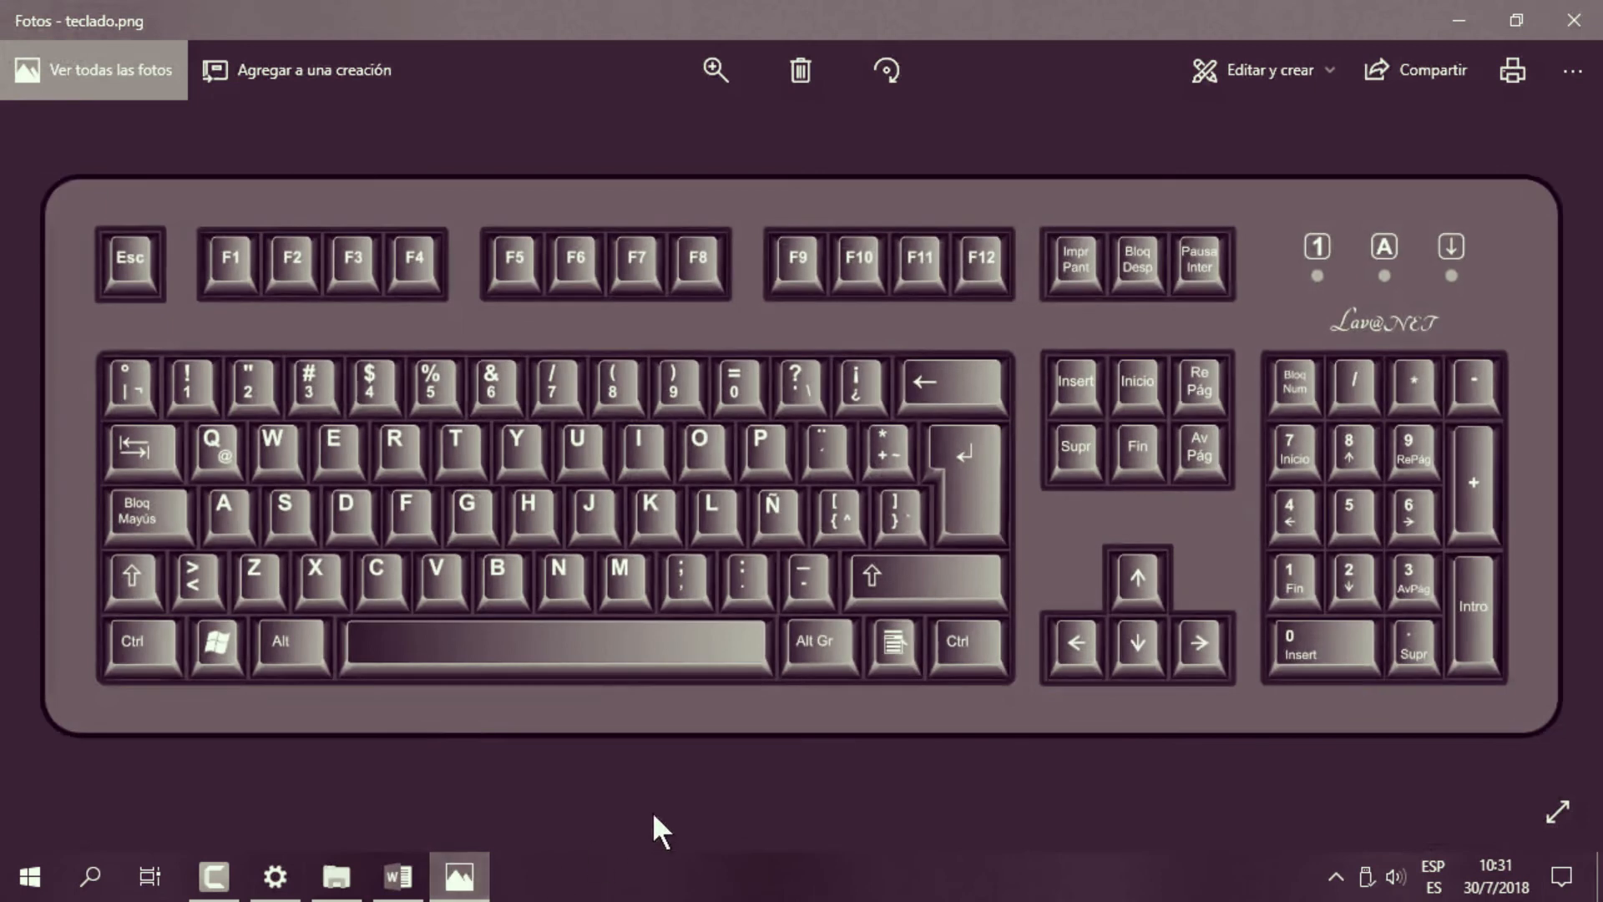
pyautogui.click(1458, 22)
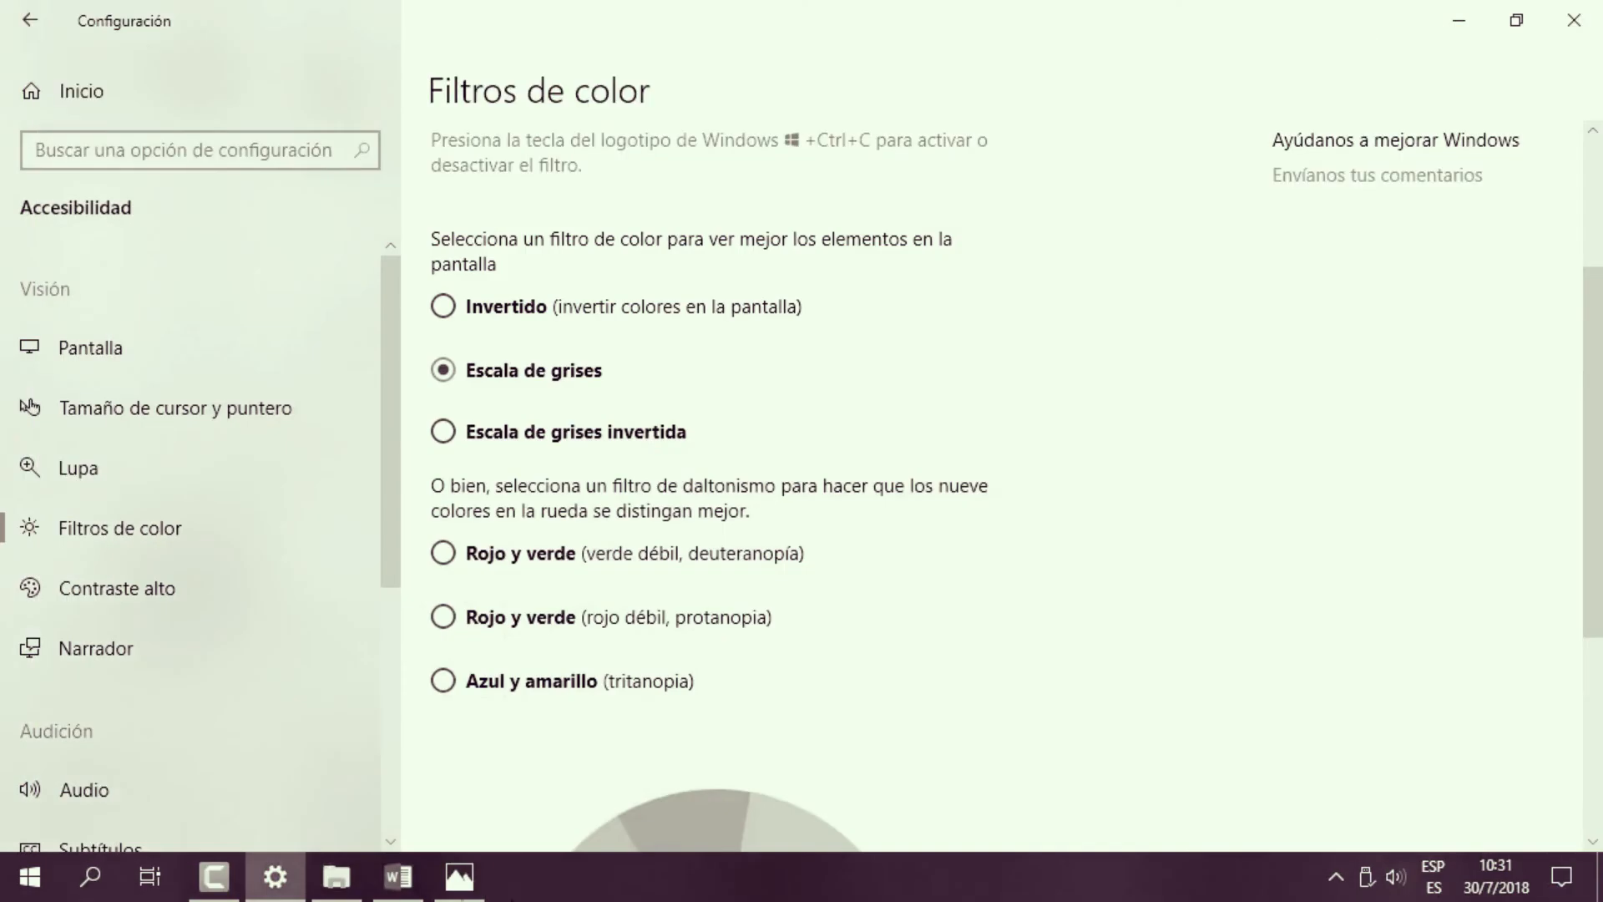
# Open the 4k.jpg picture from the Imágenes folder to view it under the grayscale filter.
pyautogui.click(336, 877)
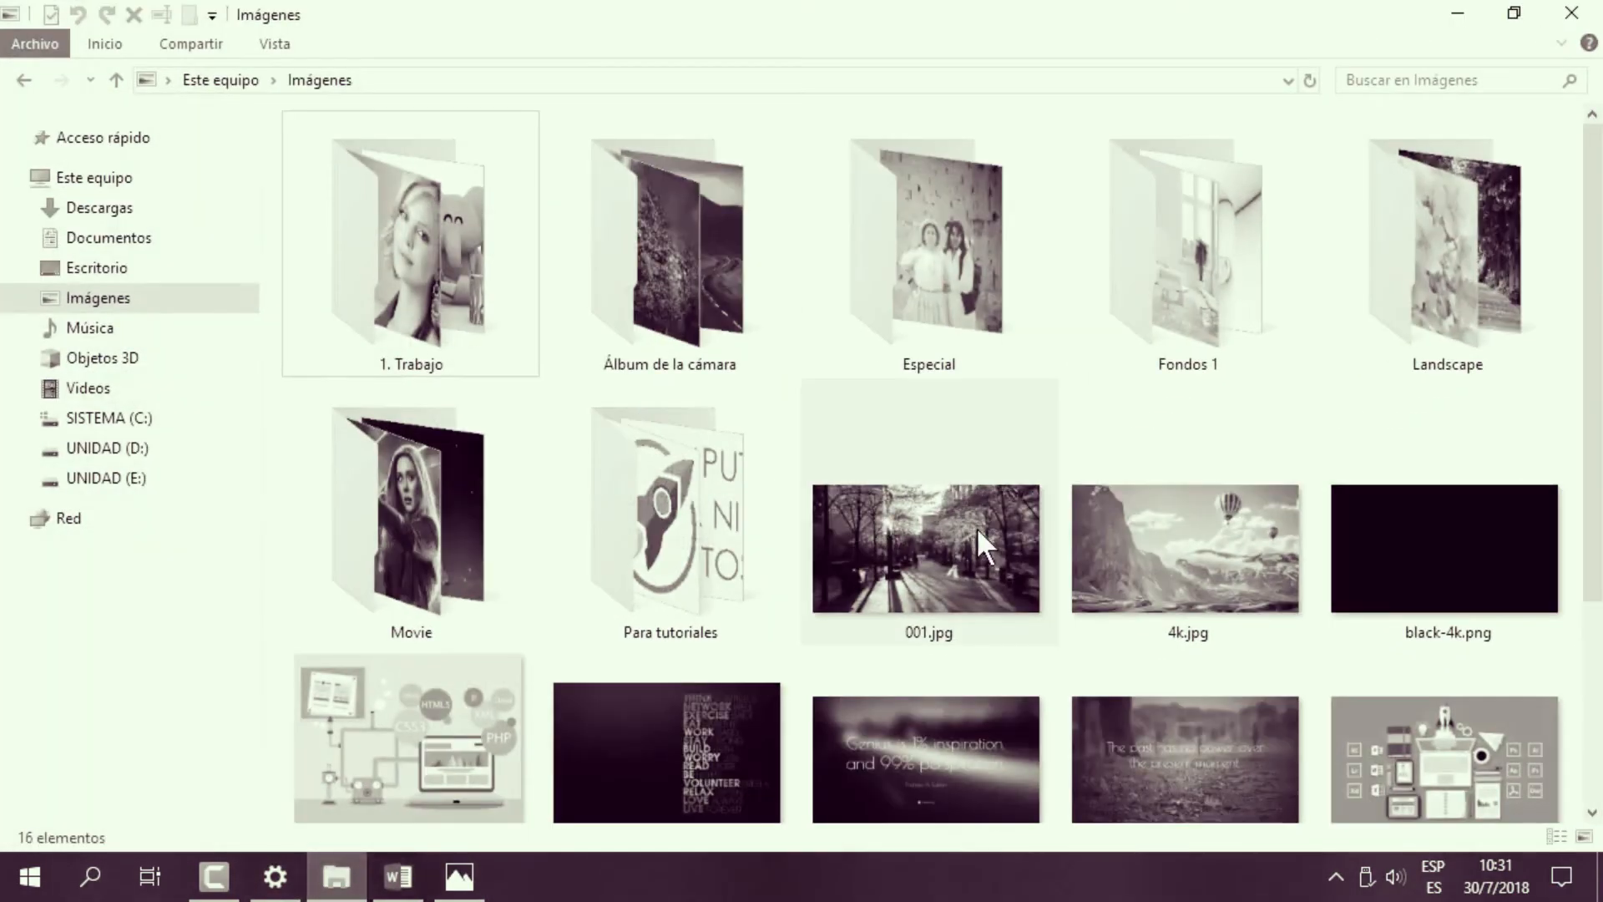
pyautogui.click(1106, 528)
pyautogui.scroll(-2, 1105, 527)
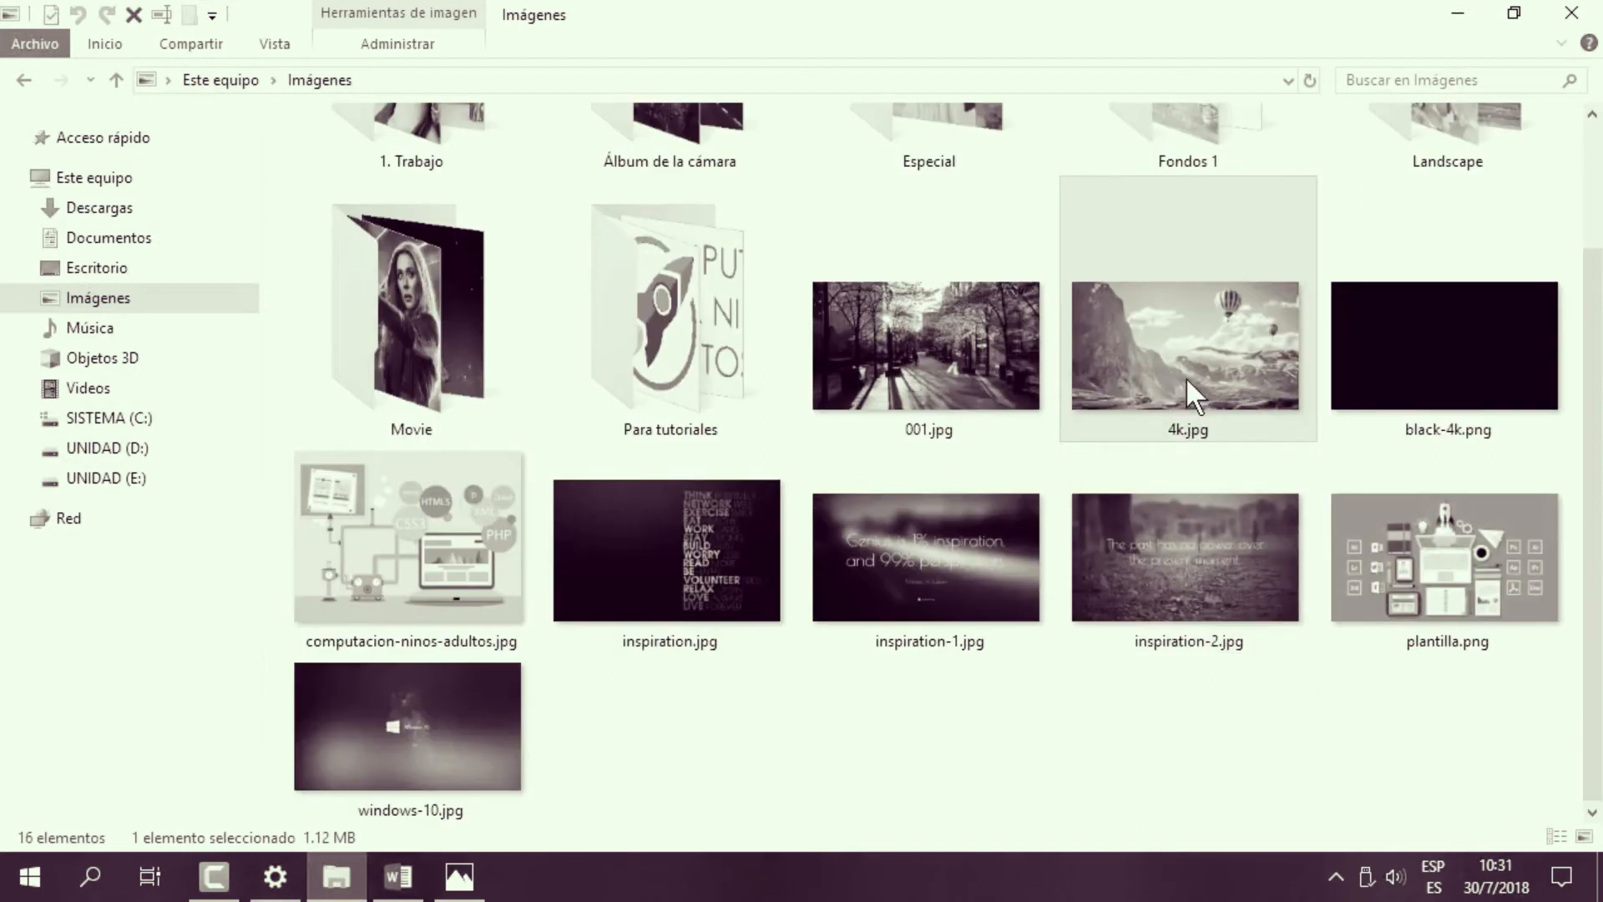
pyautogui.doubleClick(1186, 346)
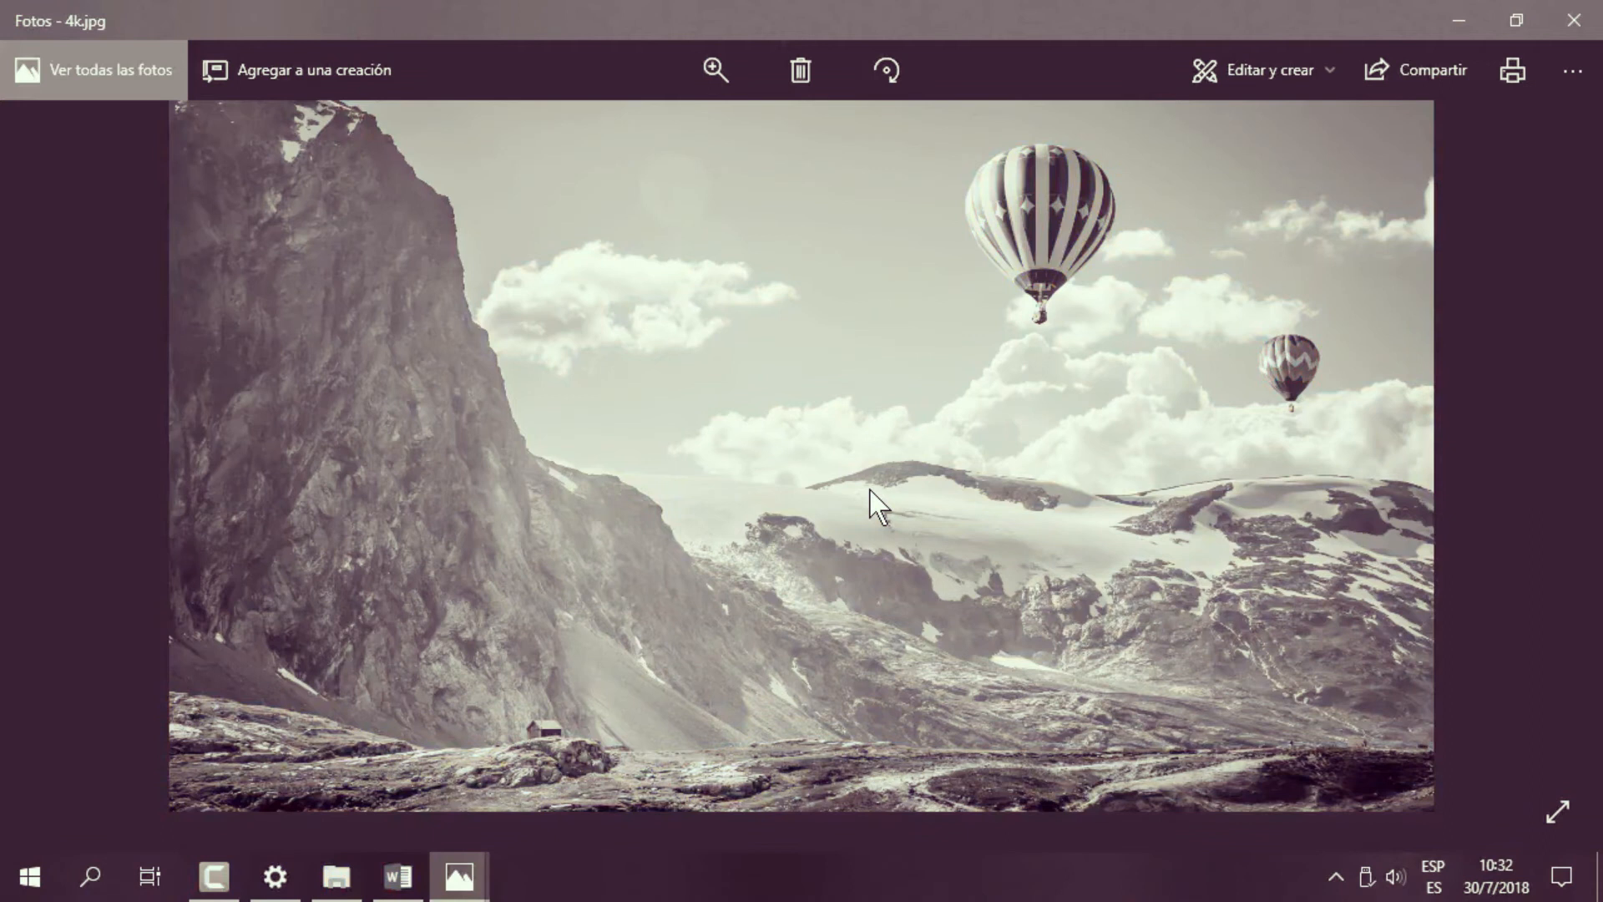
# Minimize the 4k.jpg picture and Imágenes folder windows, and select the Invertido color filter in Configuración.
pyautogui.click(1461, 17)
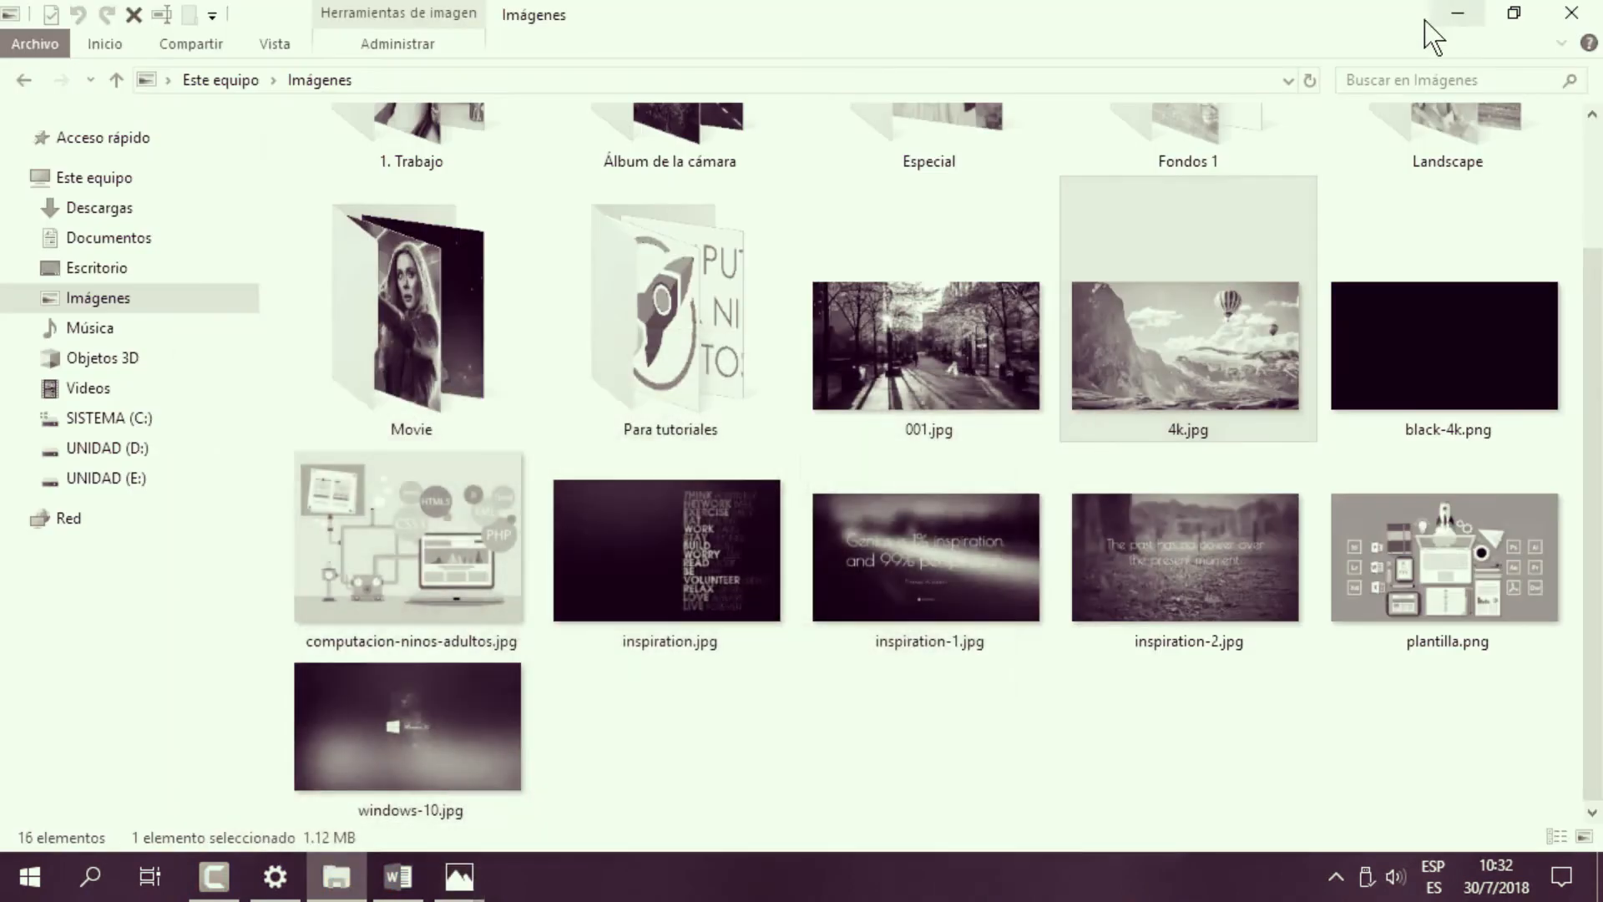
pyautogui.click(853, 734)
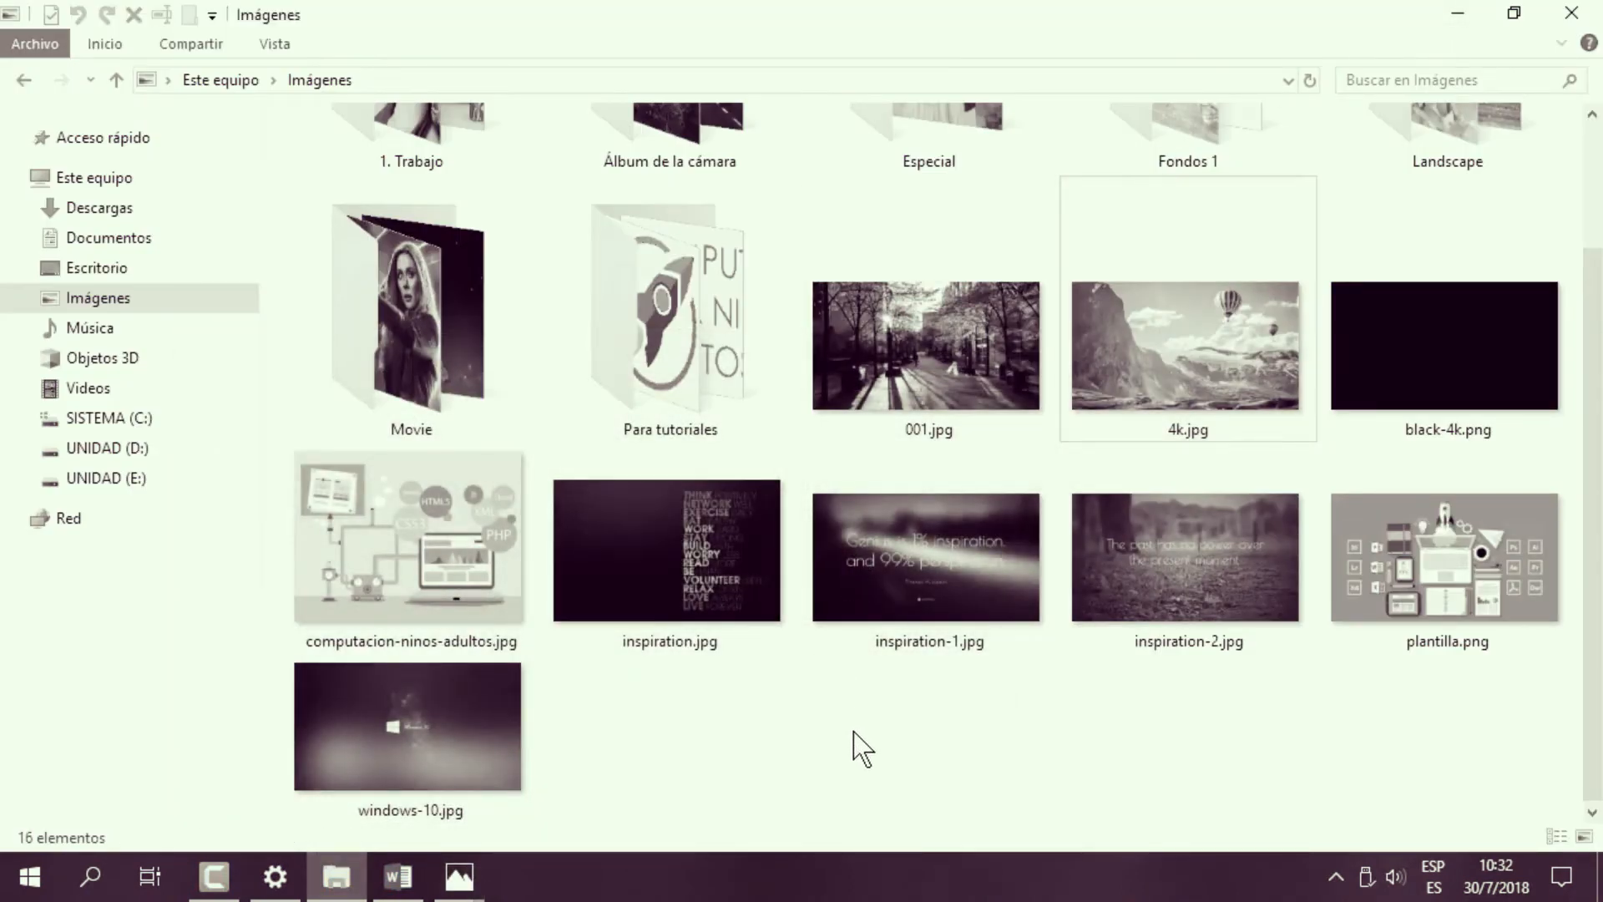
pyautogui.click(1458, 14)
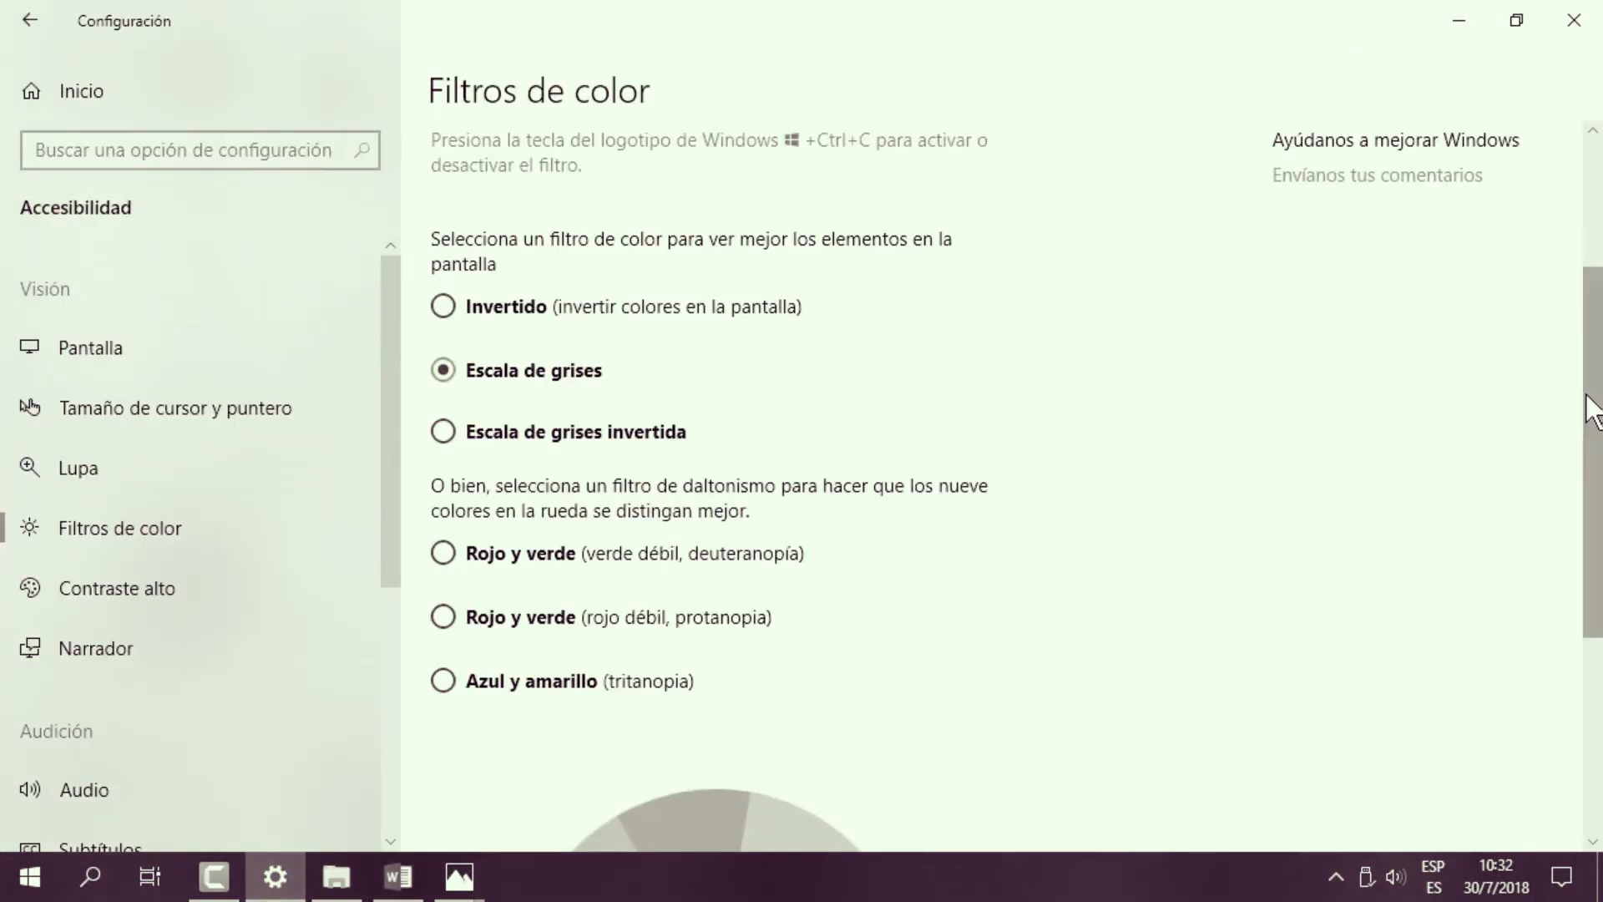
pyautogui.scroll(3, 1591, 409)
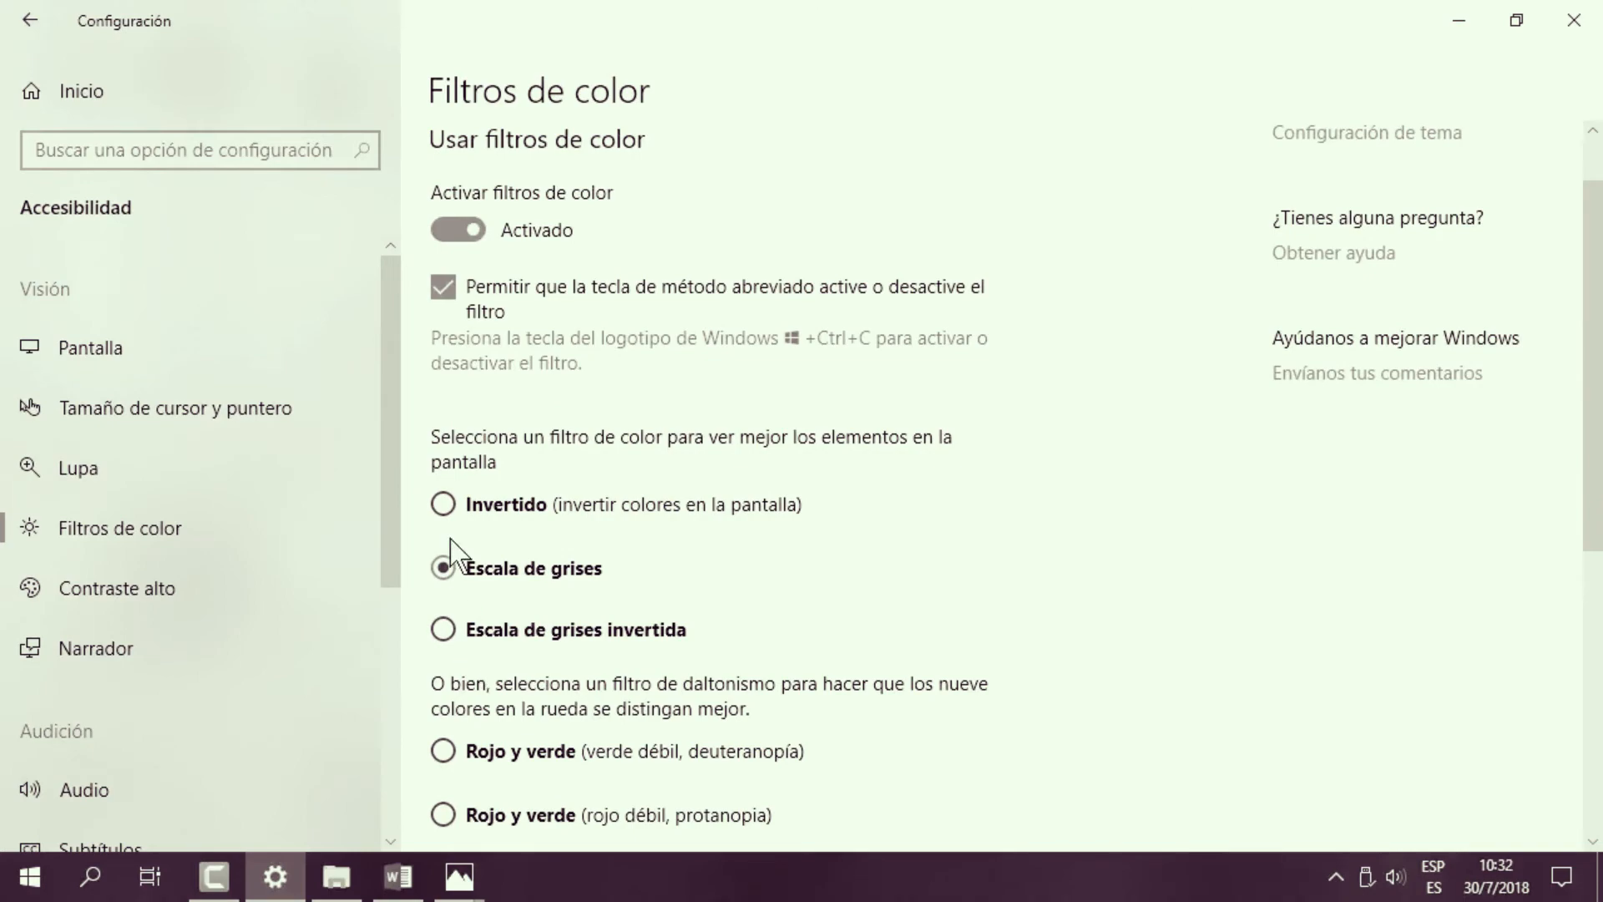
pyautogui.click(445, 504)
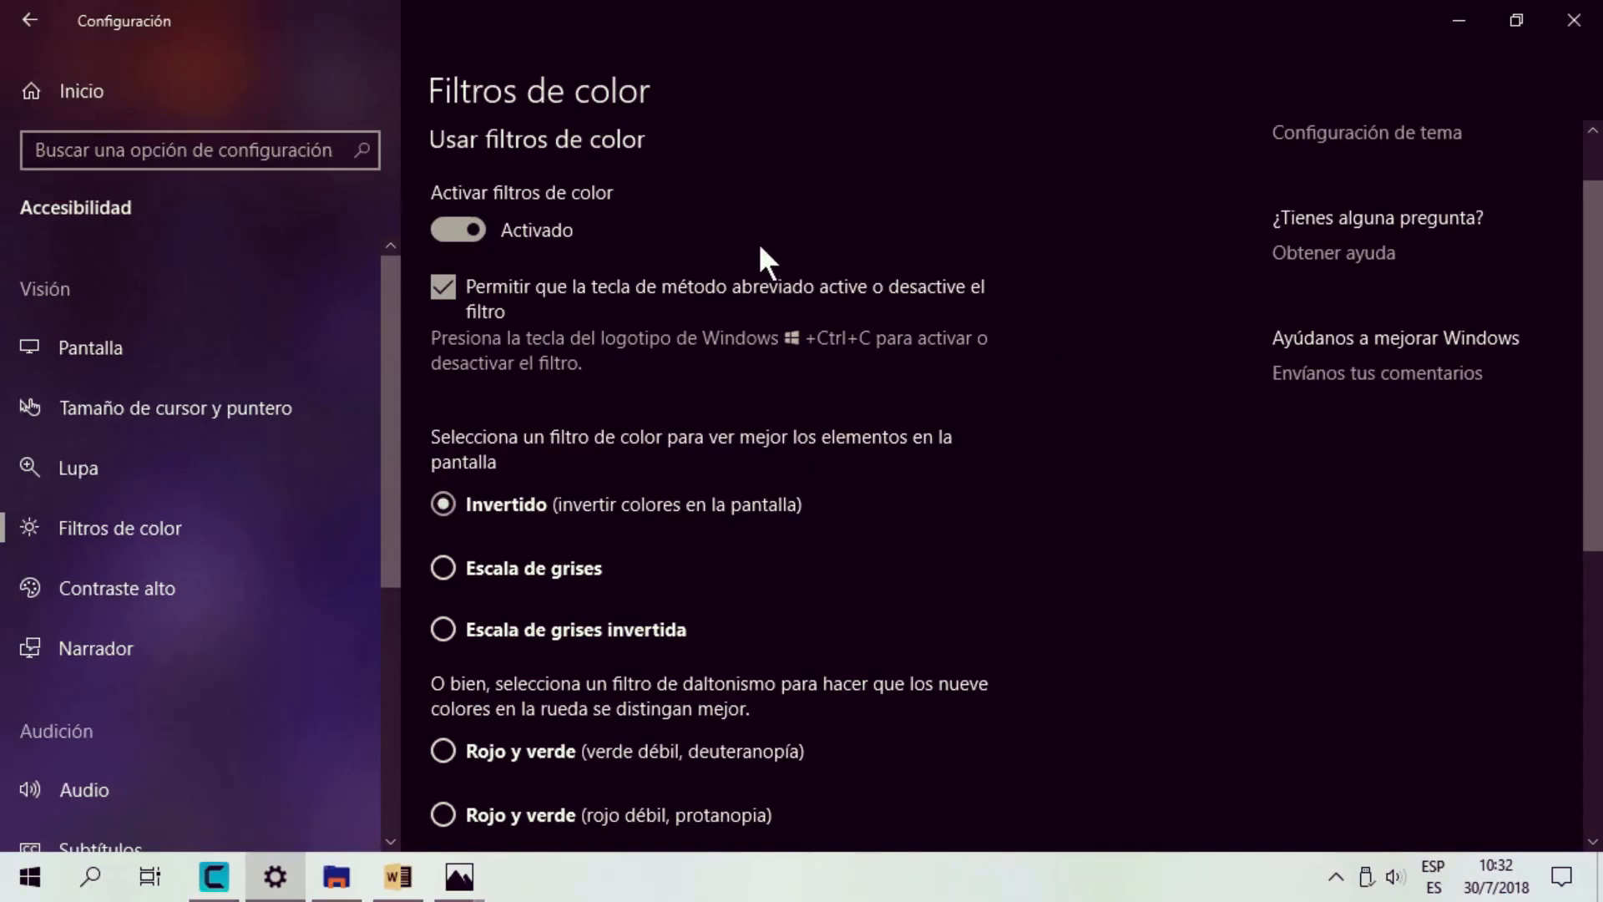
# Apply the Escala de grises invertida filter and compare the 4k.jpg photo with the filter toggled off and on.
pyautogui.click(441, 633)
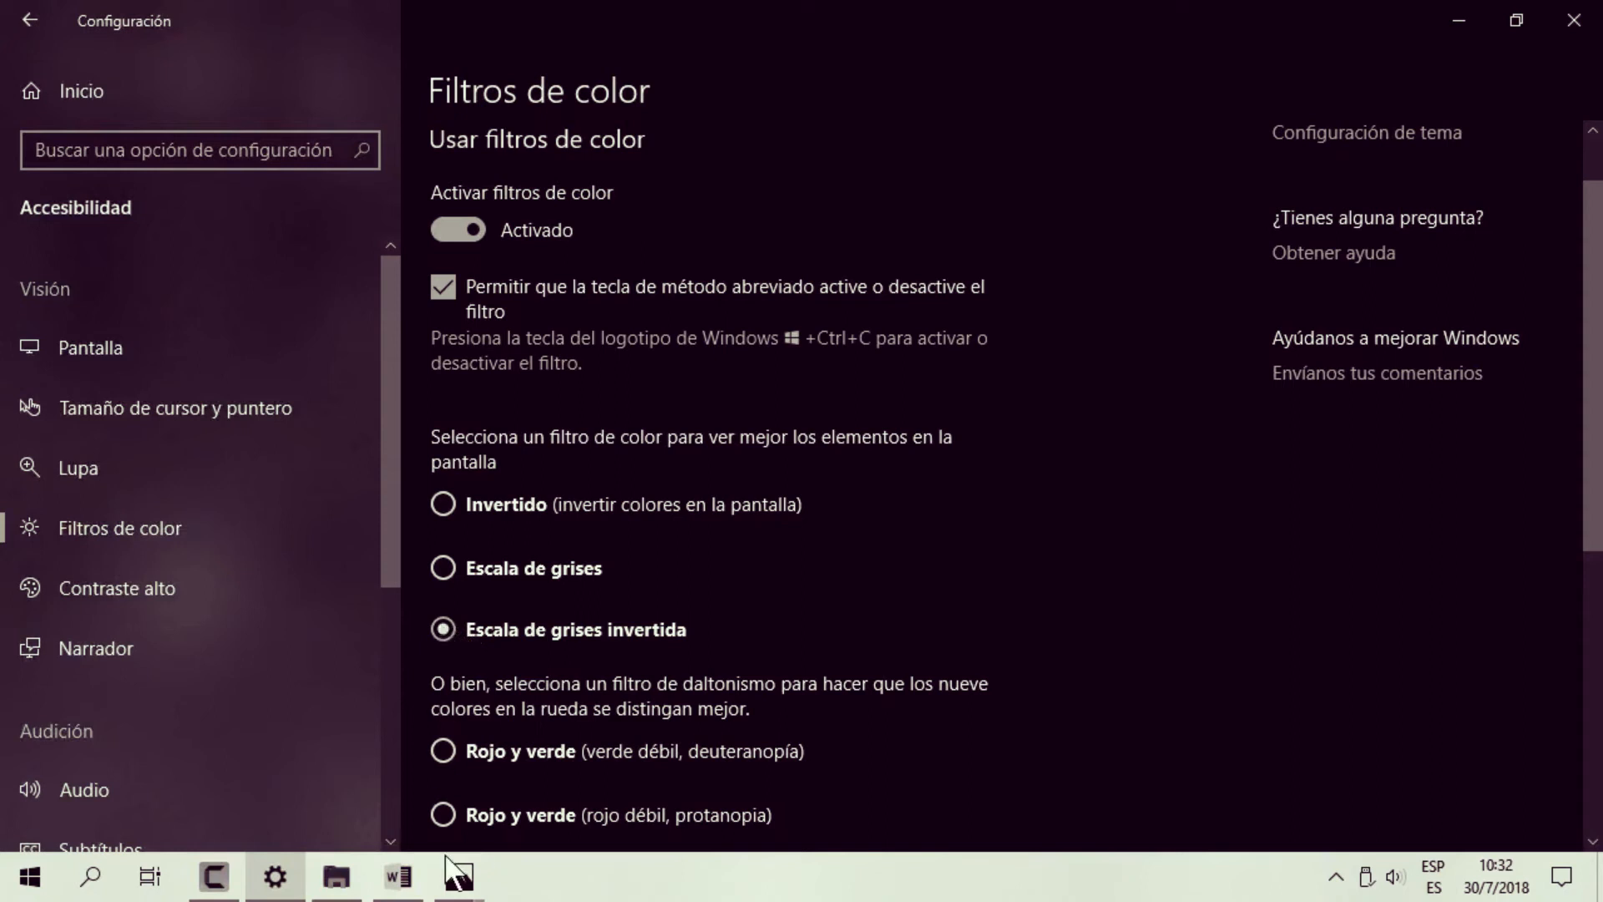
pyautogui.moveTo(458, 878)
pyautogui.click(595, 779)
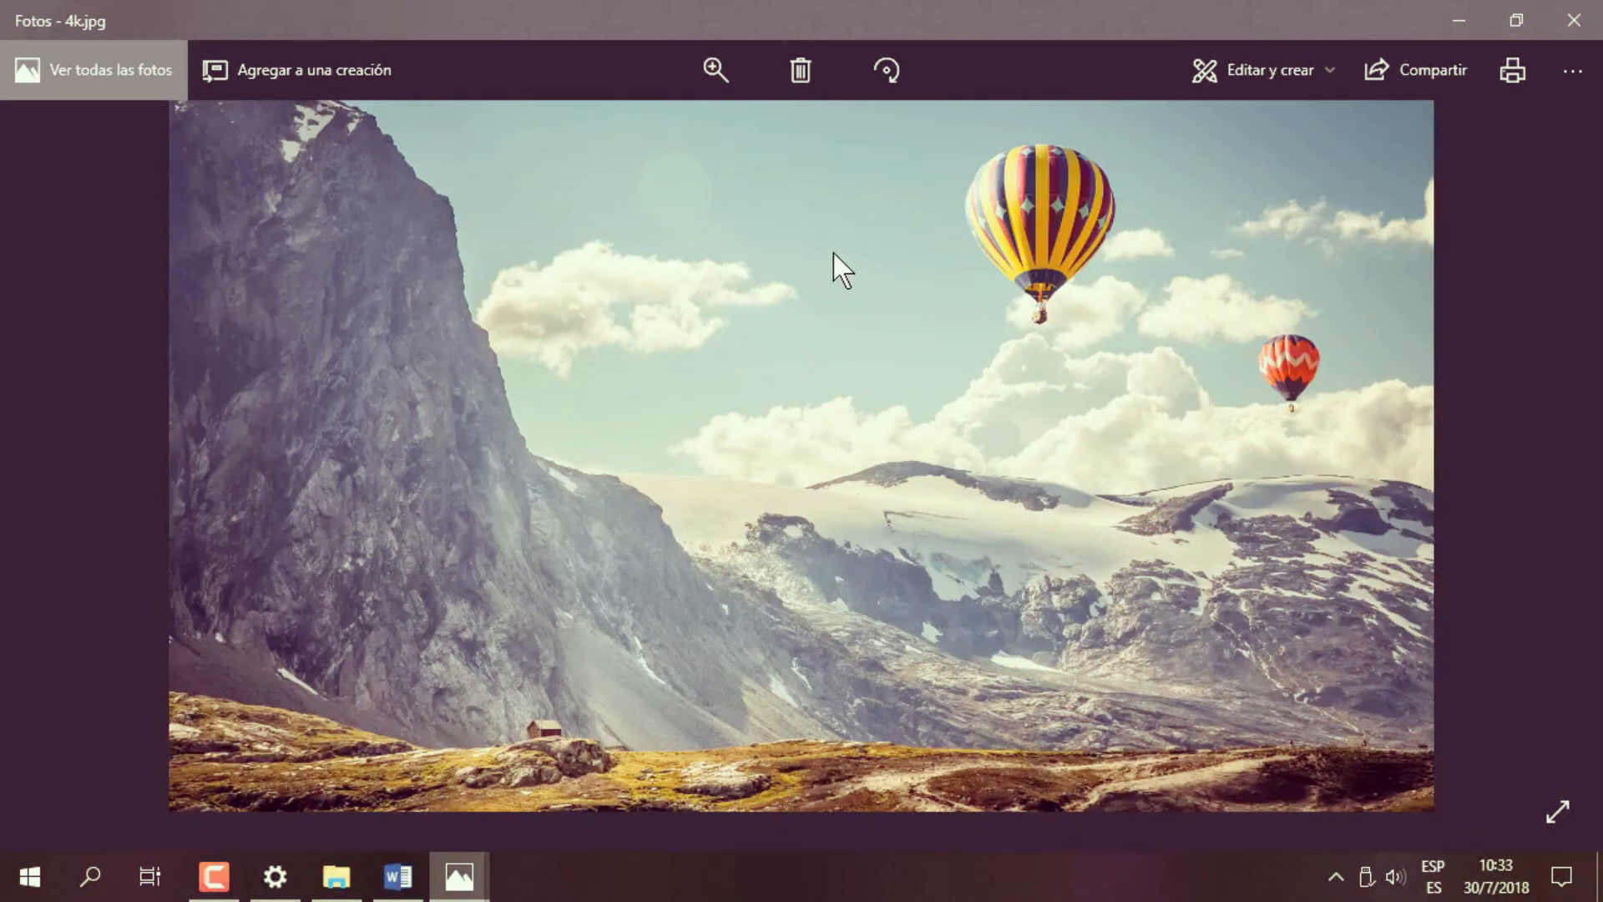
pyautogui.press('ctrl+super+c')
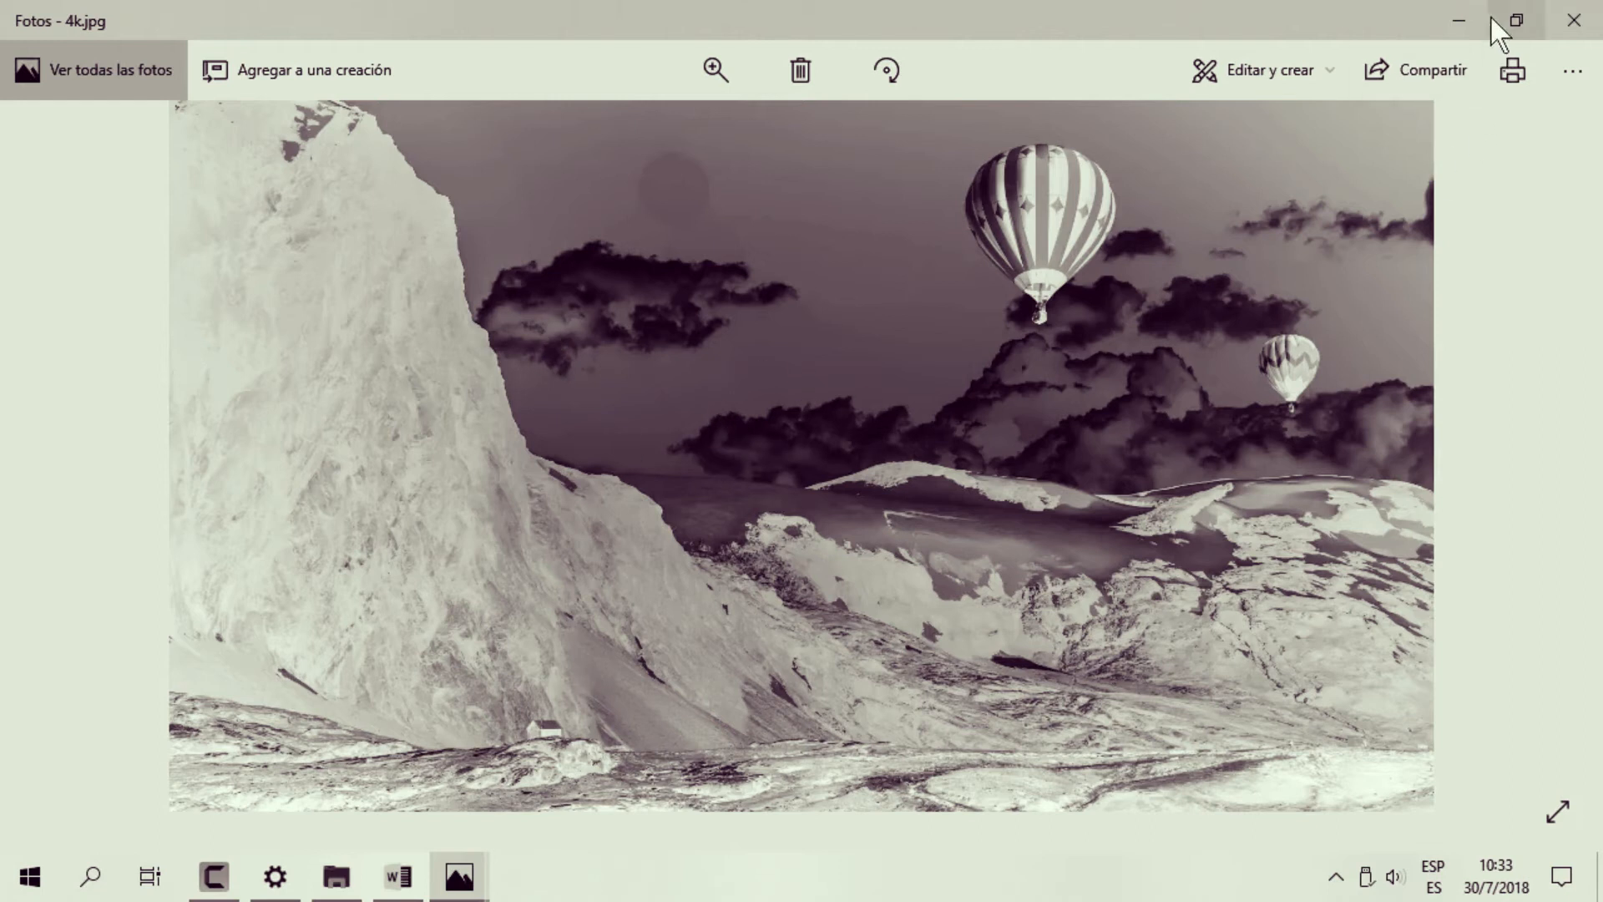
pyautogui.click(1463, 17)
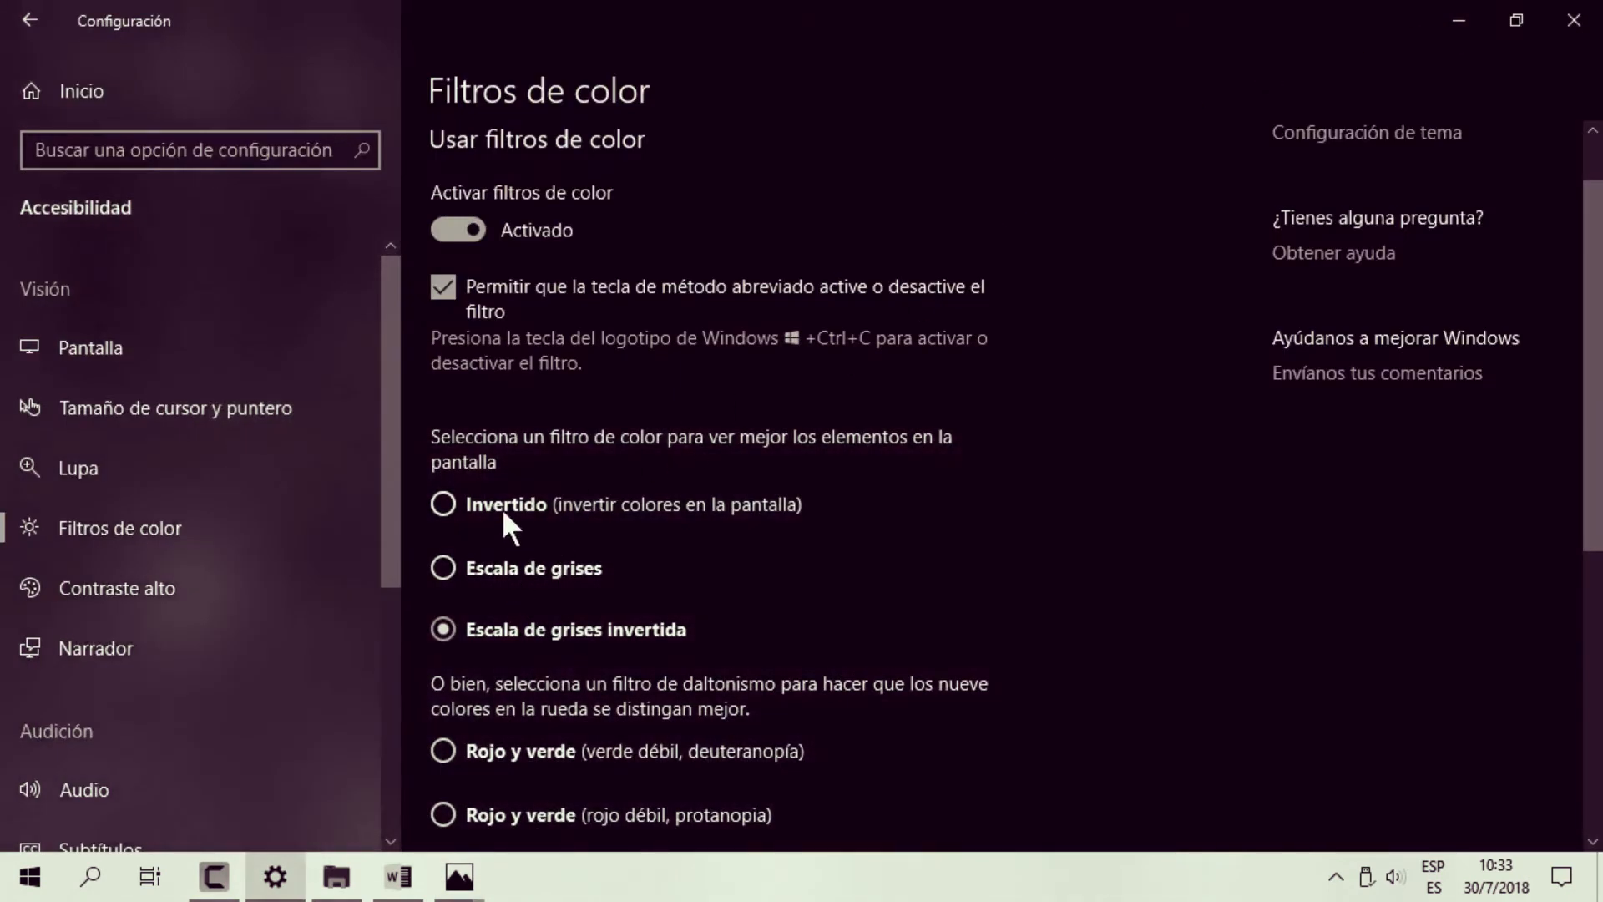
# Switch the colour filter to Escala de grises, check its effect on the 4k.jpg photo and close the photo.
pyautogui.click(479, 564)
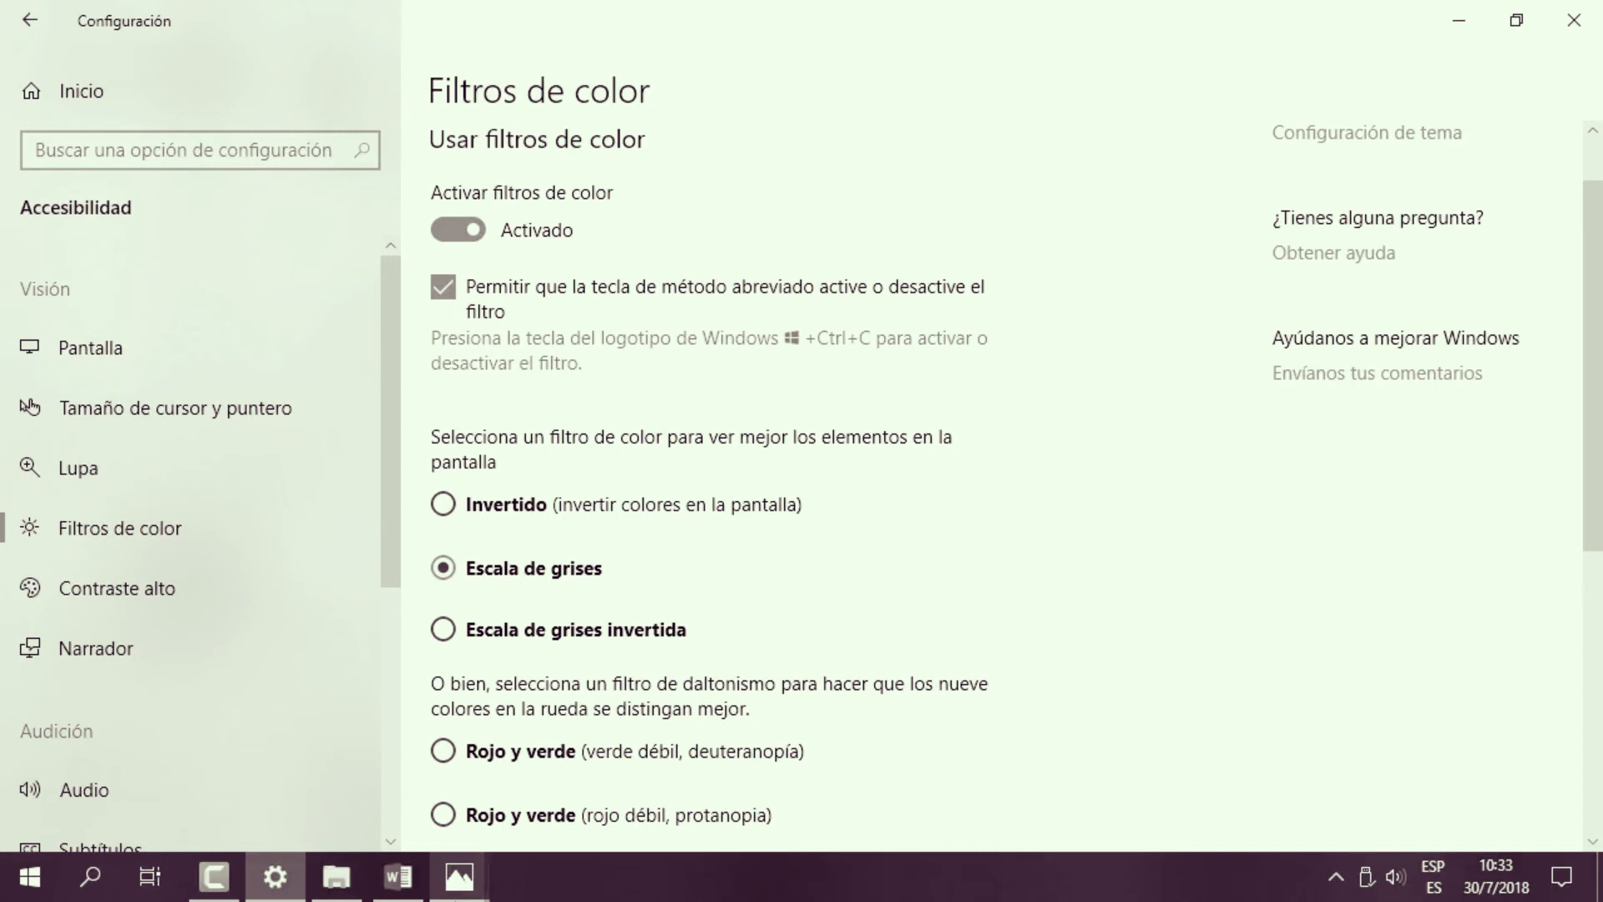
pyautogui.moveTo(459, 876)
pyautogui.click(585, 787)
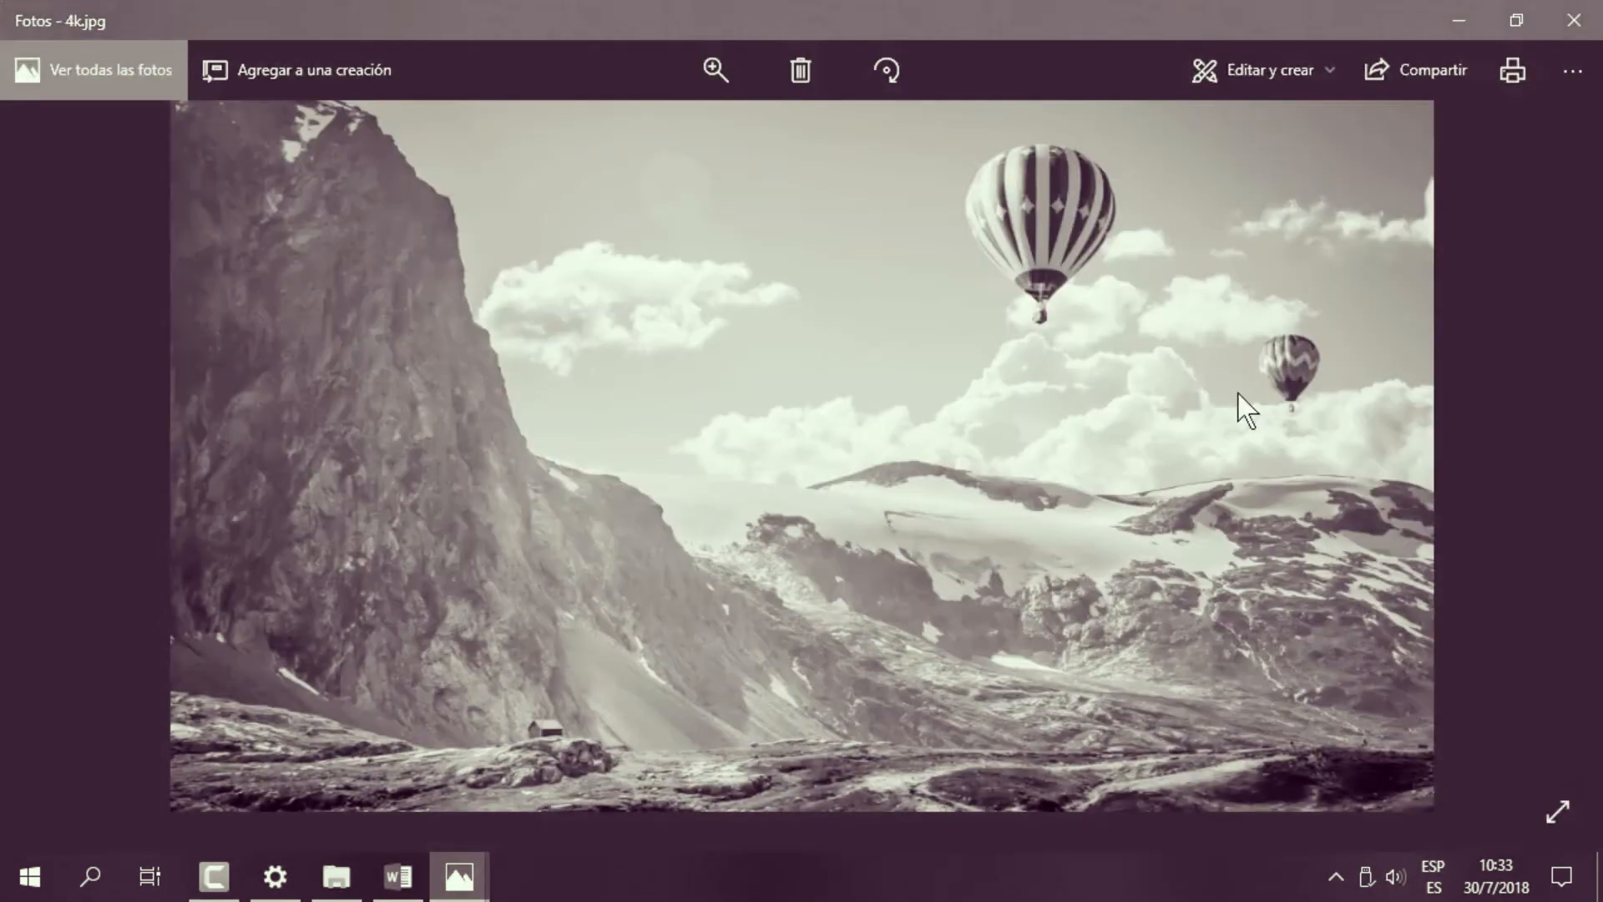
pyautogui.click(1575, 18)
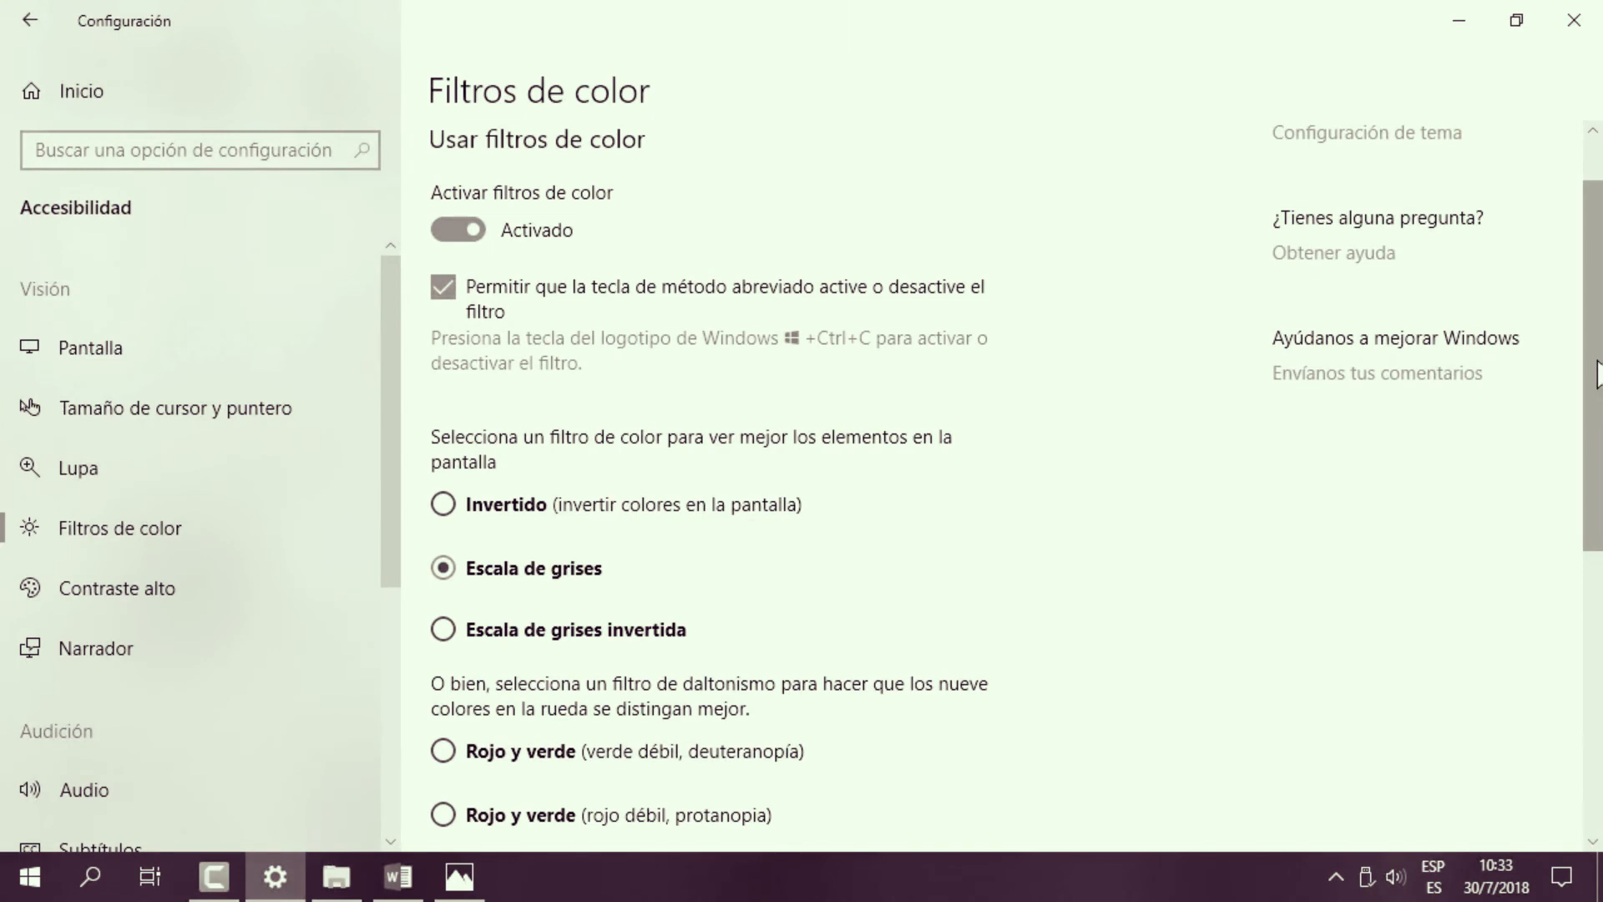
# Apply the deuteranopia, protanopia and tritanopia filters in turn to compare the colour wheel, ending on Azul y amarillo (tritanopia).
pyautogui.moveTo(1597, 374); pyautogui.dragTo(1586, 626)
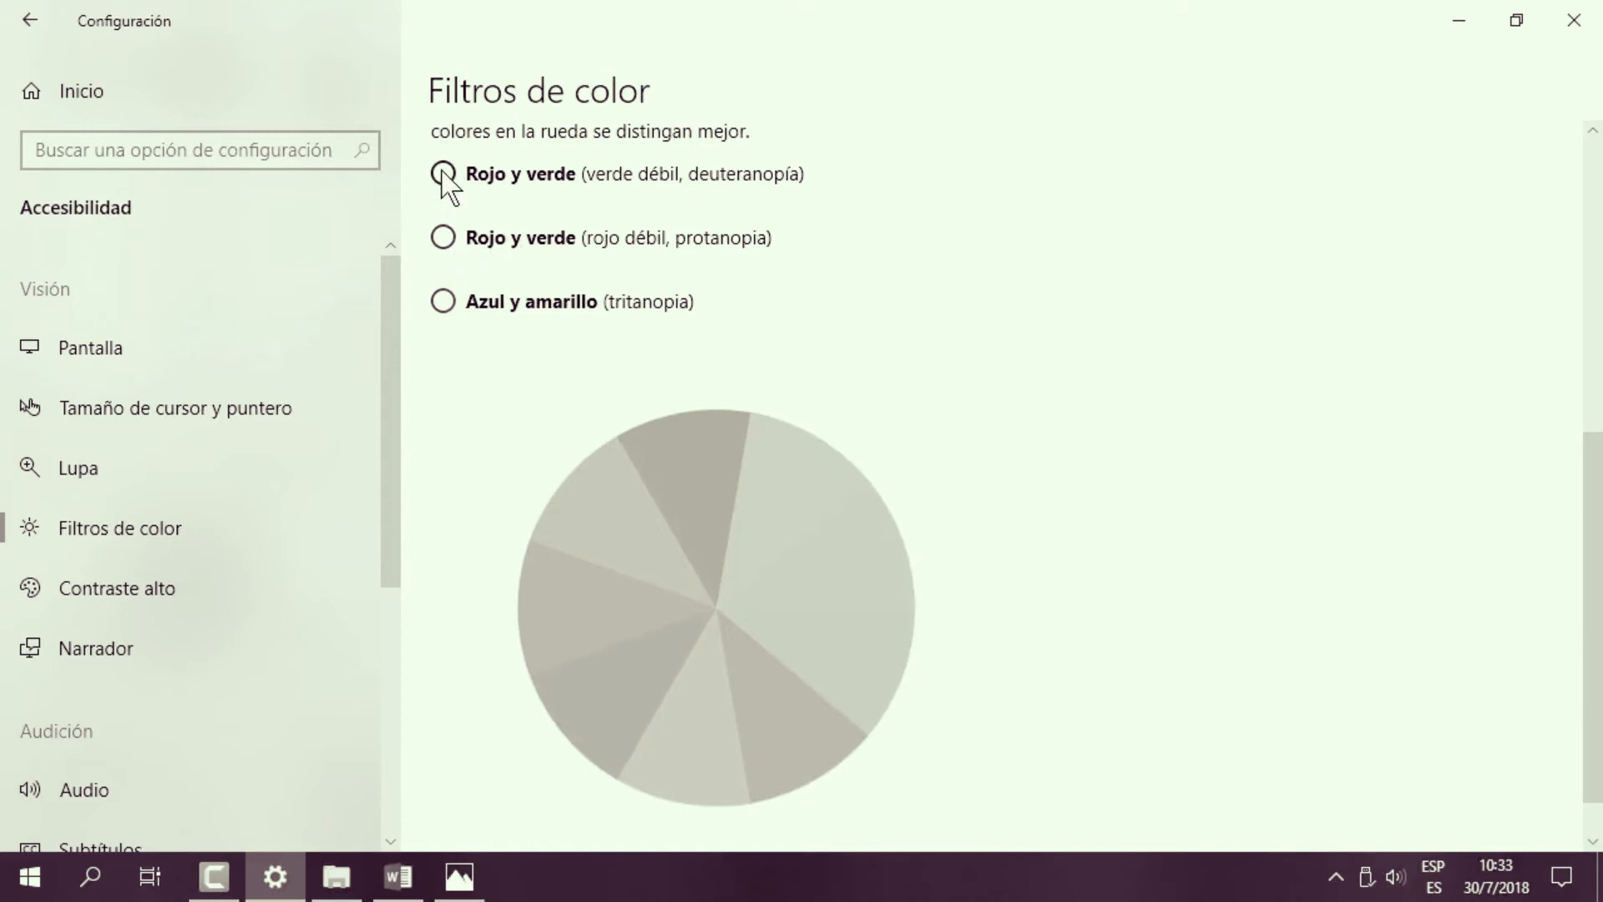
pyautogui.scroll(3, 1596, 494)
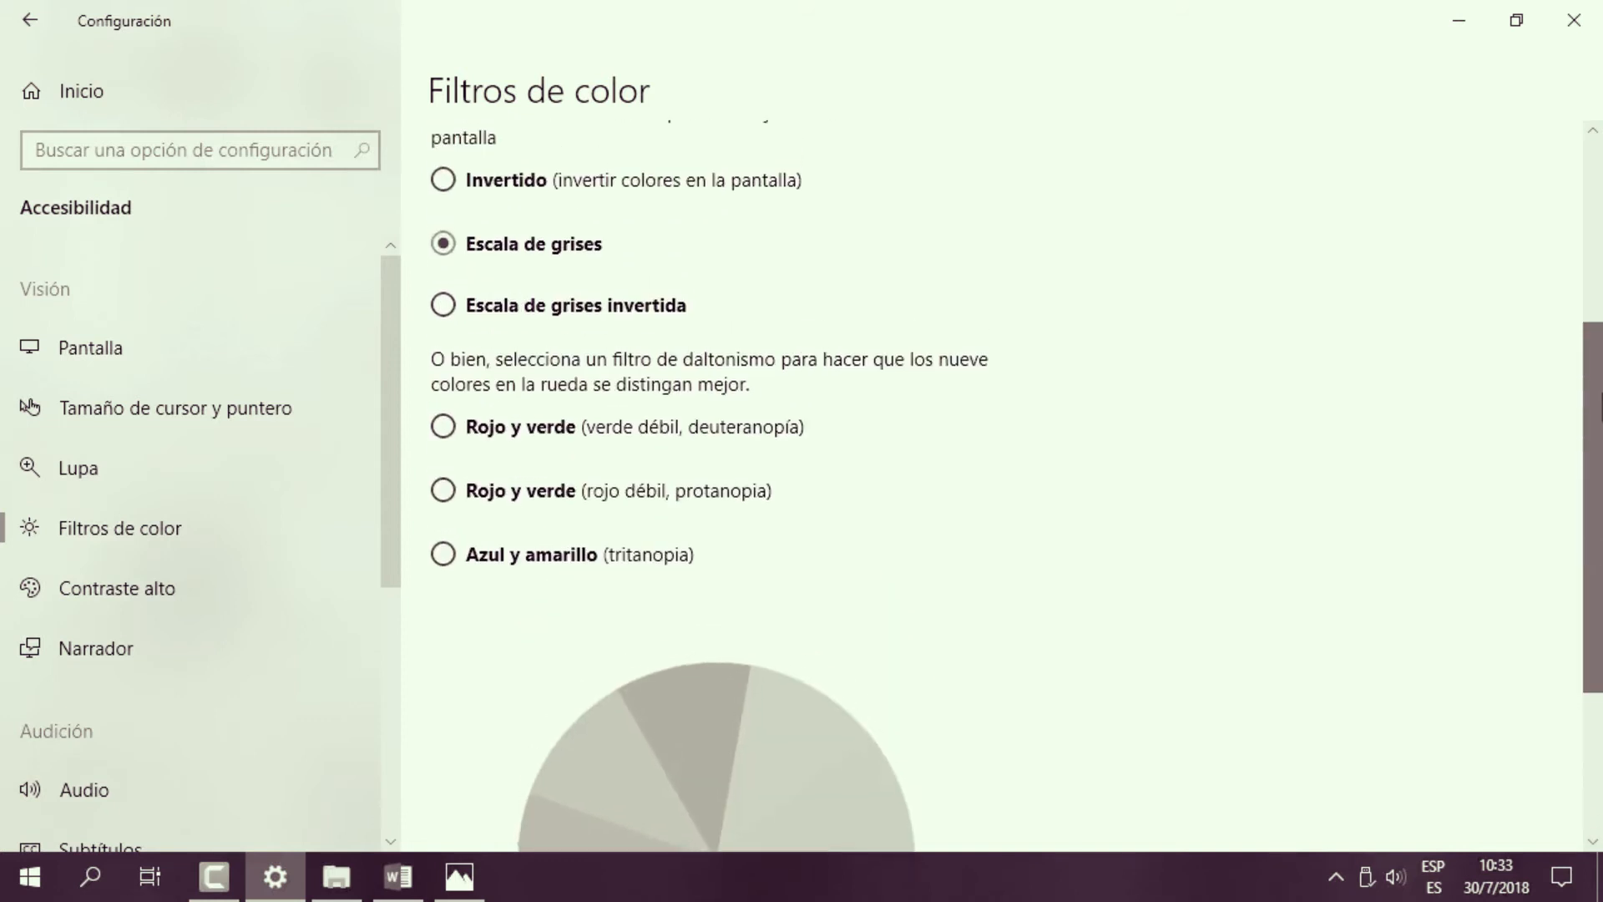
pyautogui.moveTo(1596, 512); pyautogui.dragTo(1596, 635)
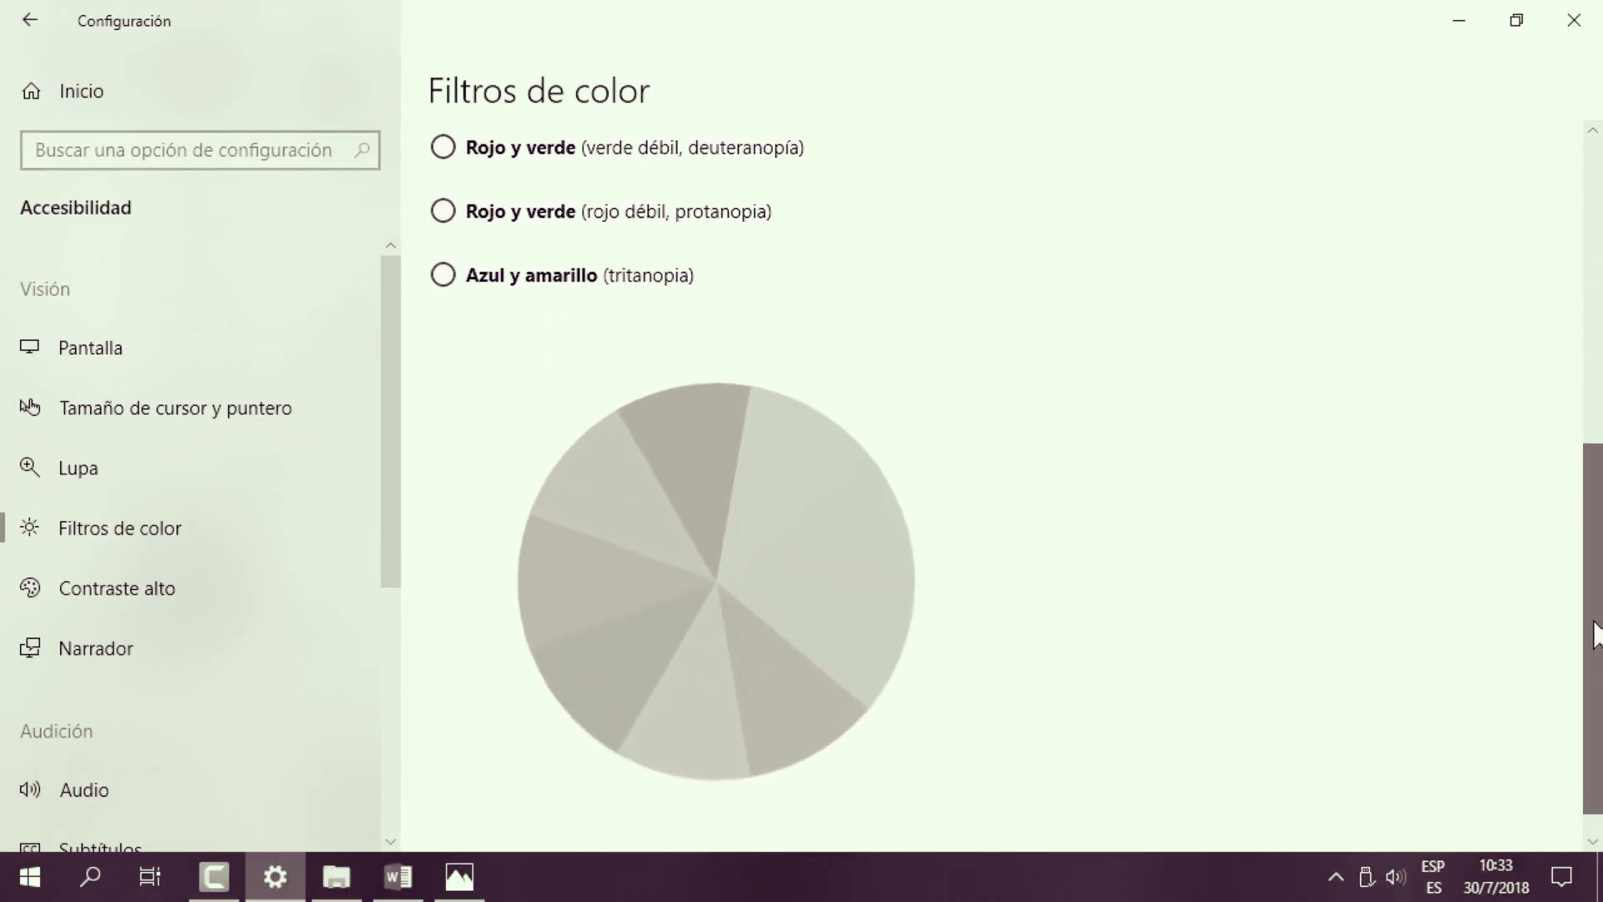
pyautogui.click(440, 151)
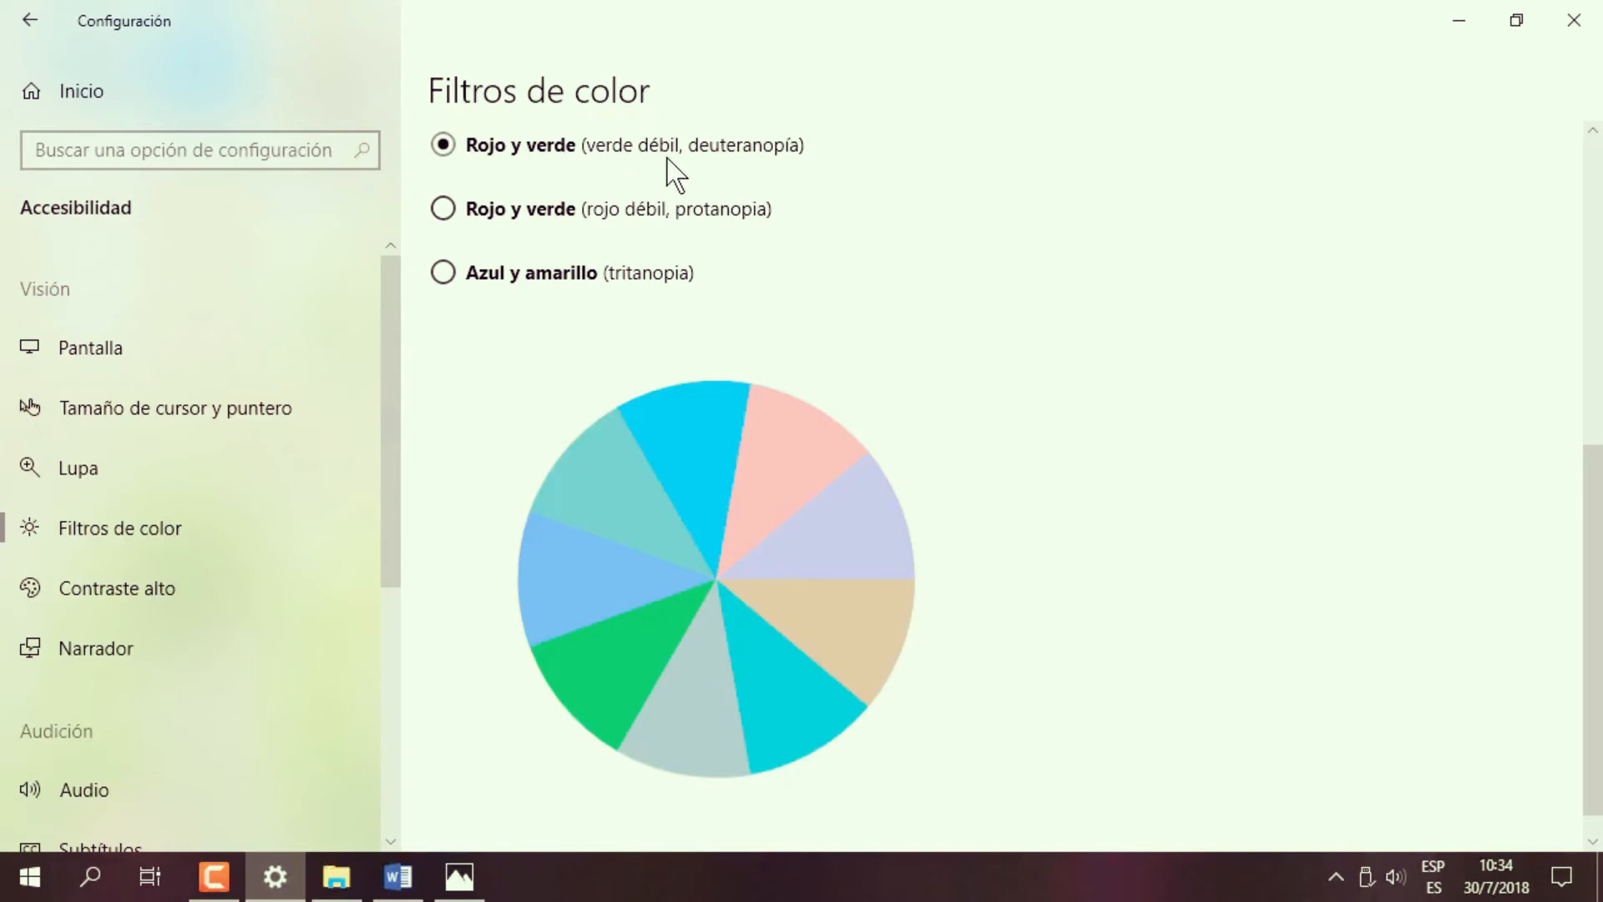
pyautogui.click(445, 209)
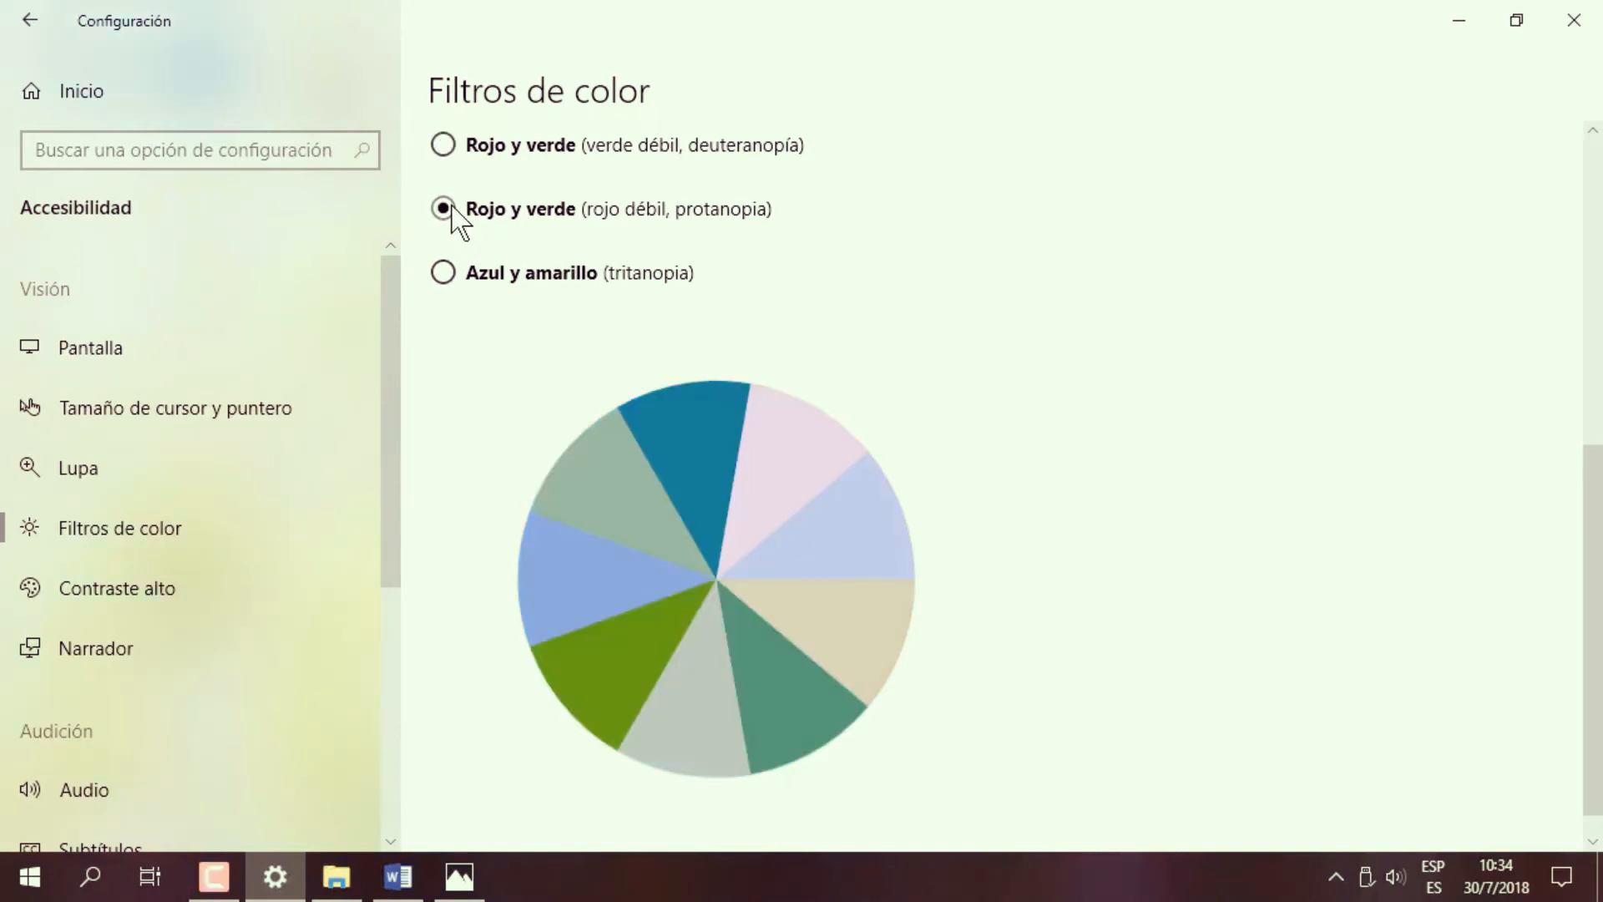
pyautogui.click(443, 273)
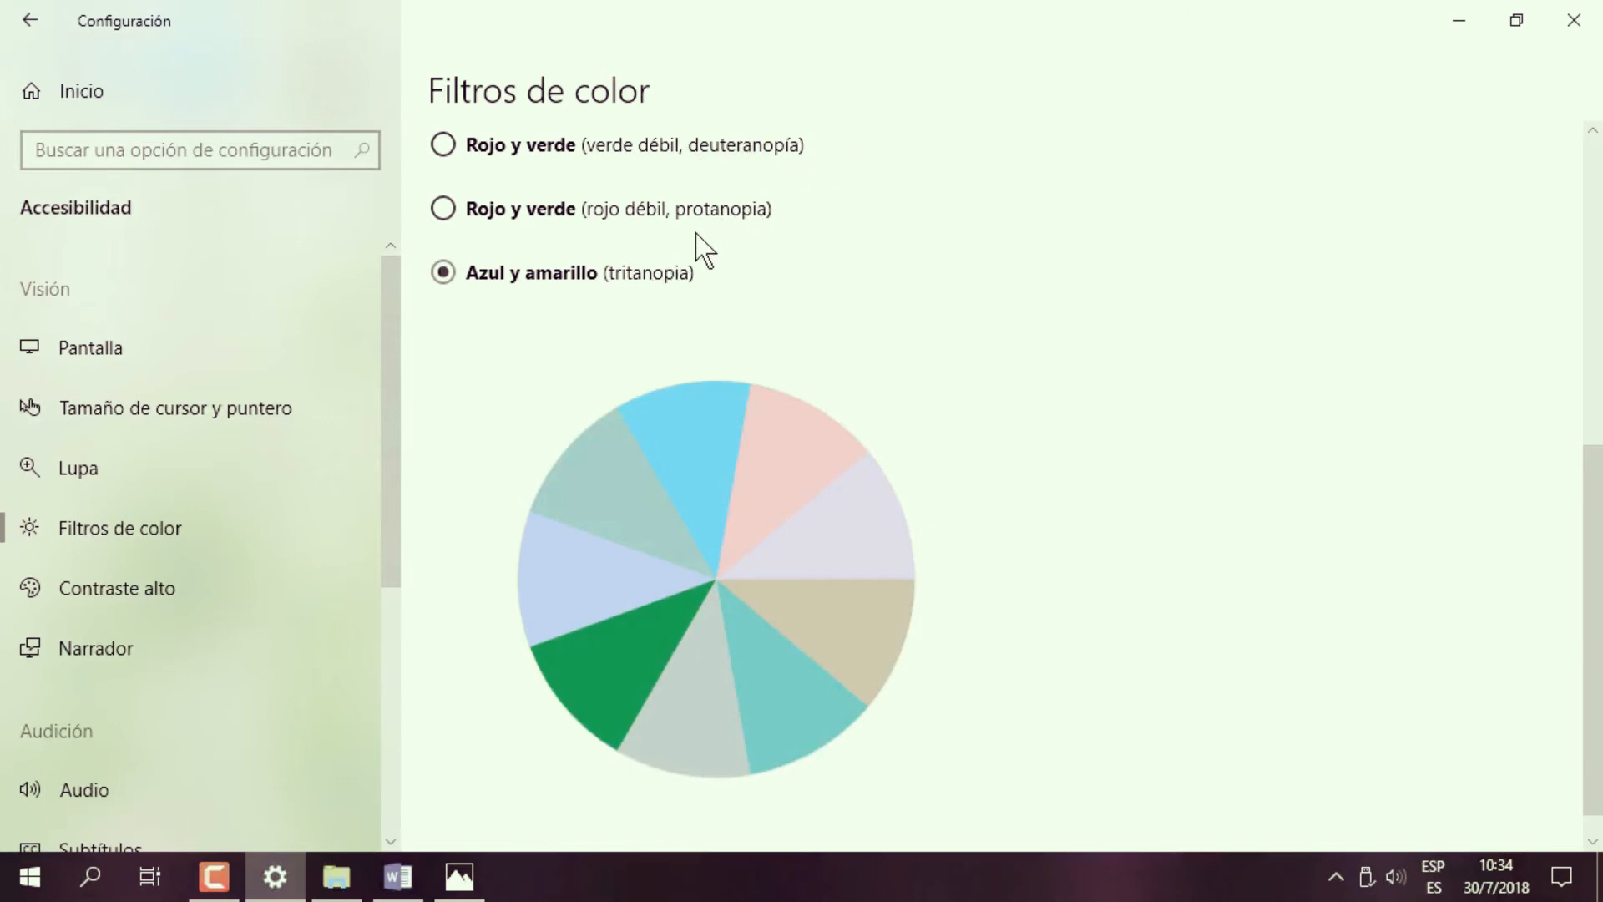
pyautogui.click(443, 147)
pyautogui.click(444, 208)
pyautogui.click(443, 272)
# Turn off the colour filters and open the Contraste alto settings.
pyautogui.scroll(8, 1002, 593)
pyautogui.click(459, 324)
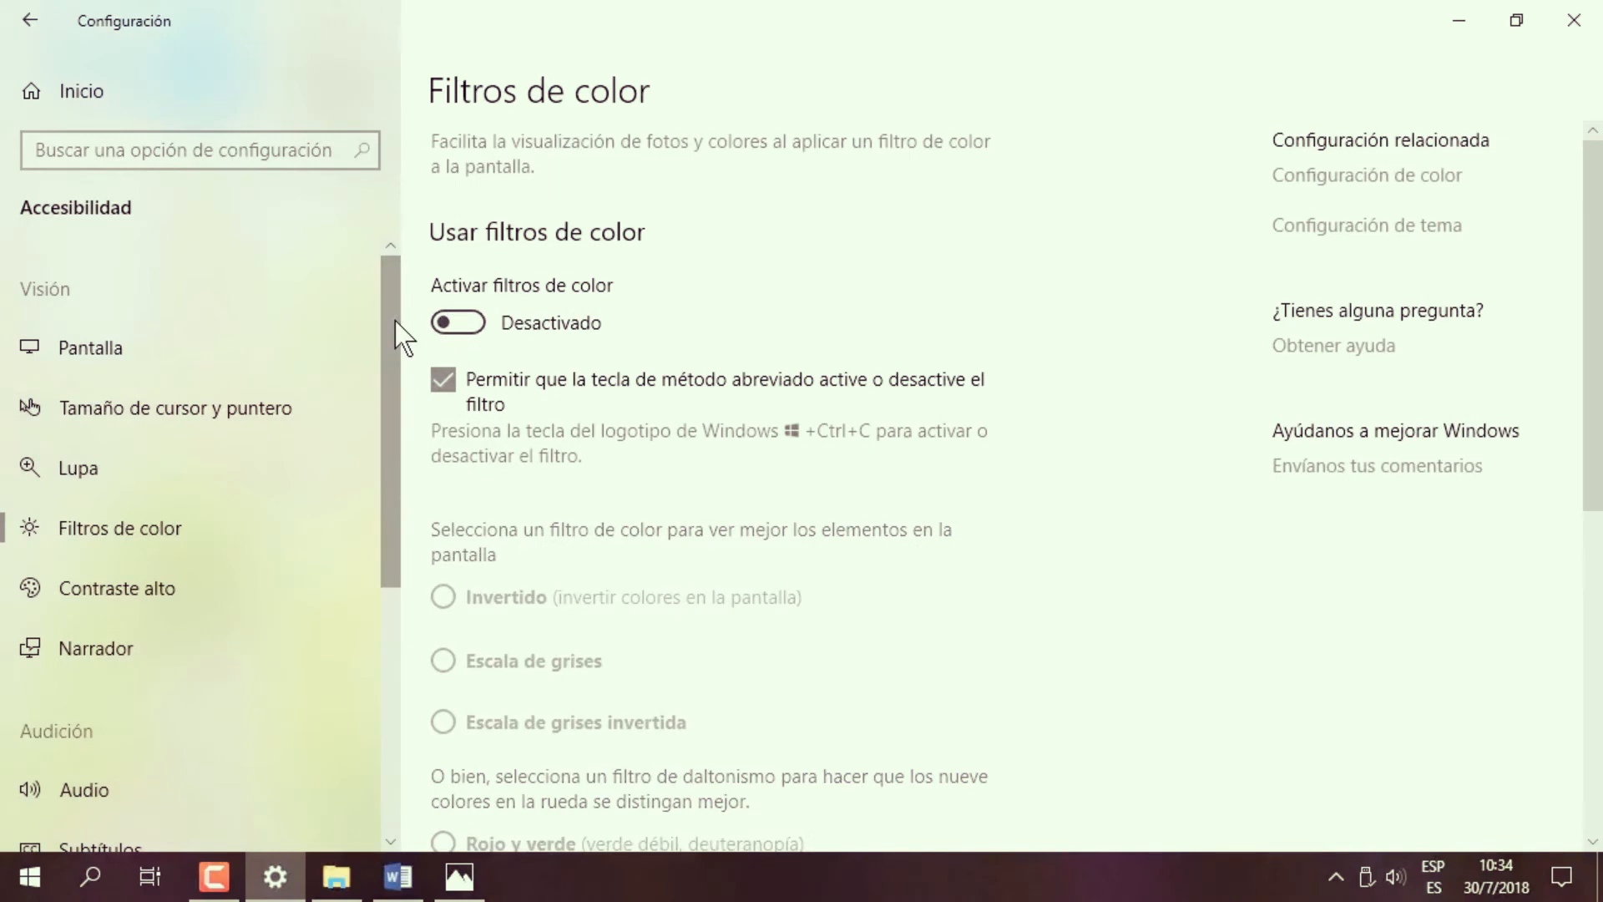
pyautogui.click(104, 590)
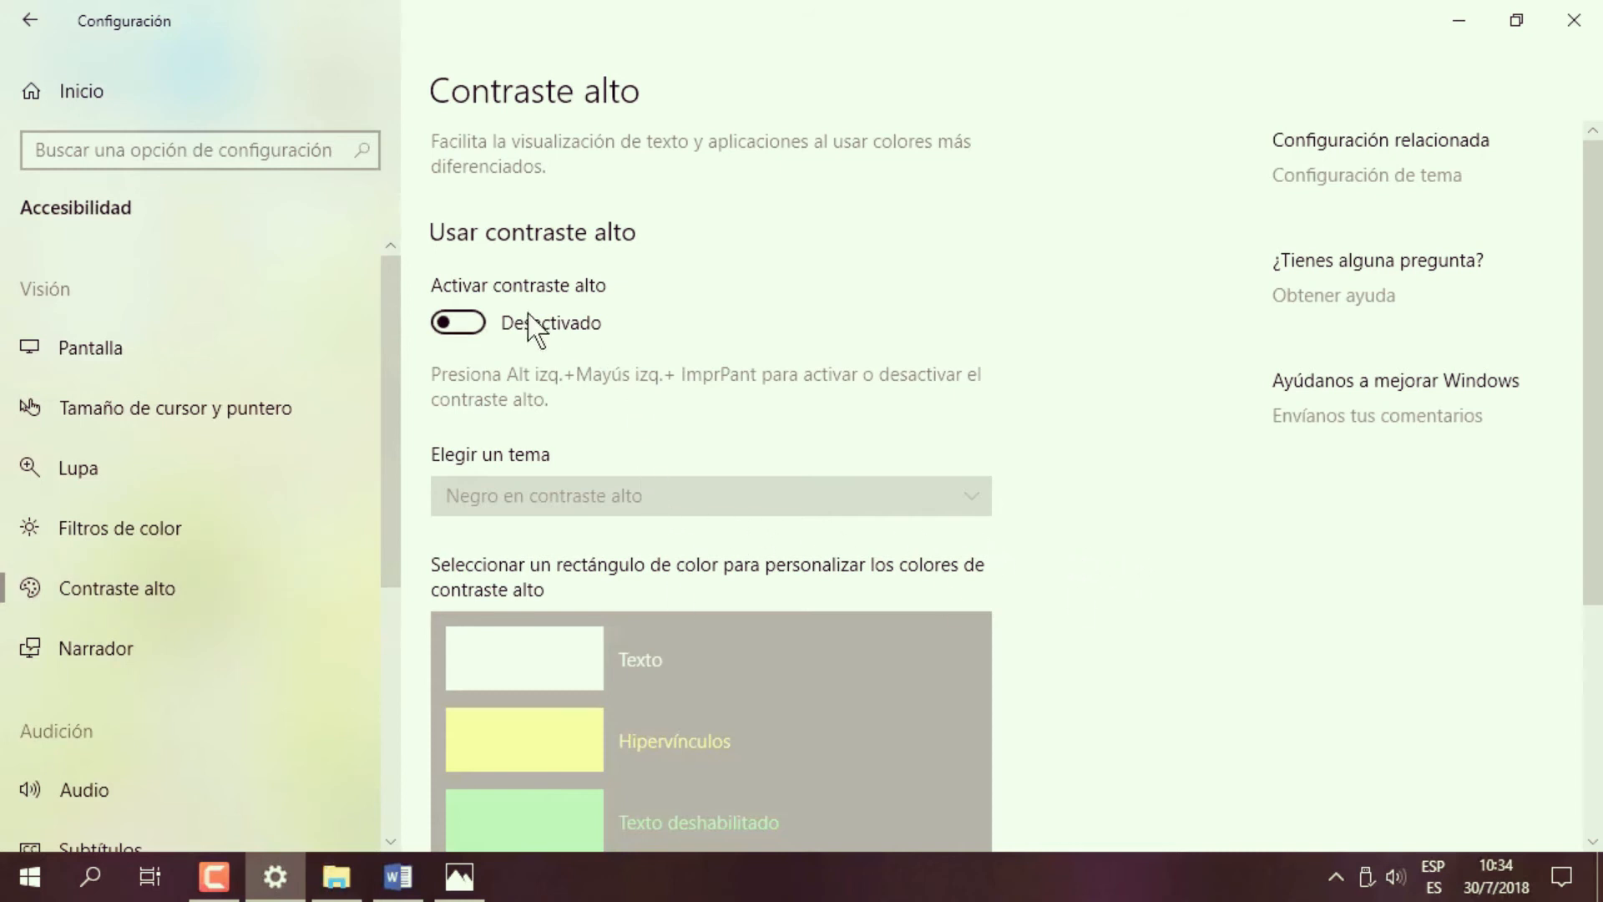
# Close the File Explorer window showing Imágenes and the Word document Documento1 without saving its changes.
pyautogui.click(400, 877)
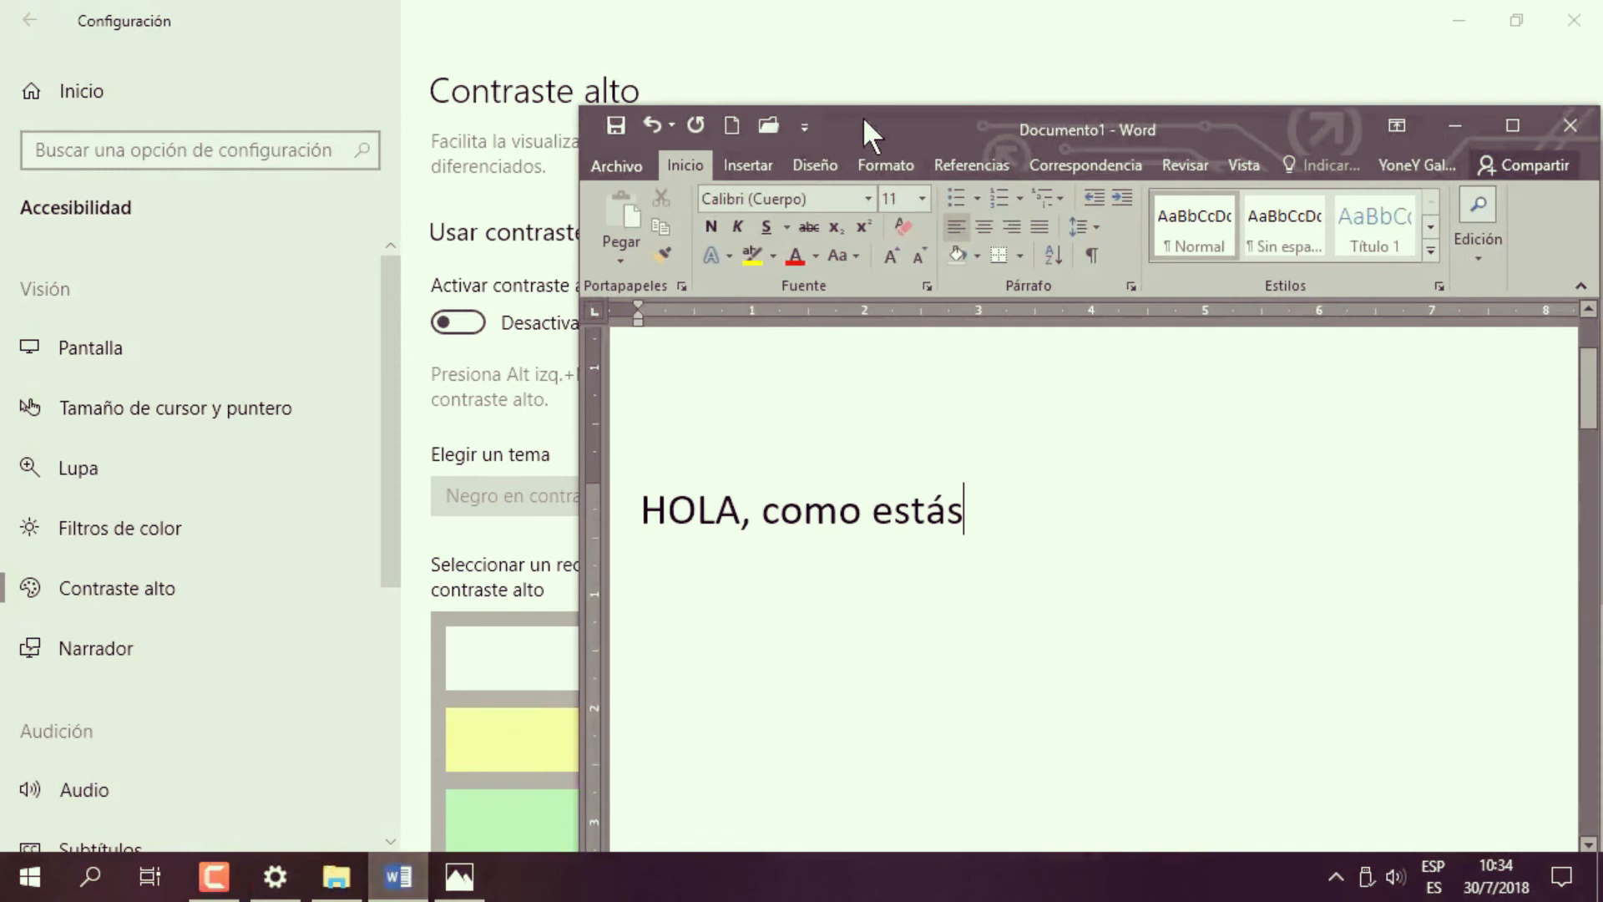
pyautogui.moveTo(958, 125); pyautogui.dragTo(805, 97)
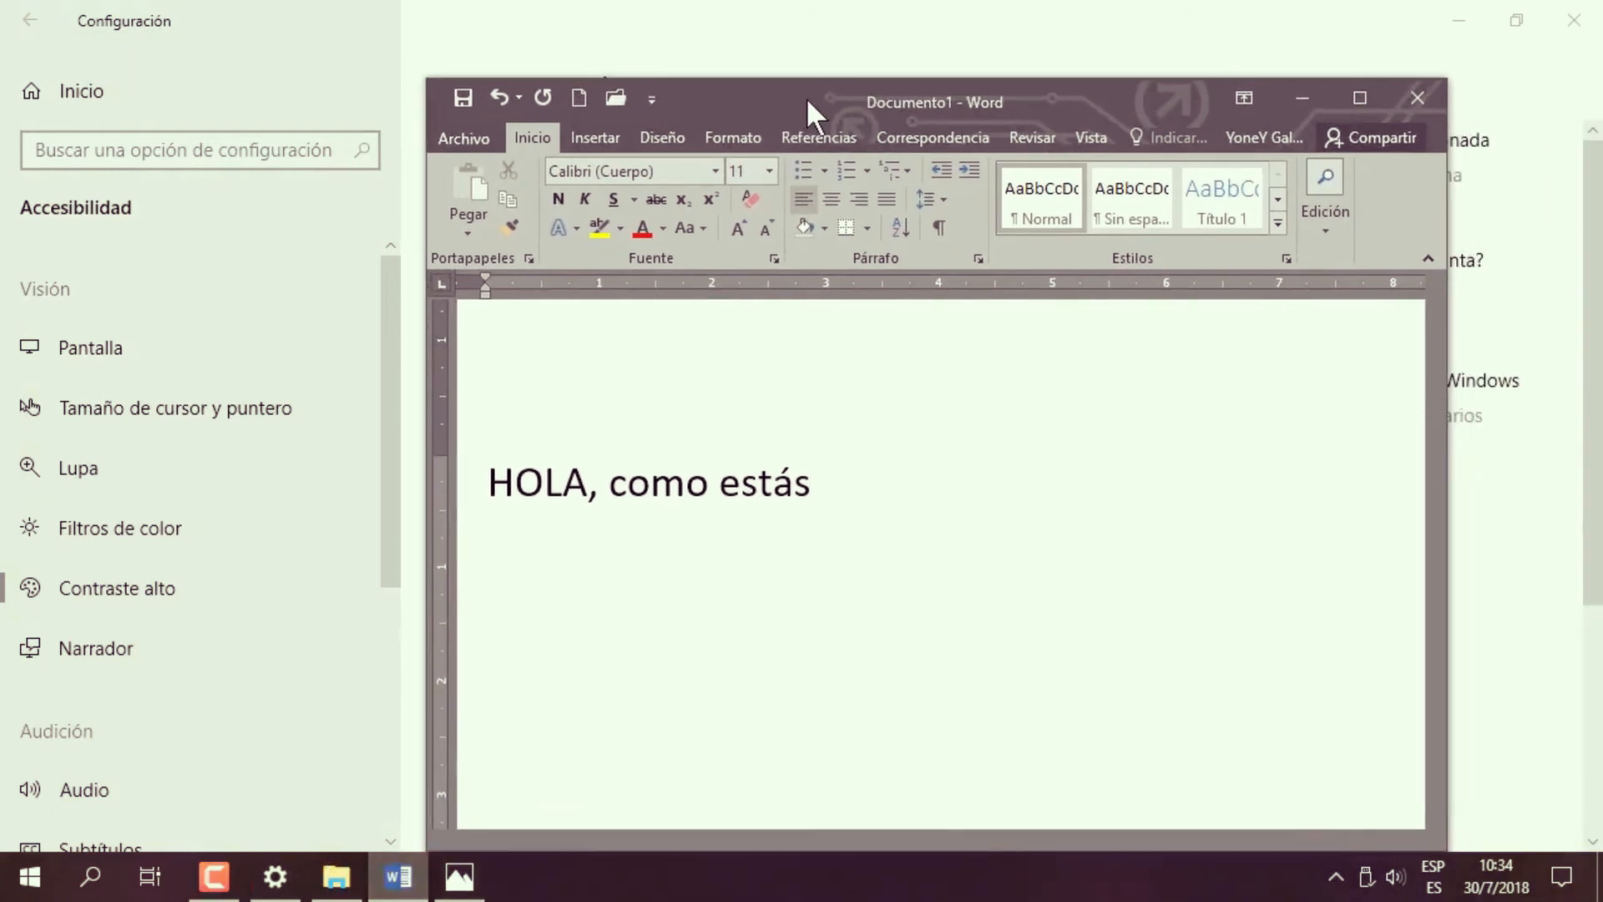
pyautogui.click(459, 875)
pyautogui.click(460, 876)
pyautogui.click(355, 887)
pyautogui.click(1570, 14)
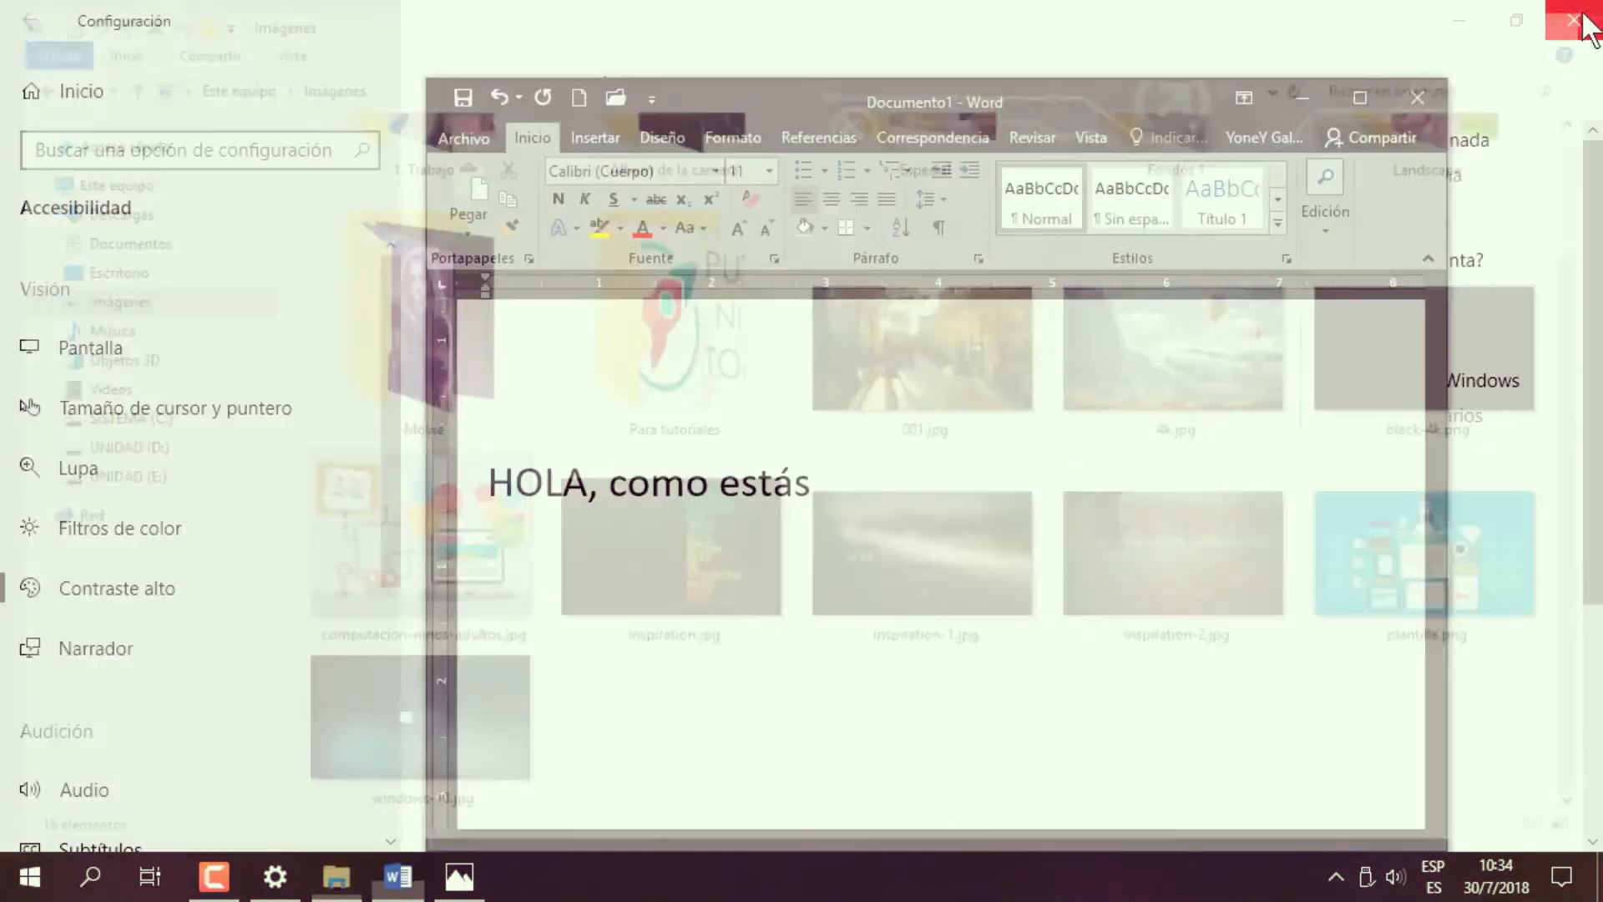
pyautogui.click(1417, 98)
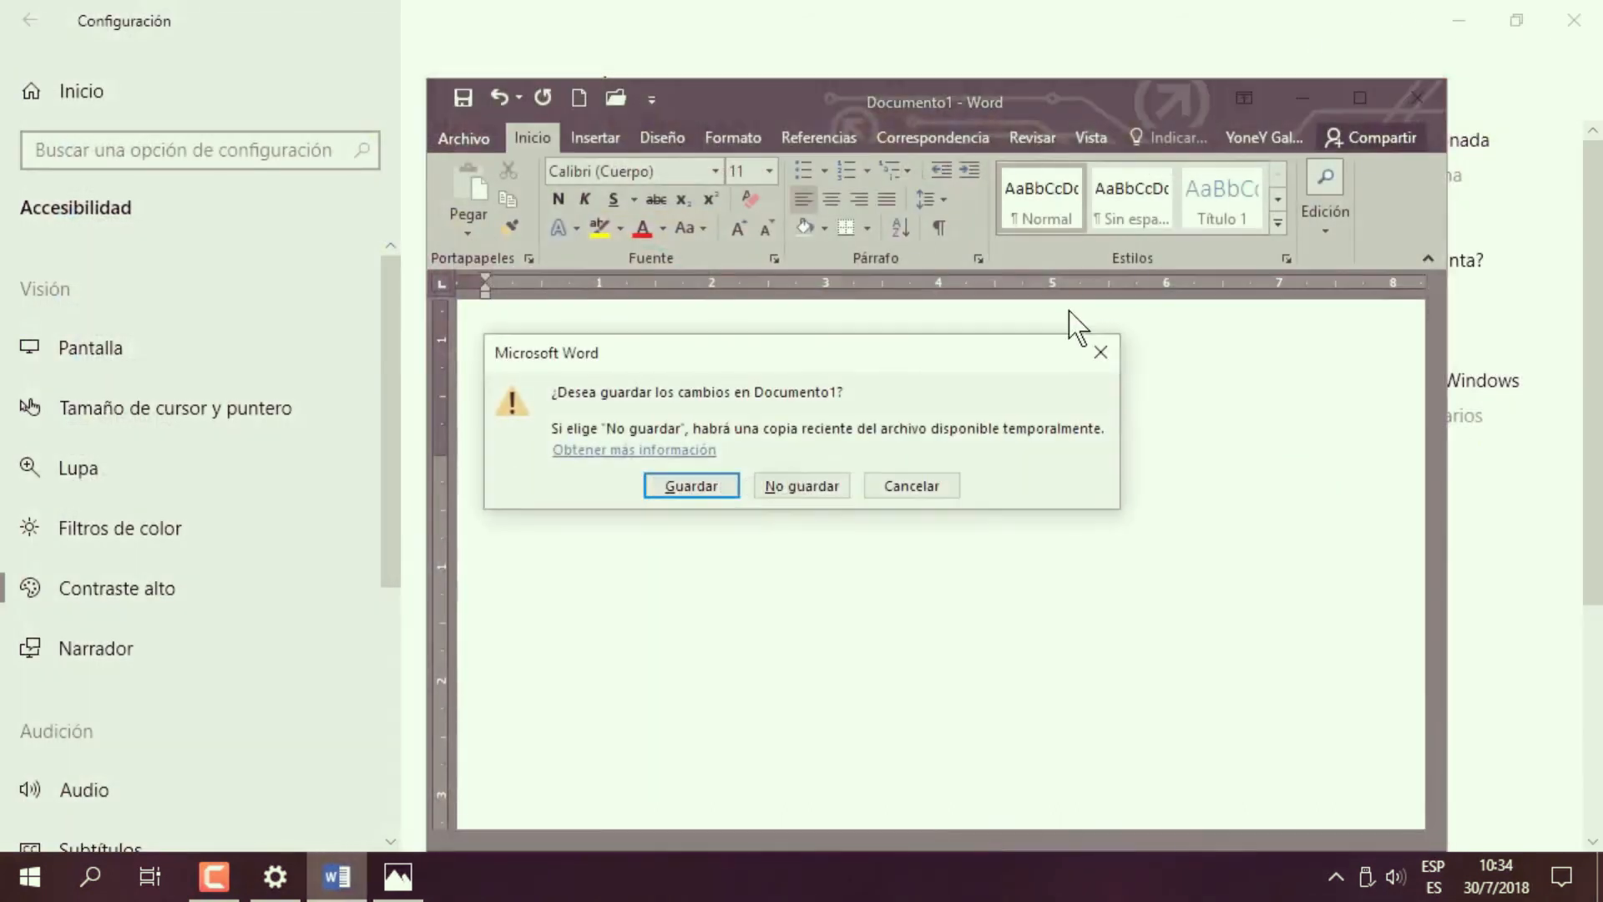
pyautogui.click(789, 491)
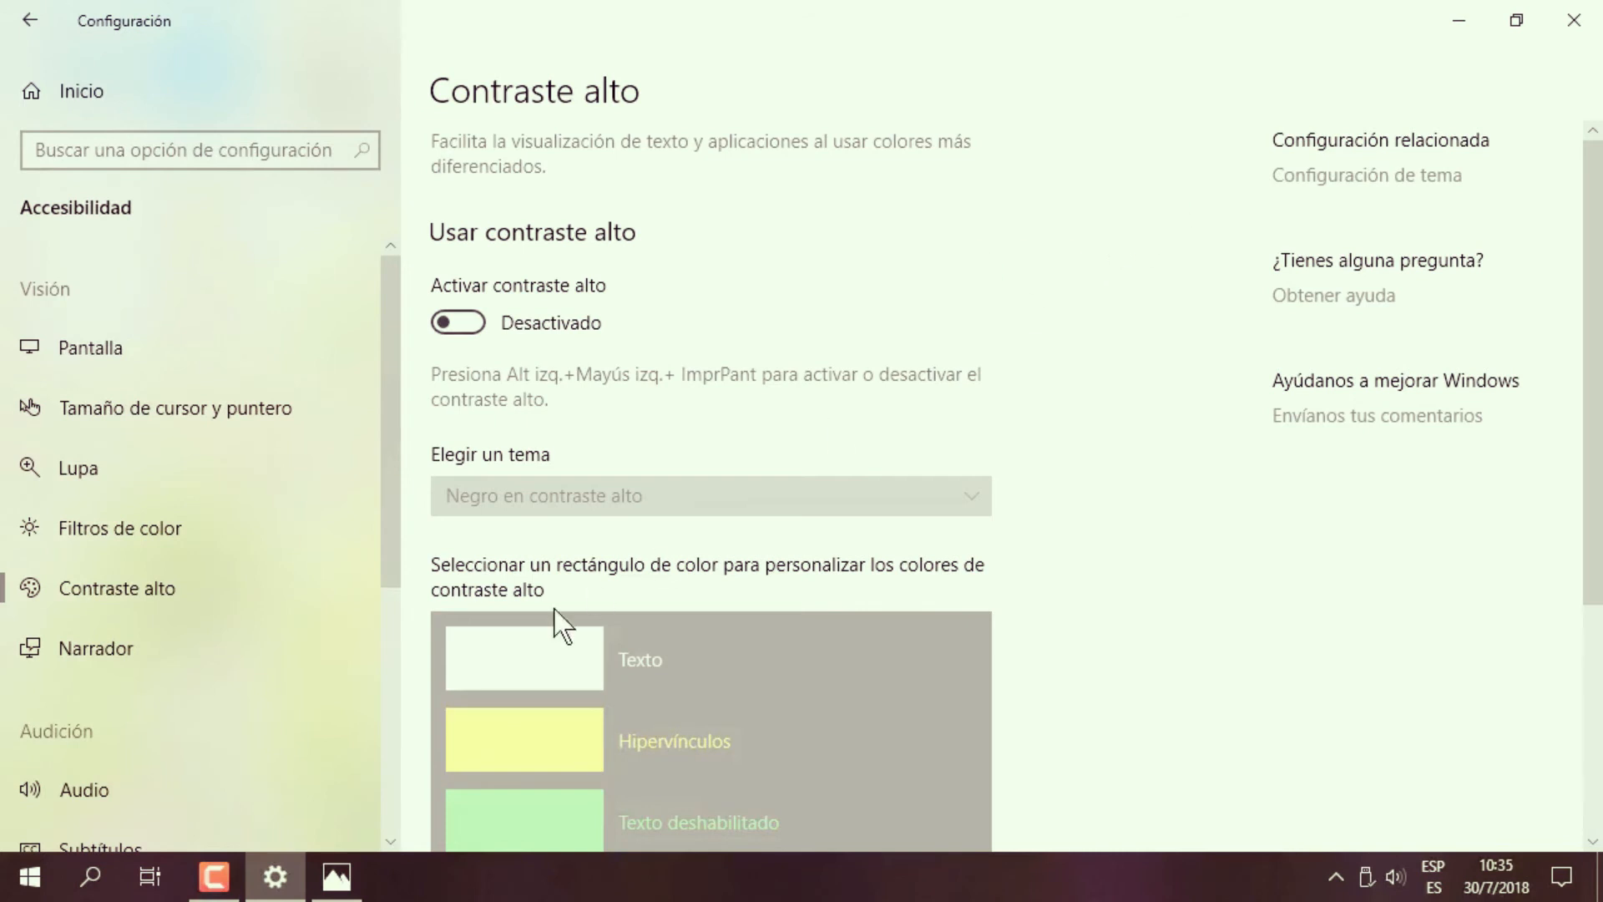
# Turn on high contrast and apply the Contraste alto #1 theme.
pyautogui.click(473, 324)
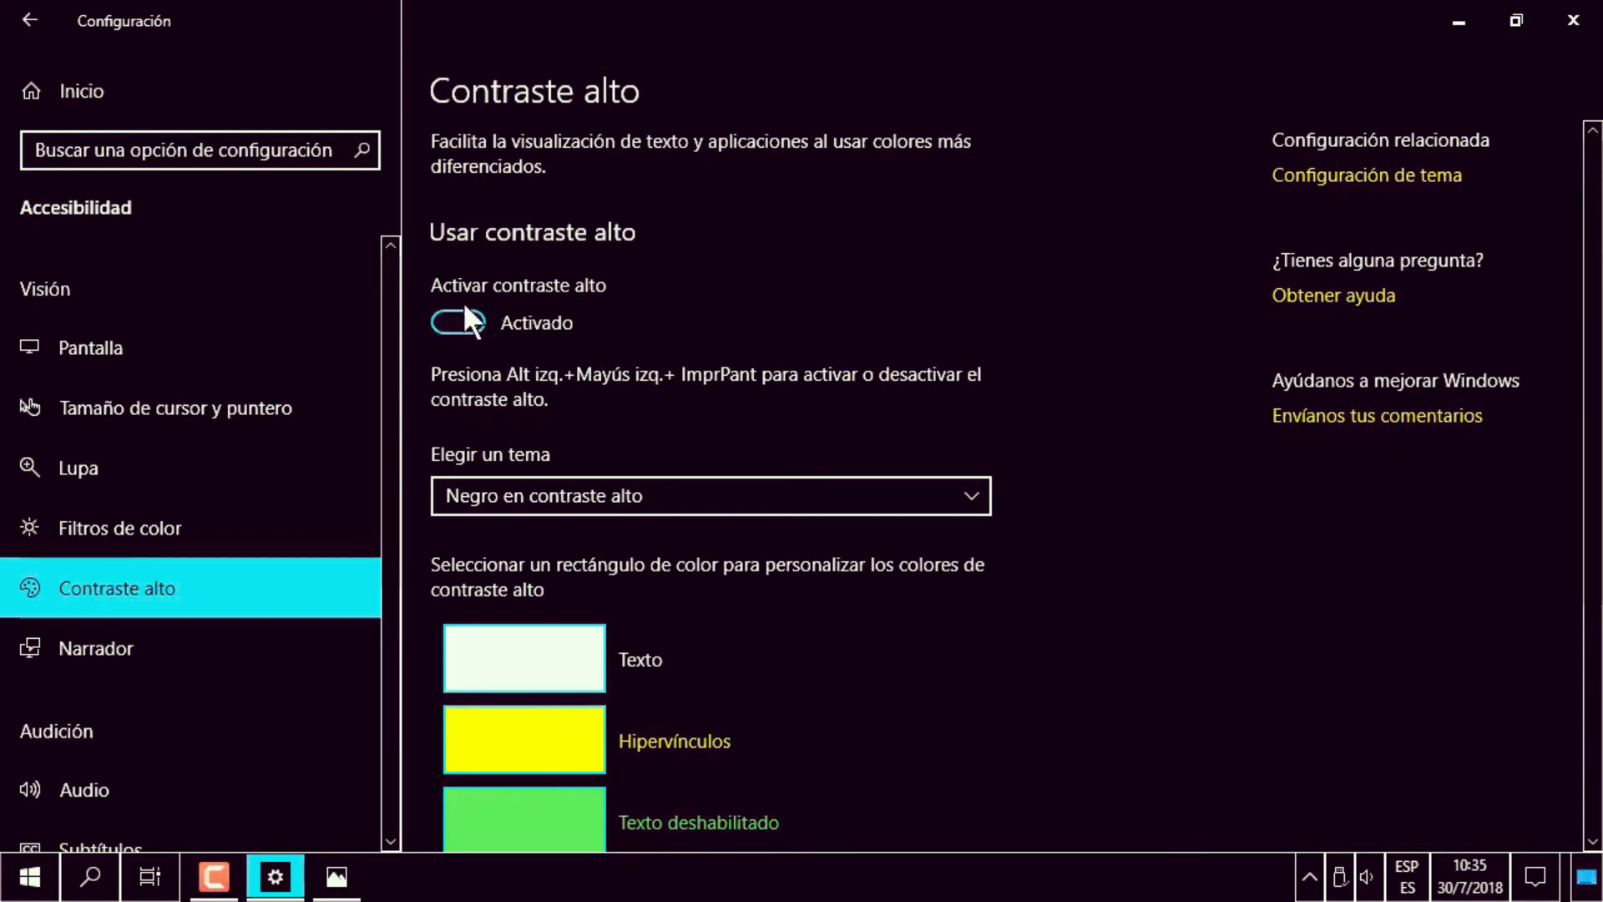
pyautogui.scroll(-3, 1595, 399)
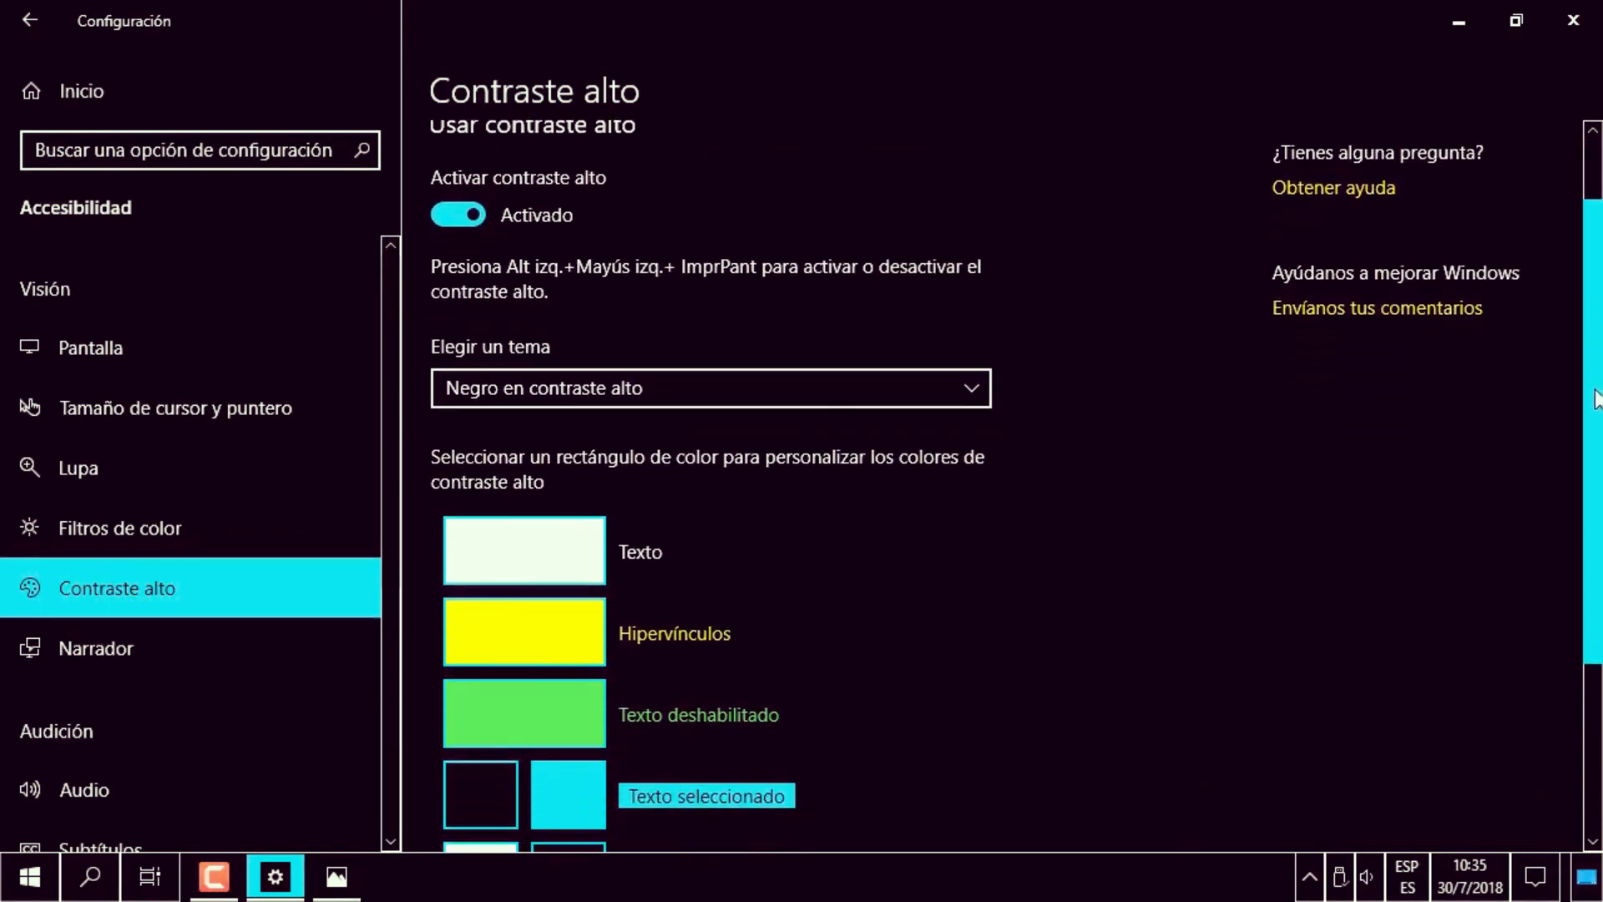
pyautogui.click(962, 385)
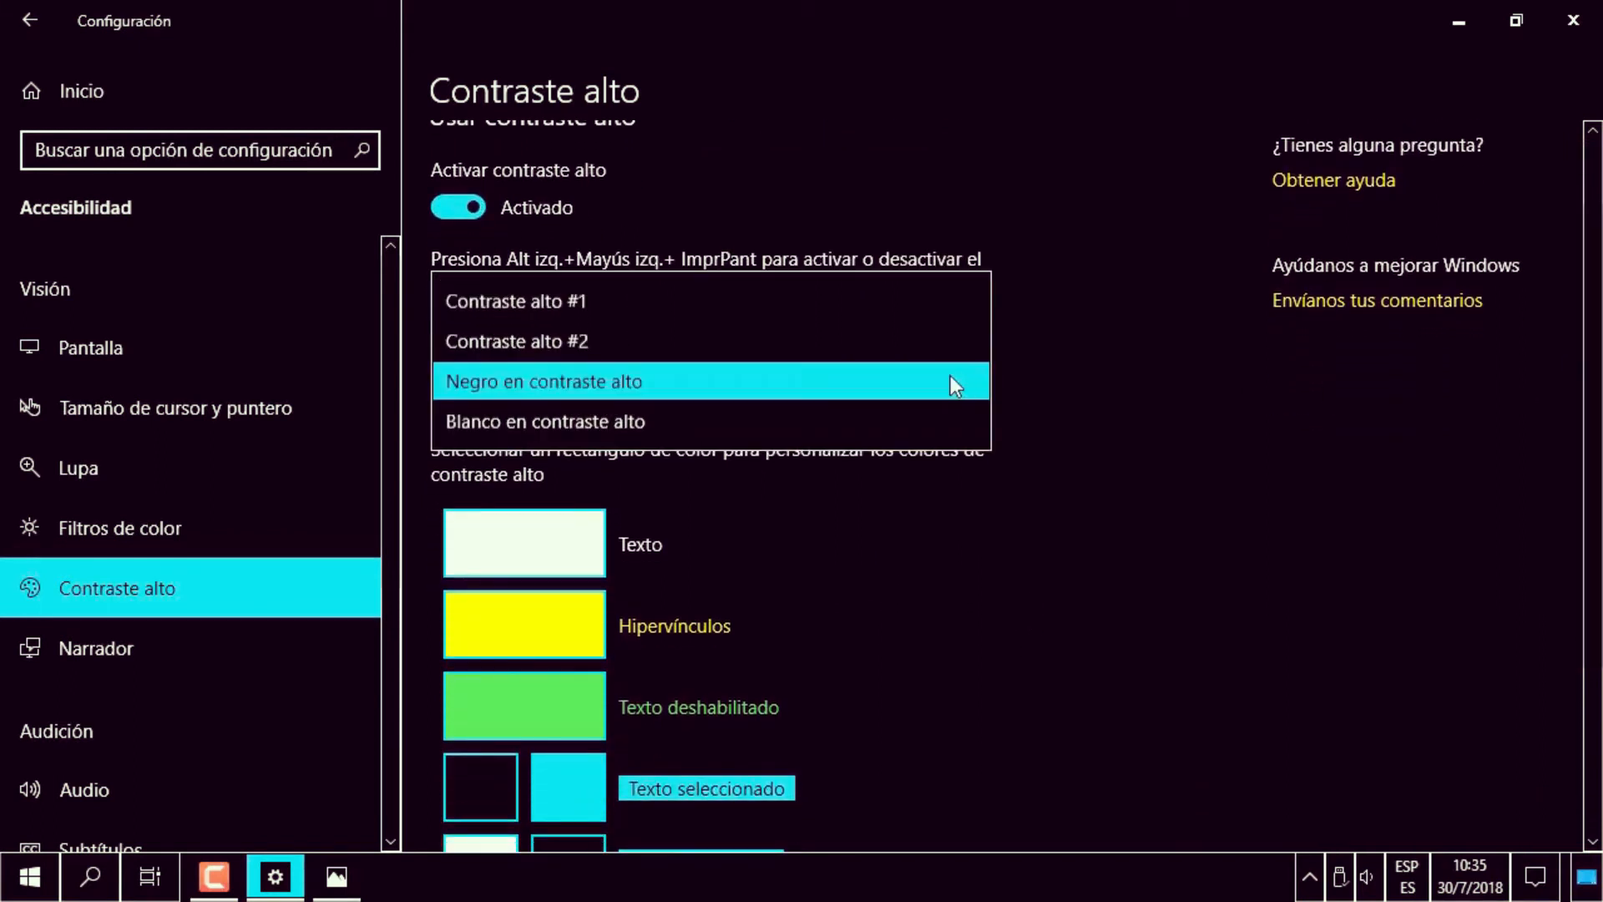
pyautogui.click(536, 302)
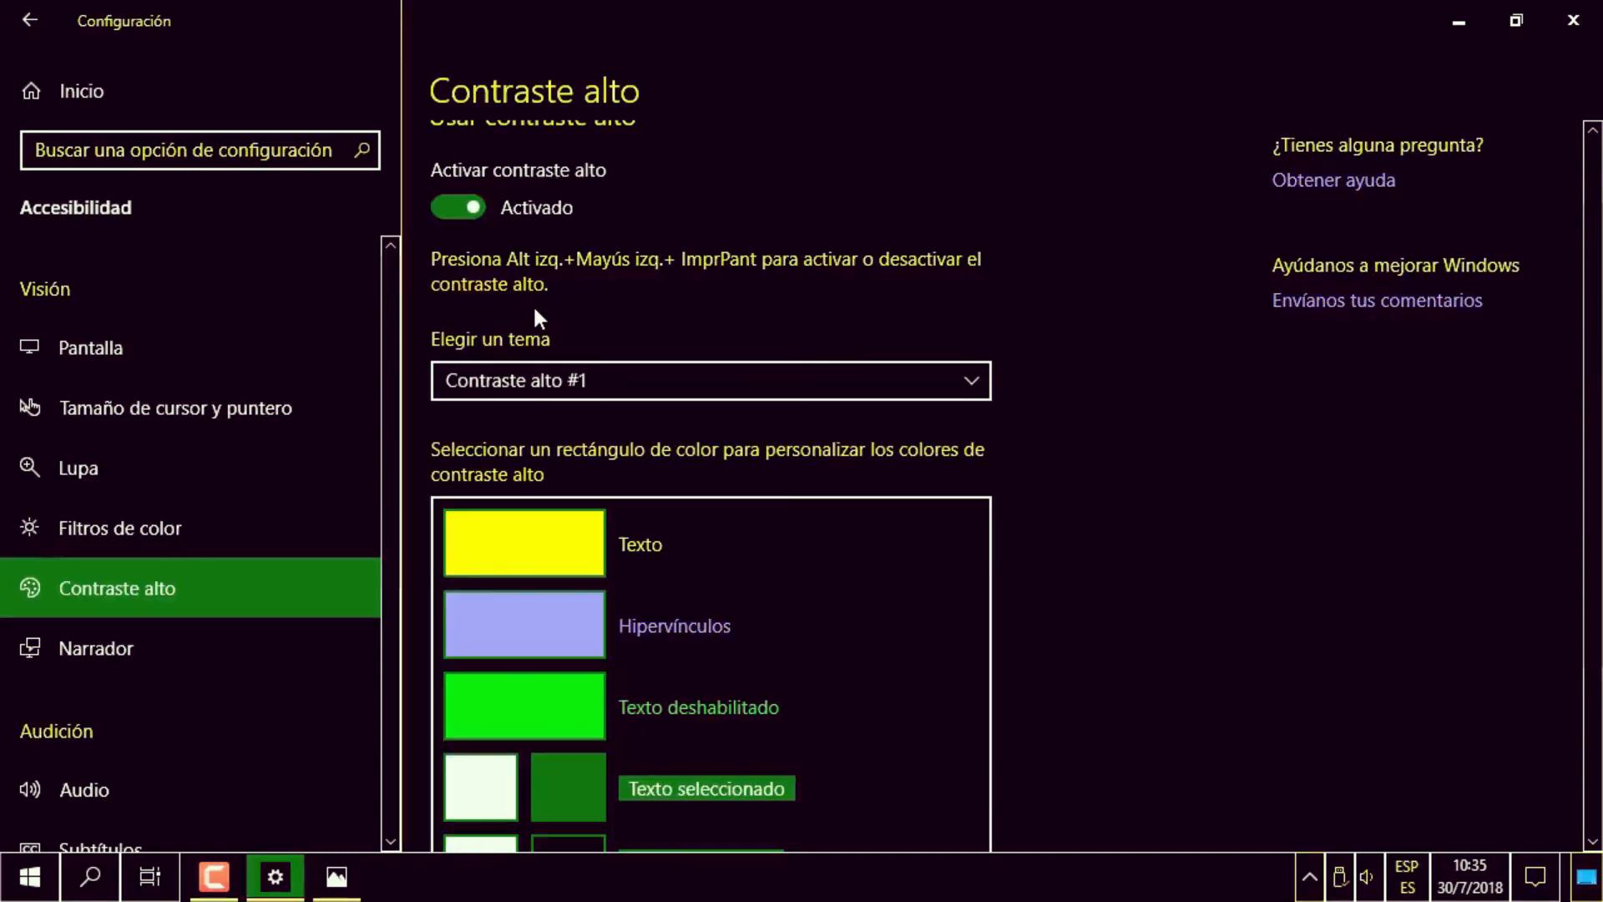
# Switch the high-contrast theme to Contraste alto #2, Negro en contraste alto and Blanco en contraste alto in turn.
pyautogui.click(609, 380)
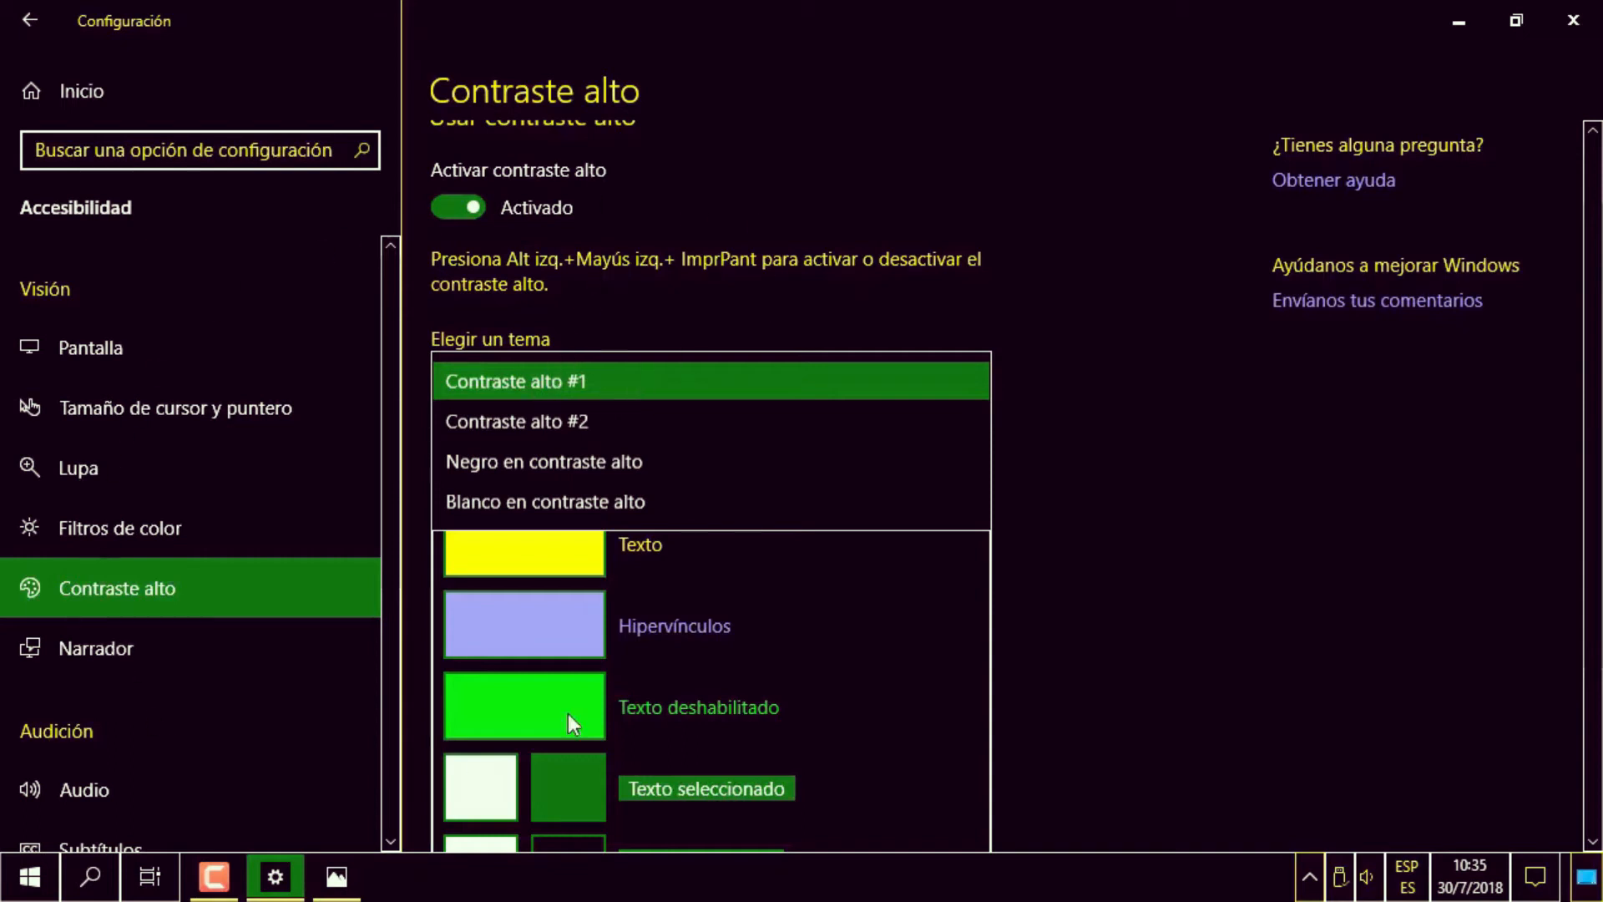
pyautogui.click(578, 419)
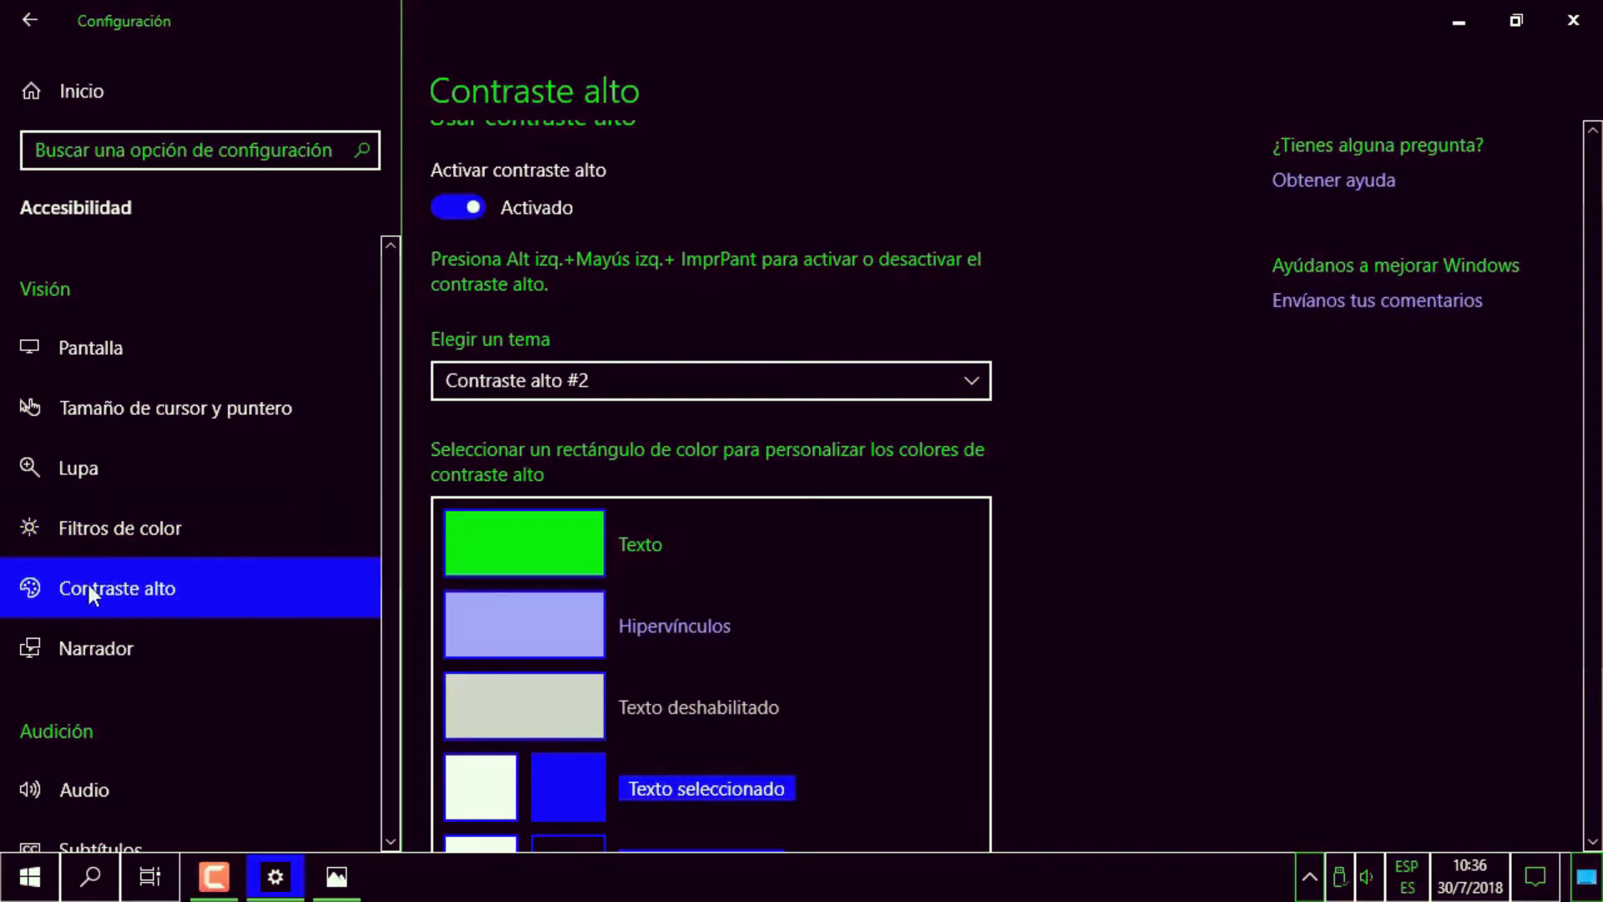
pyautogui.click(649, 383)
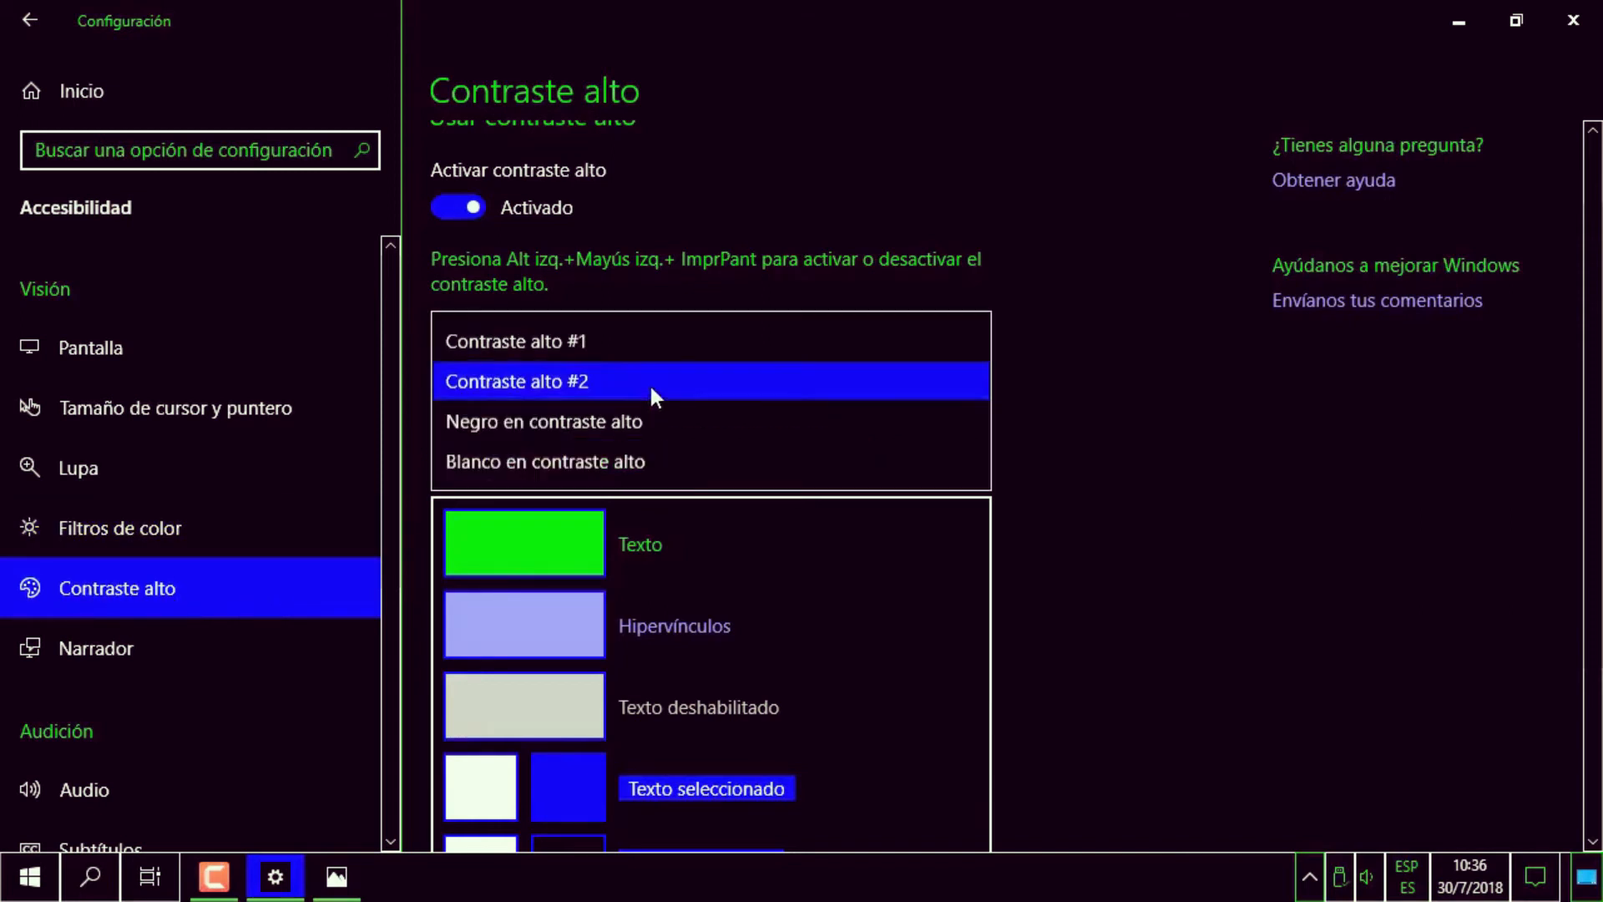
pyautogui.click(589, 419)
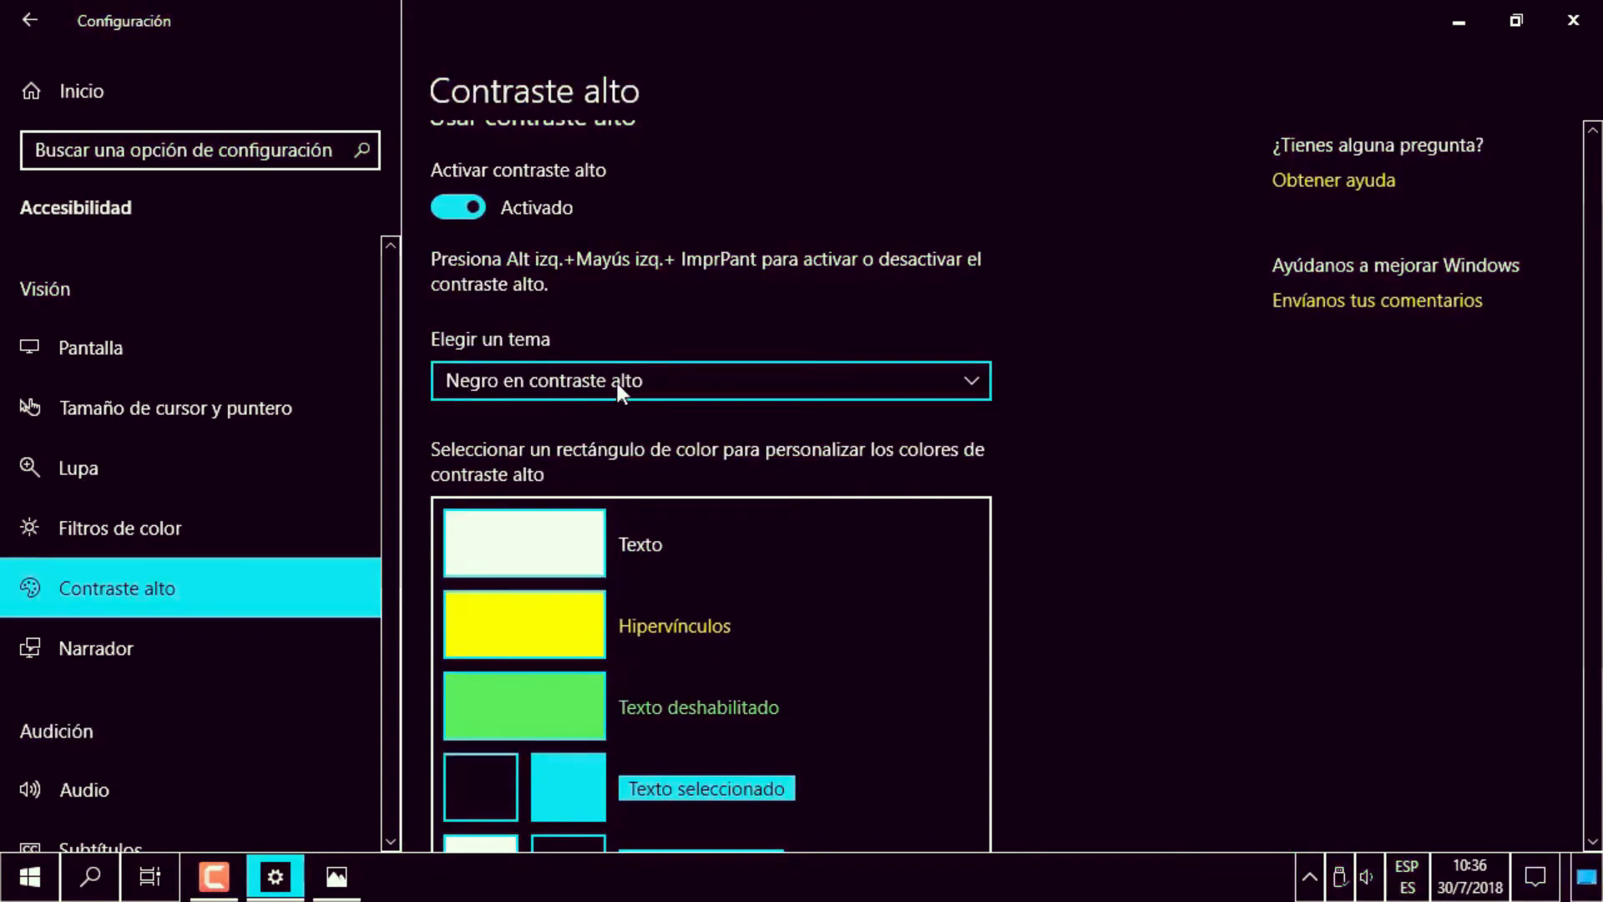
pyautogui.click(618, 380)
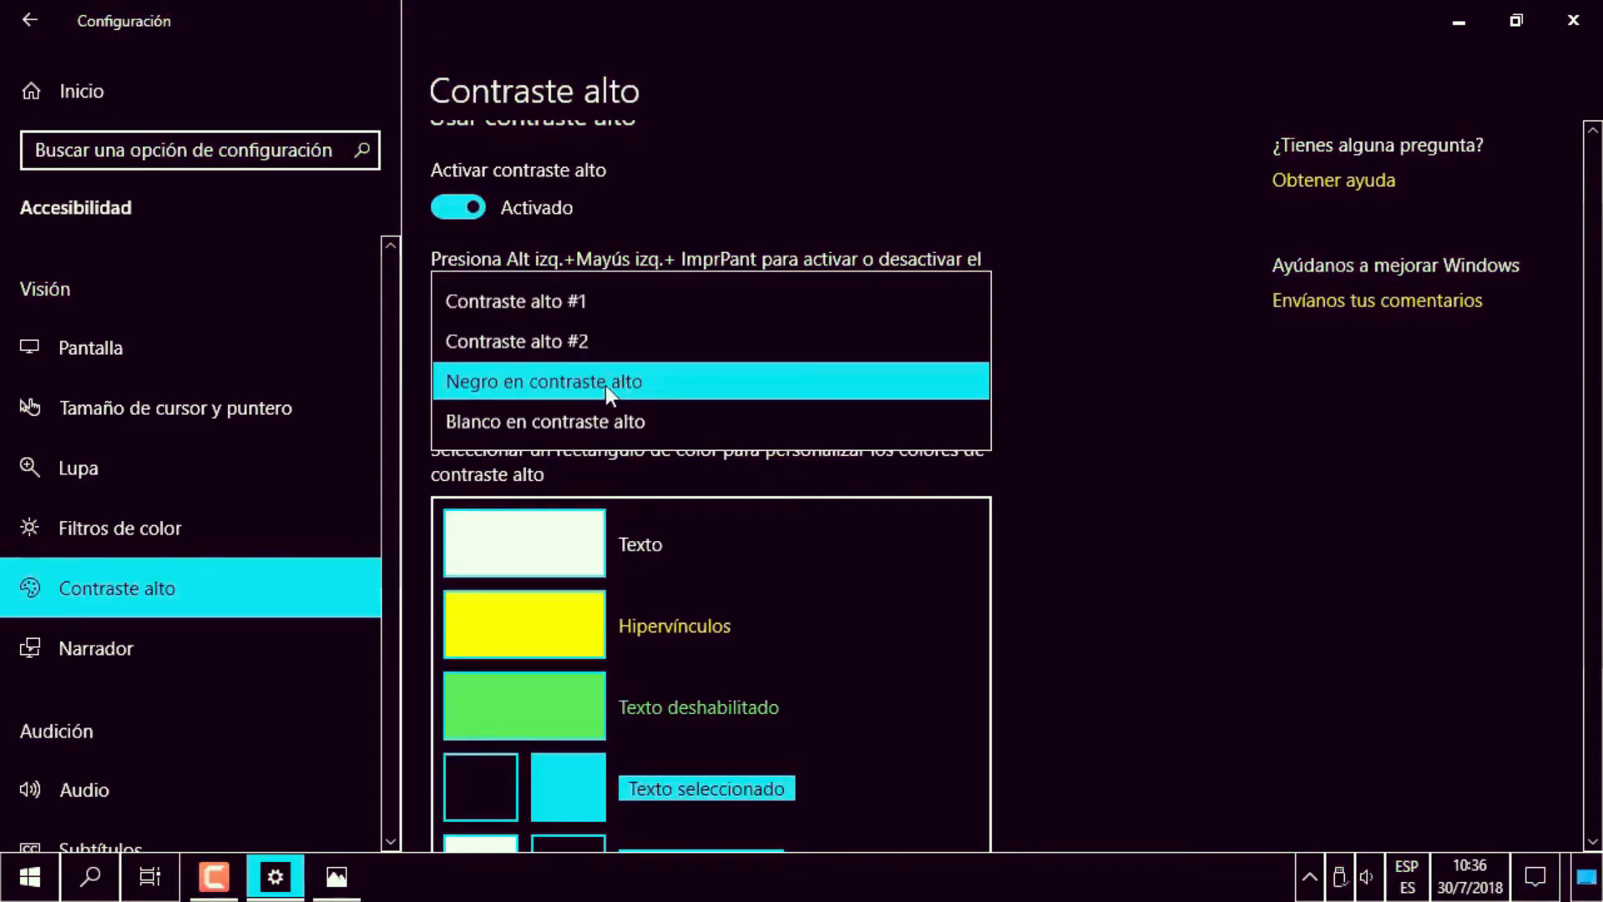
pyautogui.click(590, 423)
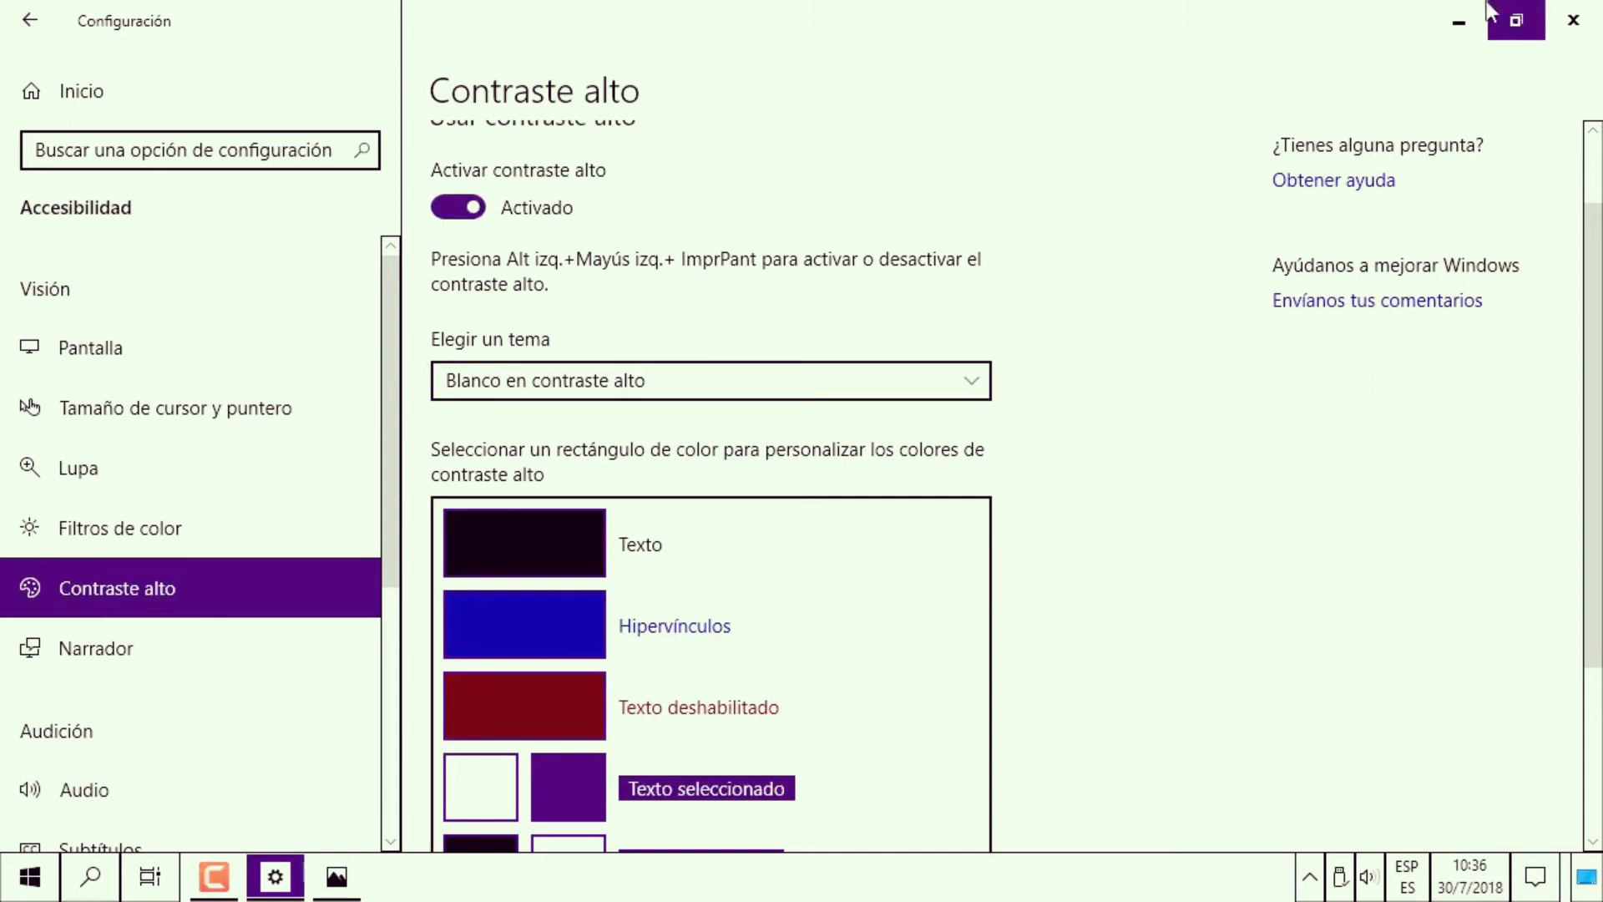
# Inspect how the desktop and the teclado.png photo look under the white high-contrast theme.
pyautogui.click(1457, 20)
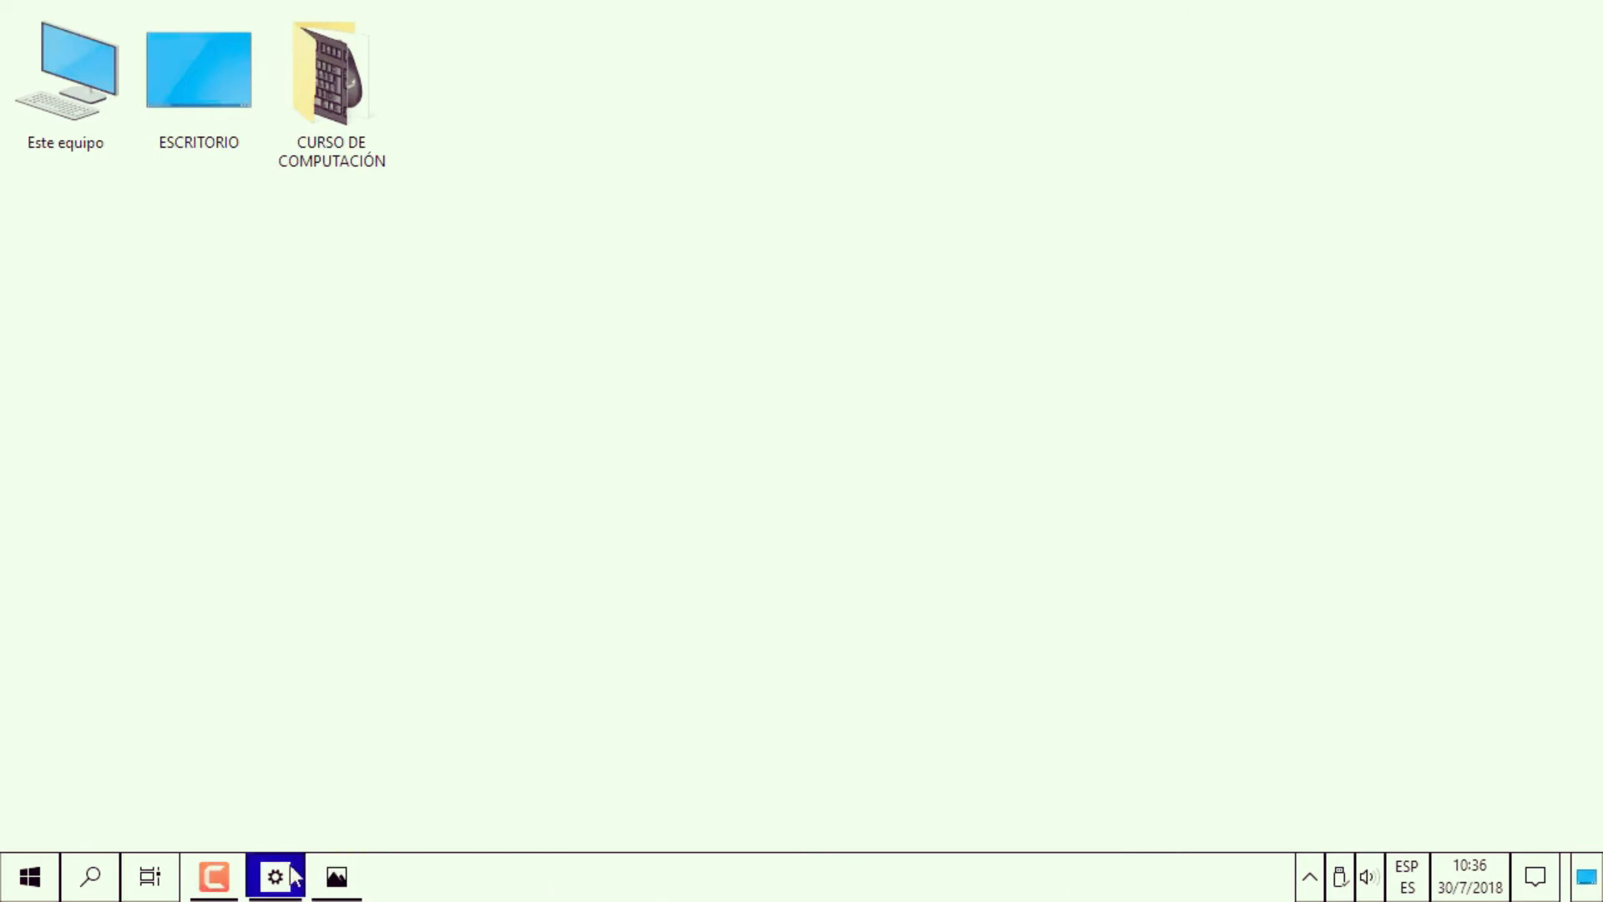
pyautogui.click(346, 879)
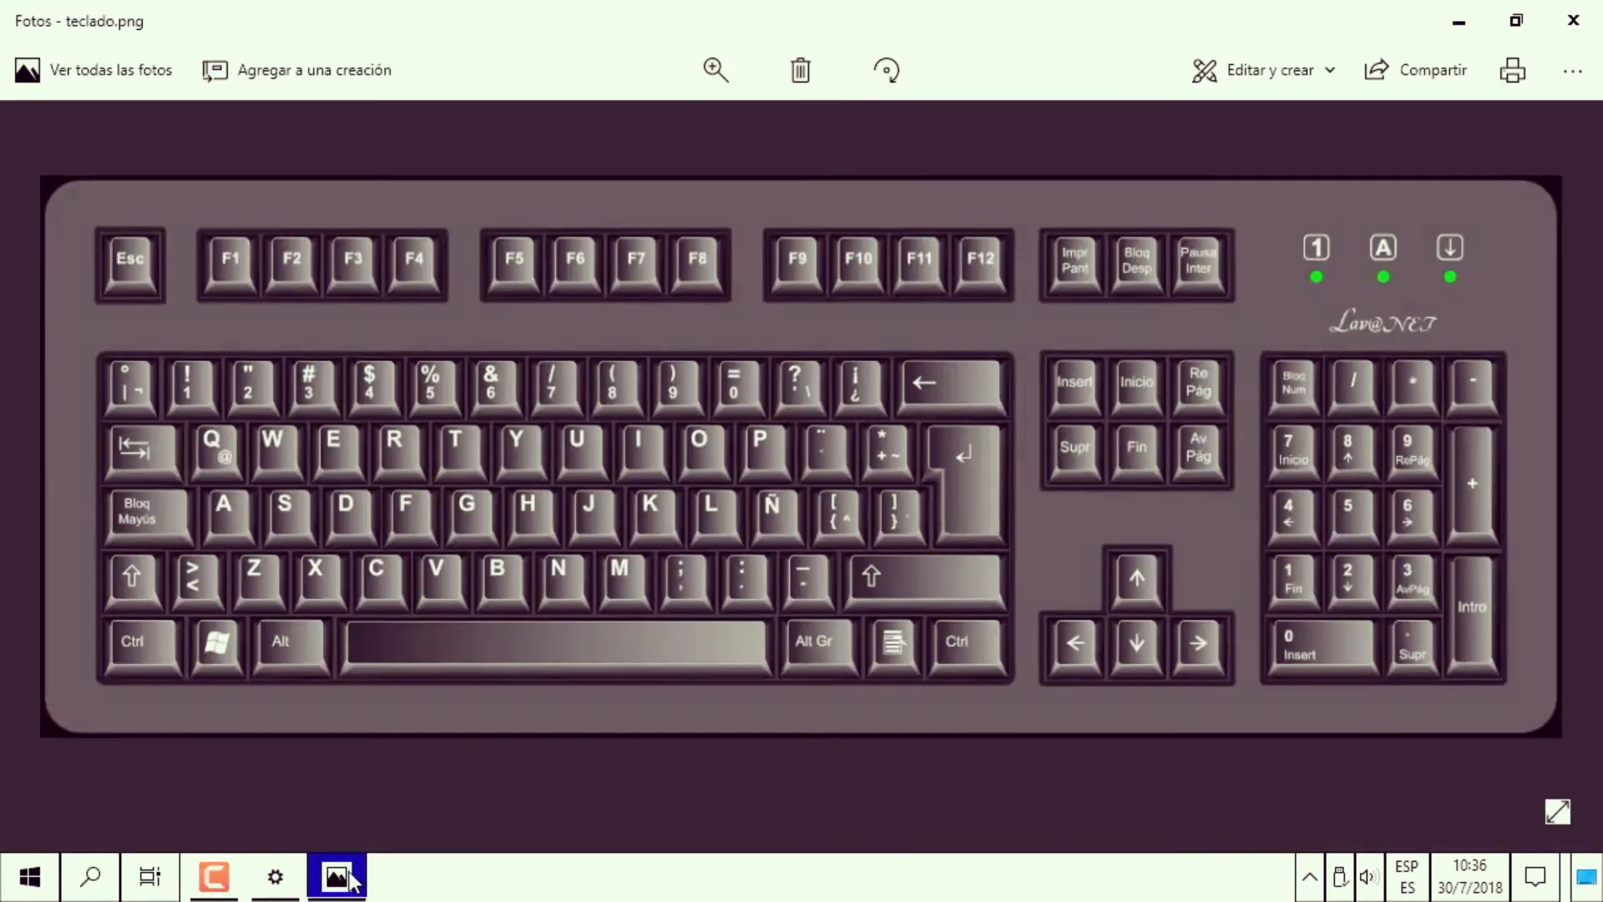
pyautogui.click(355, 881)
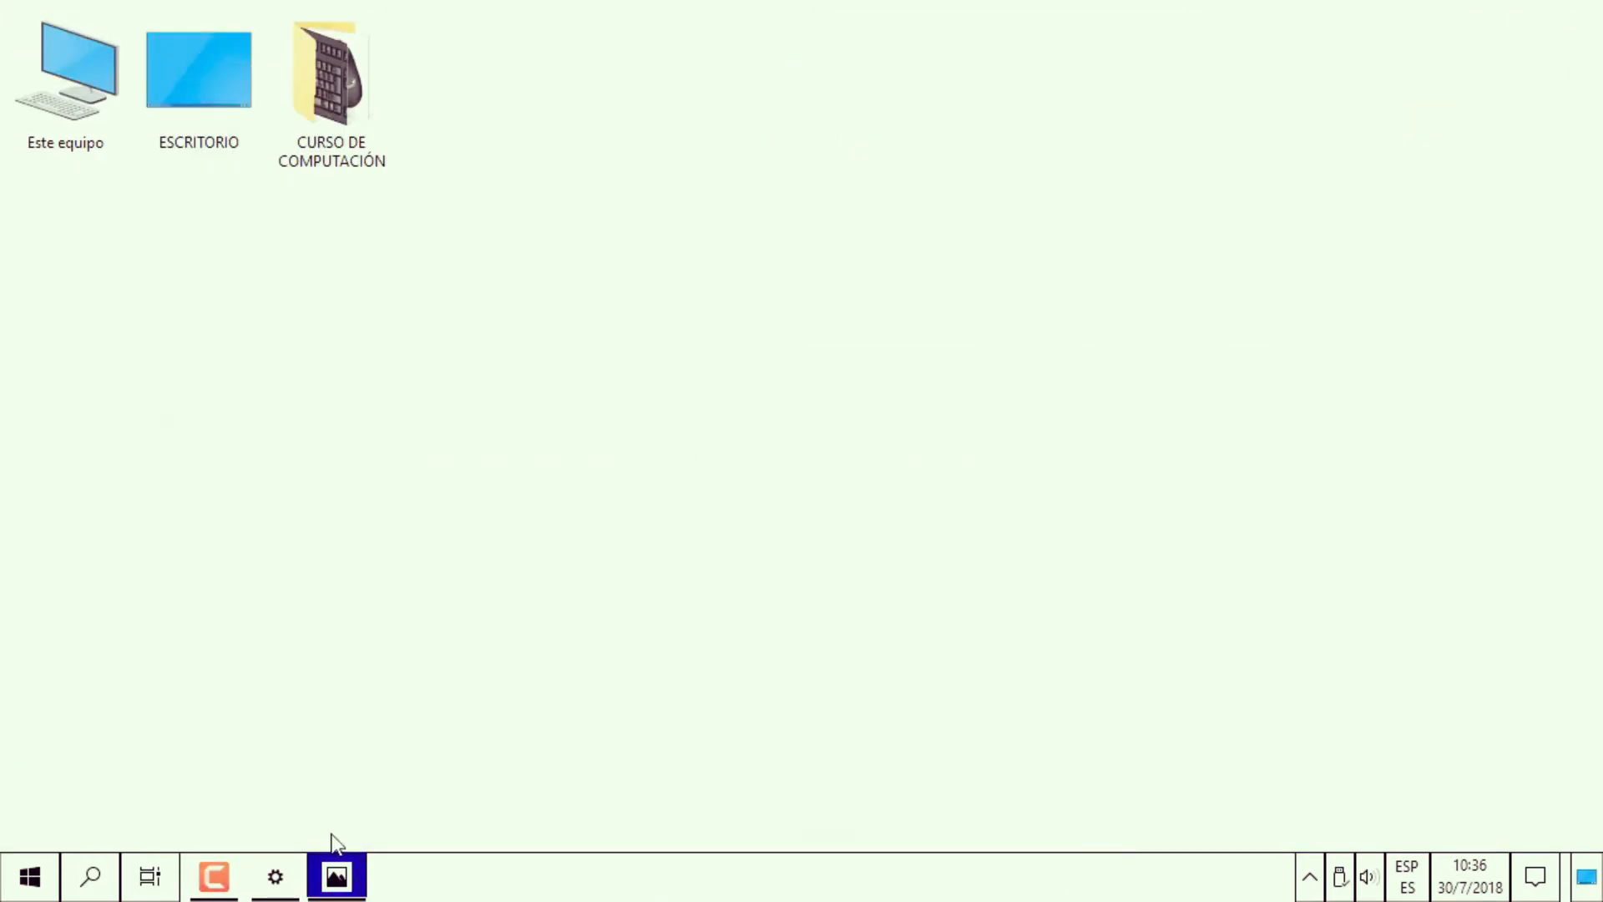
# Return to the high-contrast settings and set the theme to Negro en contraste alto.
pyautogui.click(295, 883)
pyautogui.click(562, 380)
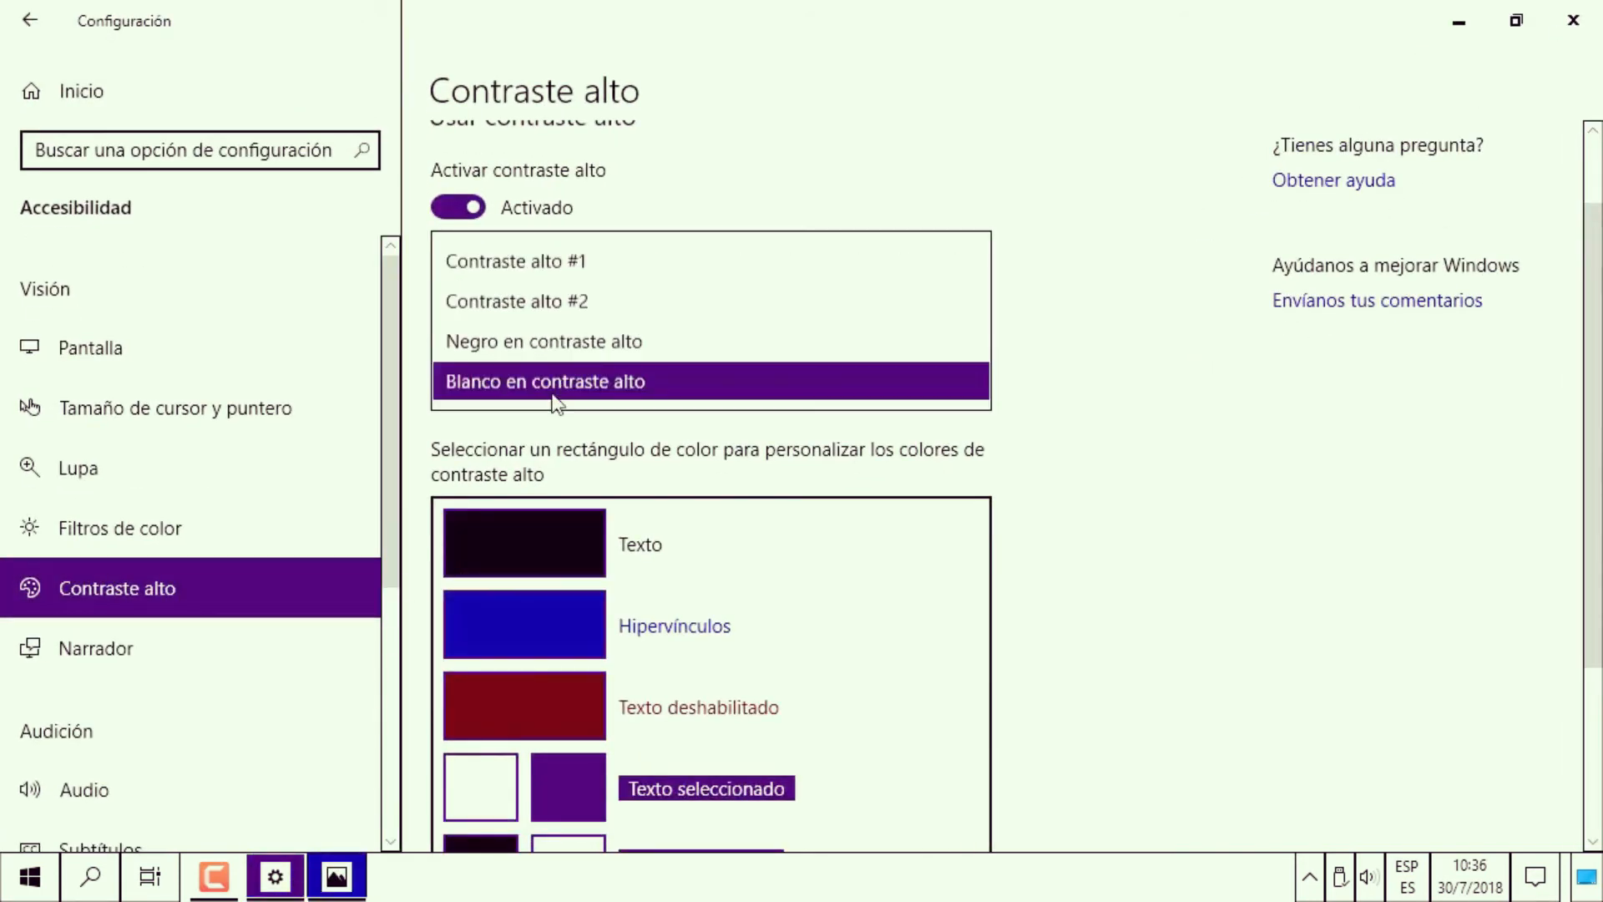
pyautogui.click(585, 342)
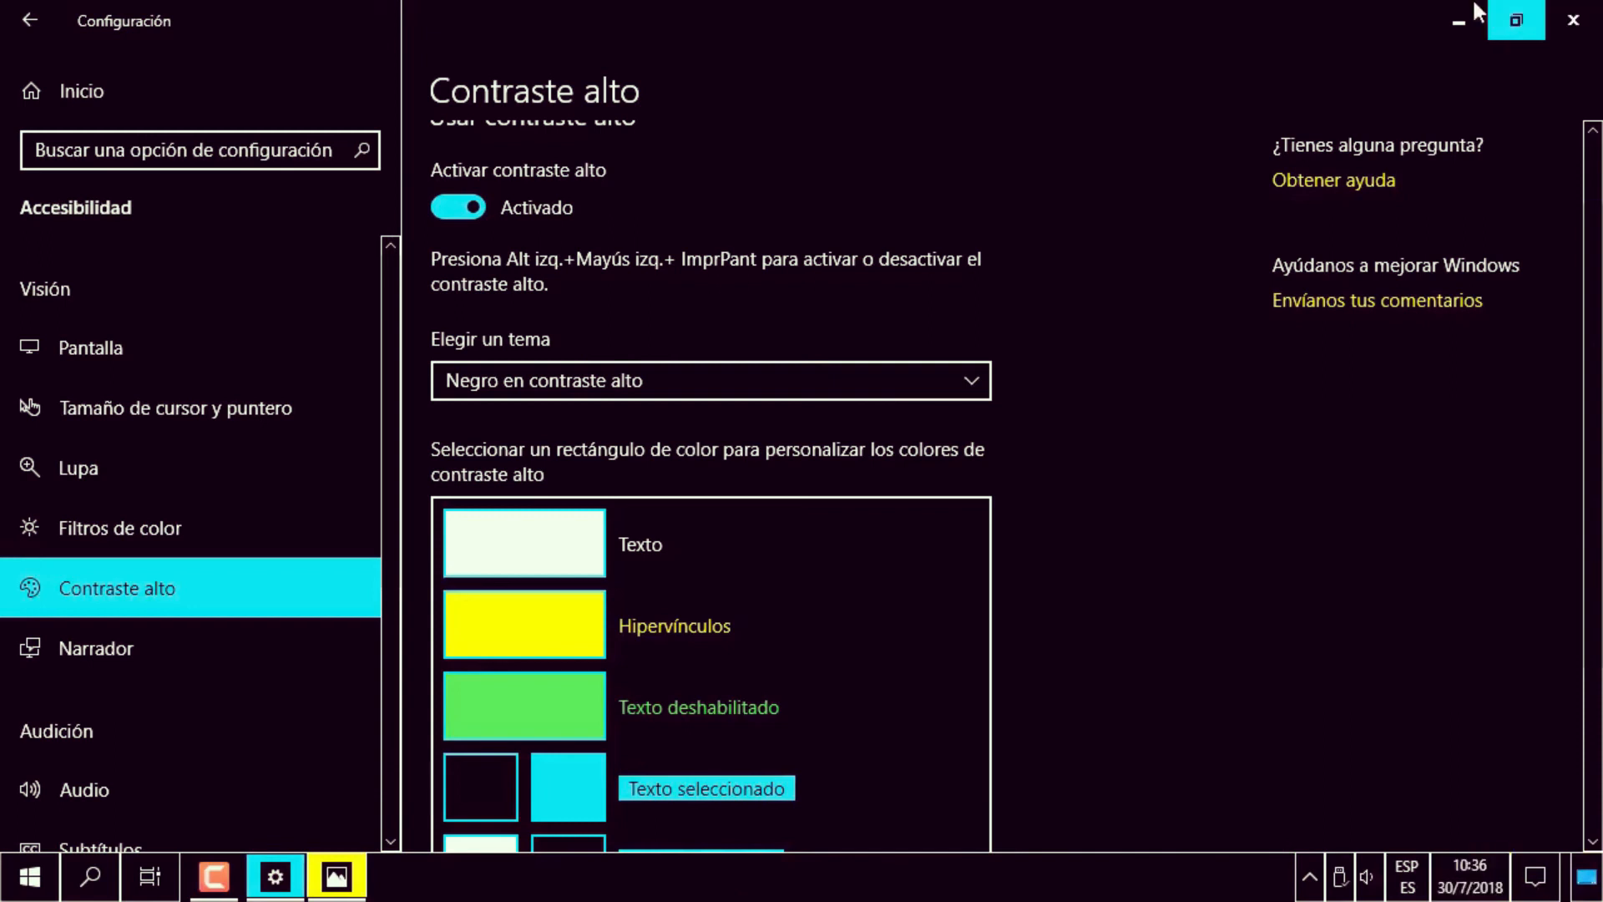
# Inspect how the desktop and the teclado.png photo look under the black high-contrast theme and close the photo.
pyautogui.click(1516, 20)
pyautogui.click(1264, 192)
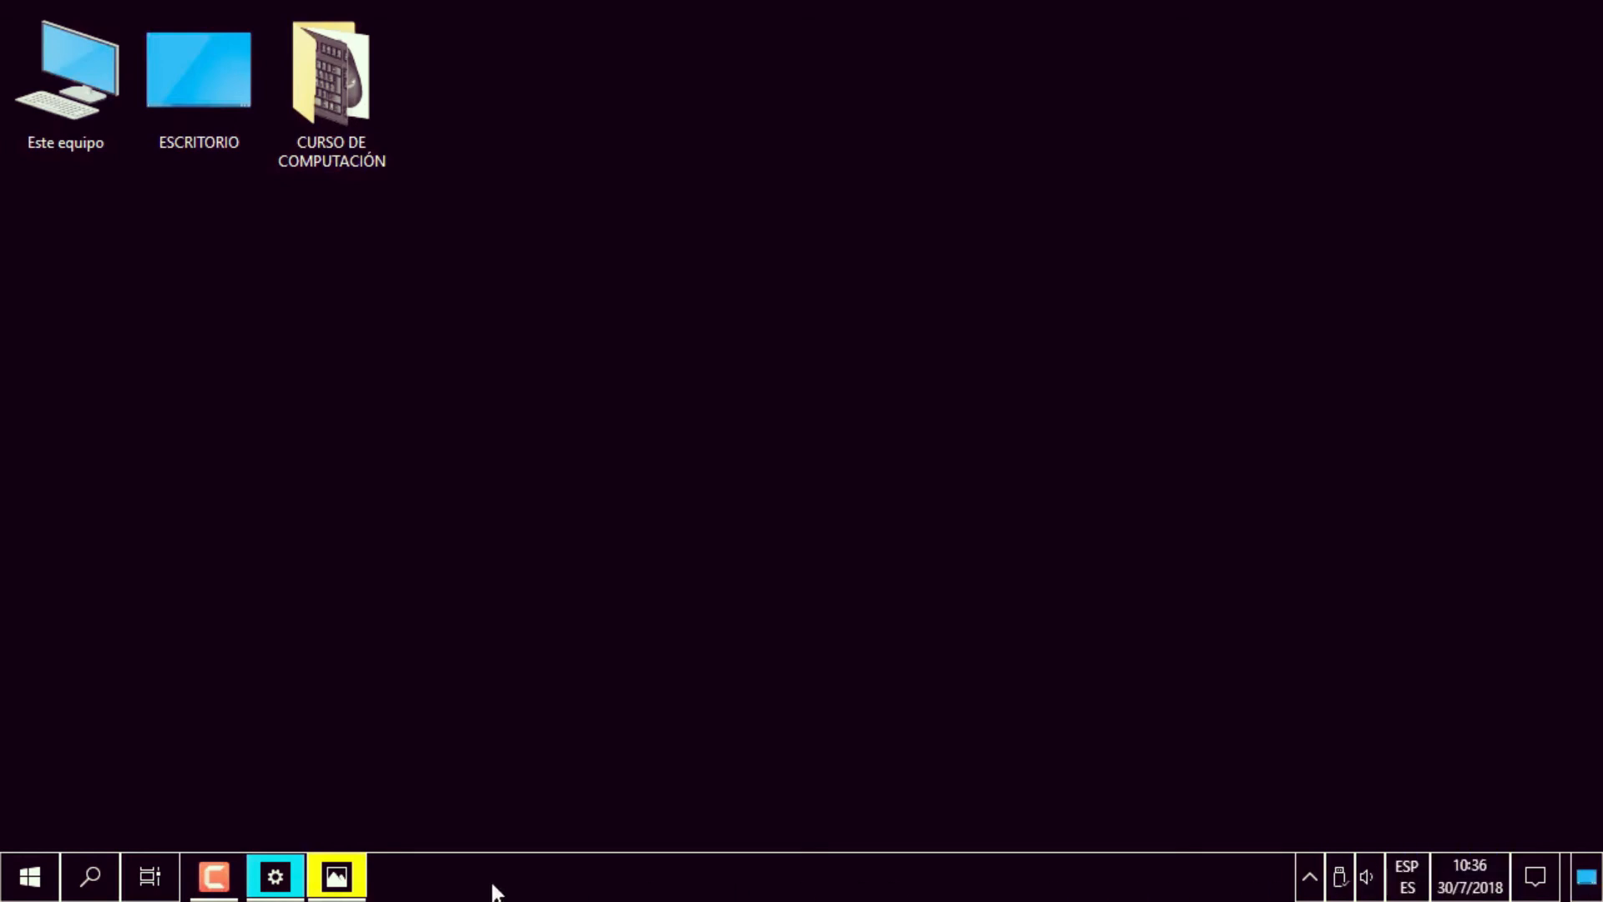
pyautogui.click(364, 887)
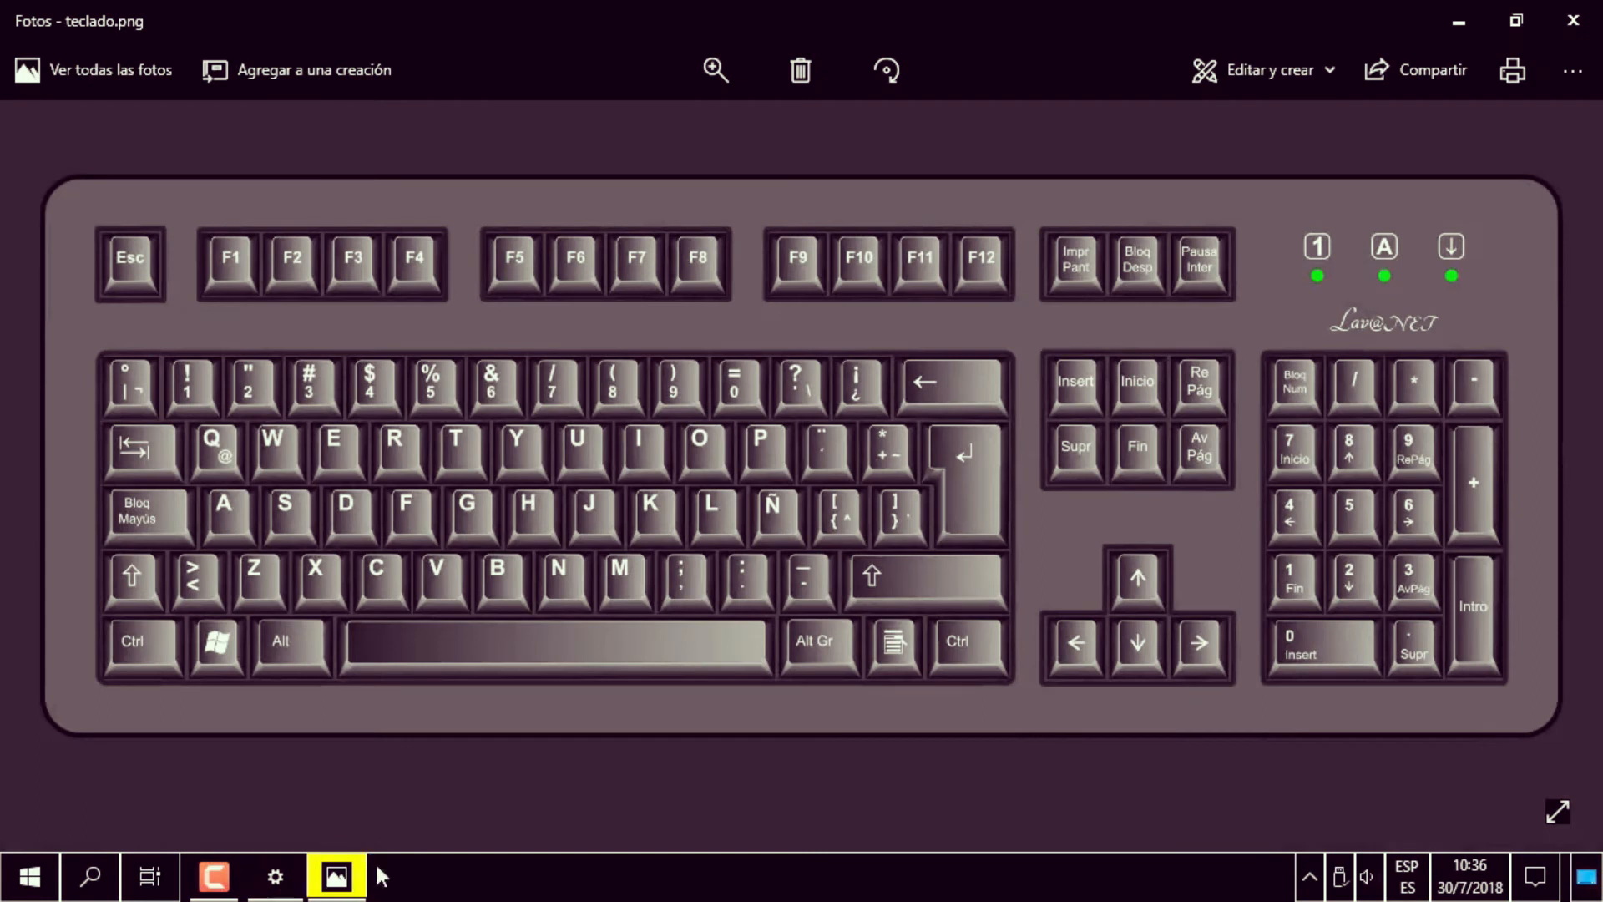
pyautogui.click(1573, 20)
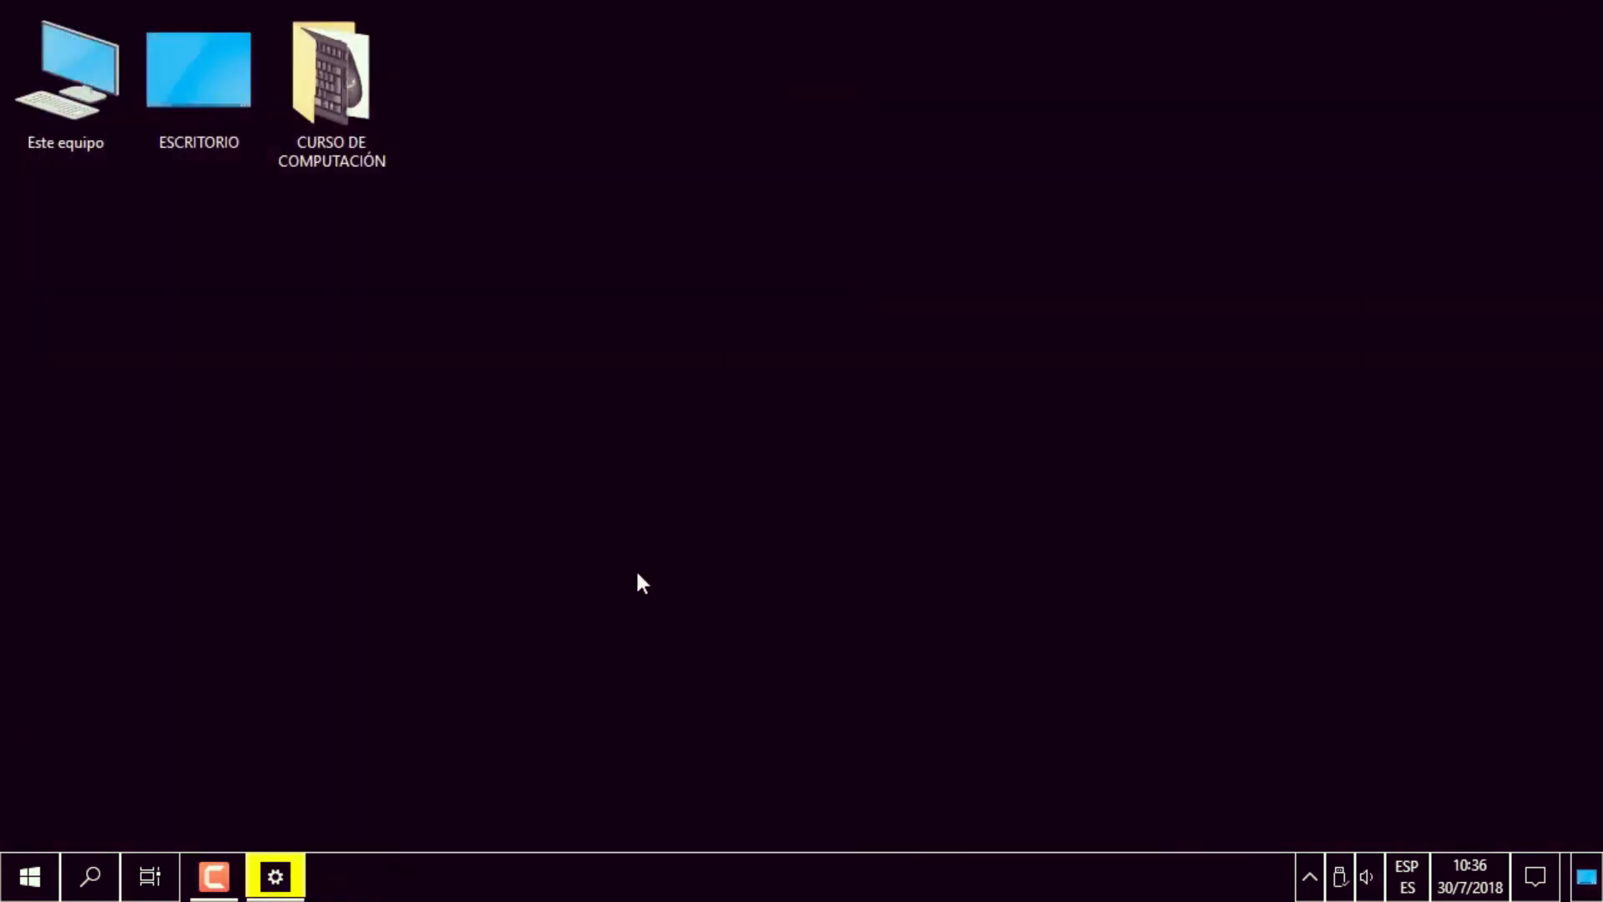
# Return to the high-contrast settings, review the theme choices and customizable colours, and turn high contrast off.
pyautogui.click(281, 889)
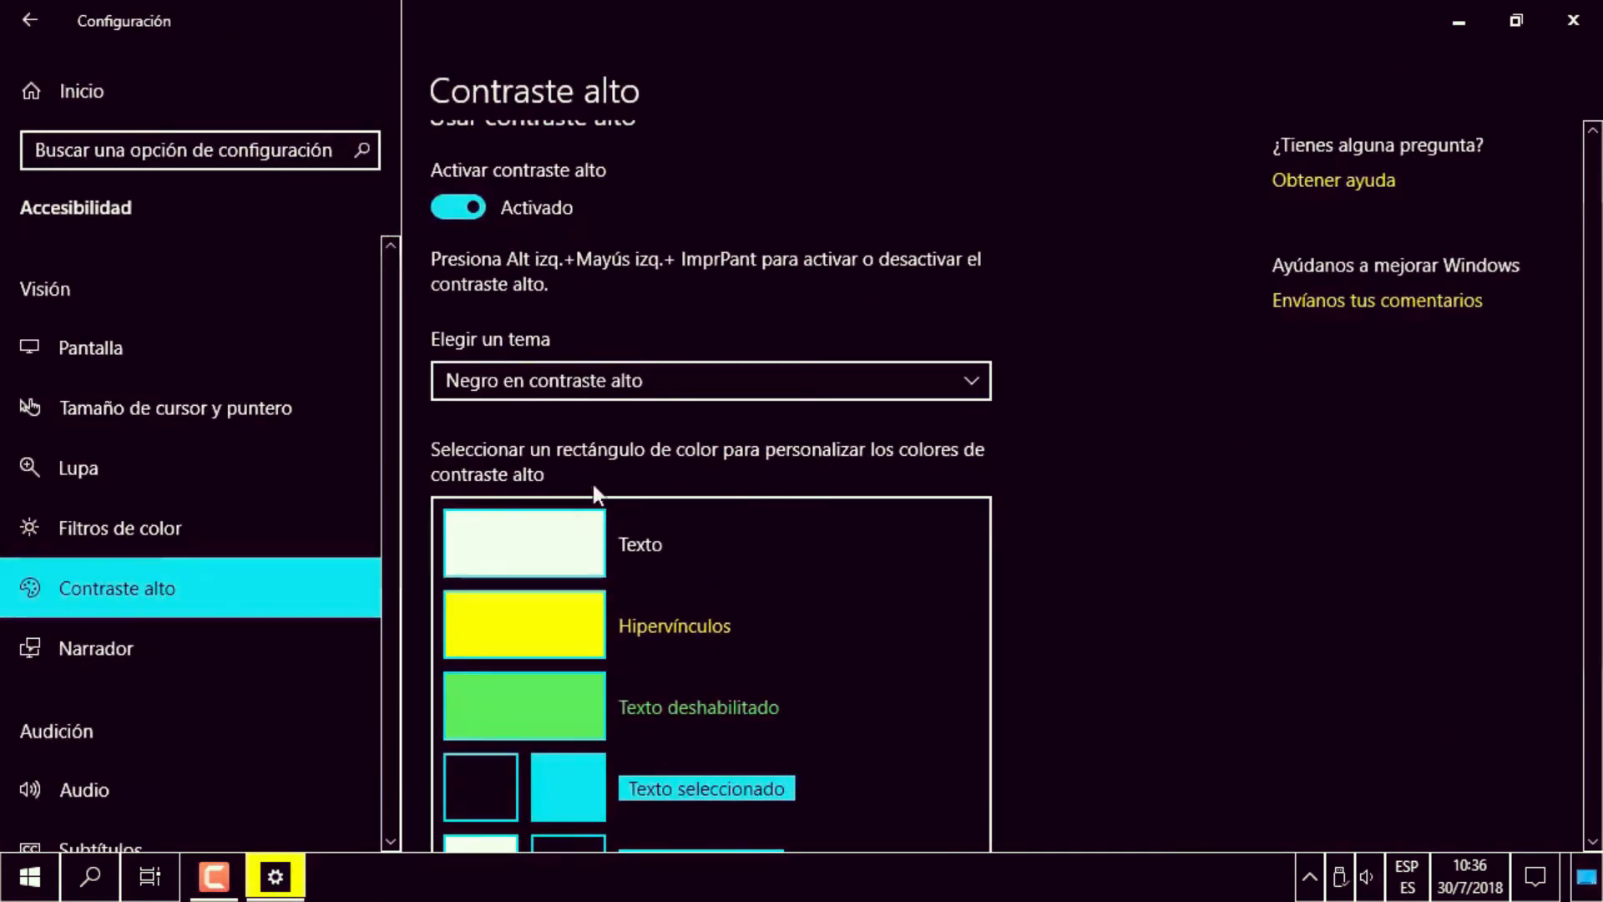
pyautogui.click(685, 380)
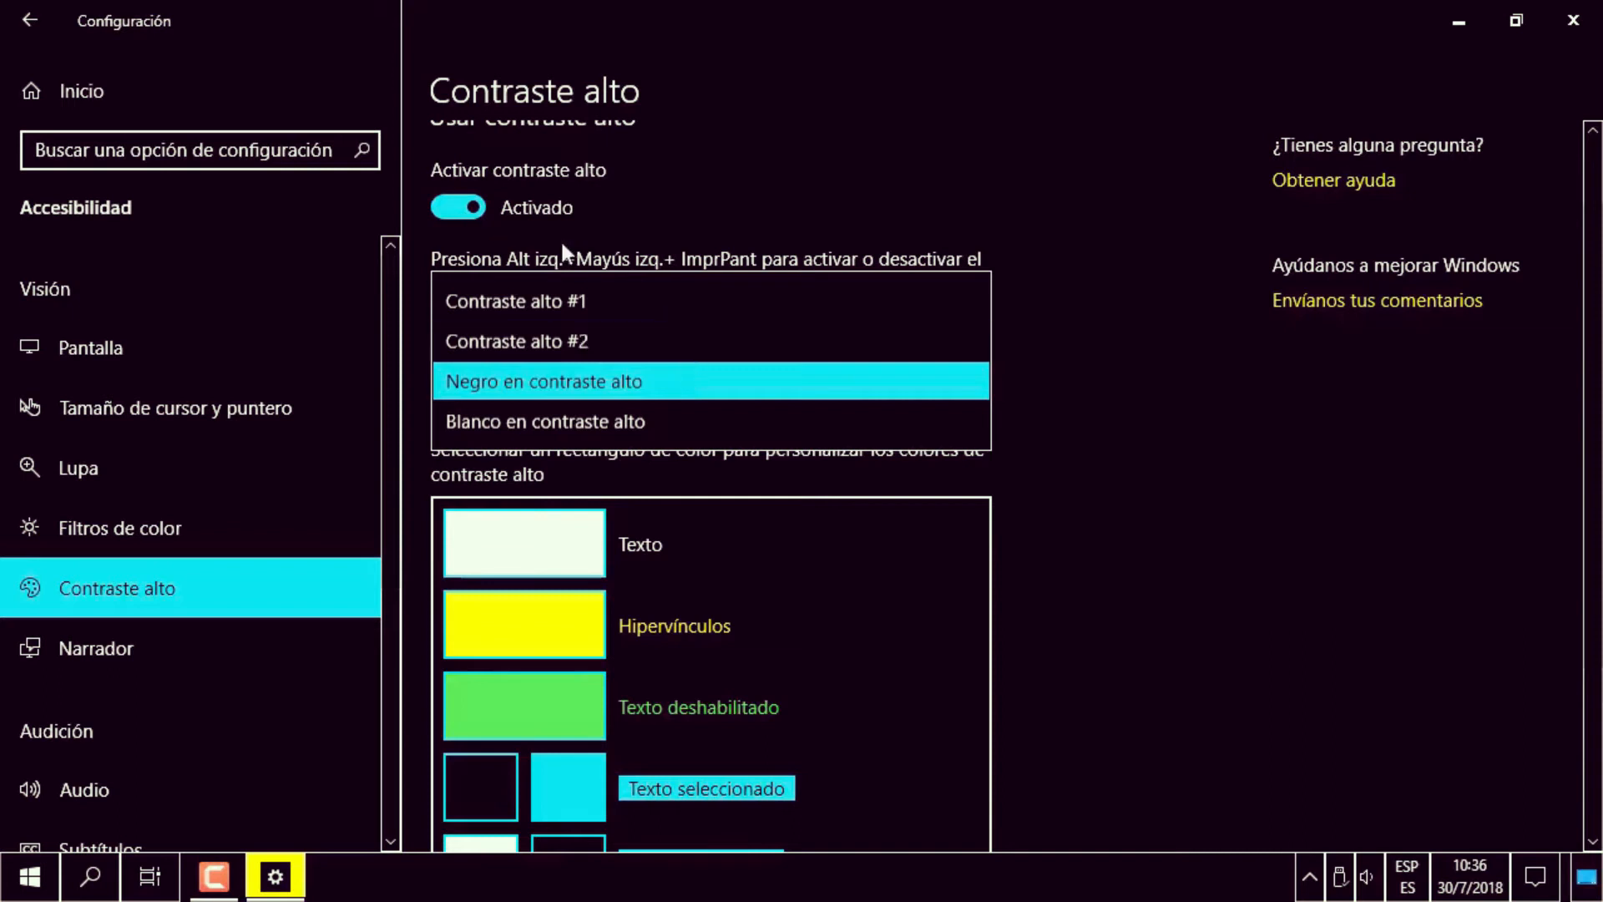
pyautogui.click(1068, 570)
pyautogui.scroll(-3, 600, 564)
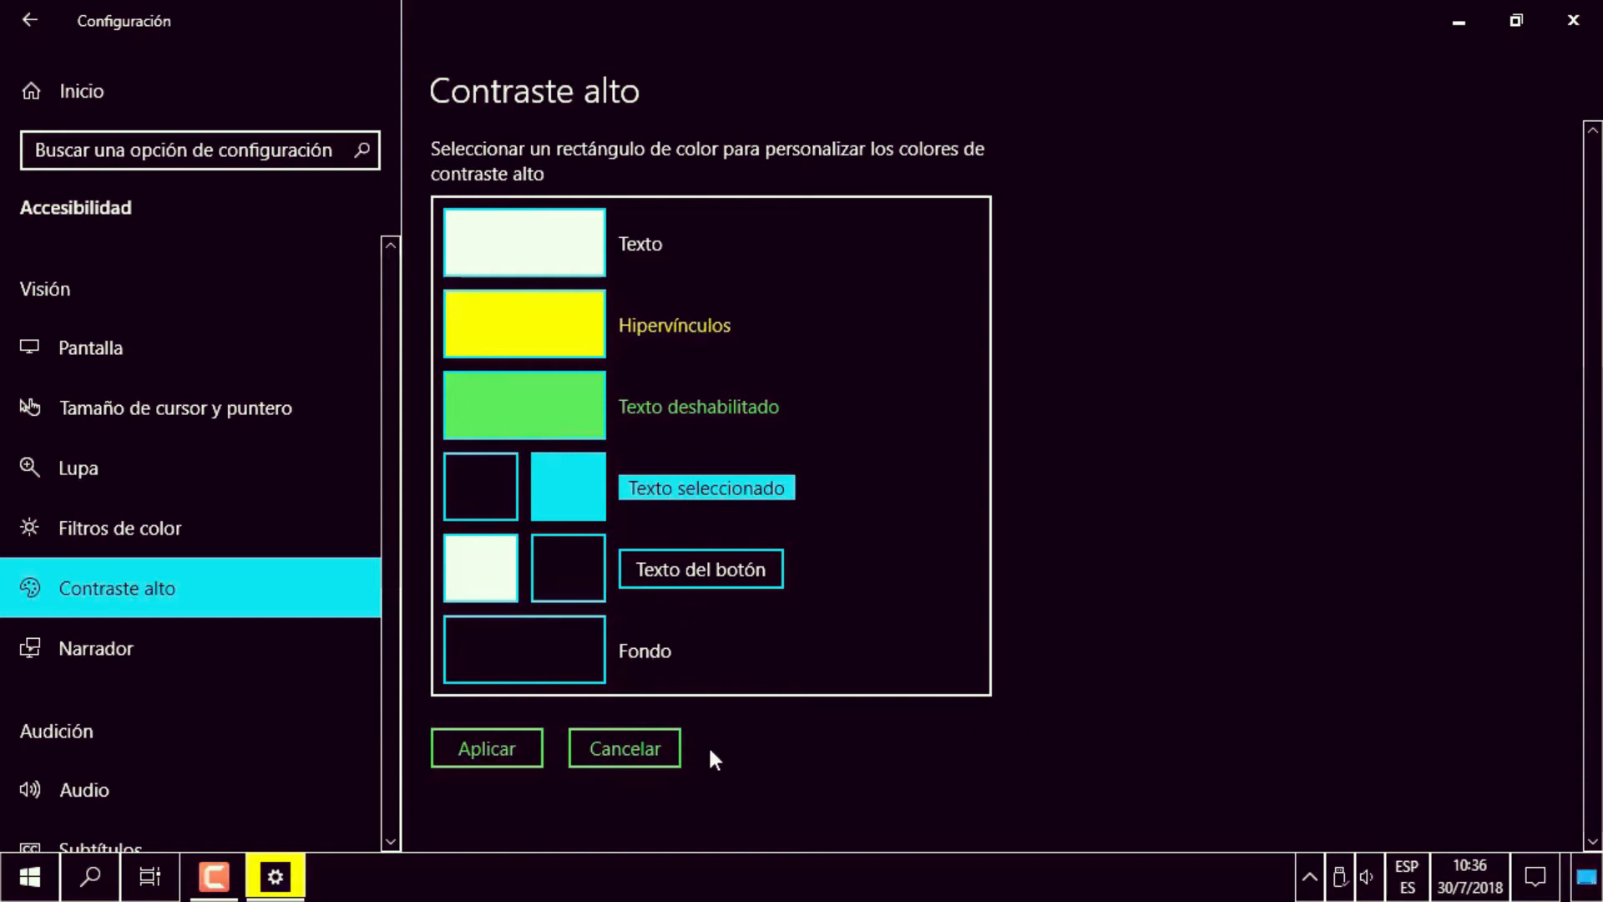
pyautogui.scroll(4, 908, 739)
pyautogui.click(463, 323)
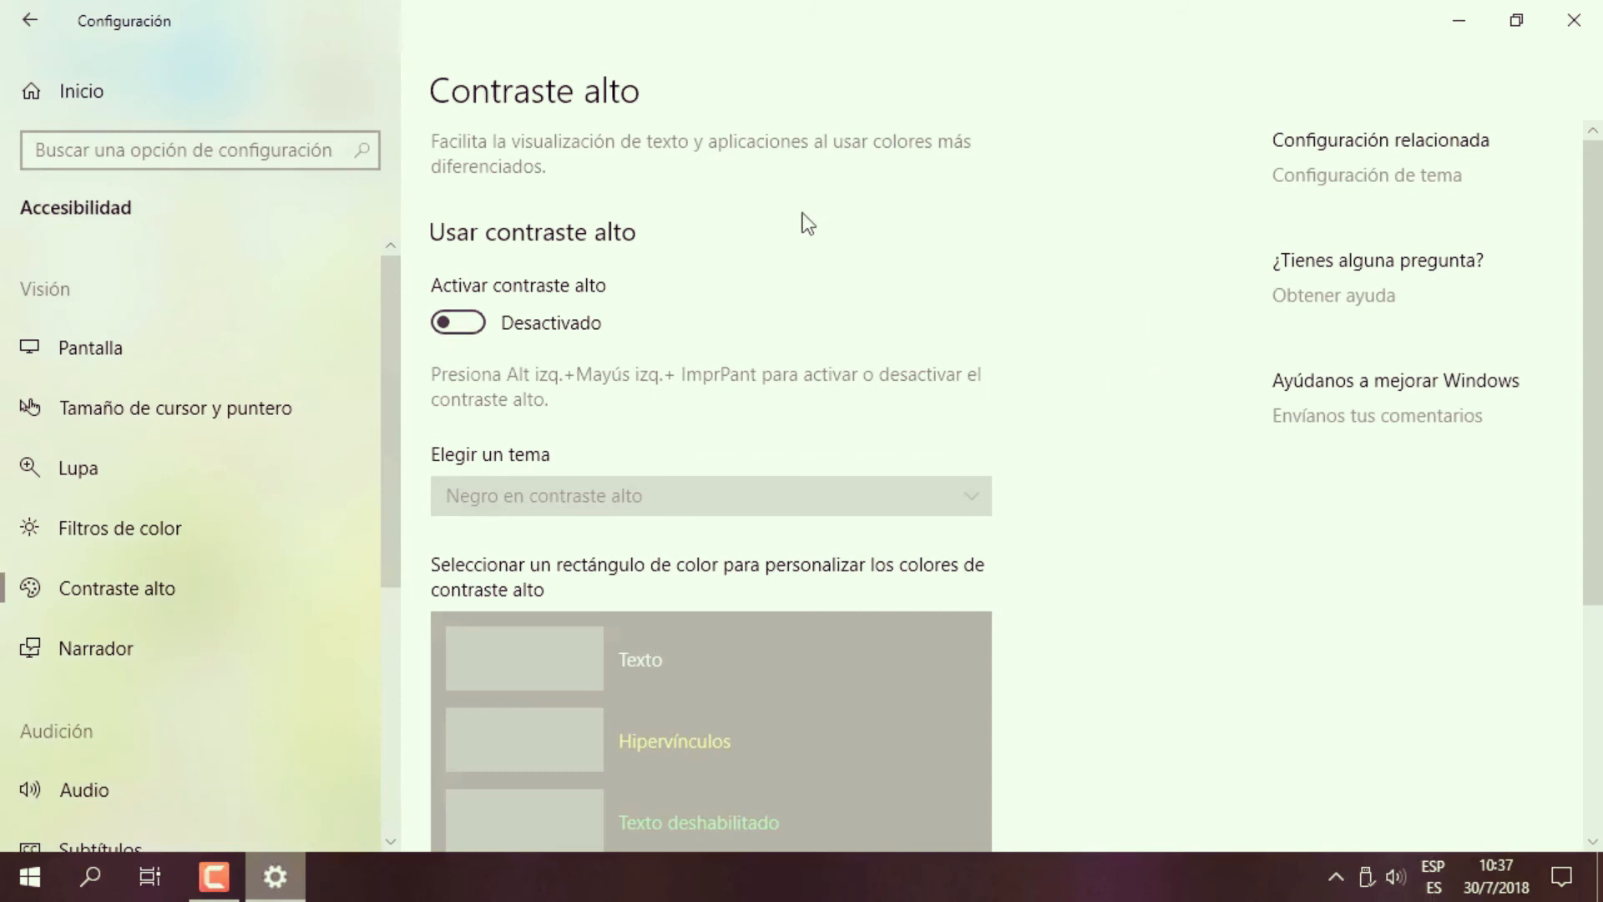
# Open the Narrador accessibility settings and examine the activation, startup and synchronization options.
pyautogui.moveTo(387, 498); pyautogui.dragTo(415, 401)
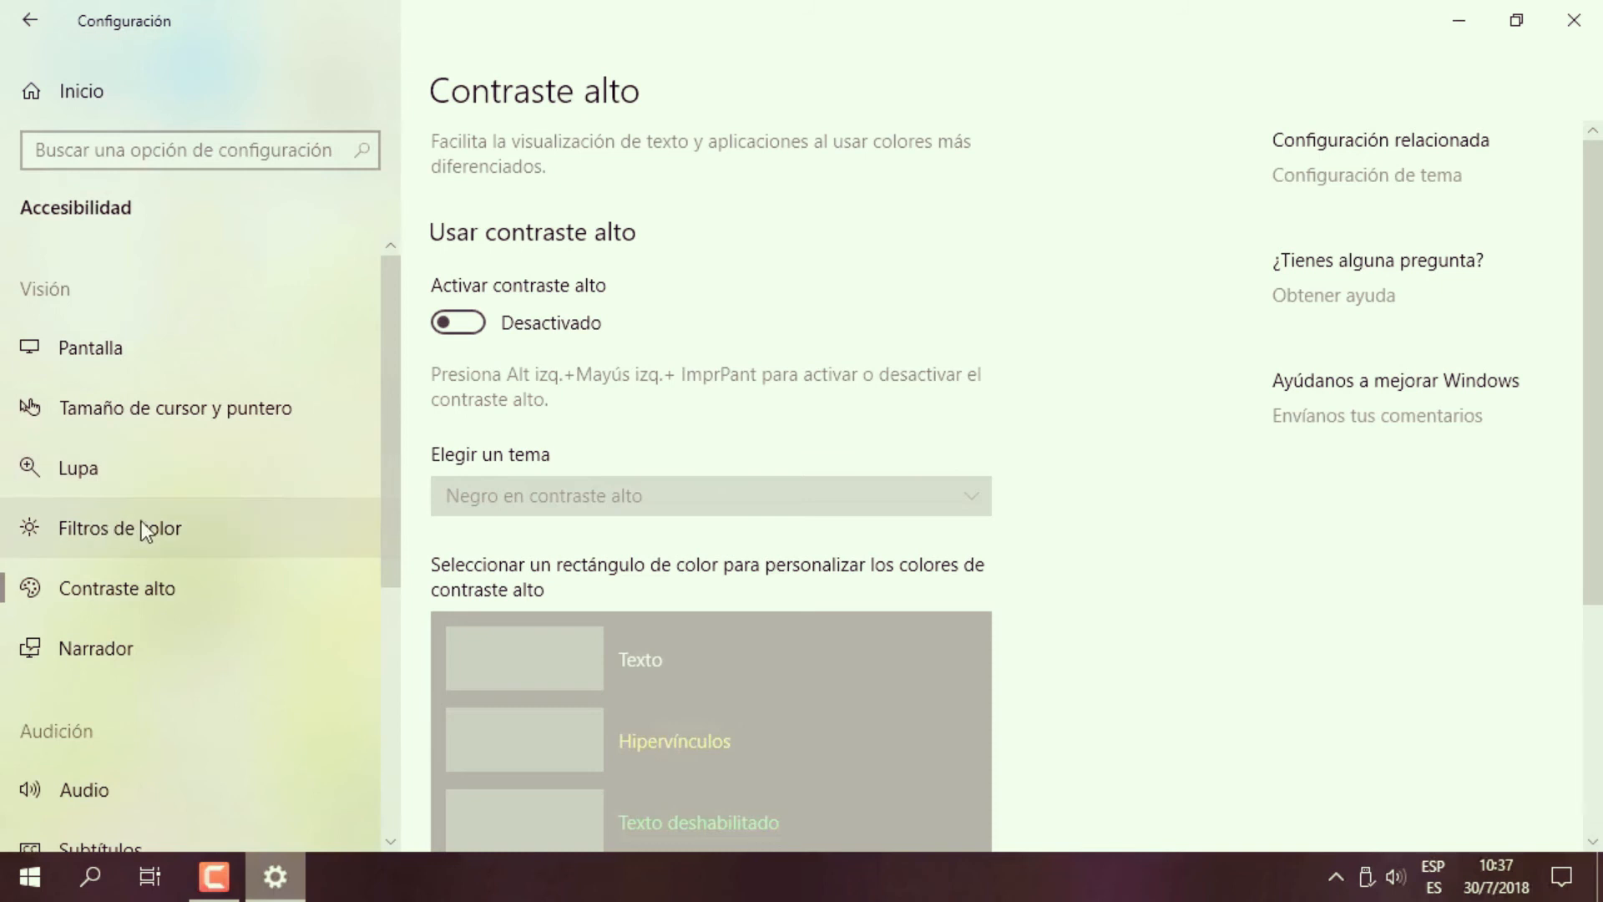
pyautogui.click(123, 653)
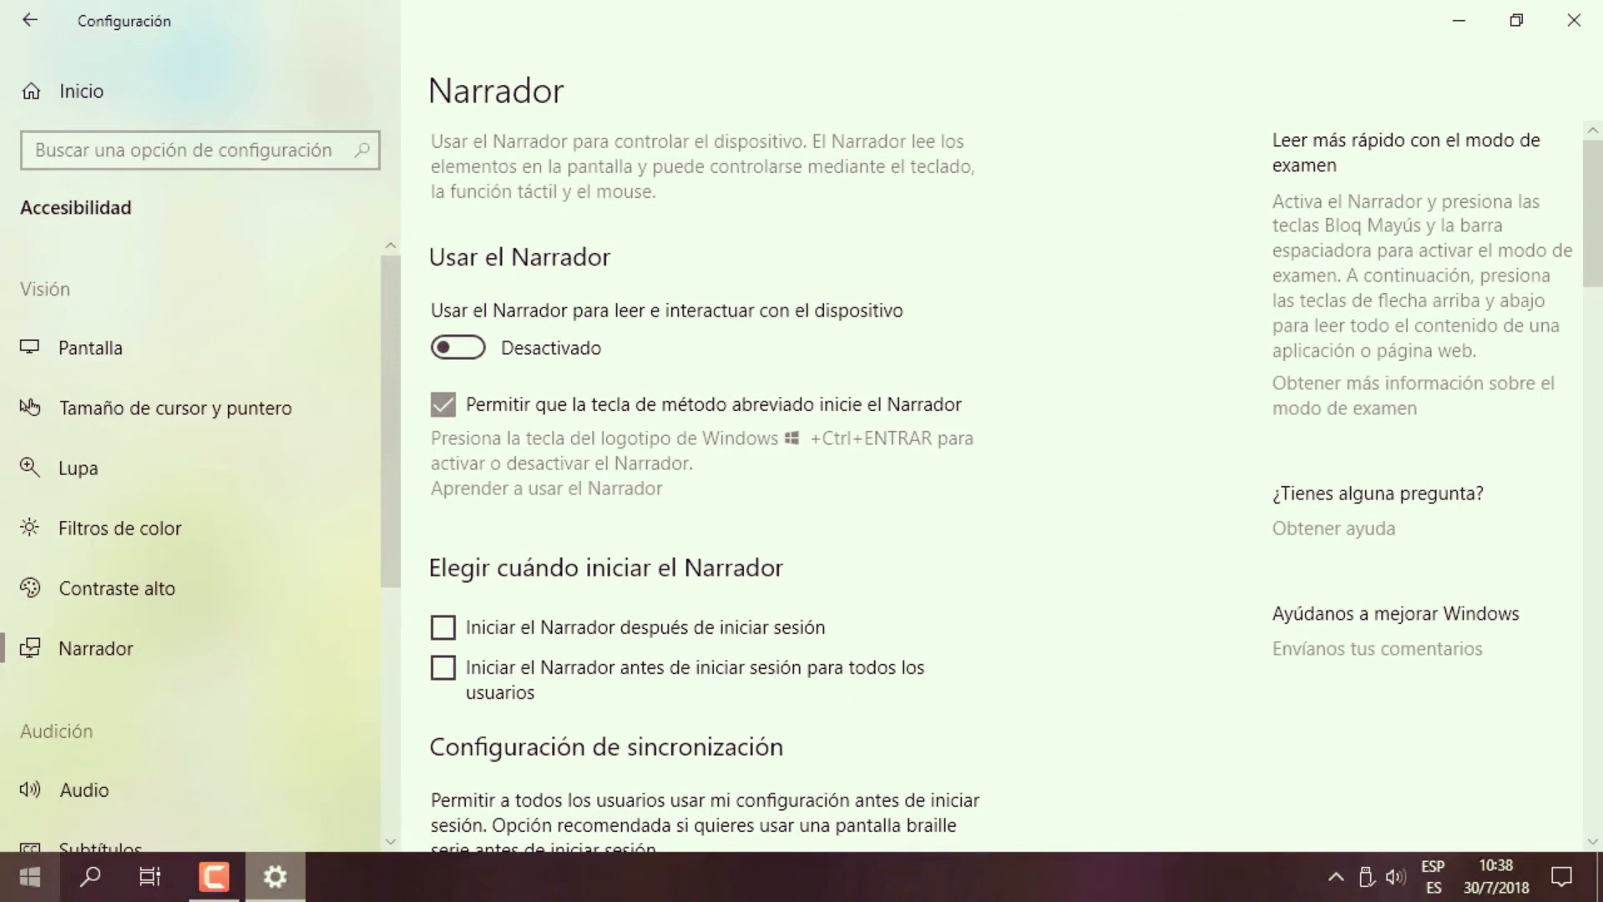
pyautogui.click(30, 876)
pyautogui.click(1058, 582)
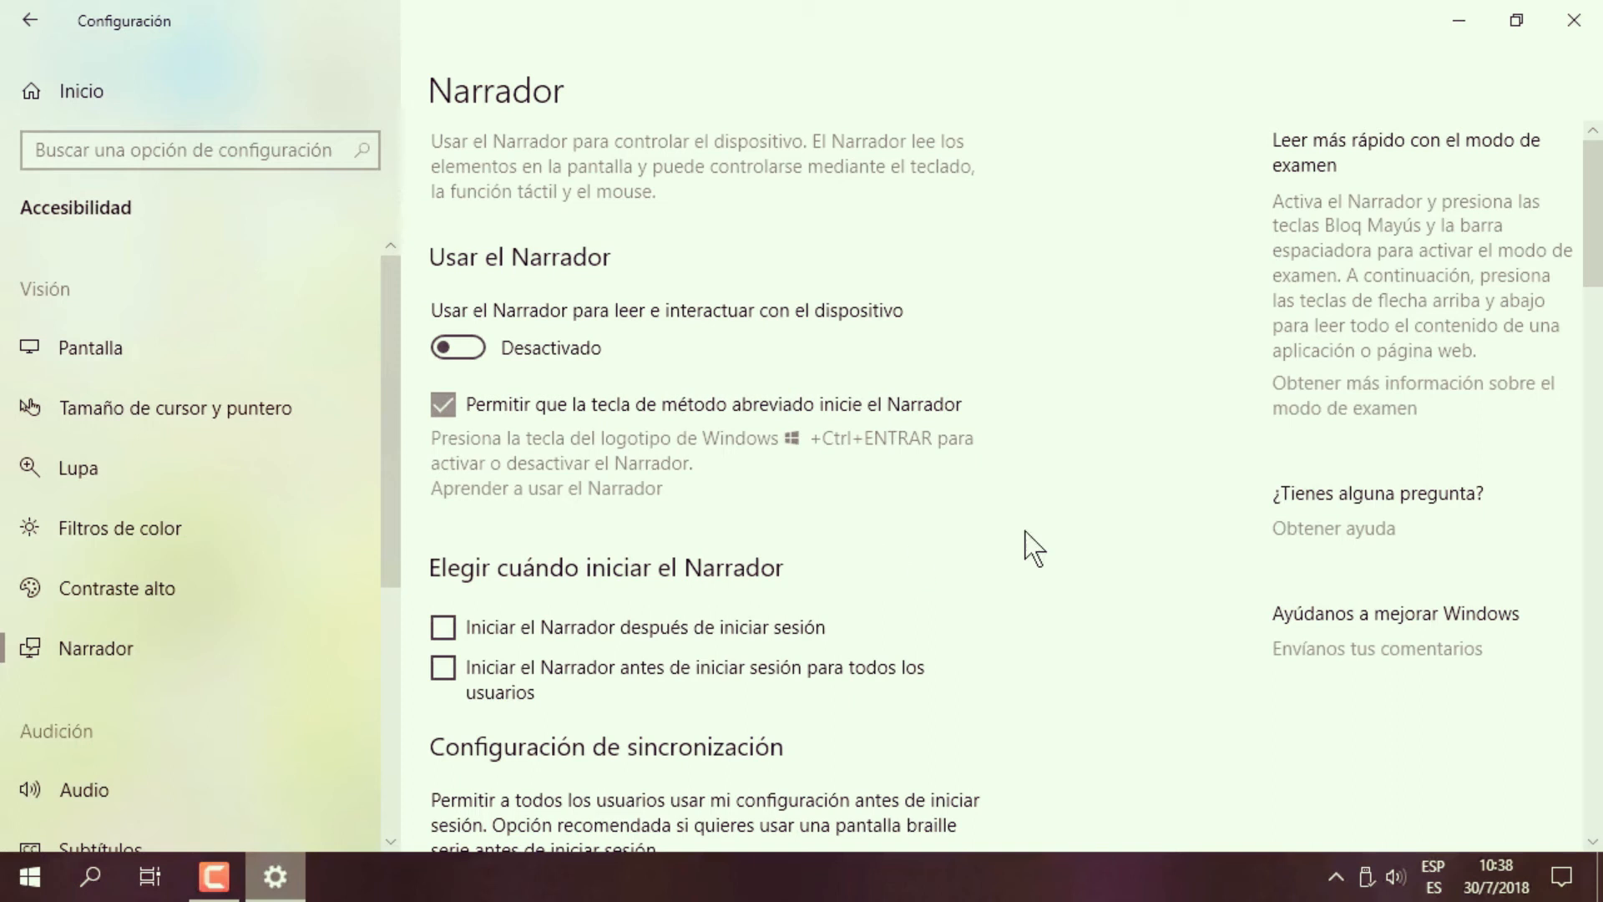
pyautogui.moveTo(1597, 256); pyautogui.dragTo(1597, 315)
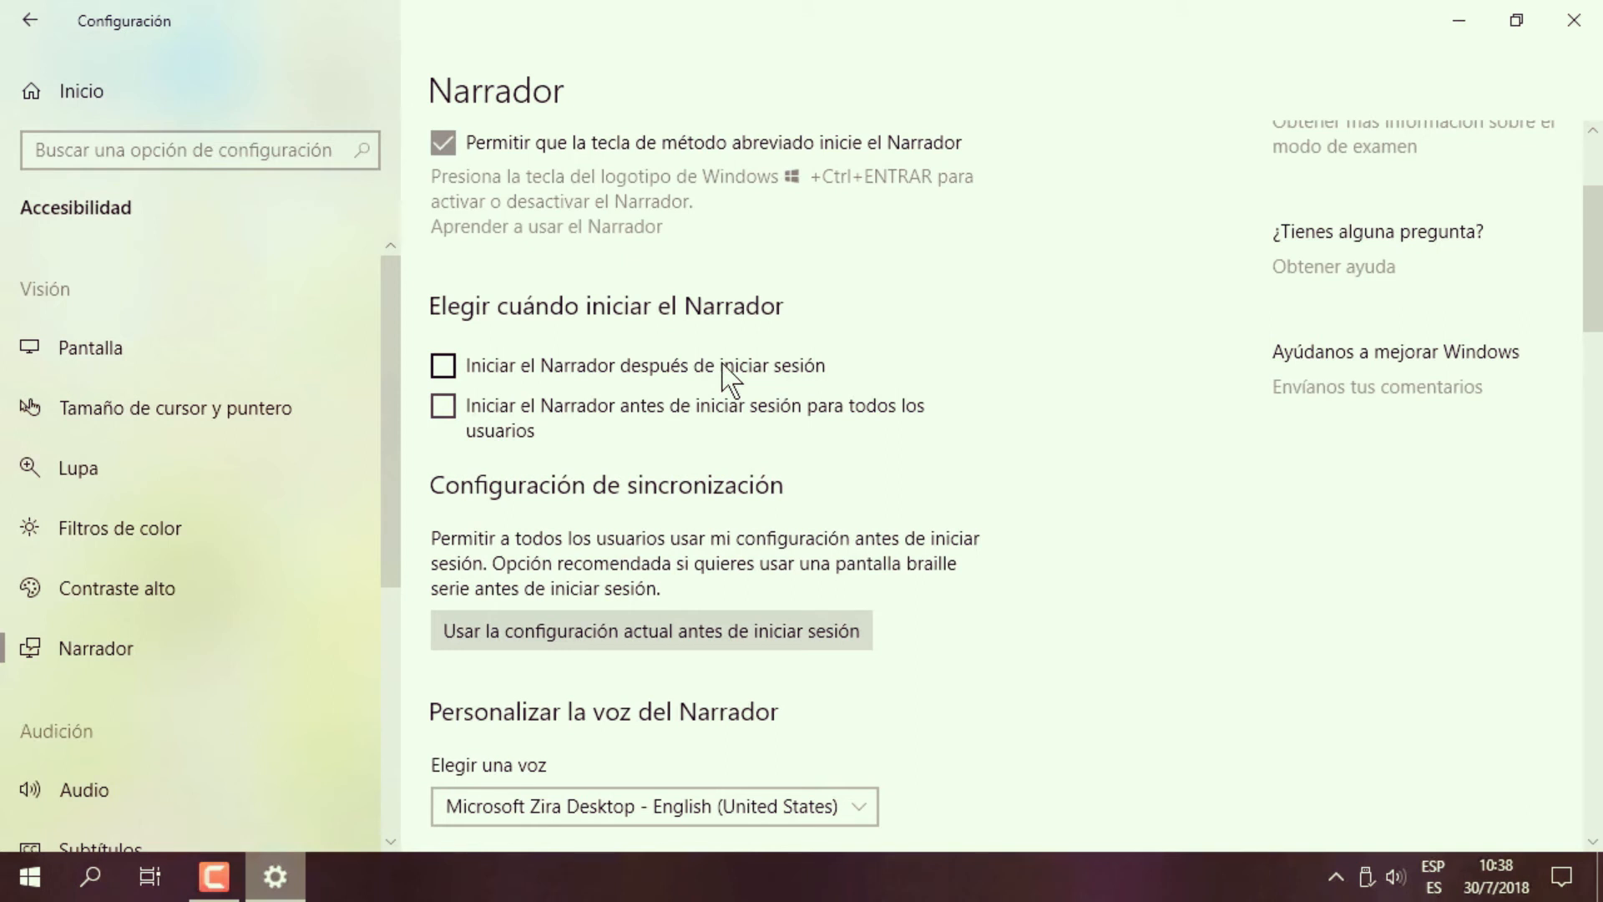
pyautogui.click(1459, 20)
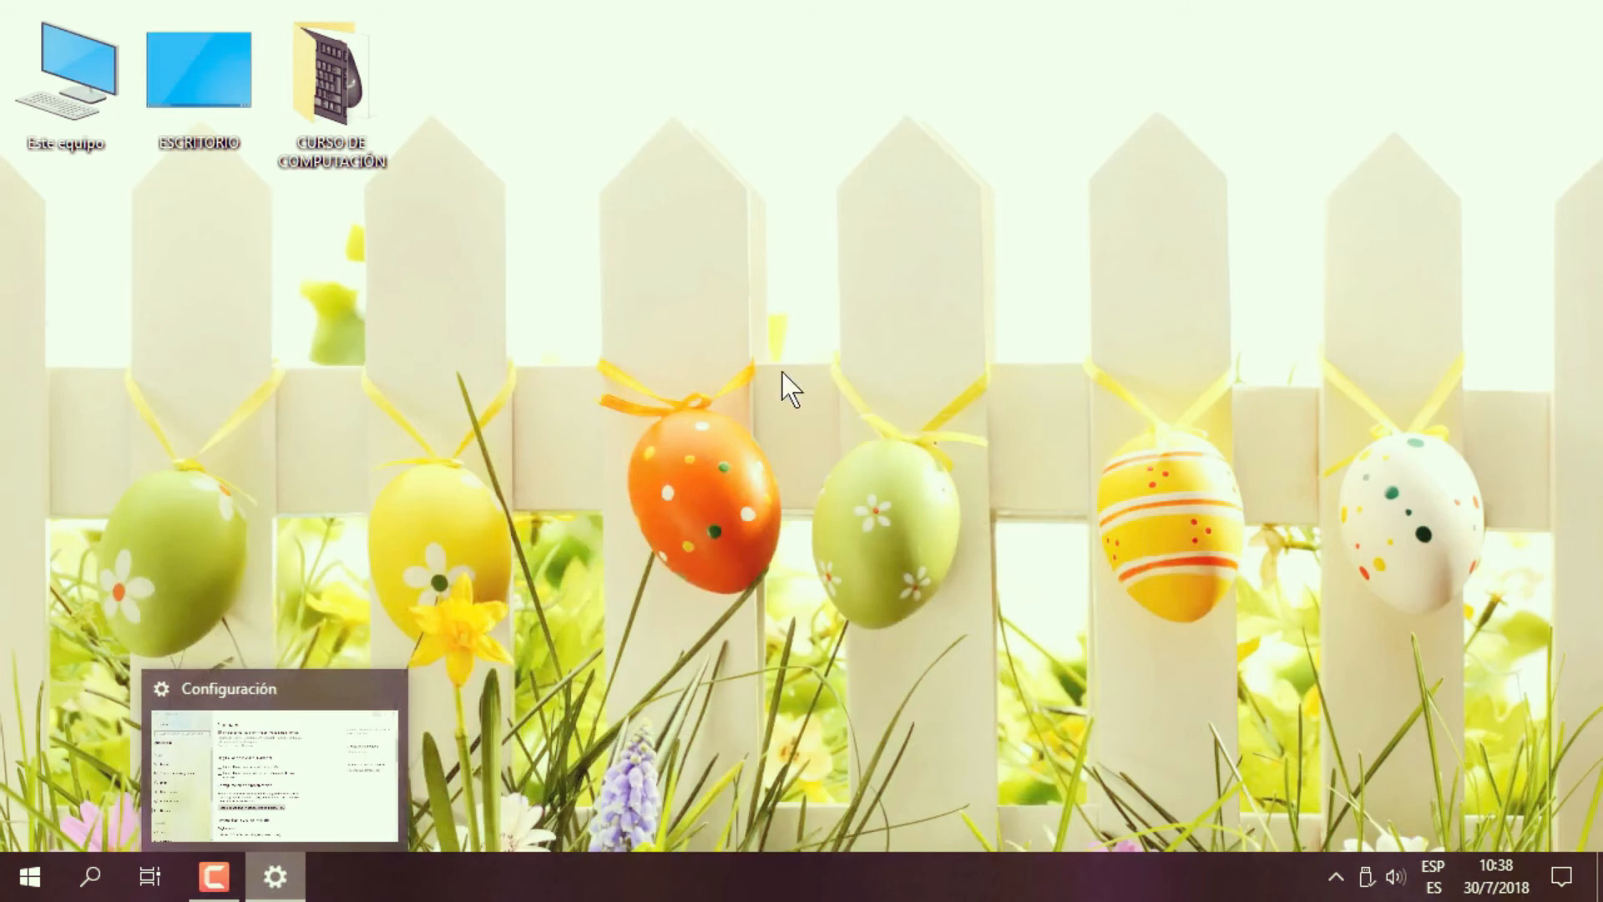
pyautogui.click(272, 877)
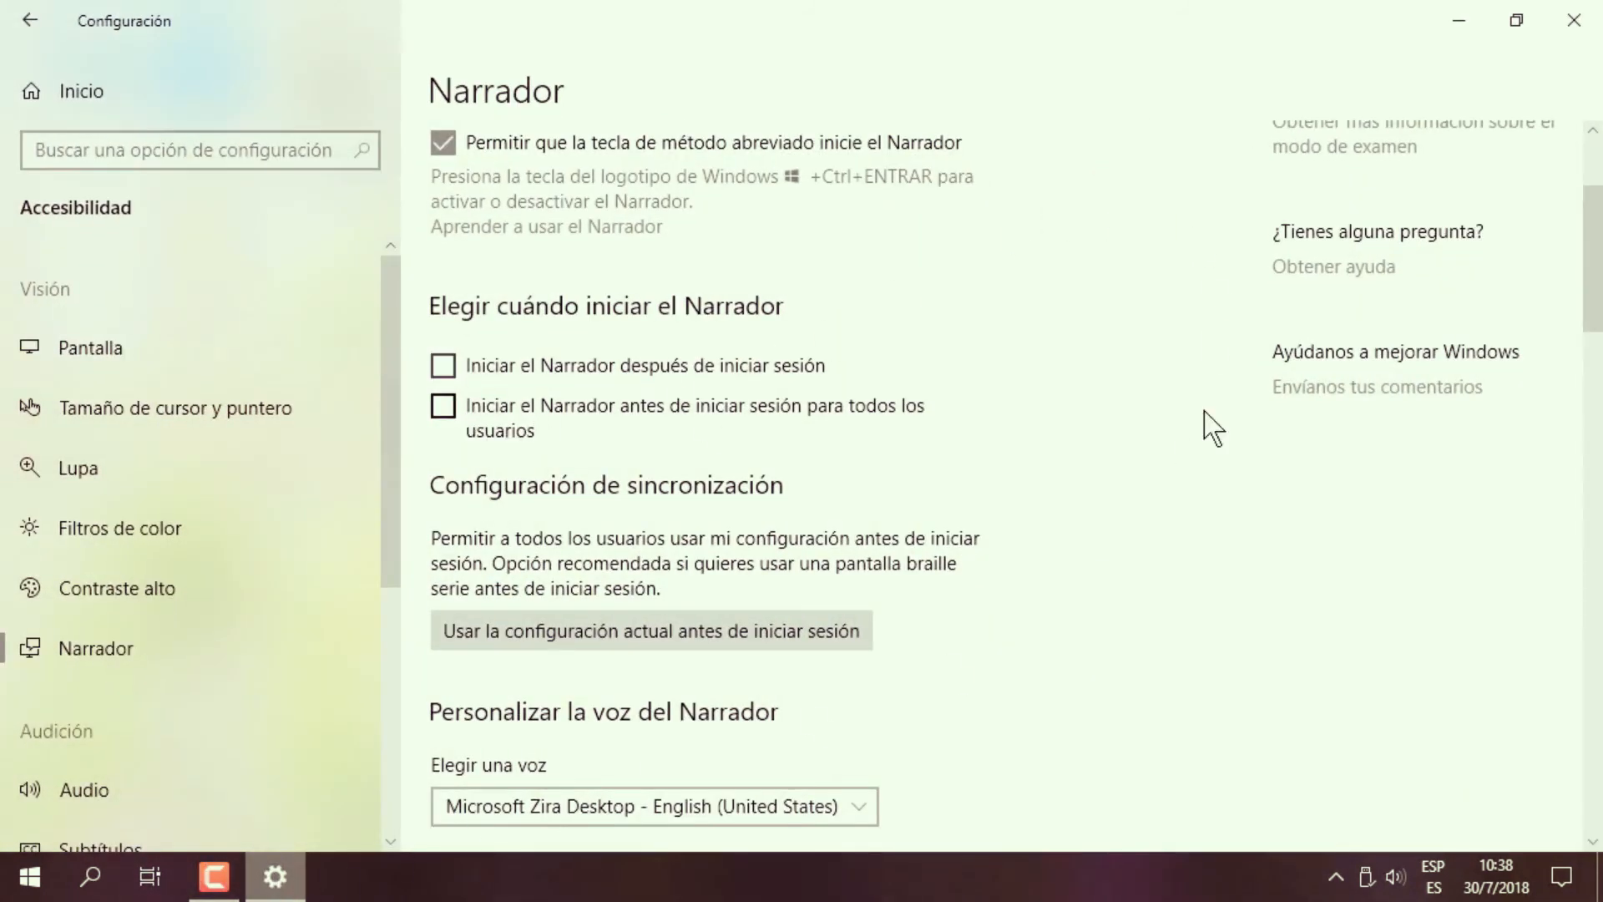
pyautogui.moveTo(1594, 321); pyautogui.dragTo(1595, 351)
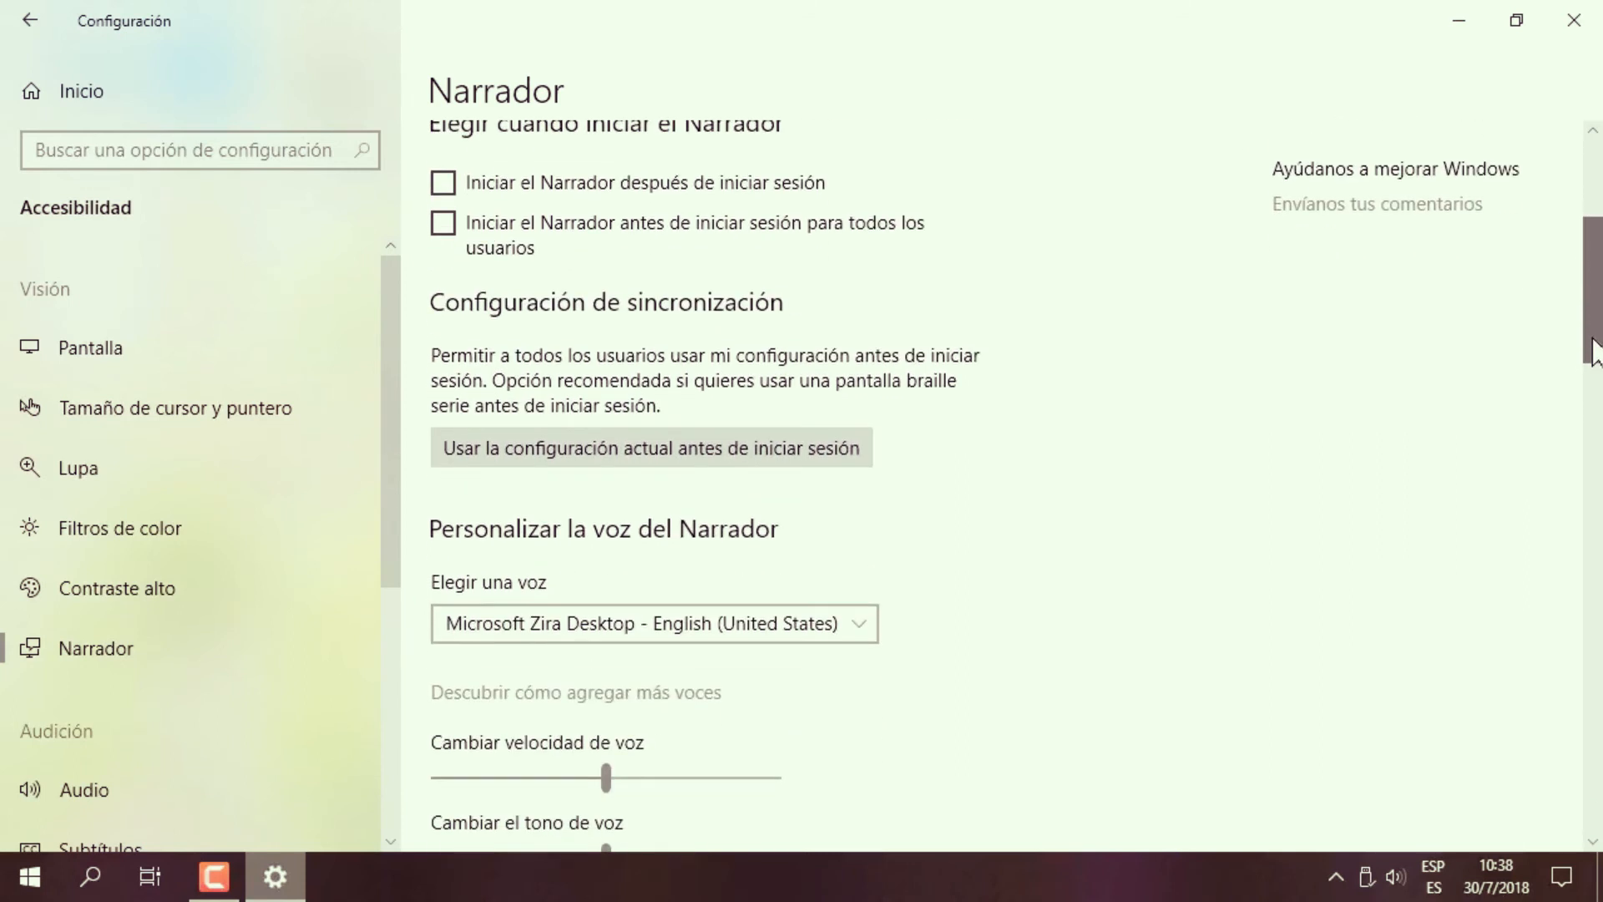
pyautogui.scroll(5, 1595, 350)
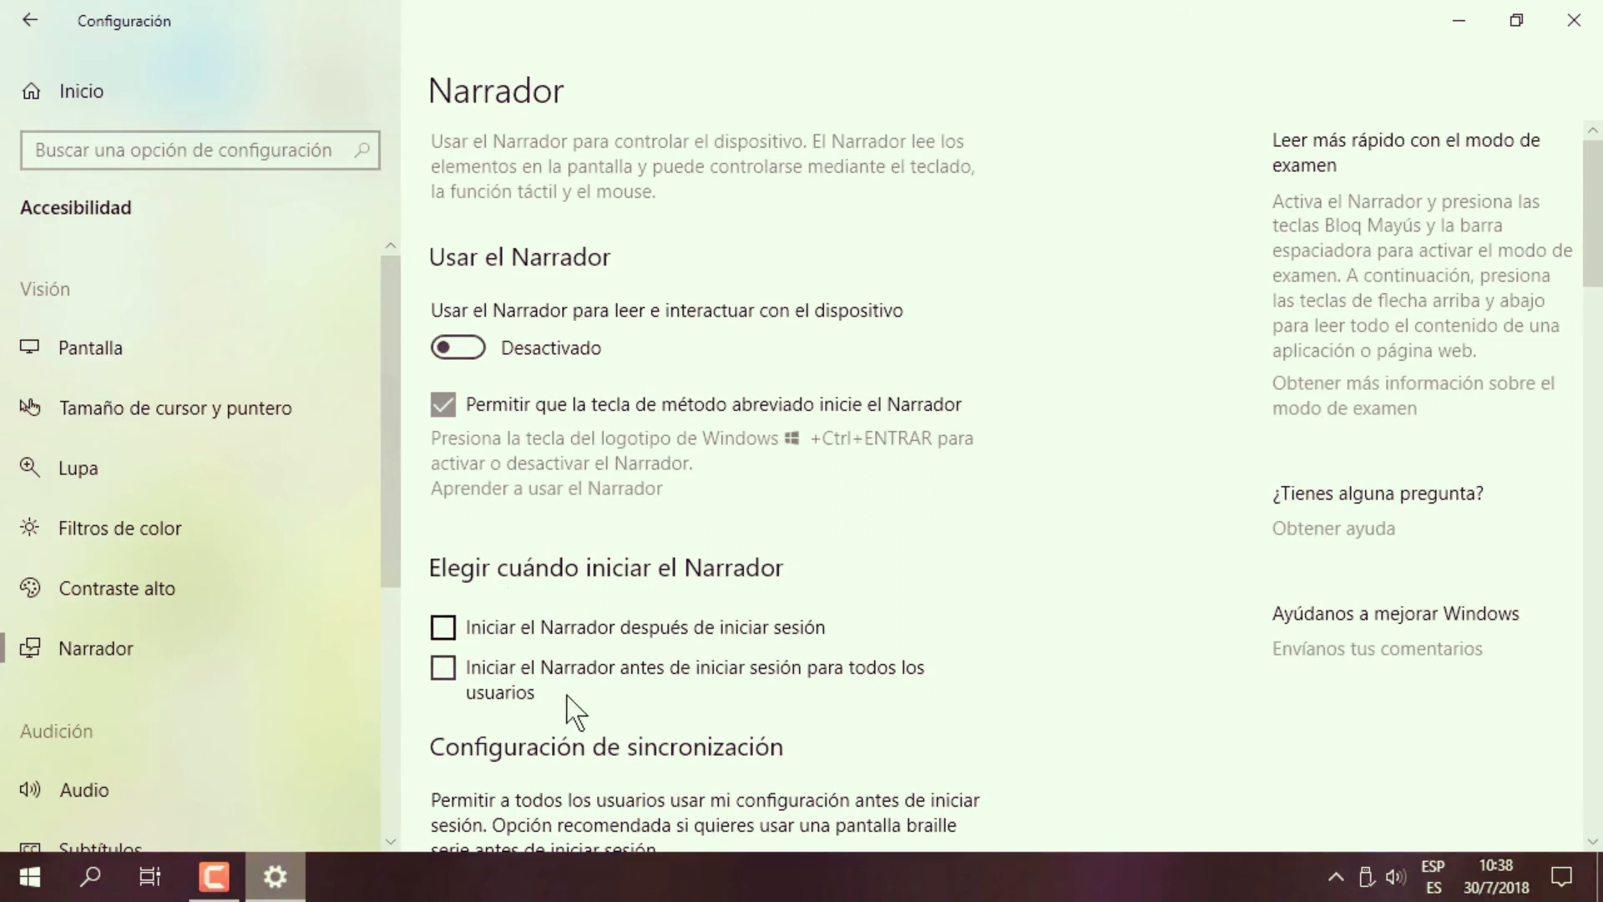
pyautogui.moveTo(1597, 242); pyautogui.dragTo(1593, 315)
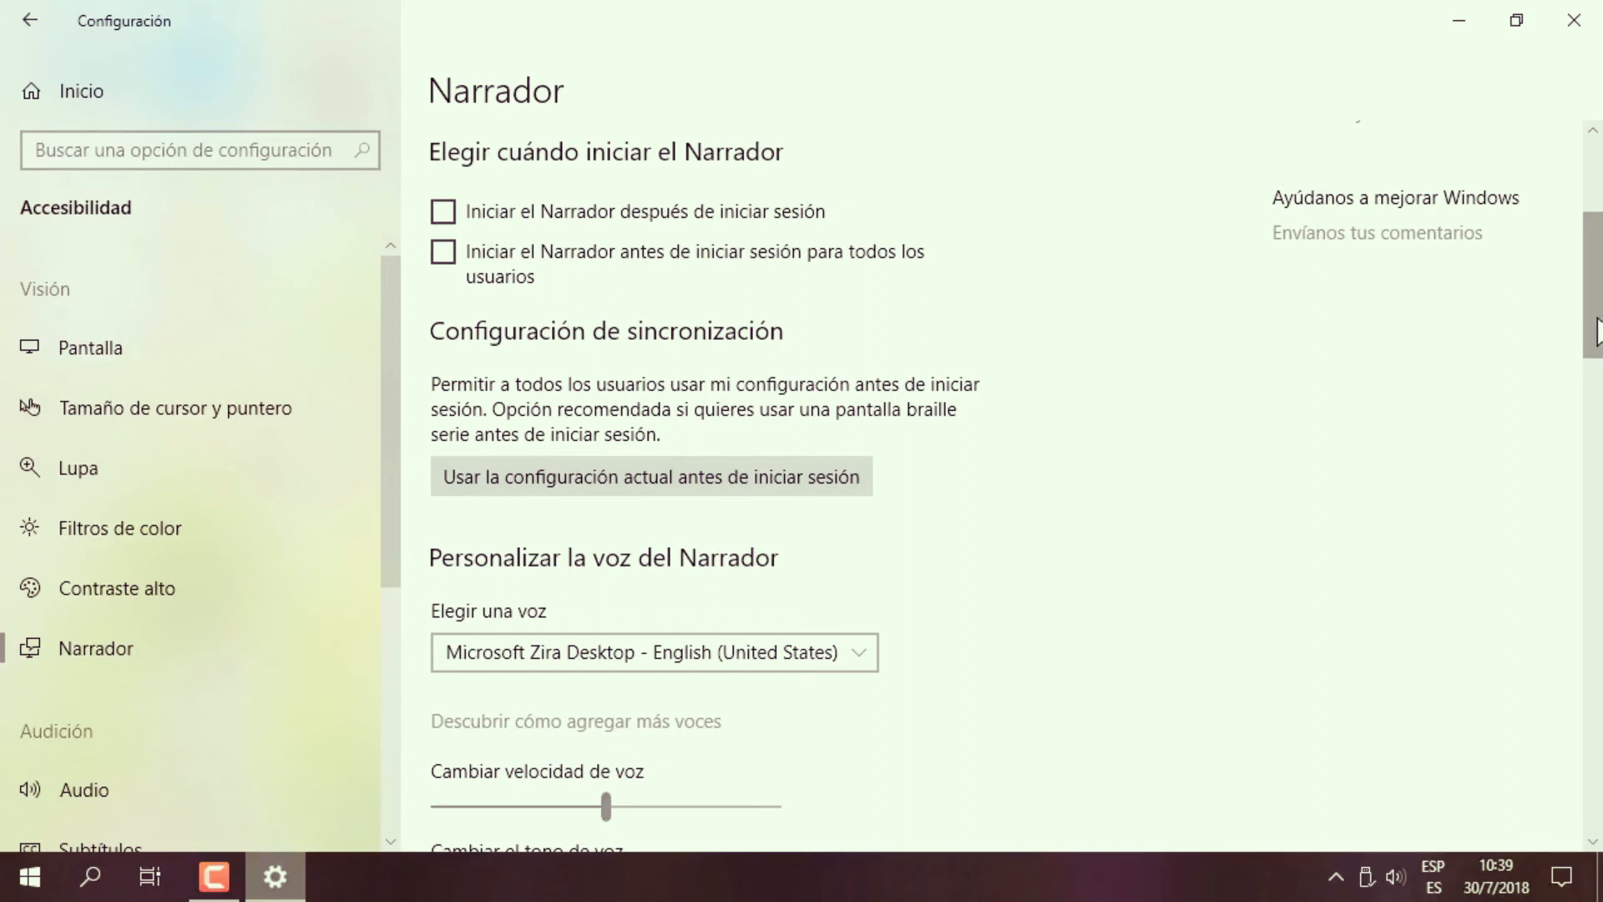
# Review the Narrador voice, speed and pitch options and lower the voice volume slightly.
pyautogui.scroll(-4, 1595, 330)
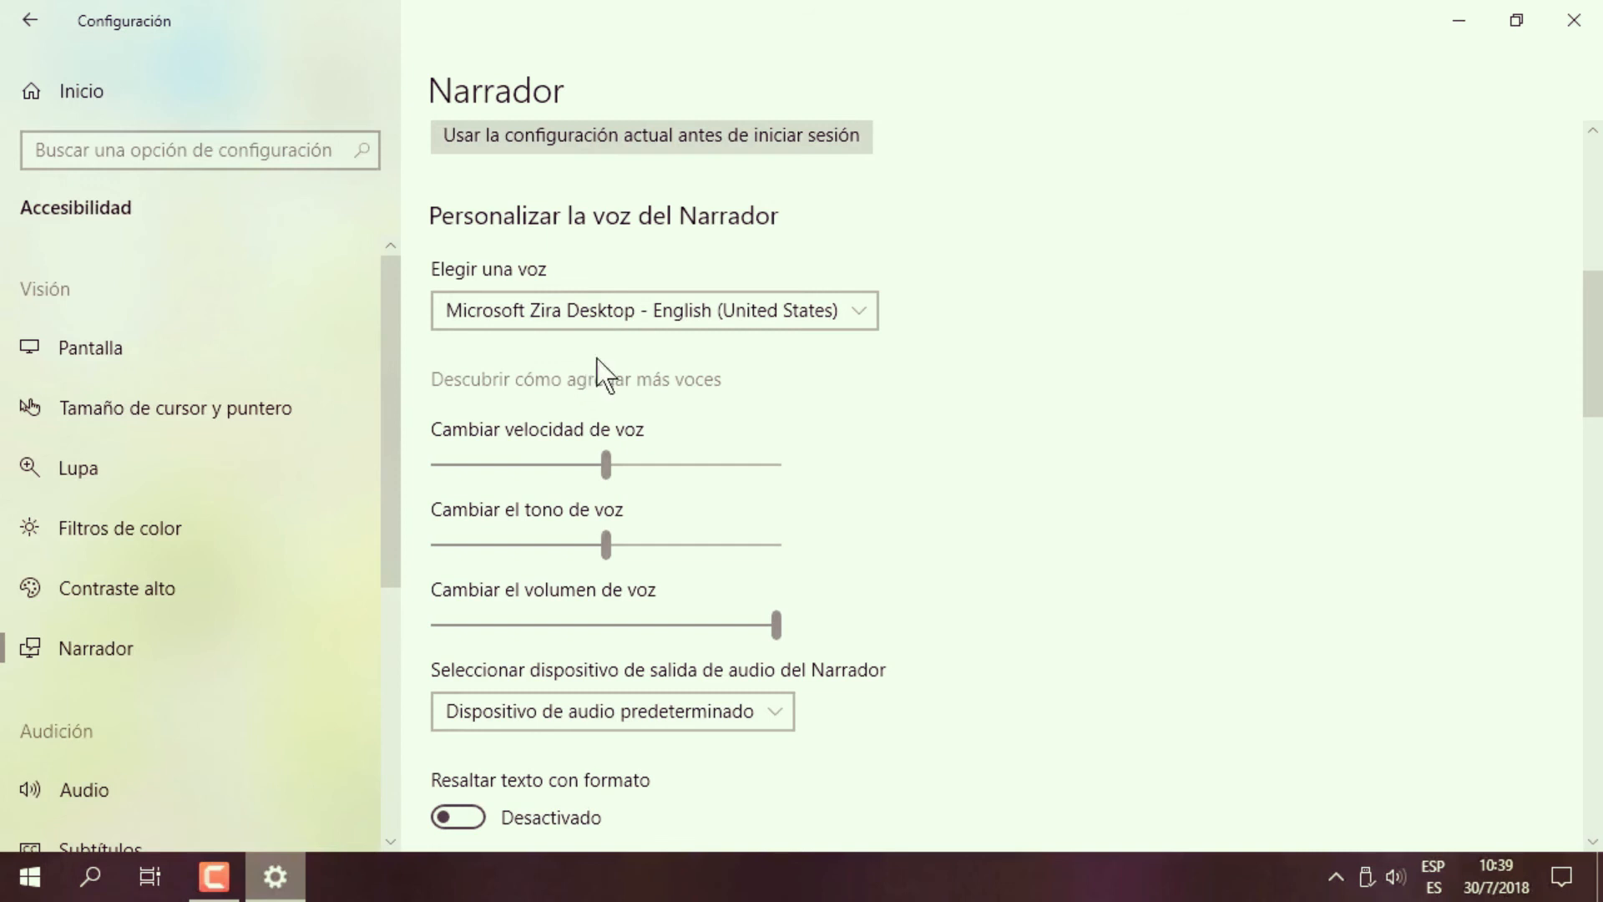
pyautogui.click(848, 309)
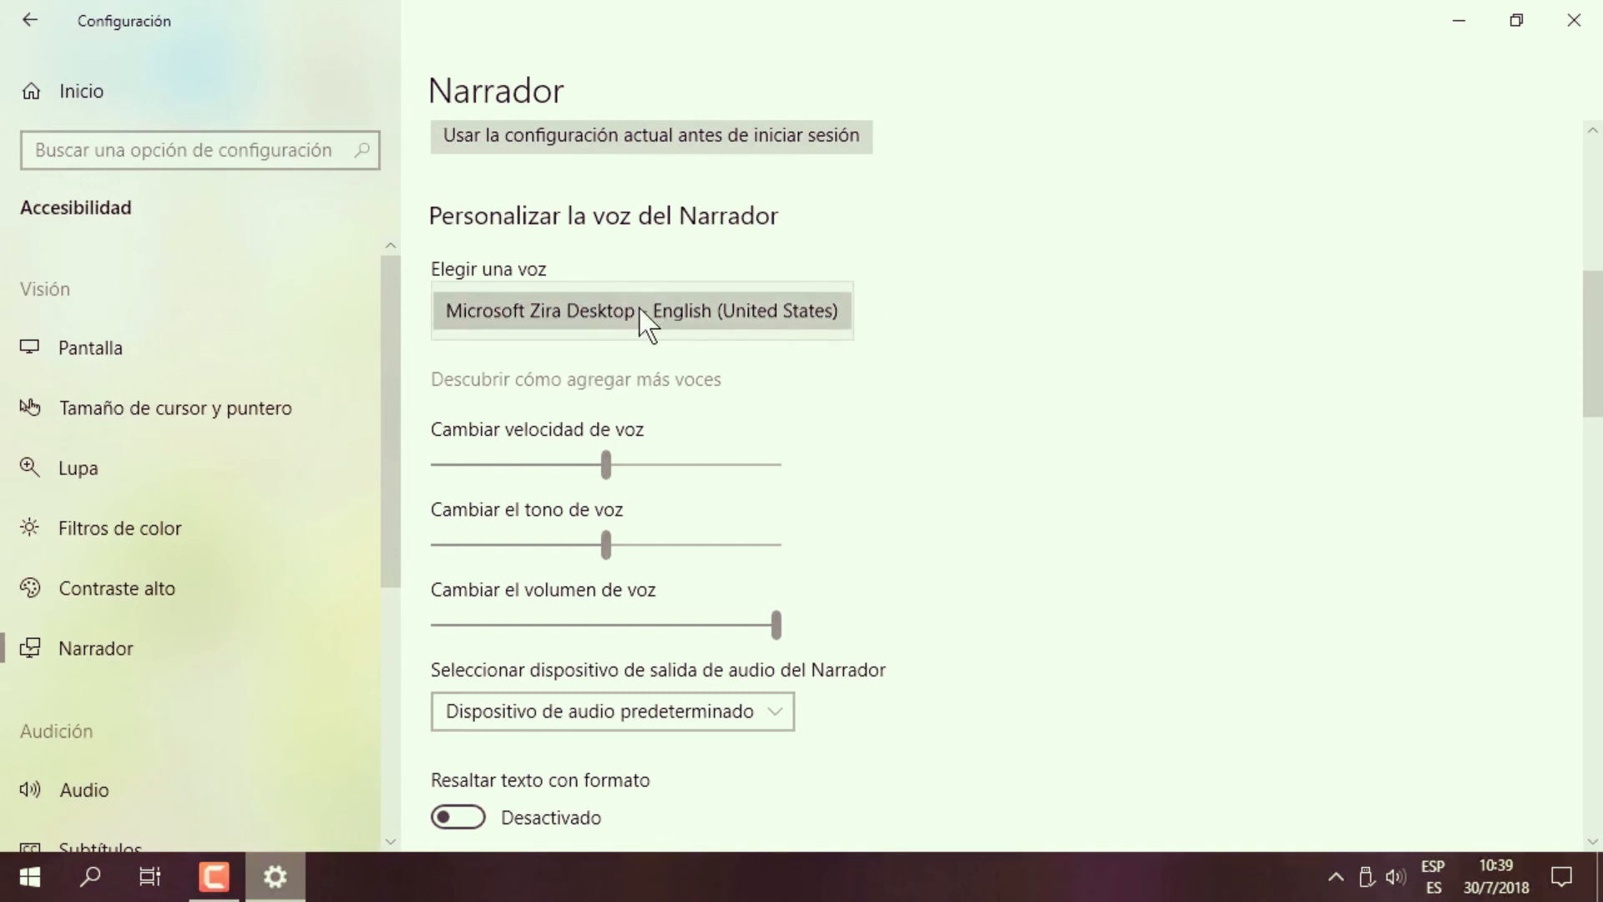
pyautogui.click(775, 326)
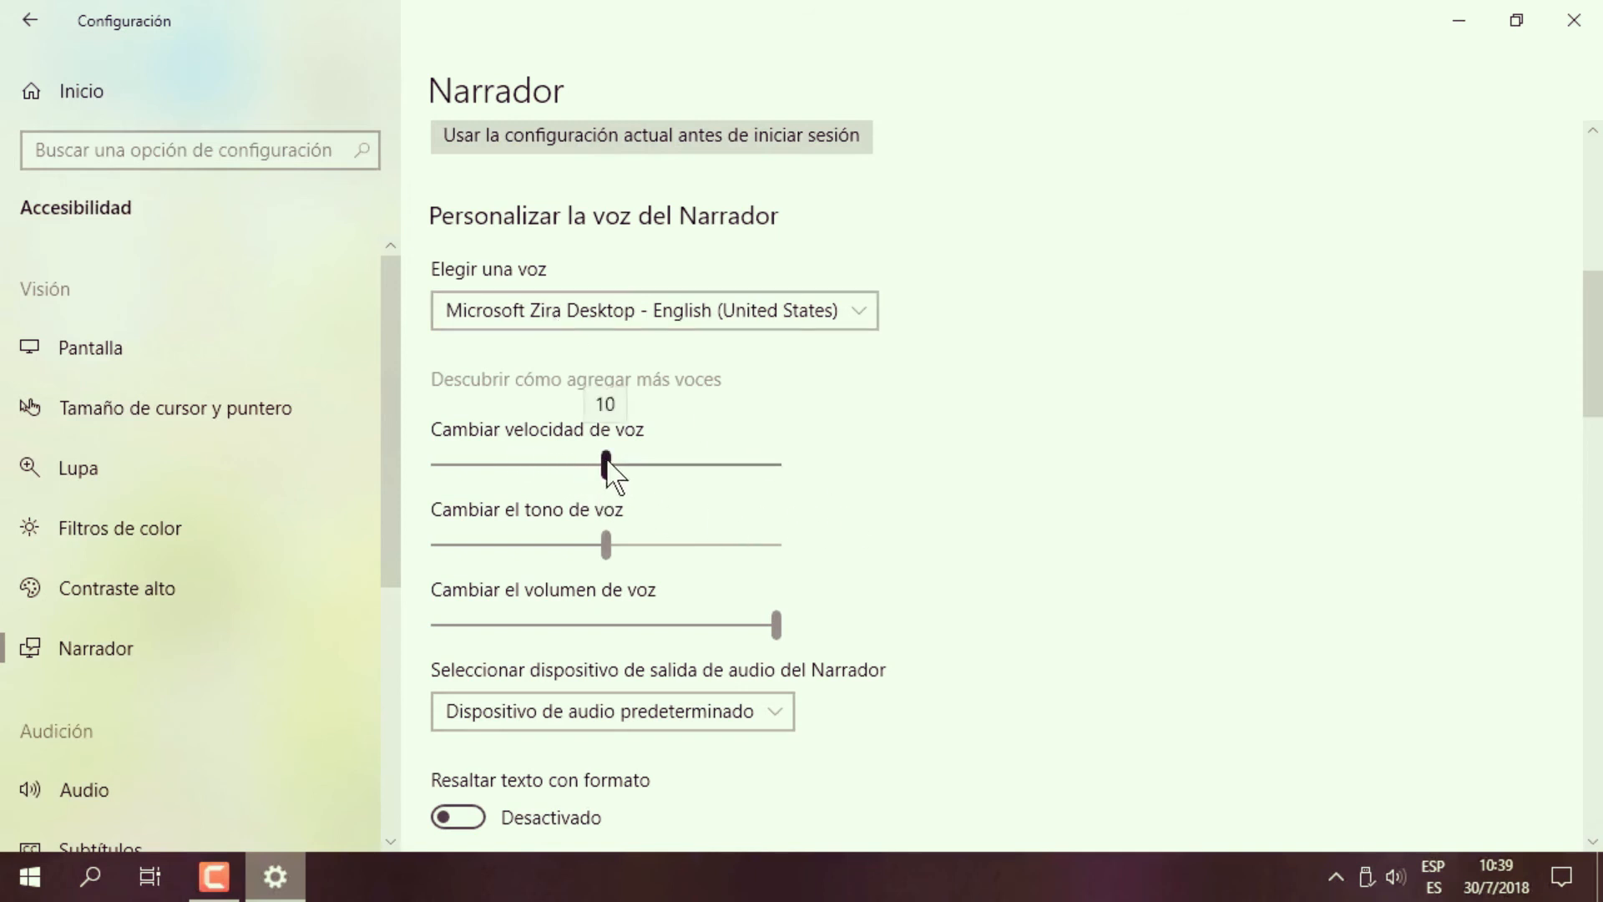
pyautogui.click(607, 545)
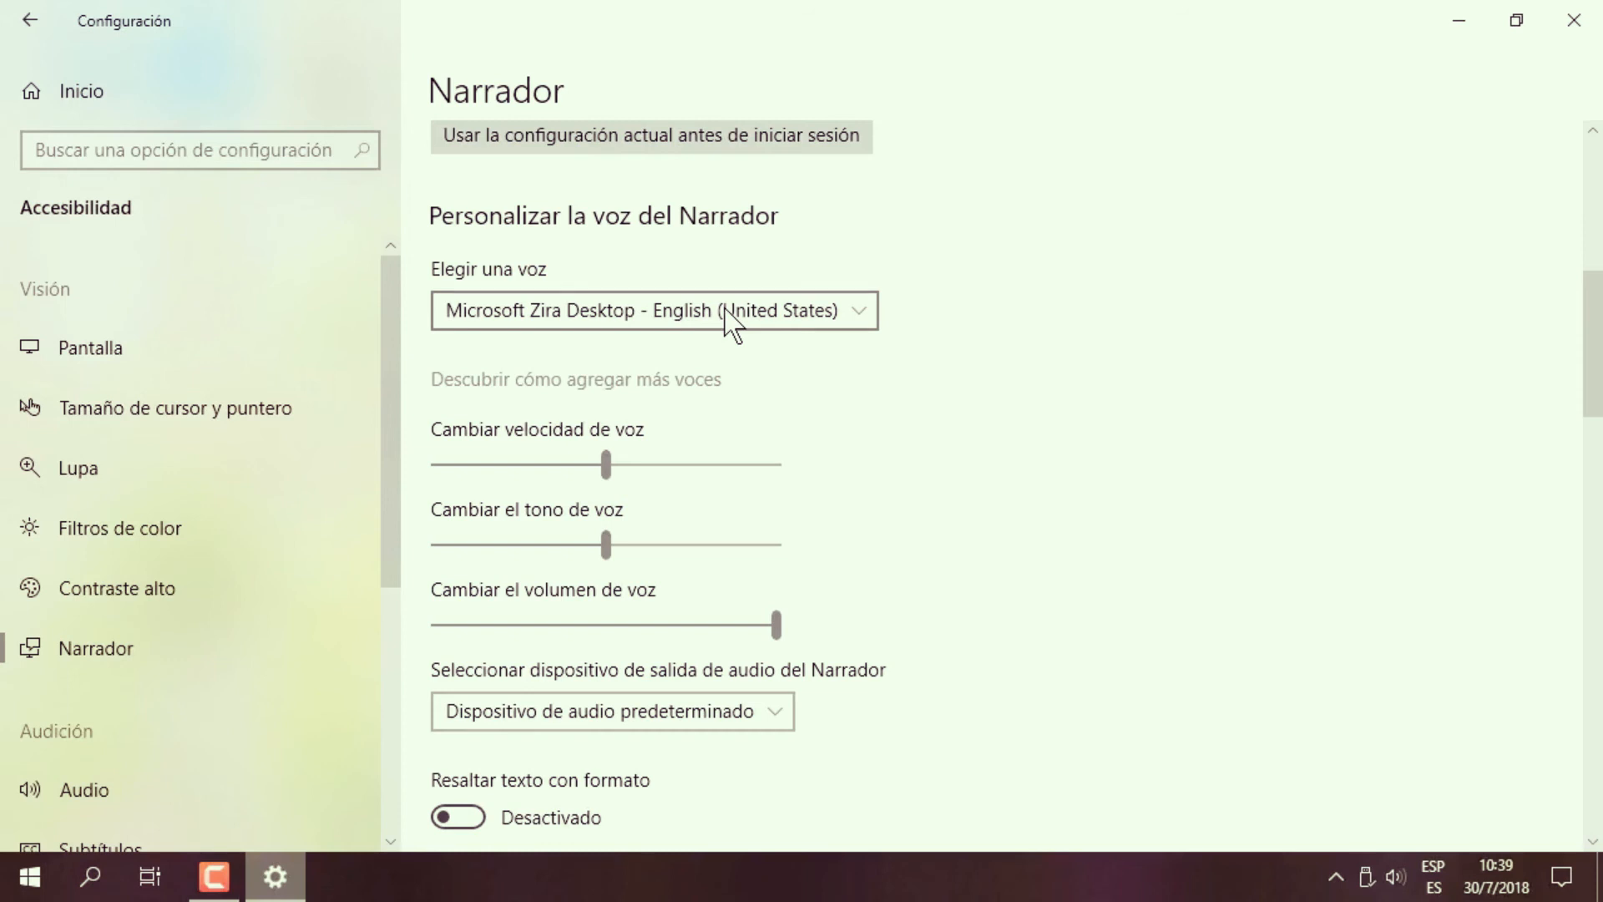
pyautogui.moveTo(1595, 312); pyautogui.dragTo(1591, 350)
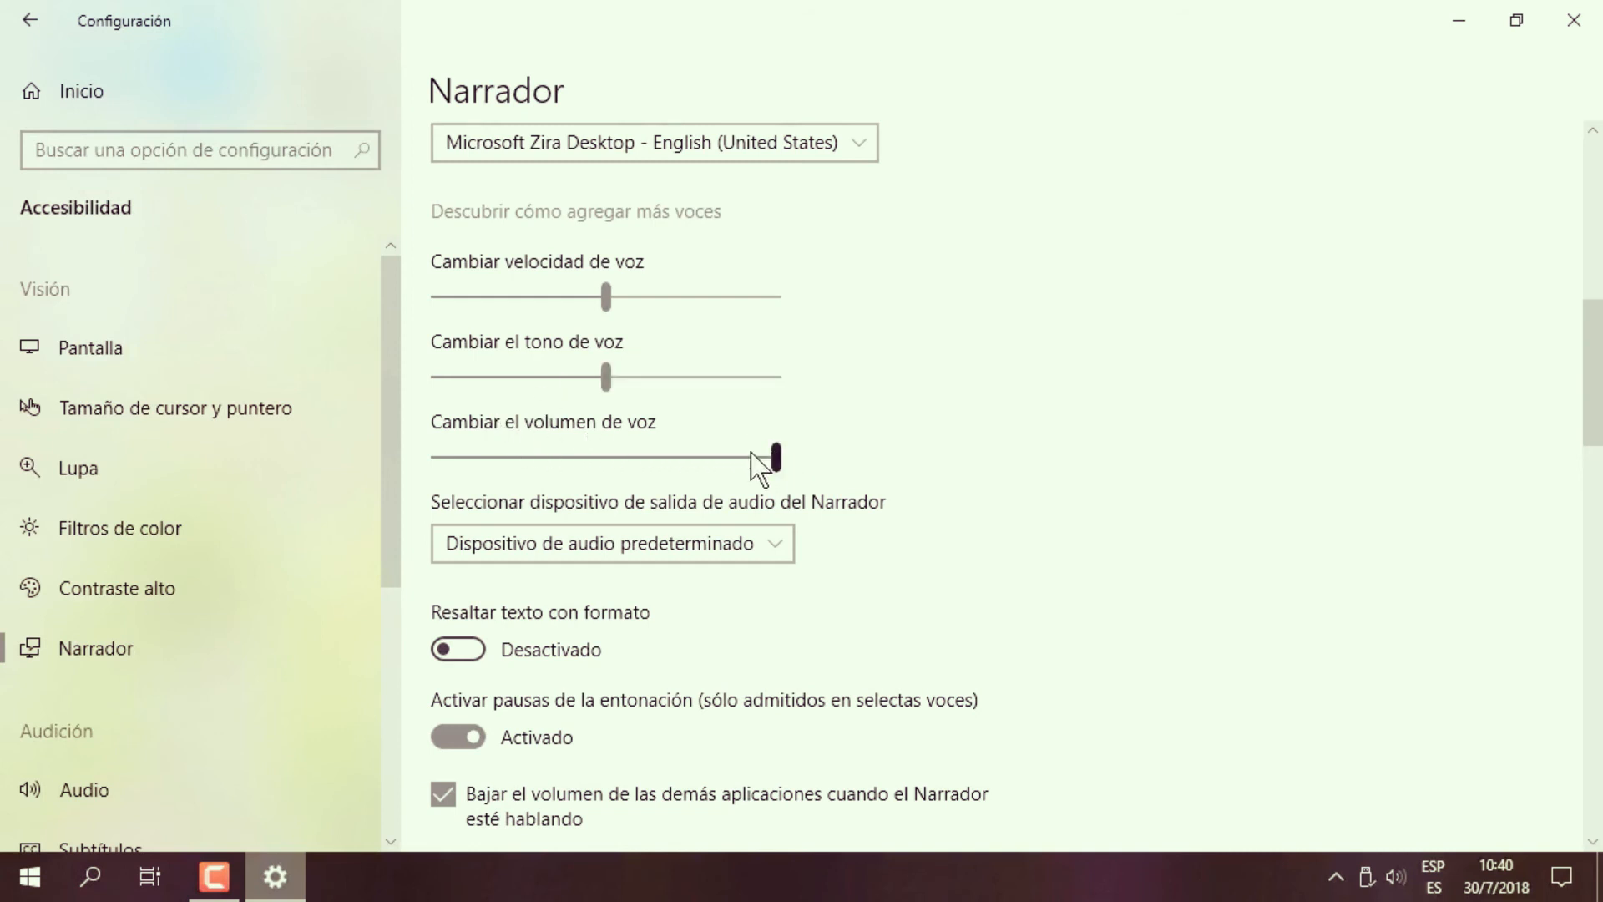
pyautogui.moveTo(777, 458)
pyautogui.mouseDown()
pyautogui.moveTo(608, 457)
pyautogui.moveTo(767, 459)
pyautogui.mouseUp()
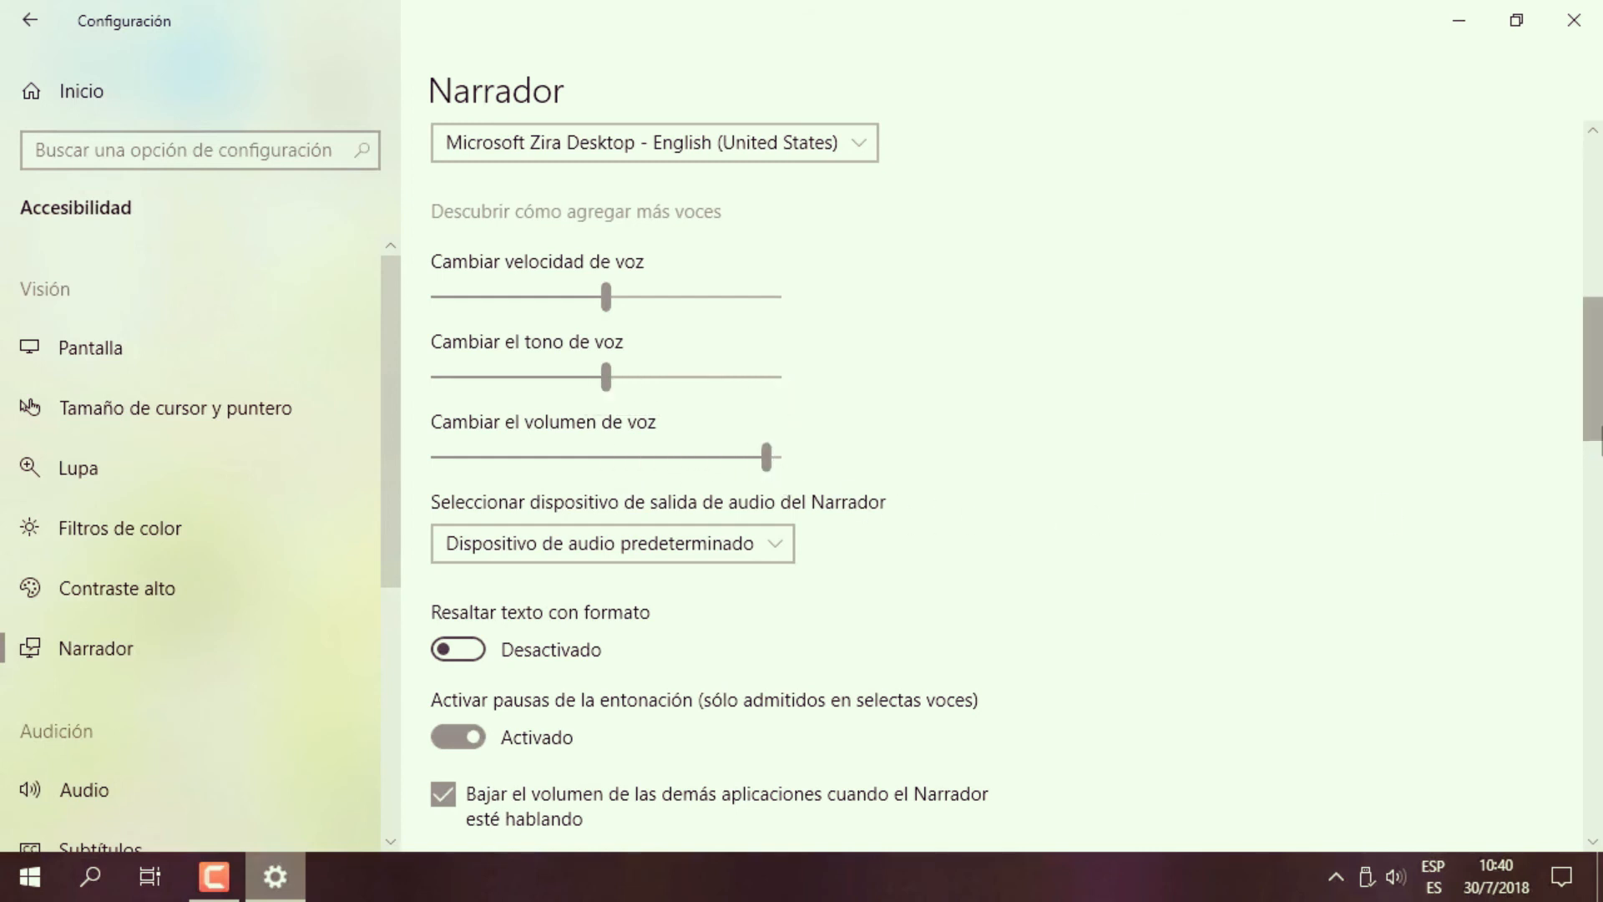
# Review the Narrador audio output devices and keep Dispositivo de audio predeterminado selected.
pyautogui.scroll(-3, 1599, 428)
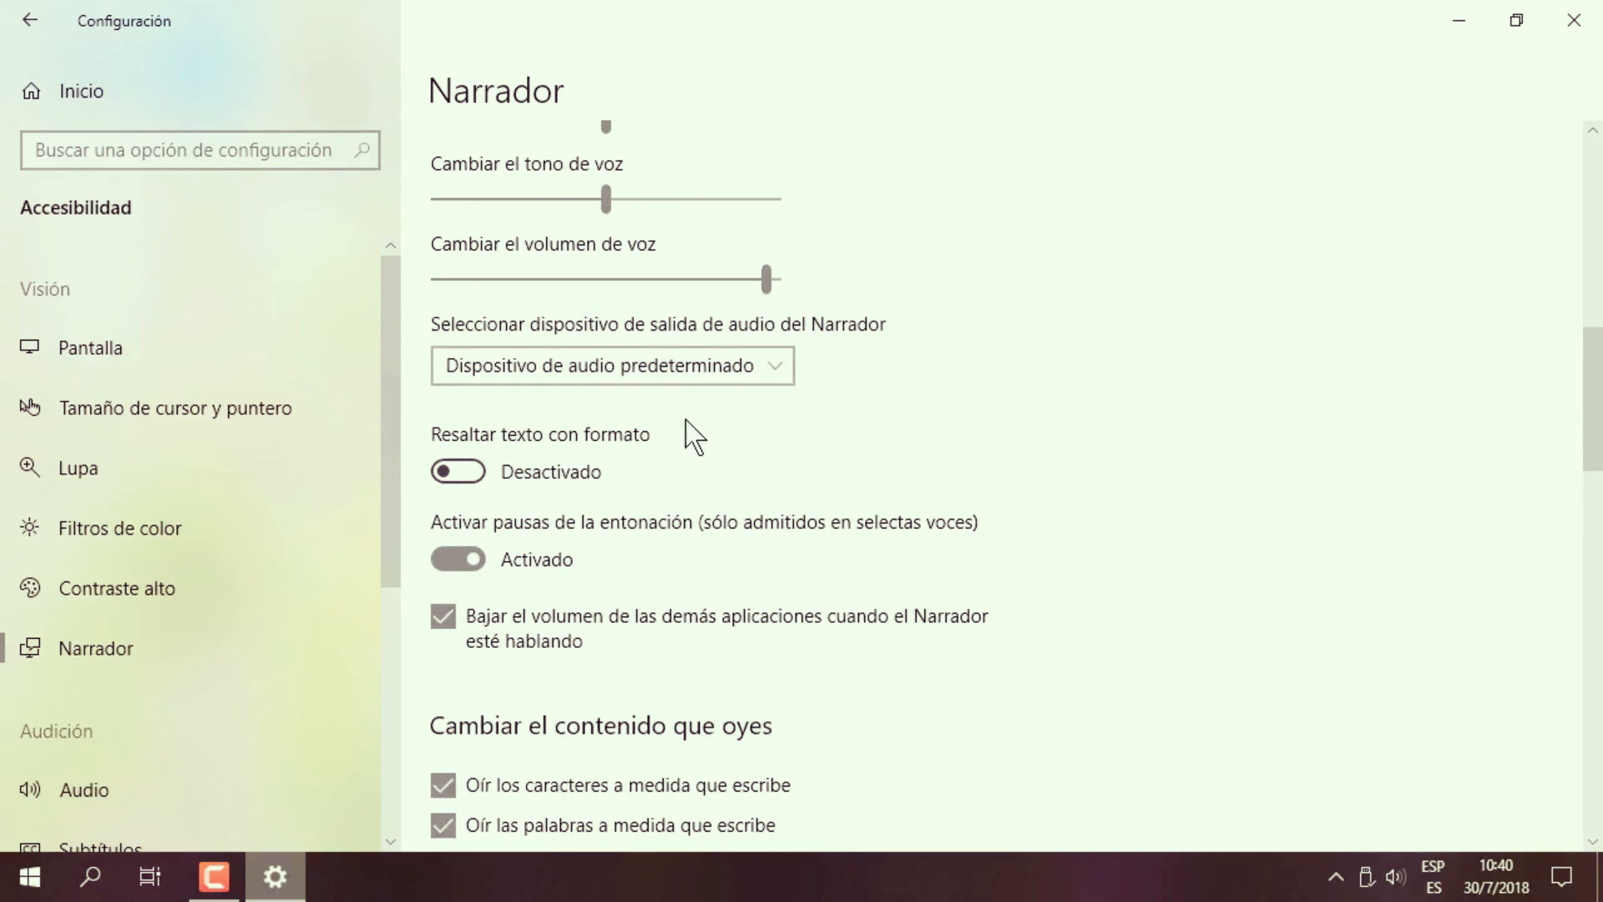
pyautogui.click(724, 383)
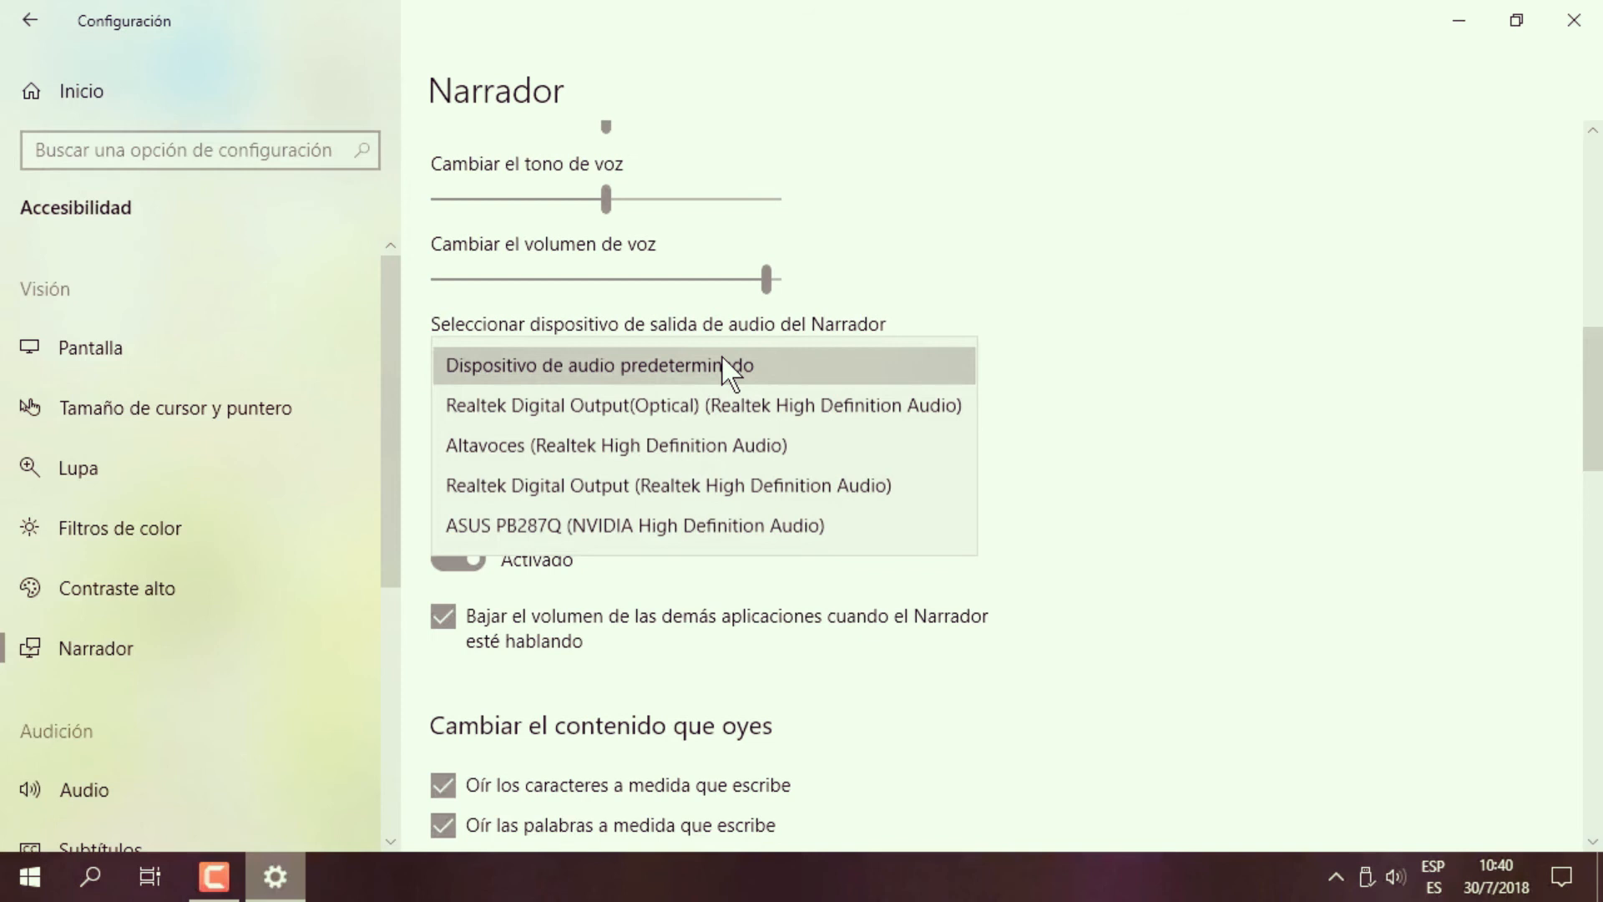
pyautogui.click(672, 380)
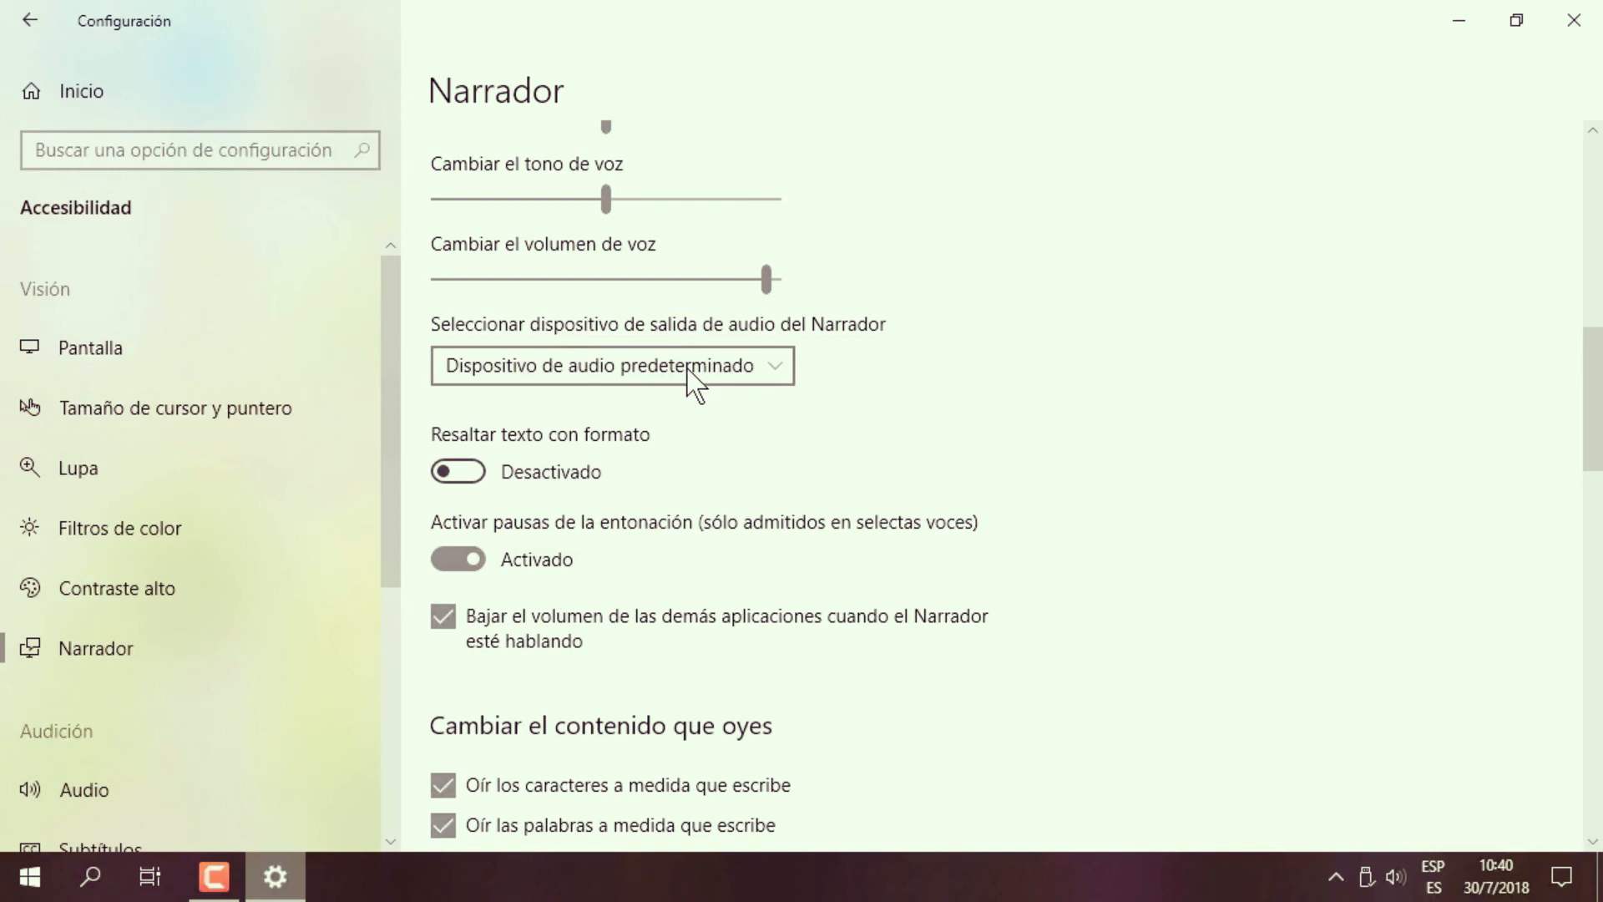
# Try to find the sound device settings by searching Windows for "sonido" and "audio".
pyautogui.click(30, 876)
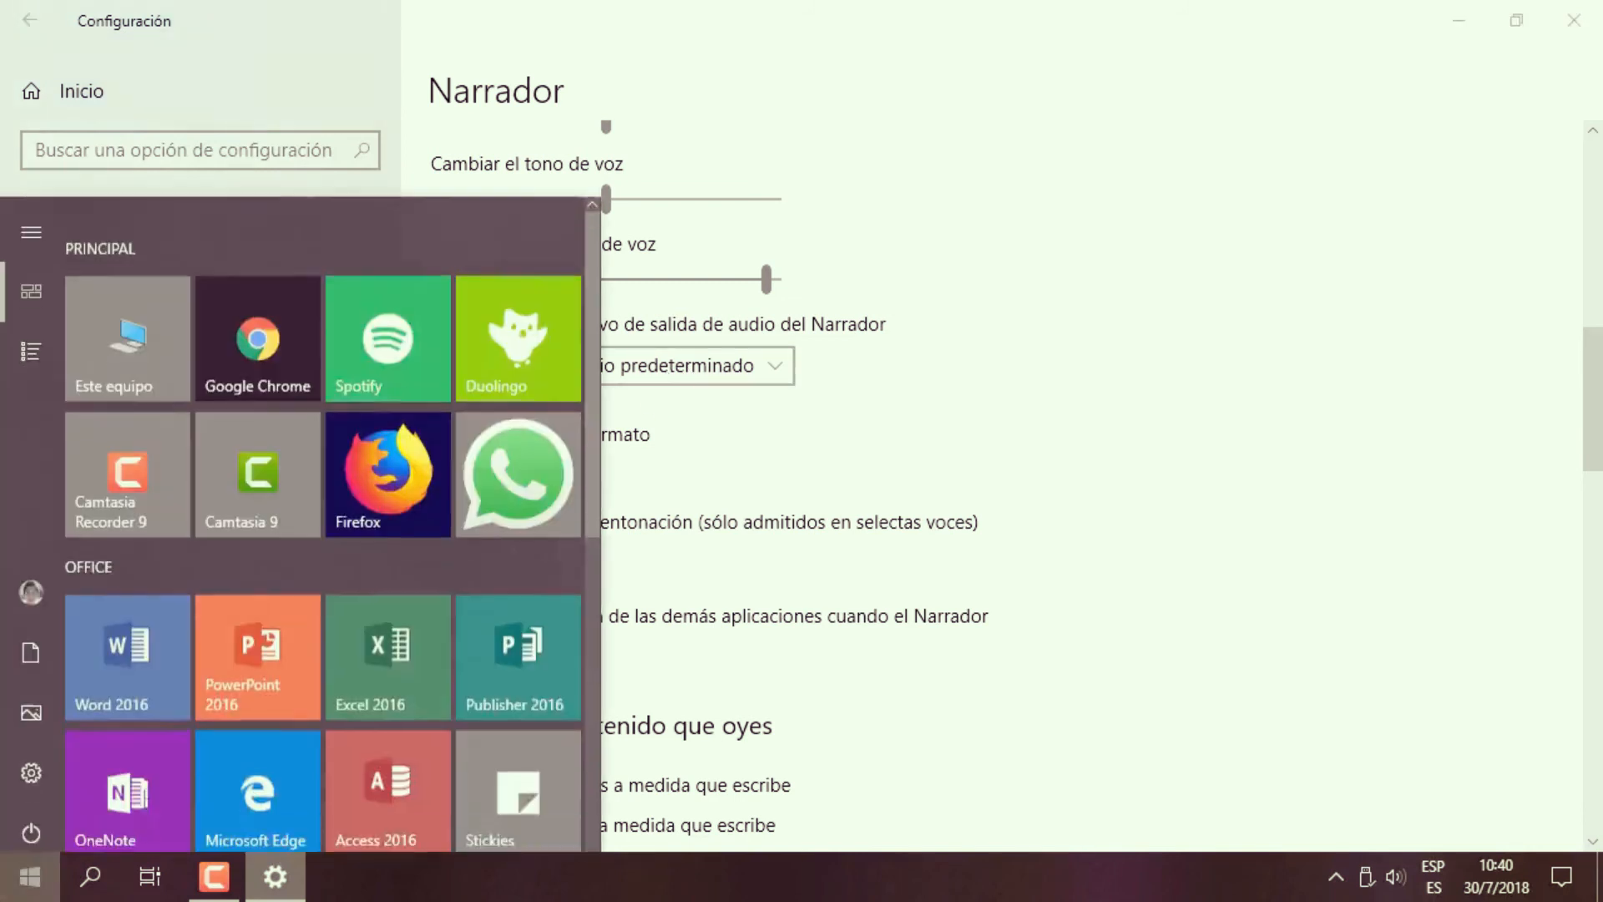
pyautogui.write('sonido')
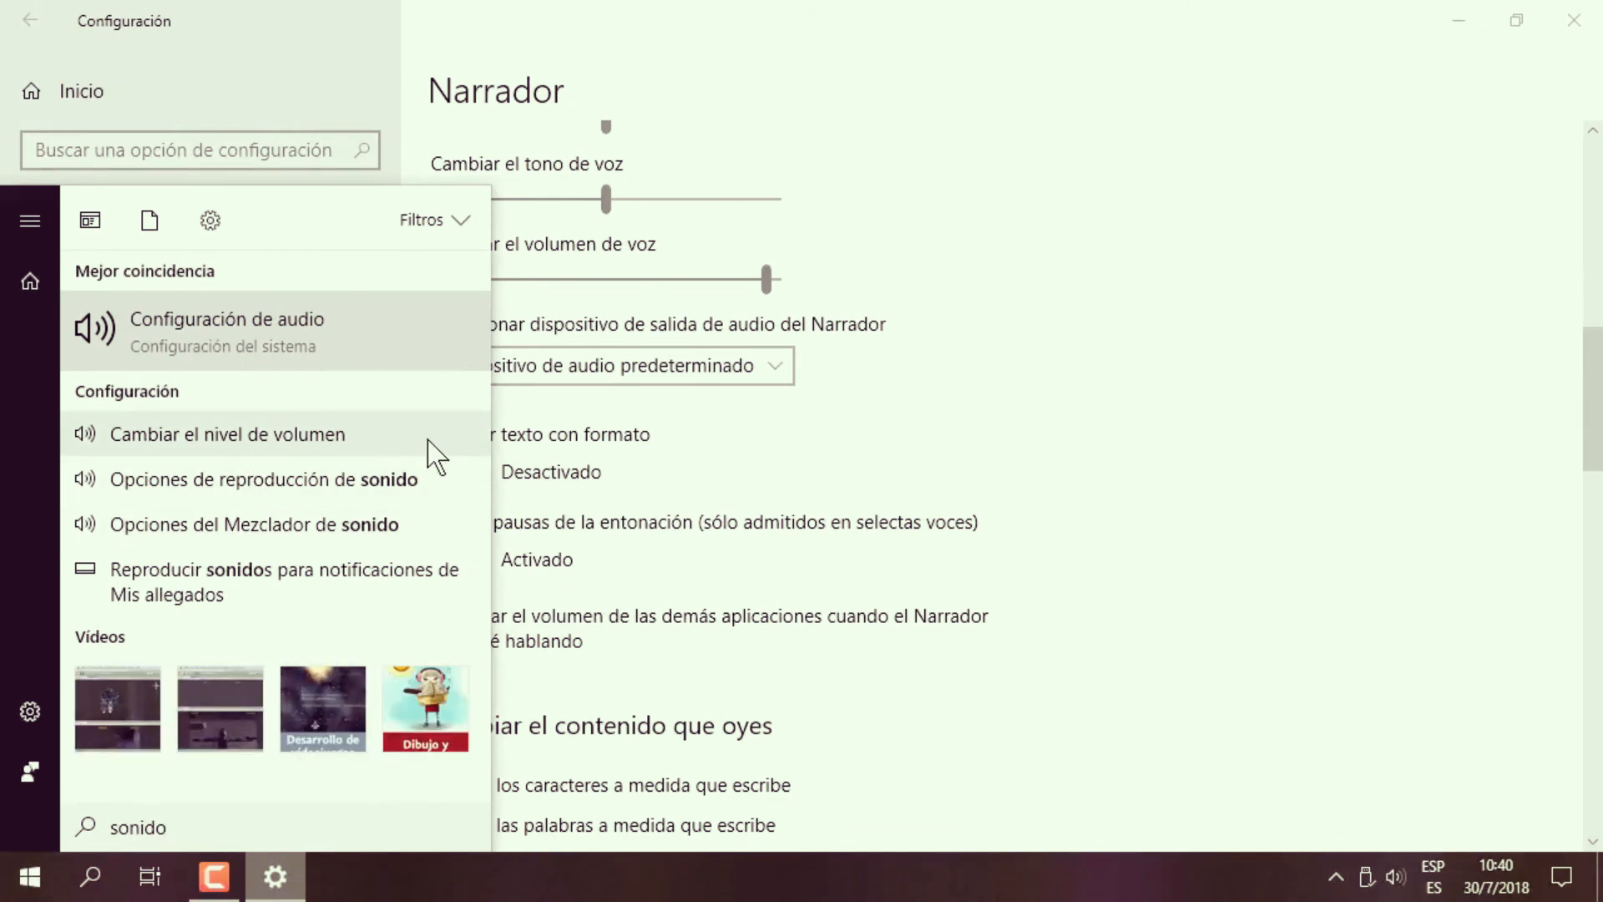
pyautogui.press('BackSpace')
pyautogui.press('BackSpace')
pyautogui.press('BackSpace')
pyautogui.press('BackSpace')
pyautogui.press('BackSpace')
pyautogui.press('BackSpace')
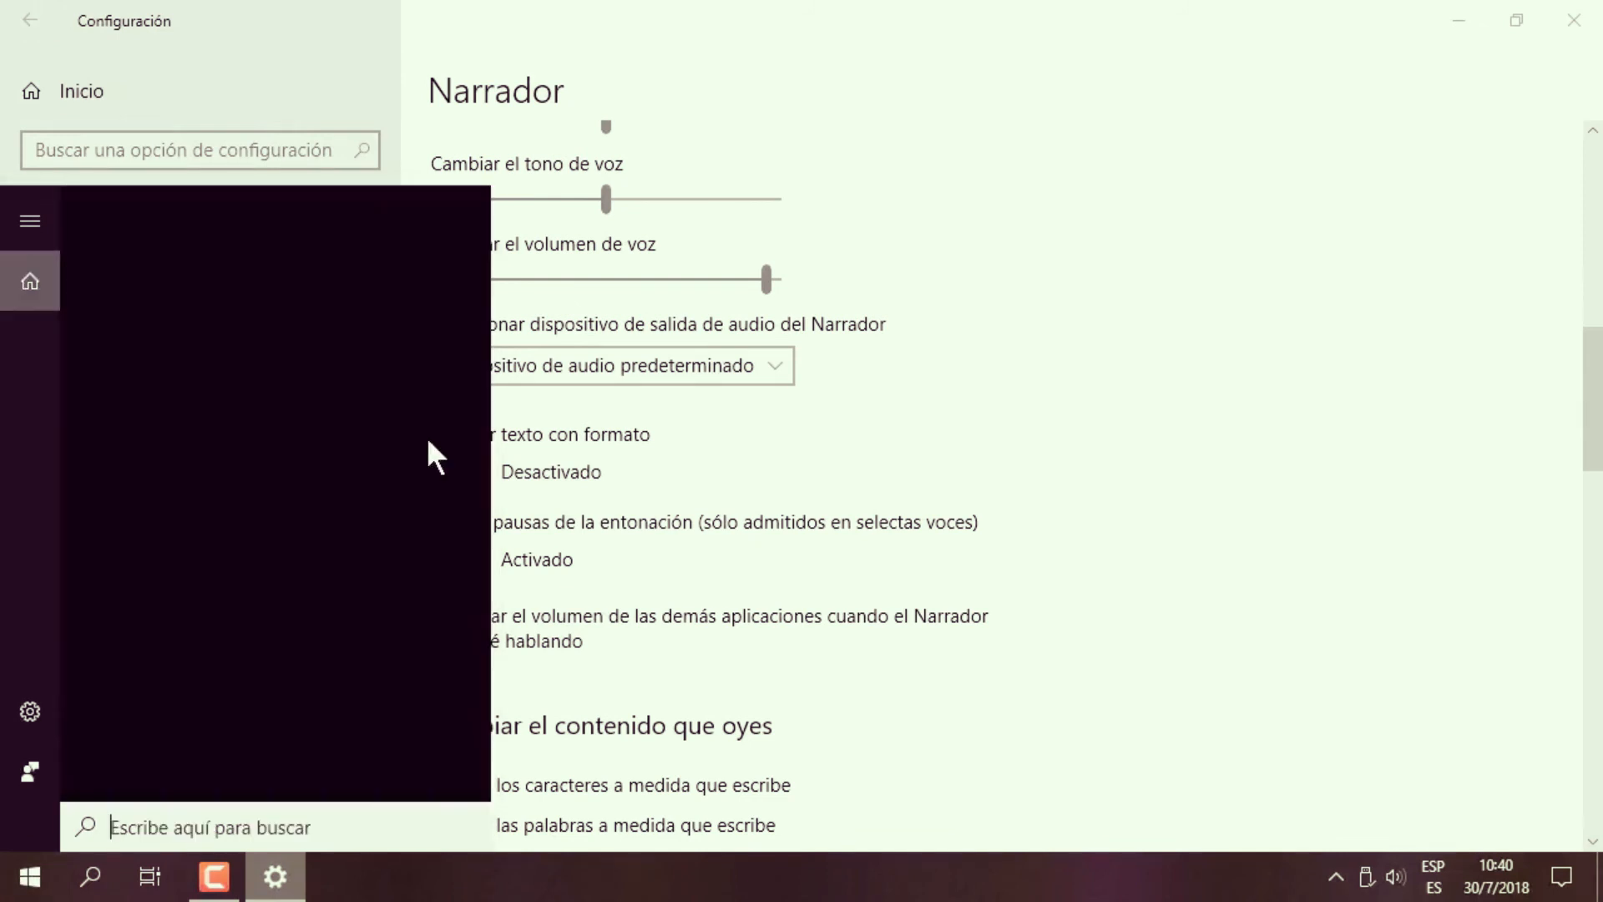
pyautogui.write('audio')
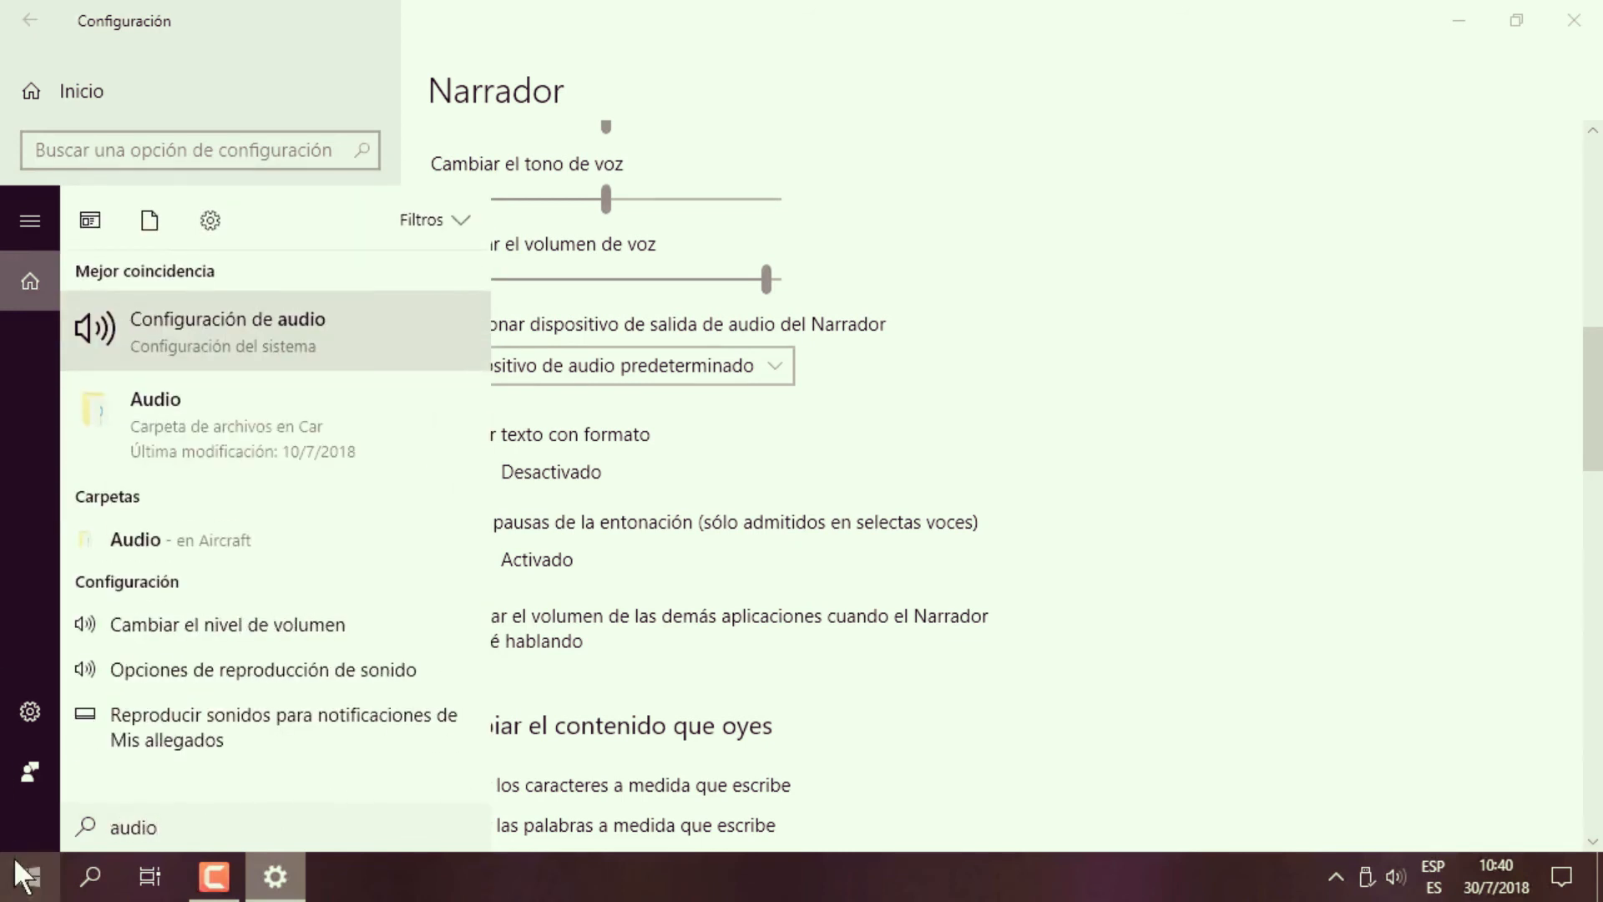
pyautogui.press('BackSpace')
pyautogui.press('BackSpace')
pyautogui.press('BackSpace')
pyautogui.press('BackSpace')
pyautogui.press('BackSpace')
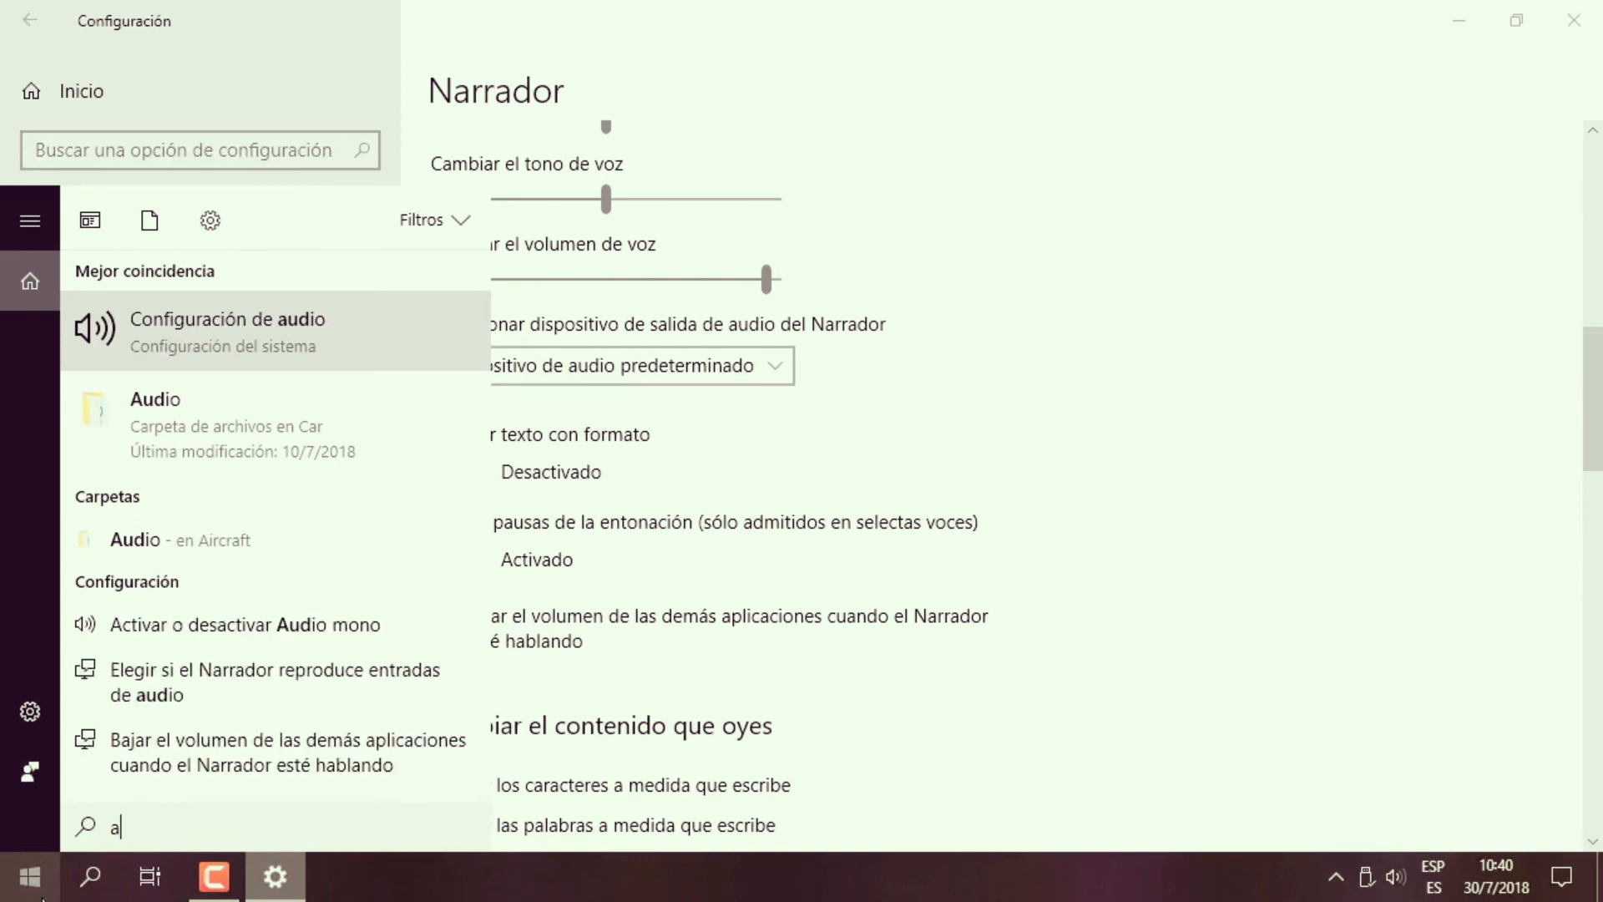
# Open the Sonido settings under Hardware y sonido in the Control Panel and examine the list of playback devices.
pyautogui.write('panel')
pyautogui.press('Return')
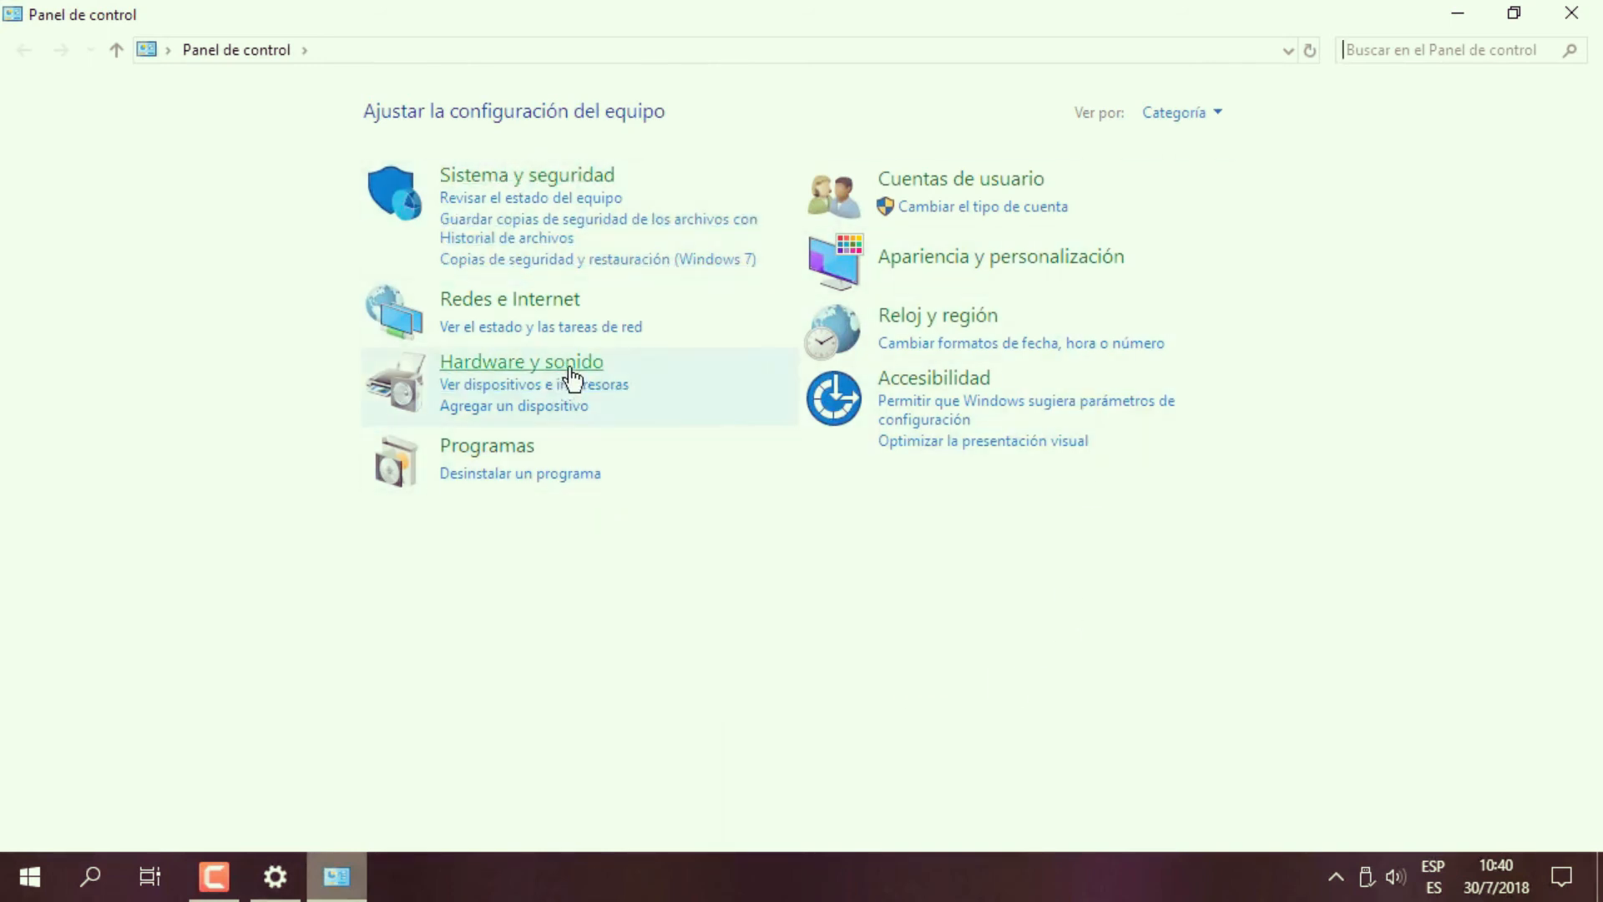
pyautogui.click(527, 362)
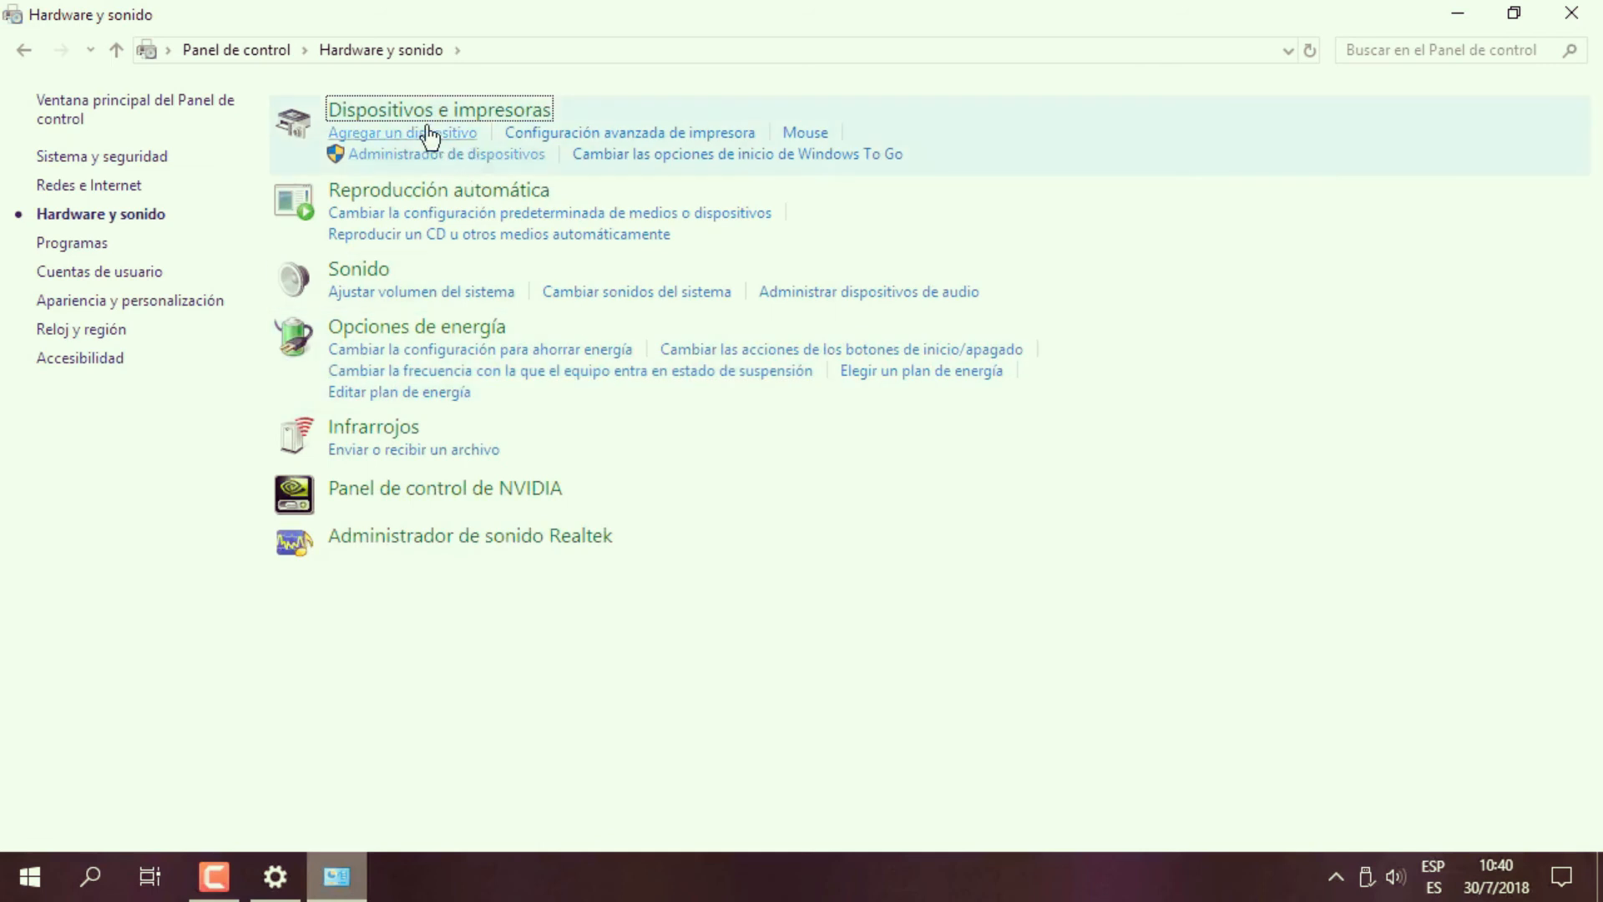
pyautogui.click(368, 273)
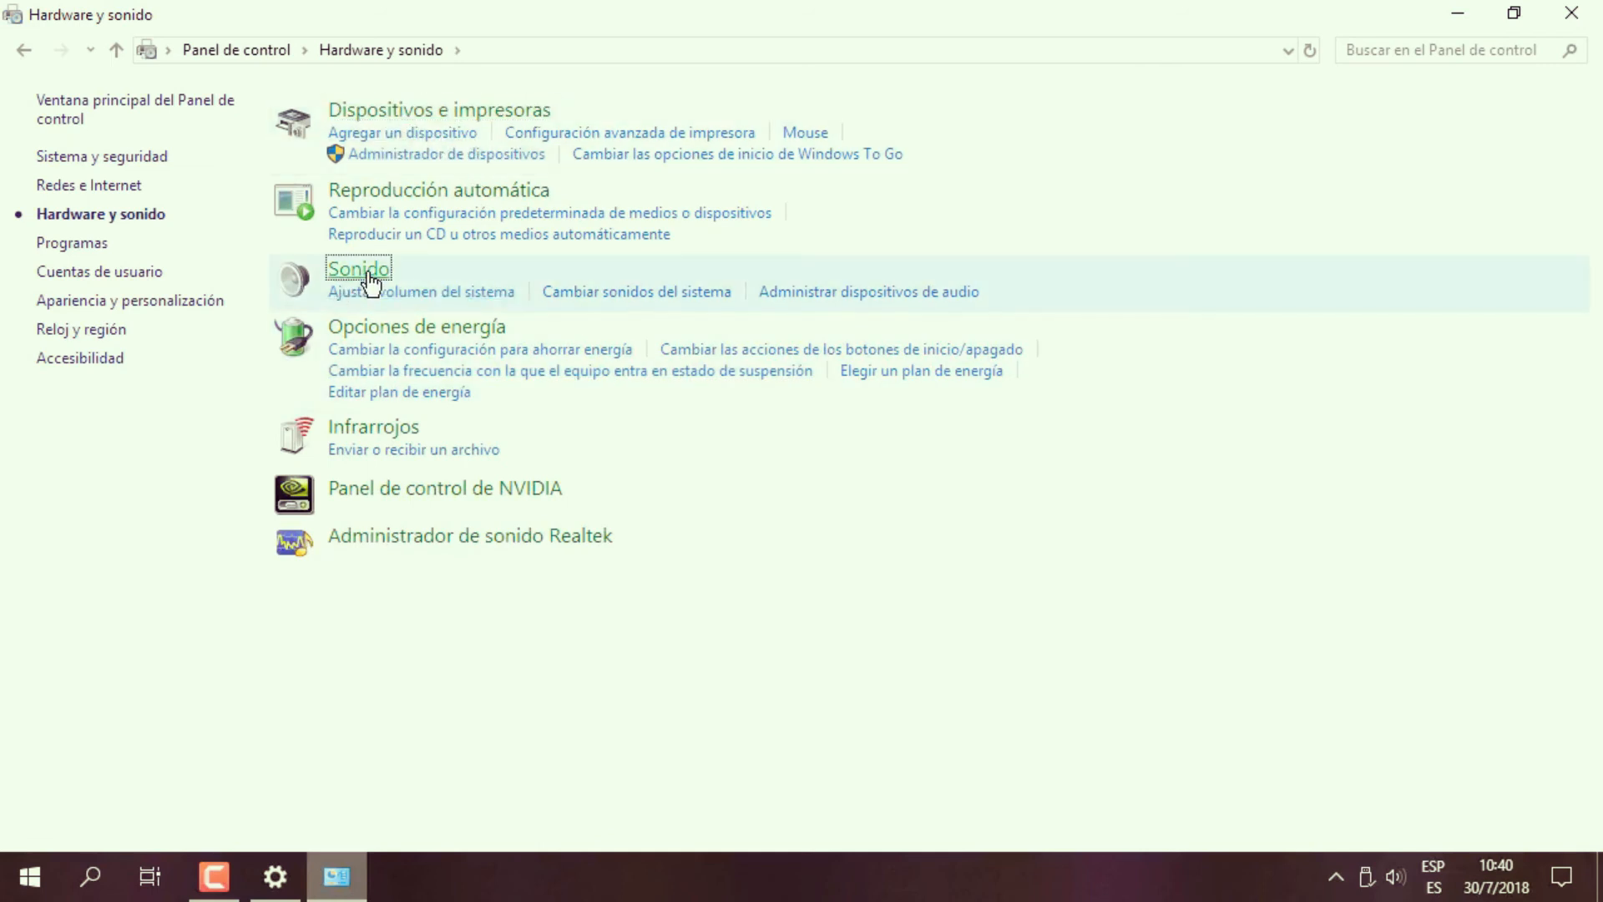
pyautogui.moveTo(463, 134); pyautogui.dragTo(779, 127)
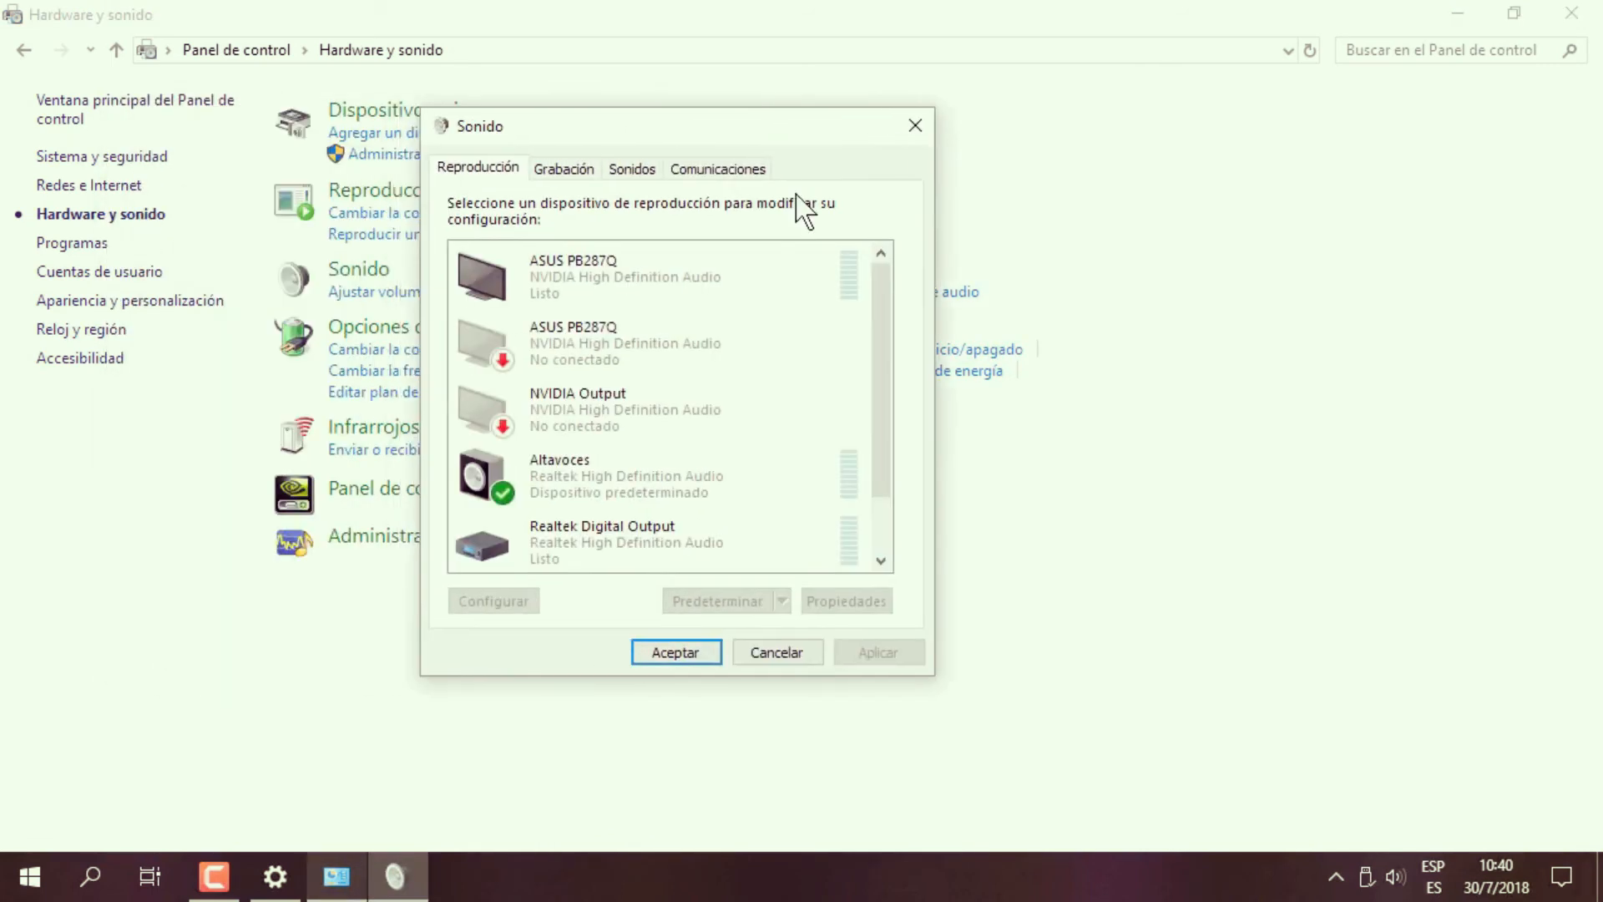
pyautogui.moveTo(882, 326); pyautogui.dragTo(885, 394)
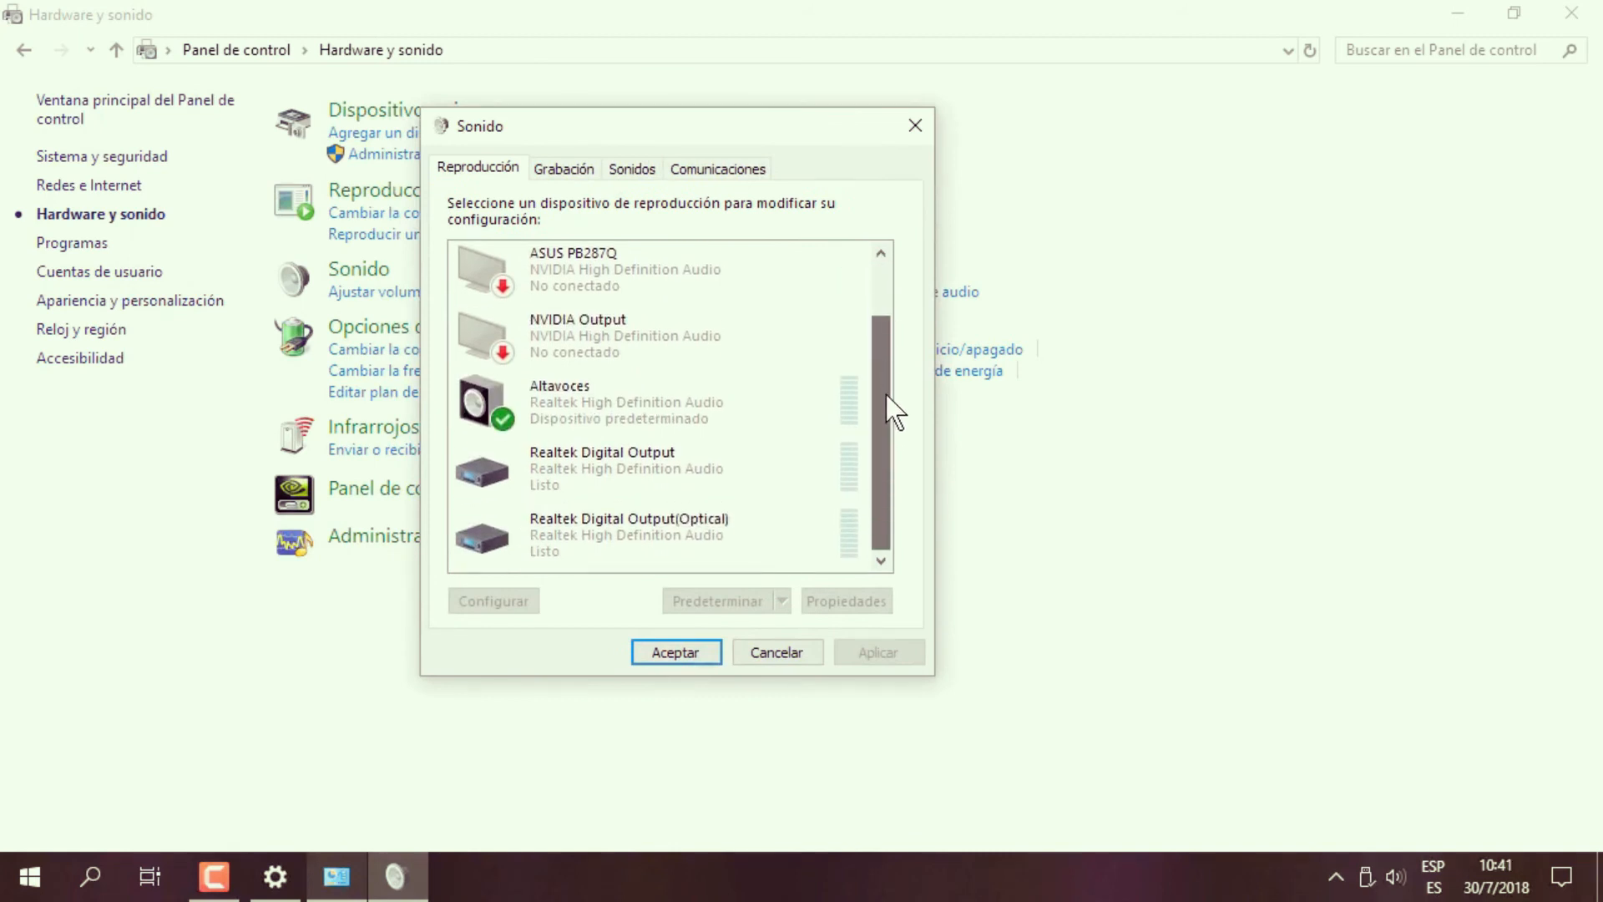
# Examine the Altavoces and ASUS PB287Q playback devices, cancel the Sonido dialog and close the Control Panel window.
pyautogui.click(620, 398)
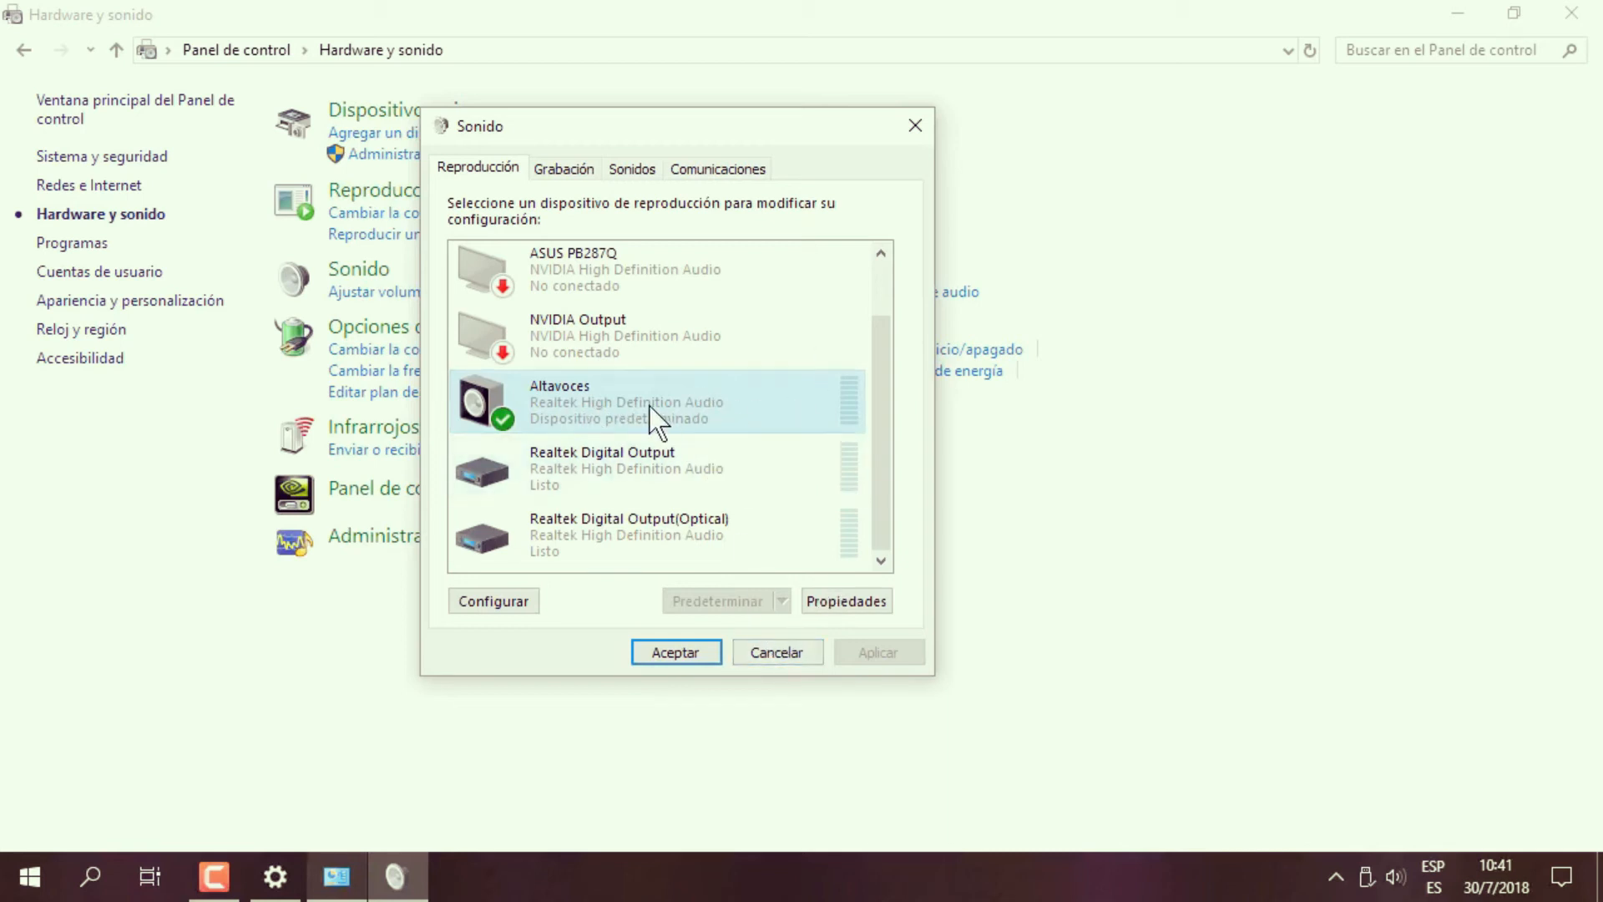
pyautogui.moveTo(879, 398); pyautogui.dragTo(878, 330)
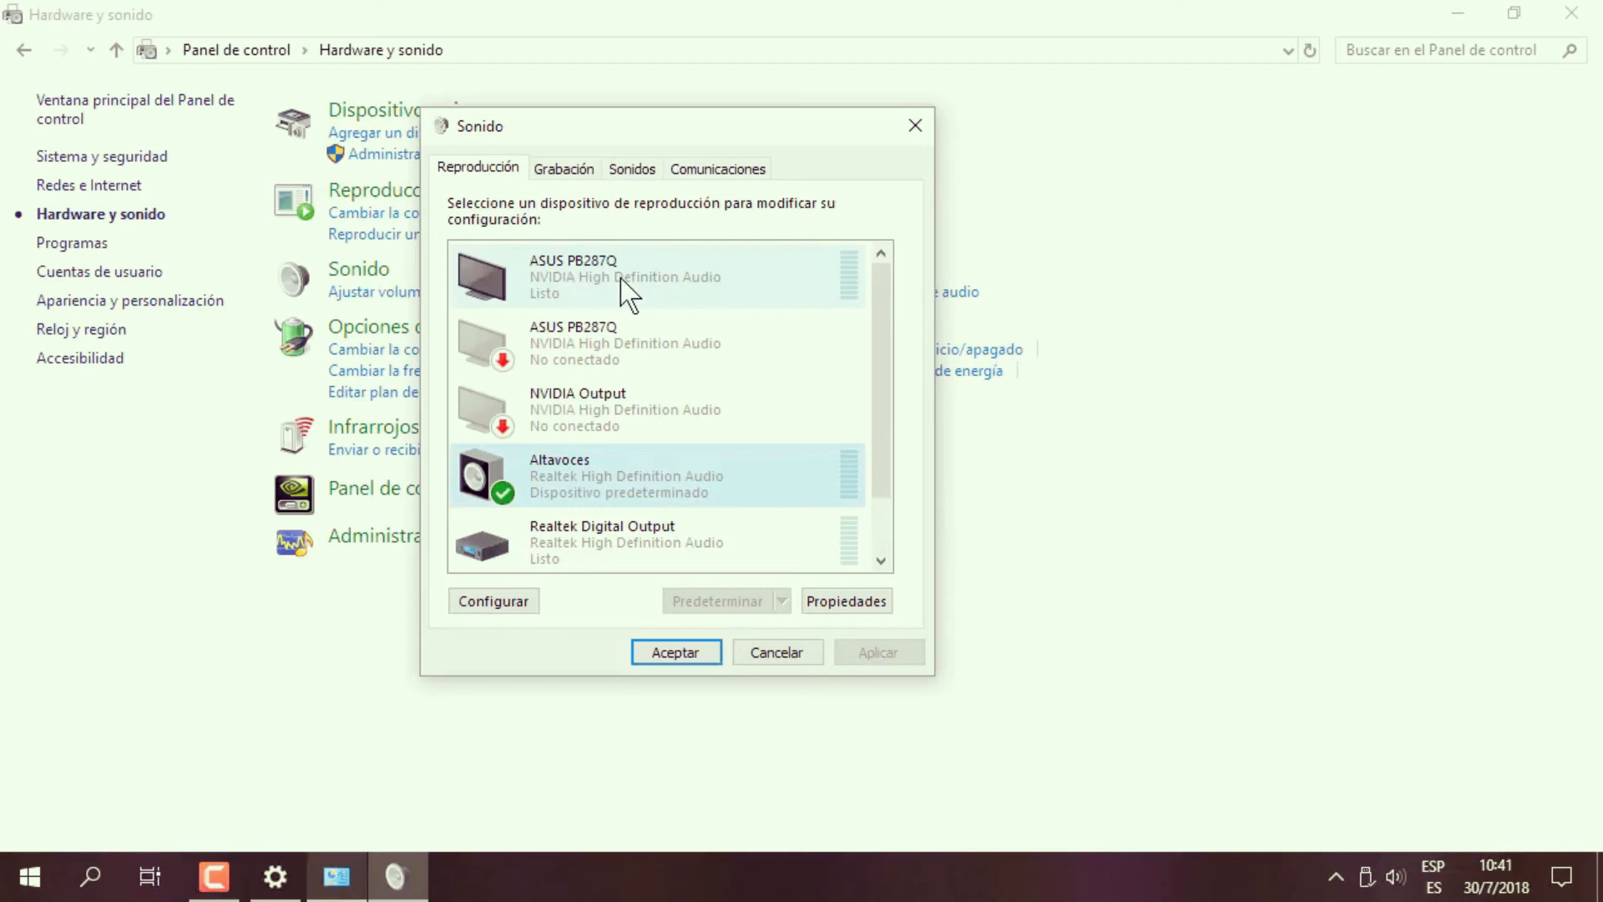
pyautogui.click(777, 653)
pyautogui.click(1572, 13)
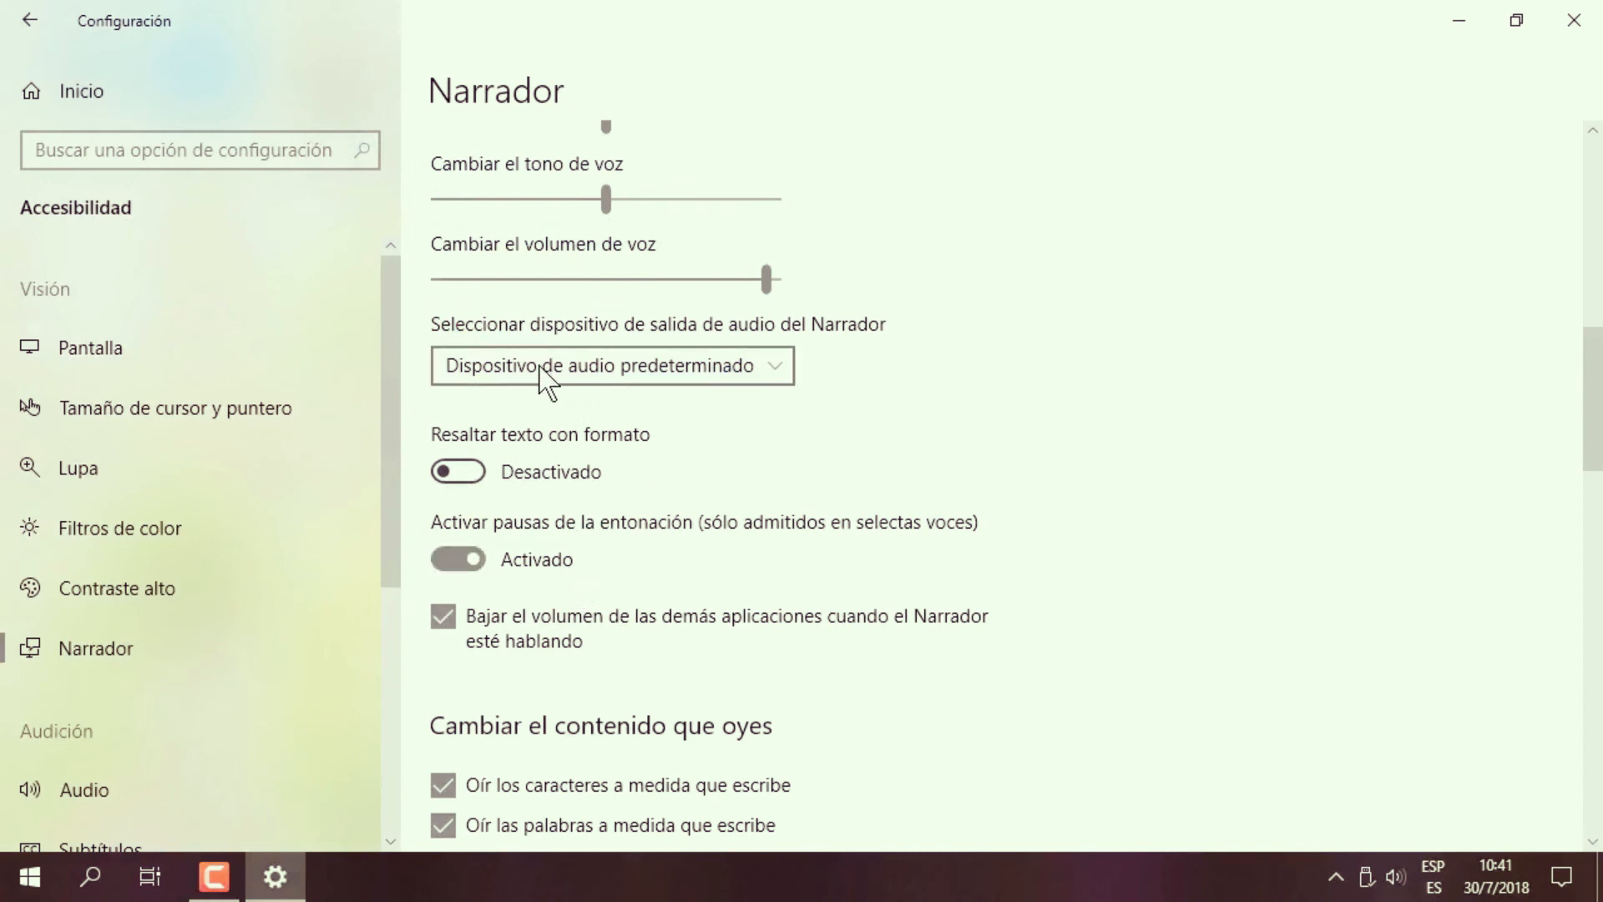
# Review the Narrador audio output device choices again without changing the selection and examine the formatted-text and intonation options below.
pyautogui.click(788, 364)
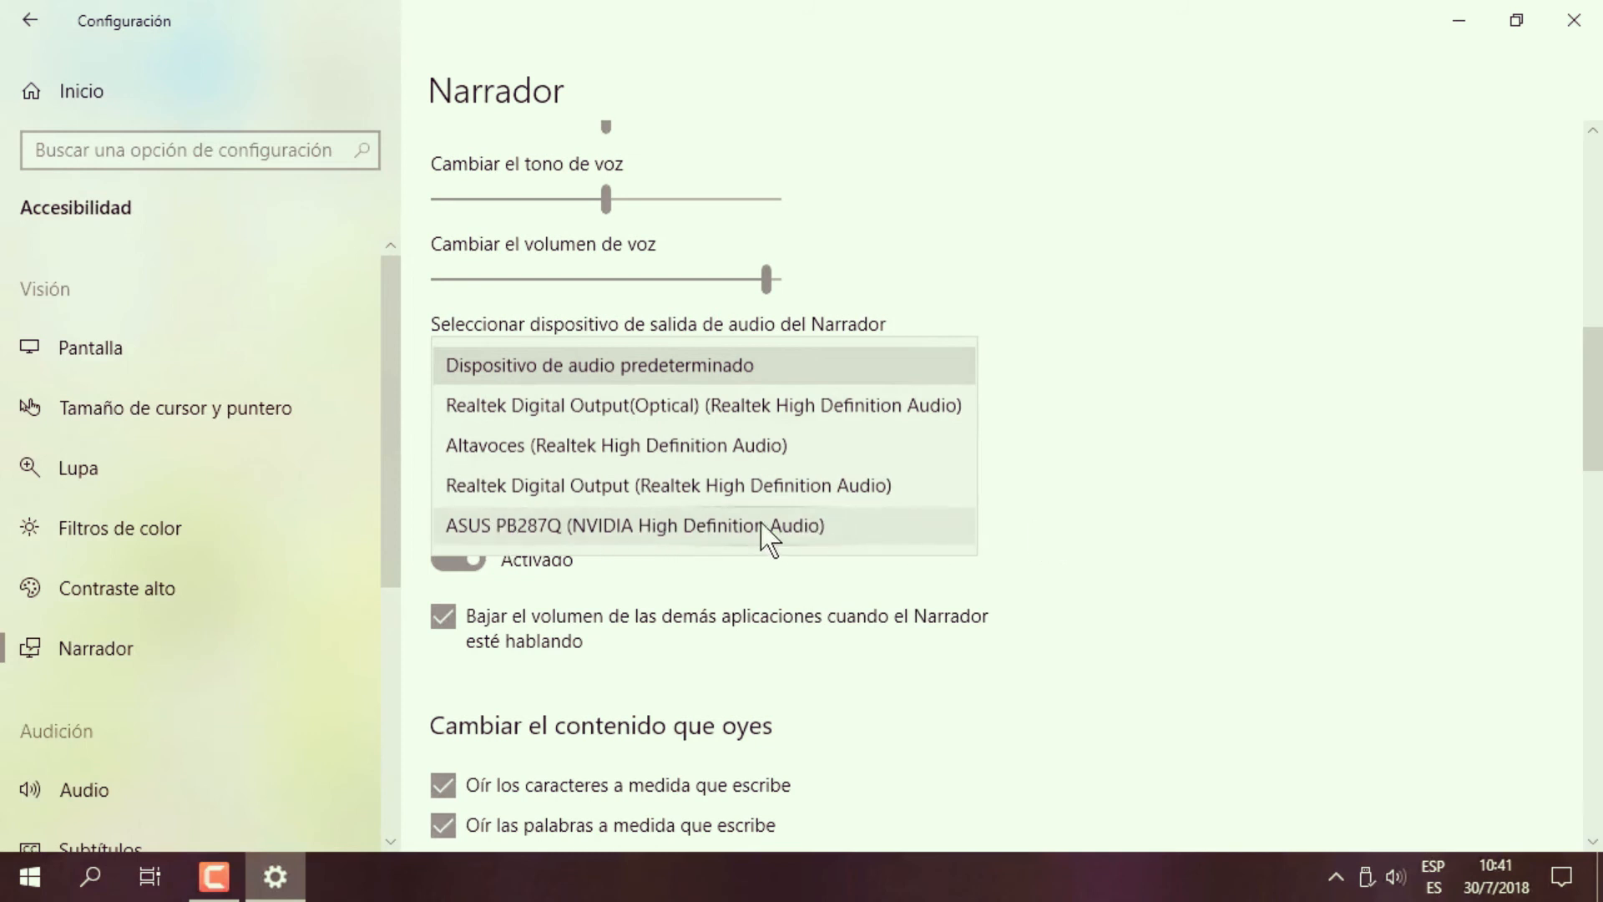
pyautogui.click(1152, 443)
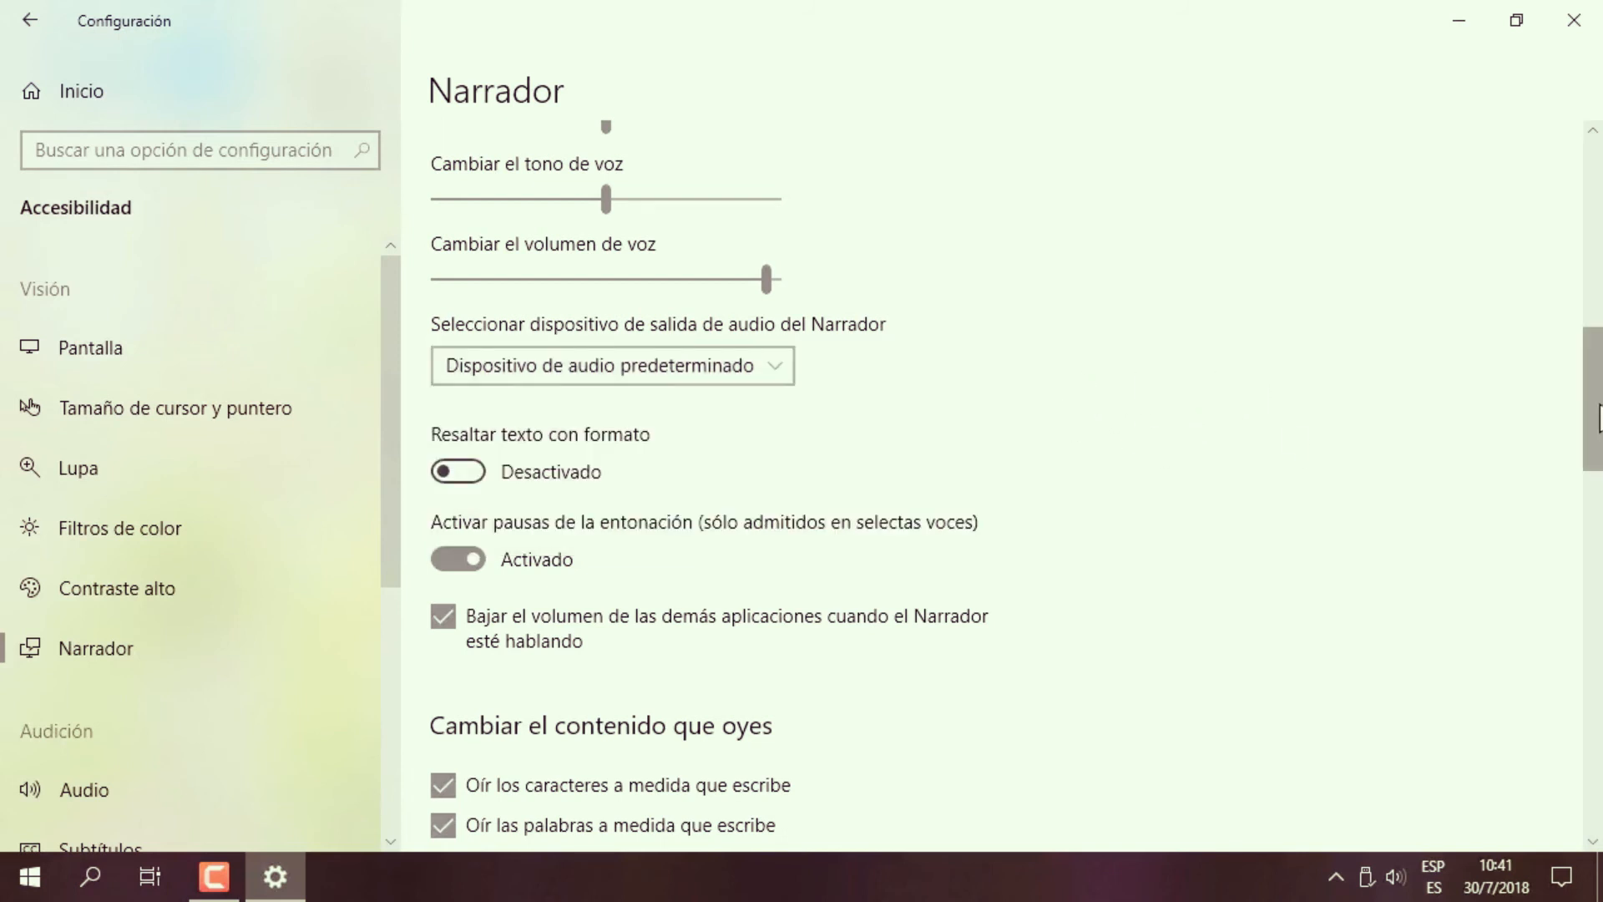
pyautogui.scroll(-2, 1595, 418)
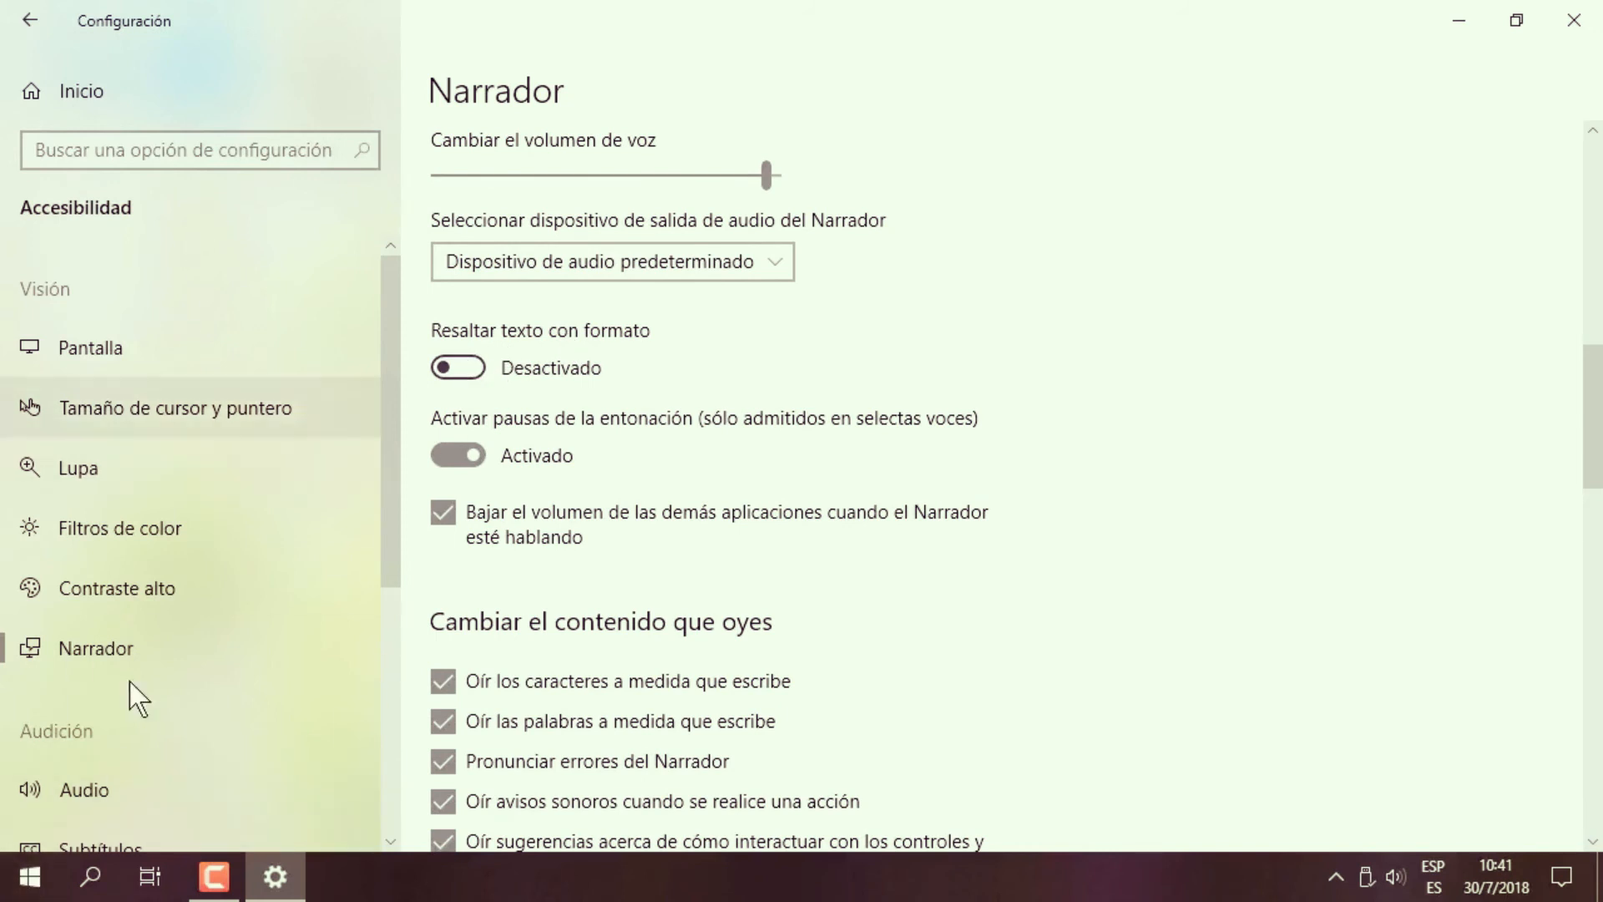
# Open Word, create a blank document and enter the text "HOLA A TODOS".
pyautogui.click(29, 876)
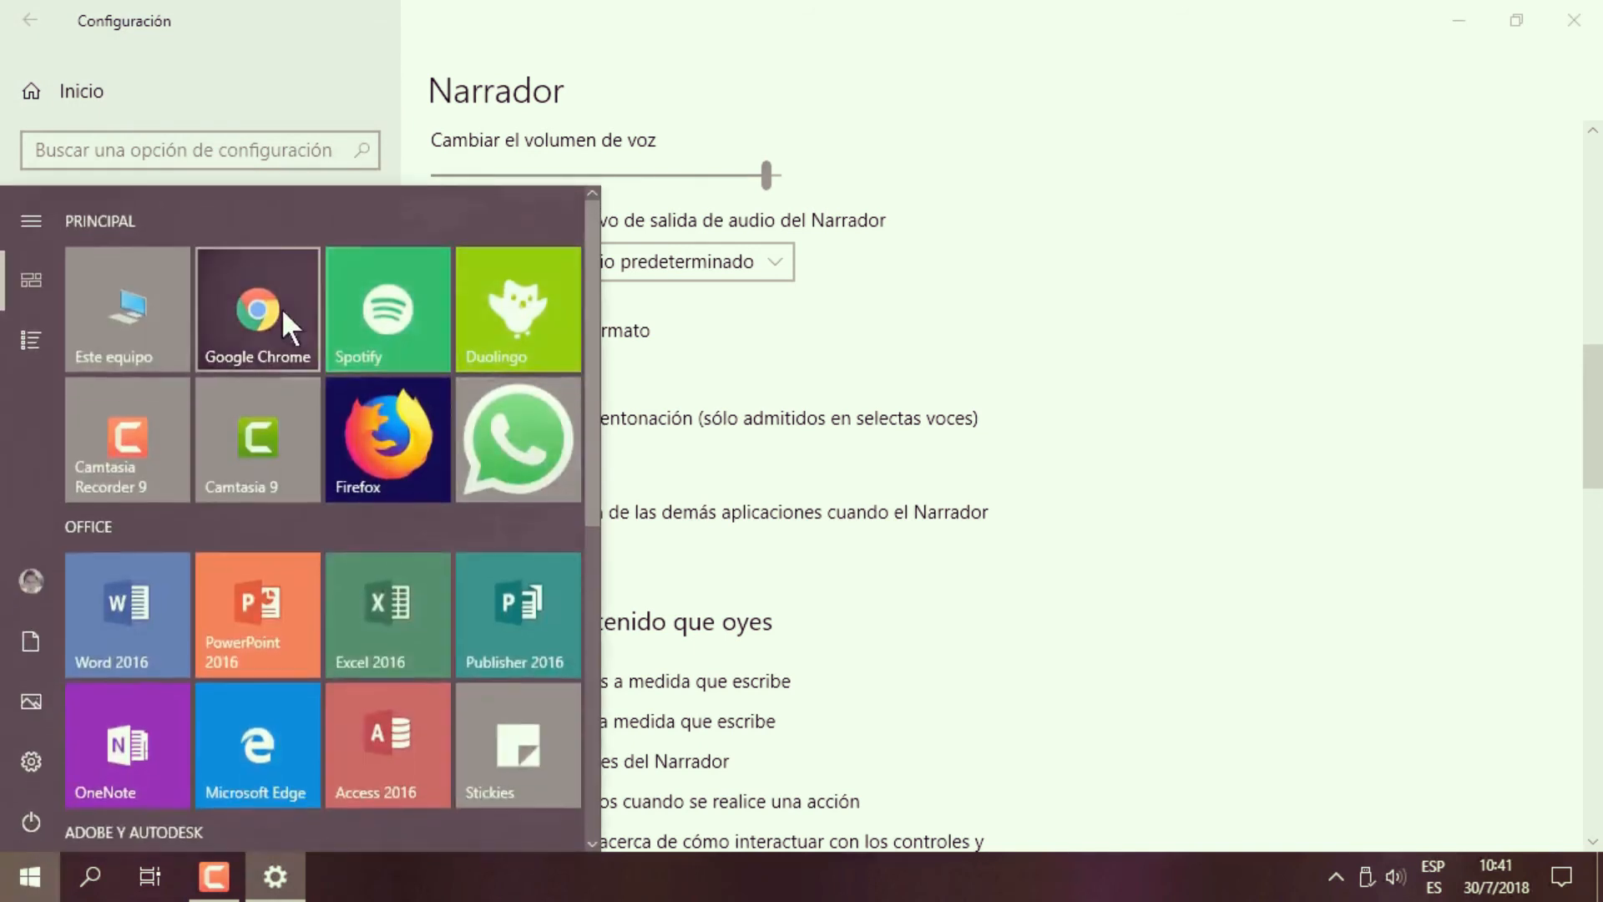
pyautogui.click(113, 598)
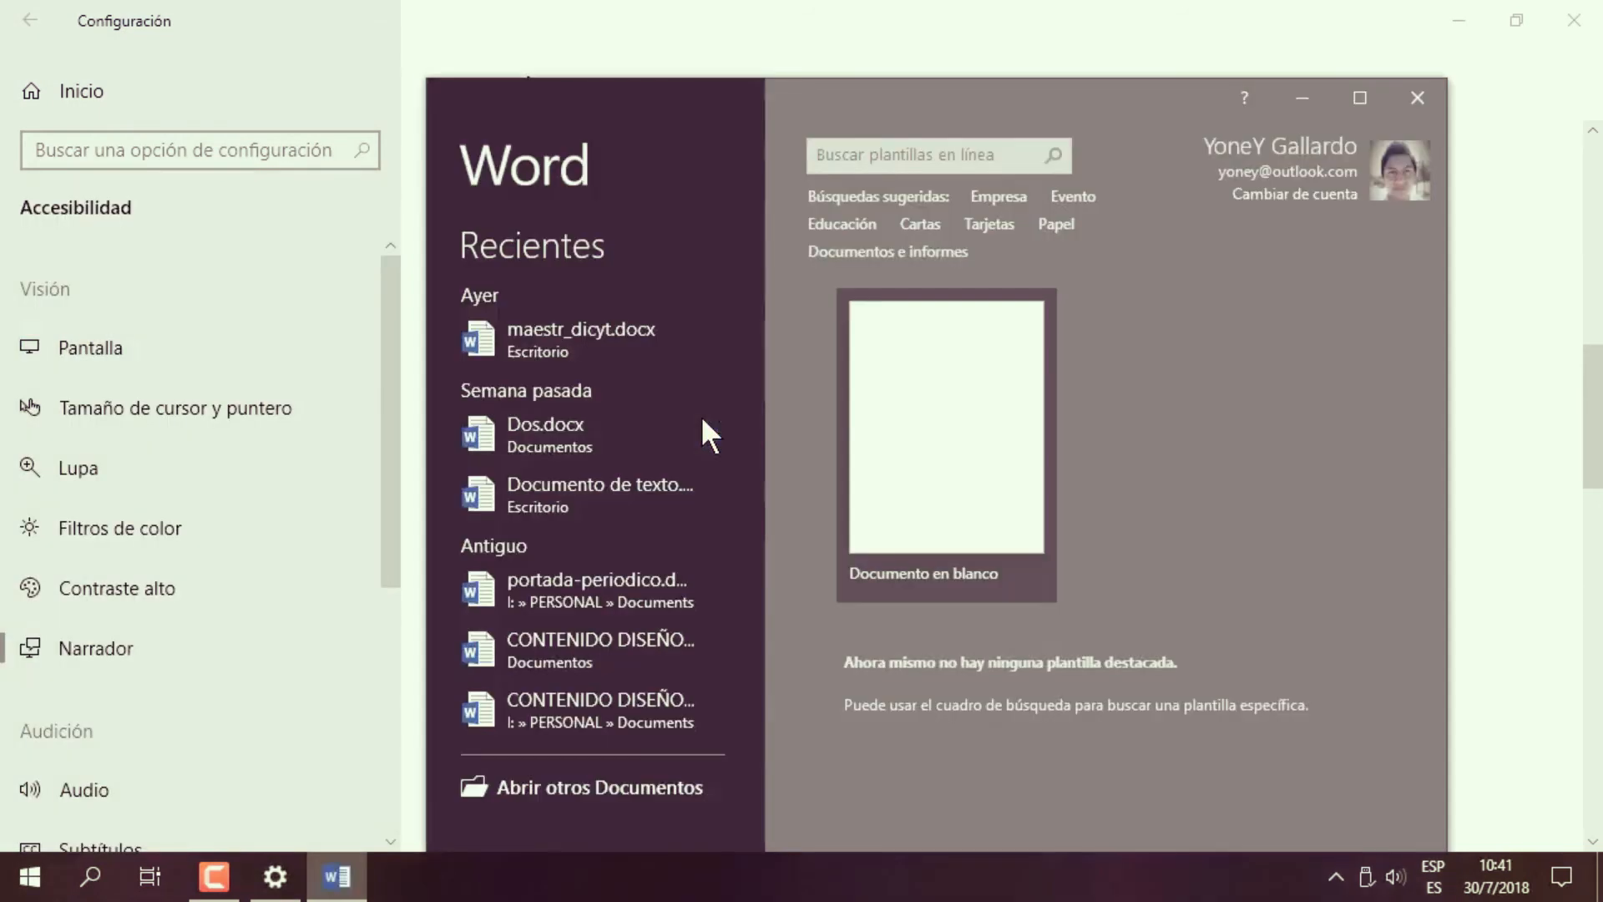
pyautogui.click(866, 432)
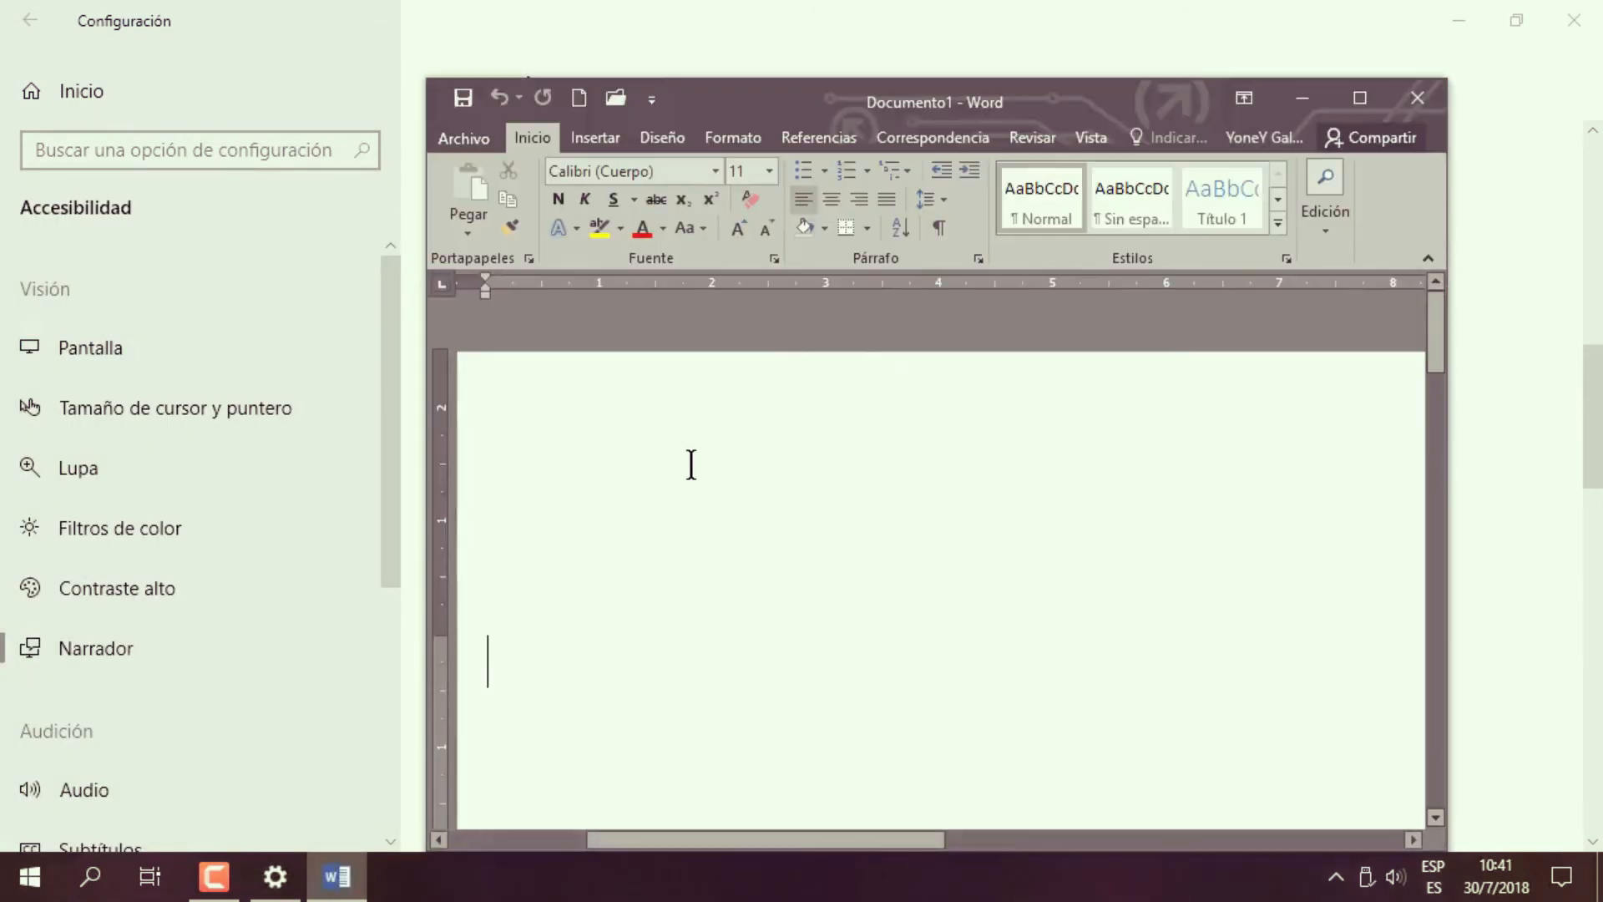
pyautogui.write('HOLA A TODOS')
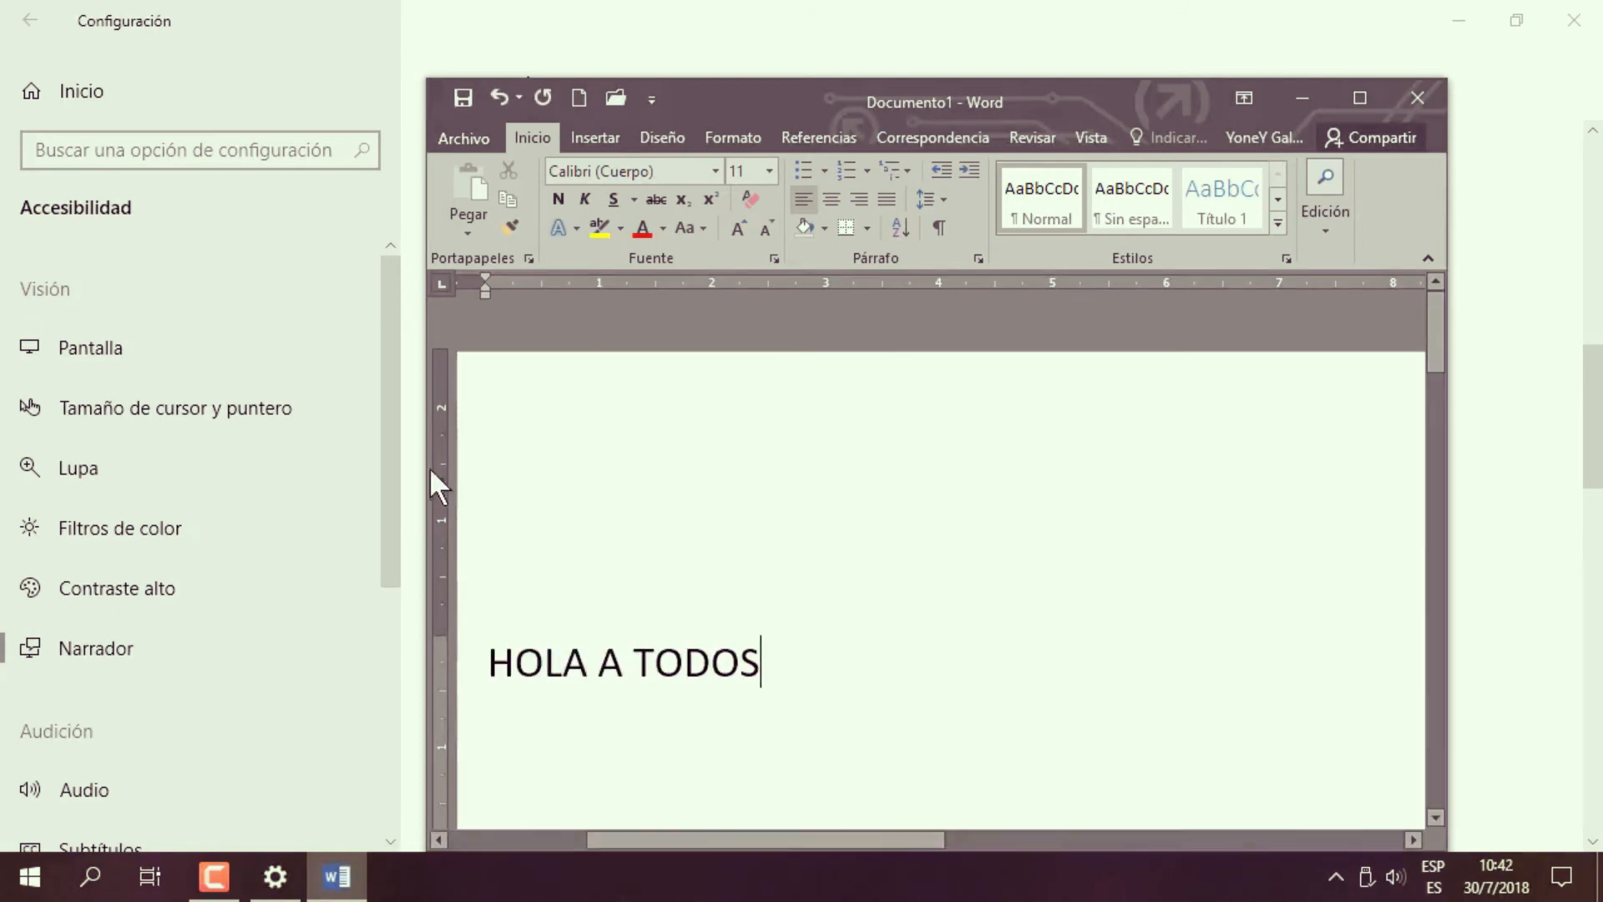
# Format the word TODOS as bold and italic, then return to the Narrador settings.
pyautogui.doubleClick(744, 665)
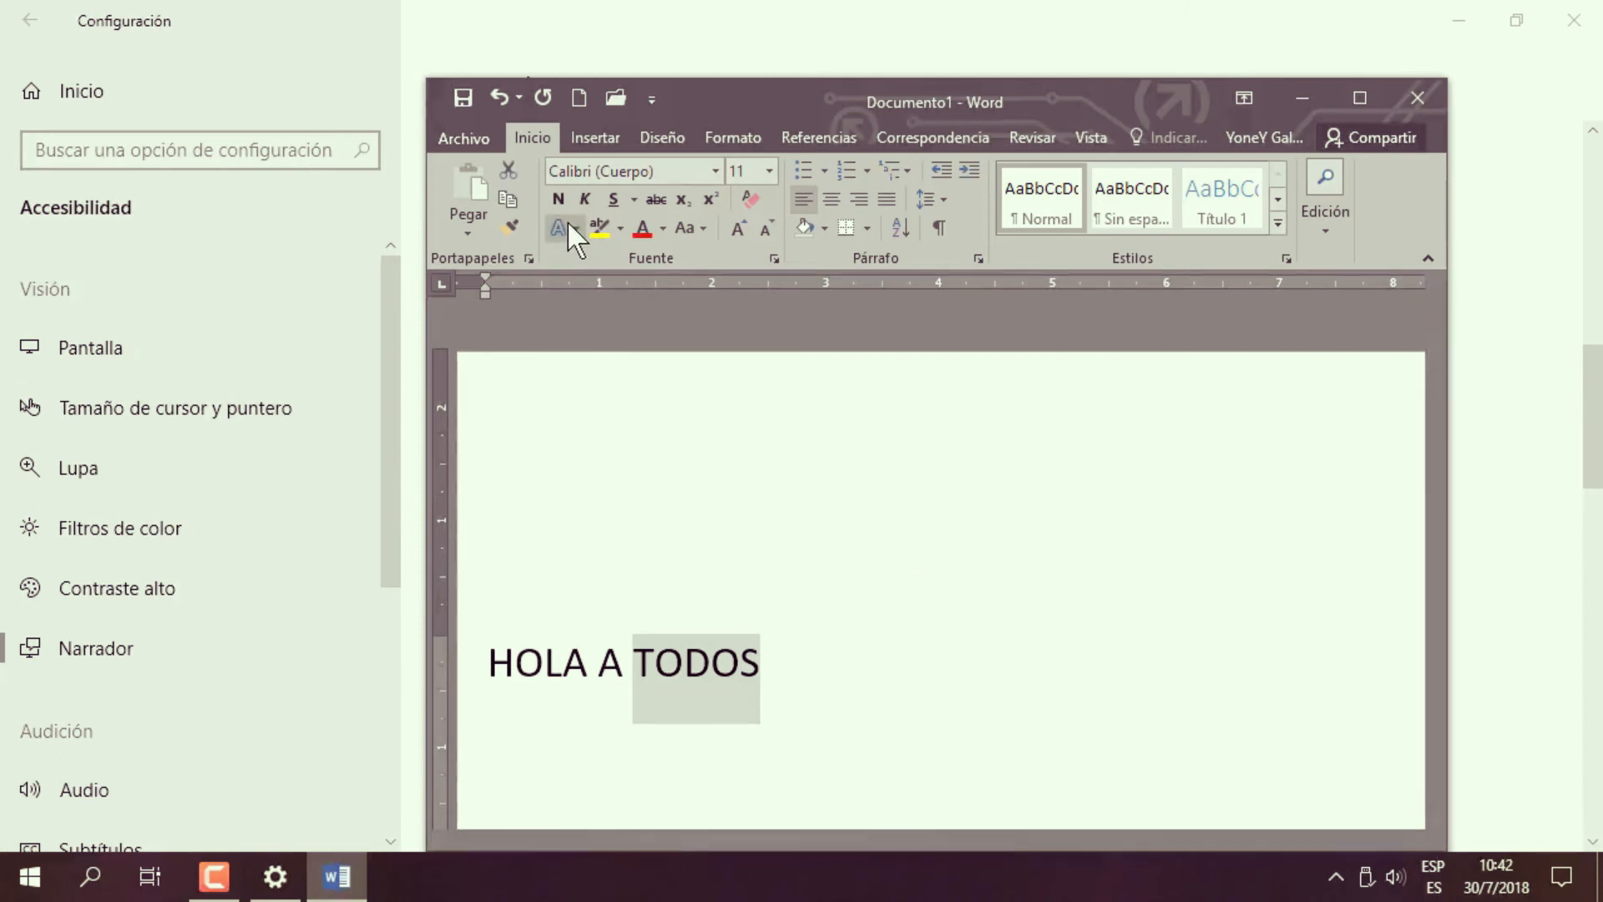
pyautogui.click(558, 199)
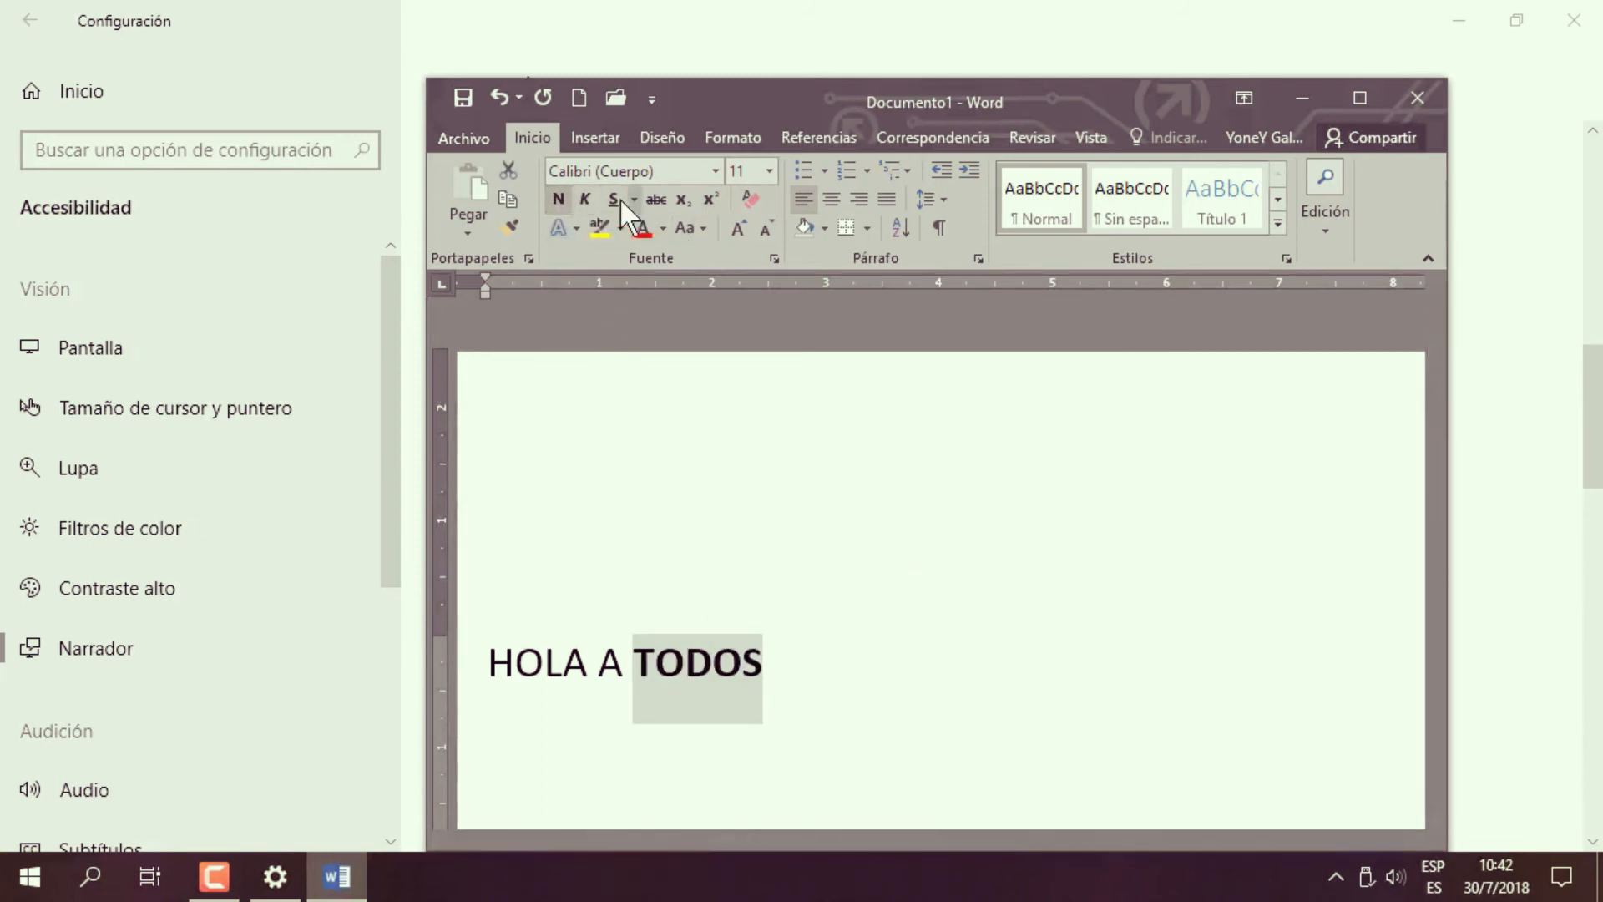
pyautogui.click(587, 198)
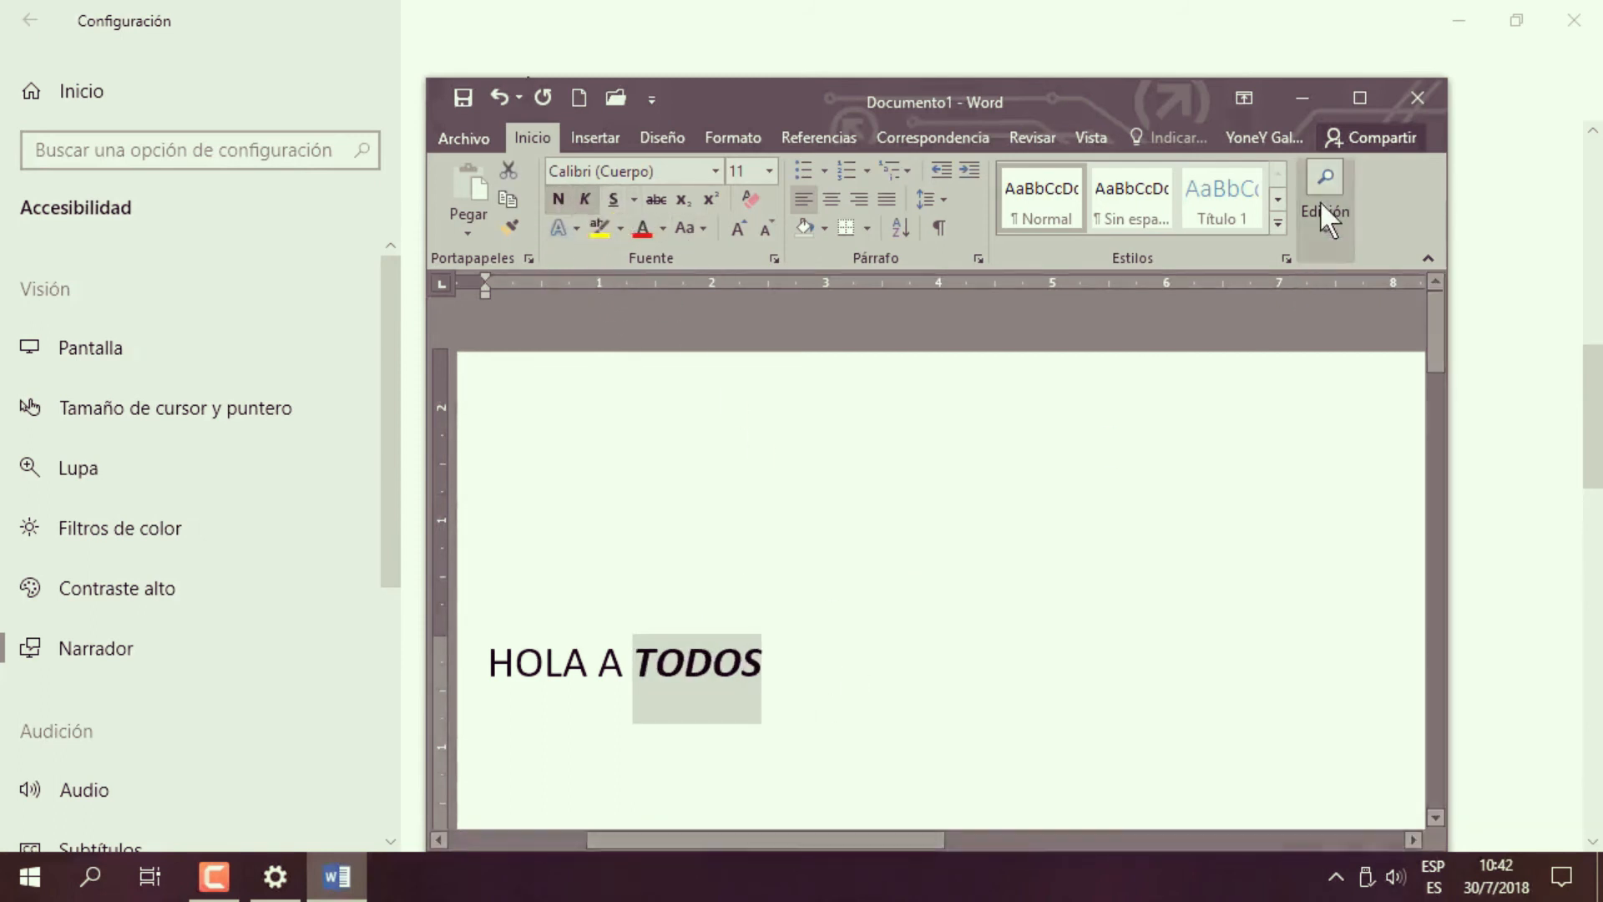
pyautogui.click(1303, 98)
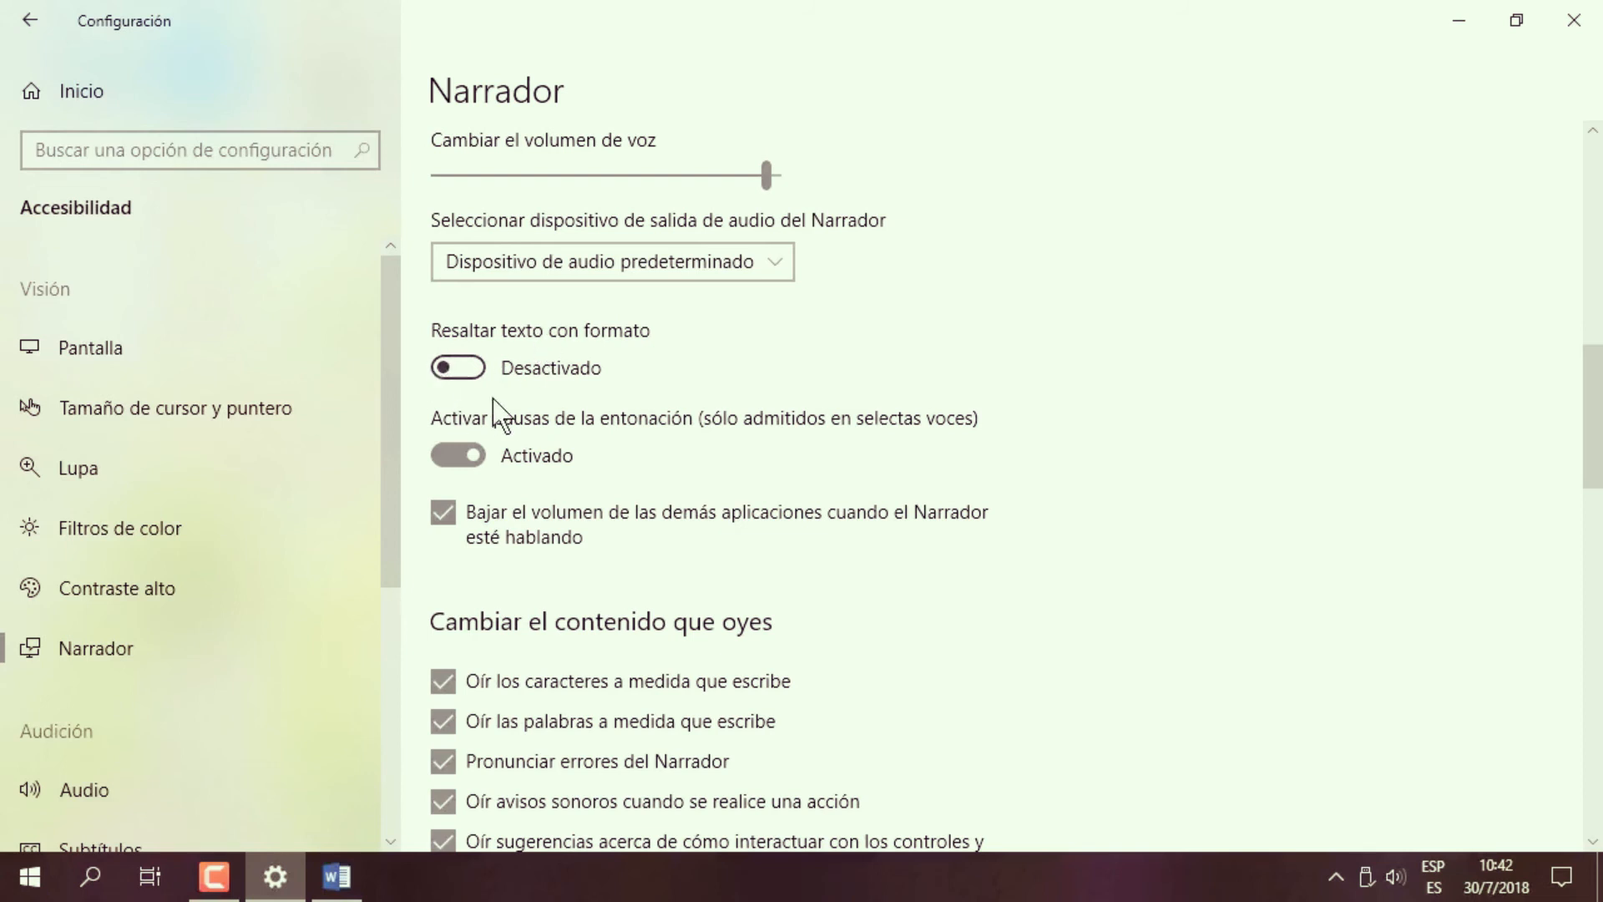
# Switch to Word, highlight the whole line and the word TODOS to compare their formatting, and return to the Narrador settings.
pyautogui.click(352, 876)
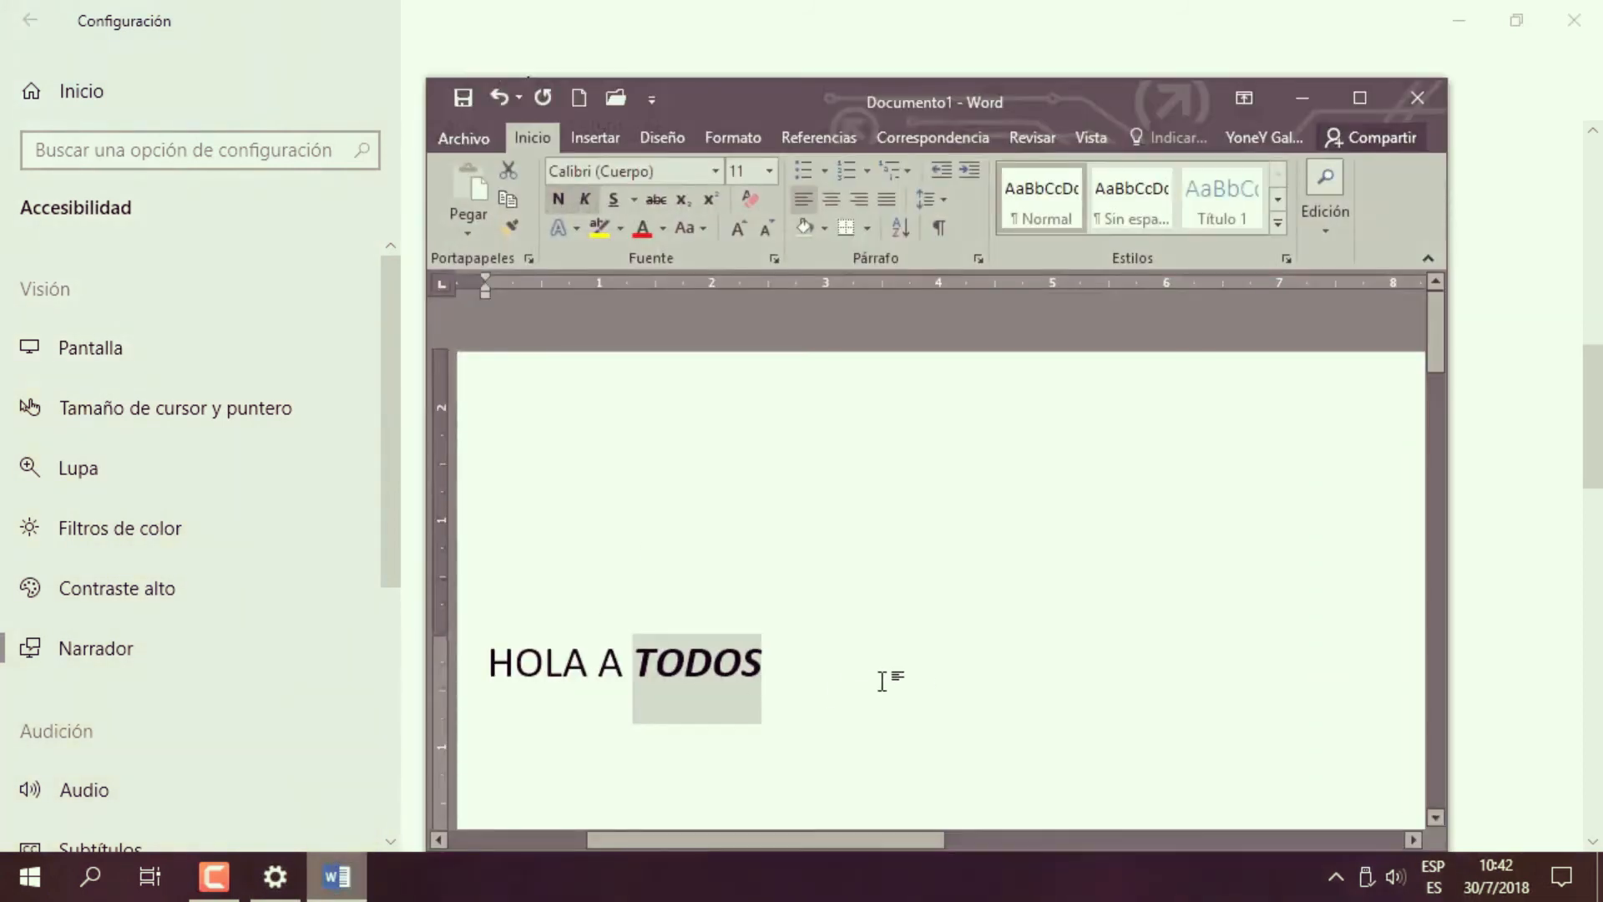
pyautogui.click(756, 651)
pyautogui.moveTo(757, 651); pyautogui.dragTo(637, 659)
pyautogui.click(505, 663)
pyautogui.moveTo(491, 664); pyautogui.dragTo(1006, 662)
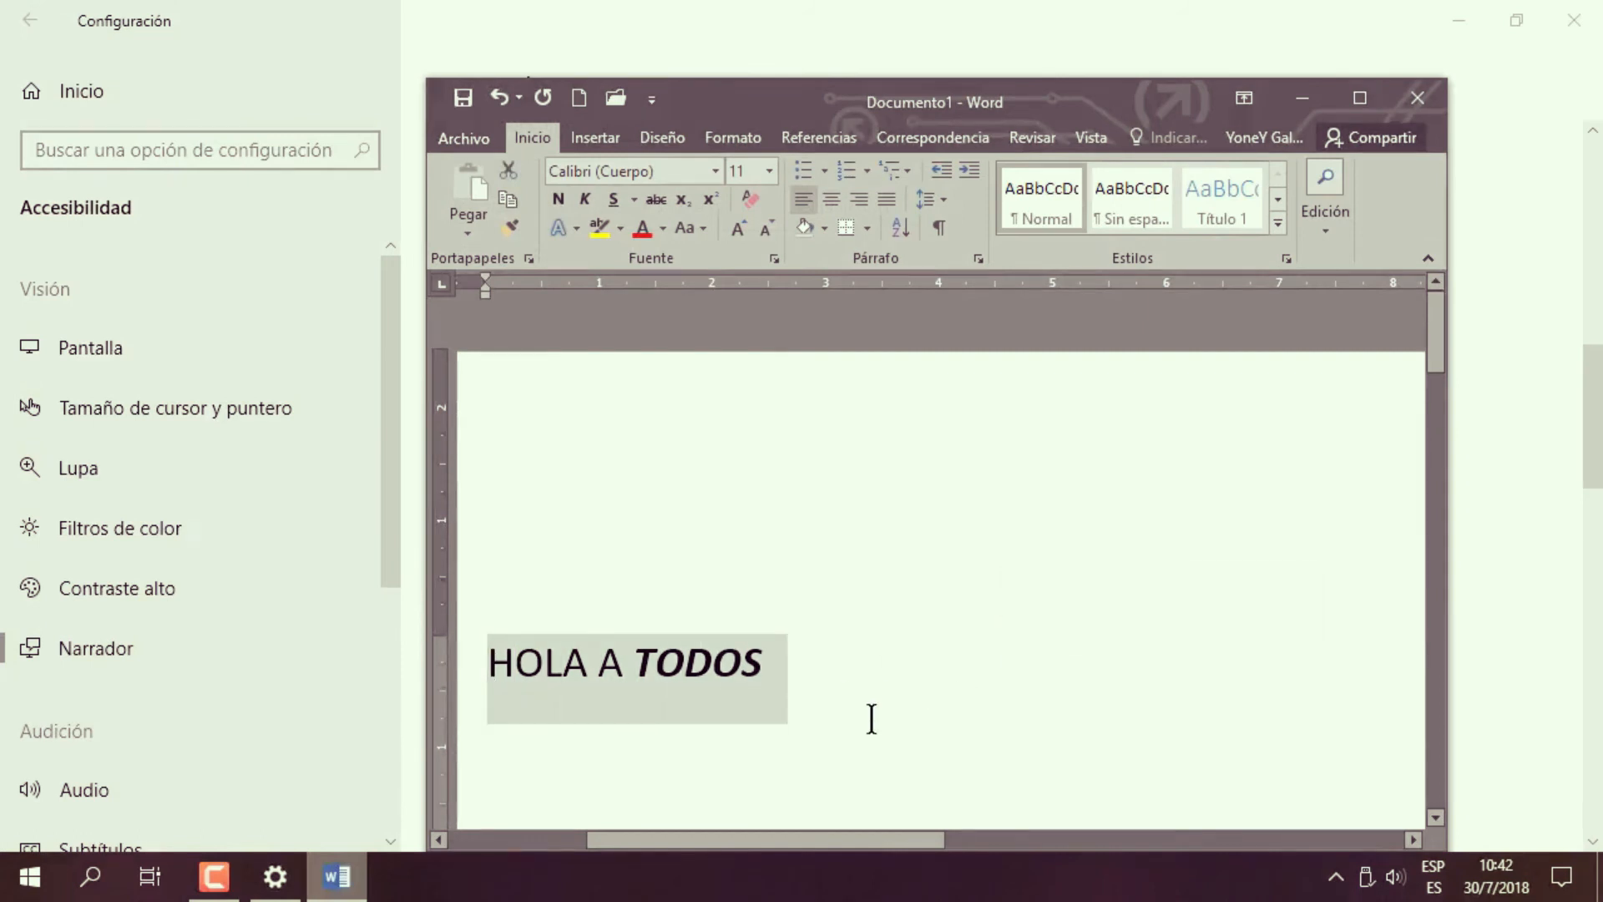
pyautogui.click(757, 668)
pyautogui.moveTo(757, 672); pyautogui.dragTo(655, 686)
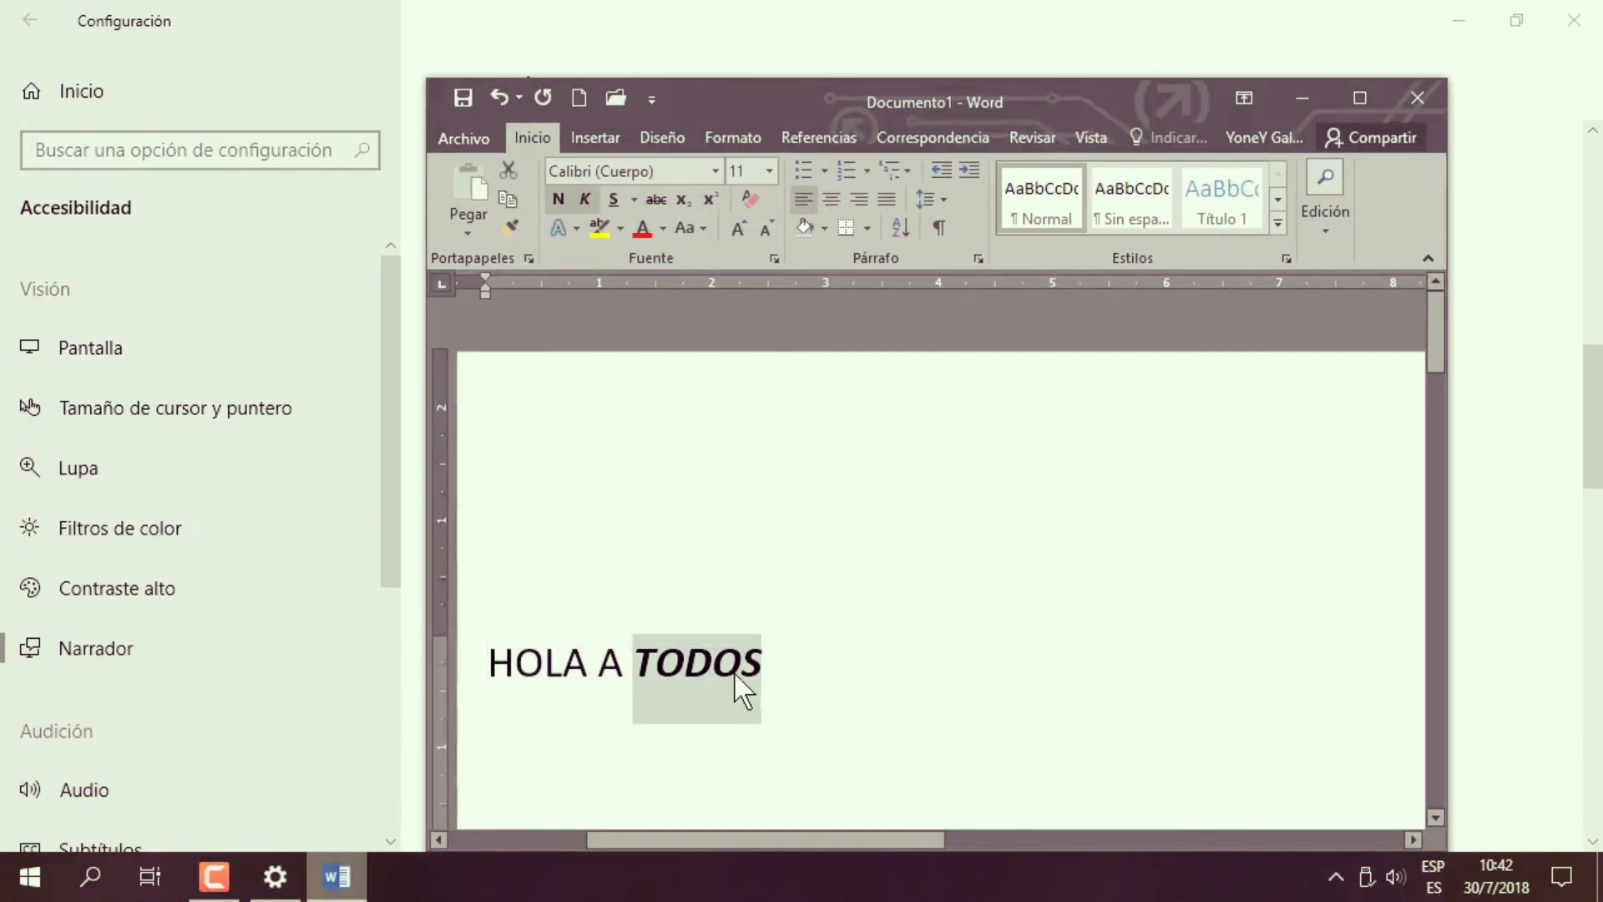
pyautogui.click(1301, 92)
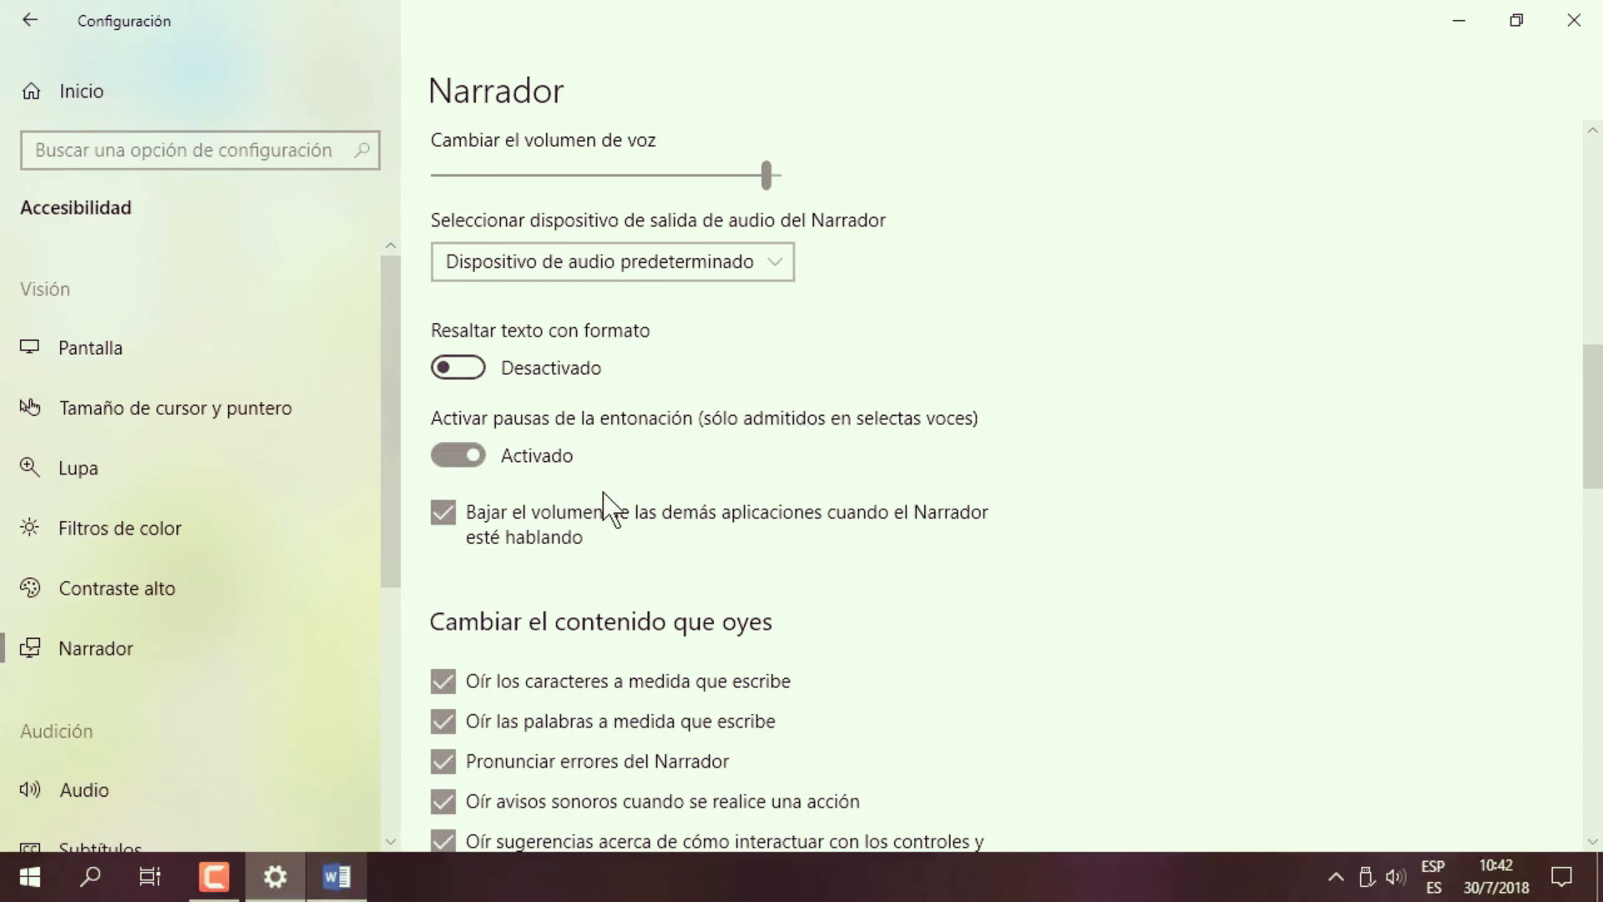
# In the Word document, add a period after TODOS and continue the line with "COMO ESTÁS" in bold without italics.
pyautogui.click(336, 876)
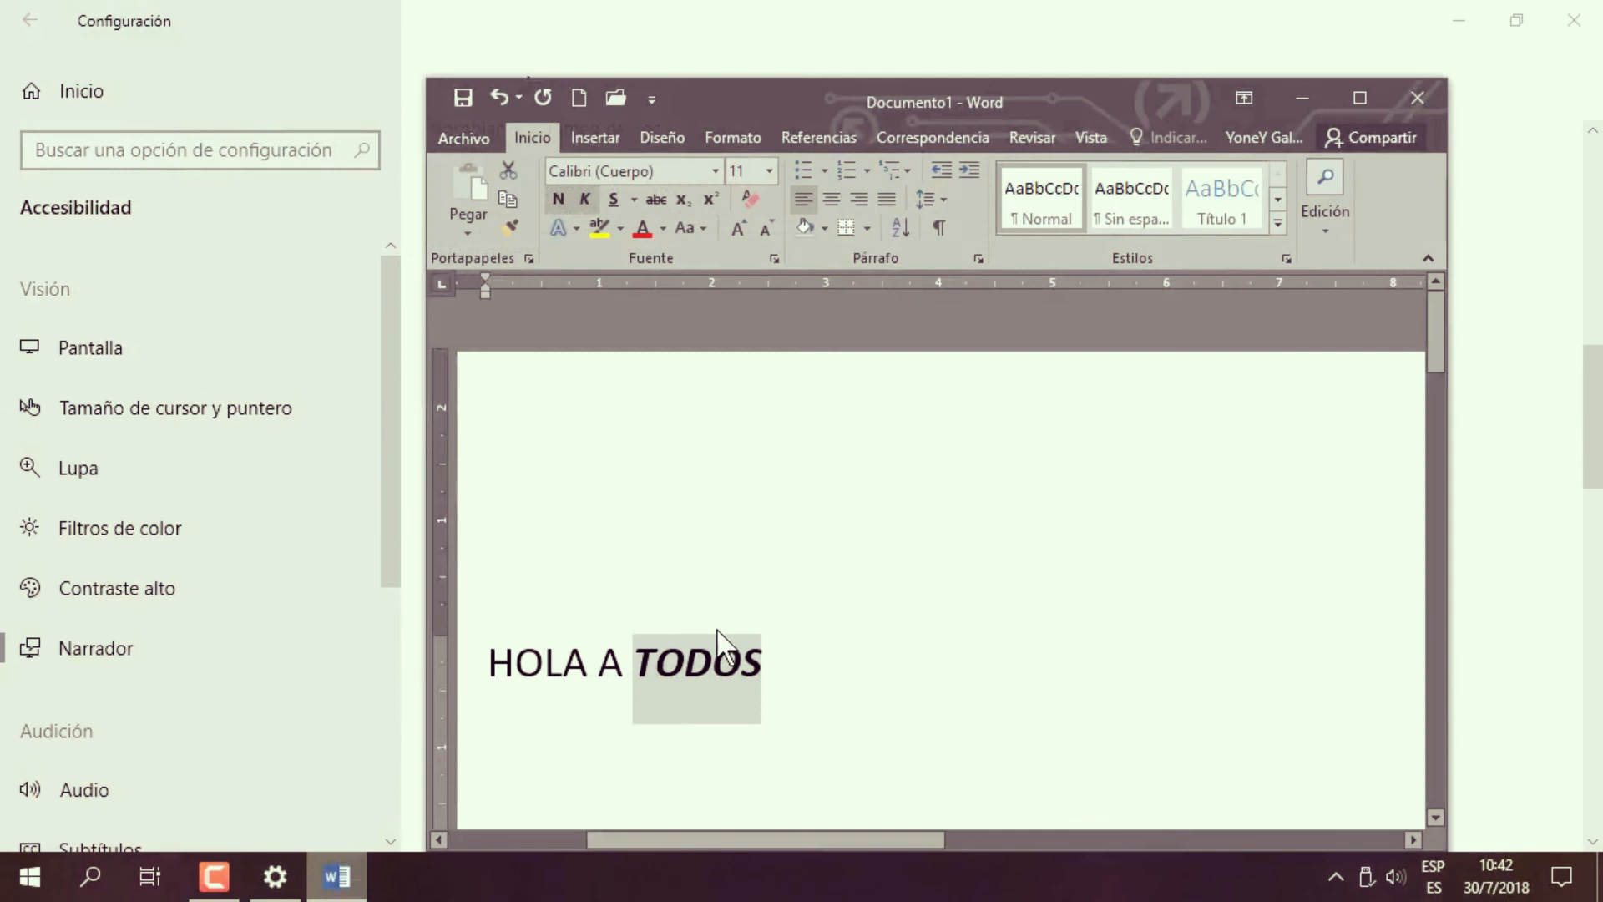
pyautogui.click(783, 649)
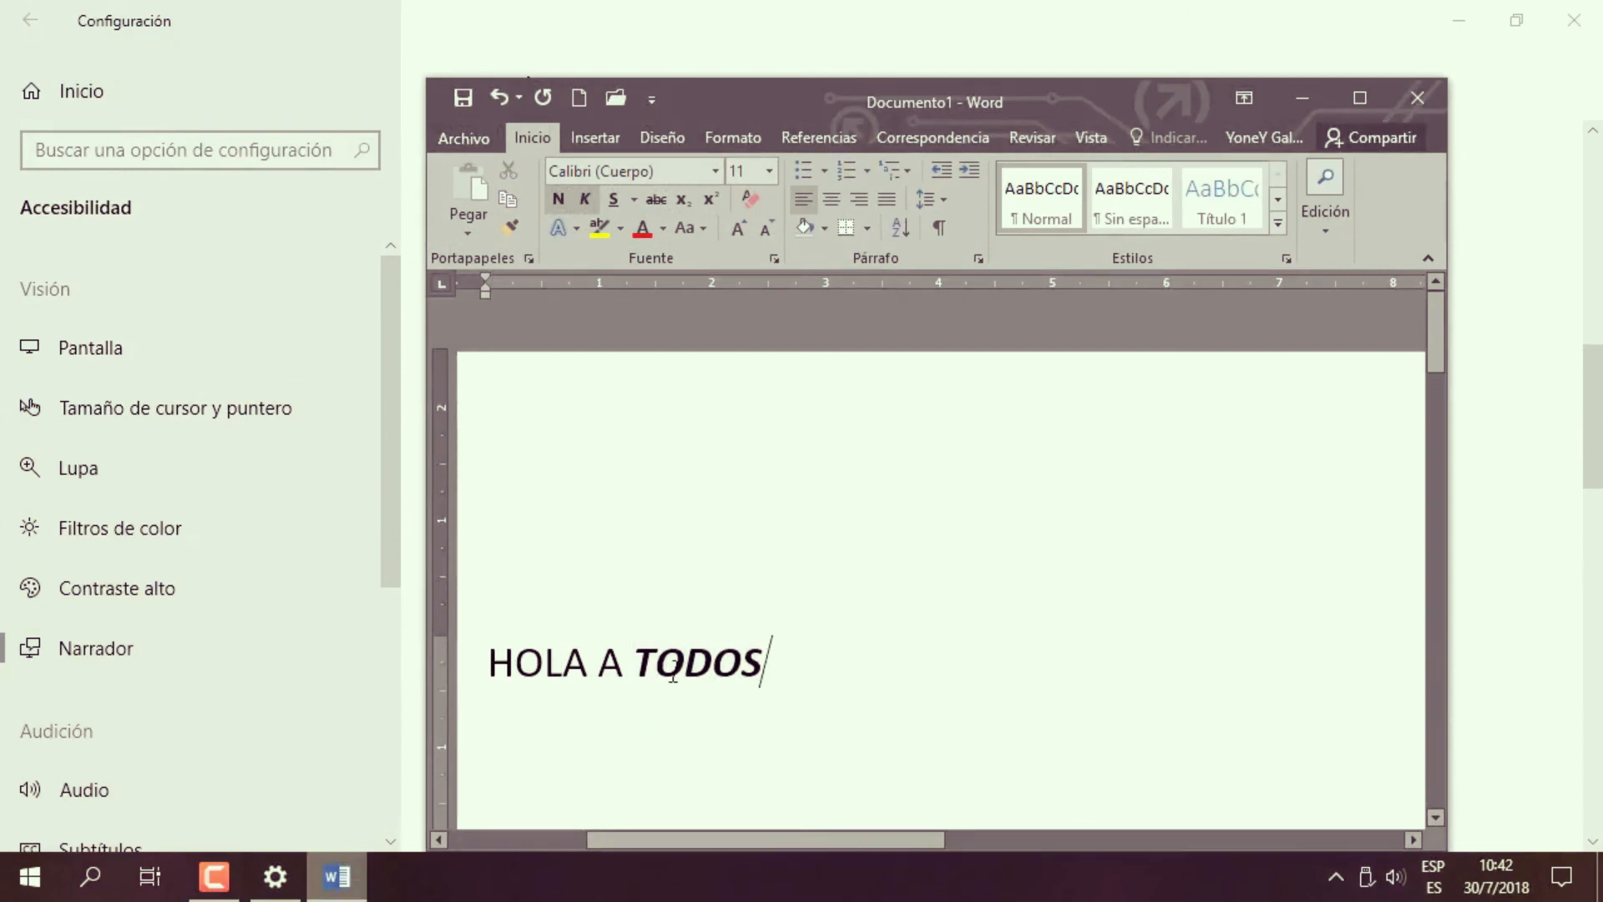
pyautogui.write('.')
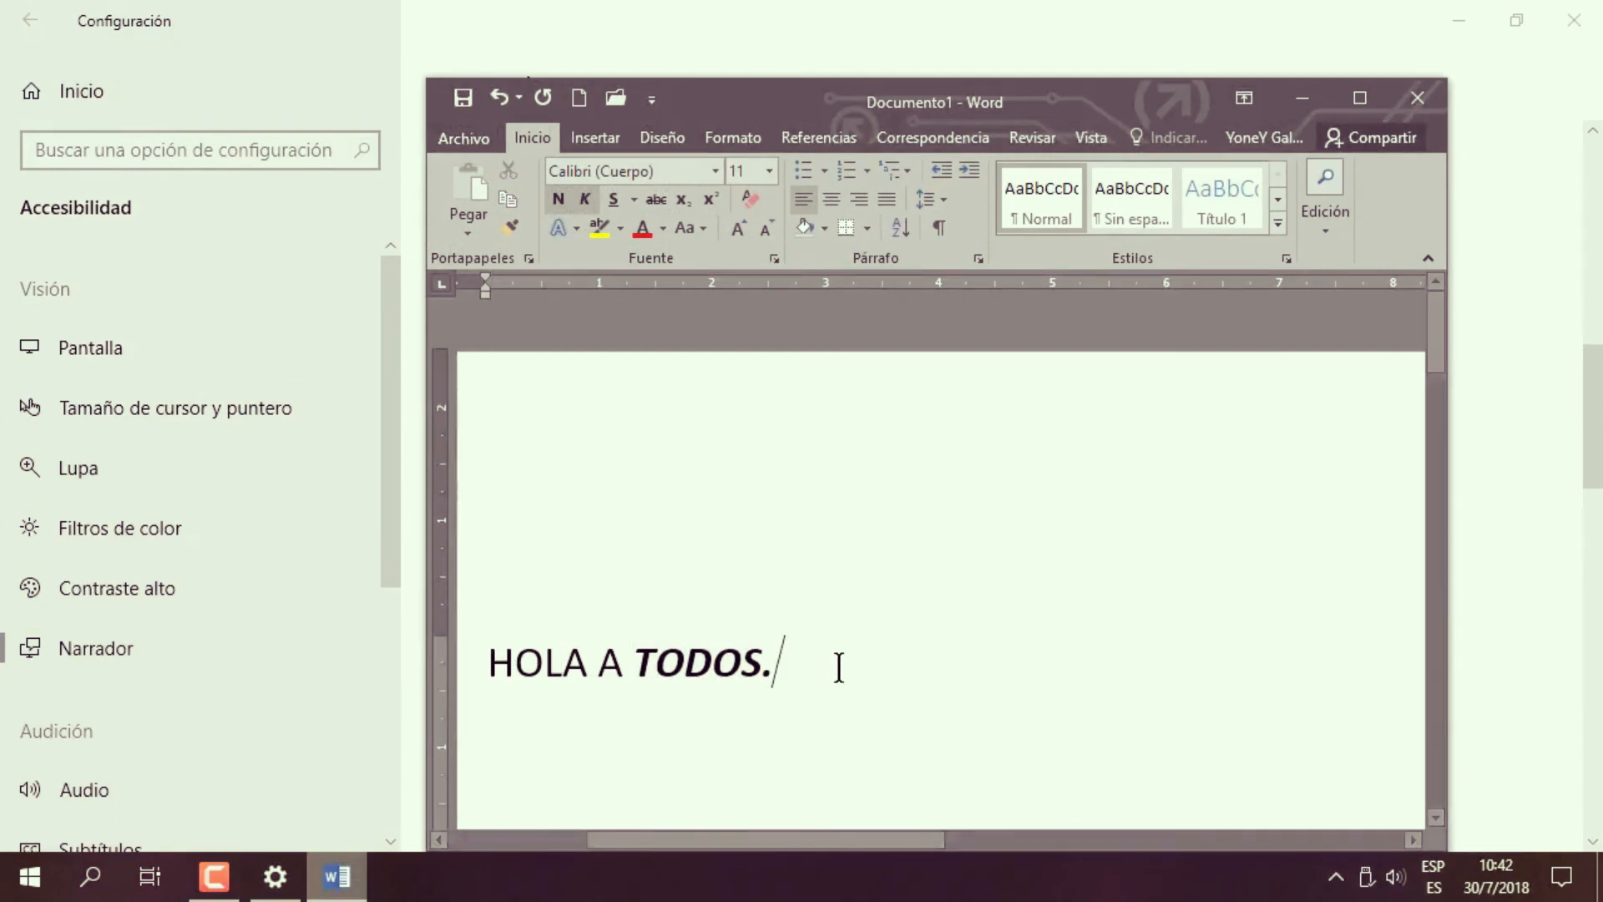
pyautogui.hotkey('ctrl', 'k')
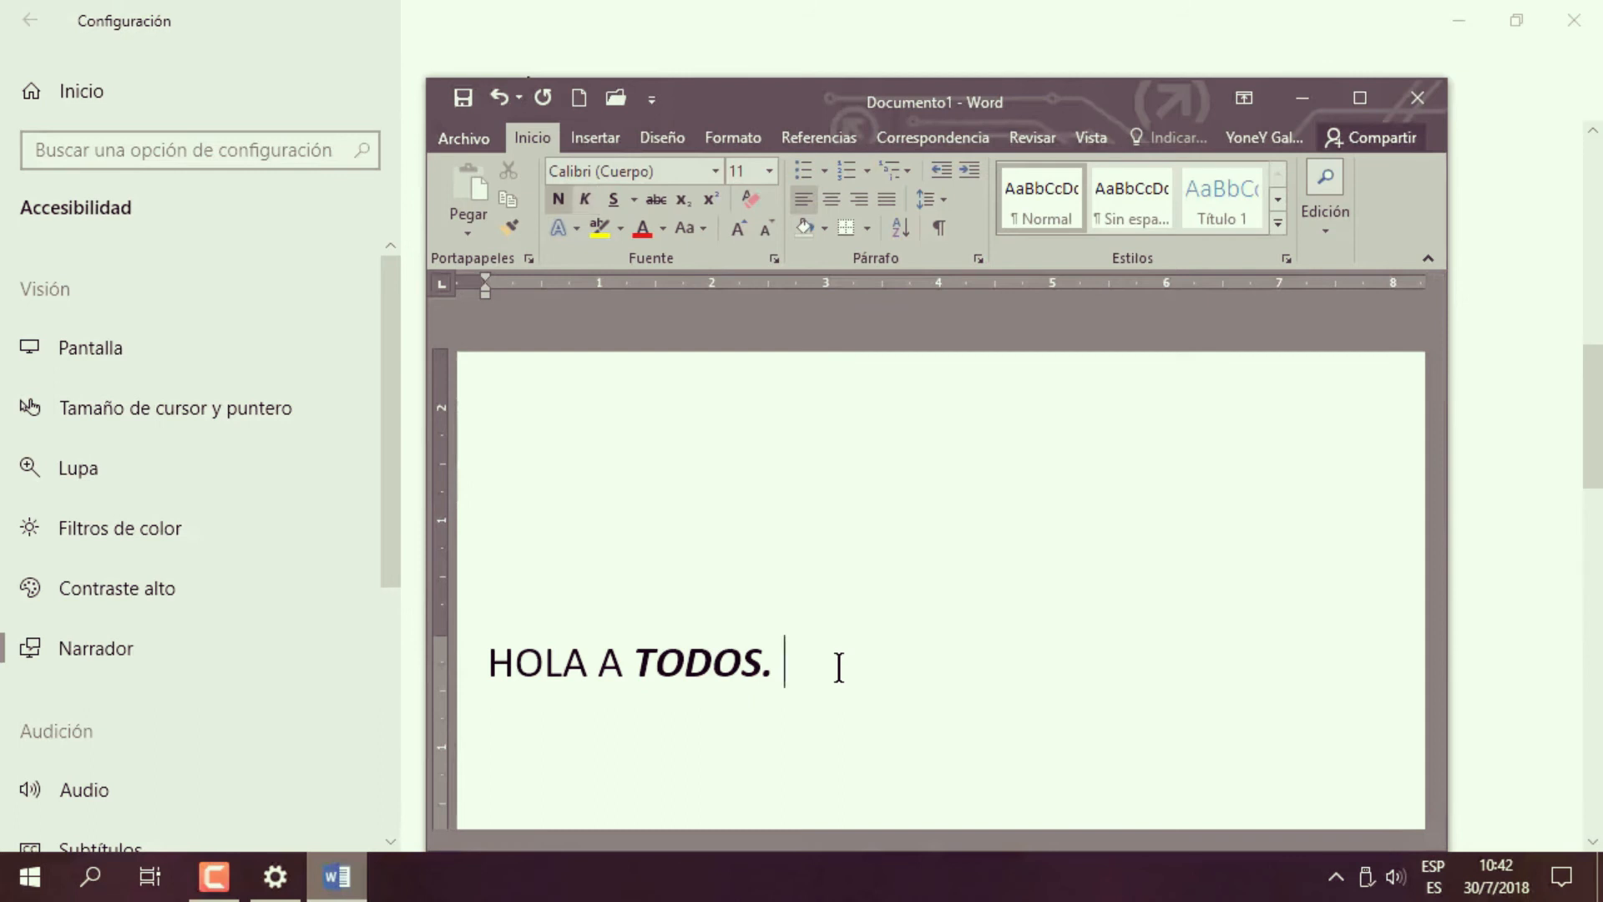
pyautogui.write('COMO ESTÁS')
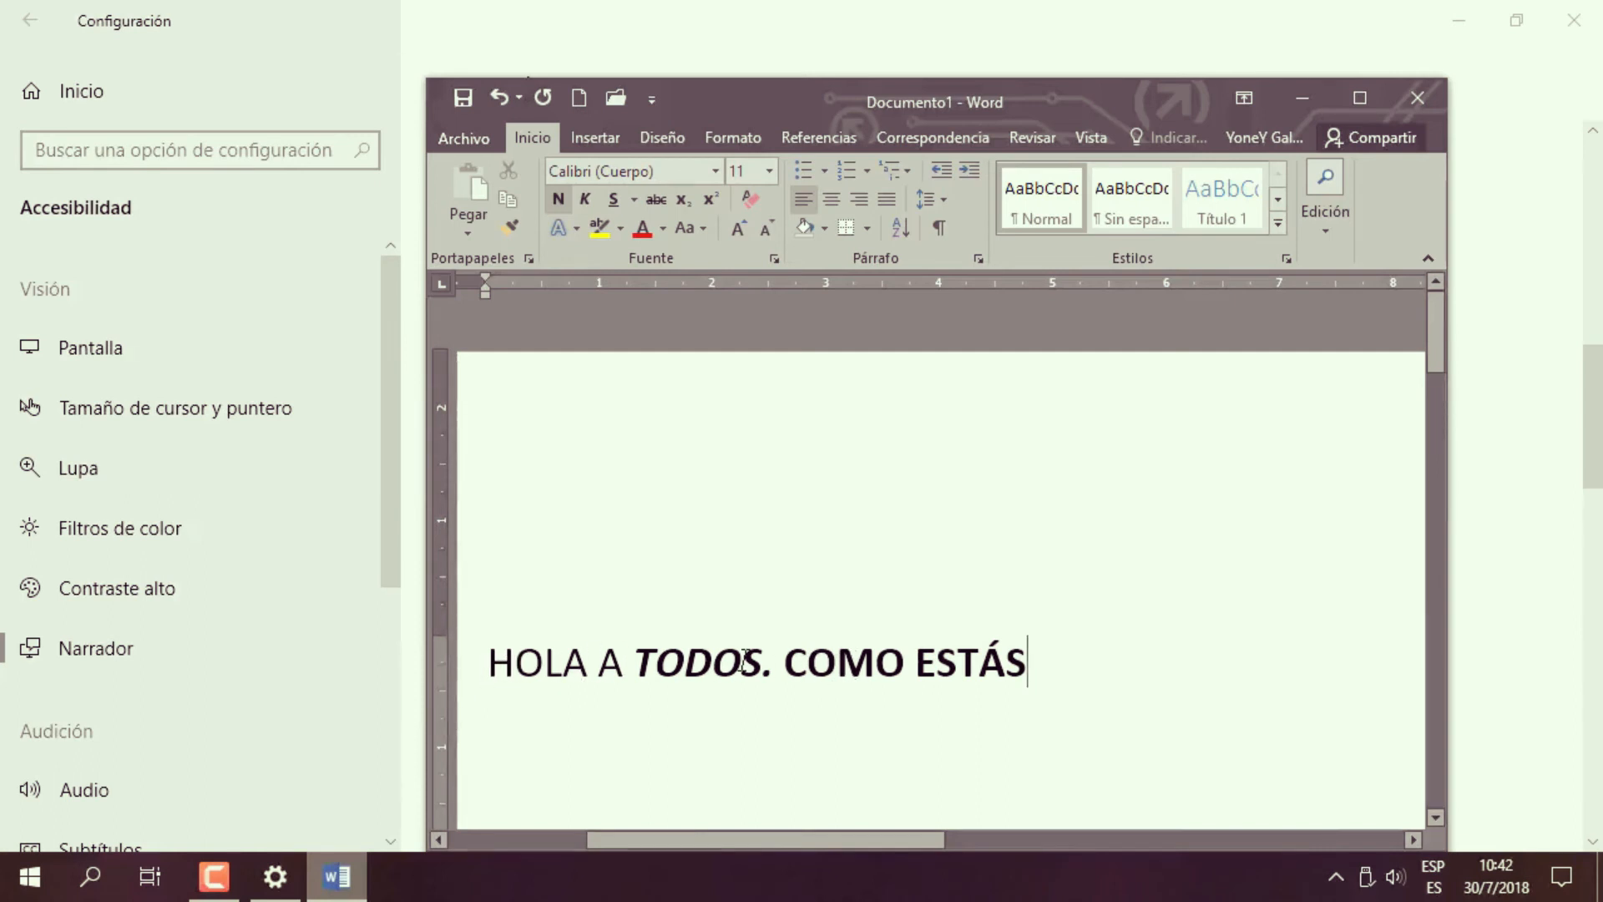
# Relate the Word sentence to the Narrador options for intonation pauses and lowering the volume of other applications.
pyautogui.click(1314, 94)
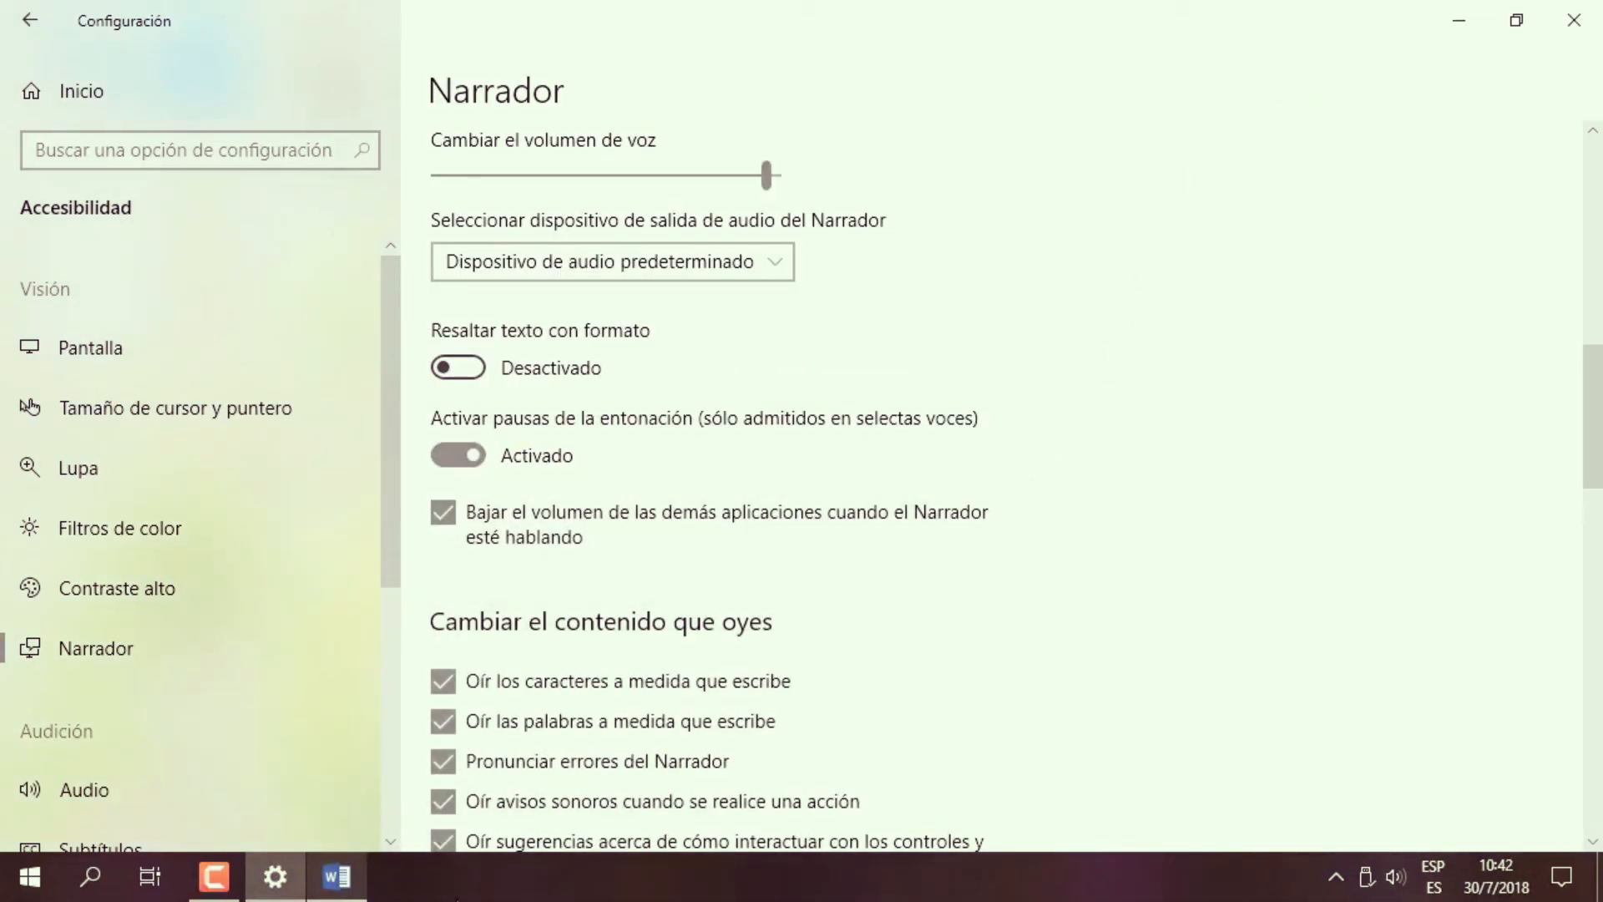
pyautogui.click(336, 877)
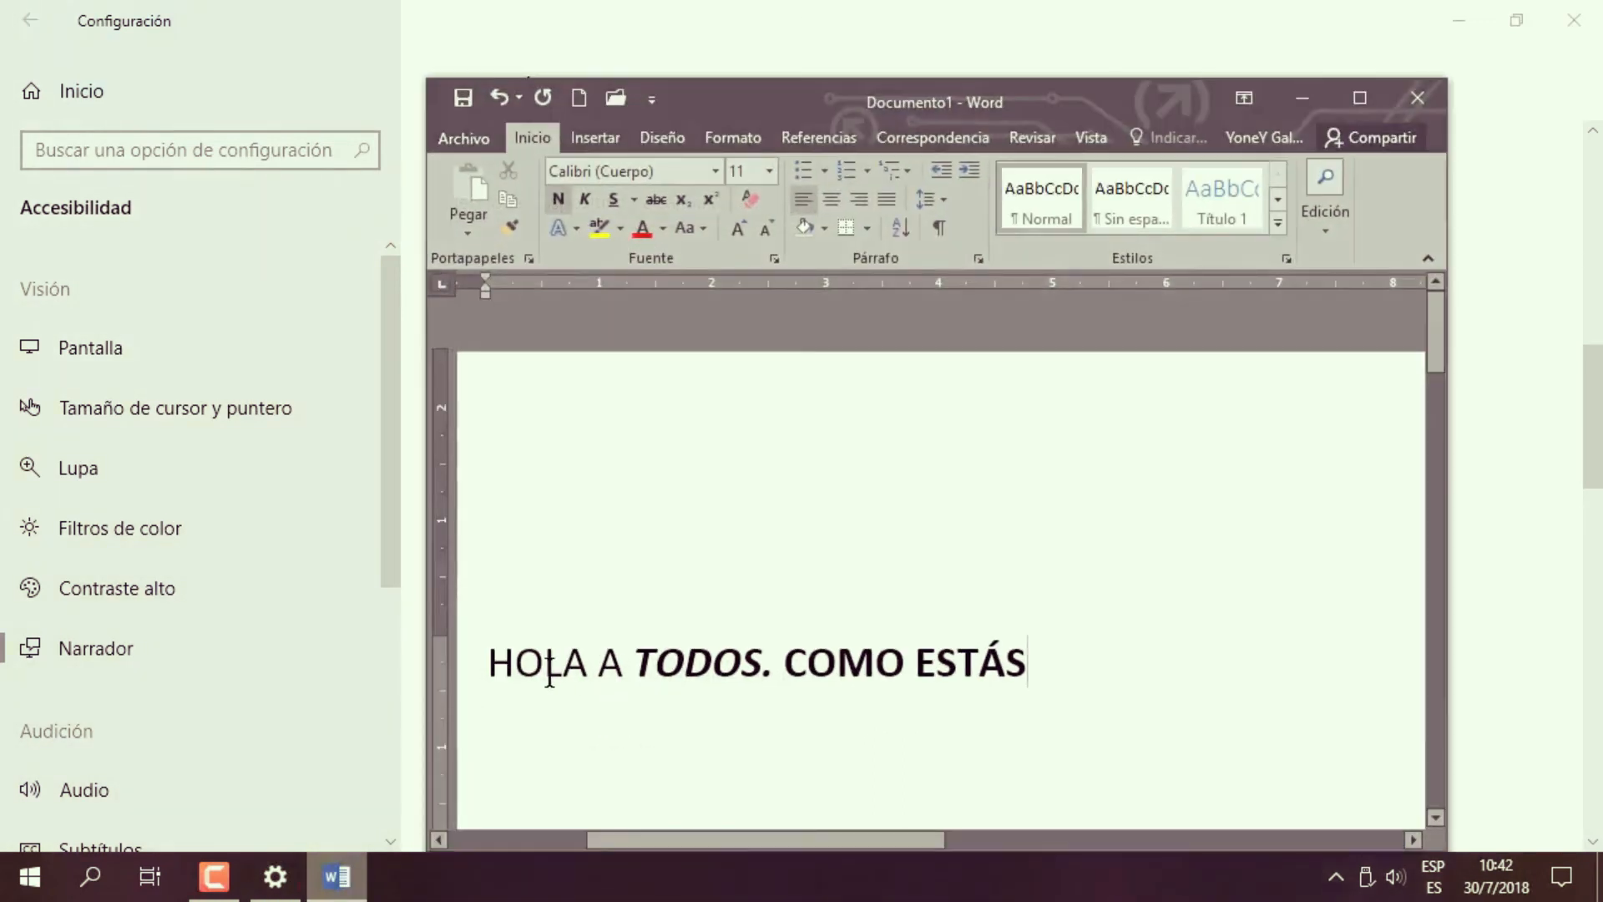
pyautogui.click(1293, 95)
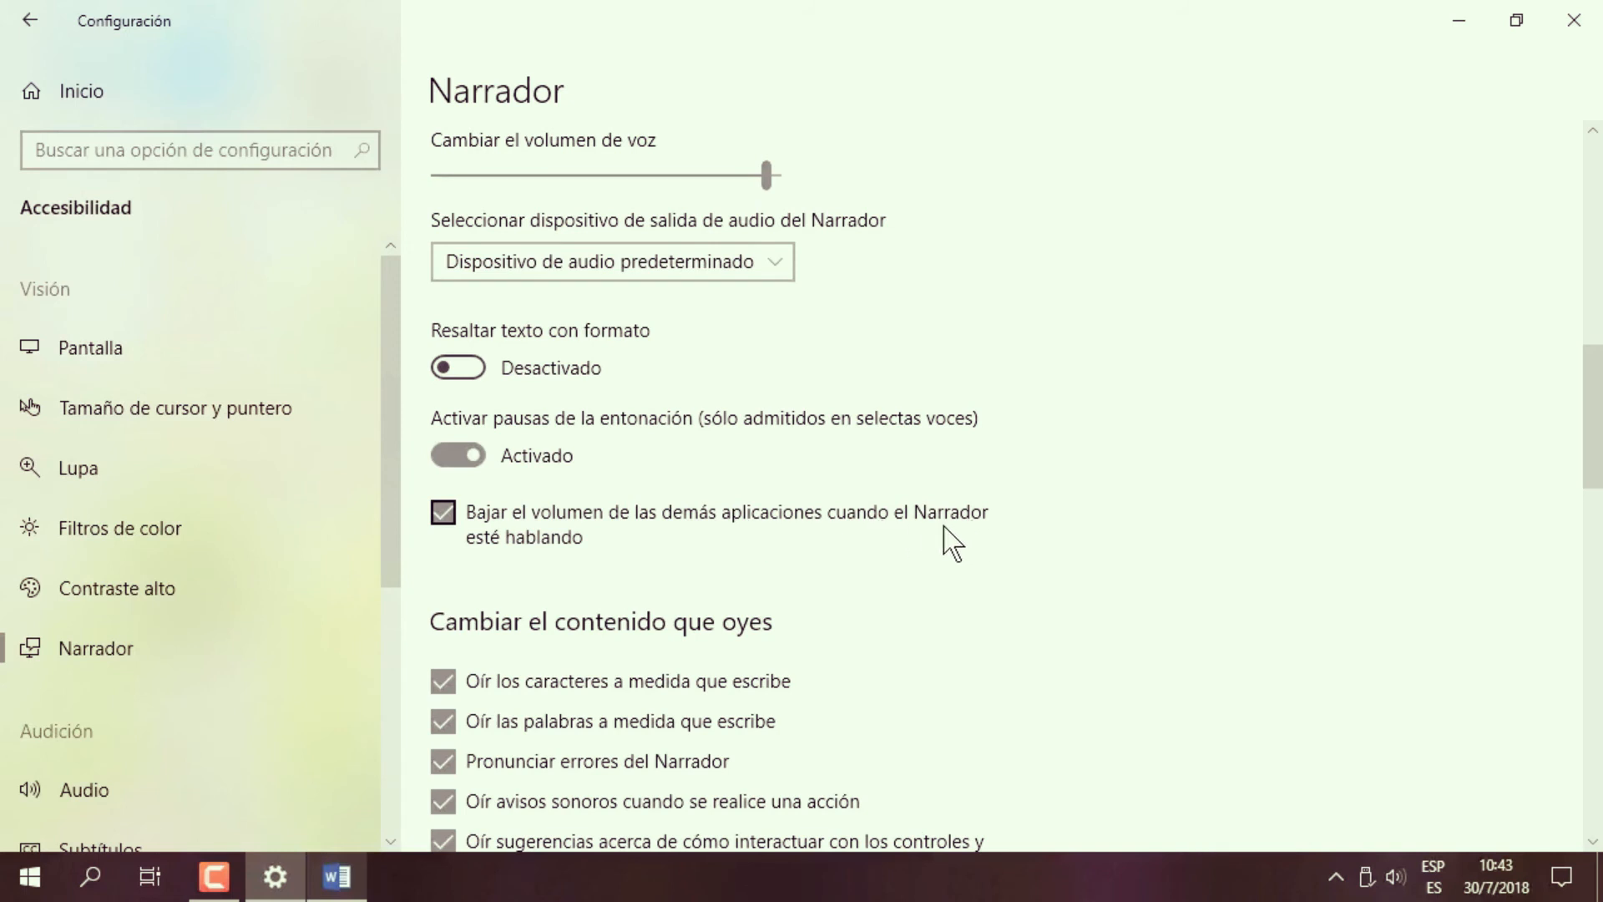
# Switch to Word, highlight the full sentence repeatedly to illustrate what Narrador reads aloud, and return to the Narrador settings.
pyautogui.click(337, 877)
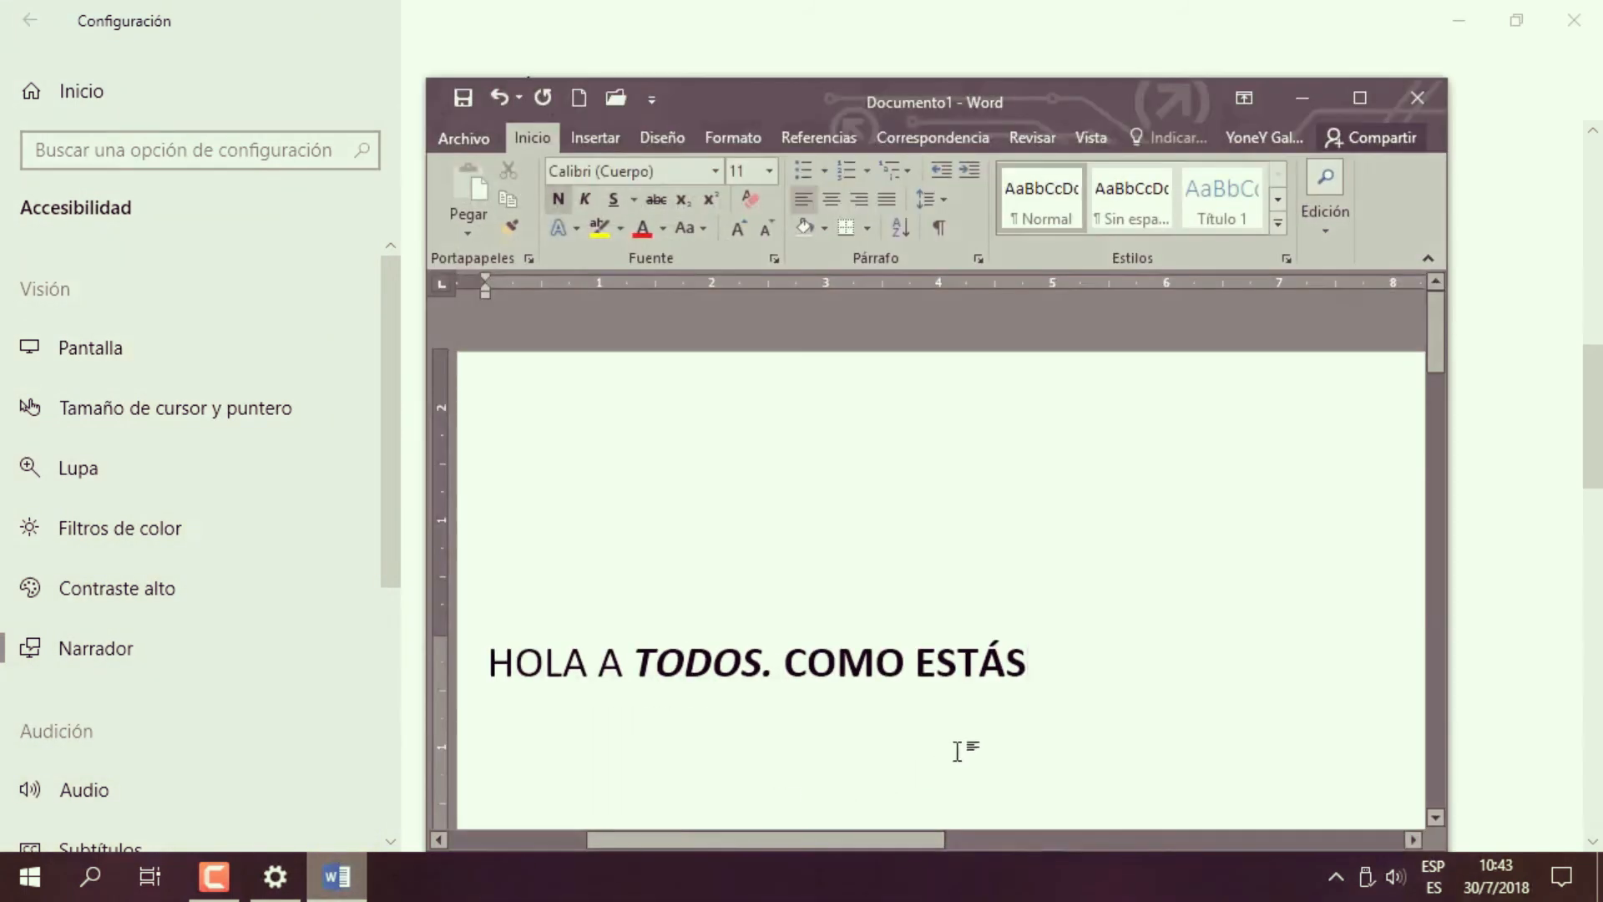
pyautogui.moveTo(1055, 662); pyautogui.dragTo(501, 660)
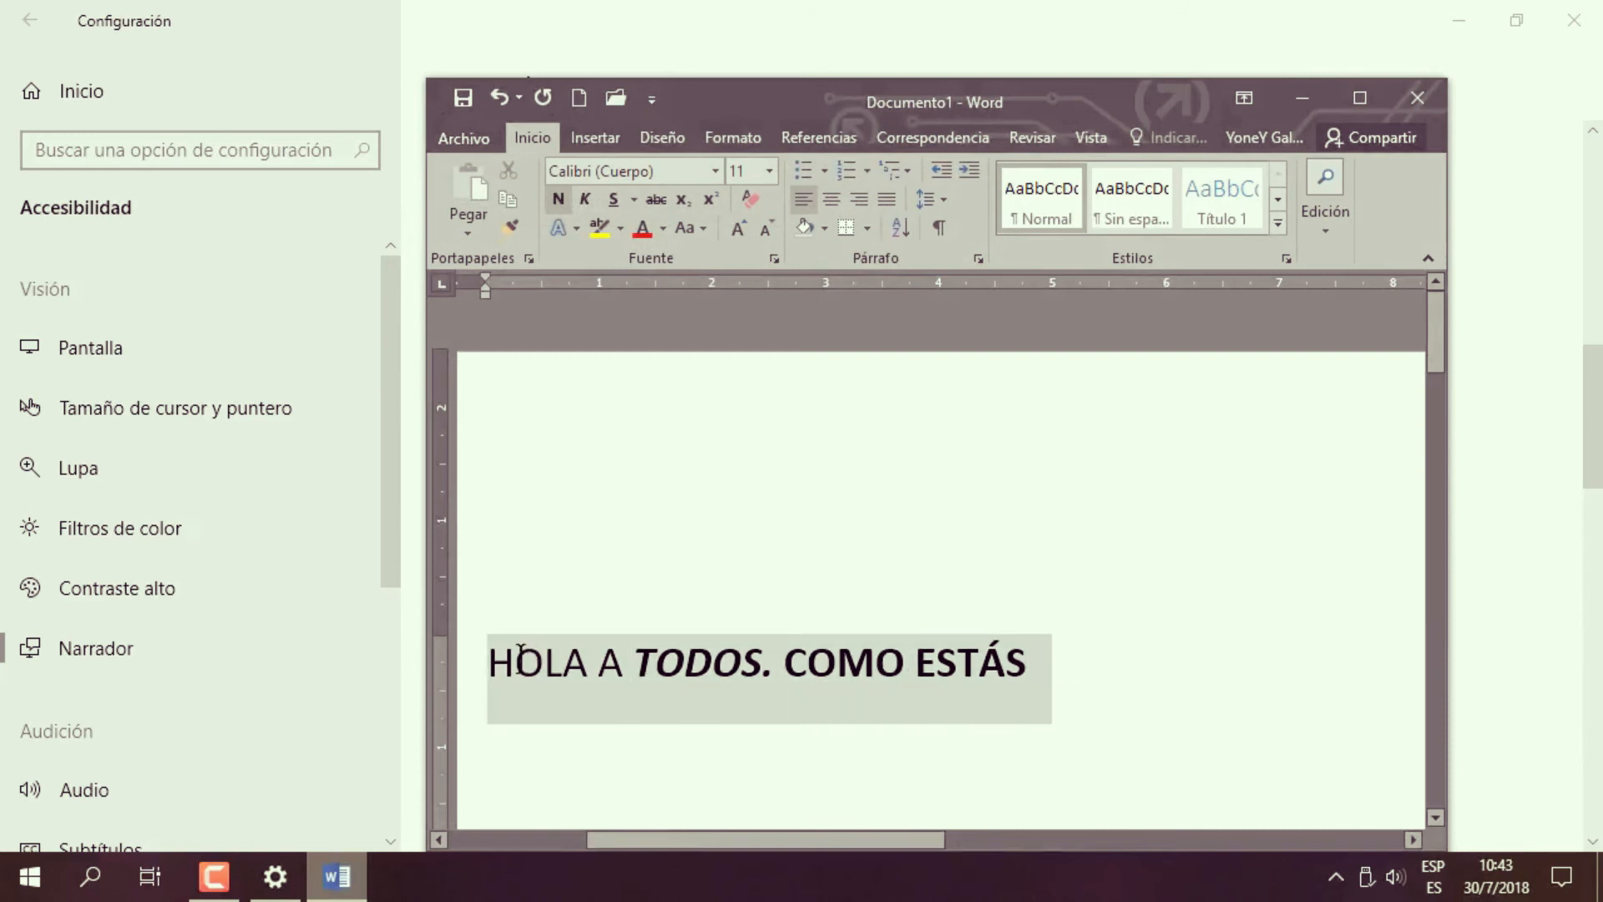
pyautogui.click(719, 752)
pyautogui.moveTo(493, 666); pyautogui.dragTo(1041, 698)
pyautogui.hotkey('ctrl', 'n')
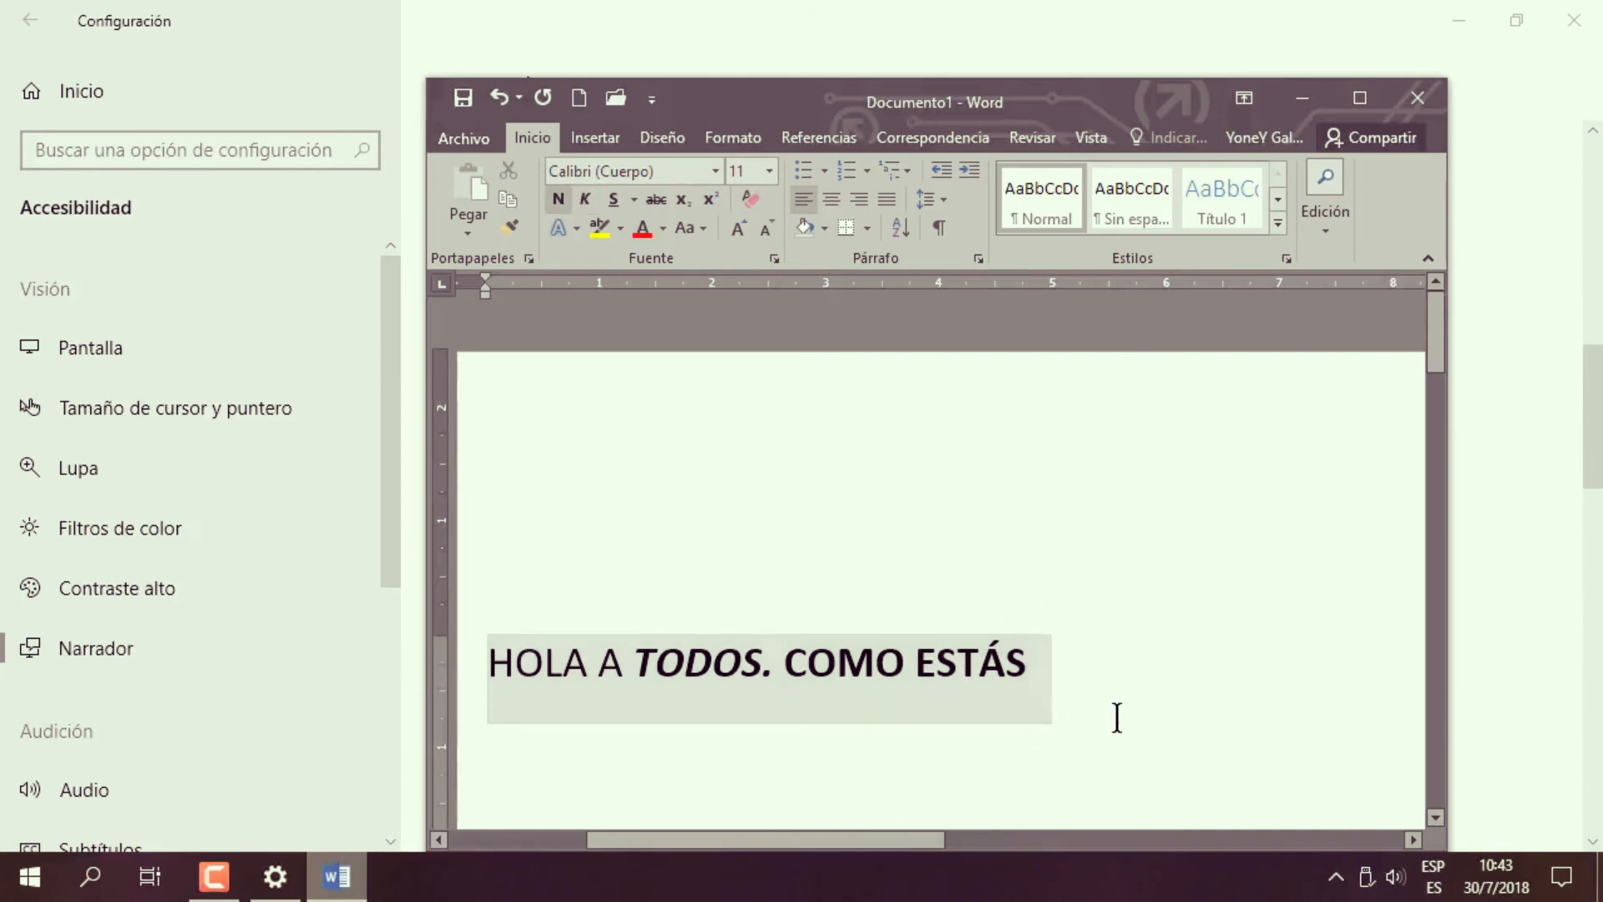
pyautogui.click(1042, 665)
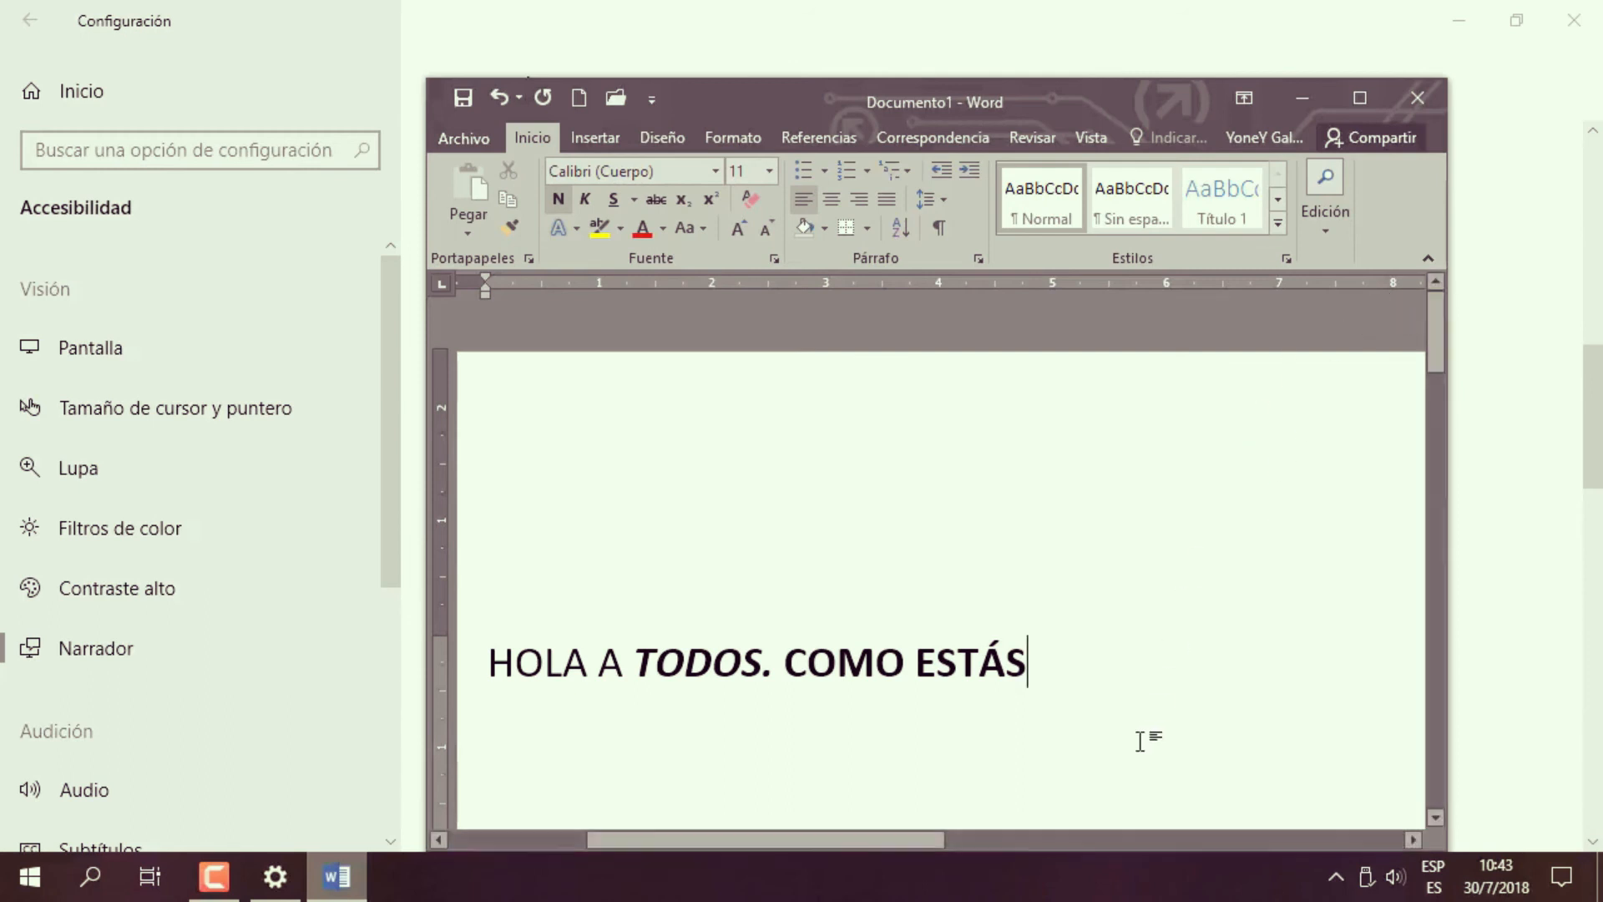
pyautogui.moveTo(1034, 662); pyautogui.dragTo(489, 664)
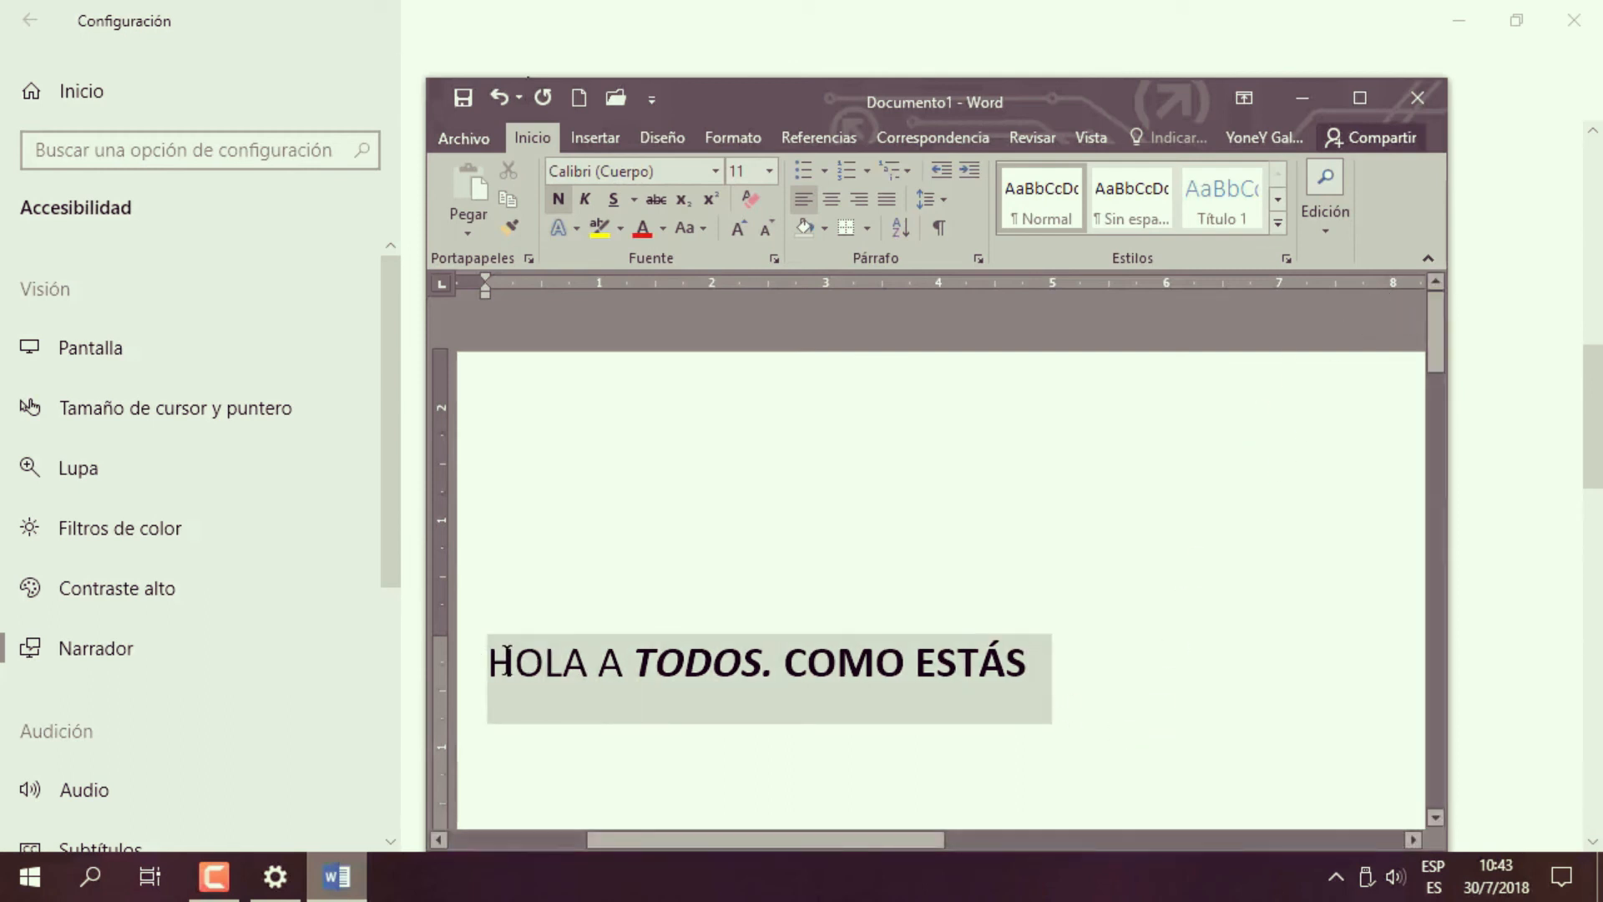
pyautogui.click(1301, 98)
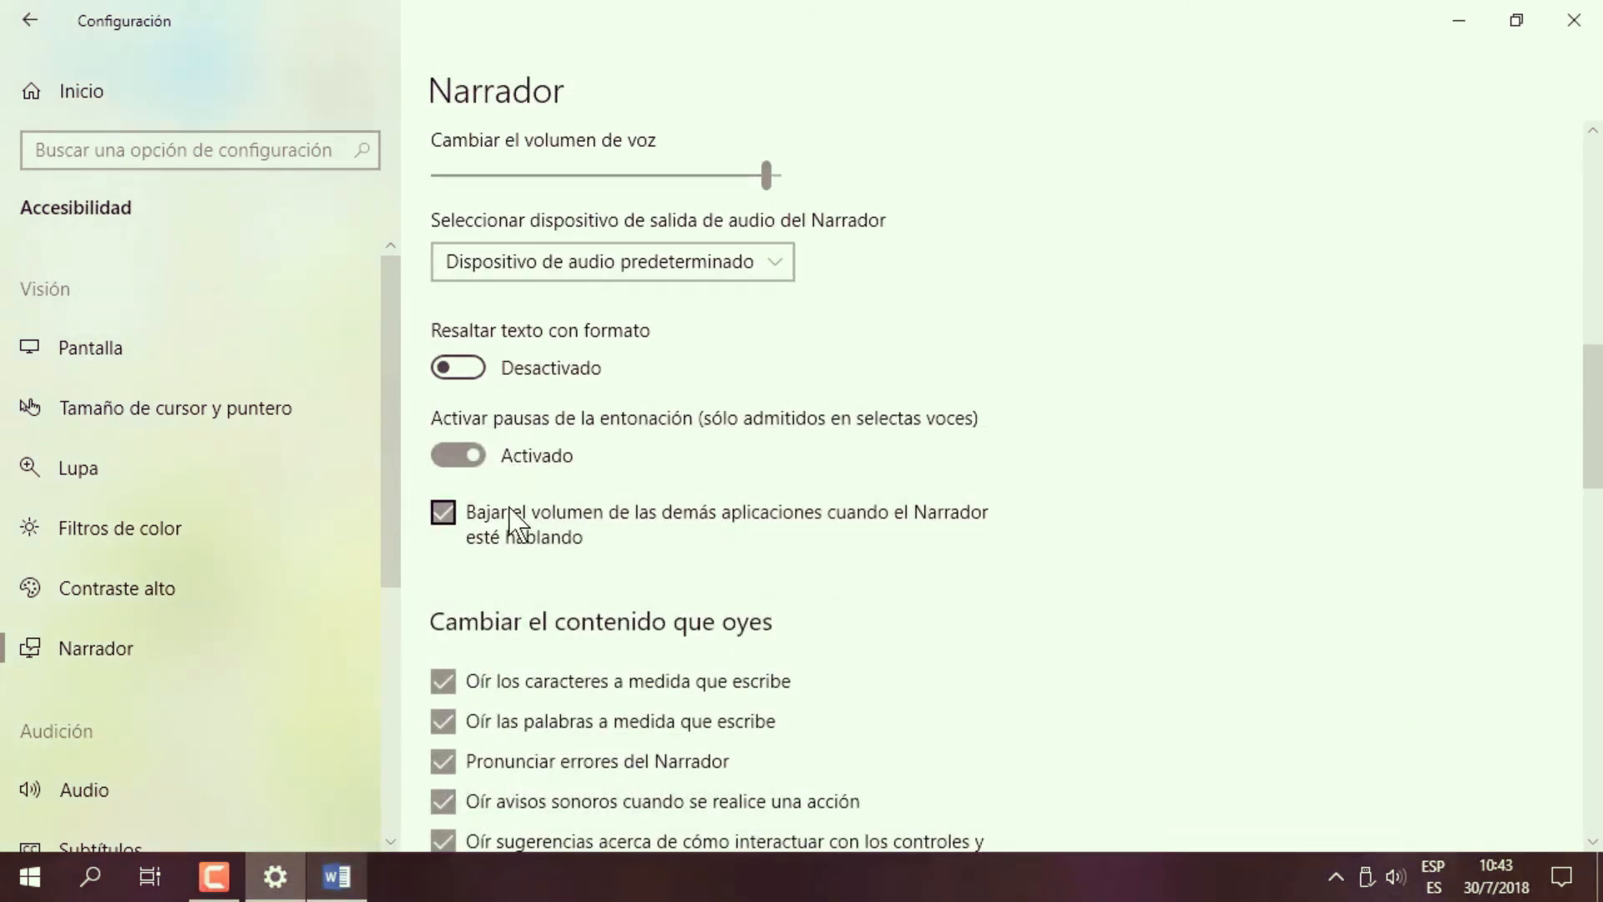
# Review the Cambiar el contenido que oyes options and highlight the full sentence in Word to illustrate hearing typed characters.
pyautogui.moveTo(1594, 456); pyautogui.dragTo(1594, 535)
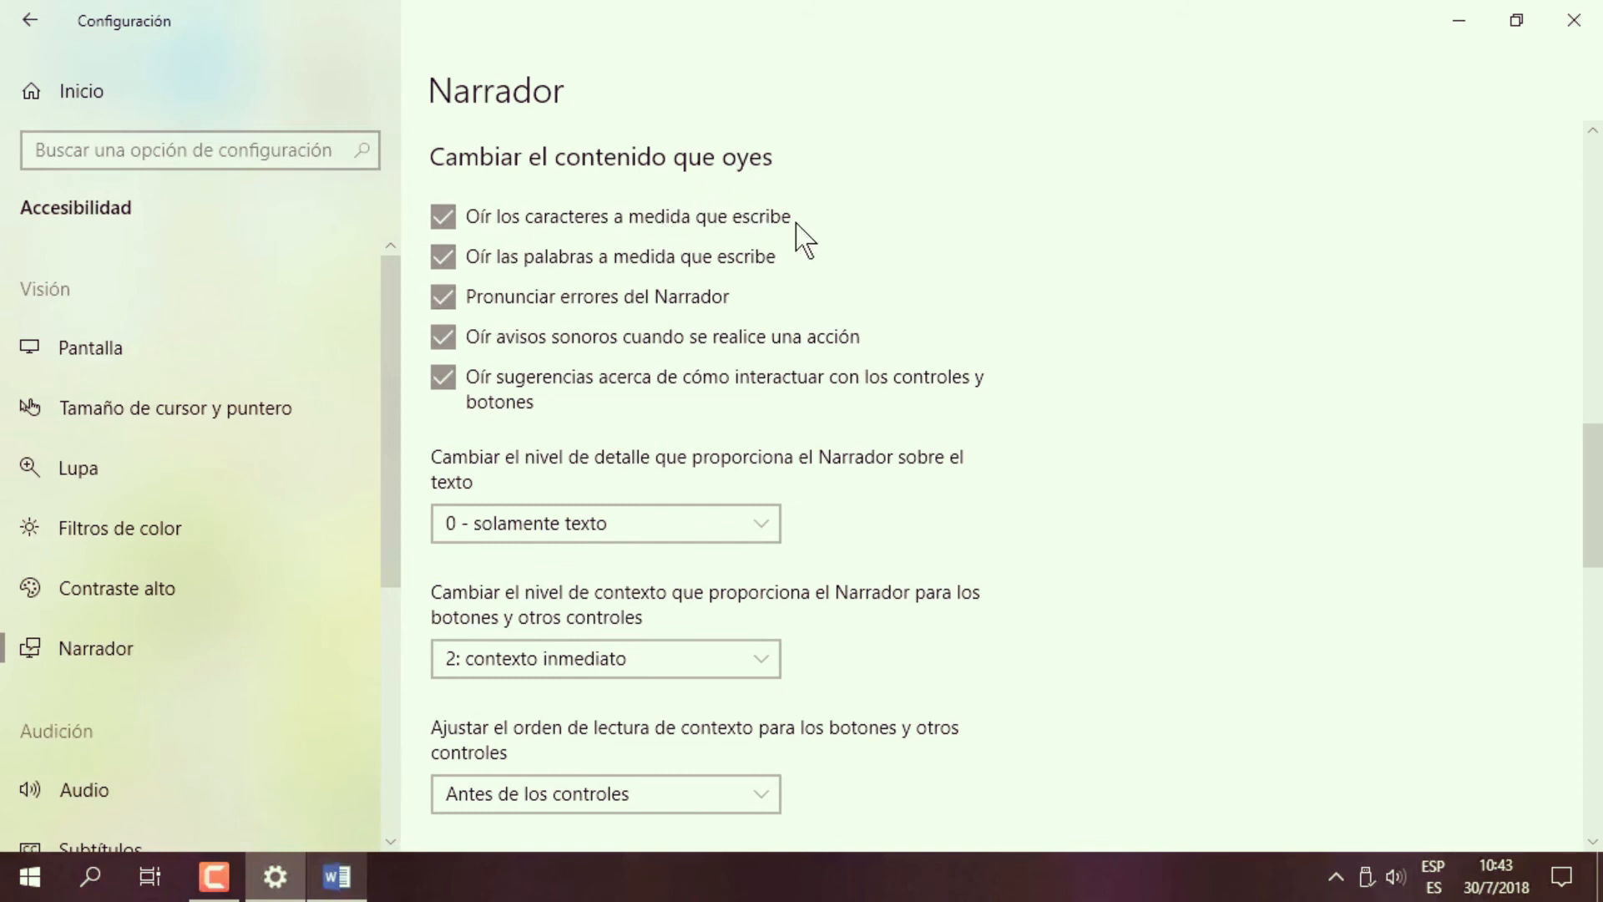
pyautogui.click(358, 875)
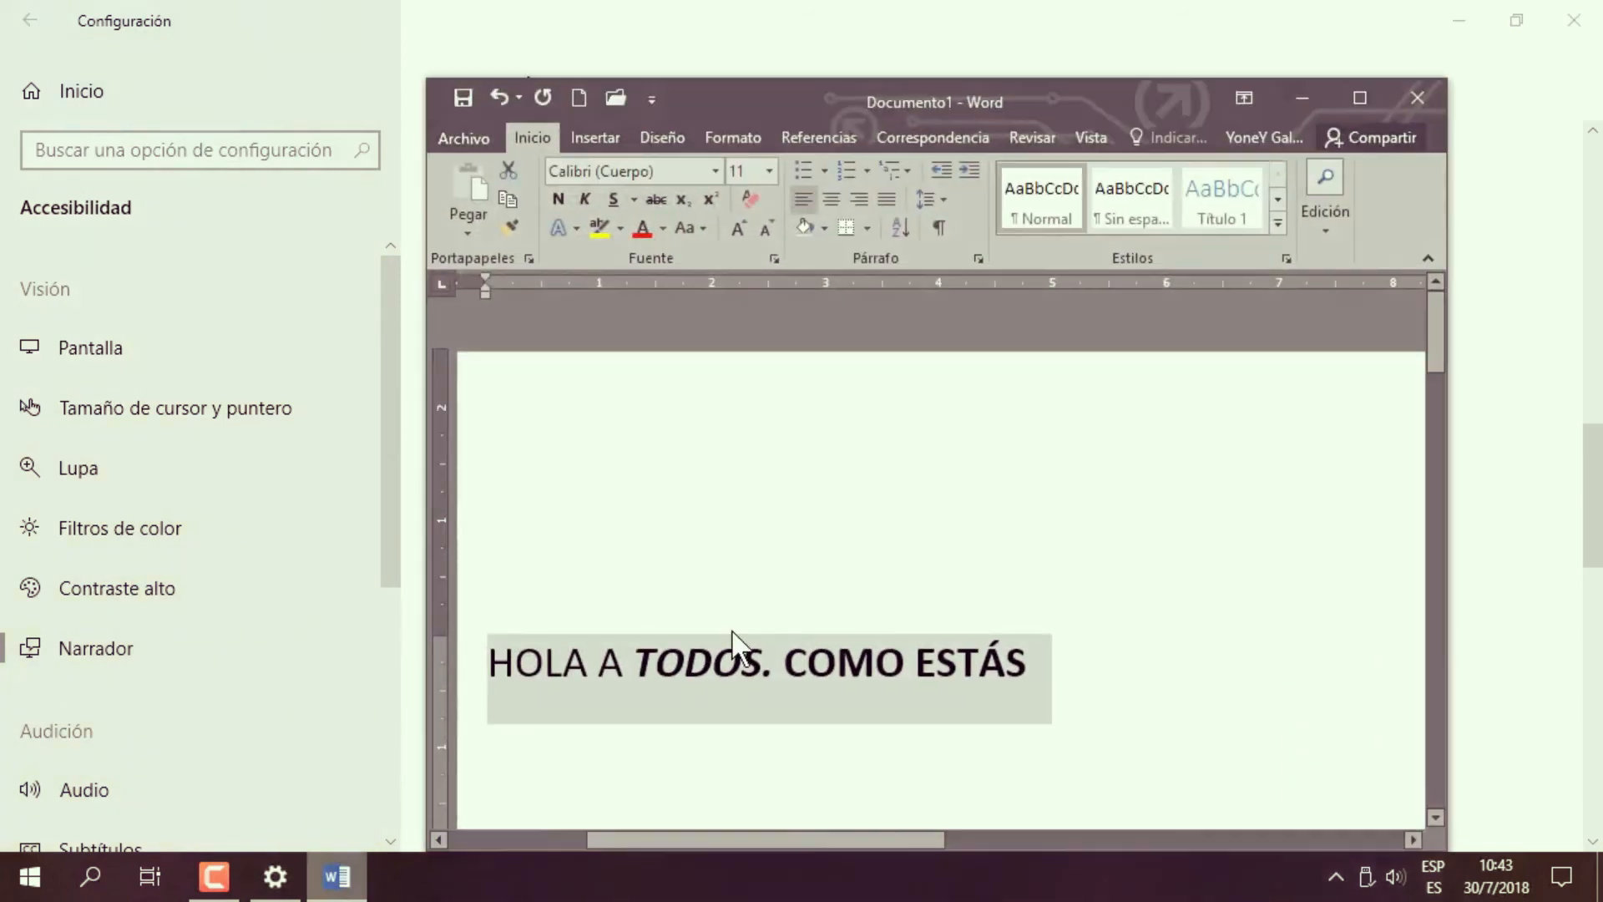
pyautogui.moveTo(1016, 648); pyautogui.dragTo(522, 660)
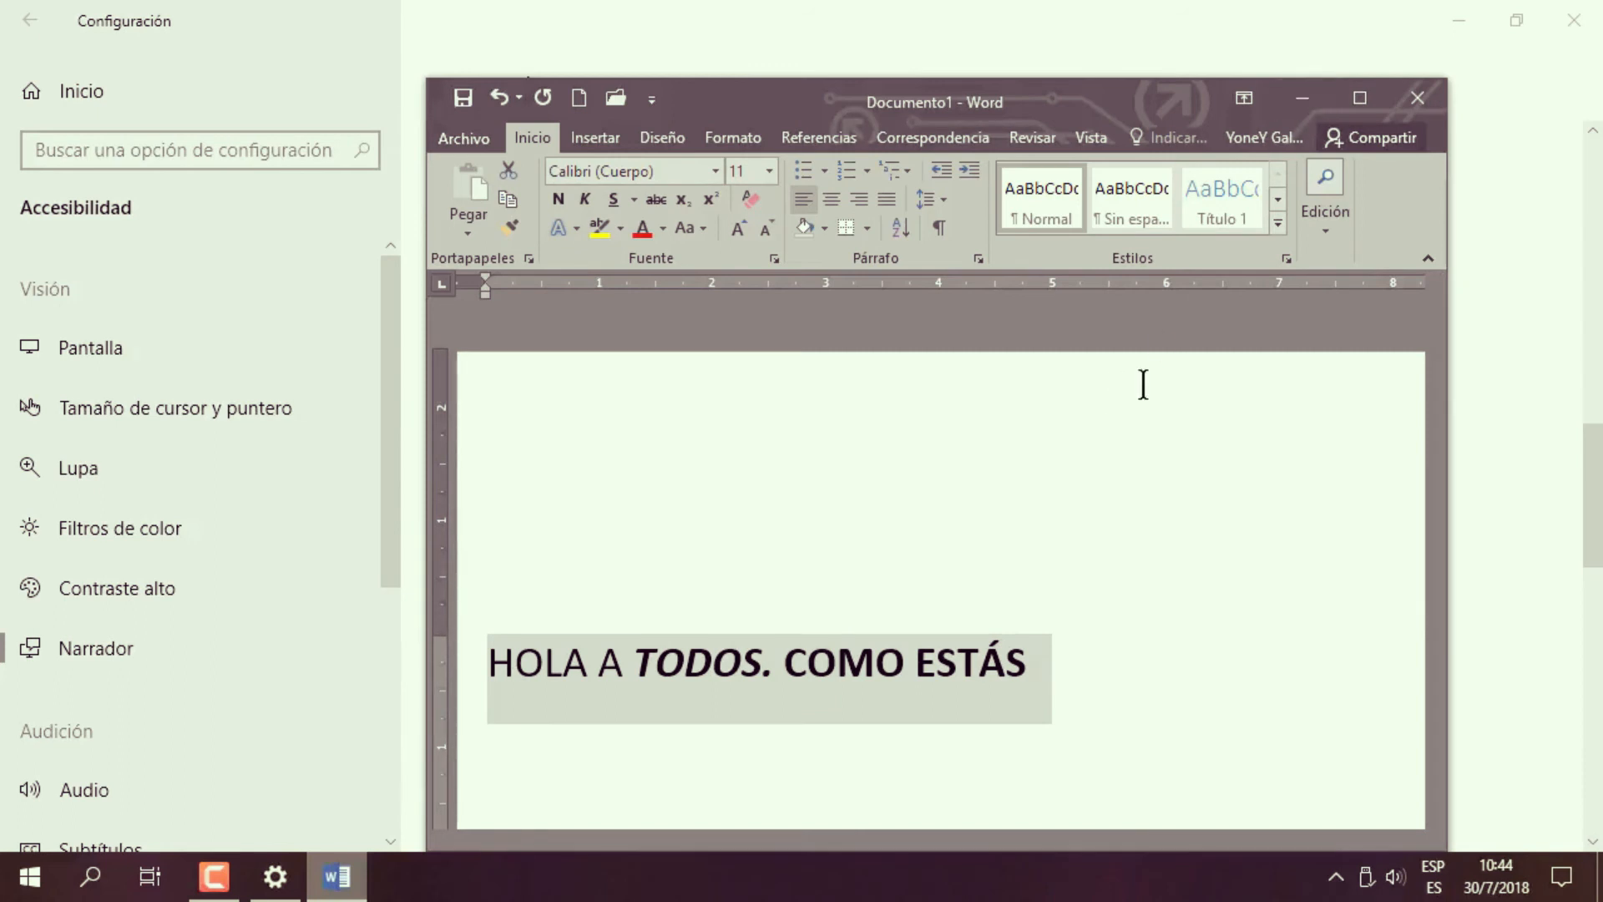
# Start closing the Word document to illustrate the Narrador action alerts, cancel the save prompt, and return to the Narrador settings.
pyautogui.click(1301, 98)
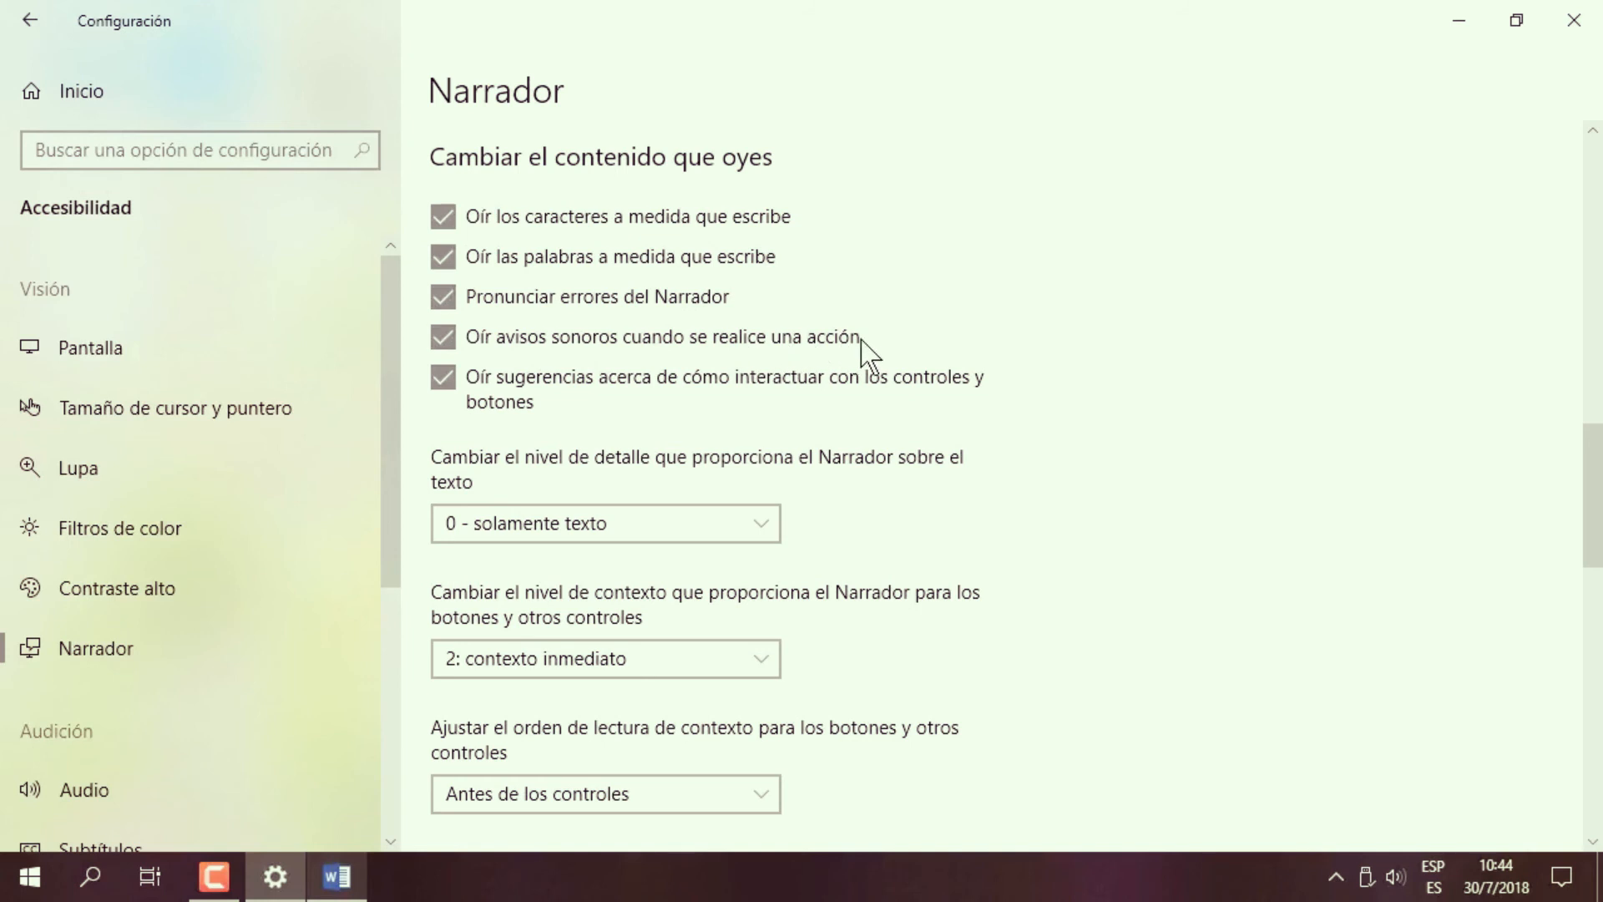
pyautogui.click(347, 870)
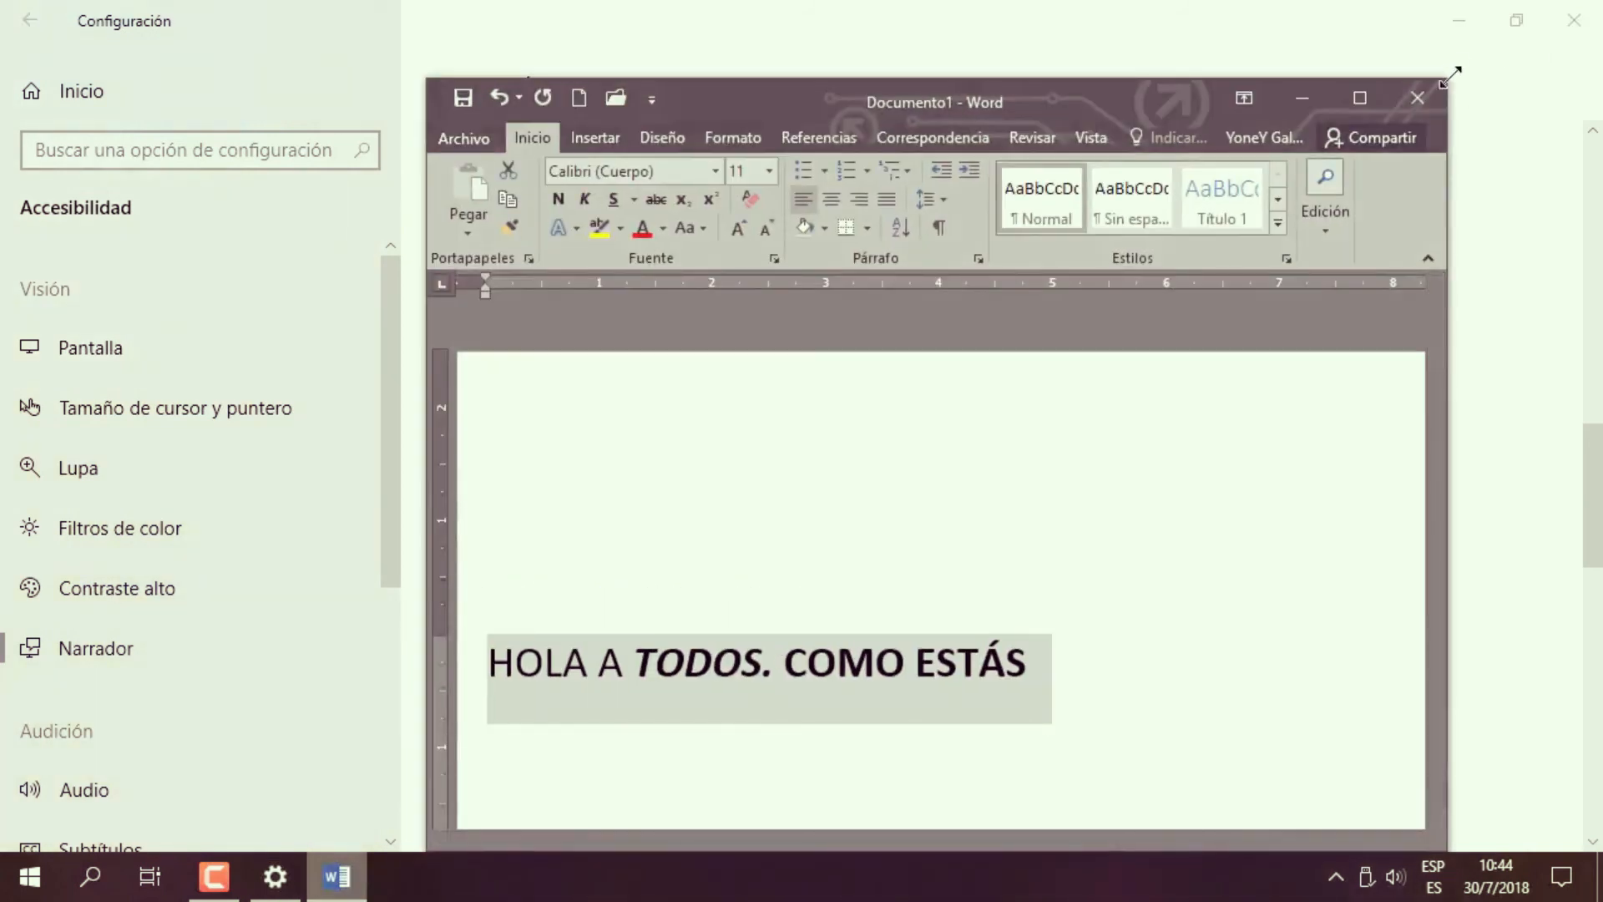
pyautogui.click(1403, 98)
pyautogui.moveTo(866, 352); pyautogui.dragTo(940, 274)
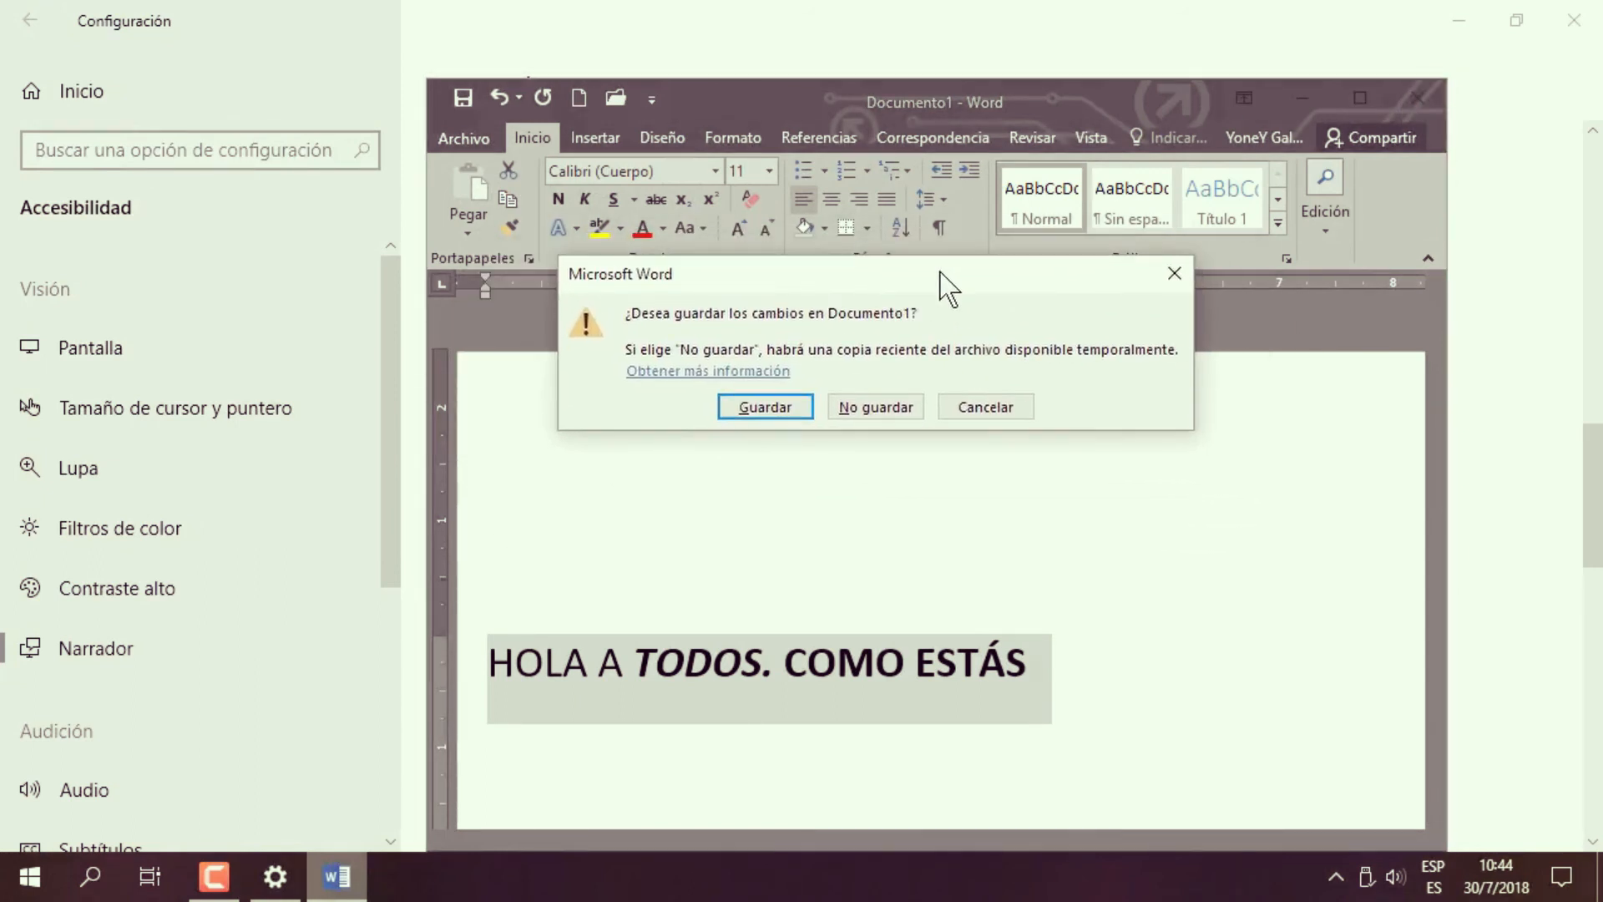
pyautogui.click(1002, 417)
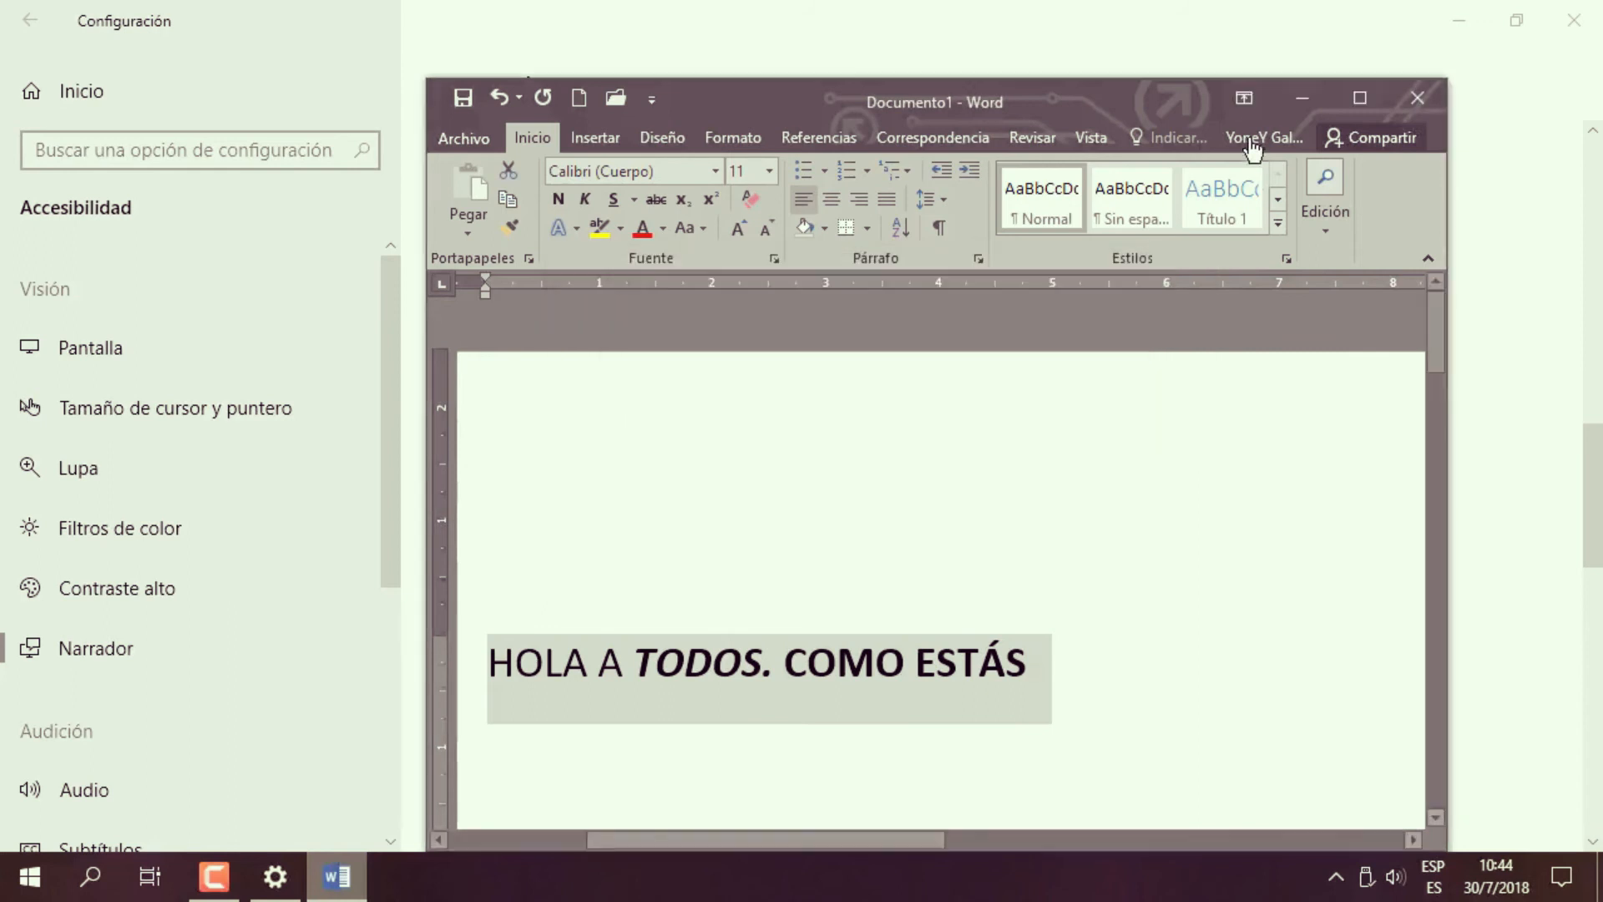
pyautogui.click(1304, 98)
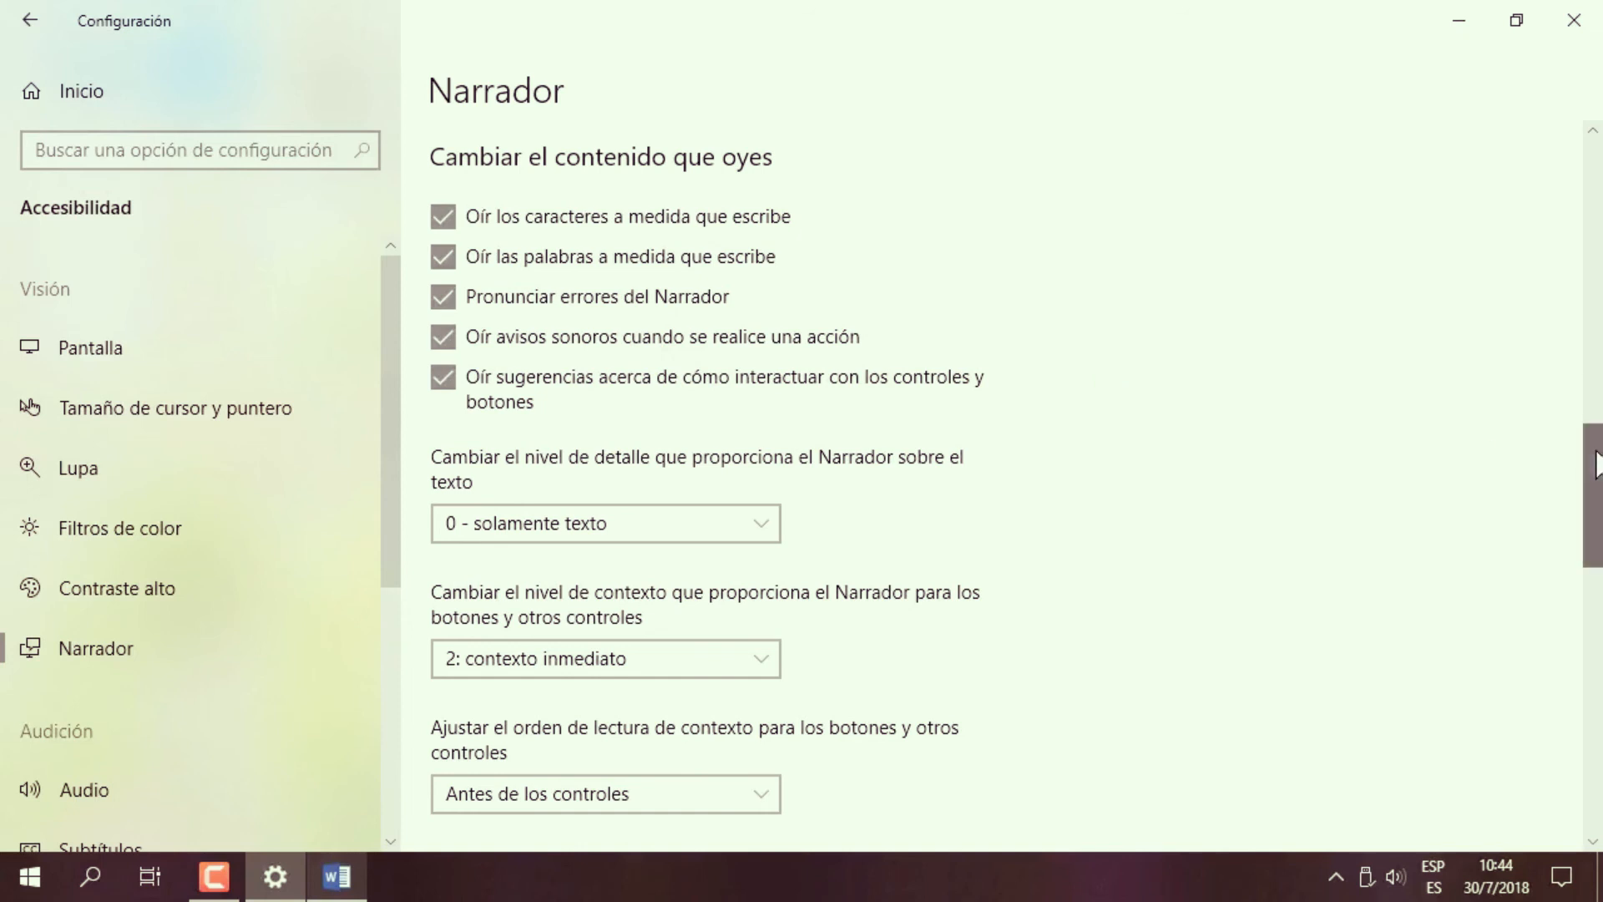
# Review the Narrador text detail and control context levels, keeping 0 - solamente texto and 2: contexto inmediato.
pyautogui.scroll(-2, 1595, 464)
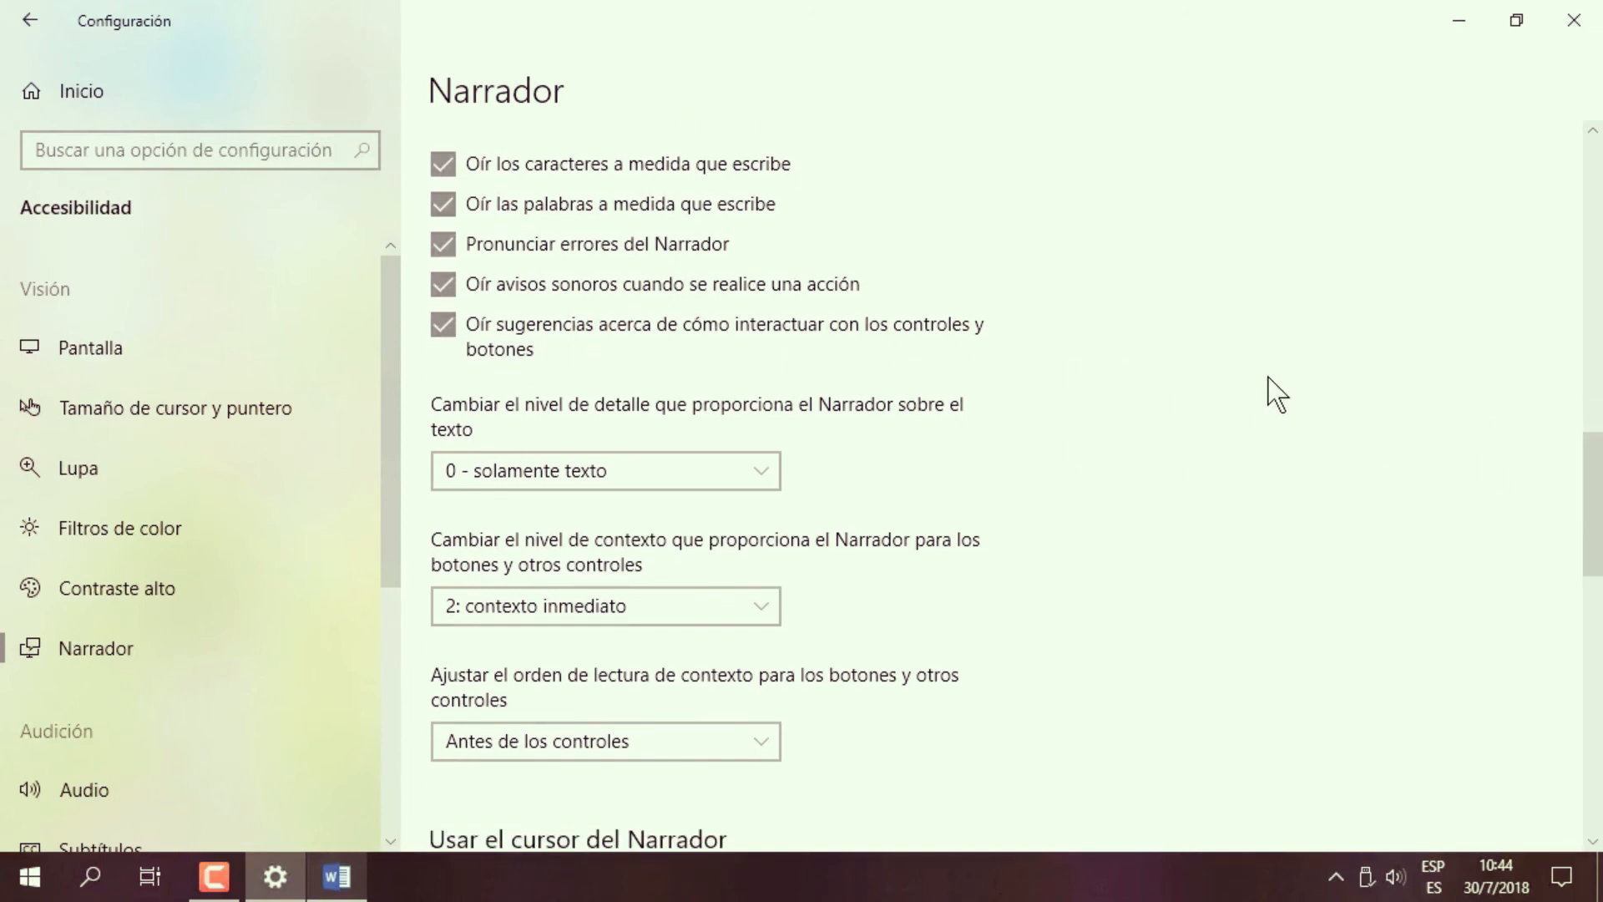
pyautogui.moveTo(1594, 555); pyautogui.dragTo(1593, 583)
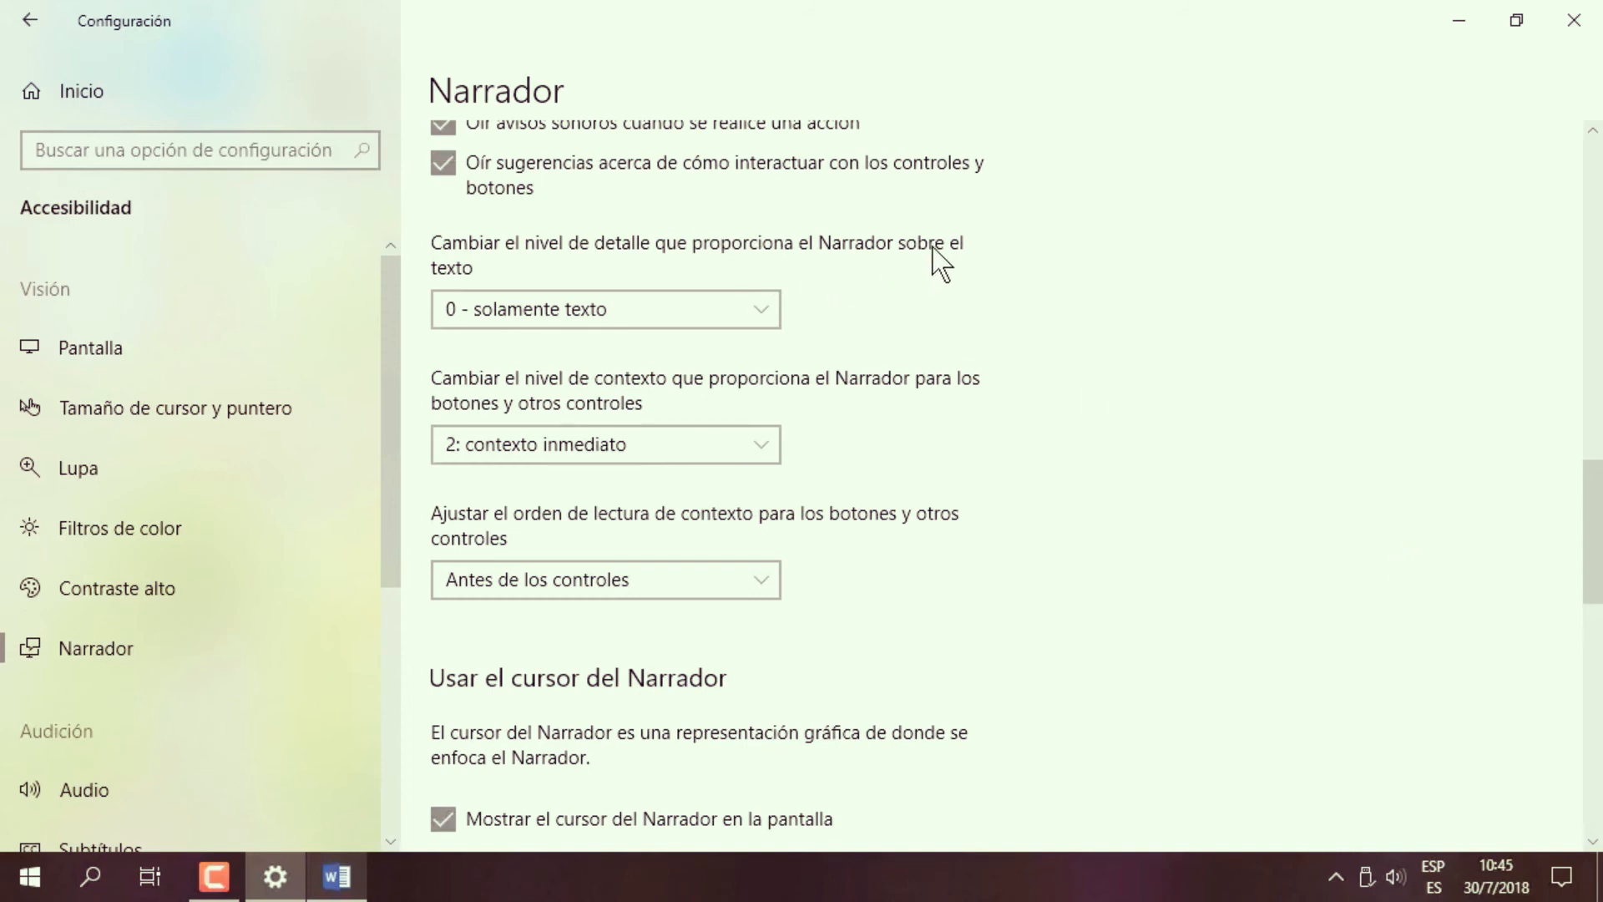
pyautogui.click(760, 310)
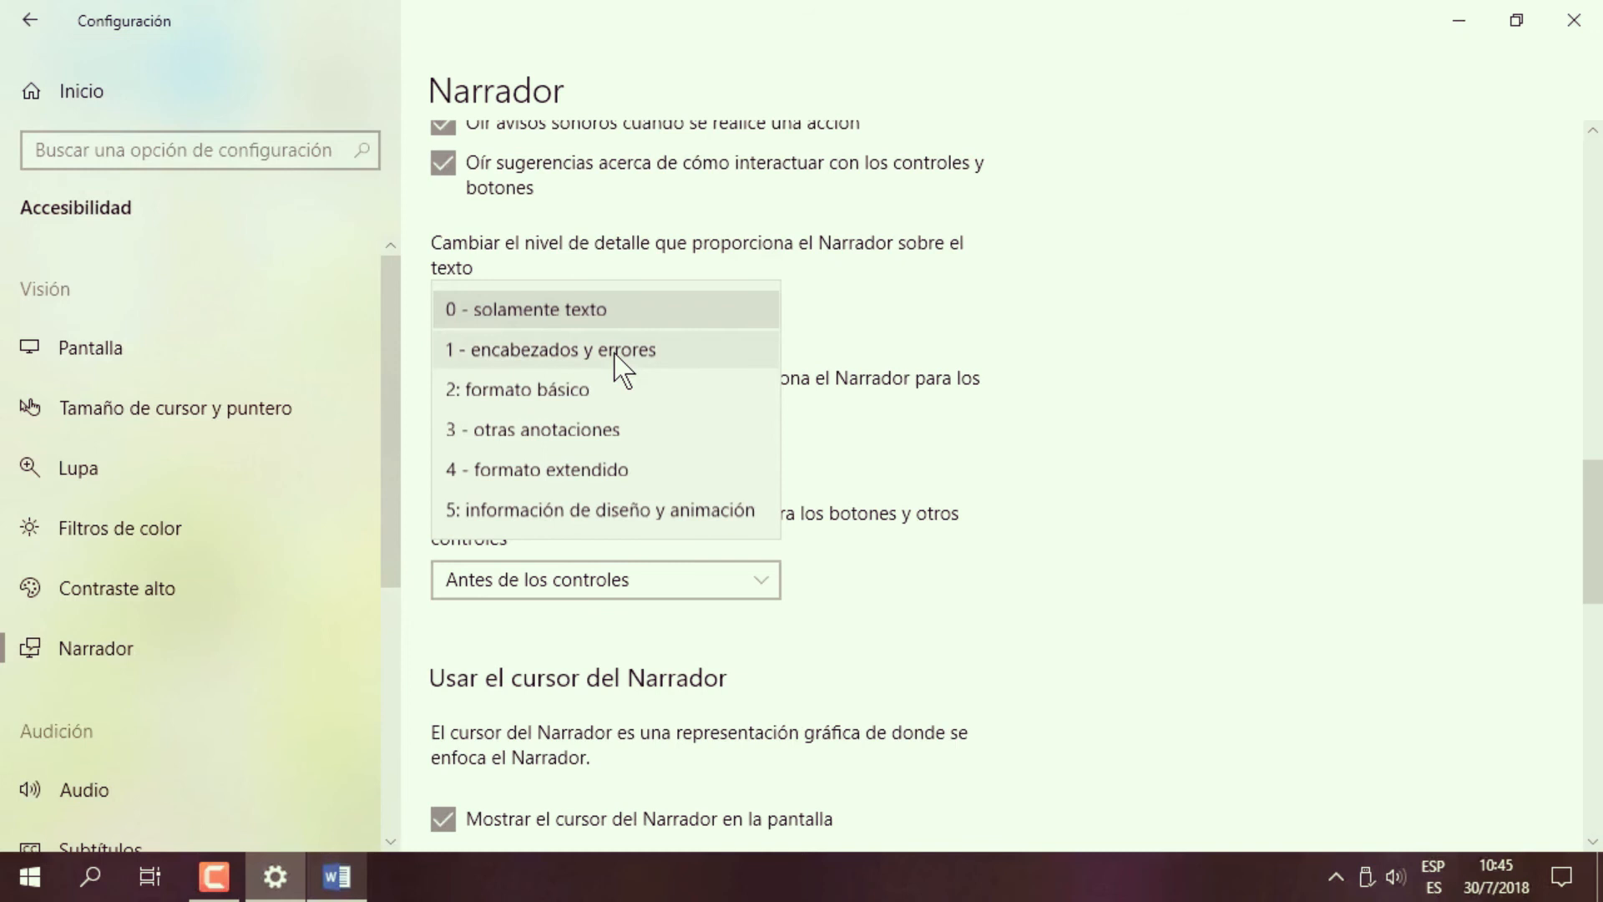
pyautogui.click(568, 315)
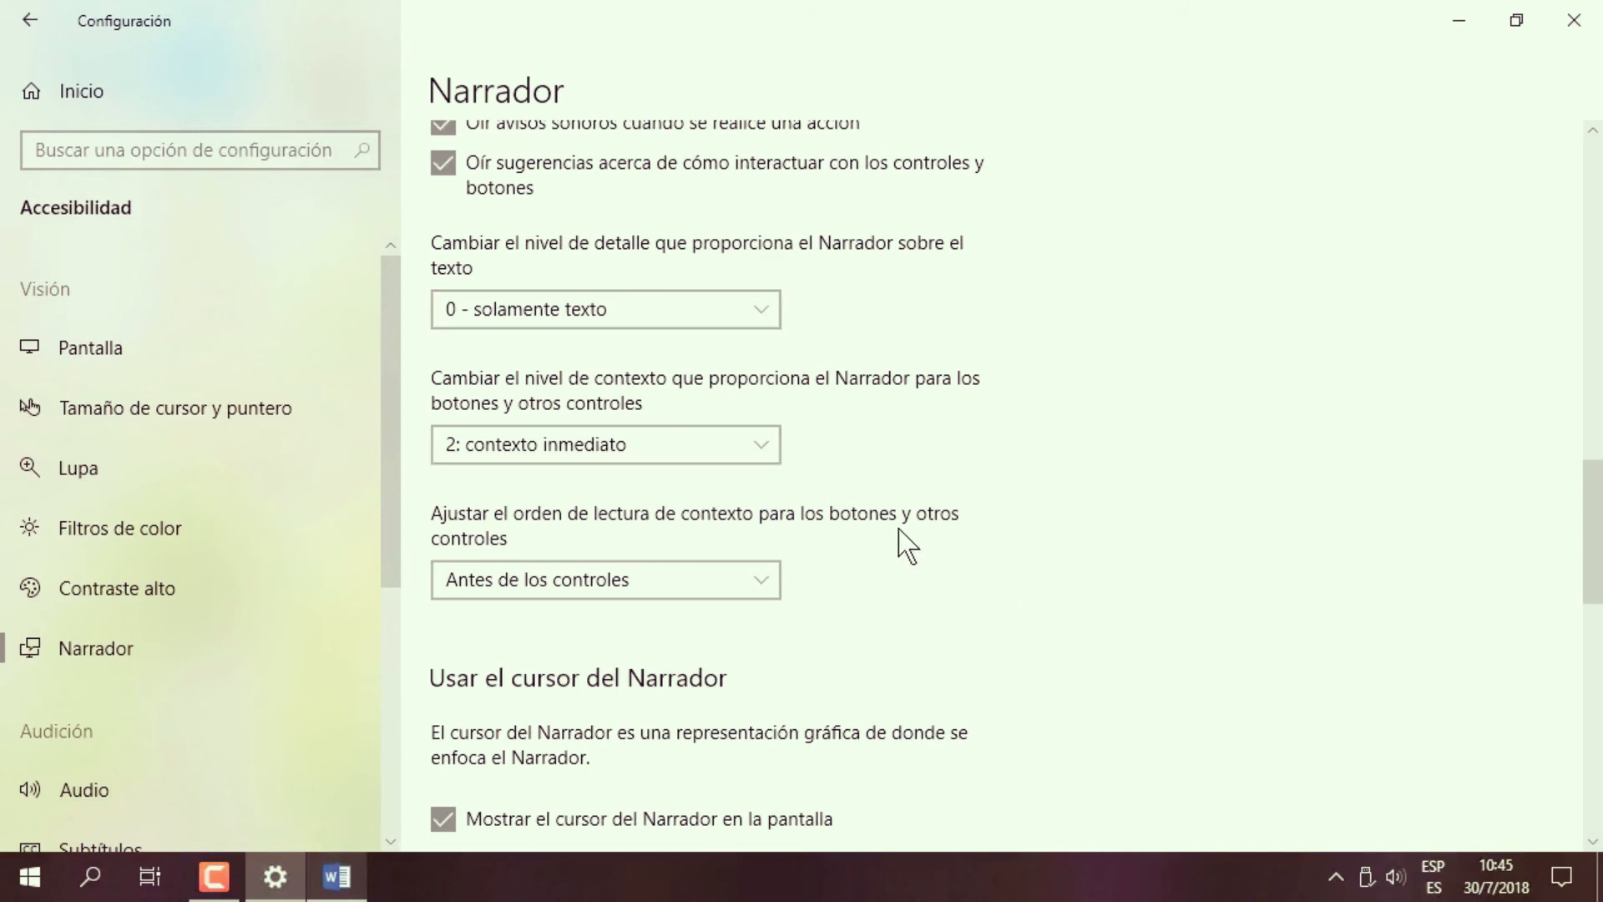
pyautogui.click(758, 451)
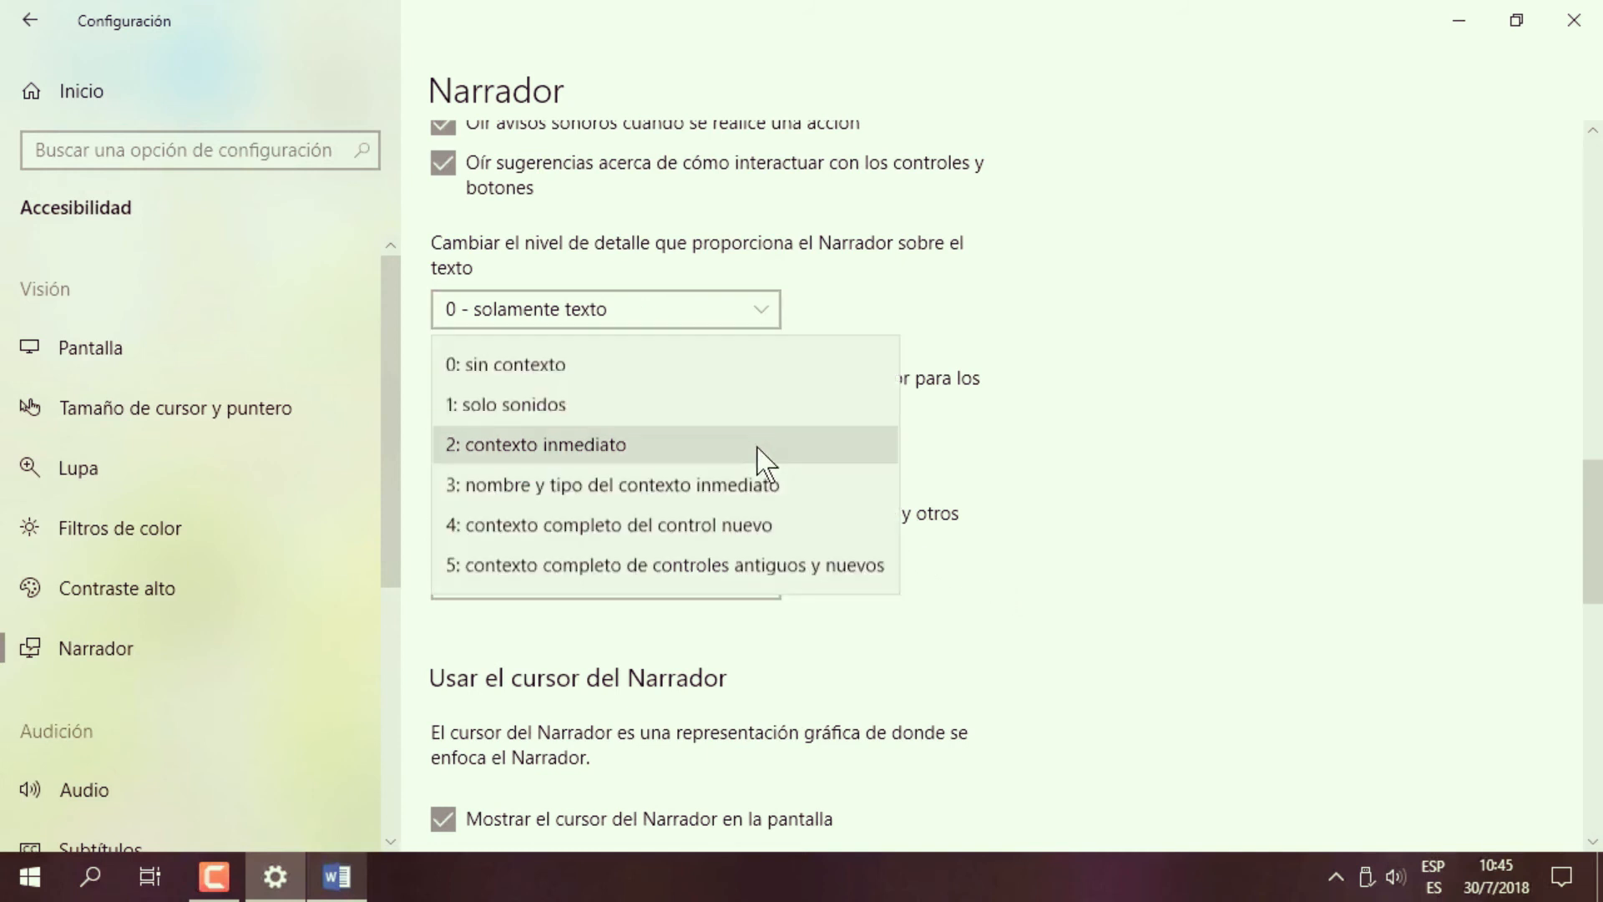
pyautogui.click(560, 456)
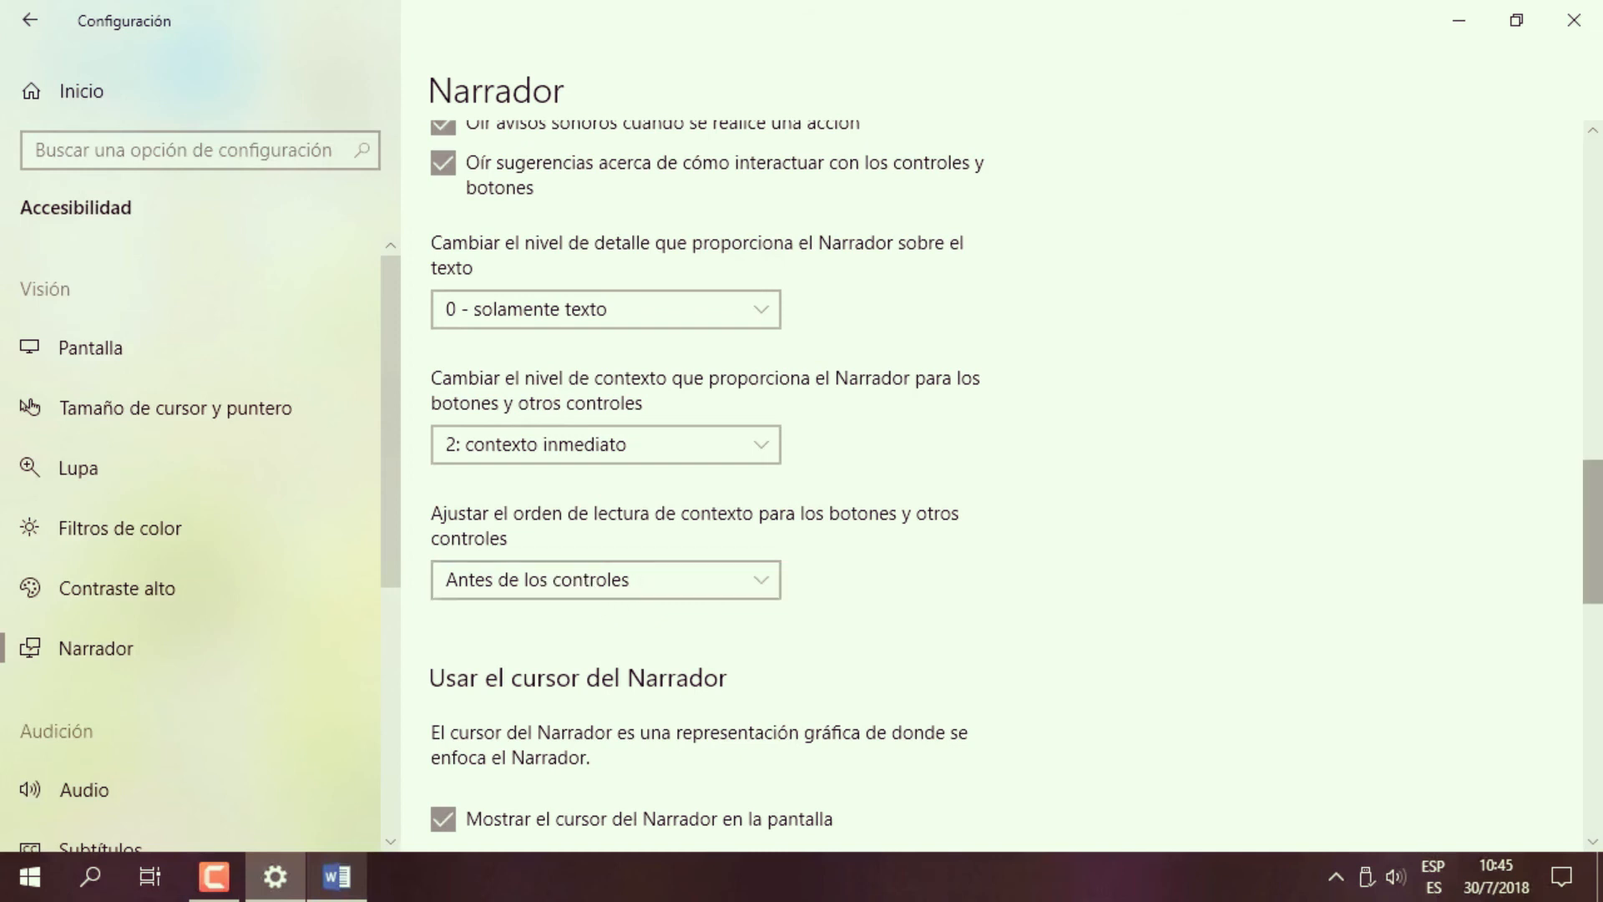
# Move the insertion point through the Word sentence to the end of ESTÁS to illustrate the Narrador cursor, and return to its settings.
pyautogui.scroll(-5, 1600, 499)
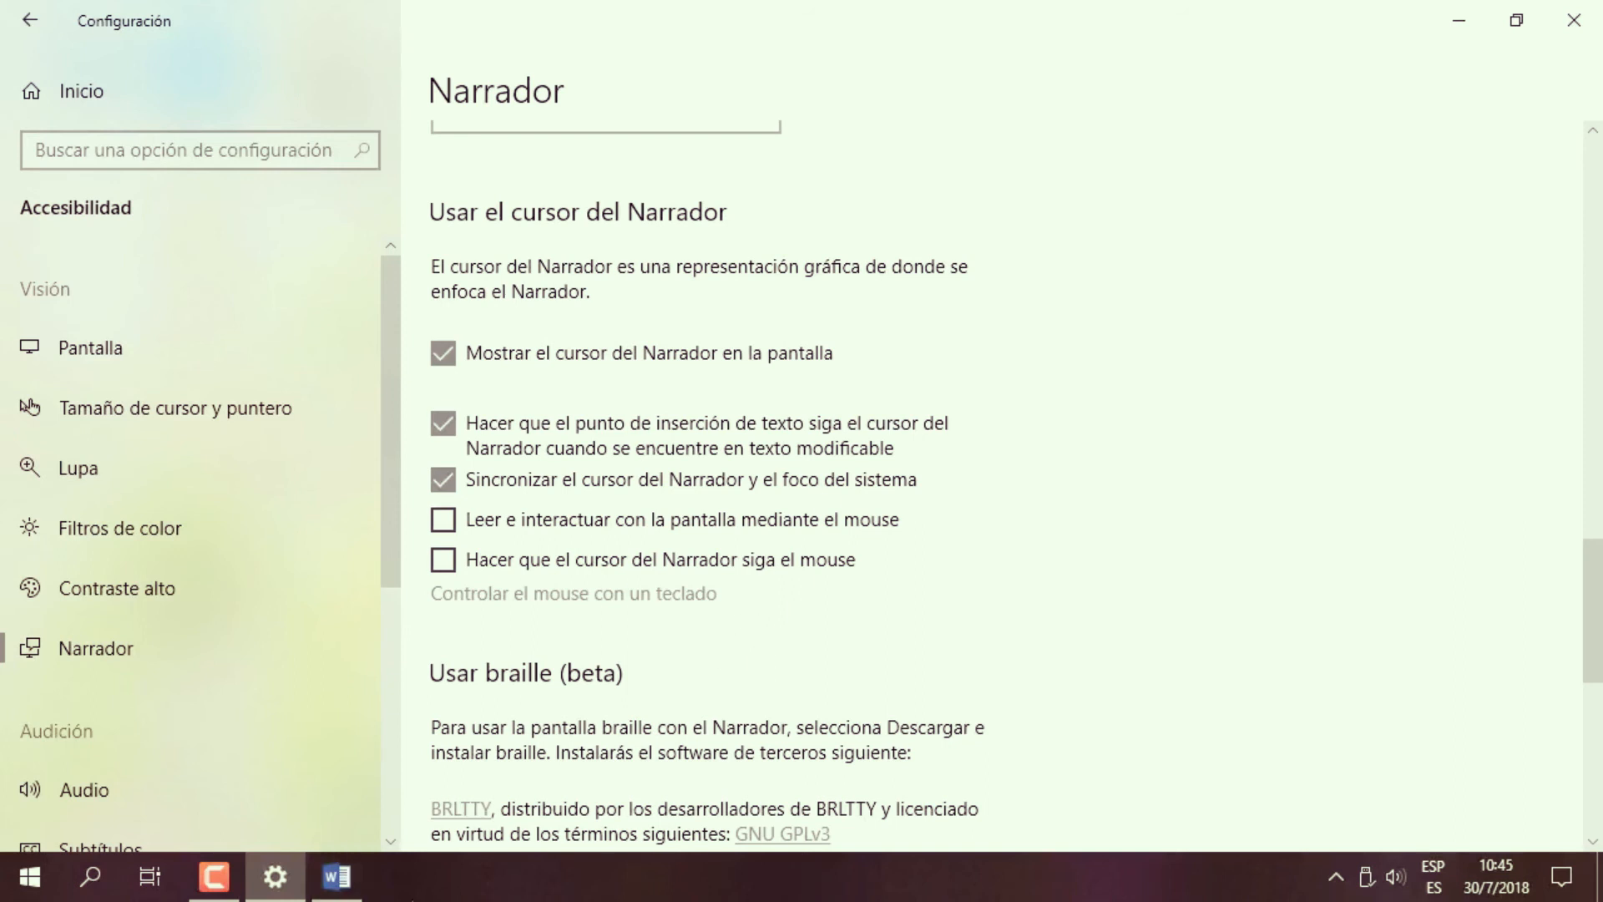
pyautogui.click(354, 892)
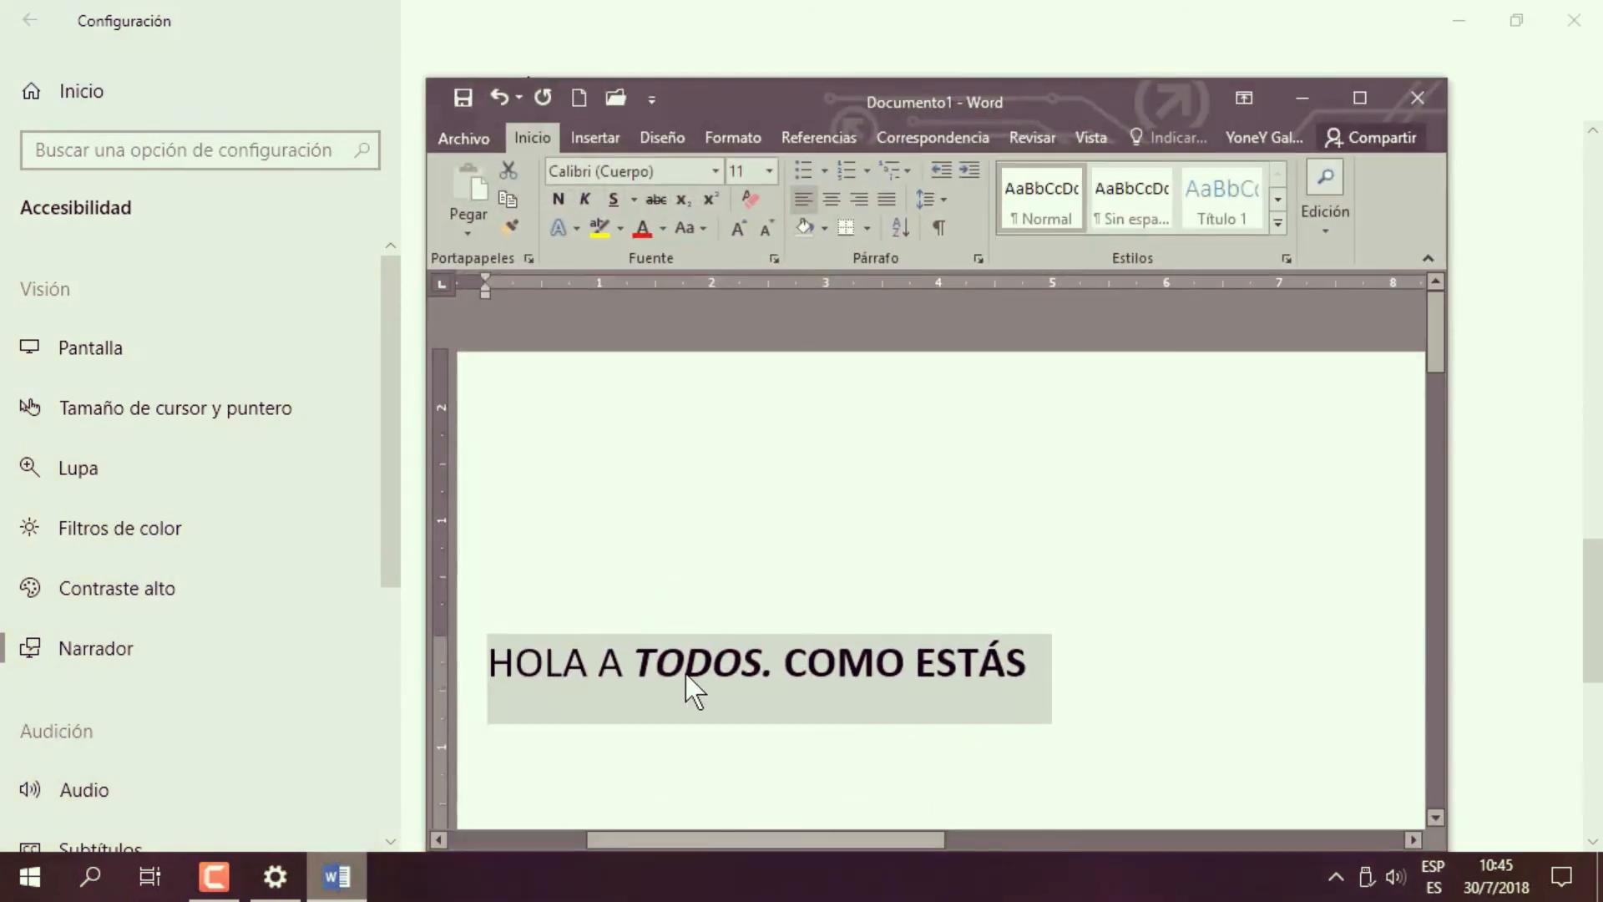
pyautogui.press('Delete')
pyautogui.hotkey('ctrl', 'z')
pyautogui.scroll(2, 673, 677)
pyautogui.click(754, 684)
pyautogui.click(516, 661)
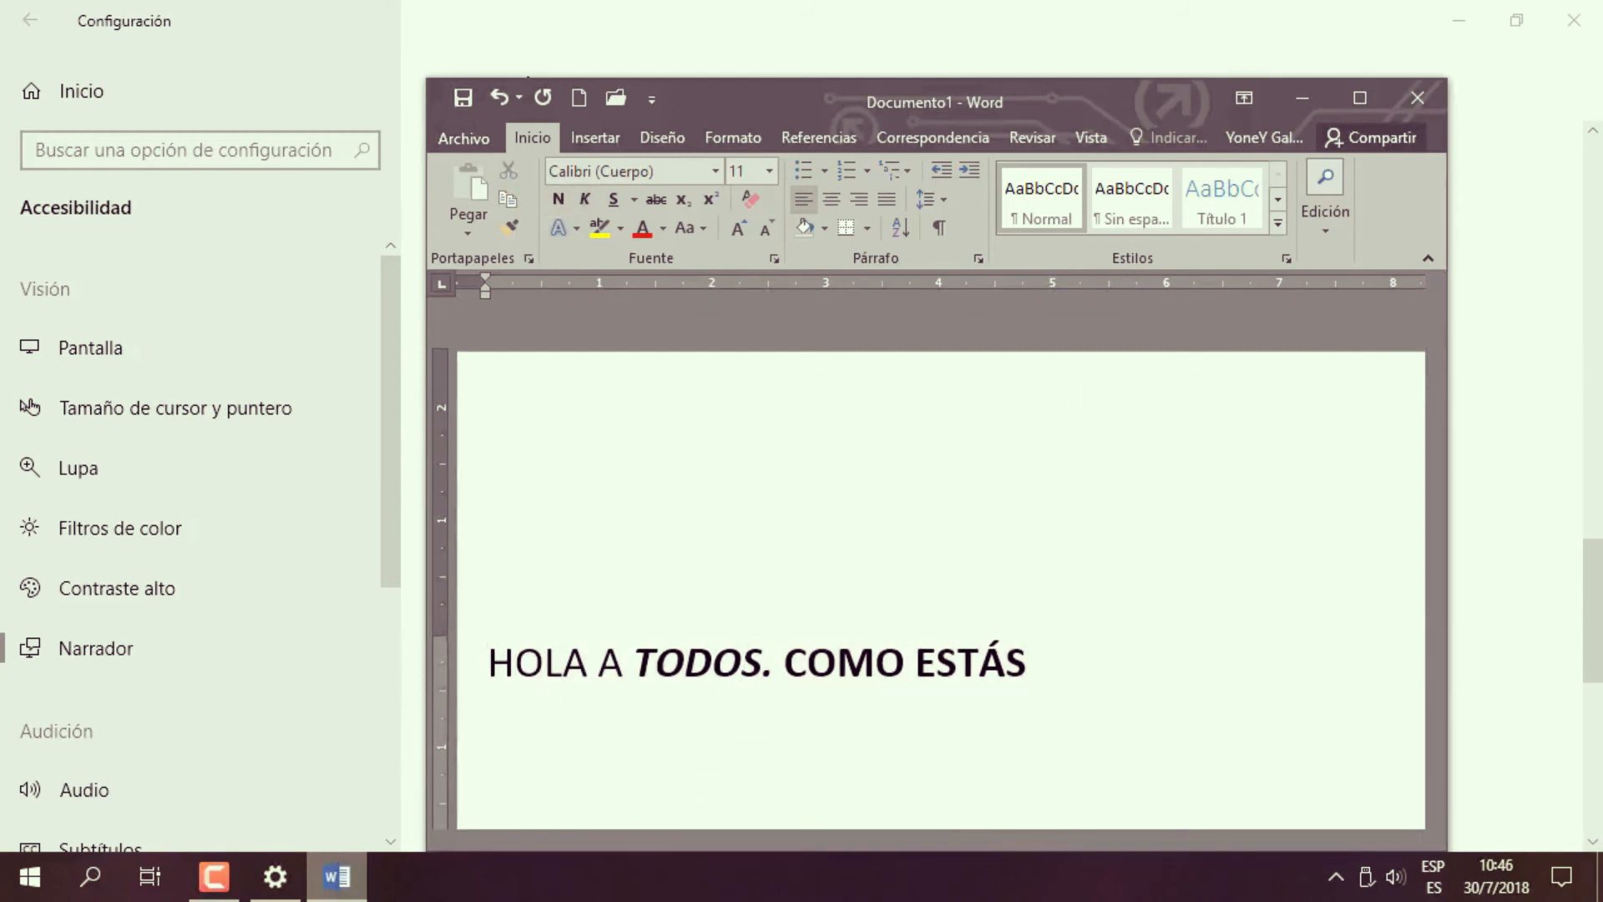
pyautogui.press('Right')
pyautogui.press('Right')
pyautogui.press('Right')
pyautogui.press('Right')
pyautogui.press('Right')
pyautogui.press('Right')
pyautogui.press('Right')
pyautogui.press('Right')
pyautogui.press('Right')
pyautogui.press('Right')
pyautogui.press('Right')
pyautogui.press('Right')
pyautogui.press('Right')
pyautogui.press('Right')
pyautogui.press('Right')
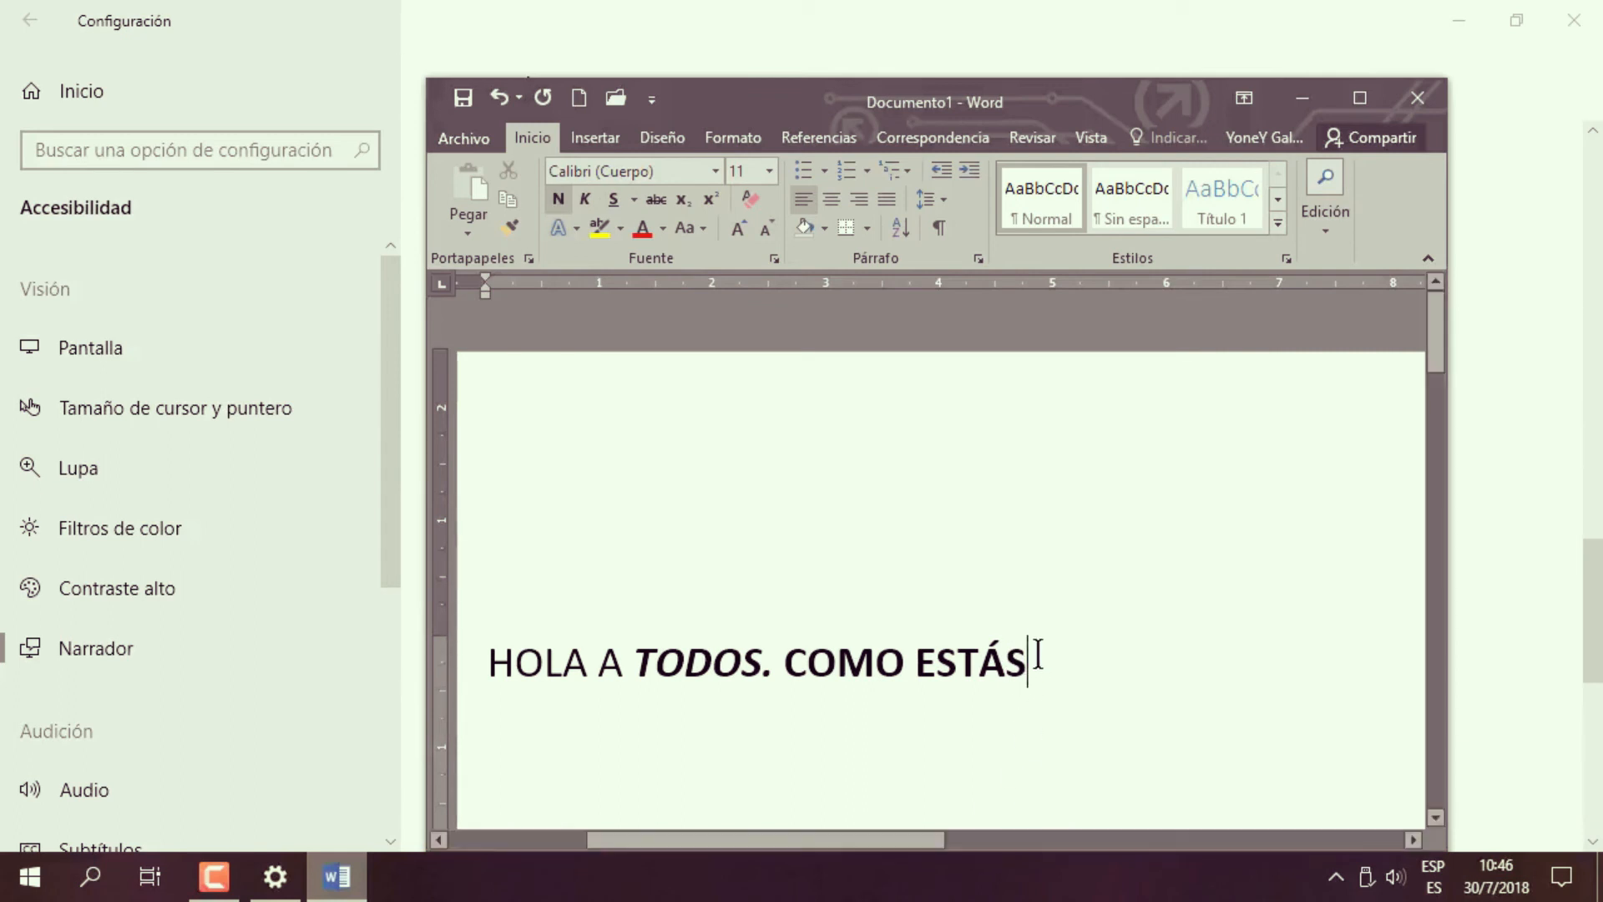
pyautogui.click(1303, 98)
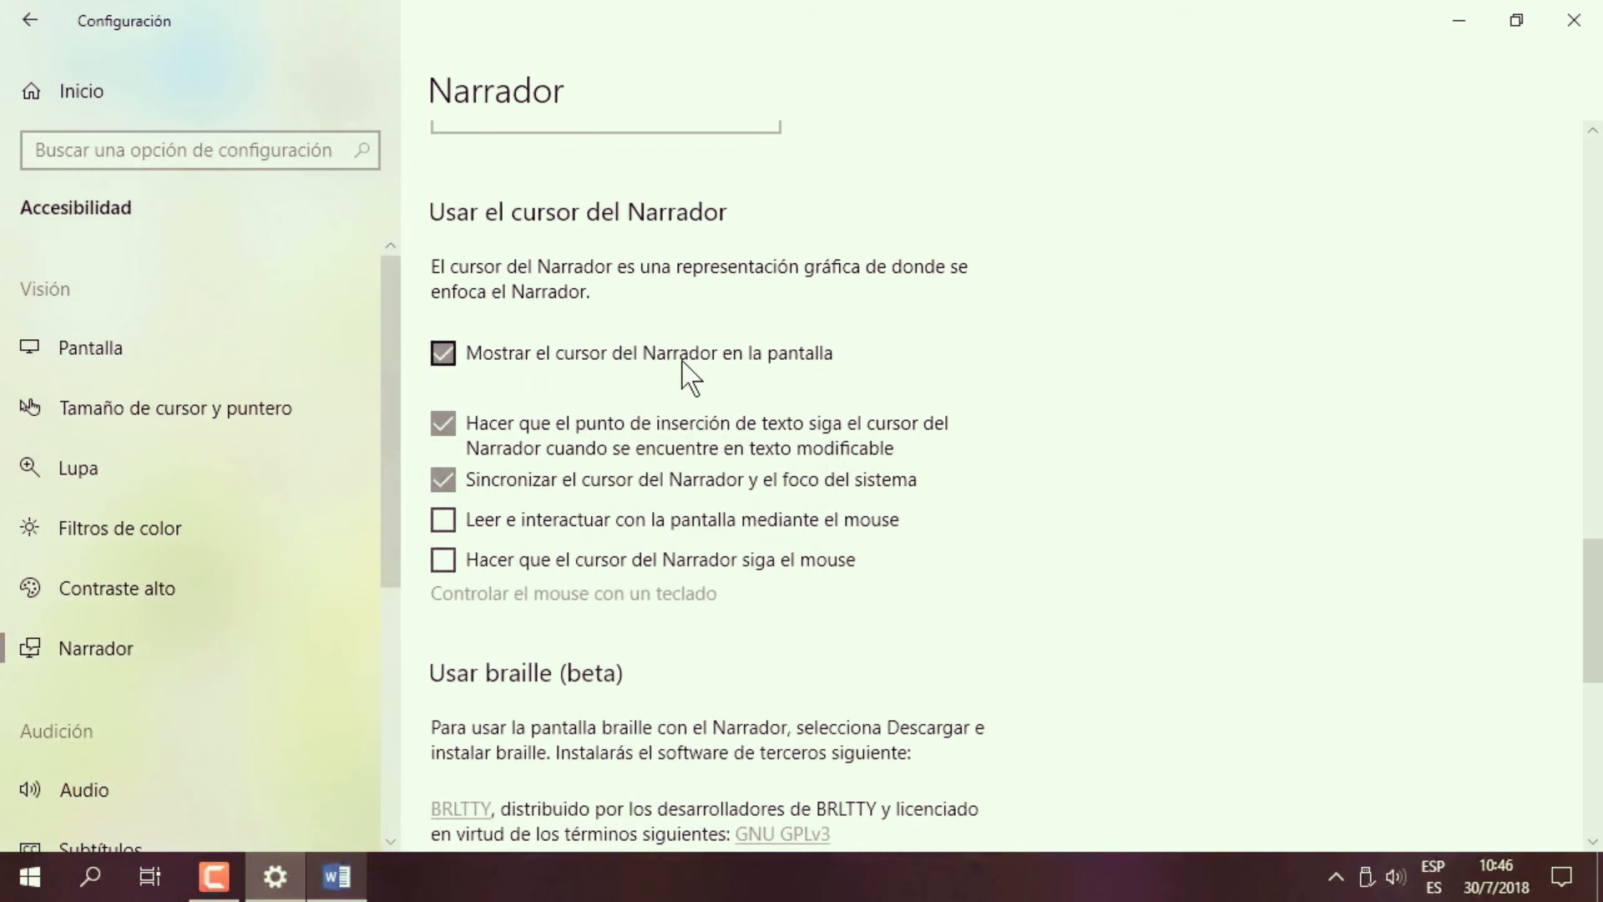
# Switch to Word again, advance the insertion point from the H of HOLA through the sentence, and return to Usar el cursor del Narrador.
pyautogui.click(328, 883)
pyautogui.click(515, 664)
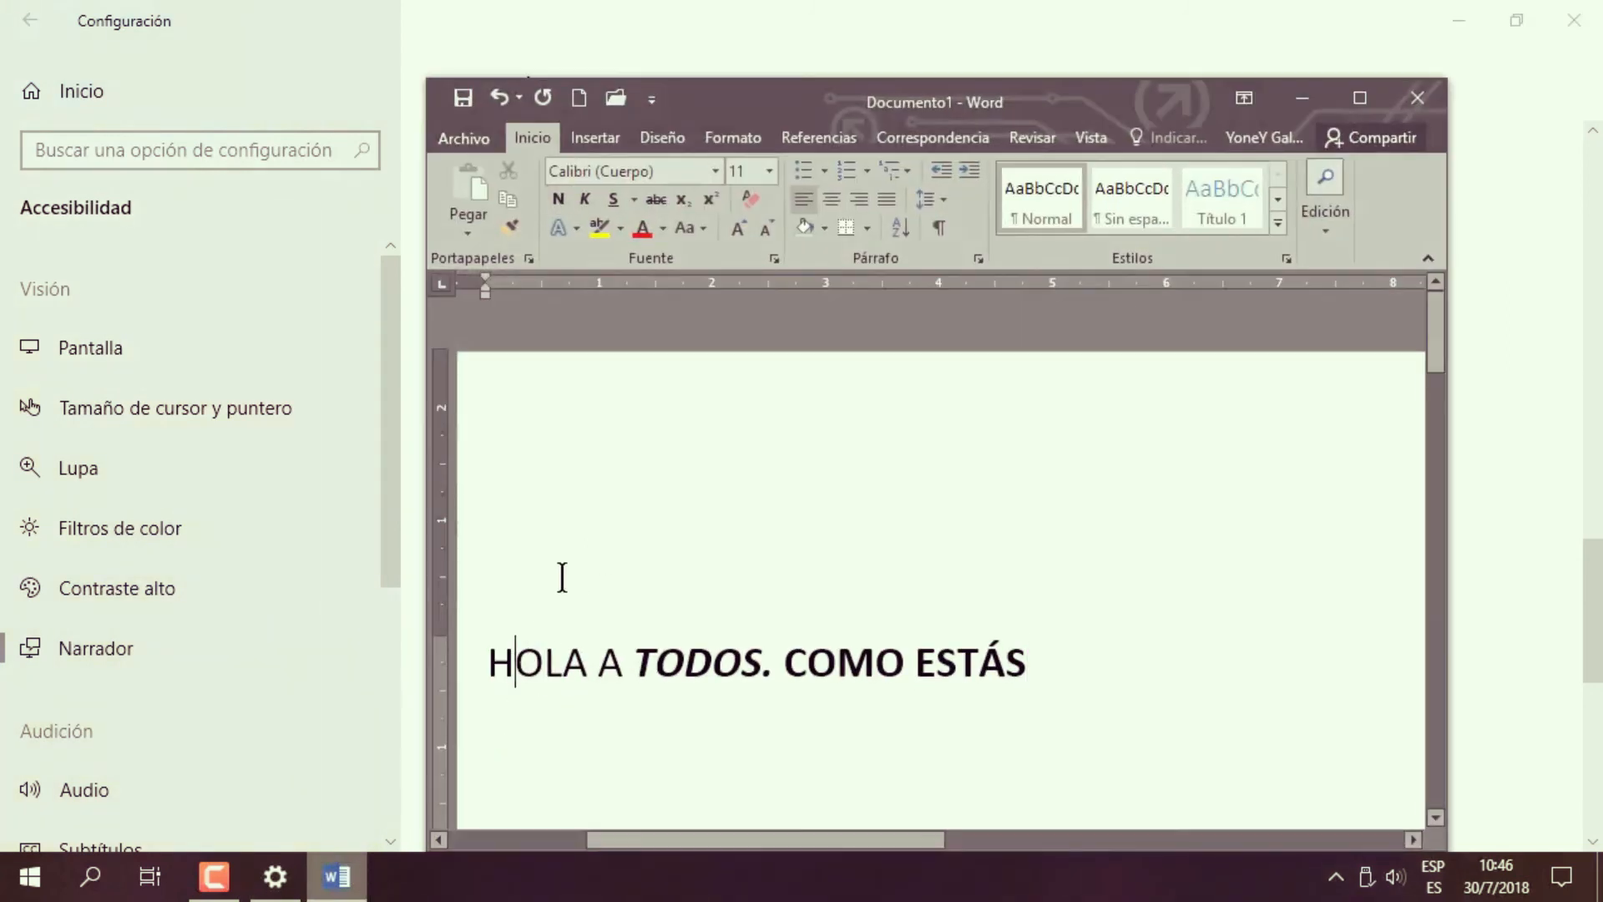
pyautogui.press('Right')
pyautogui.press('Right')
pyautogui.press('Right')
pyautogui.press('Right')
pyautogui.press('Right')
pyautogui.press('Right')
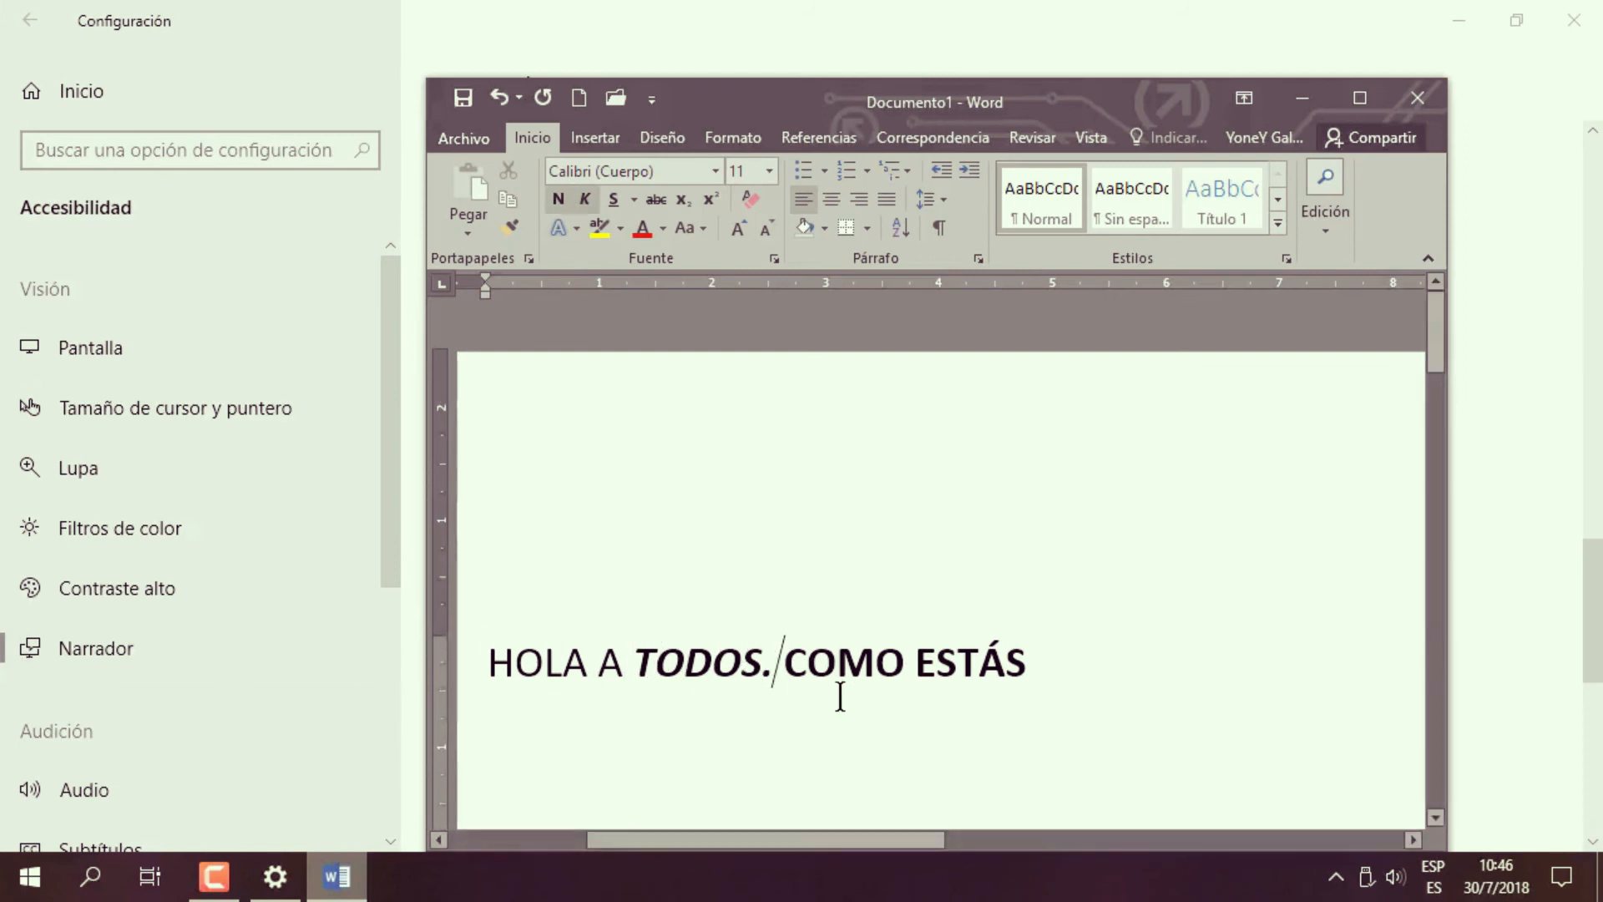
pyautogui.press('Right')
pyautogui.press('Right')
pyautogui.press('Right')
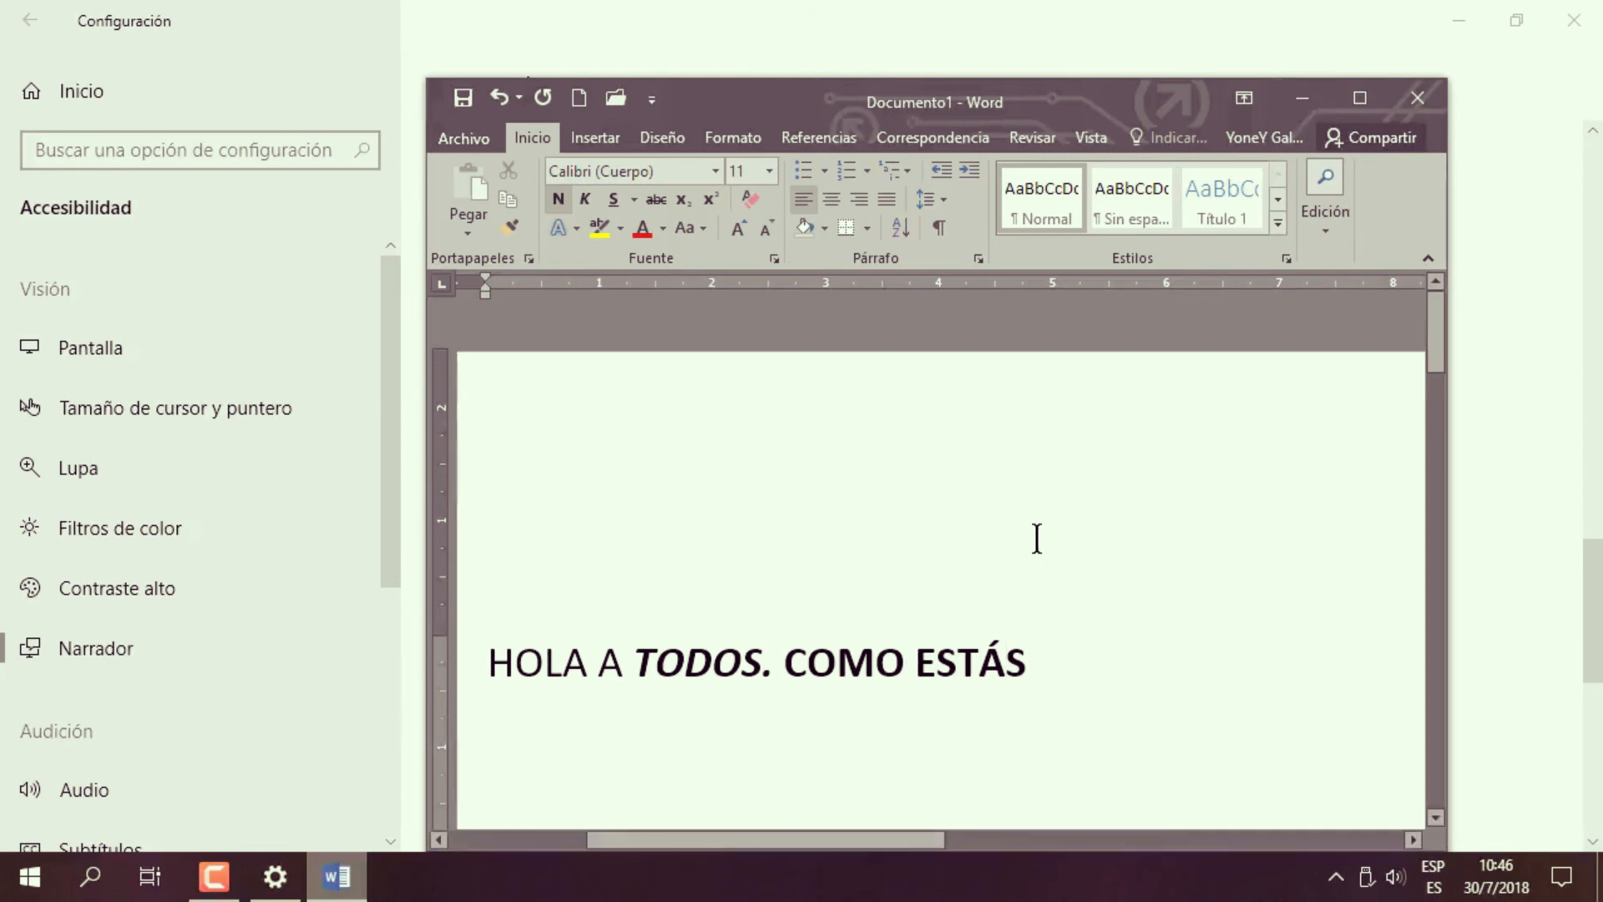
pyautogui.click(1305, 97)
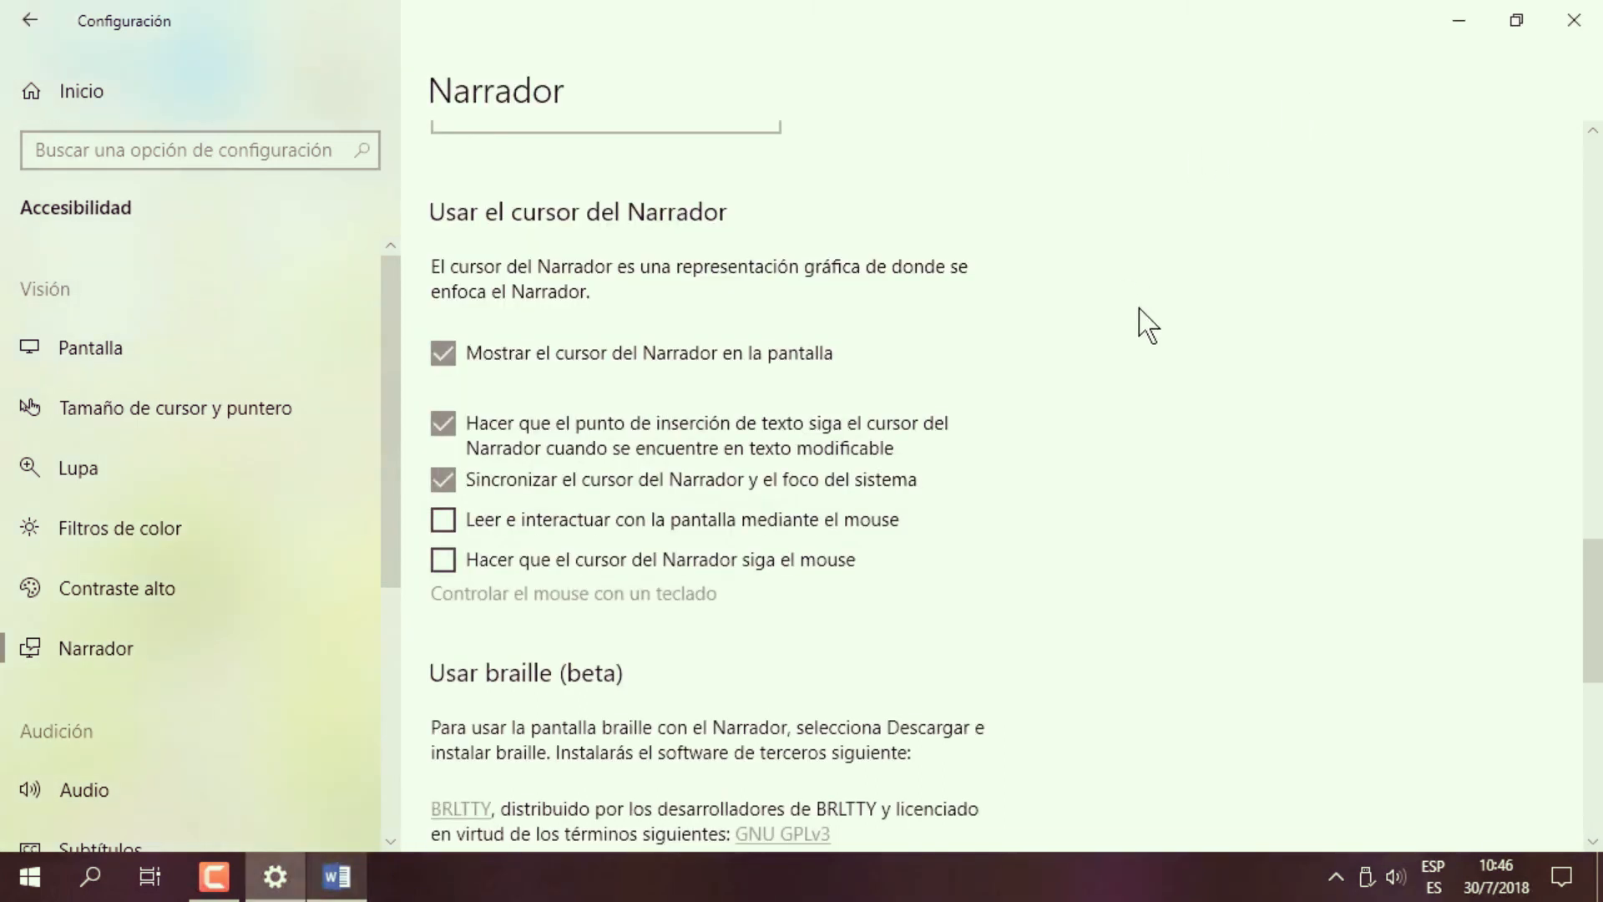
# Review the Narrador mouse, braille, key behavior and feedback options, and go back to Elegir cuándo iniciar el Narrador.
pyautogui.scroll(-3, 1597, 574)
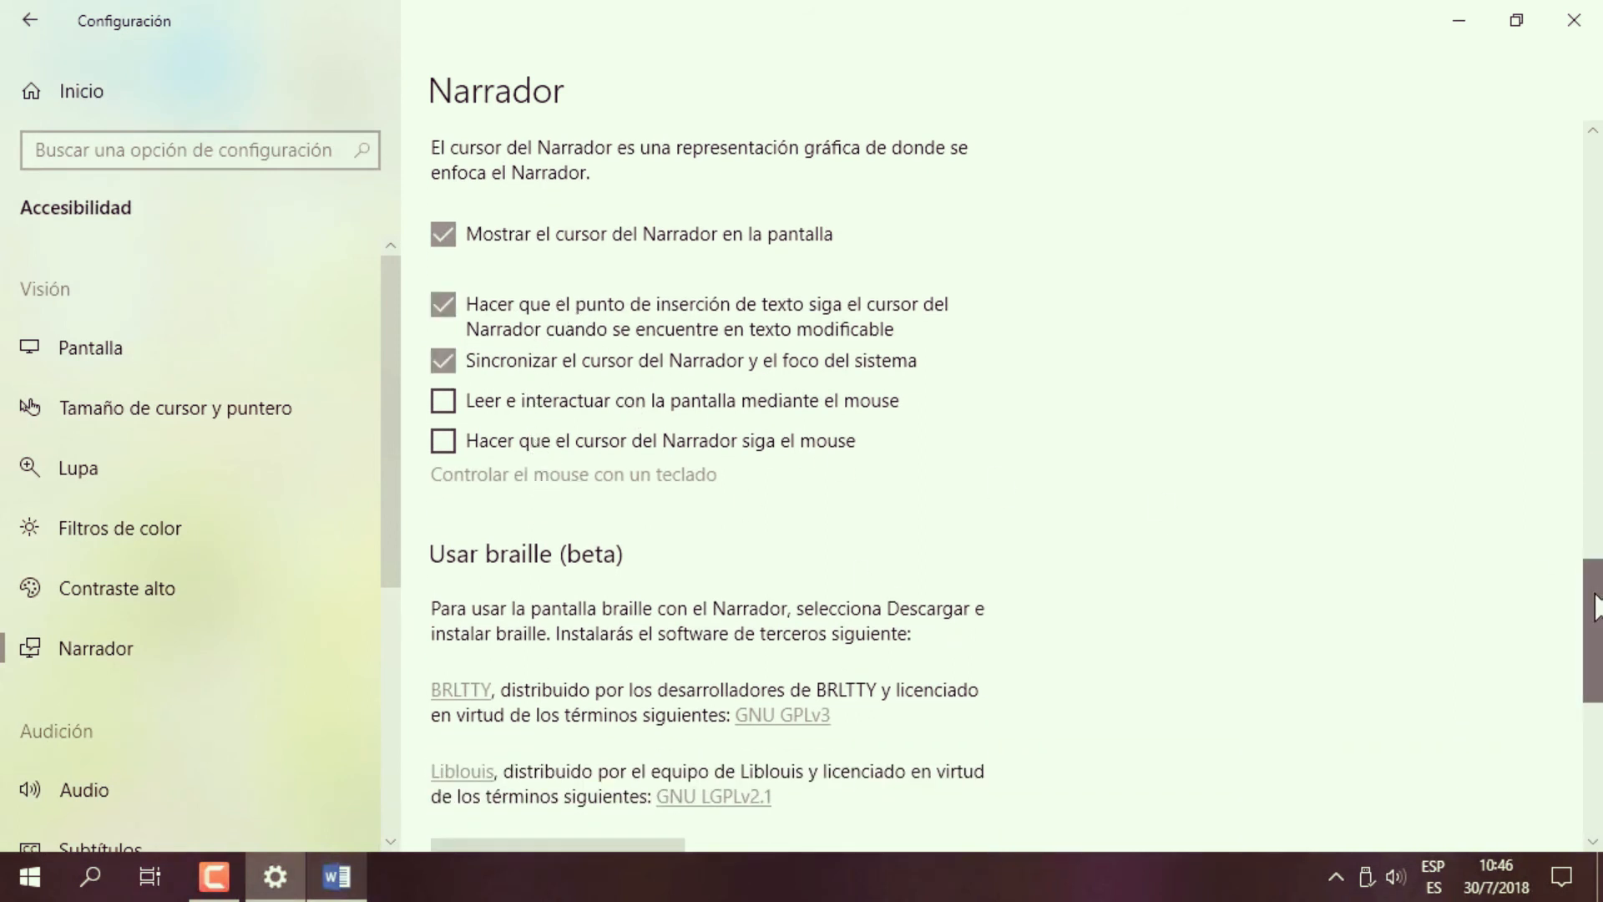
pyautogui.scroll(-6, 1596, 618)
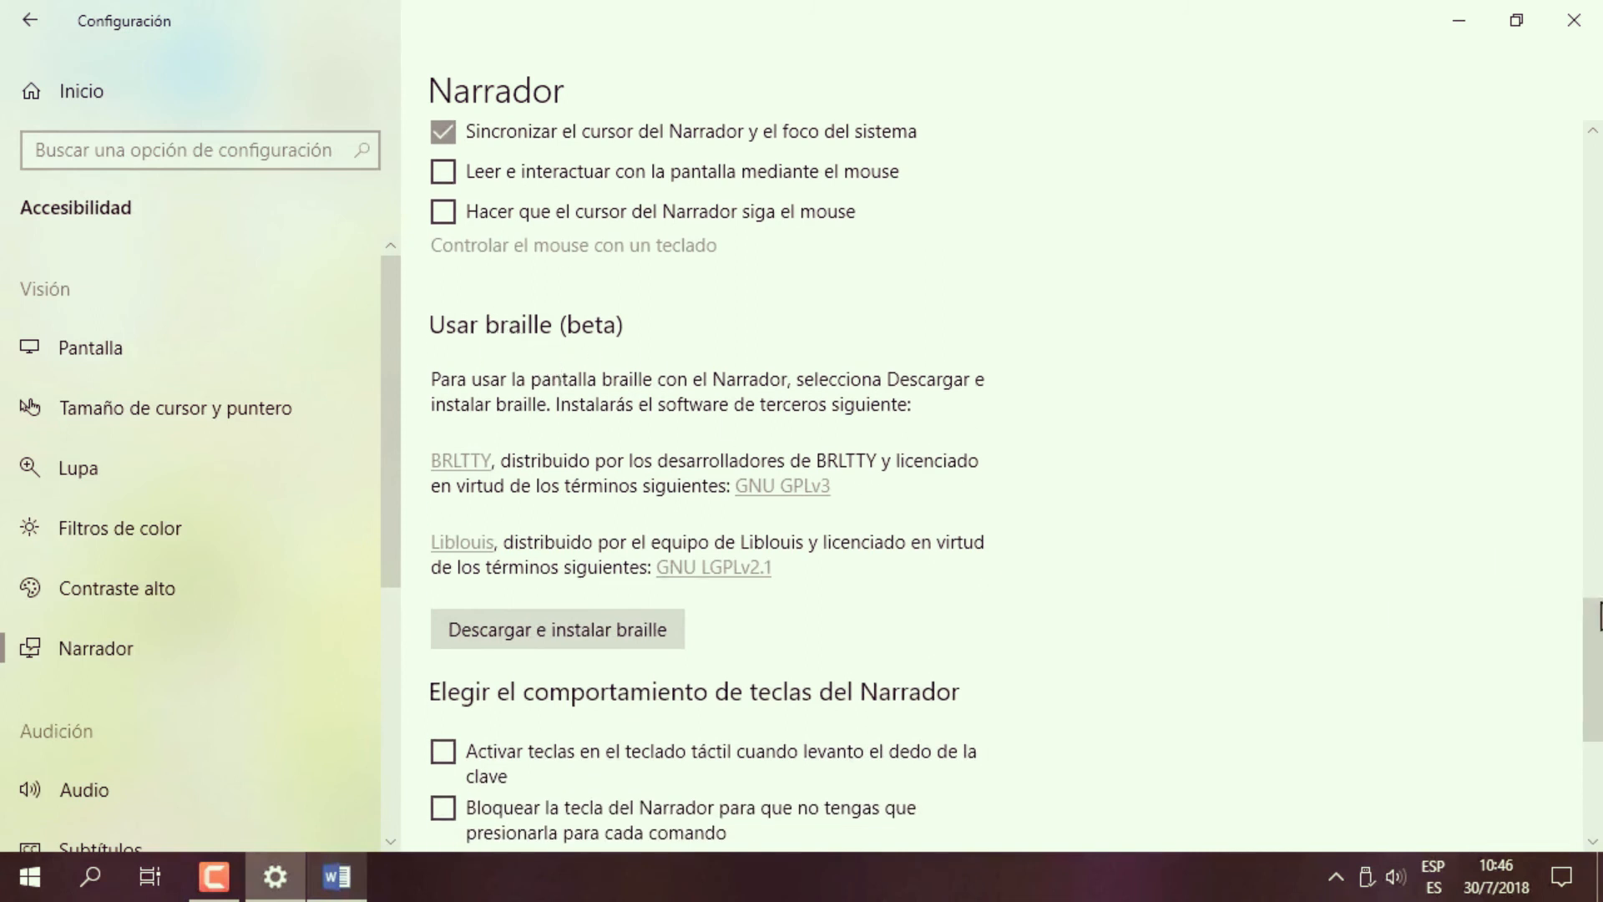
pyautogui.scroll(-3, 1599, 618)
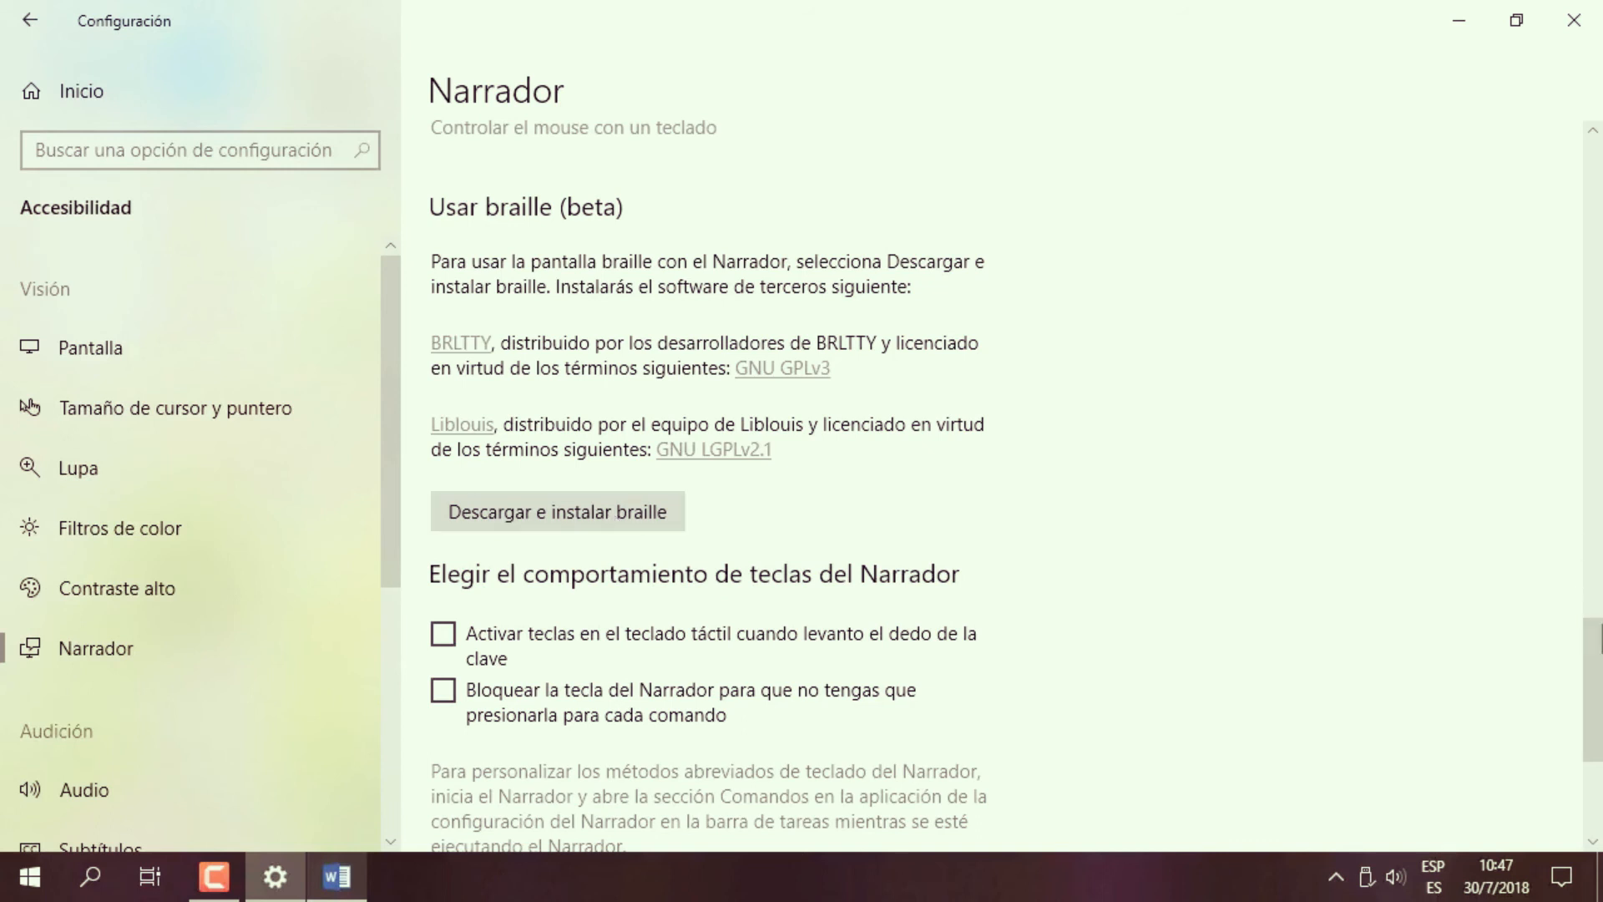
pyautogui.scroll(-2, 1596, 668)
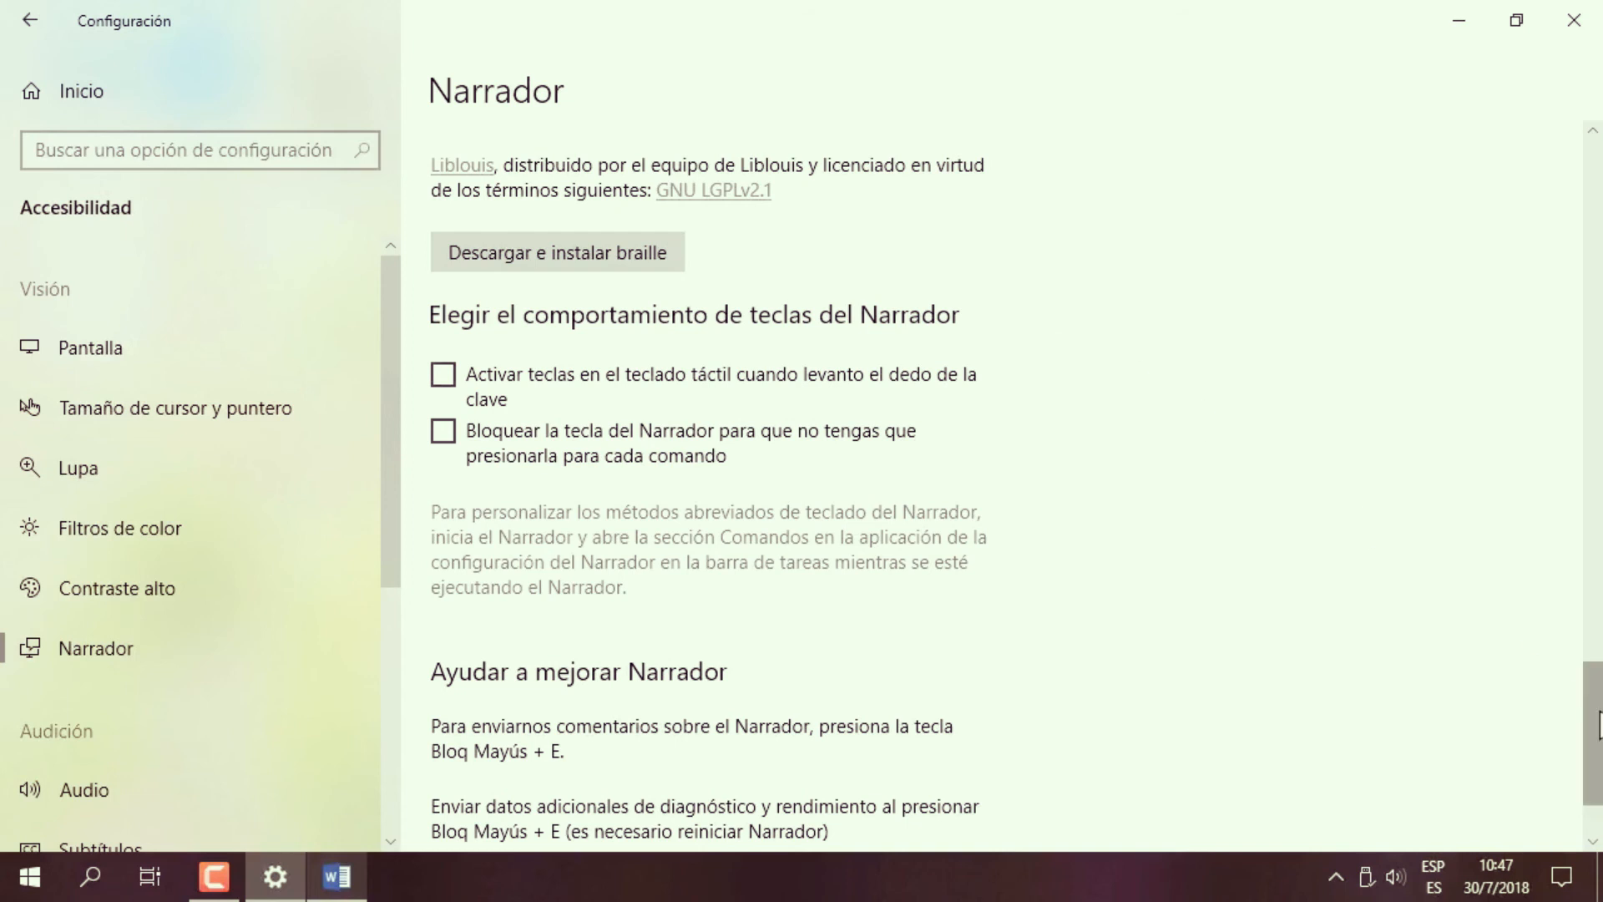
pyautogui.scroll(-2, 1587, 719)
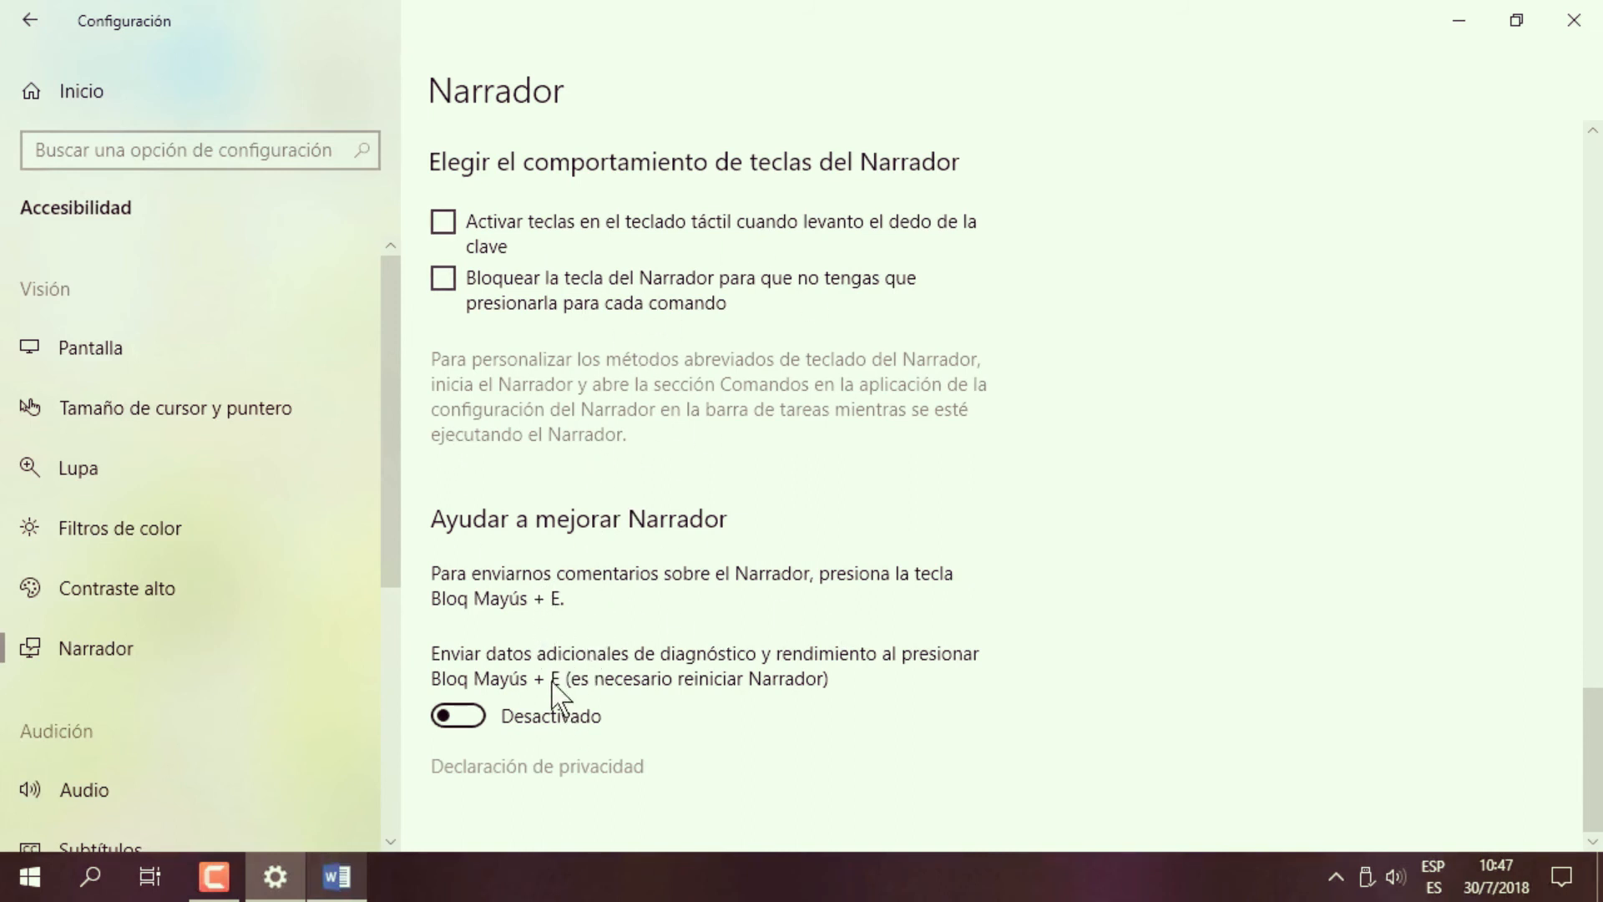
pyautogui.scroll(5, 760, 560)
pyautogui.scroll(5, 760, 559)
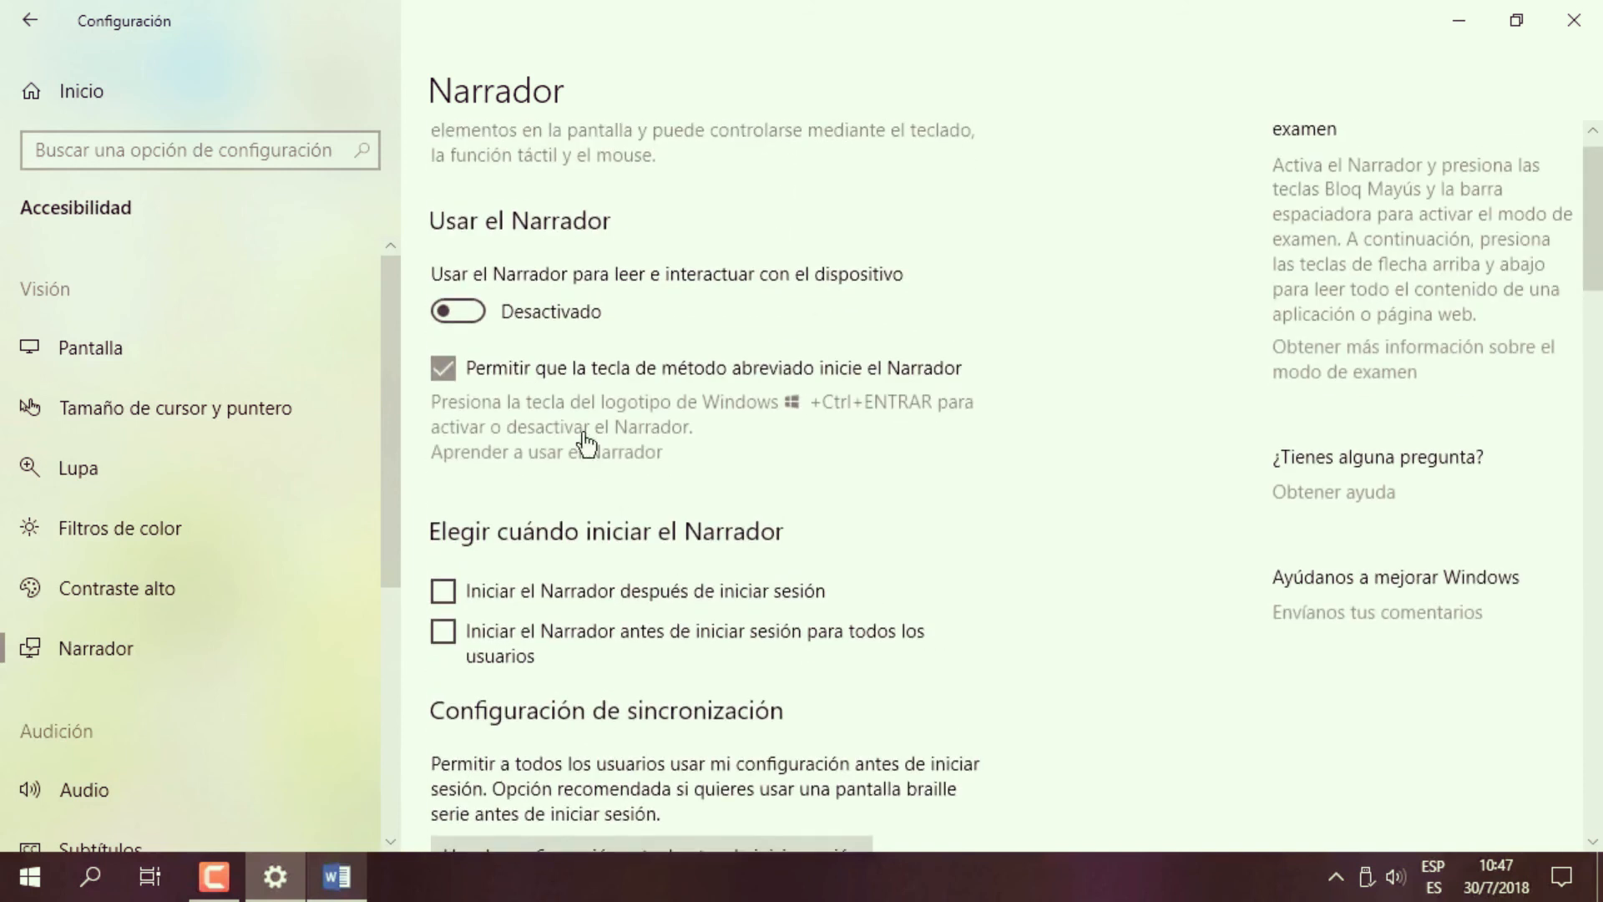
pyautogui.scroll(1, 626, 311)
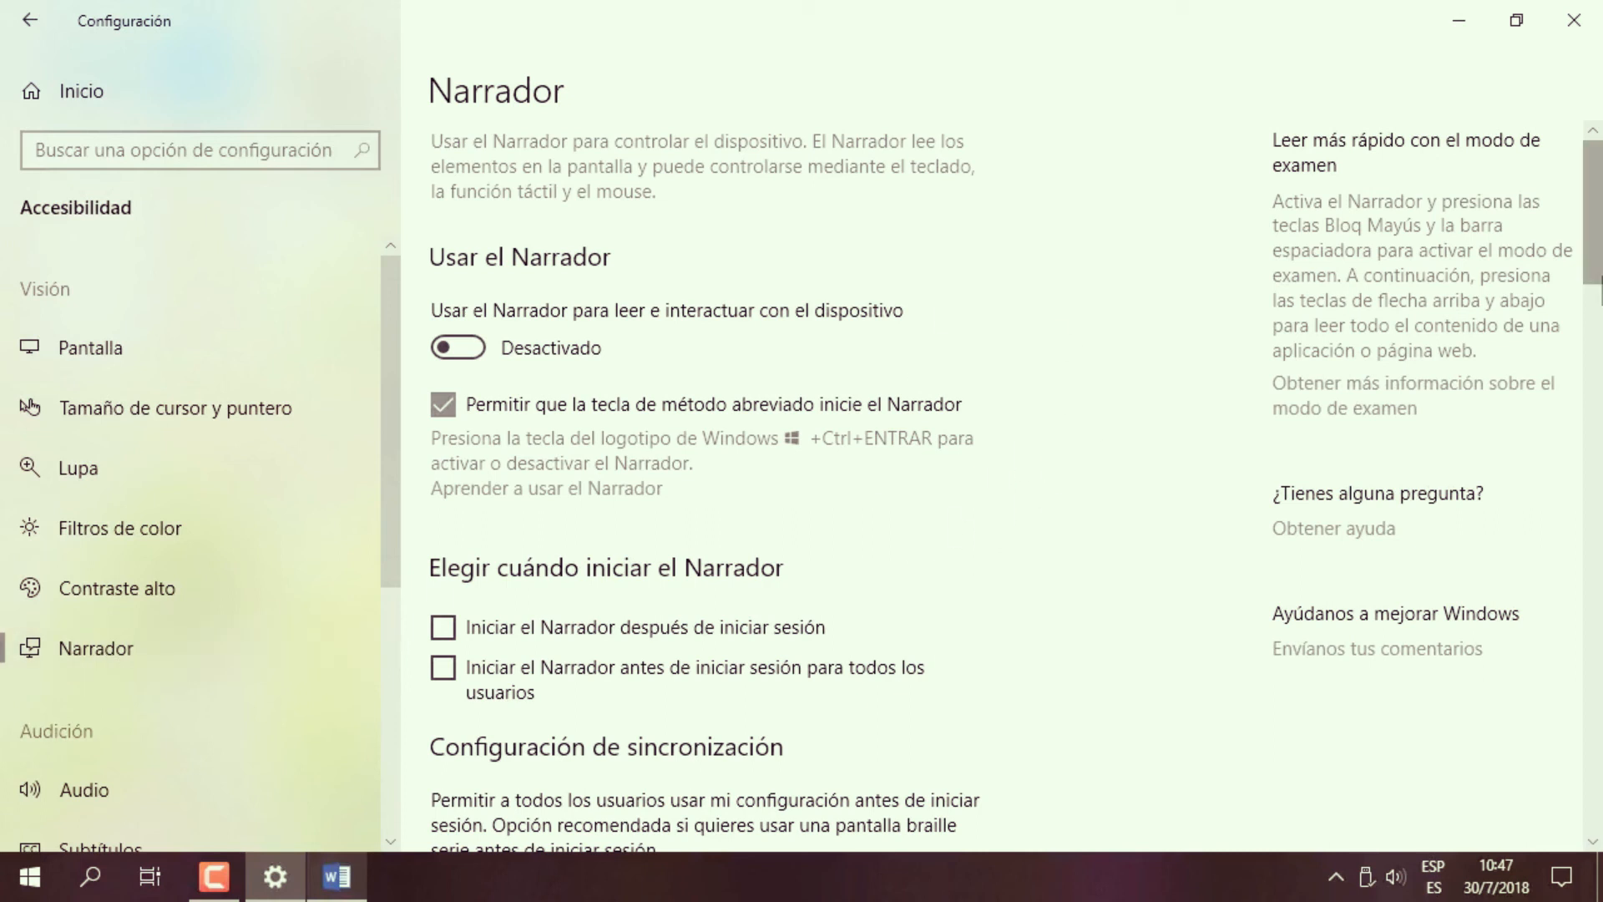
pyautogui.scroll(-2, 1599, 238)
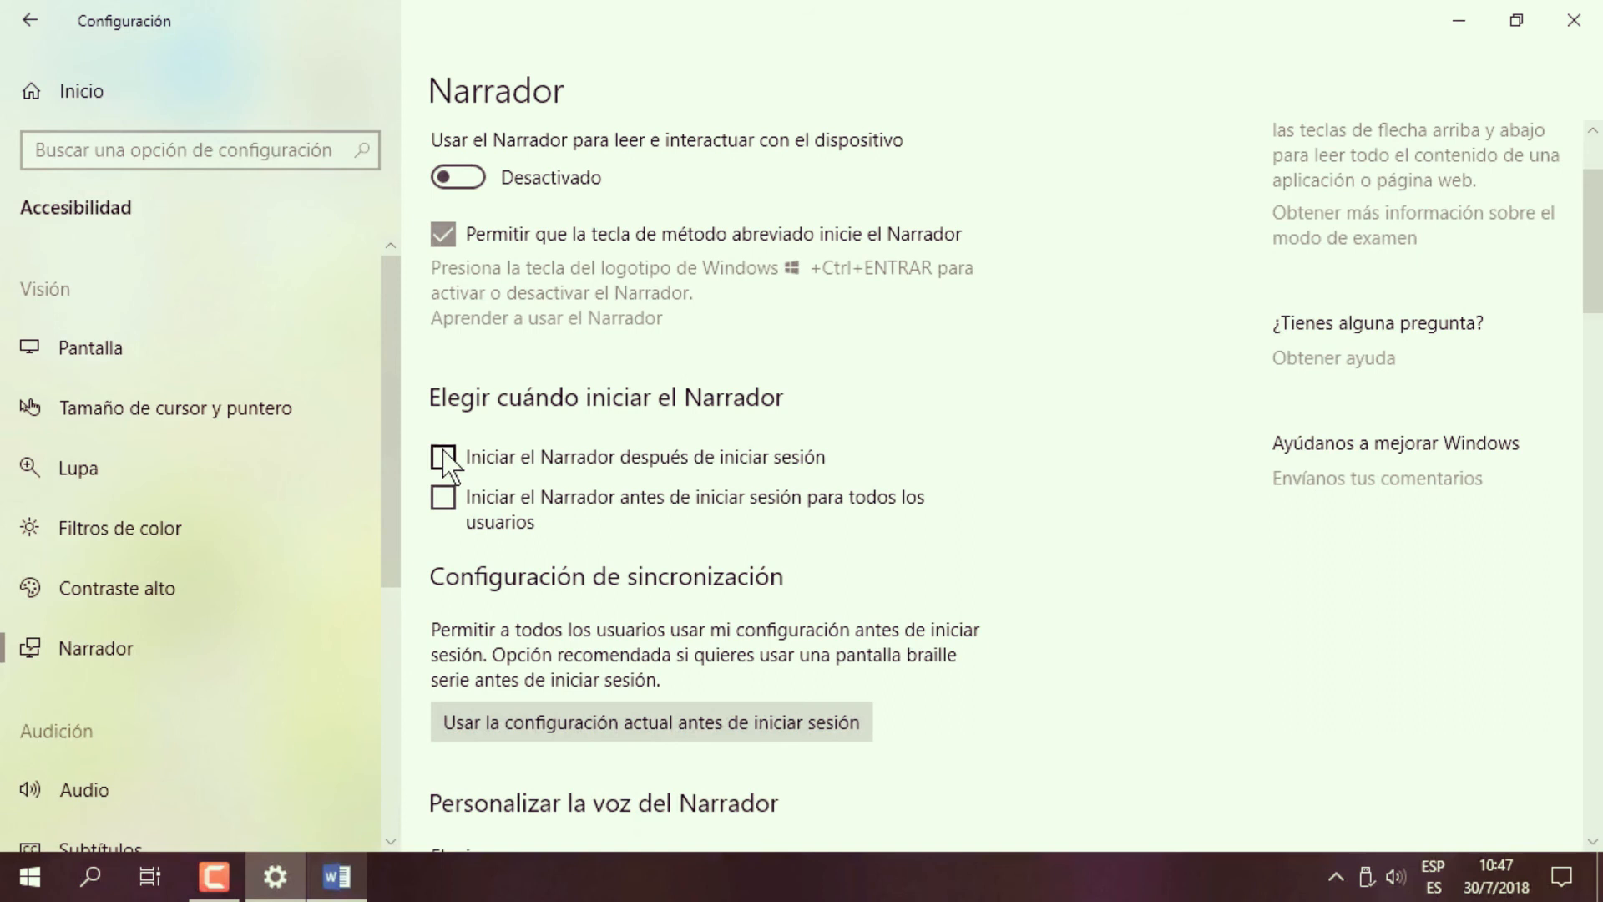
# Open the Audio accessibility settings and review the volume, Audio mono and visual sound alert options.
pyautogui.moveTo(393, 442); pyautogui.dragTo(386, 658)
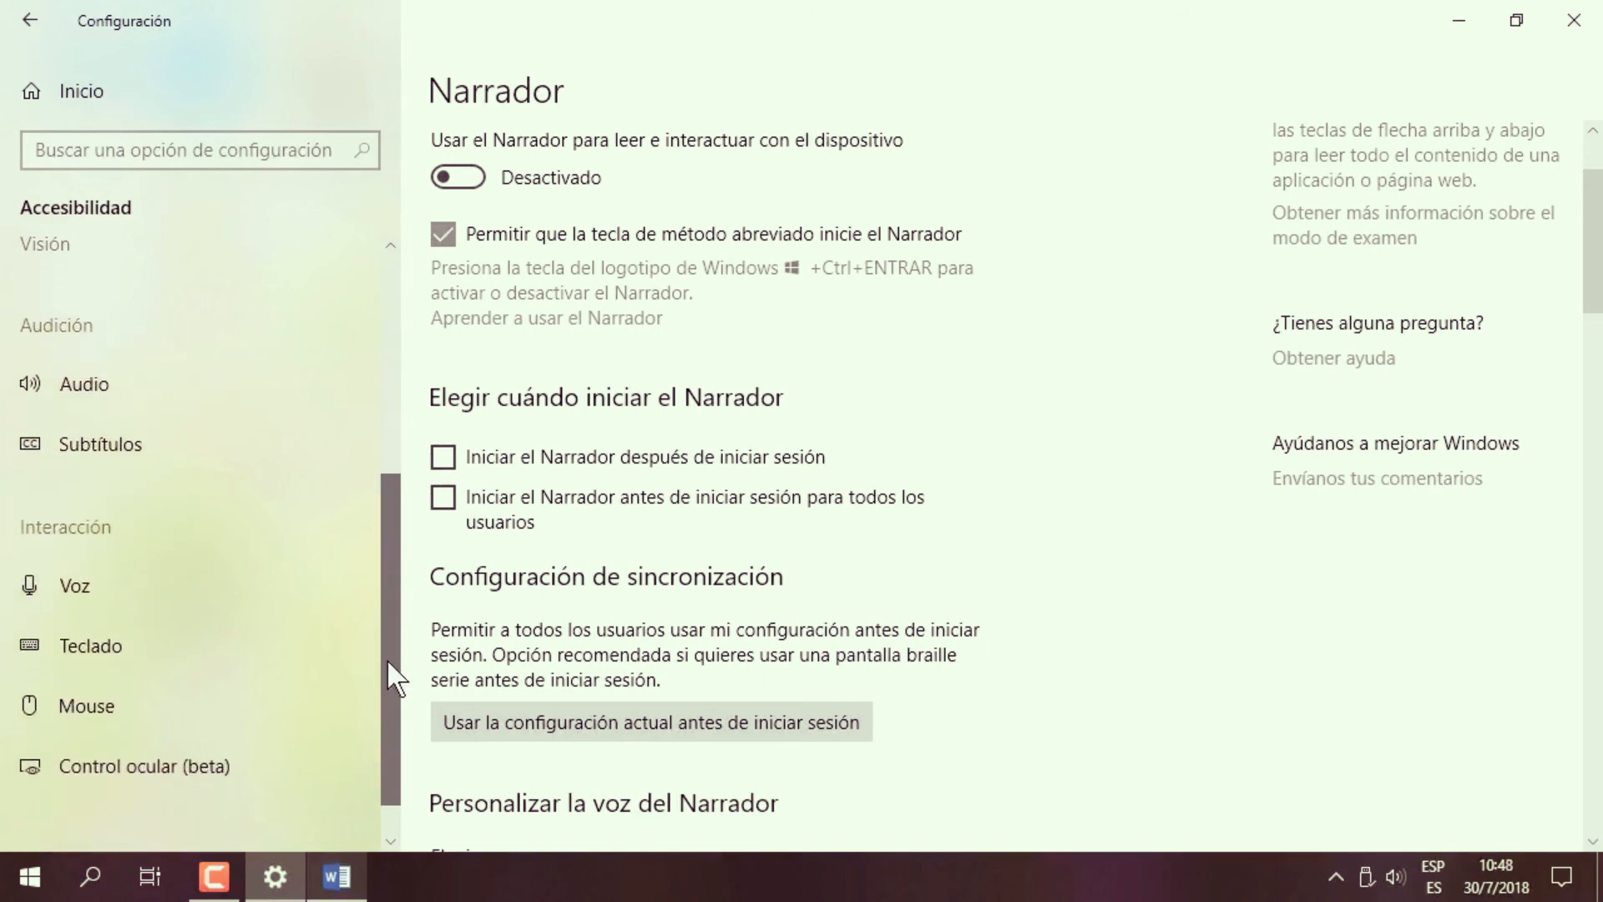
pyautogui.click(99, 385)
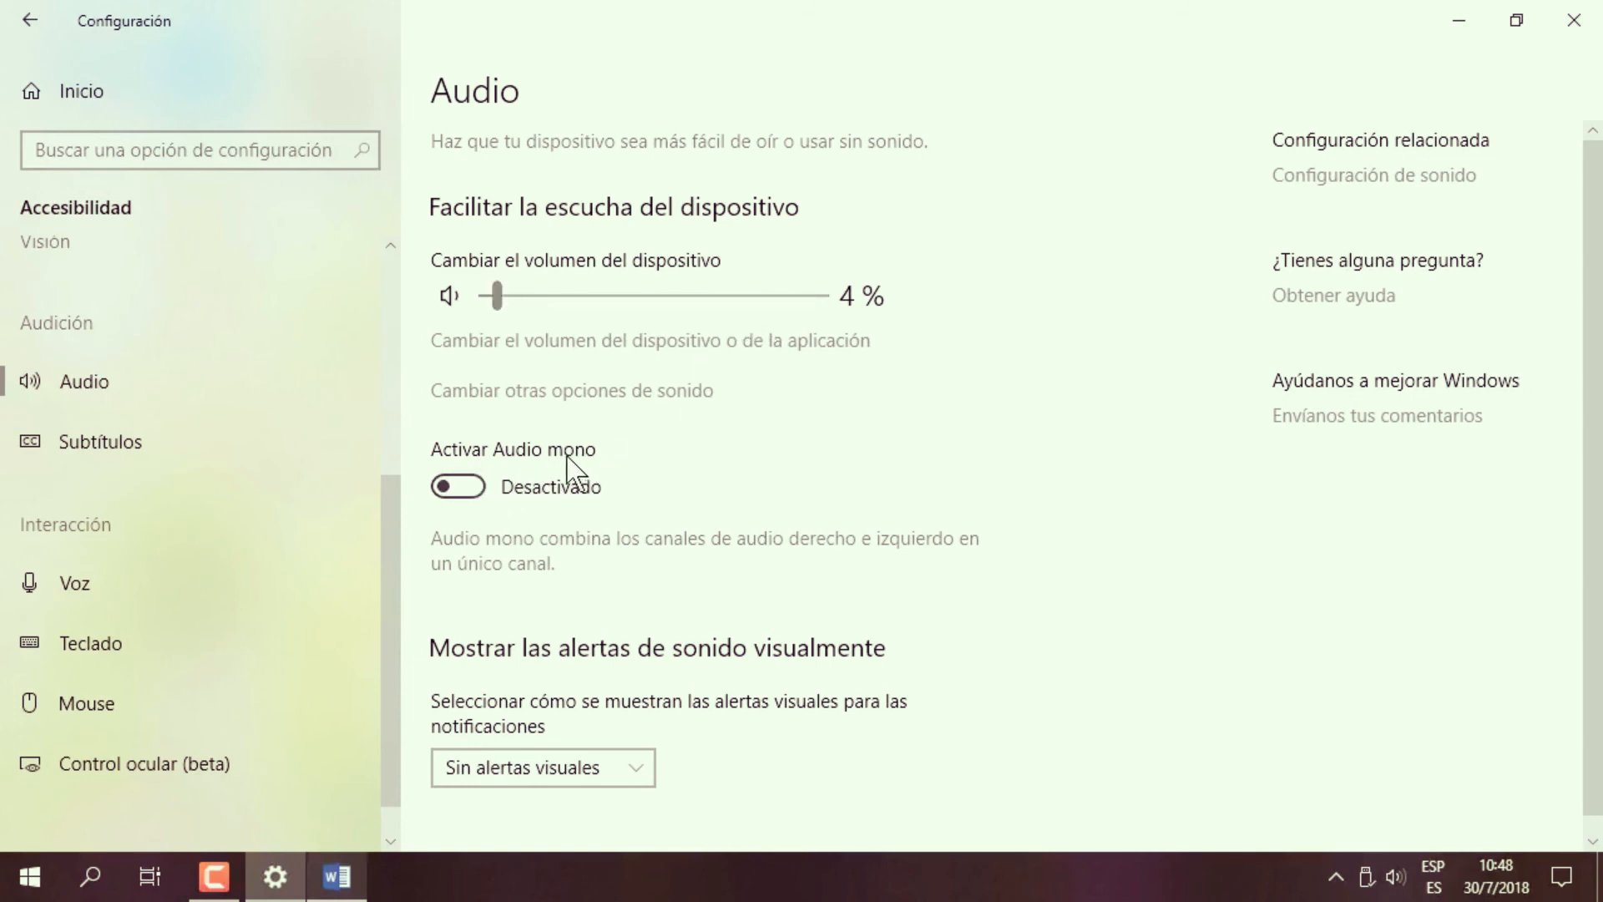
pyautogui.scroll(-1, 1597, 476)
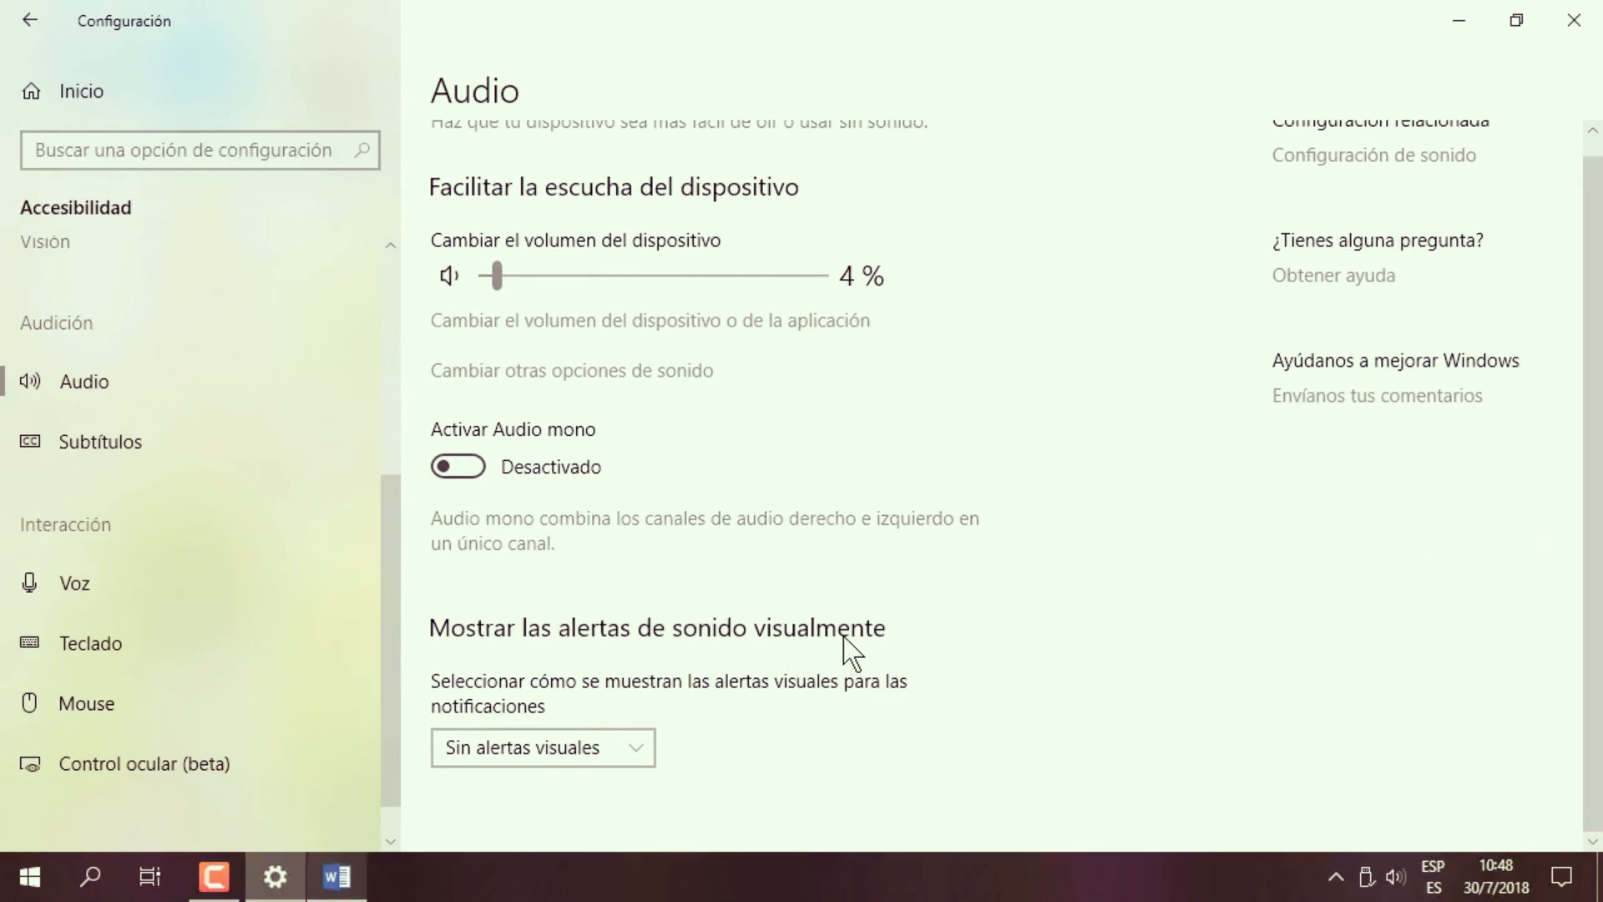
# In the Subtítulos settings, try Blanco for Color de la descripción and set it to Negro.
pyautogui.click(83, 429)
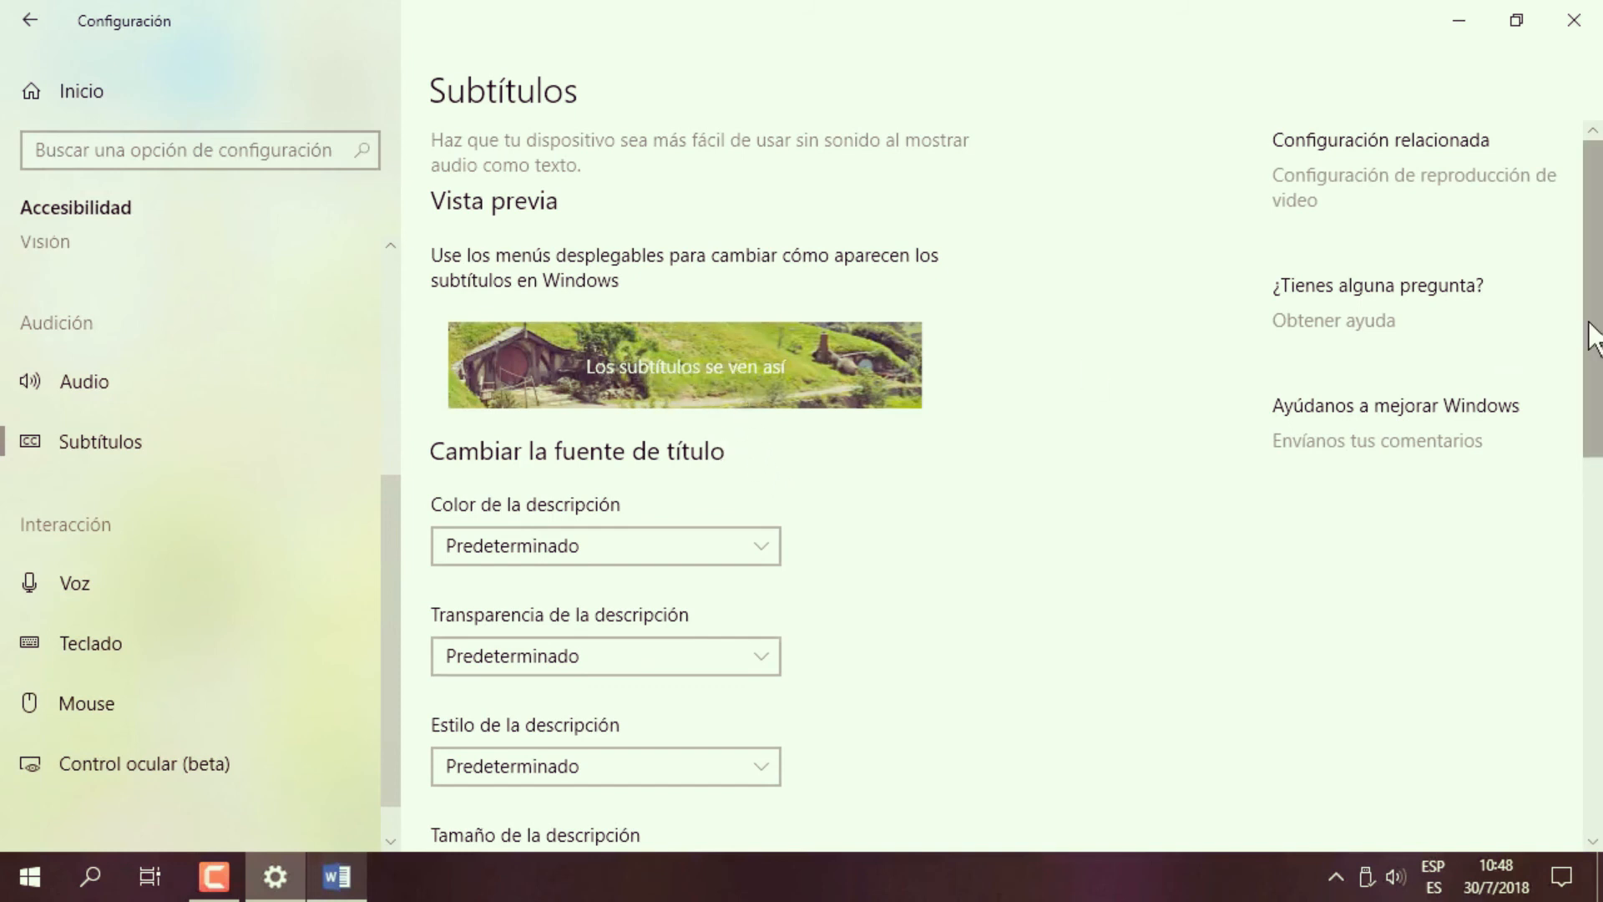
pyautogui.scroll(-1, 1595, 338)
pyautogui.scroll(1, 1598, 334)
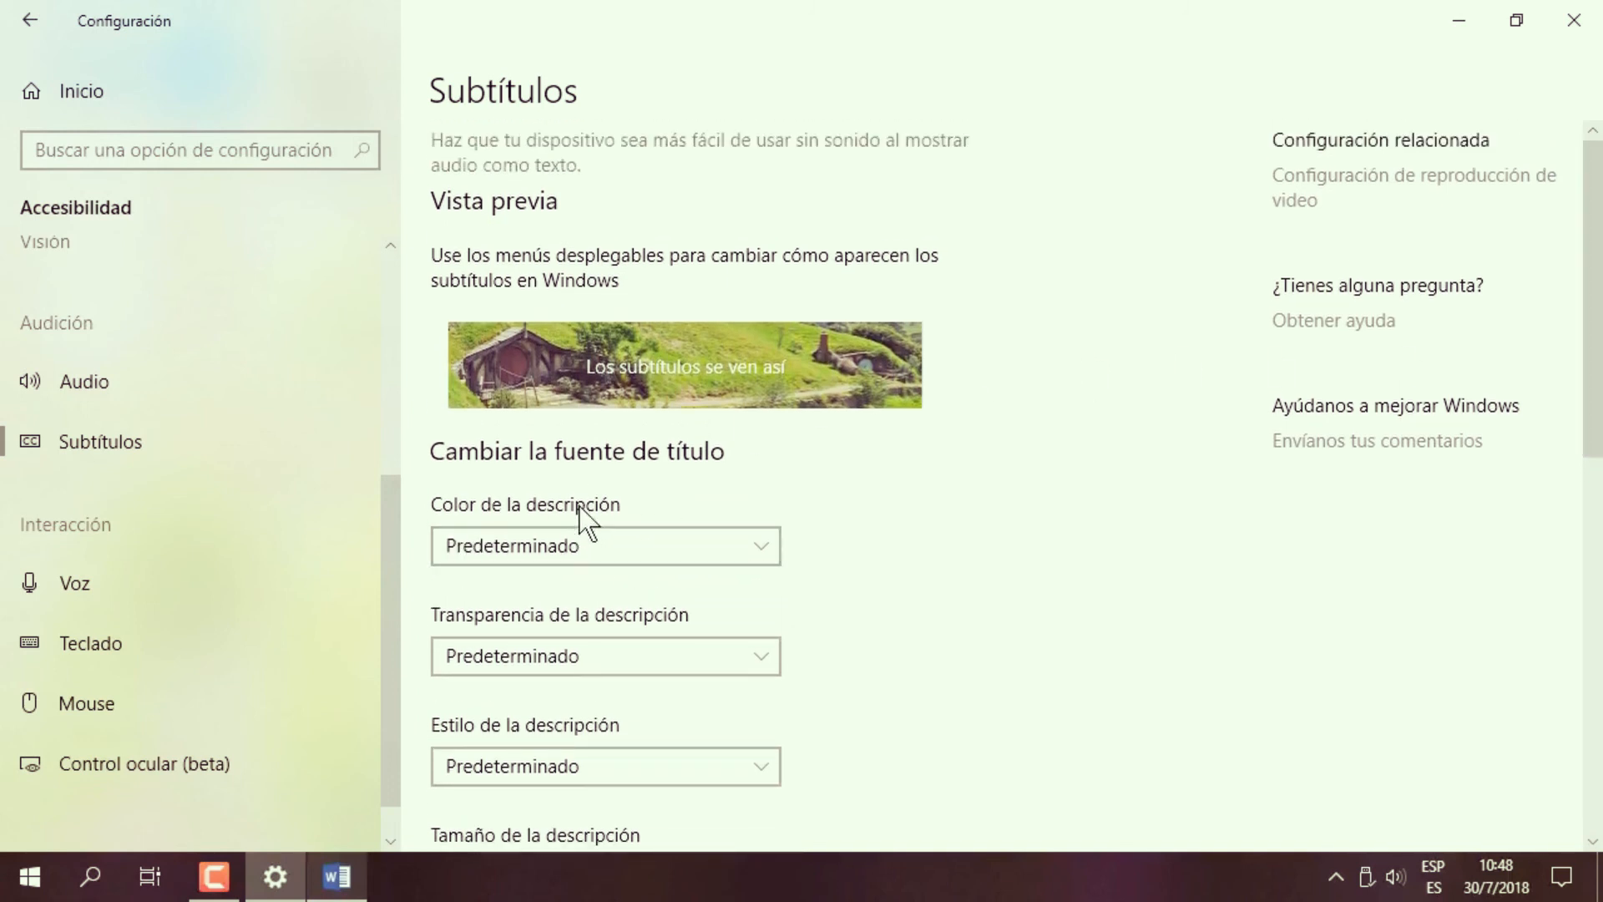
pyautogui.click(636, 542)
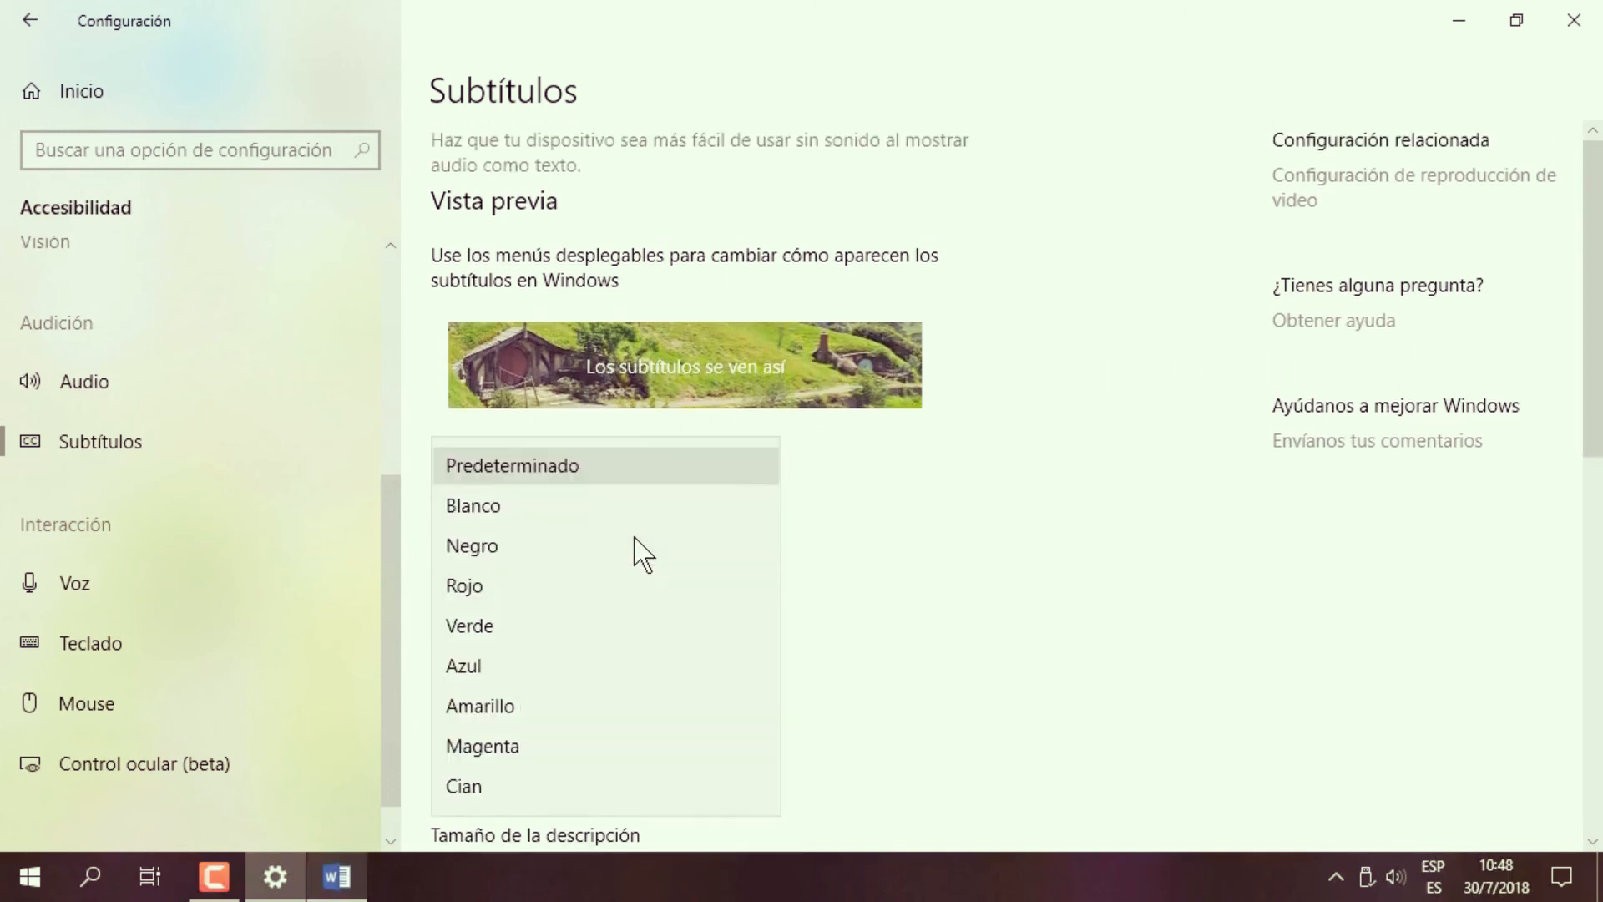
pyautogui.click(497, 508)
pyautogui.click(563, 544)
pyautogui.click(503, 557)
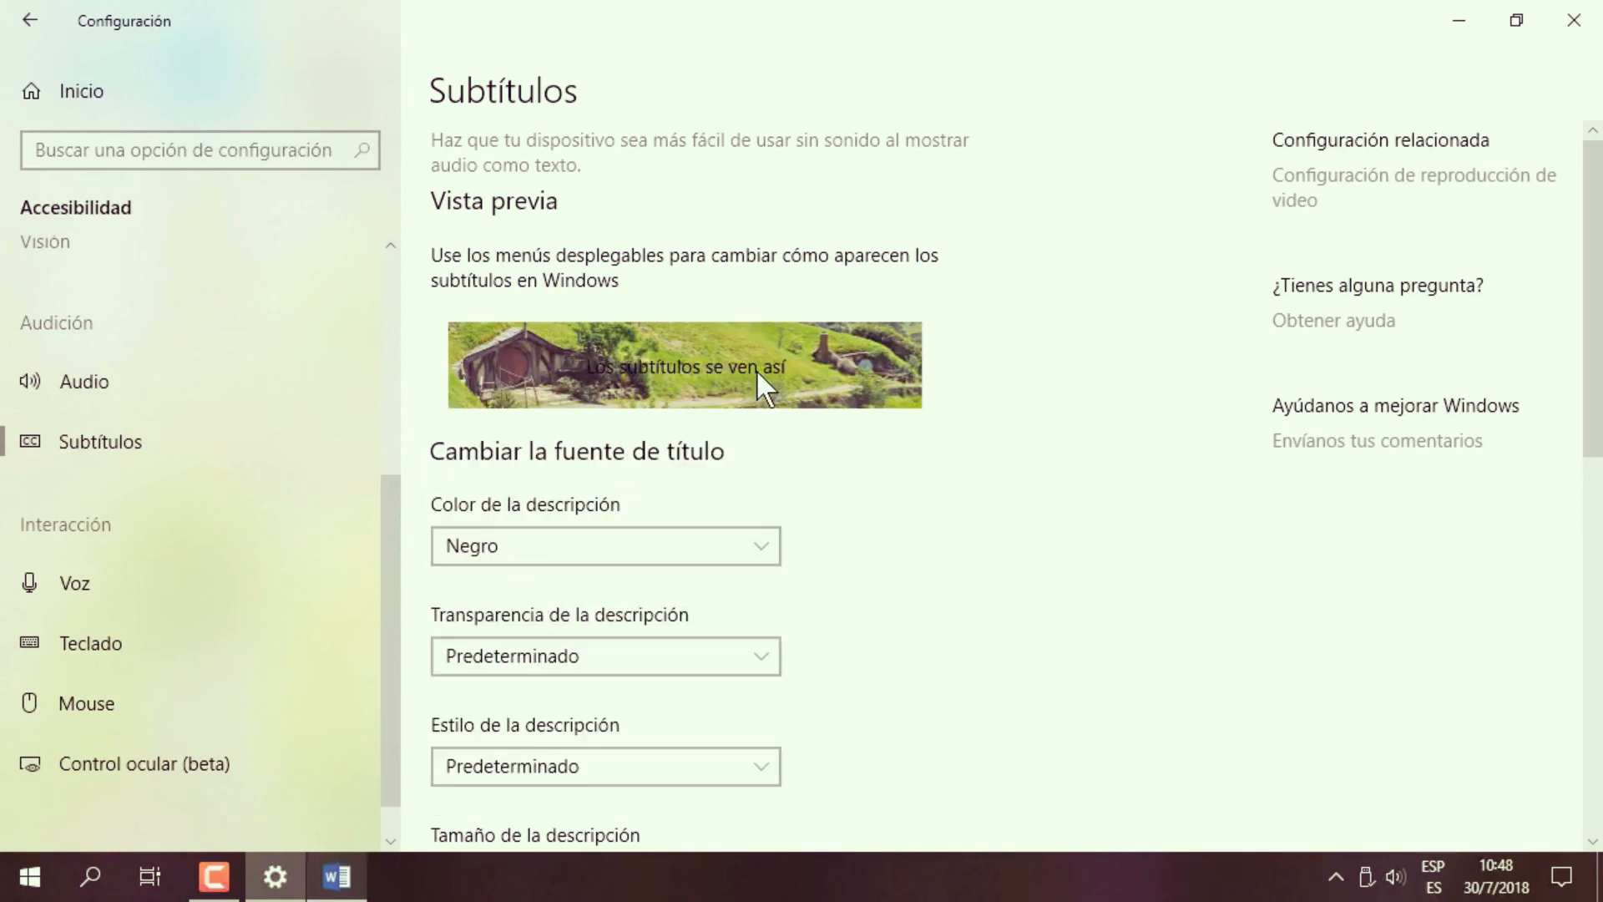
# Try Rojo for Color de la descripción and set it to Predeterminado.
pyautogui.click(600, 548)
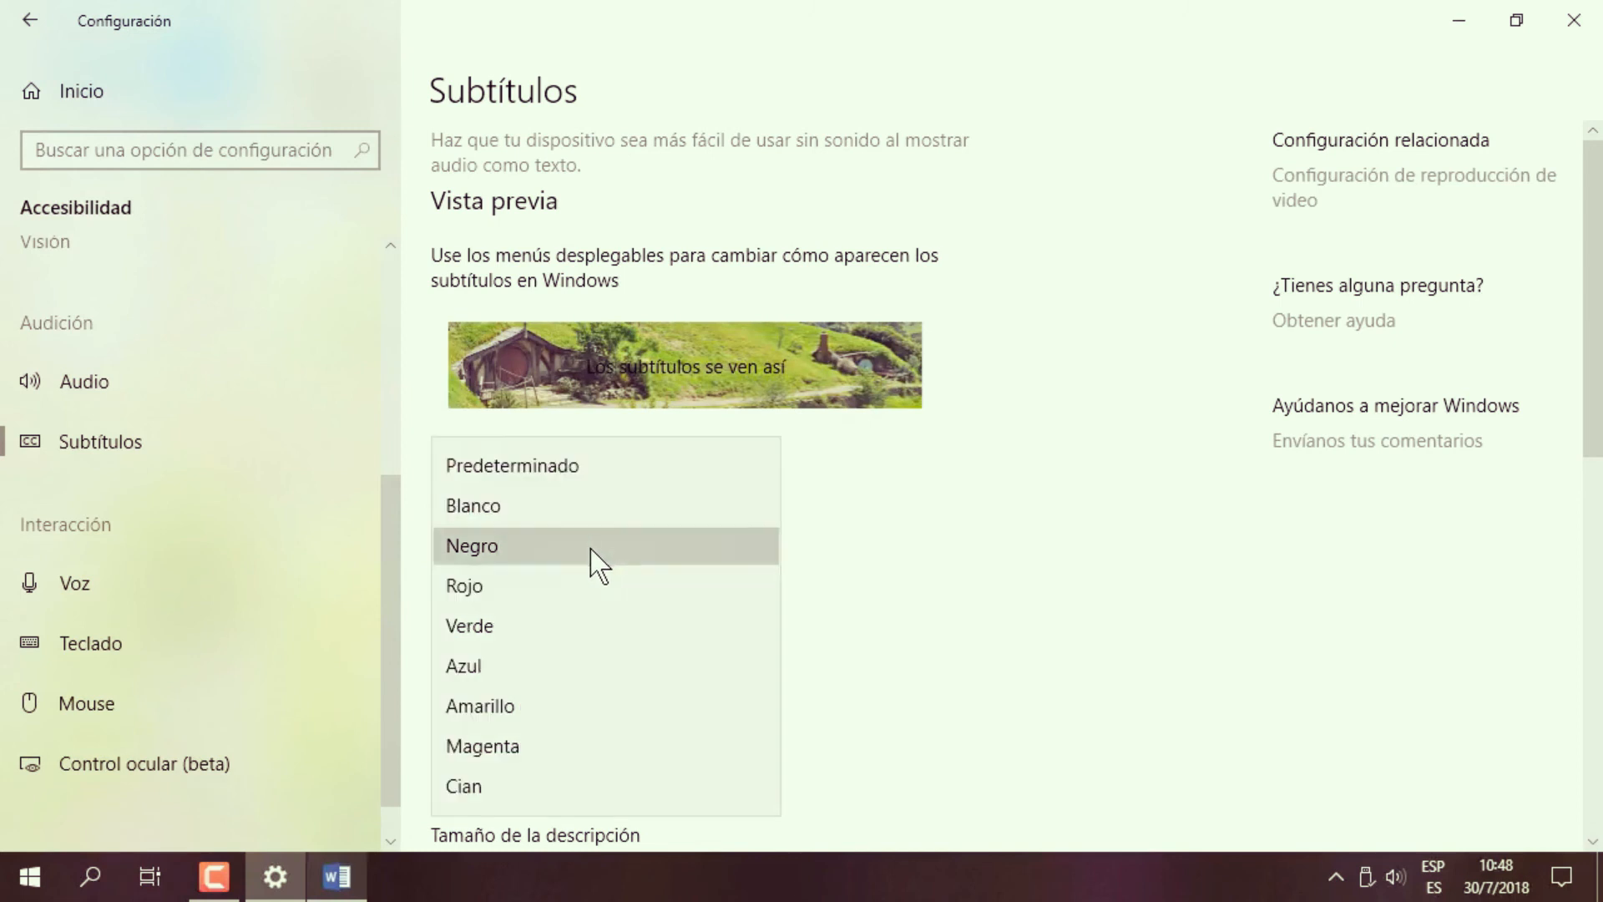
pyautogui.click(520, 593)
pyautogui.click(633, 535)
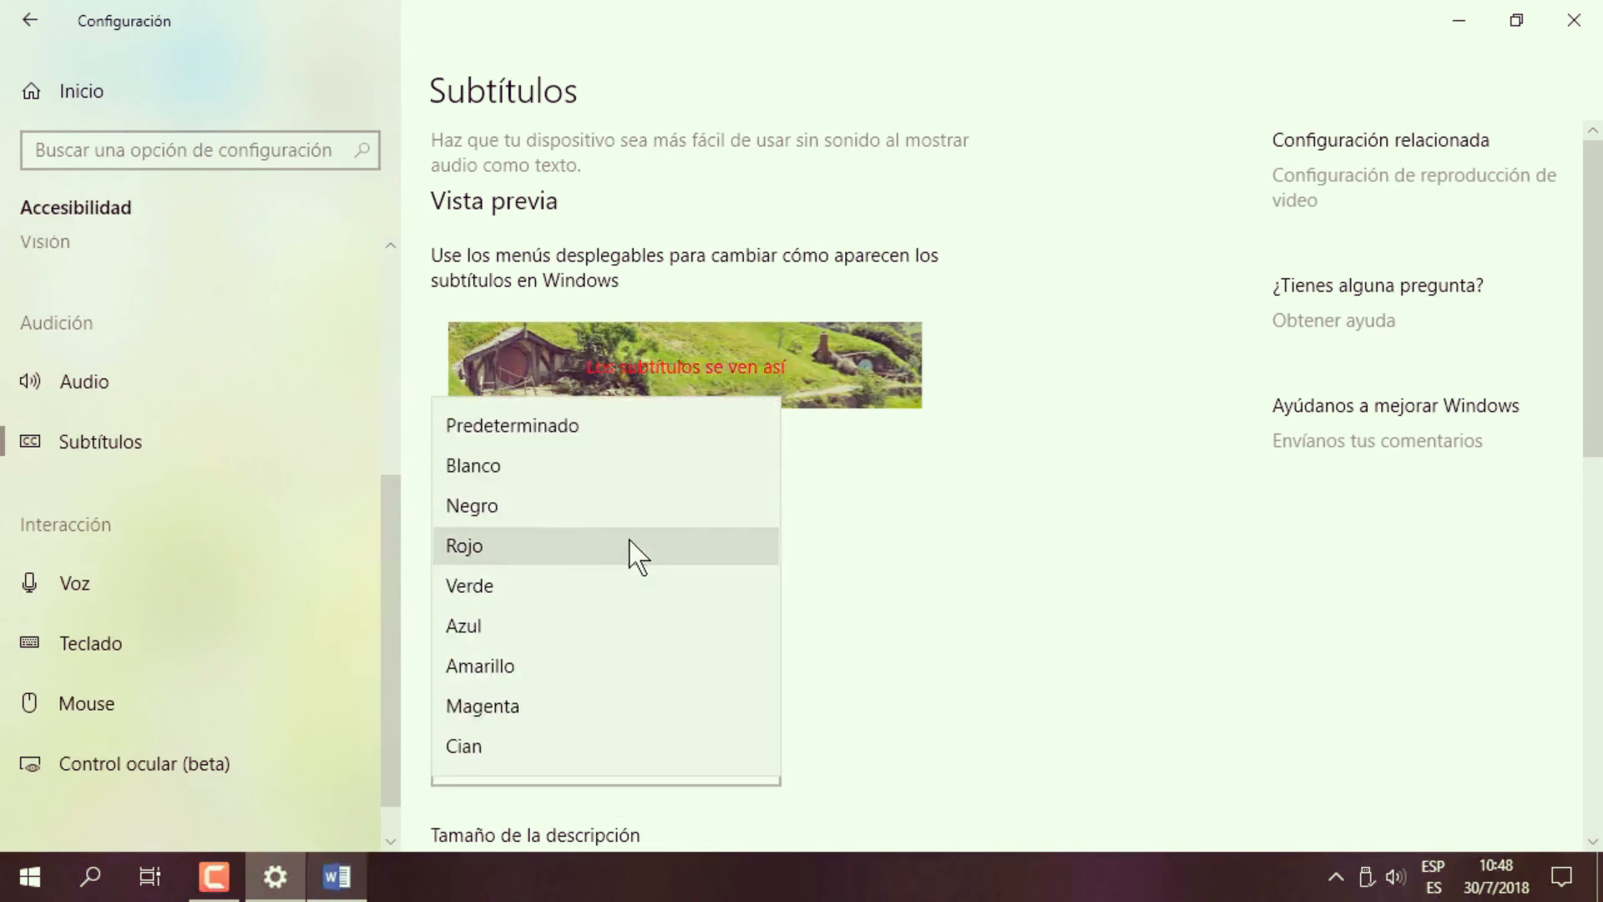
pyautogui.click(553, 429)
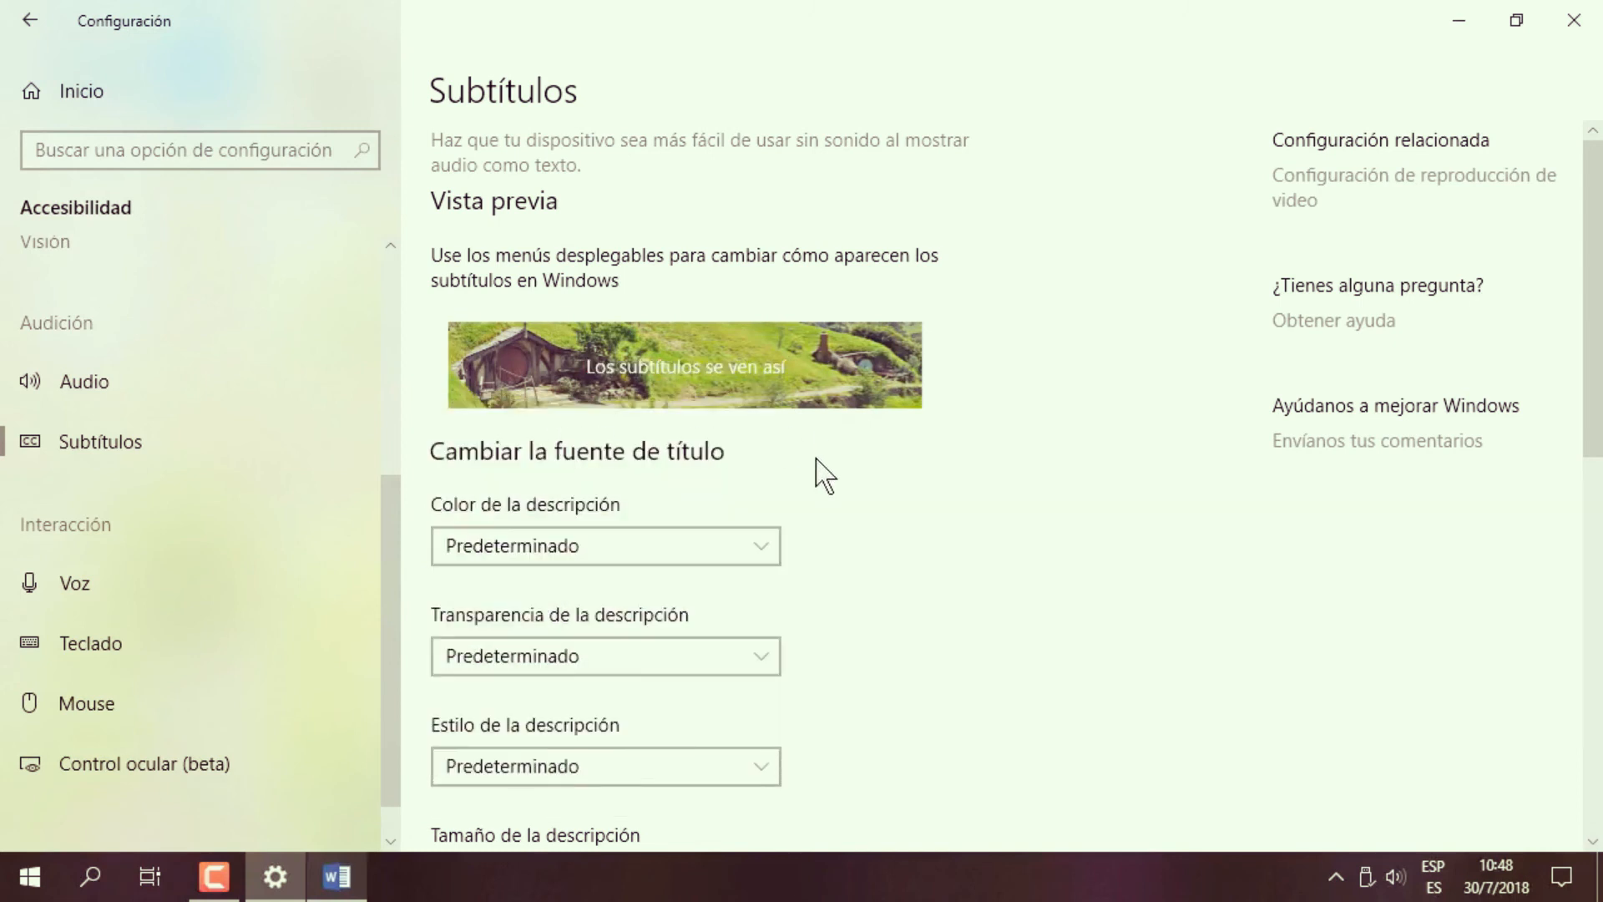
# Try Transparente and Opaco for Transparencia de la descripción, and restore it to Predeterminado.
pyautogui.moveTo(1593, 315); pyautogui.dragTo(1589, 387)
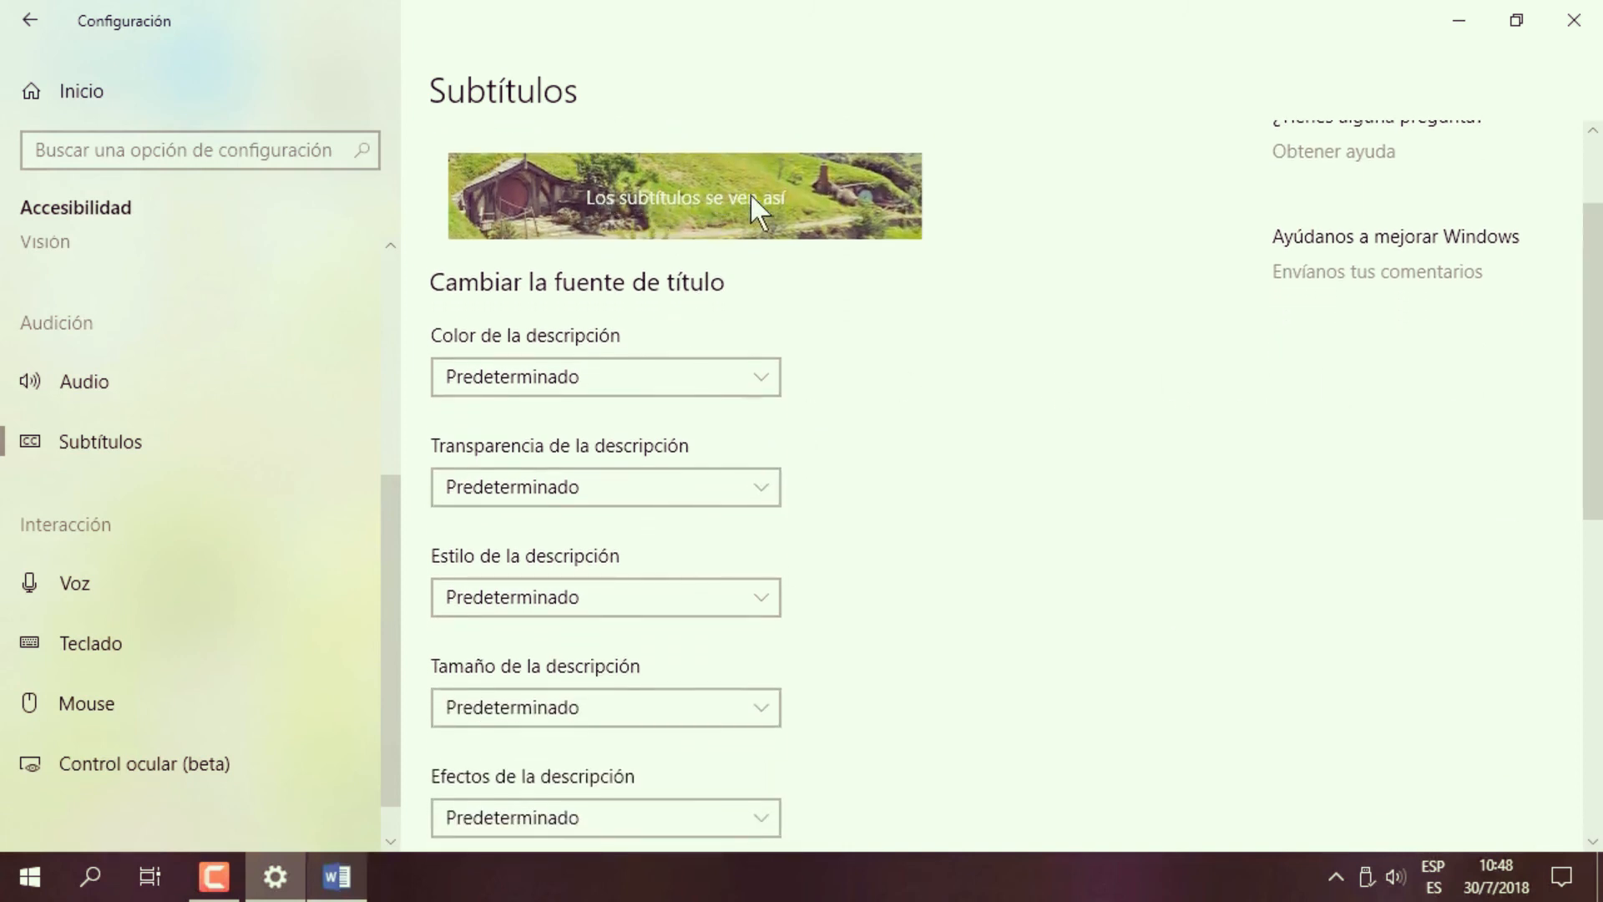
pyautogui.click(755, 490)
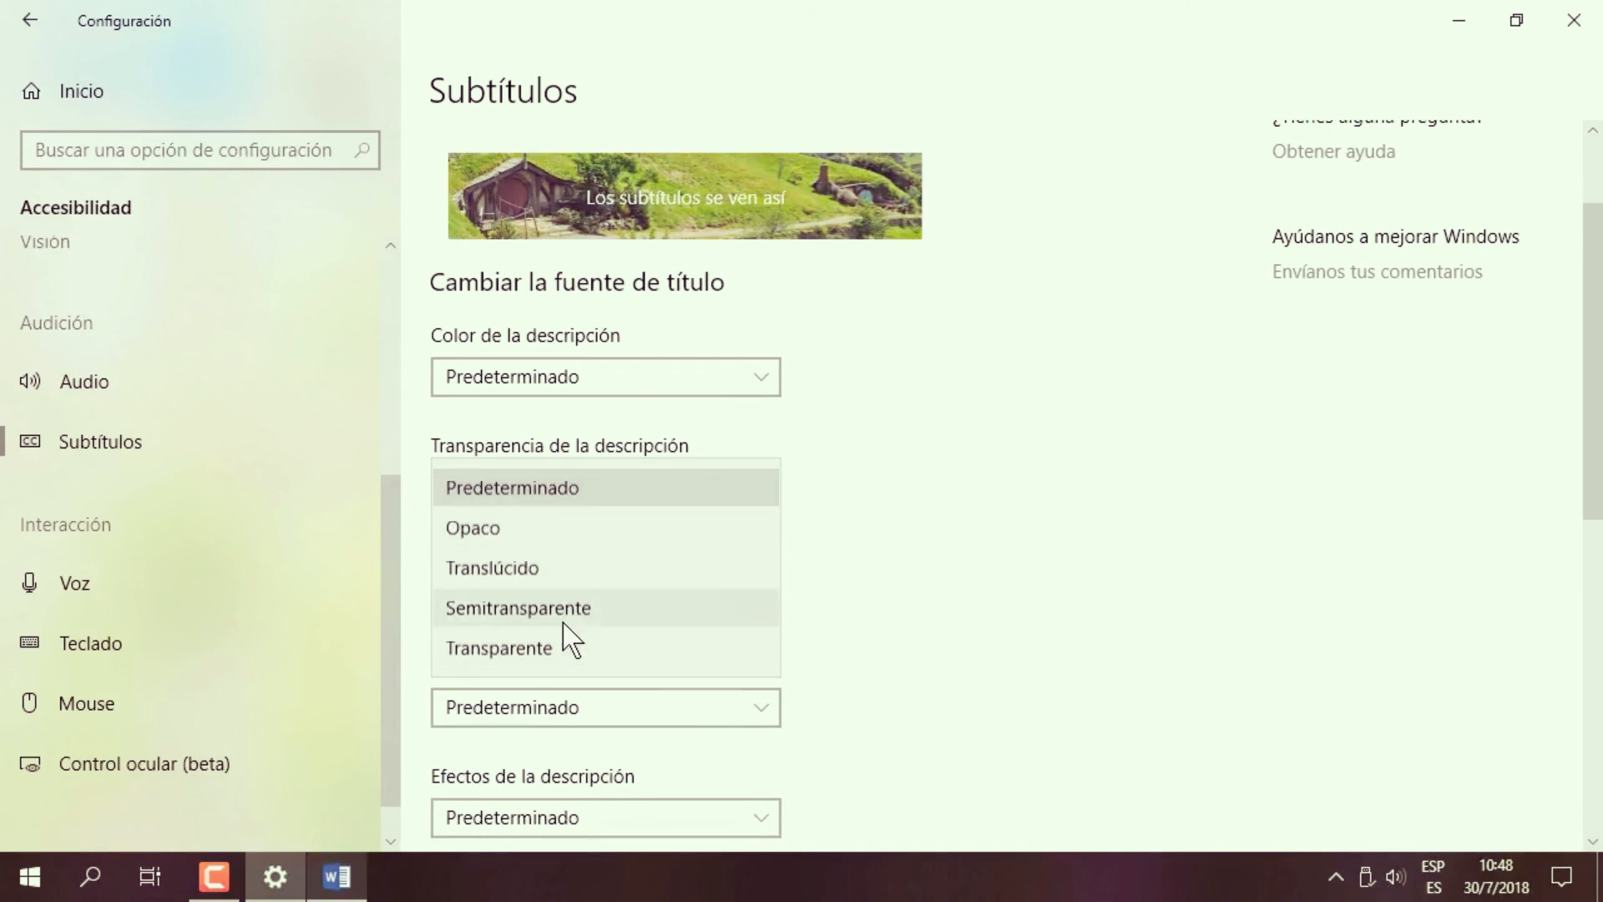
pyautogui.click(562, 652)
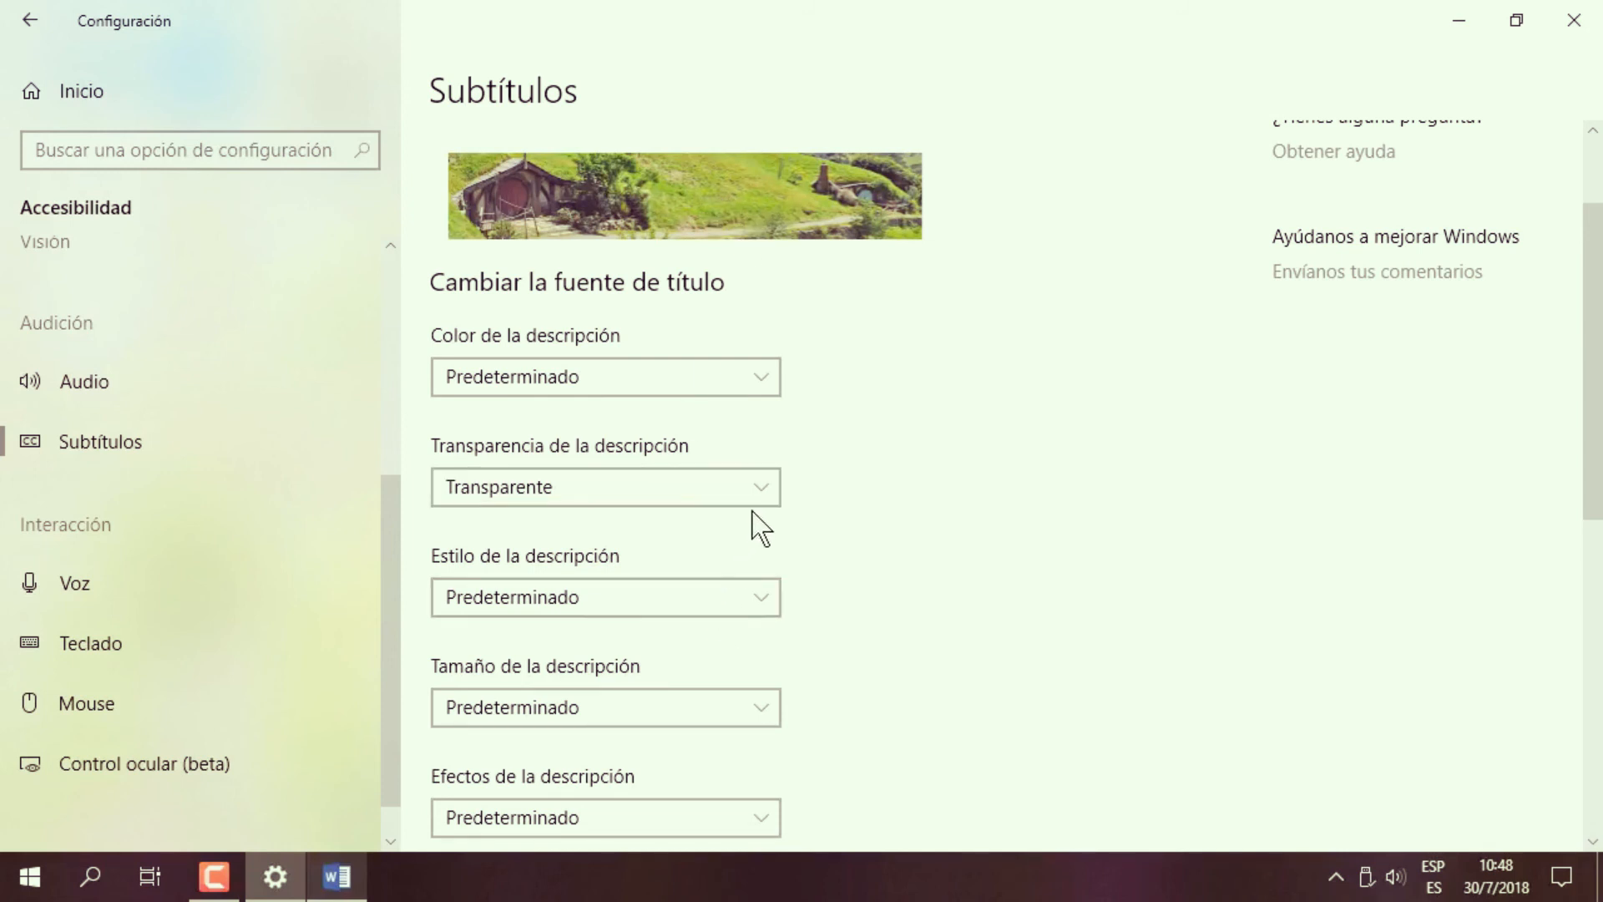
pyautogui.click(759, 477)
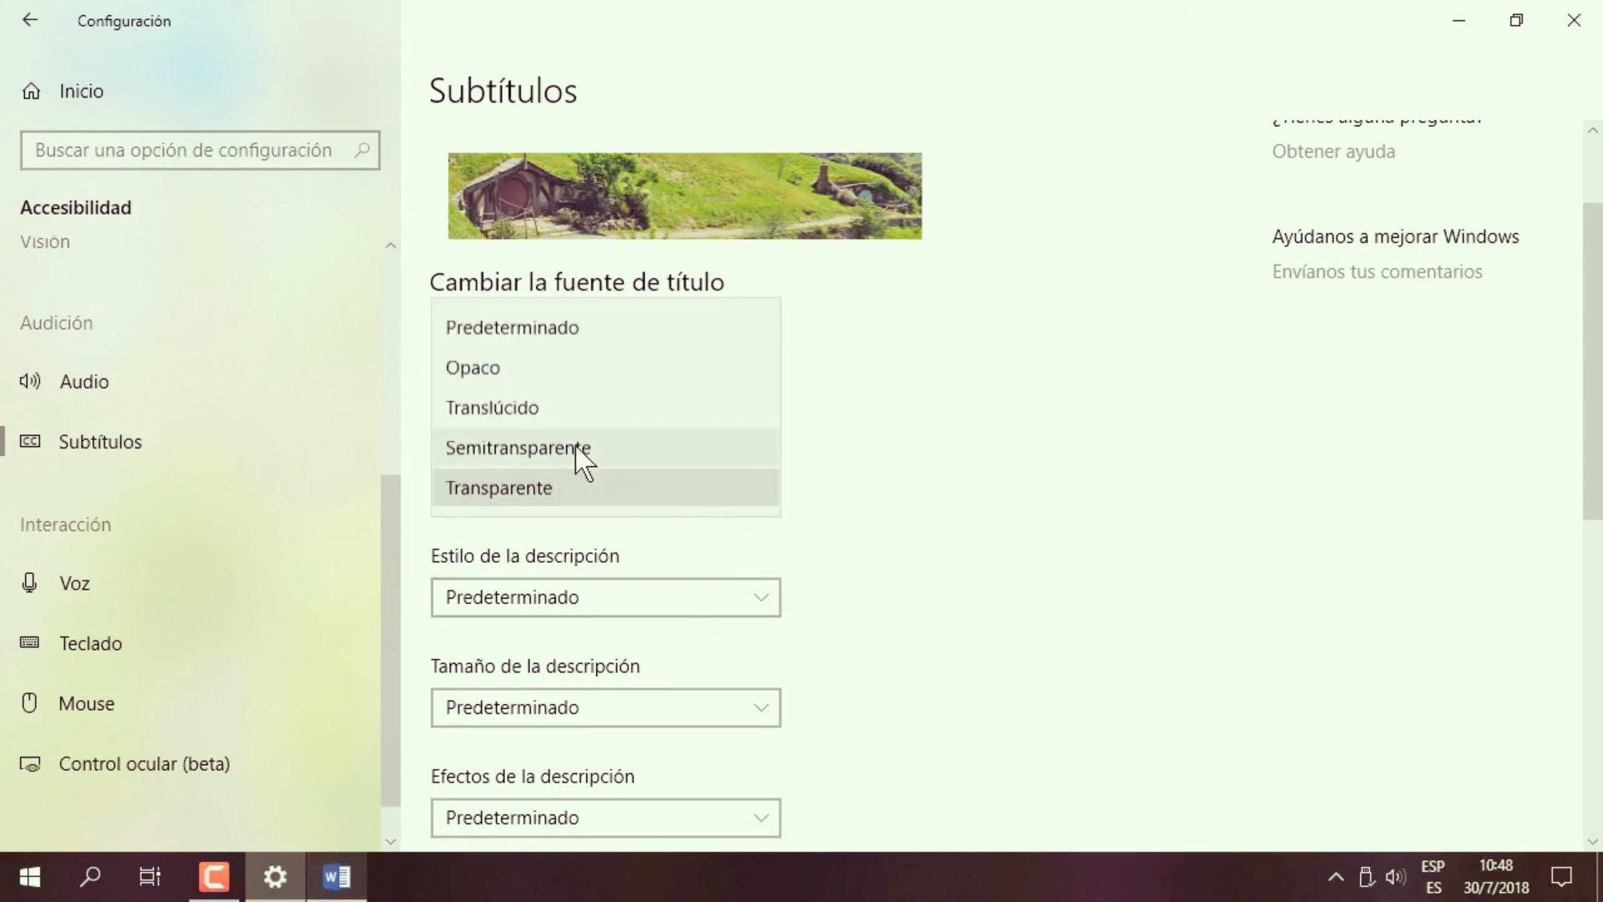
pyautogui.click(550, 367)
pyautogui.click(698, 491)
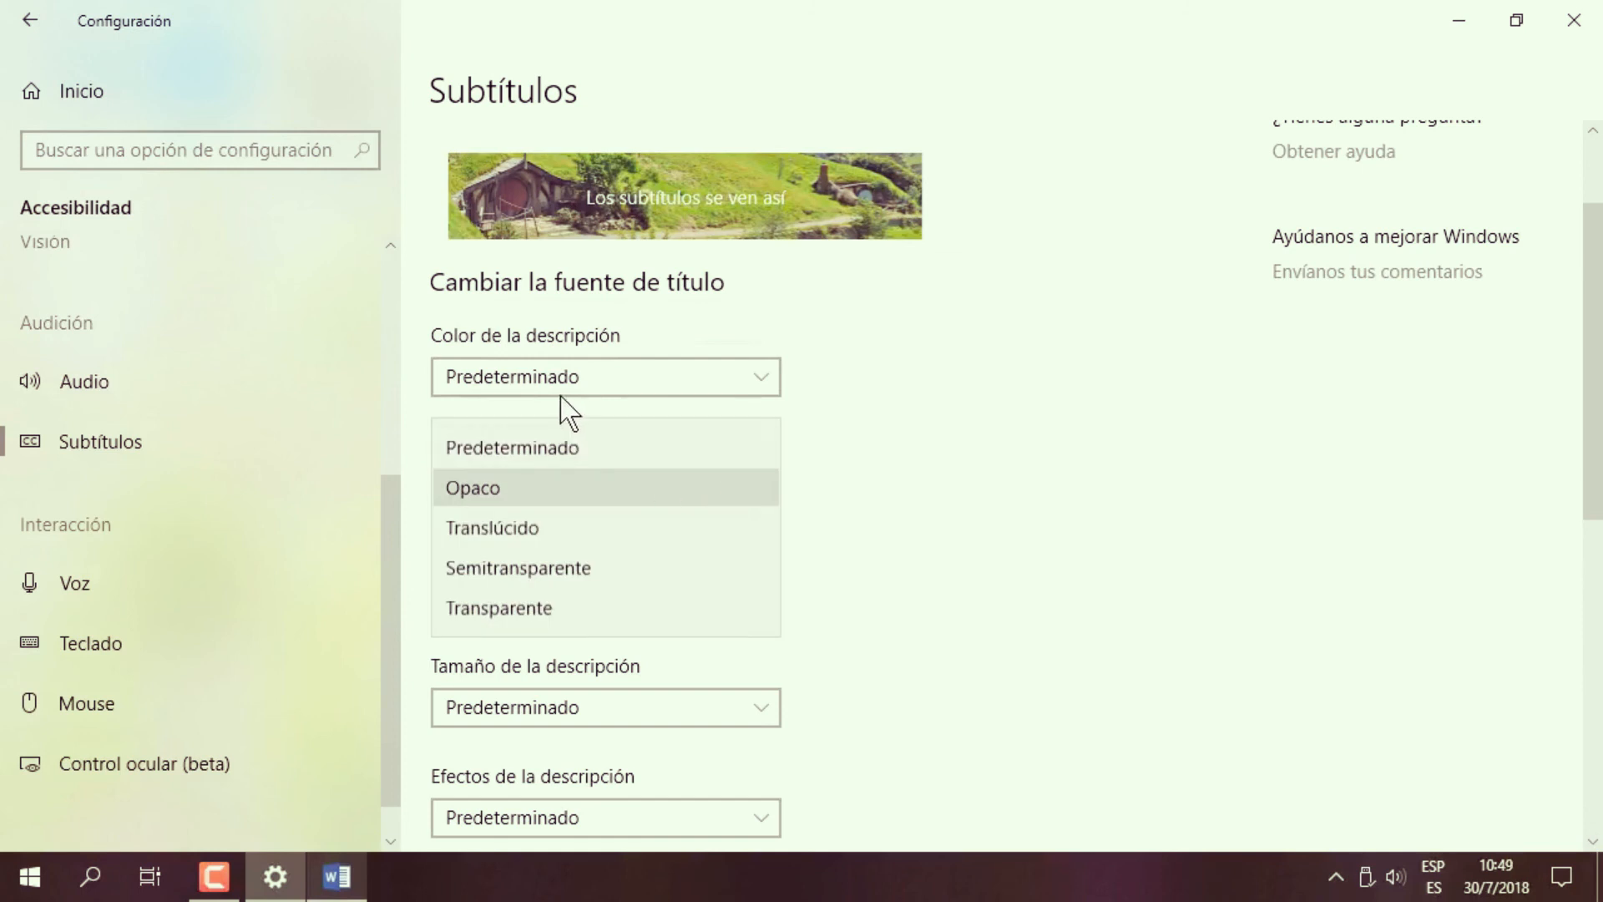
pyautogui.click(537, 449)
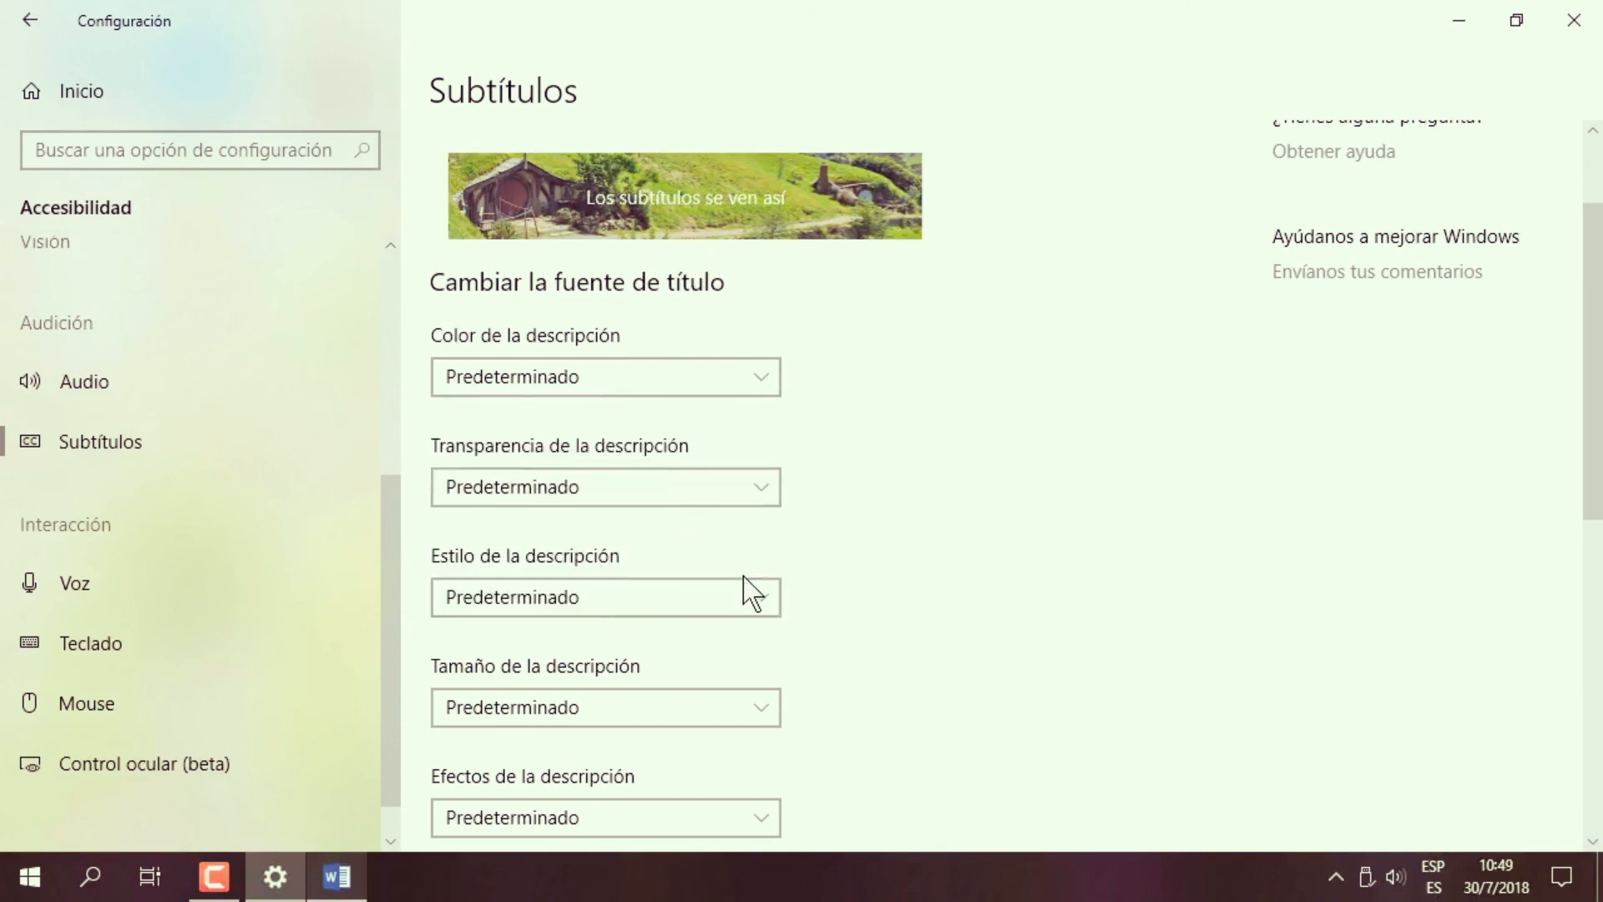
# Review the Estilo de la descripción options, and set Tamaño de la descripción to 200%.
pyautogui.moveTo(1597, 372); pyautogui.dragTo(1577, 463)
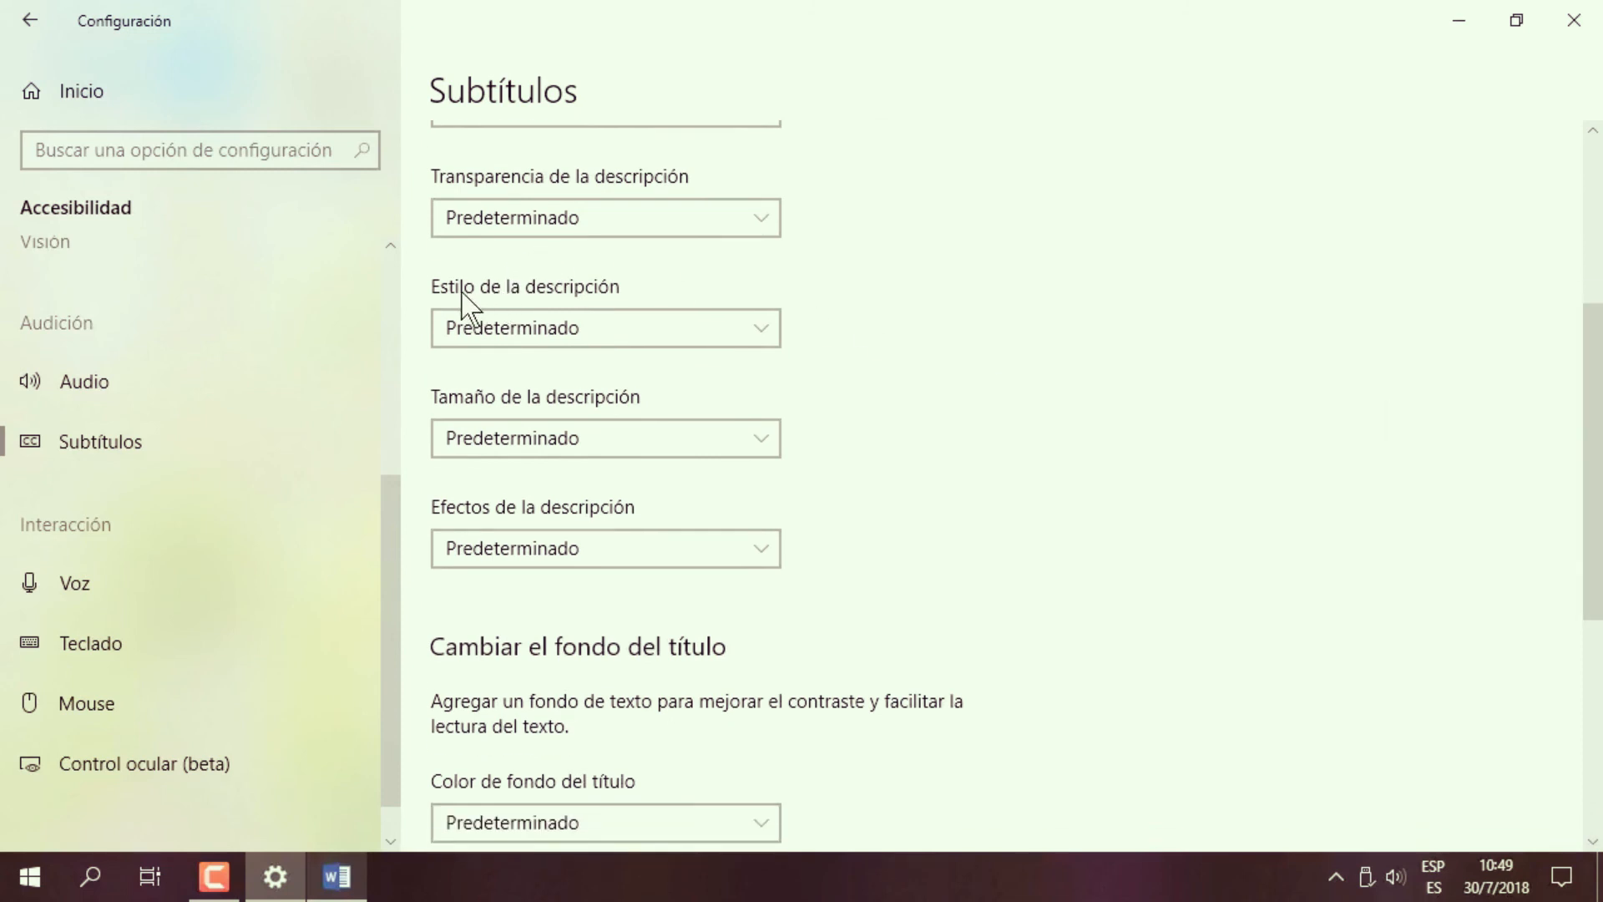
pyautogui.click(769, 329)
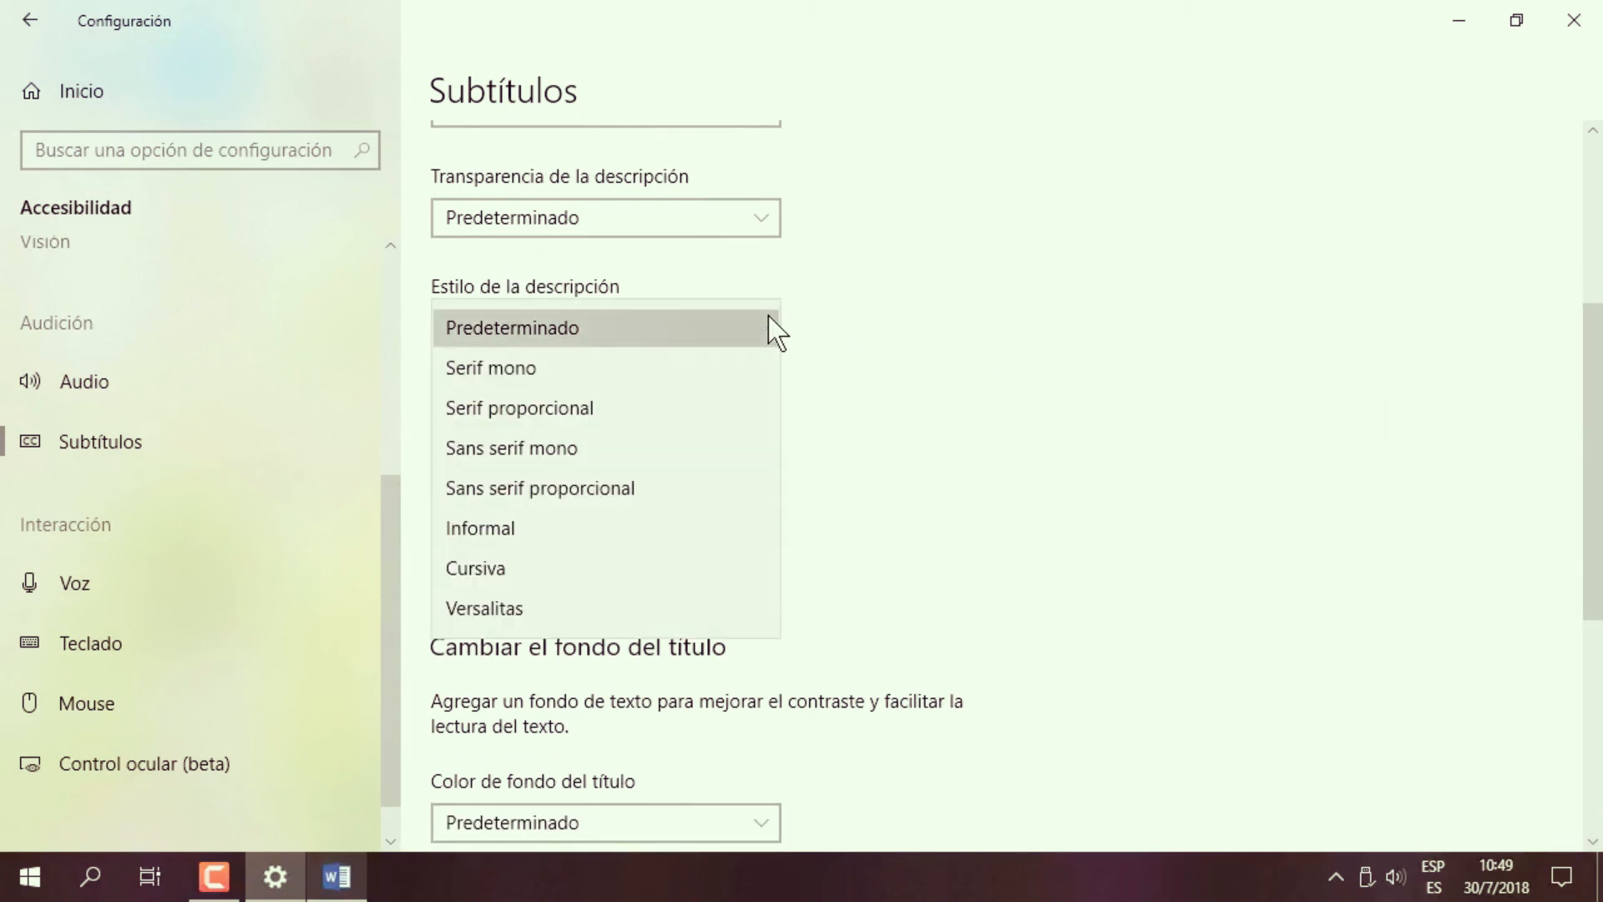
pyautogui.click(770, 326)
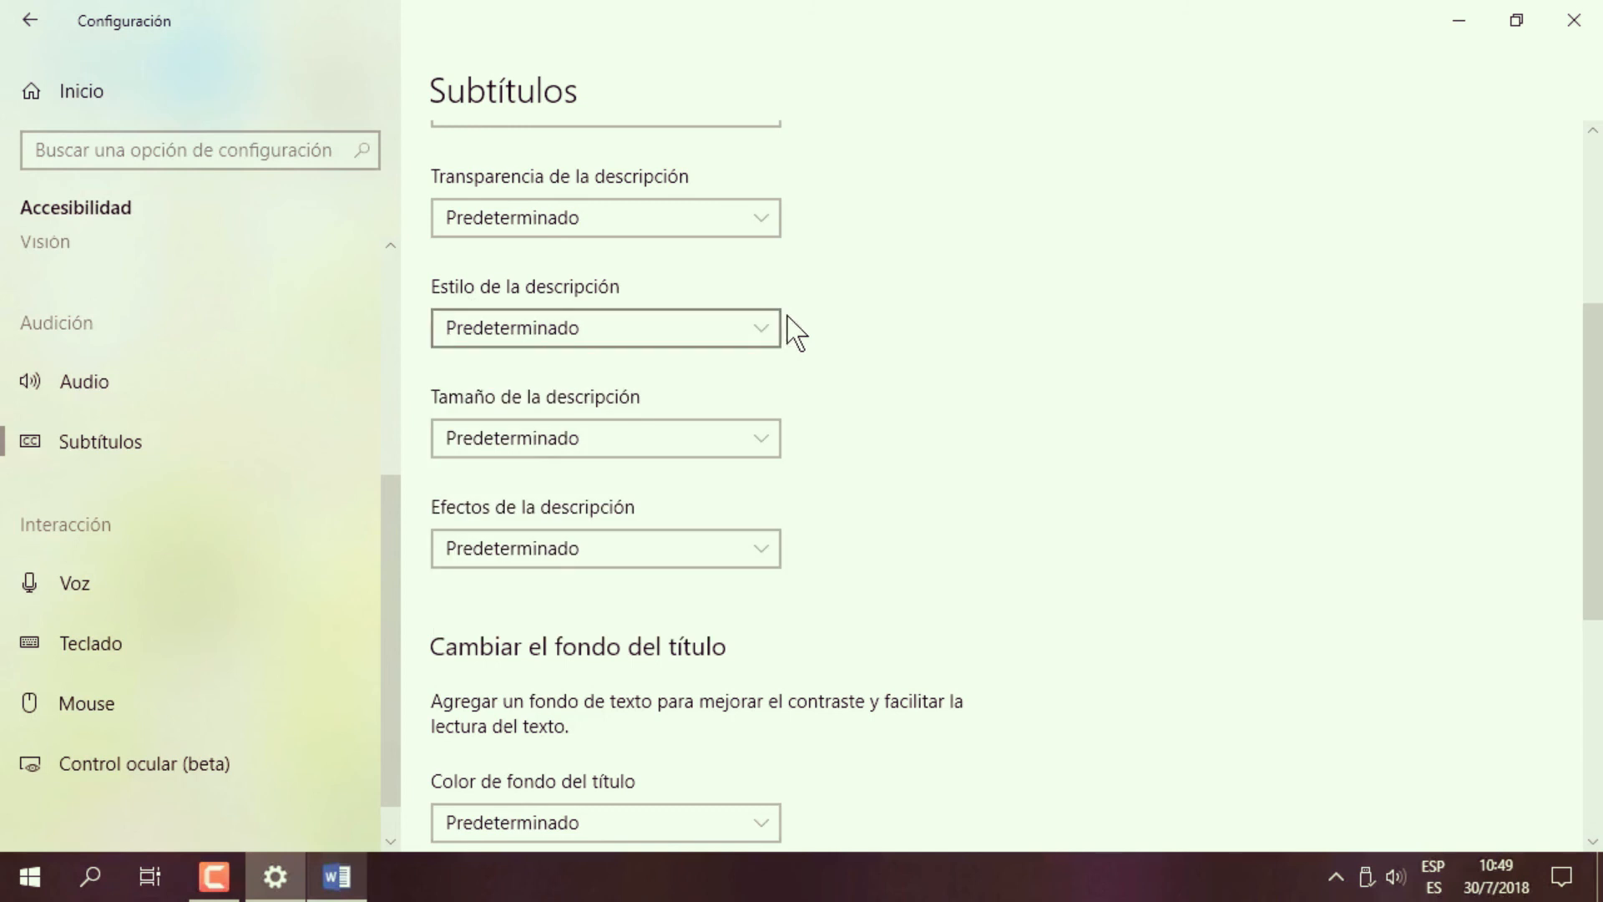
pyautogui.click(770, 440)
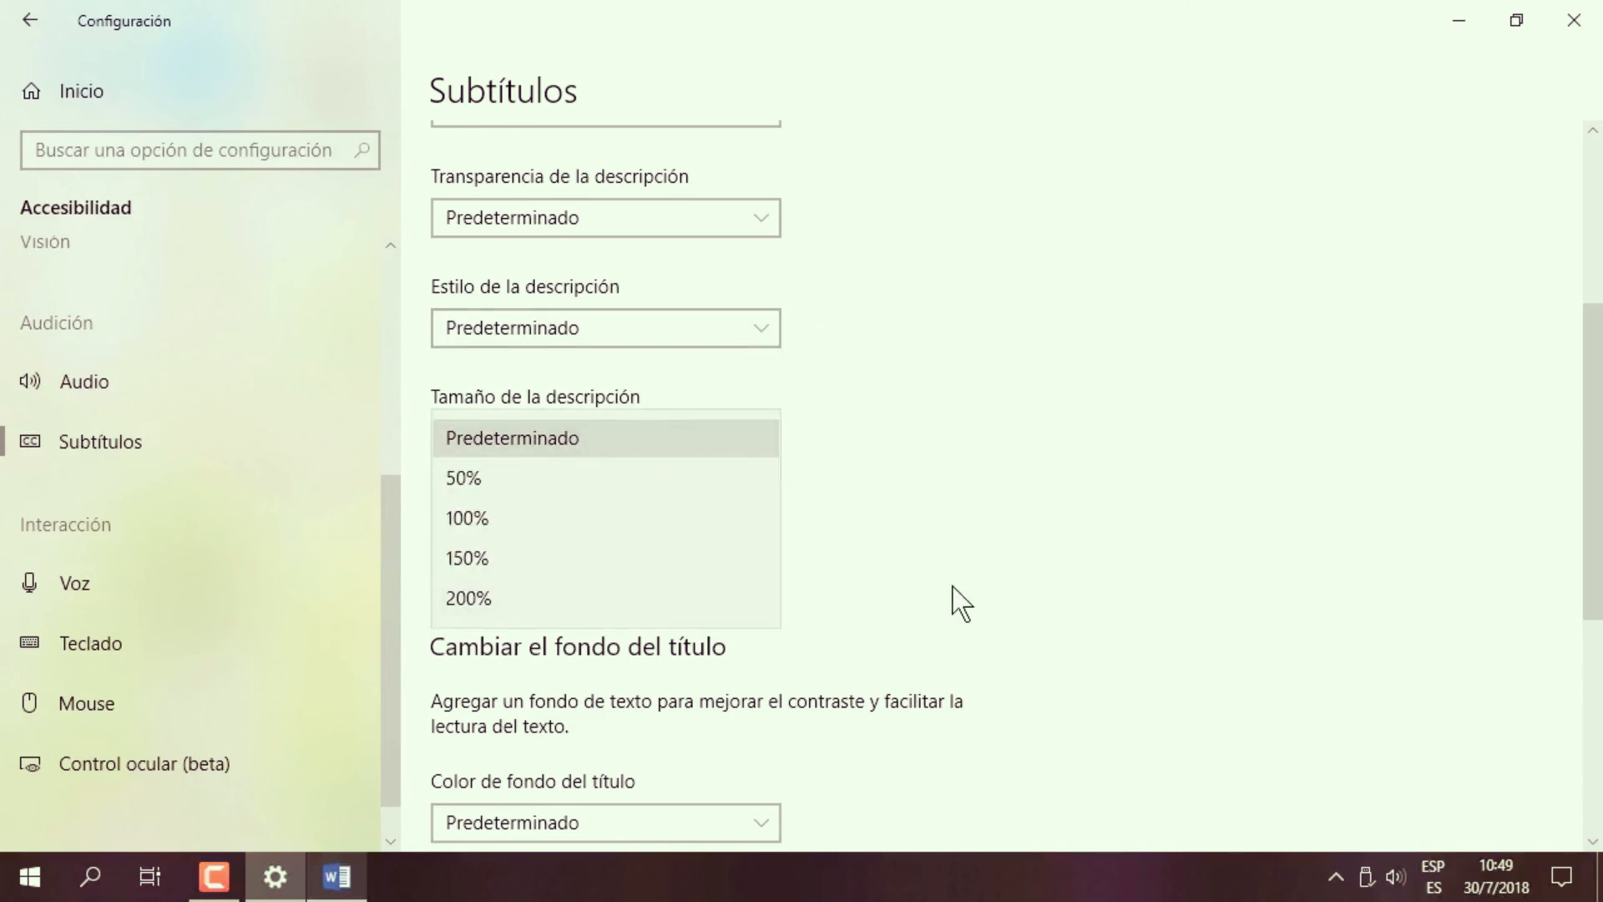
pyautogui.click(573, 598)
pyautogui.scroll(5, 979, 374)
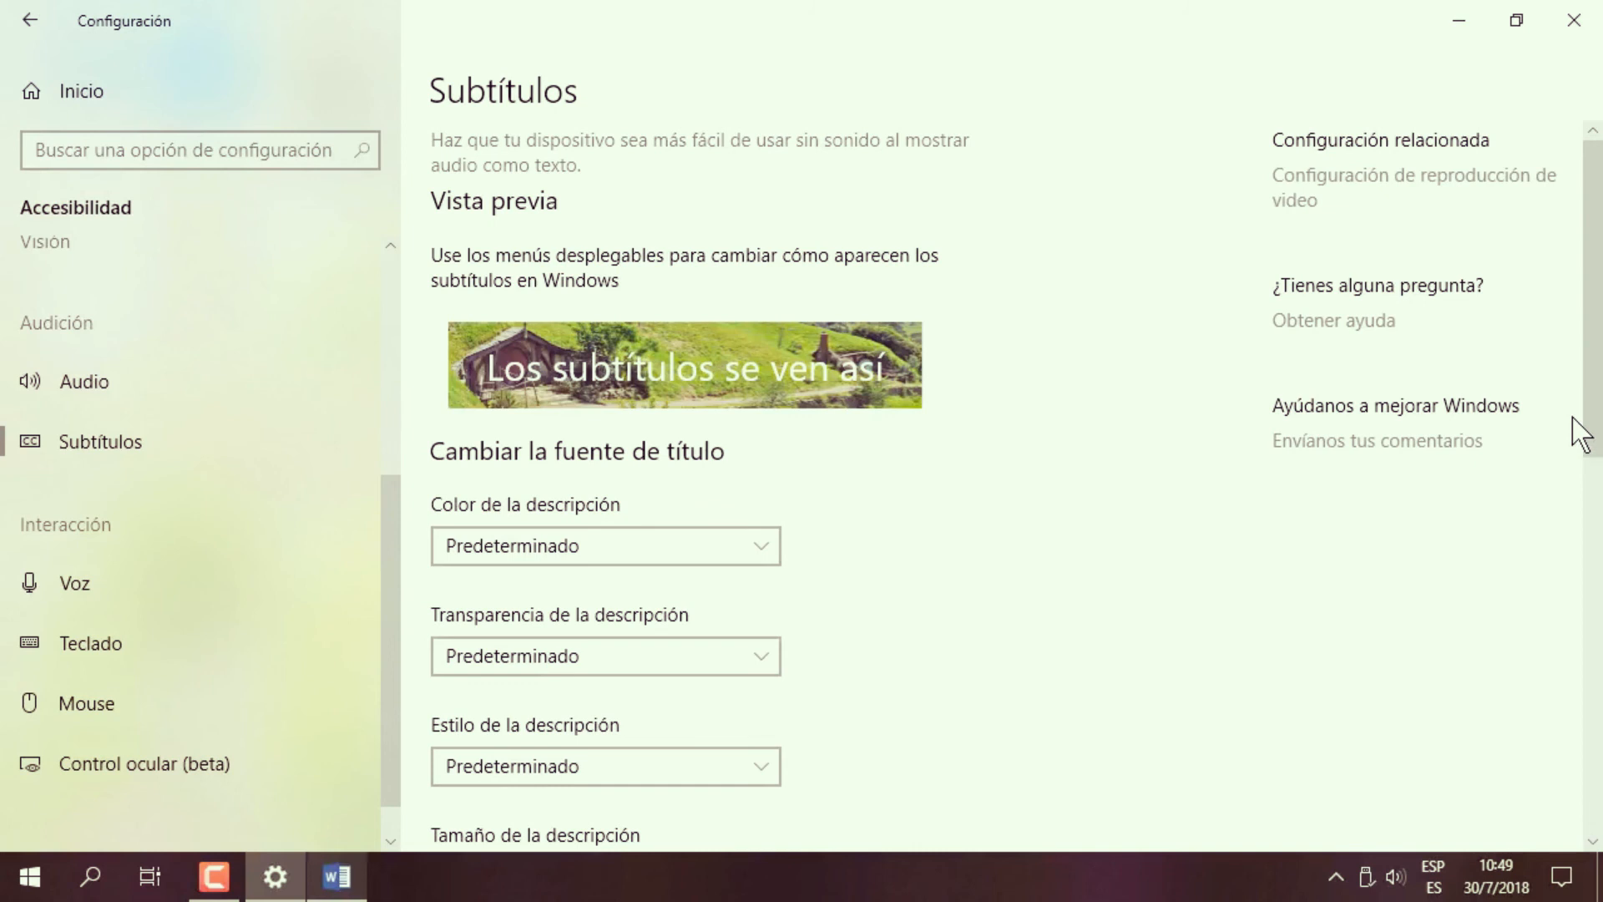
# Review the Efectos de la descripción options without changing them, and check the subtitle preview.
pyautogui.scroll(-5, 1581, 434)
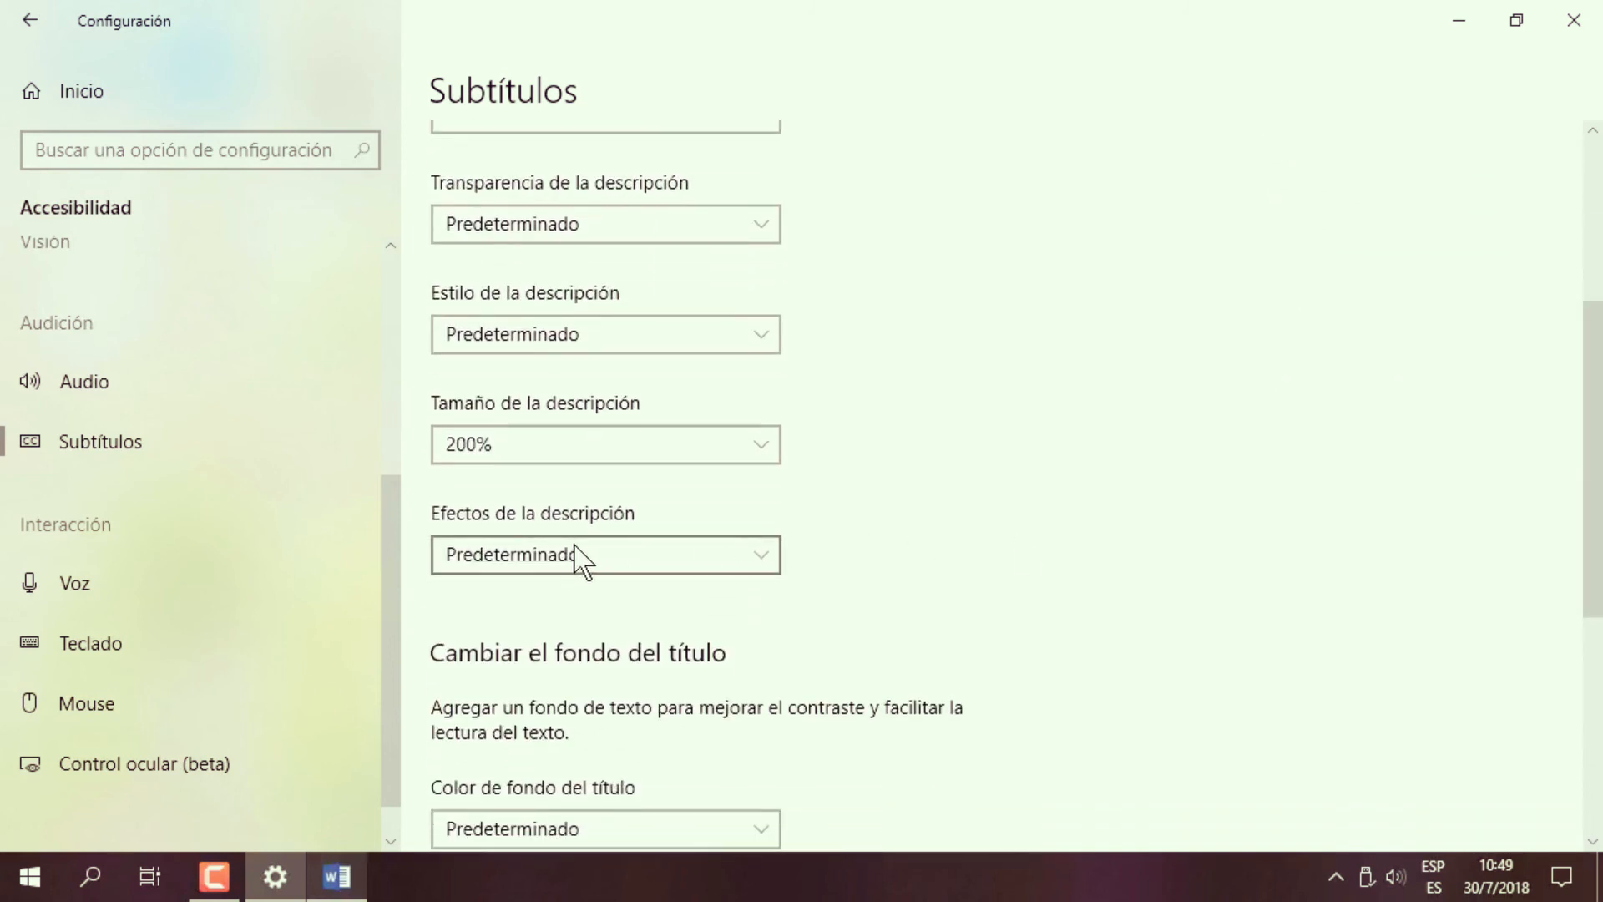
pyautogui.click(678, 549)
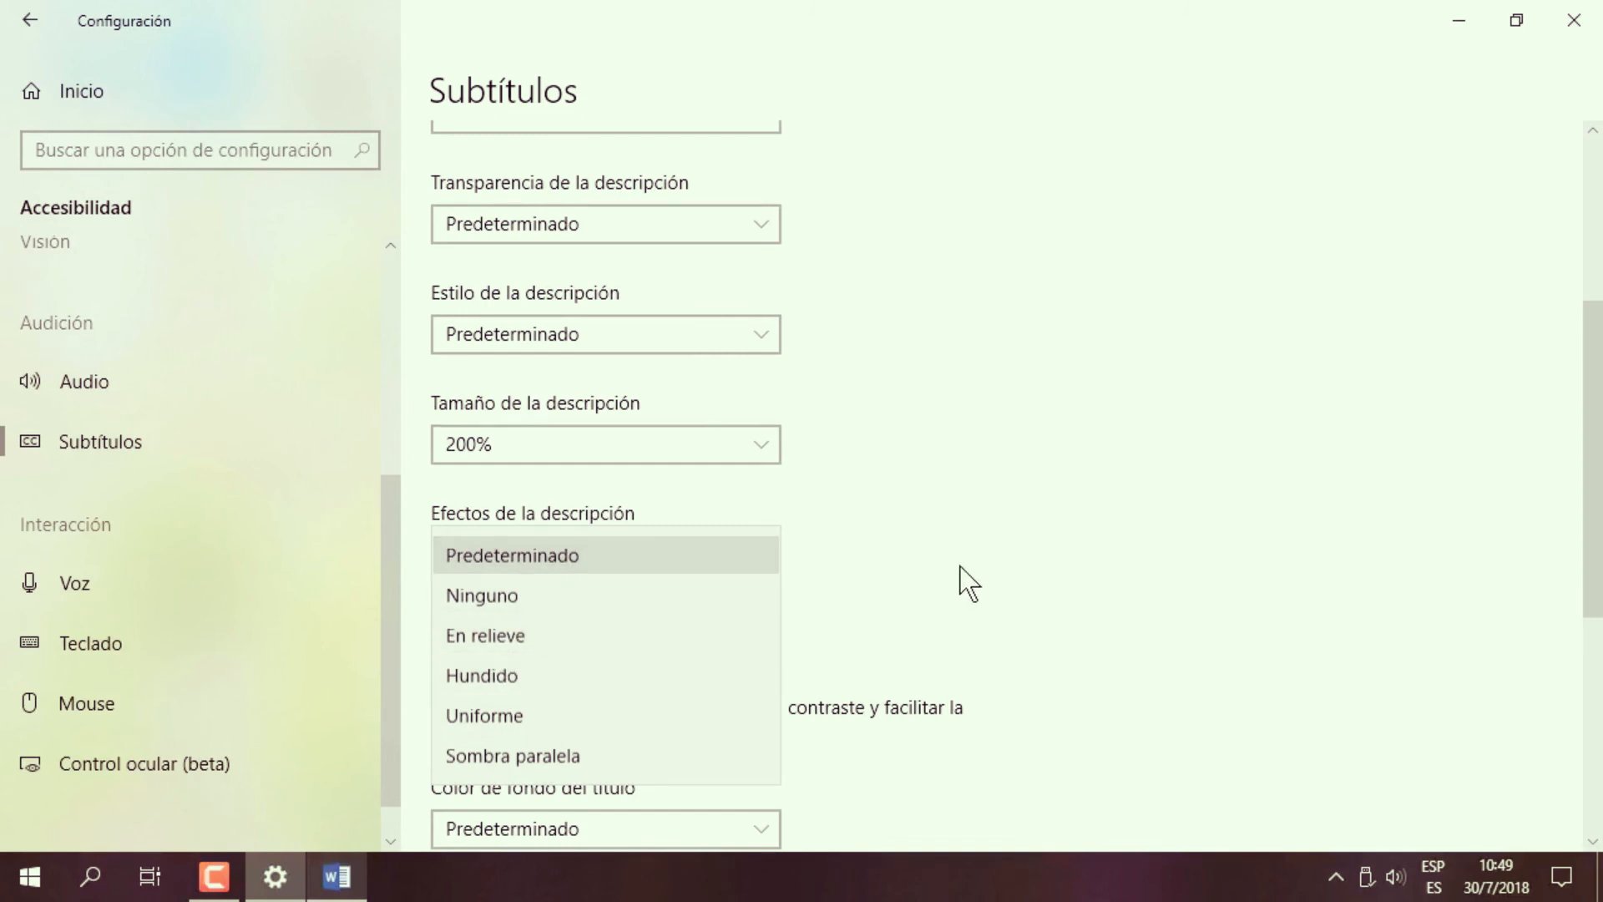
pyautogui.click(1038, 558)
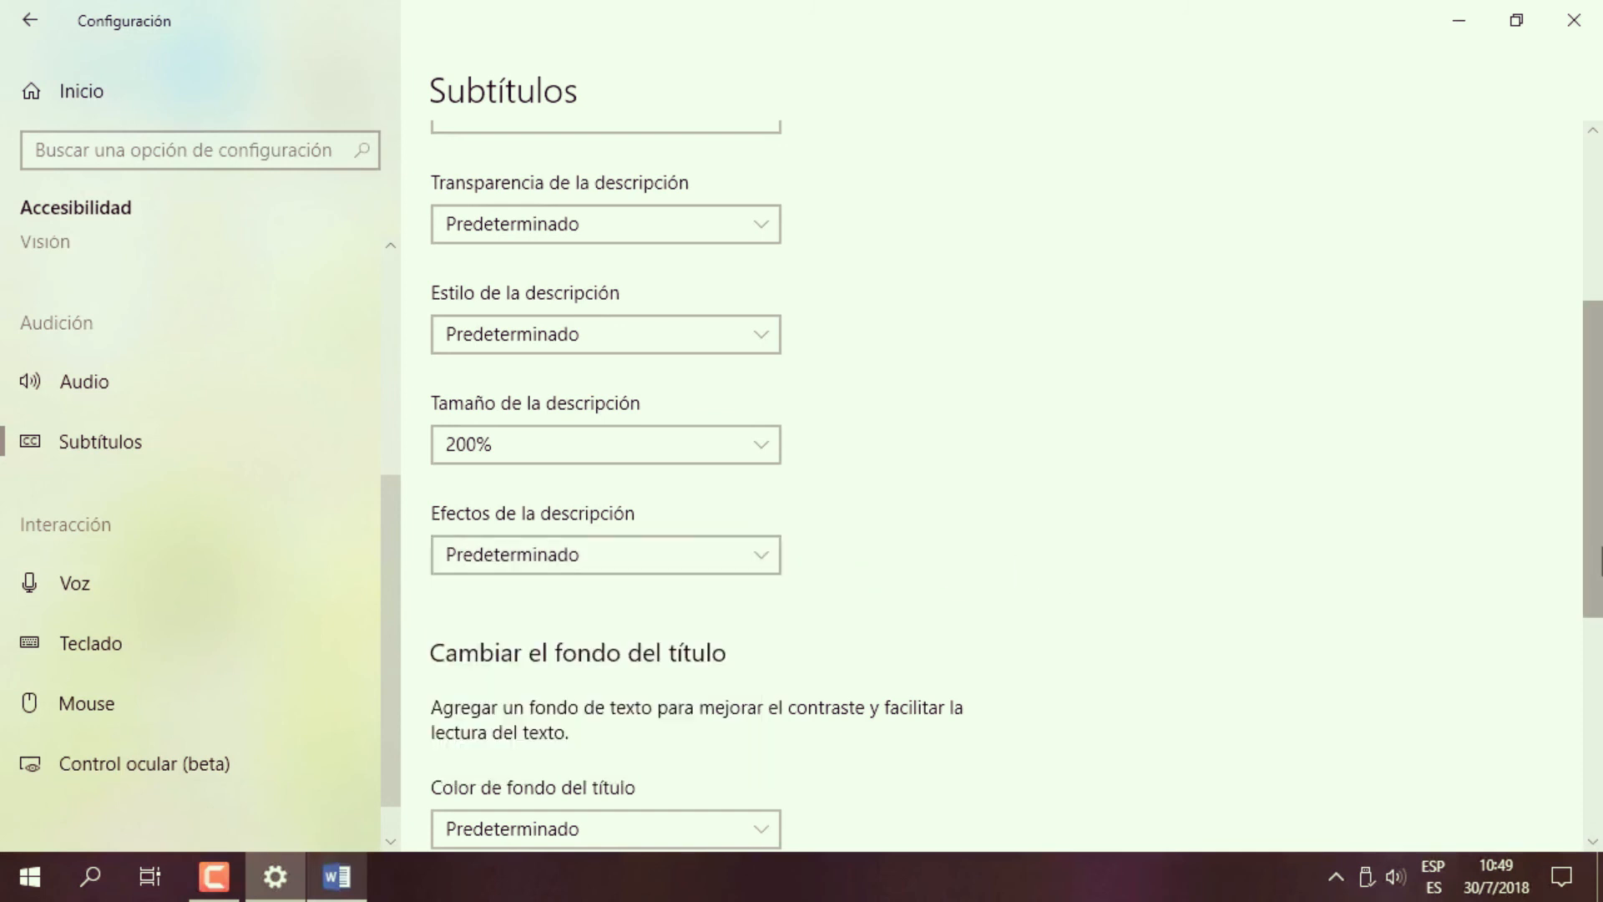
pyautogui.scroll(5, 1074, 465)
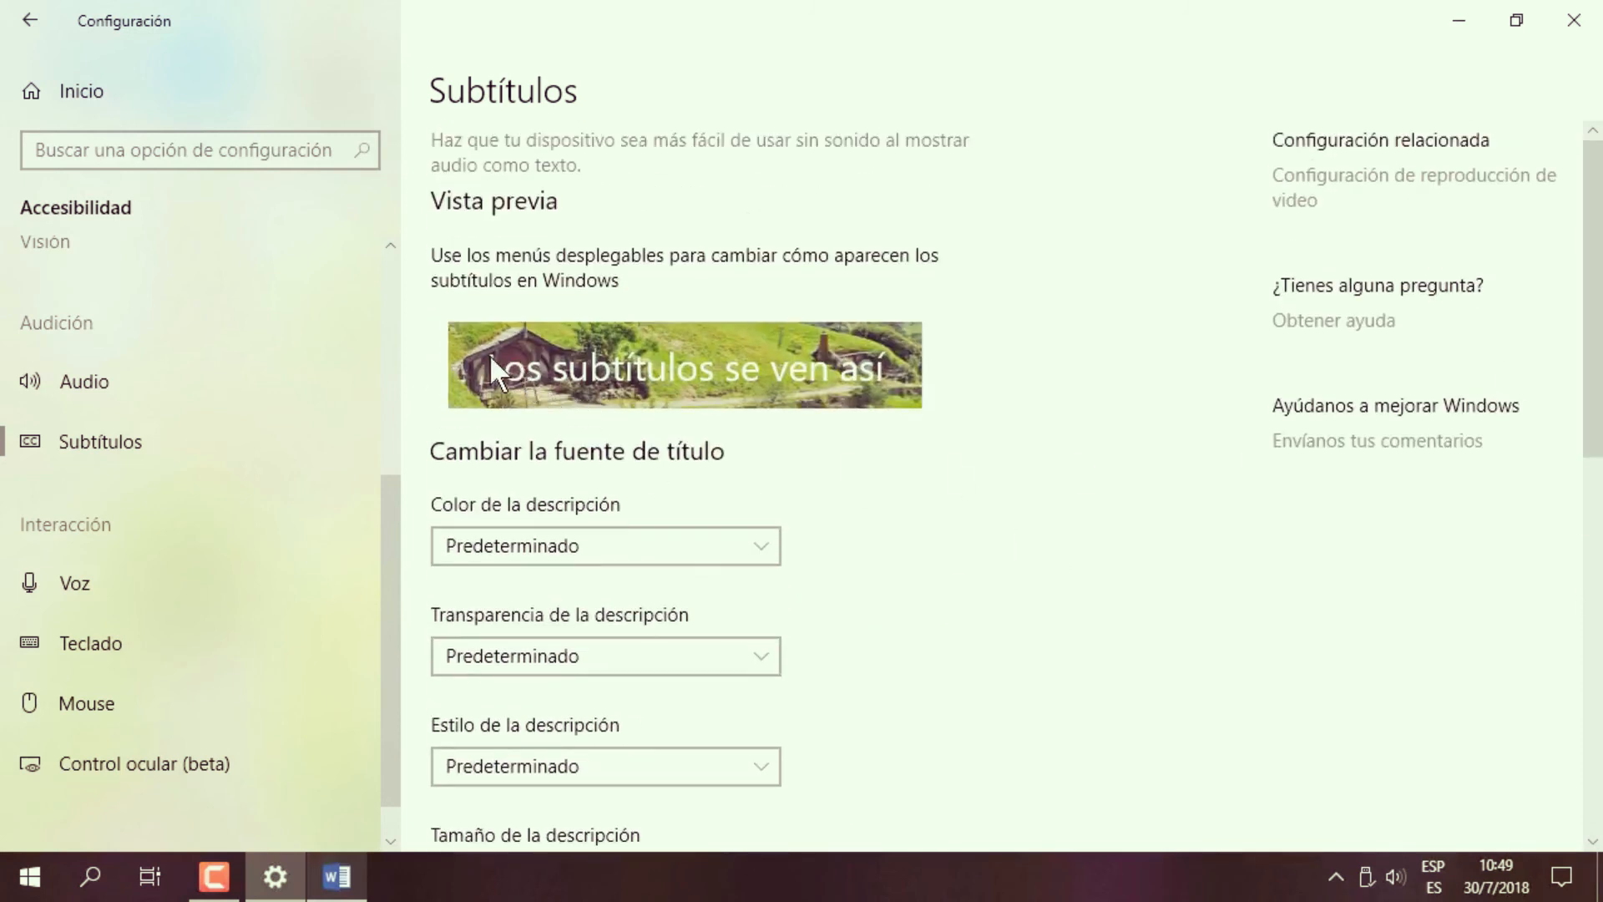
# Set Color de fondo del título to Negro and check the subtitle preview.
pyautogui.moveTo(1595, 321); pyautogui.dragTo(1594, 656)
pyautogui.scroll(10, 1039, 450)
pyautogui.scroll(-10, 1005, 548)
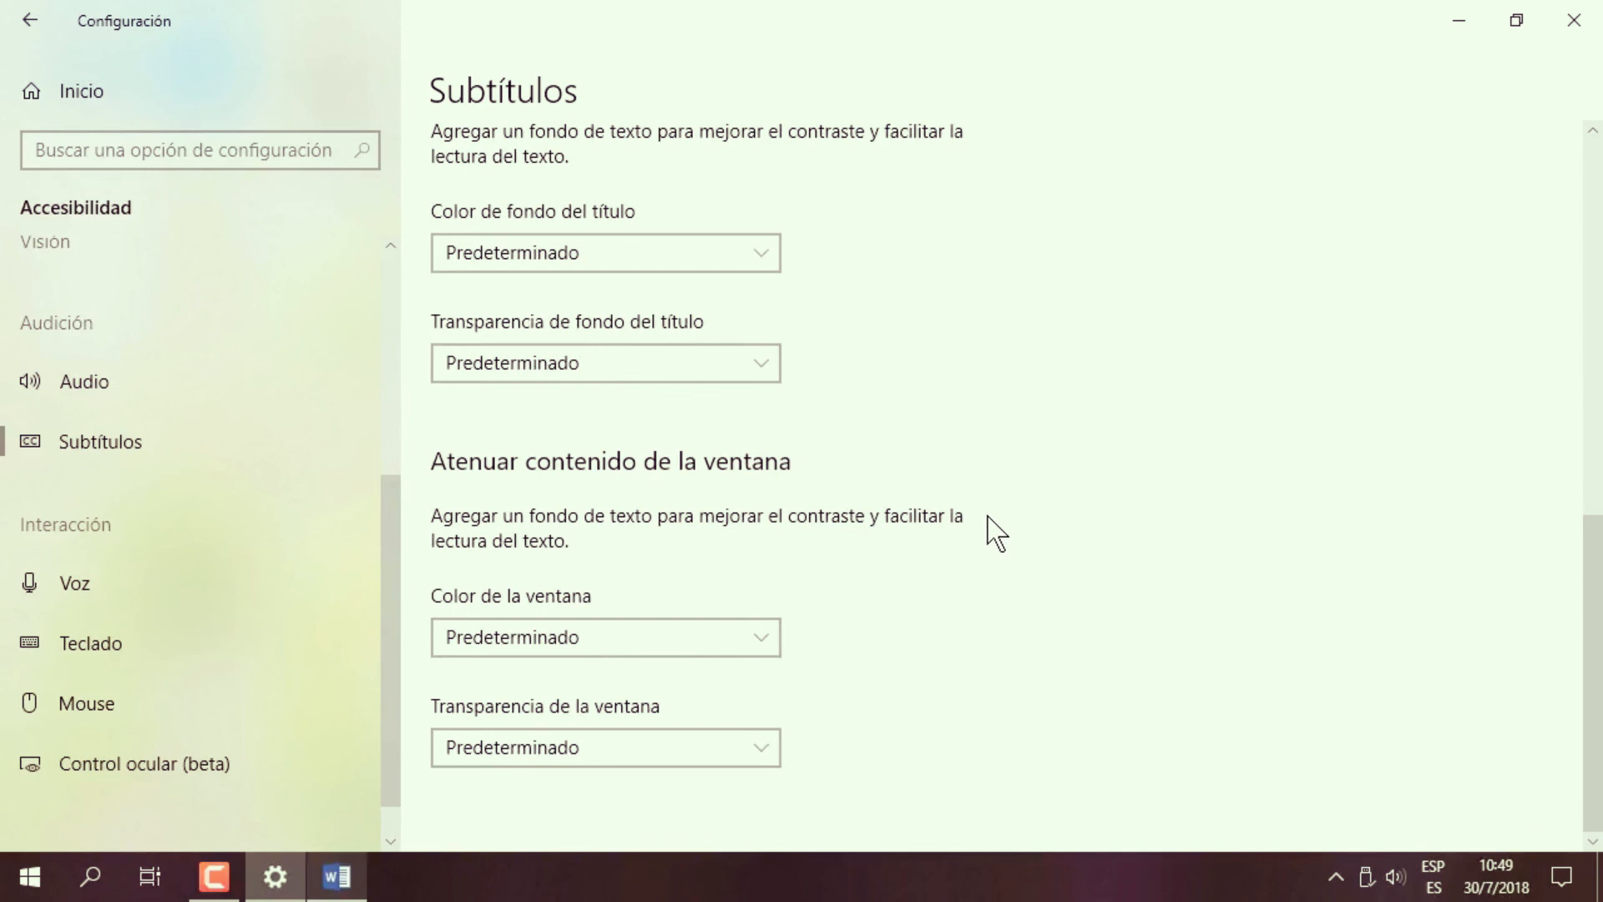
pyautogui.scroll(2, 1591, 501)
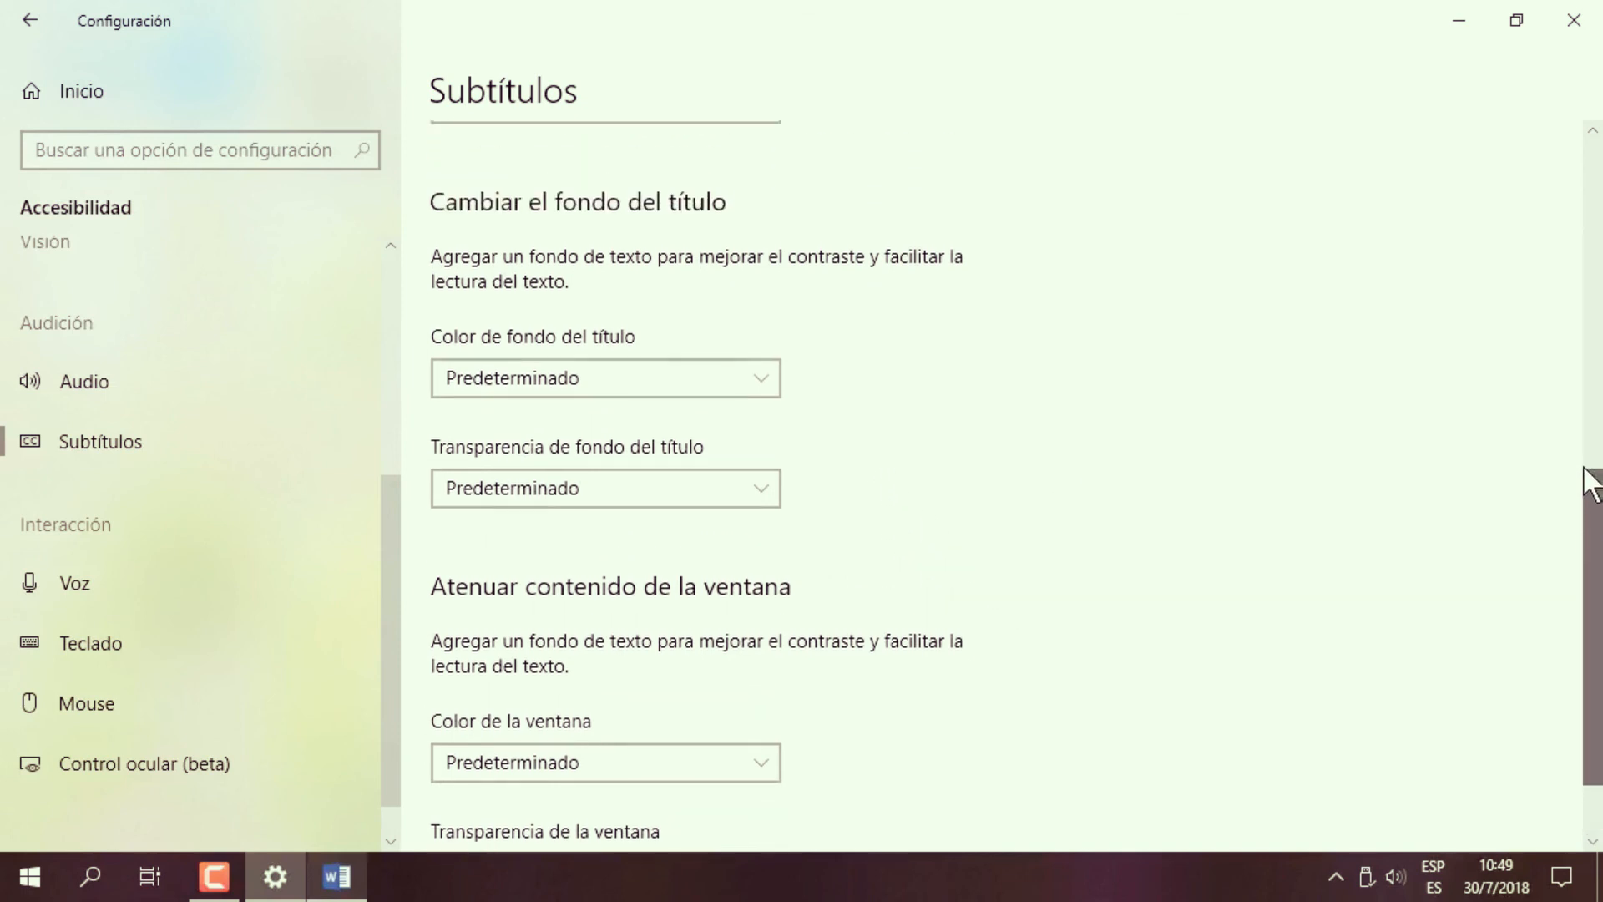
pyautogui.click(709, 433)
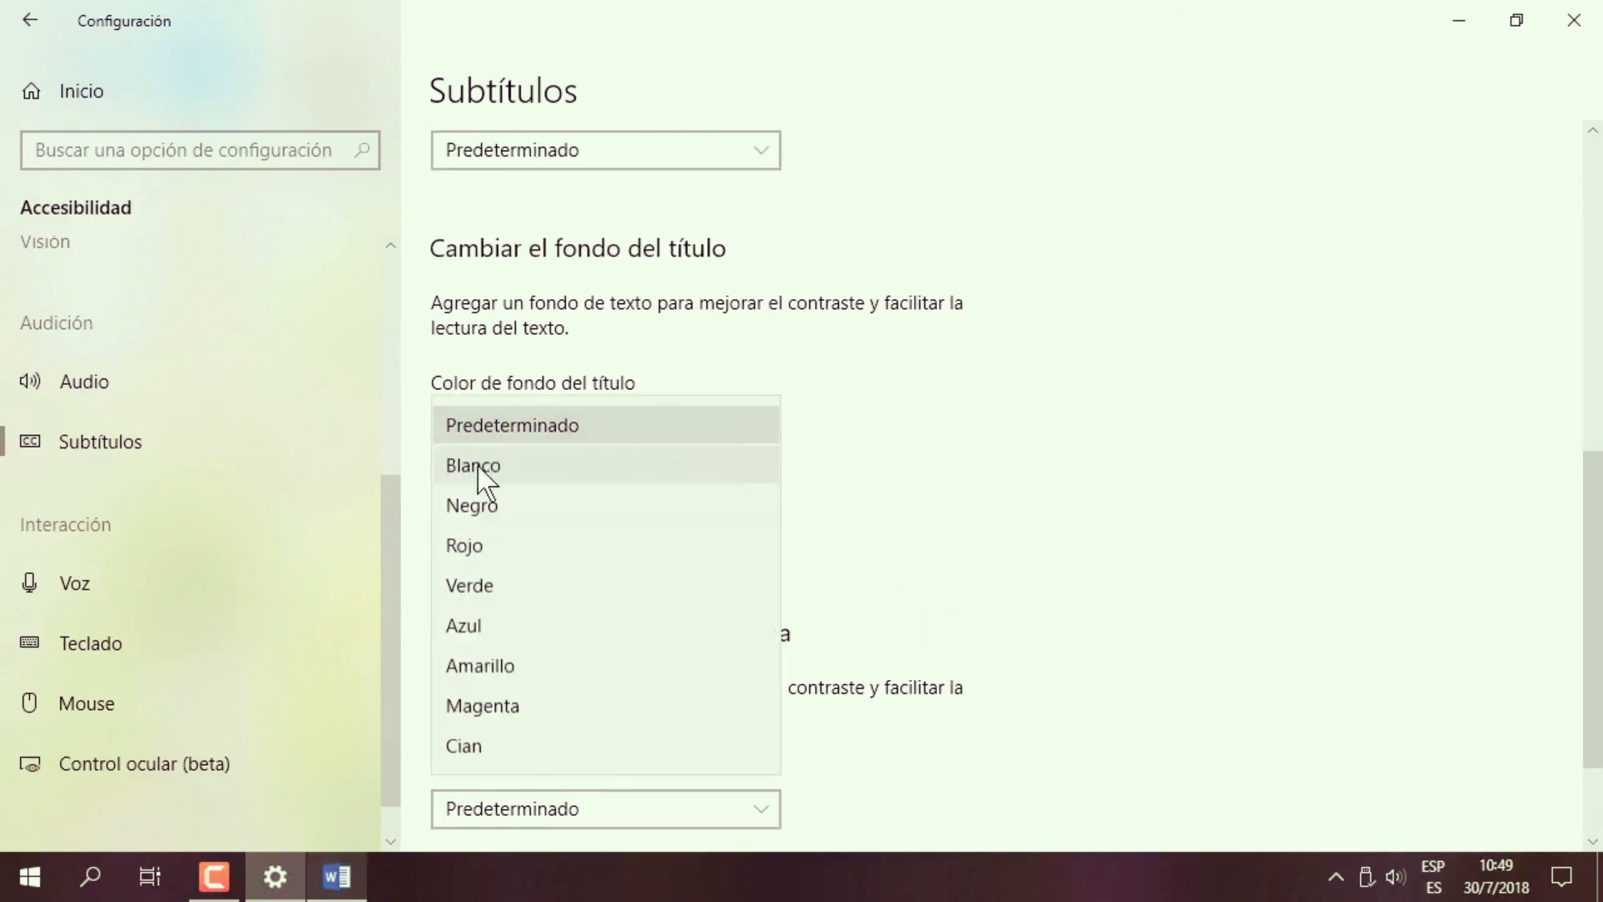
pyautogui.click(483, 509)
pyautogui.moveTo(1600, 511); pyautogui.dragTo(1528, 193)
# Set Transparencia de fondo del título to Opaco and examine the subtitle preview.
pyautogui.moveTo(1595, 363); pyautogui.dragTo(1592, 618)
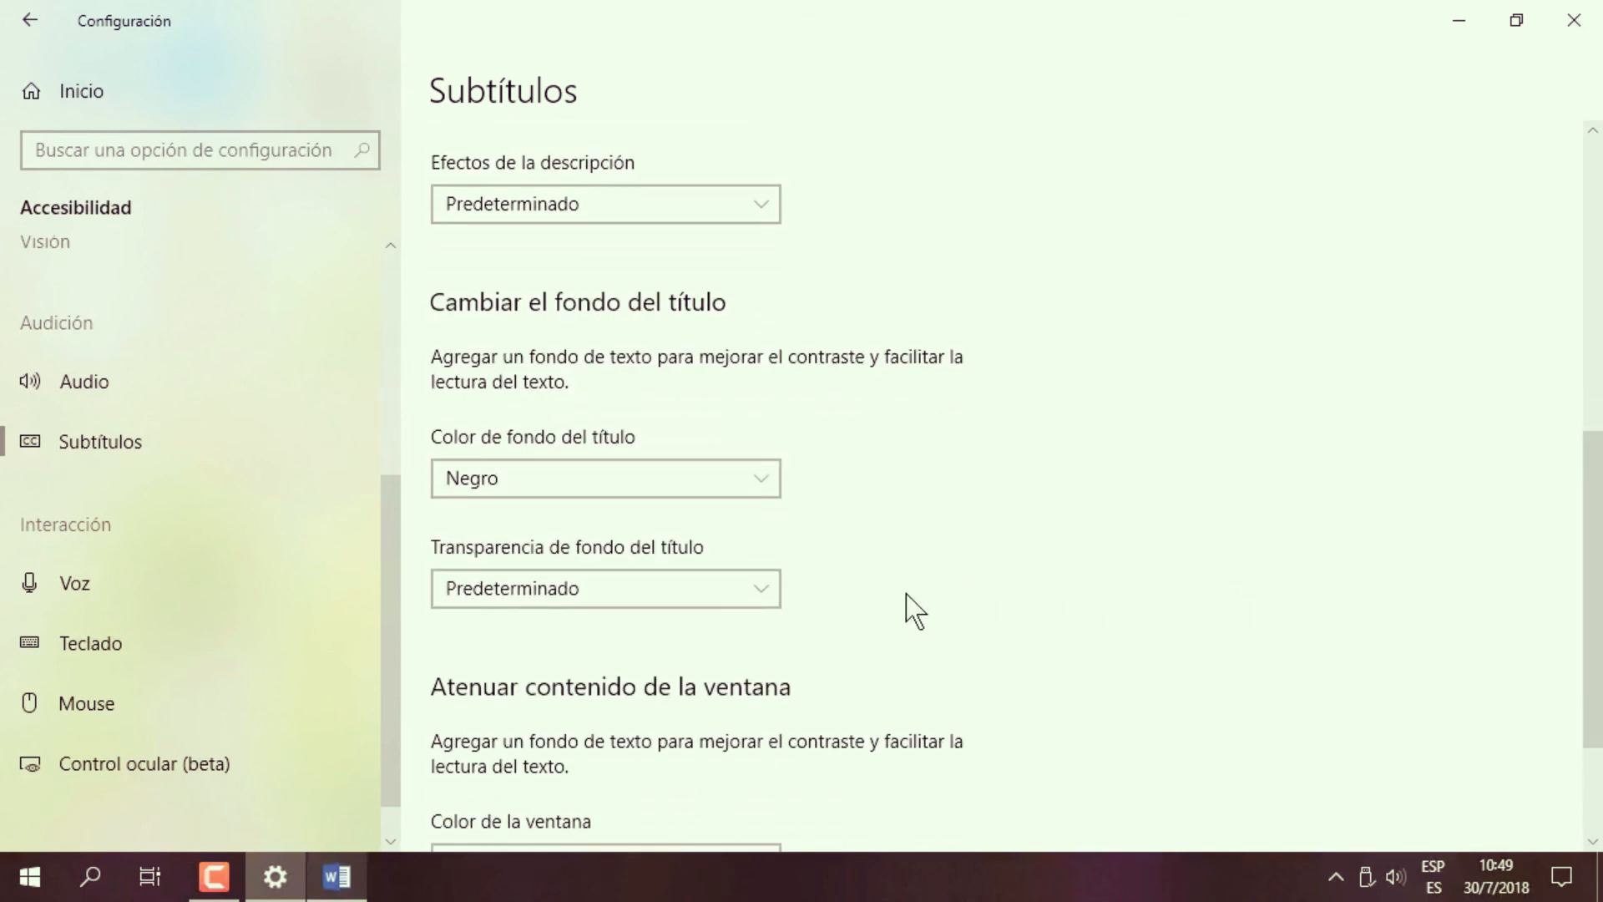
pyautogui.click(750, 594)
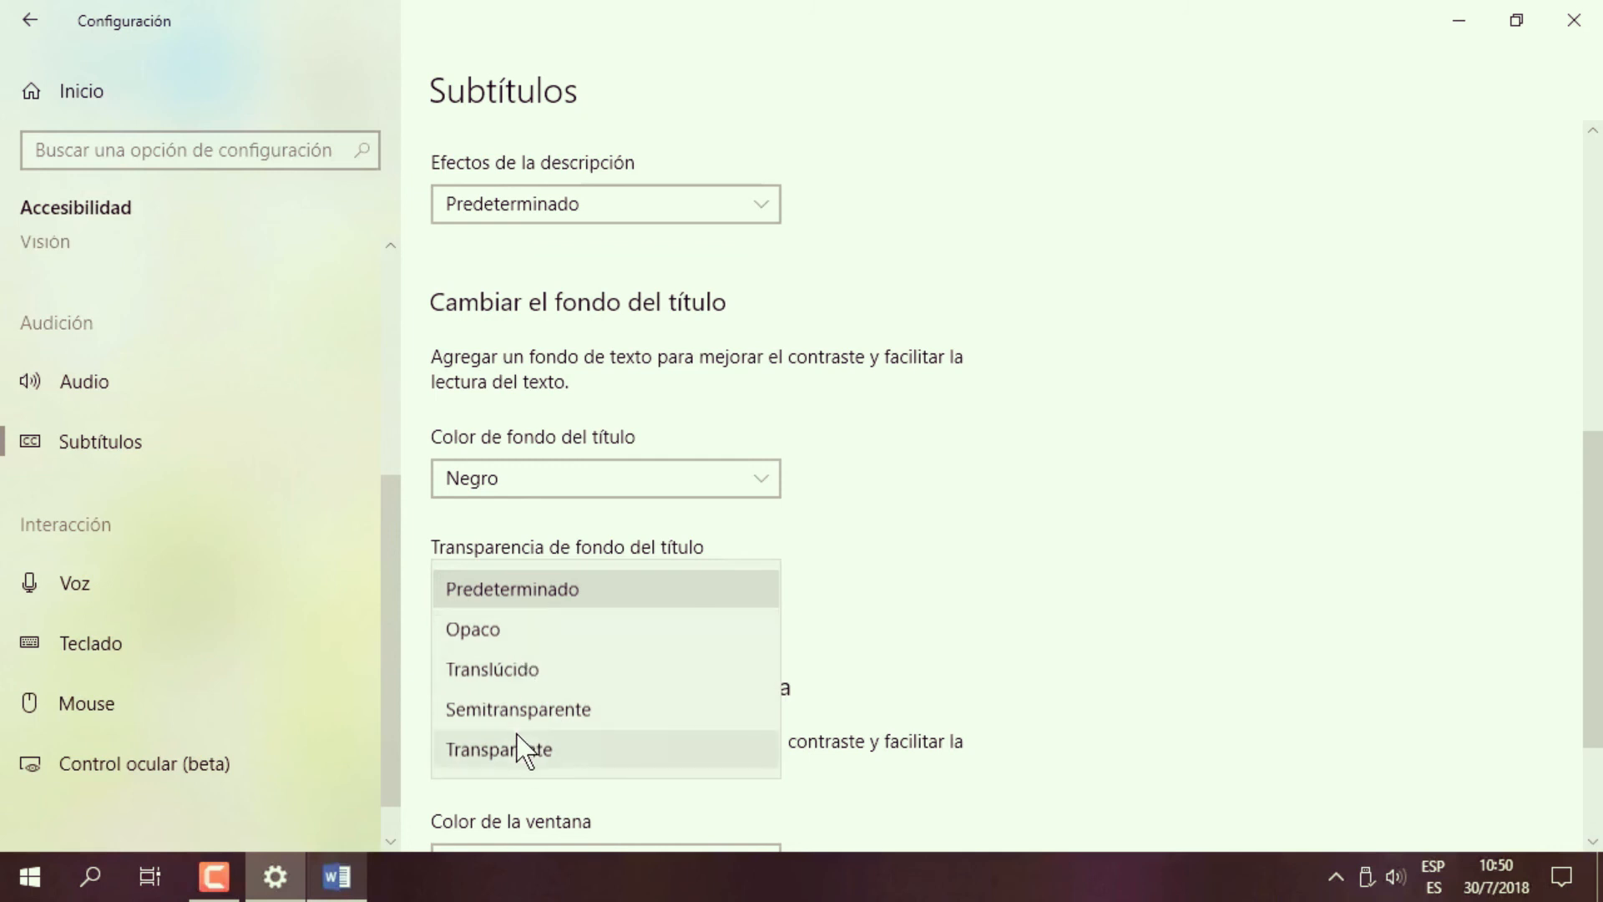
pyautogui.click(483, 639)
pyautogui.moveTo(1596, 607); pyautogui.dragTo(1566, 343)
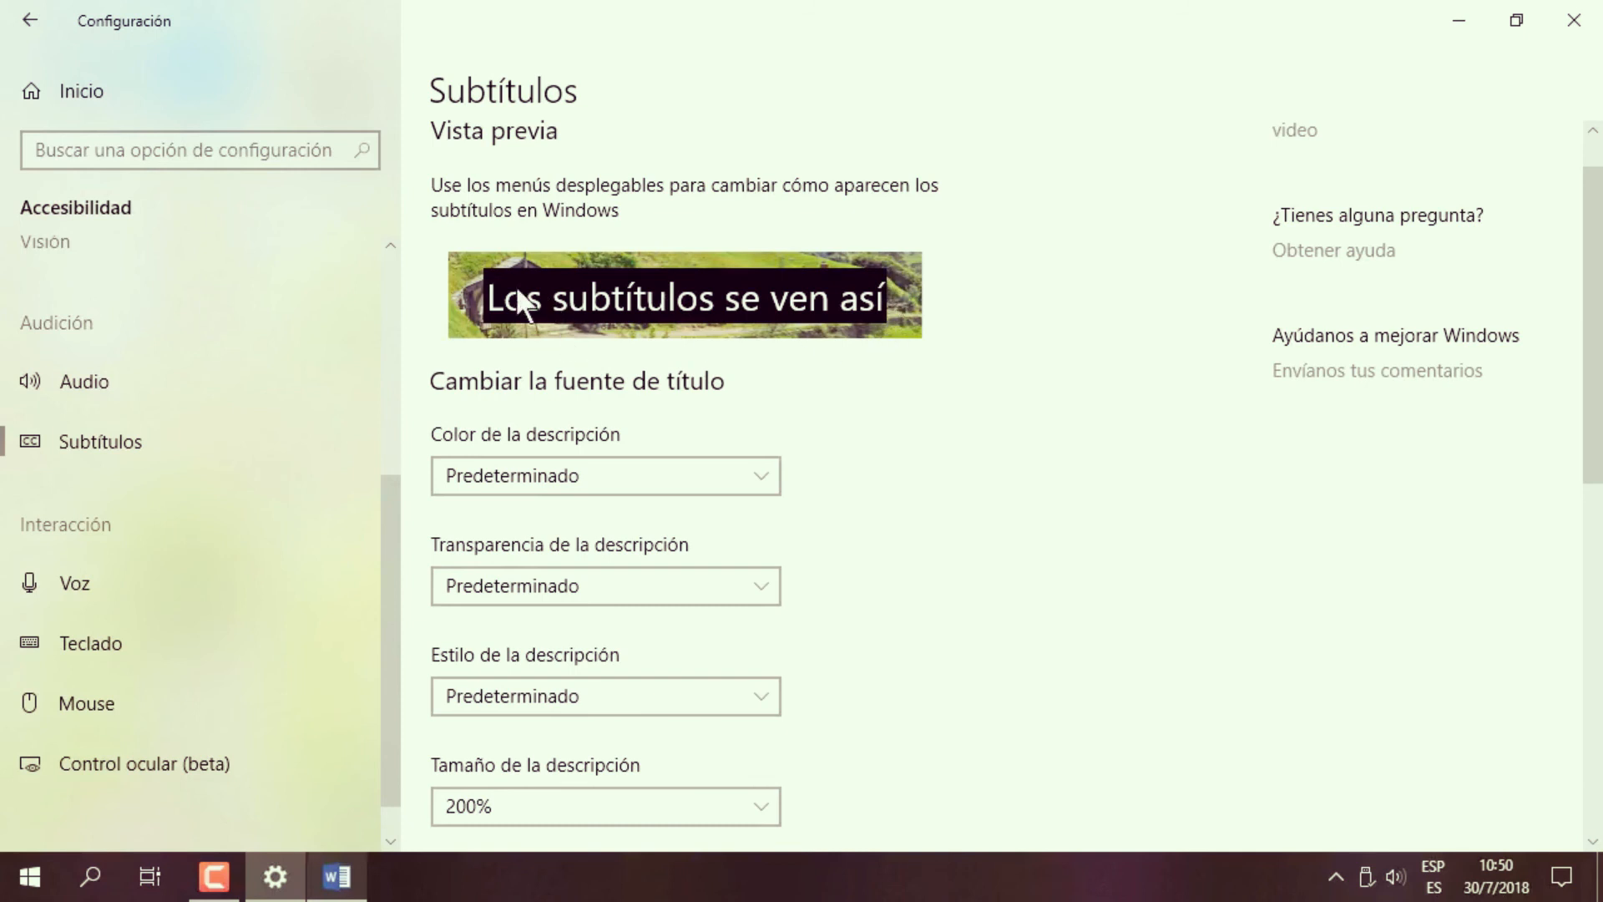
pyautogui.moveTo(1598, 359)
pyautogui.mouseDown()
pyautogui.moveTo(1597, 512)
pyautogui.moveTo(1597, 329)
pyautogui.mouseUp()
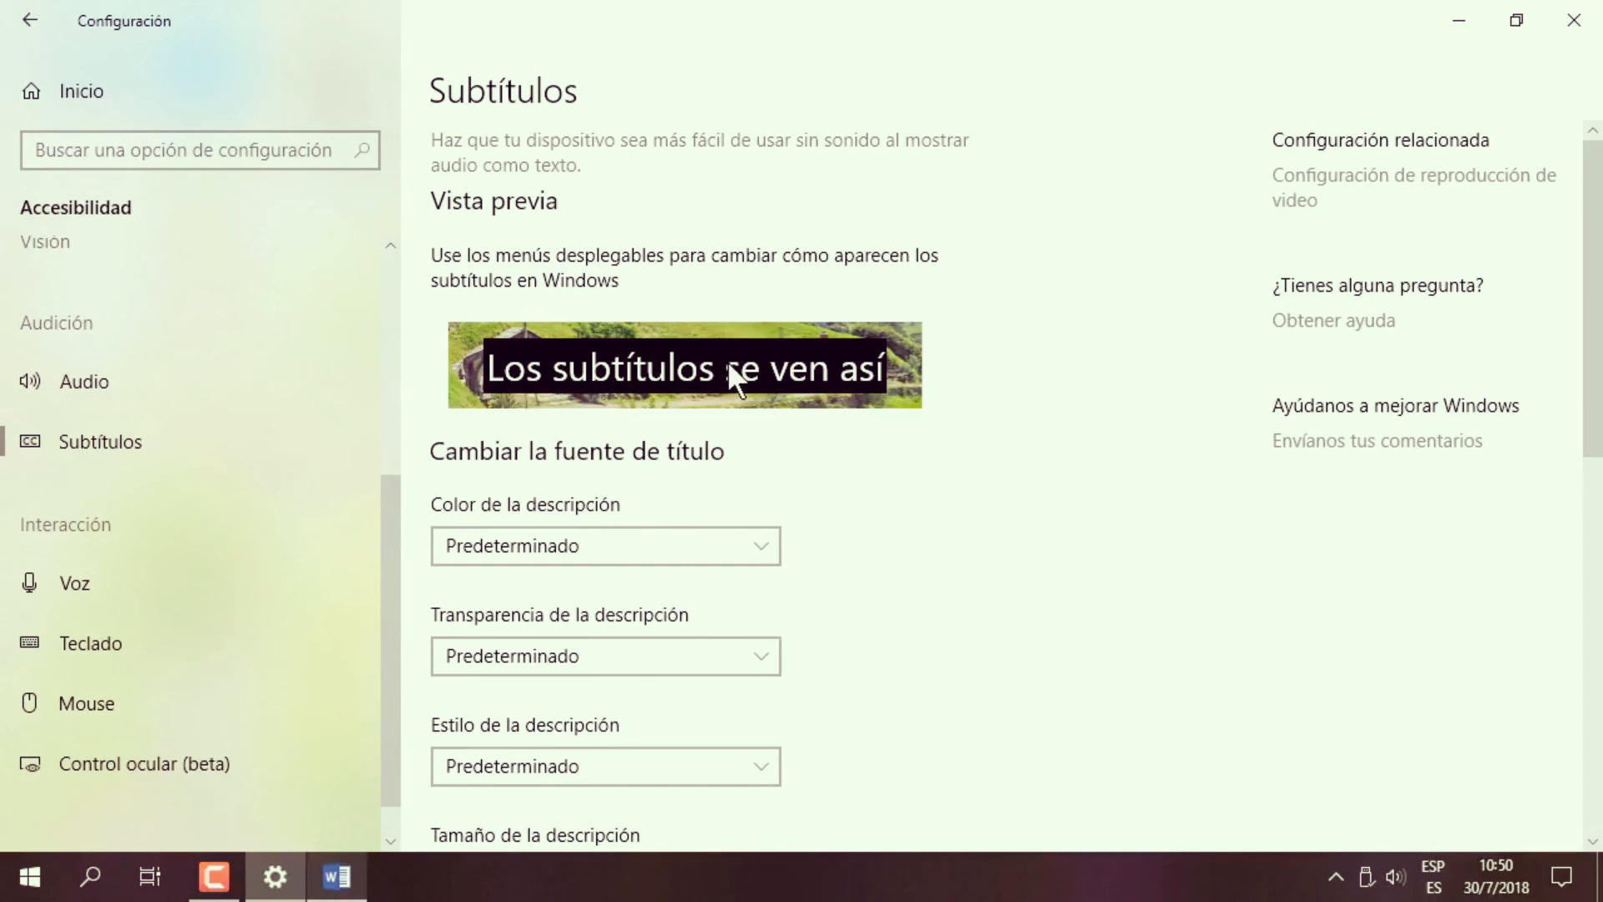
# Review the Color de la ventana options under Atenuar contenido de la ventana without choosing another color.
pyautogui.moveTo(1596, 376); pyautogui.dragTo(1586, 698)
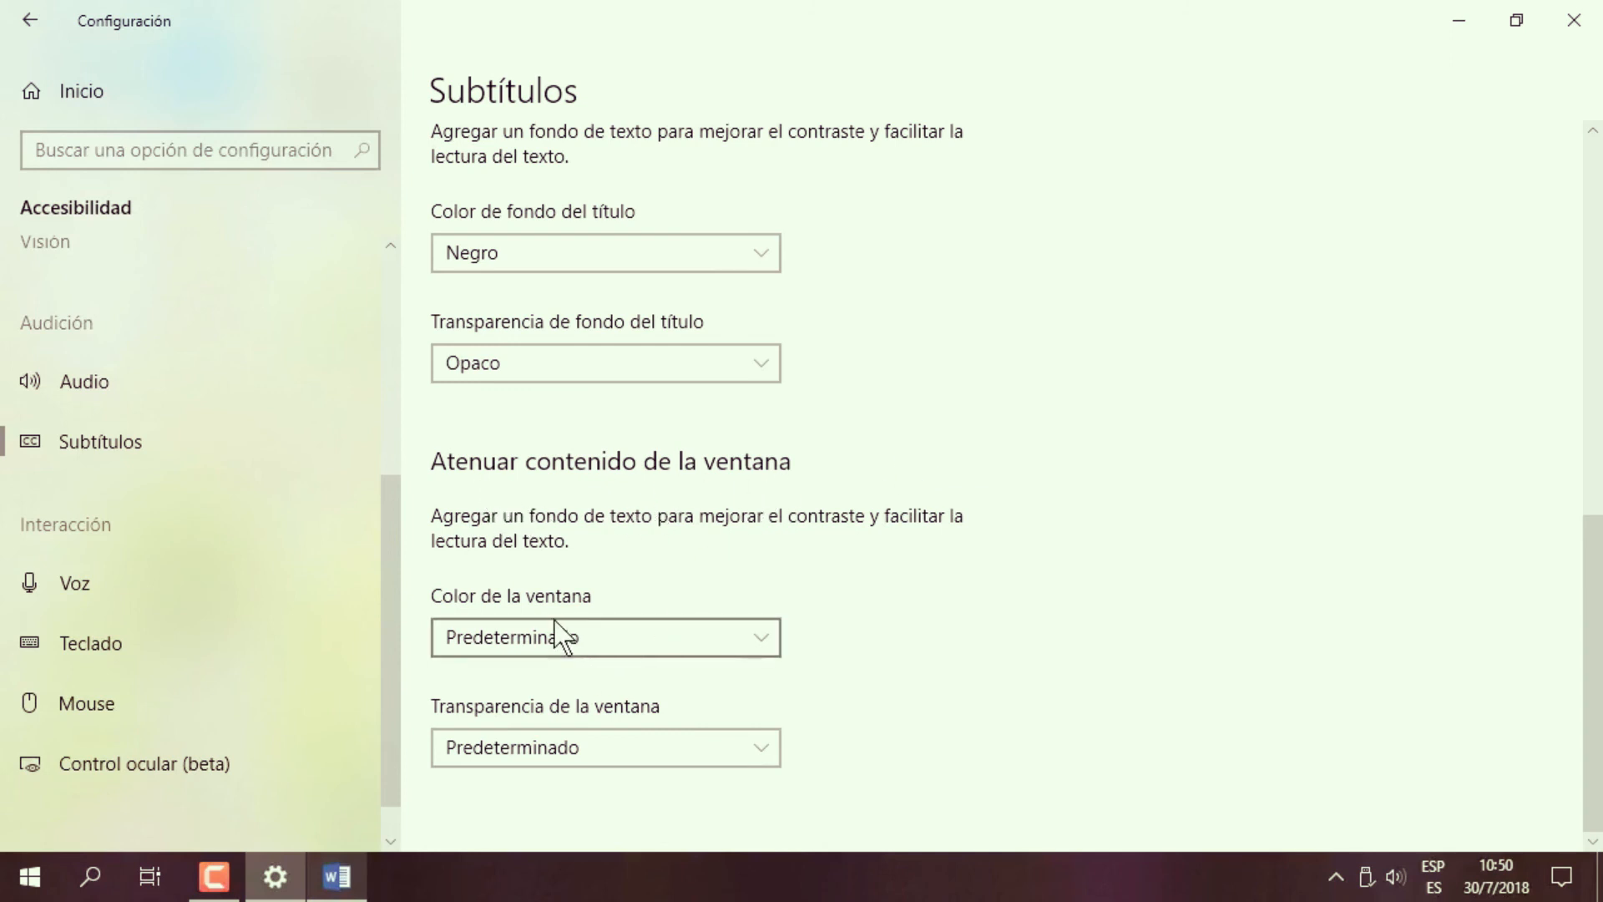
pyautogui.click(667, 656)
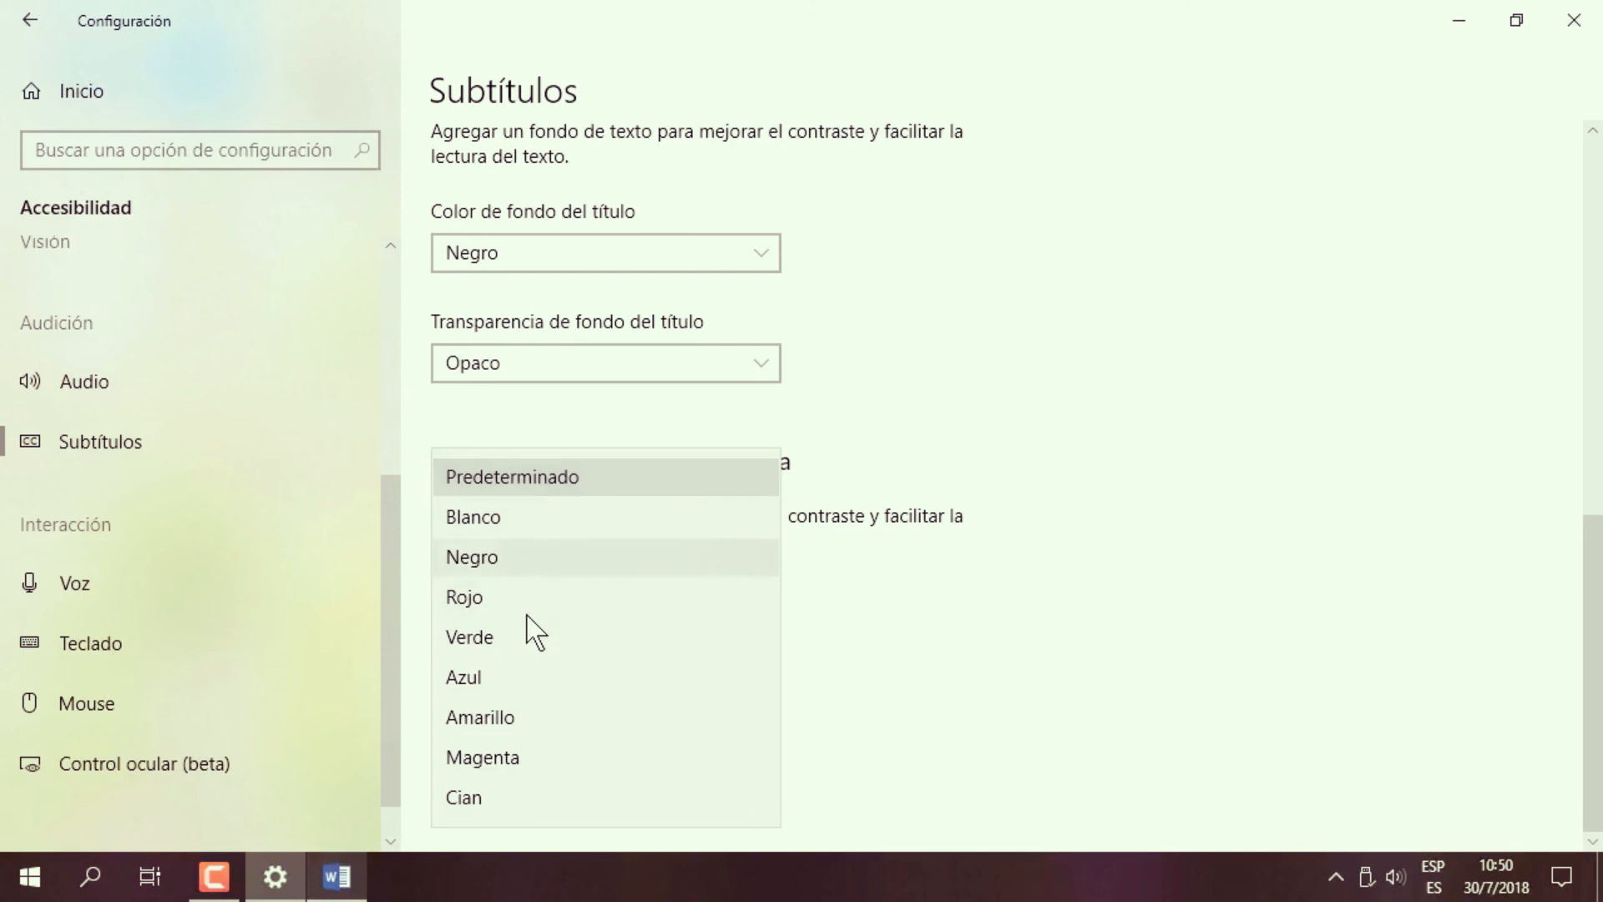
pyautogui.click(1166, 715)
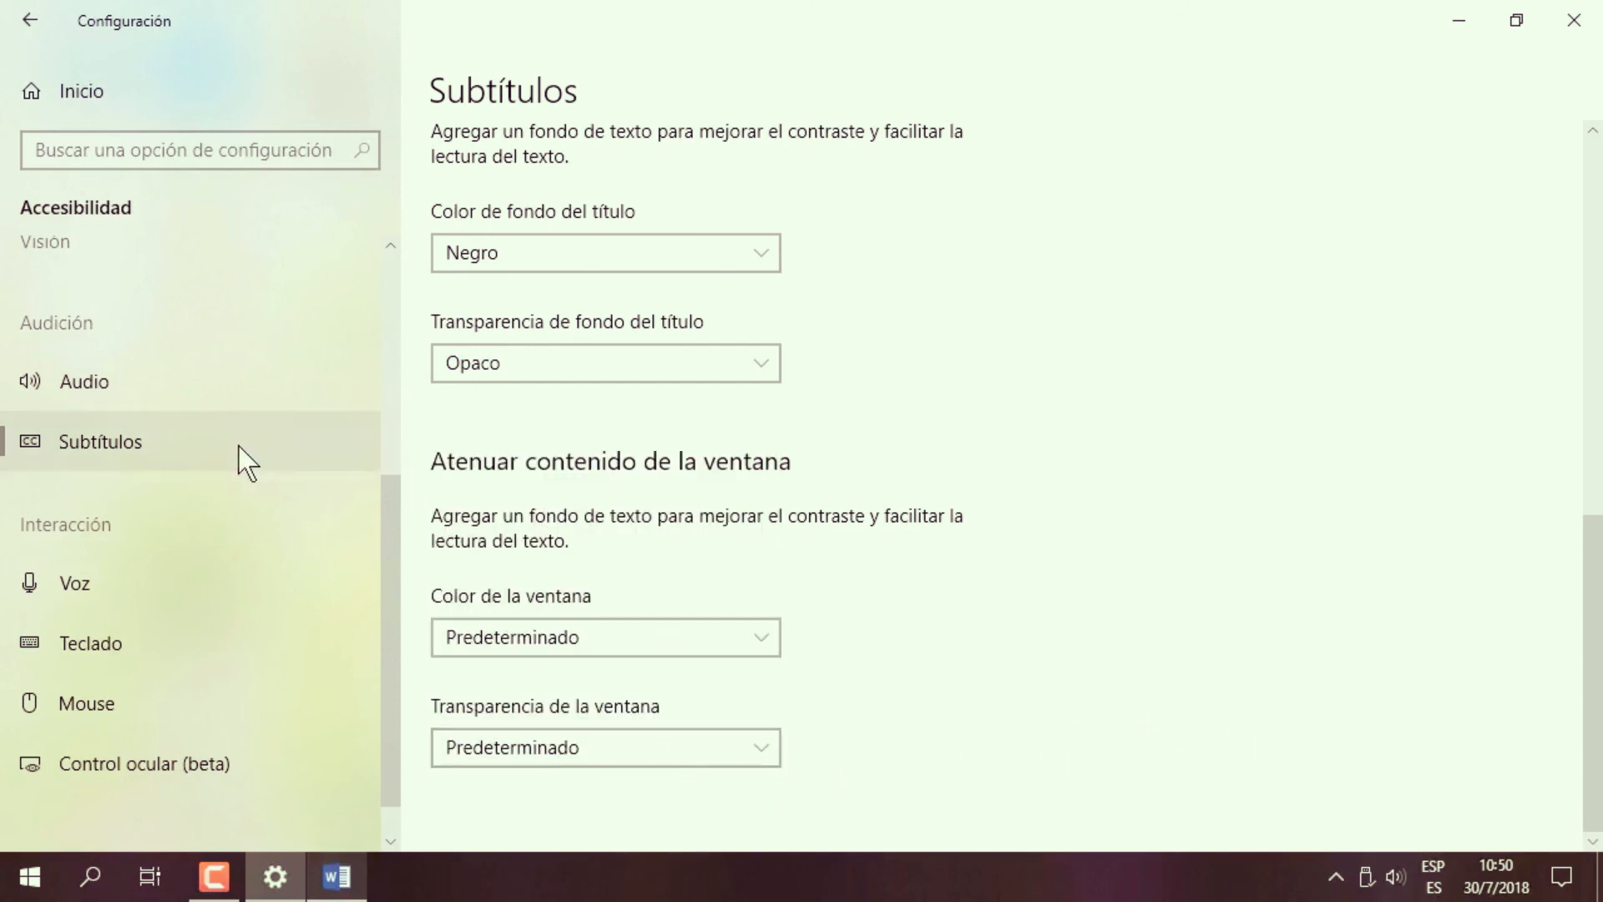
# Revisit the Audio and Subtítulos pages, and go back to the start of the Narrador settings.
pyautogui.click(89, 394)
pyautogui.click(100, 449)
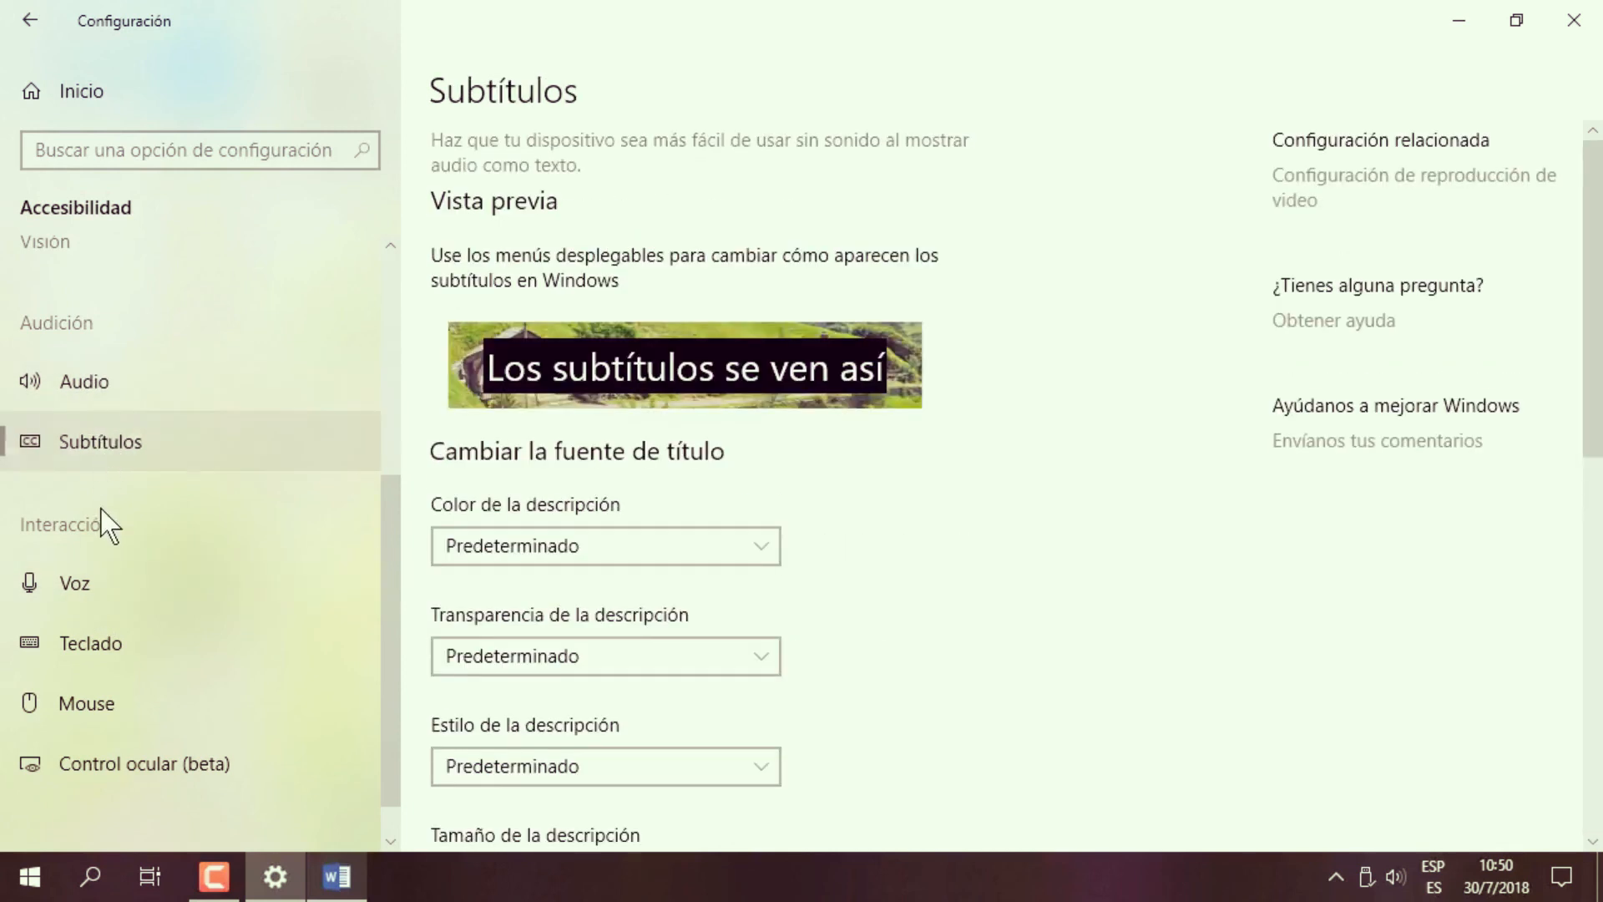
pyautogui.moveTo(397, 539); pyautogui.dragTo(401, 313)
pyautogui.click(132, 649)
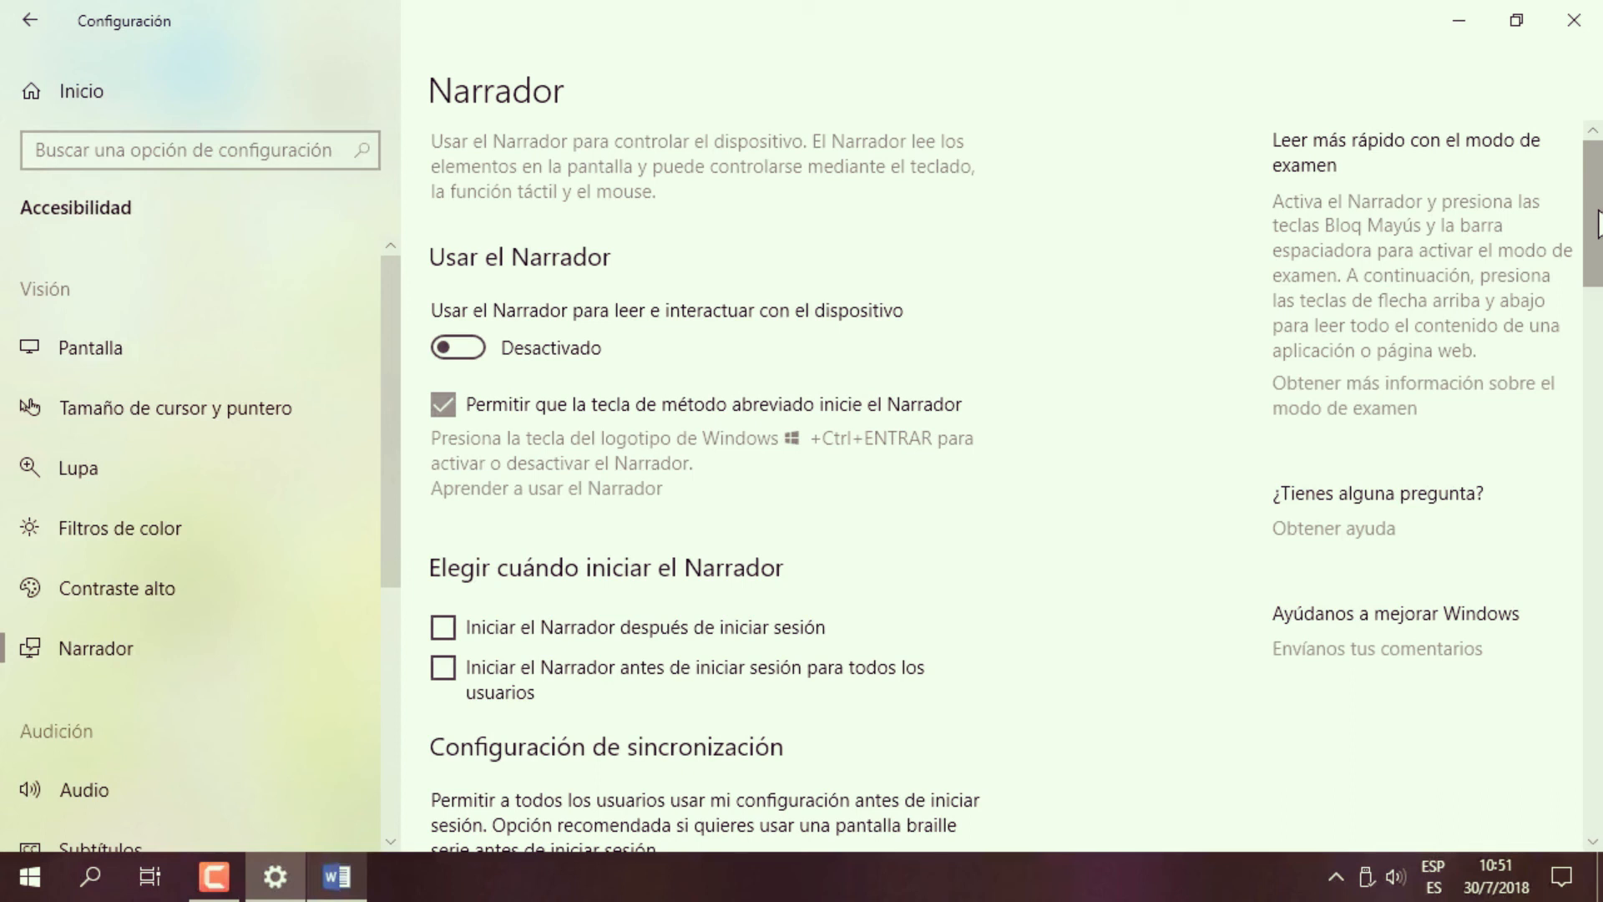
pyautogui.moveTo(1598, 224)
pyautogui.mouseDown()
pyautogui.moveTo(1598, 243)
pyautogui.moveTo(1601, 205)
pyautogui.mouseUp()
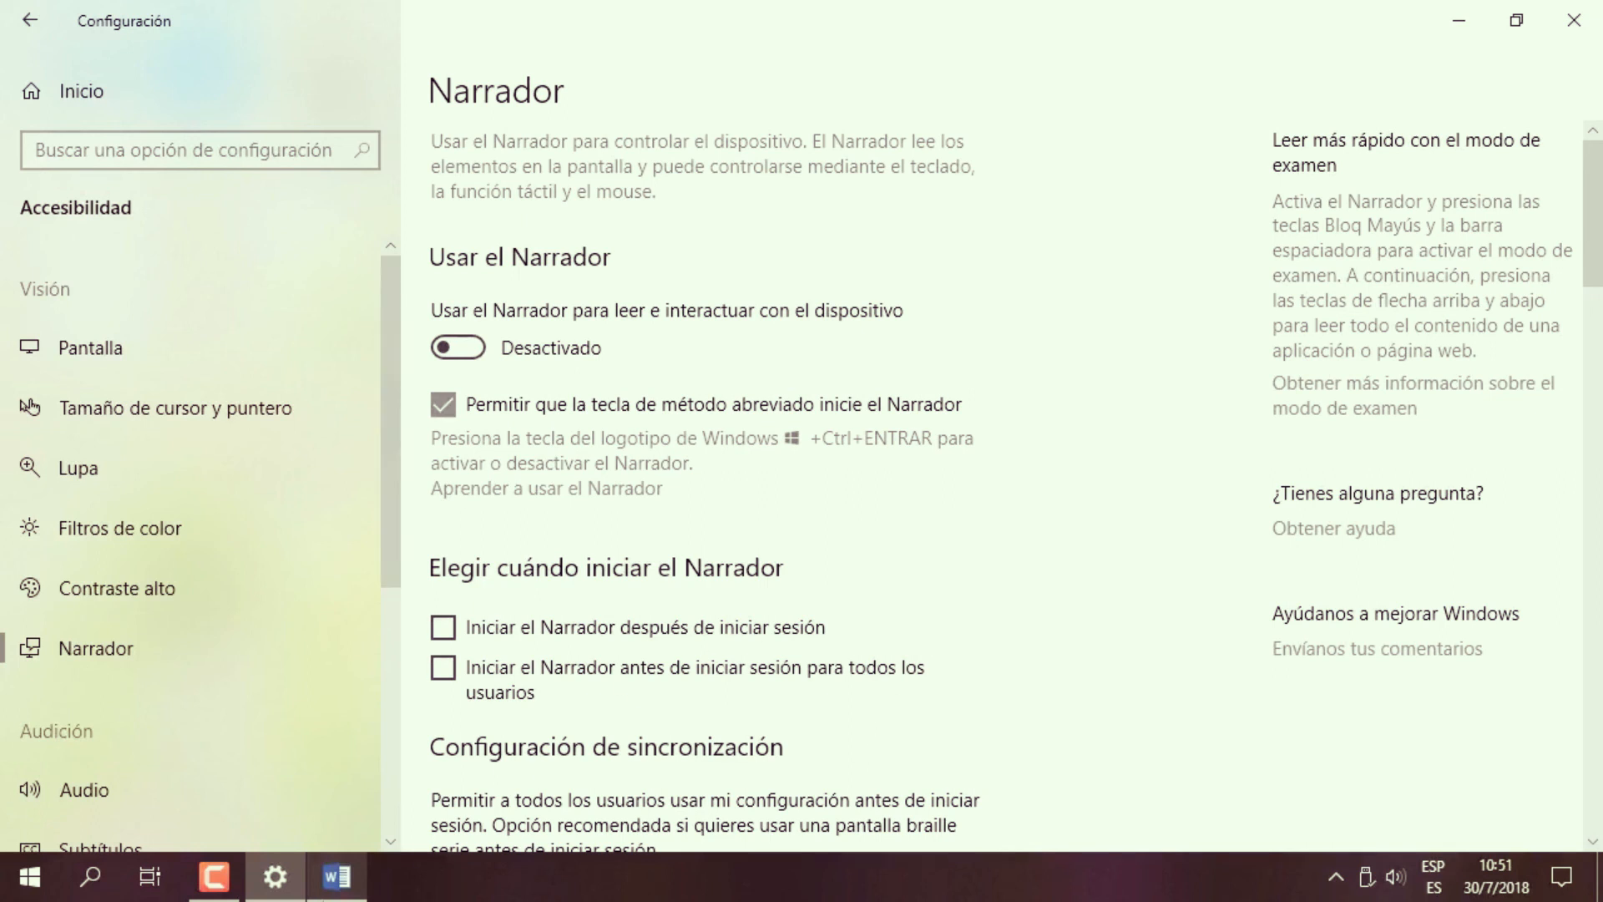
# Switch to the Word document and select the whole sentence HOLA A TODOS. COMO ESTÁS.
pyautogui.click(336, 877)
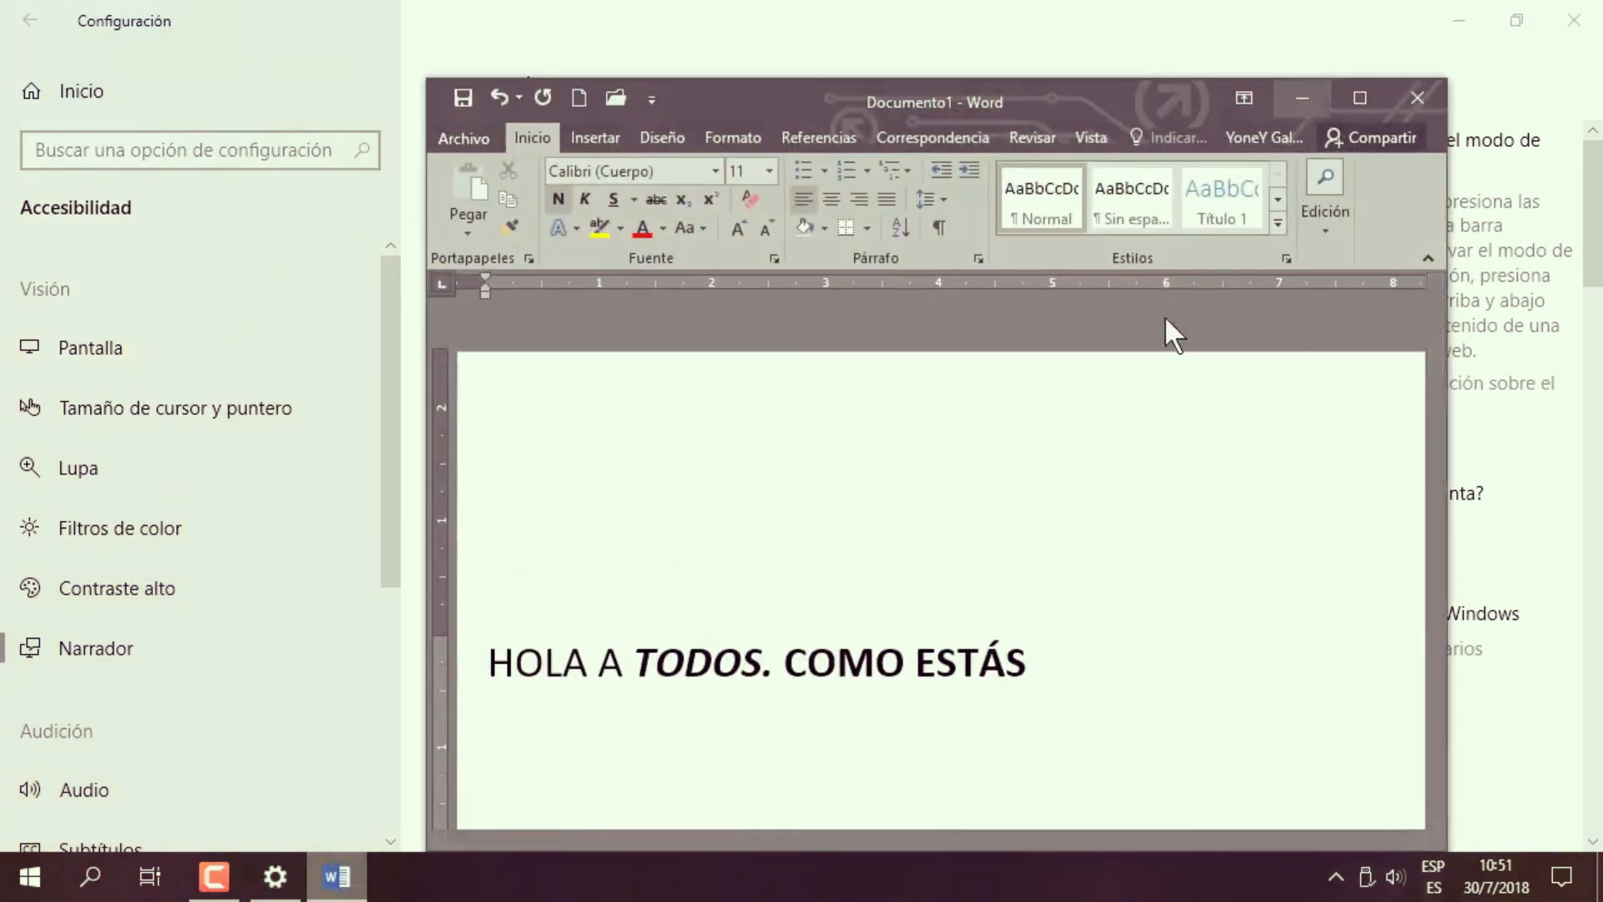
pyautogui.click(1300, 100)
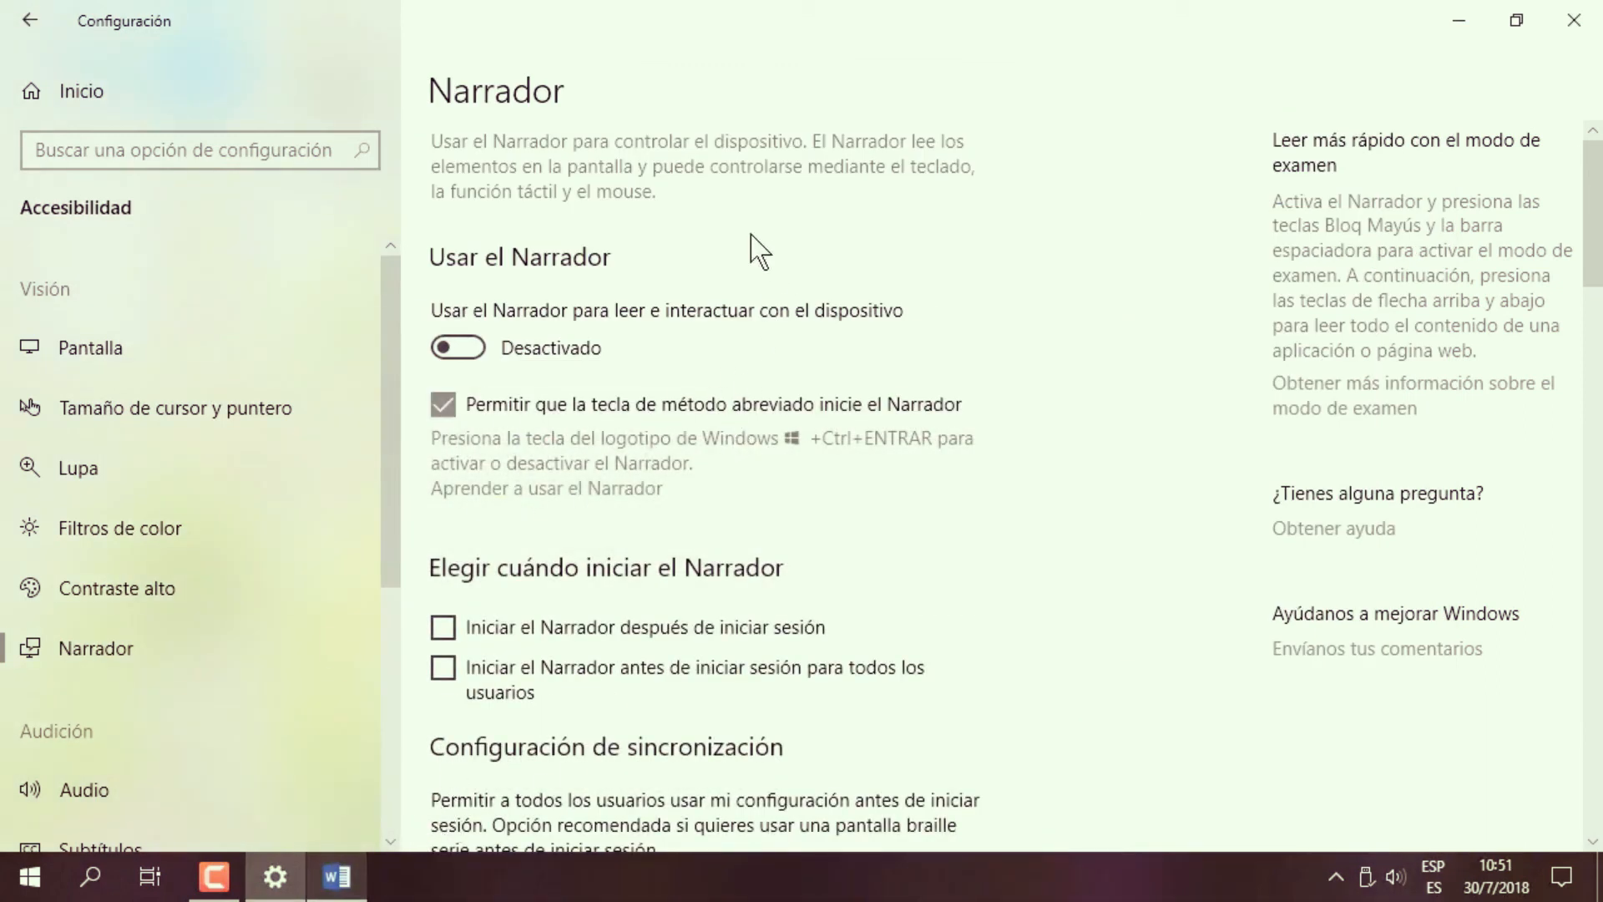
pyautogui.click(337, 877)
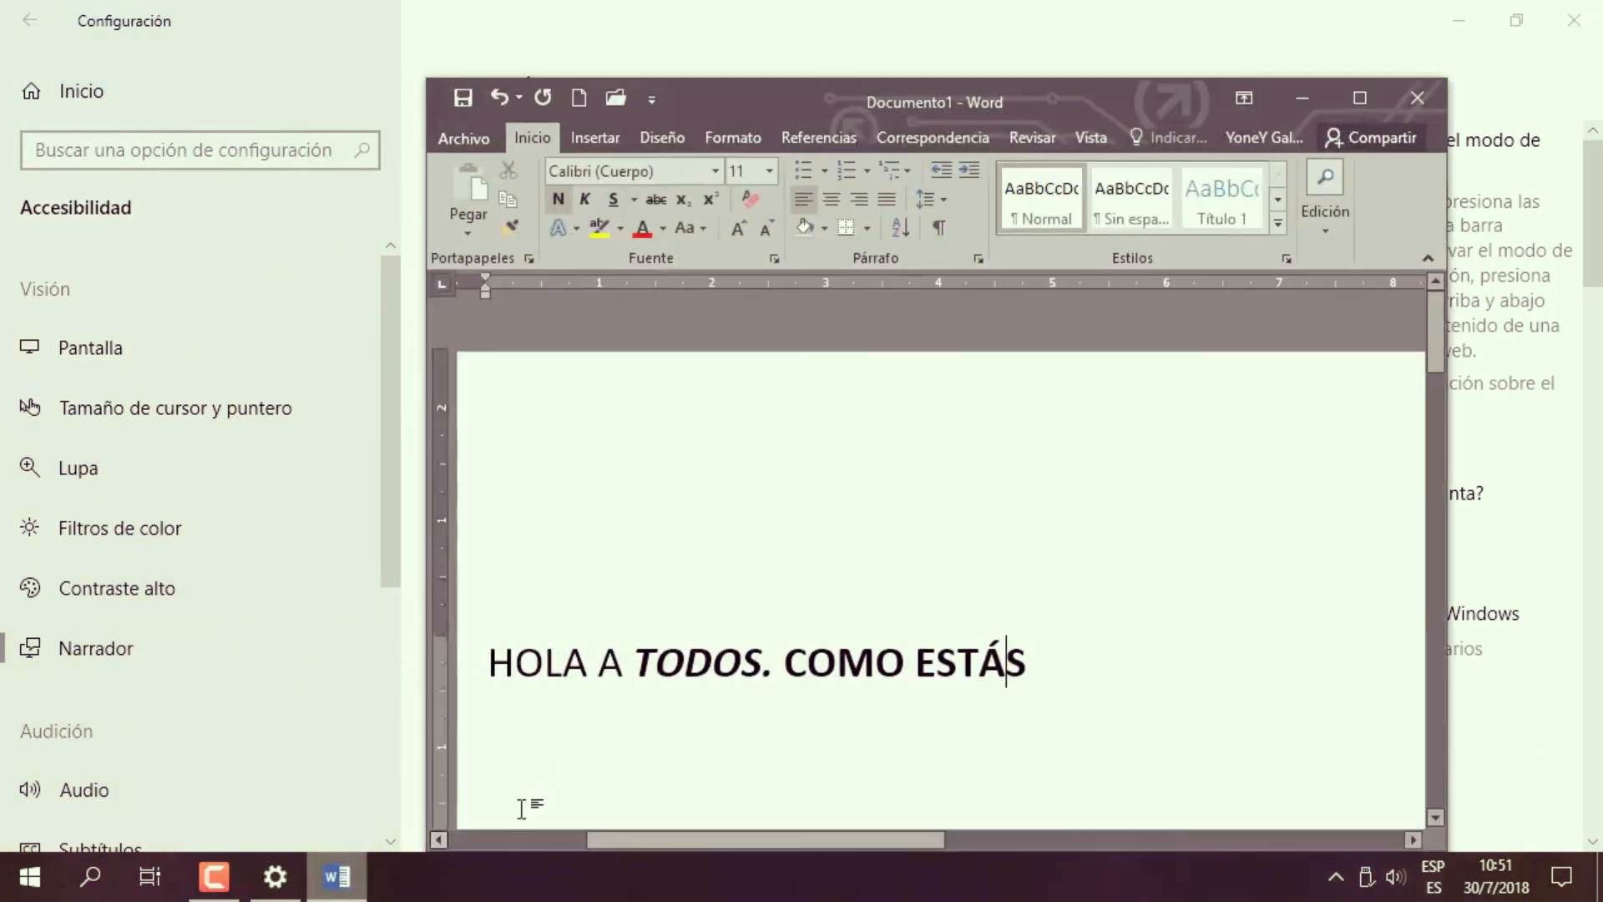
pyautogui.moveTo(1015, 668); pyautogui.dragTo(491, 662)
pyautogui.click(1044, 668)
pyautogui.moveTo(1035, 660); pyautogui.dragTo(499, 659)
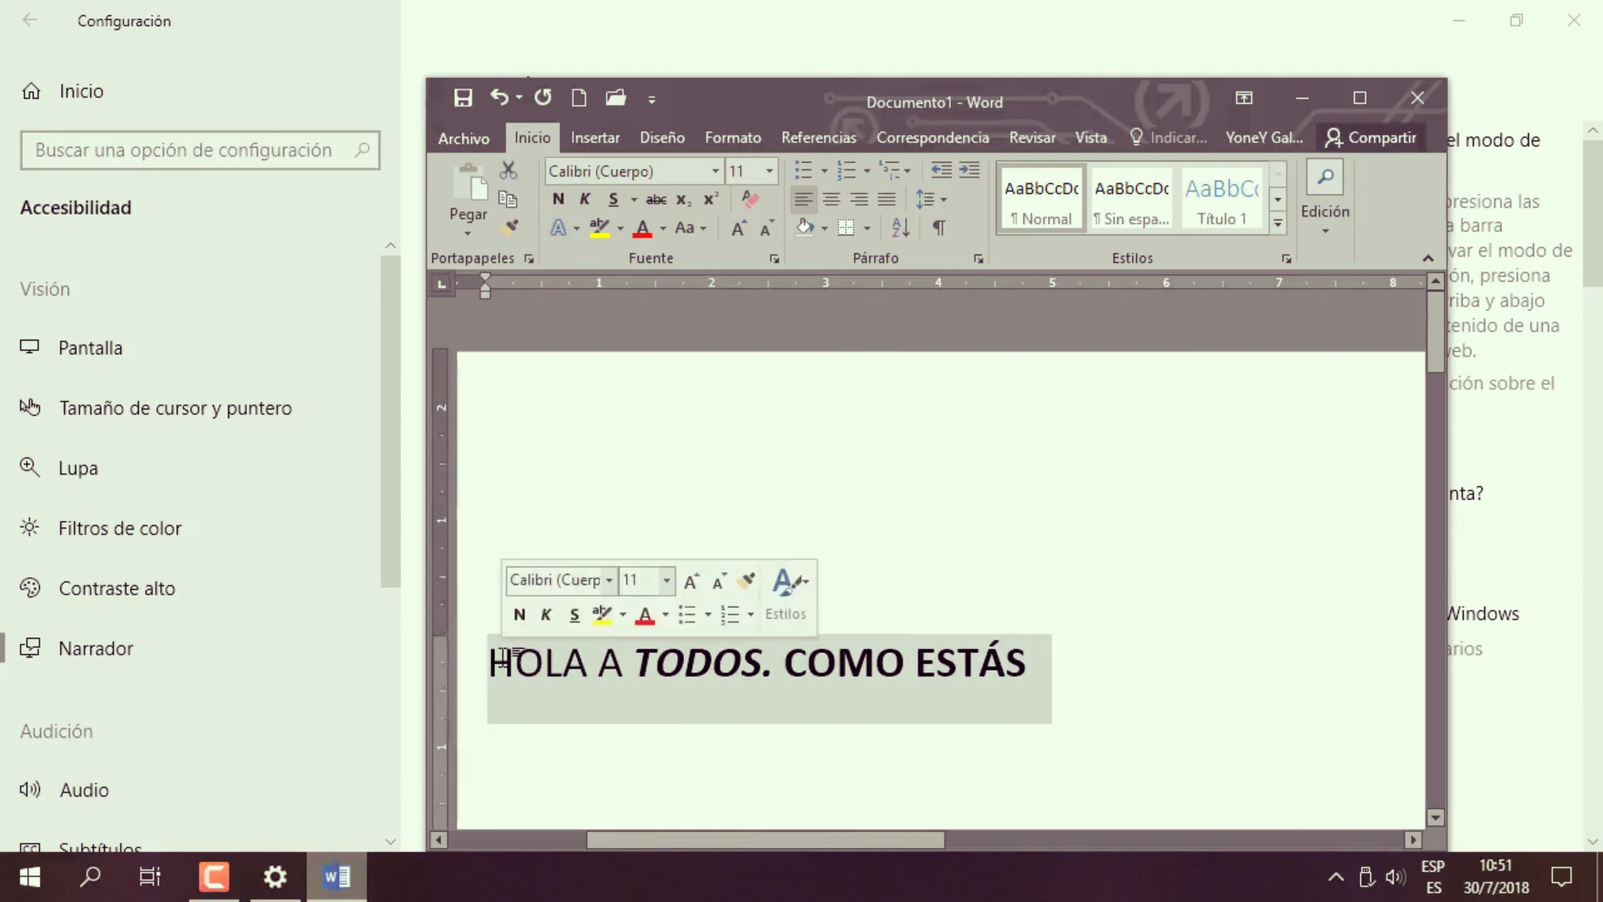
# Delete the selected sentence from the Word document and minimize Word.
pyautogui.press('Delete')
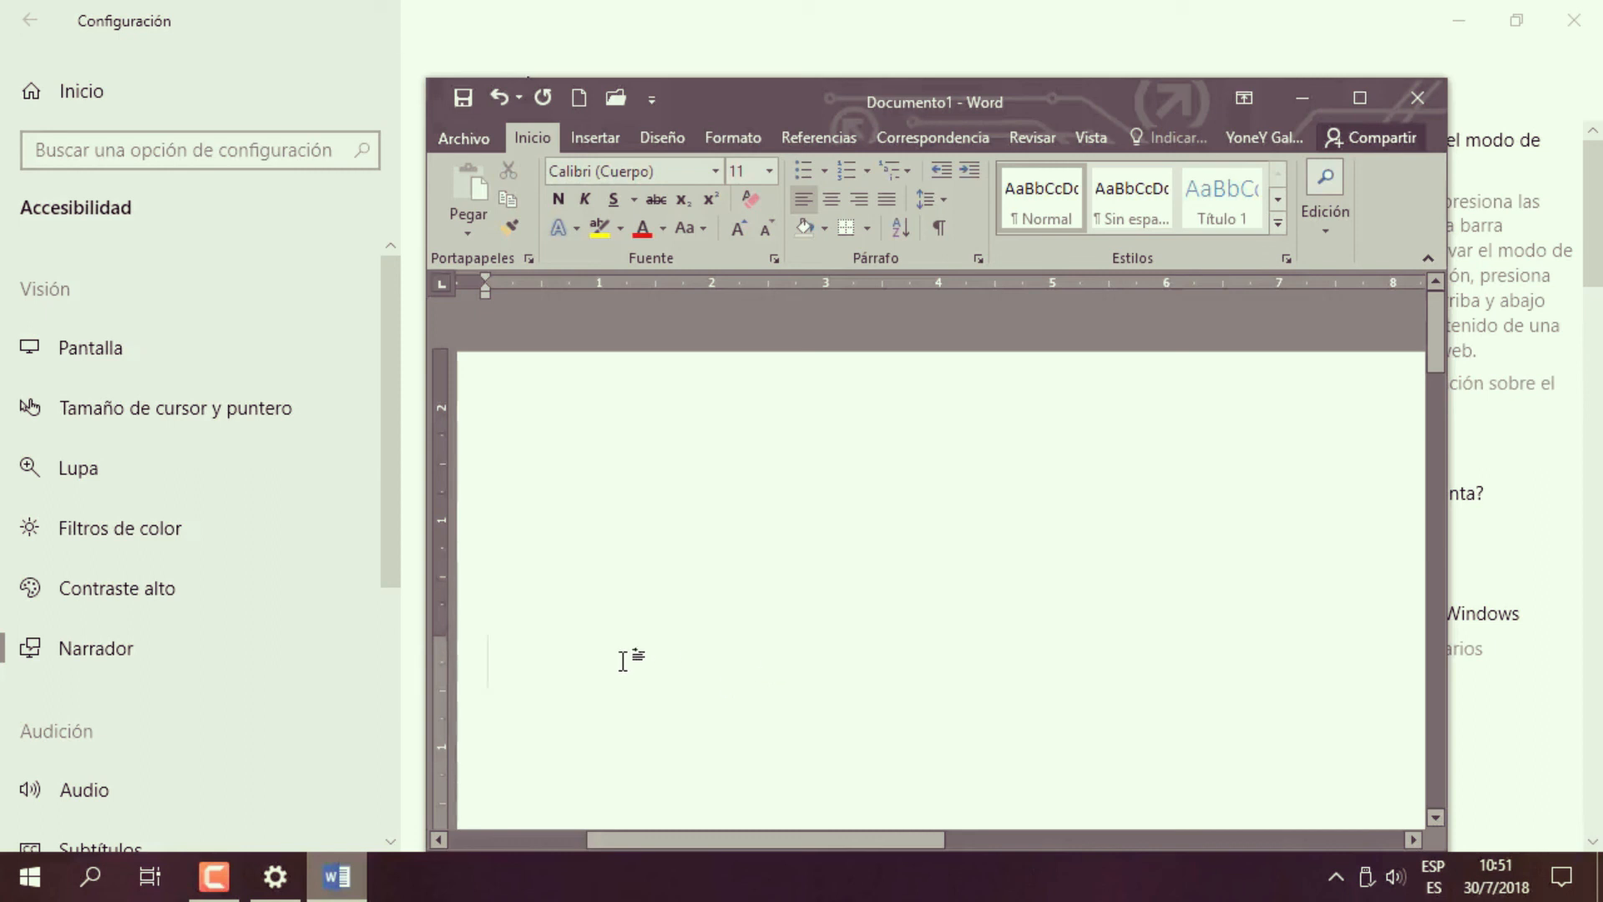
pyautogui.click(1296, 95)
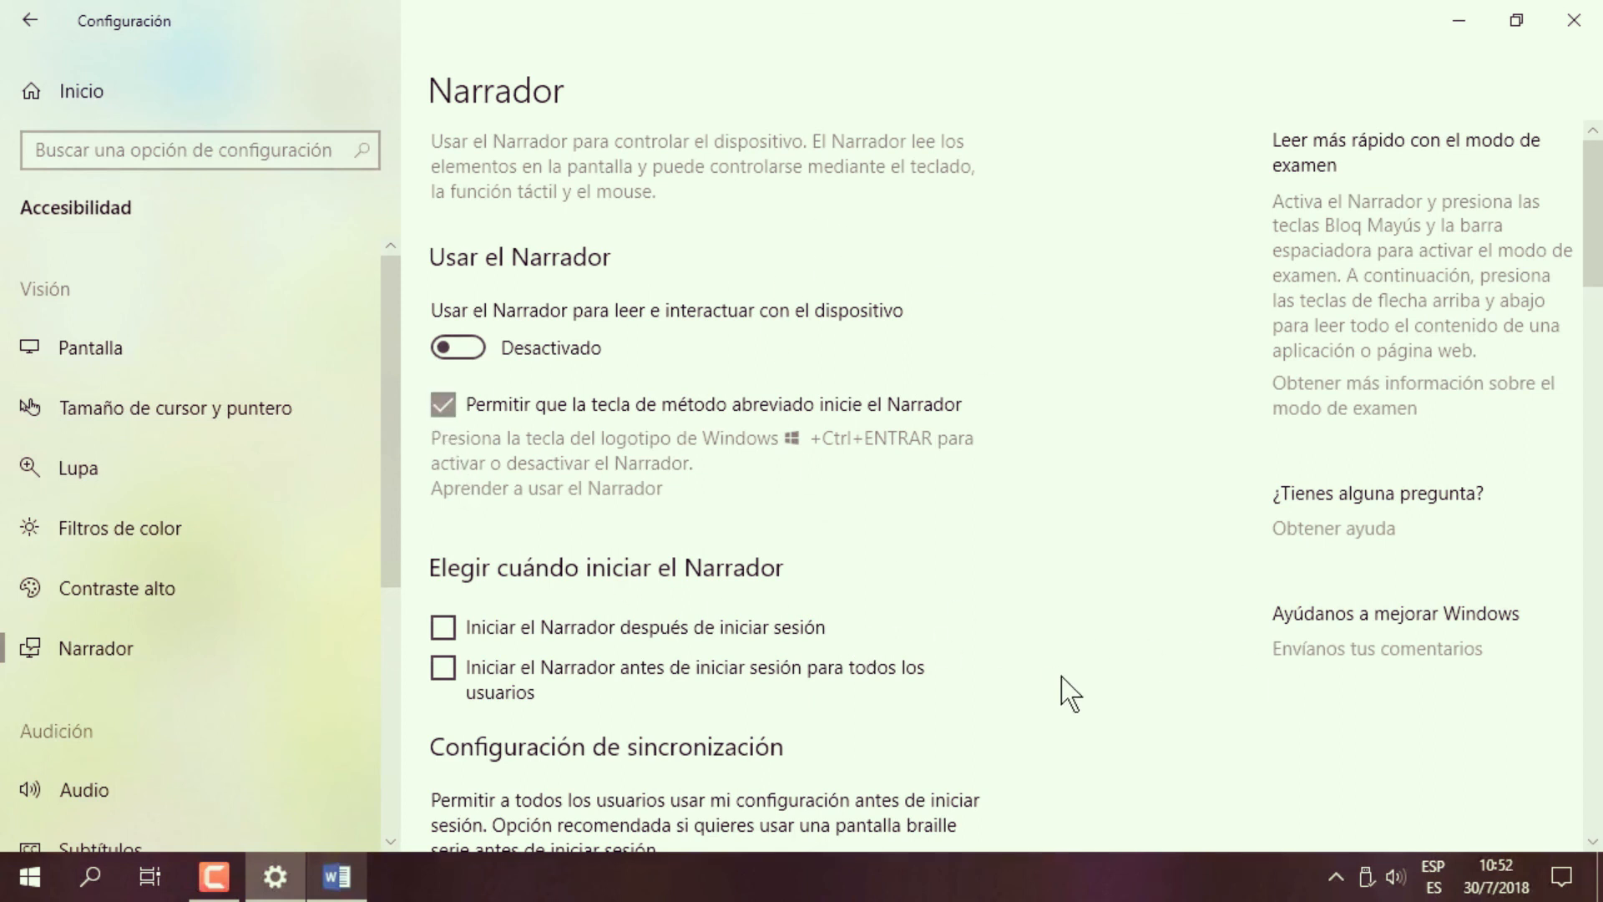
# Open the Voz page under Interacción and review the Hablar en lugar de escribir dictation information.
pyautogui.moveTo(392, 402); pyautogui.dragTo(383, 688)
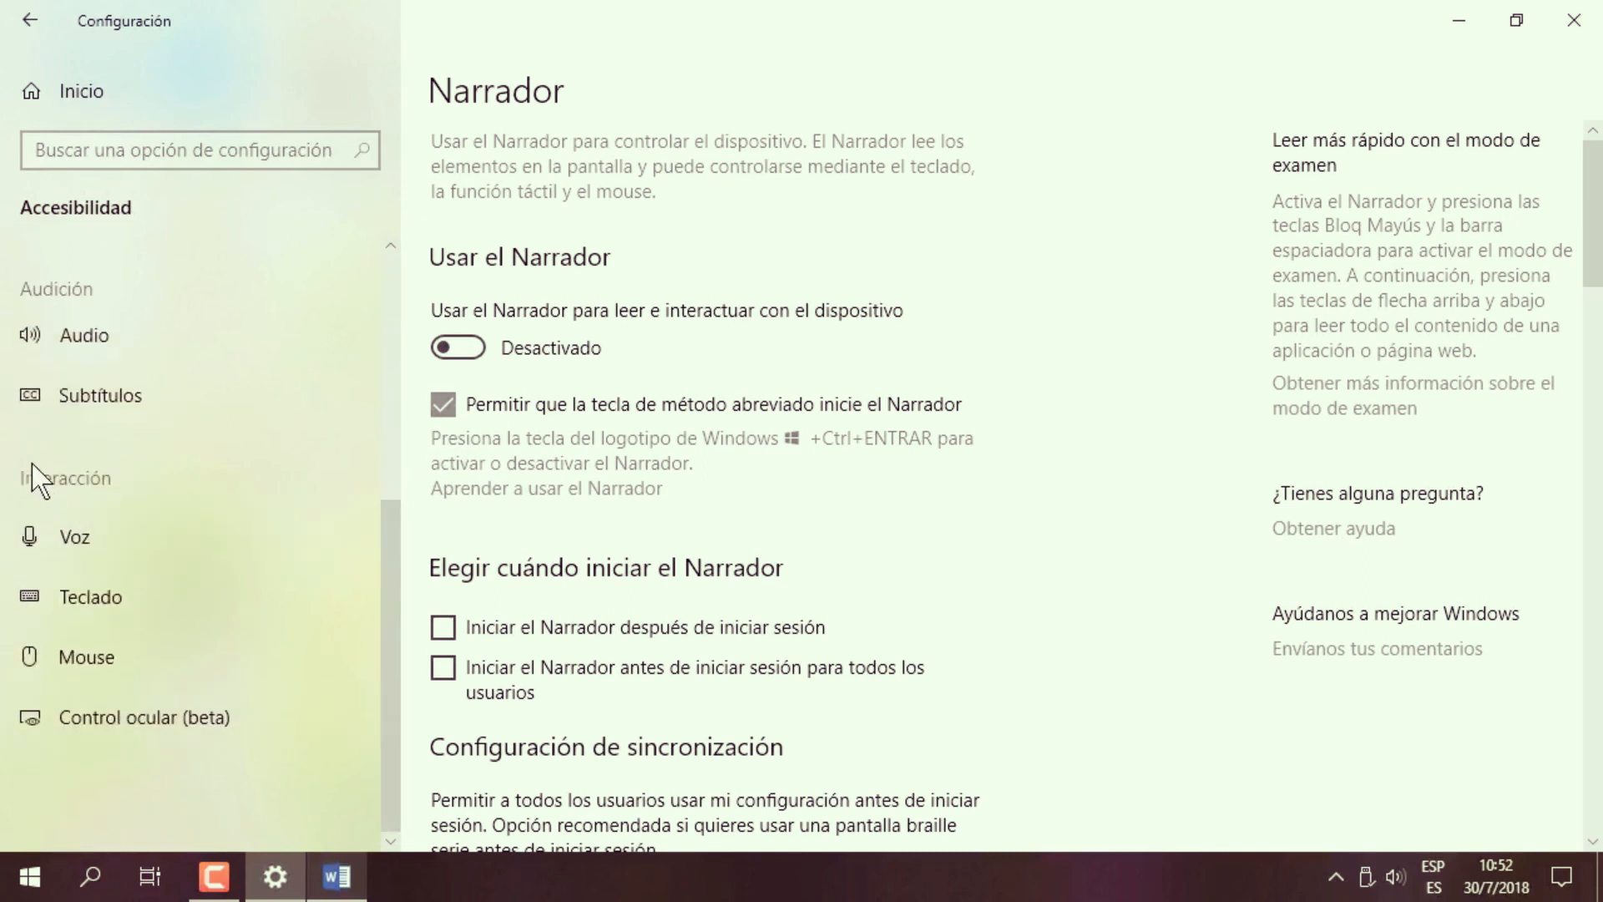
pyautogui.click(101, 540)
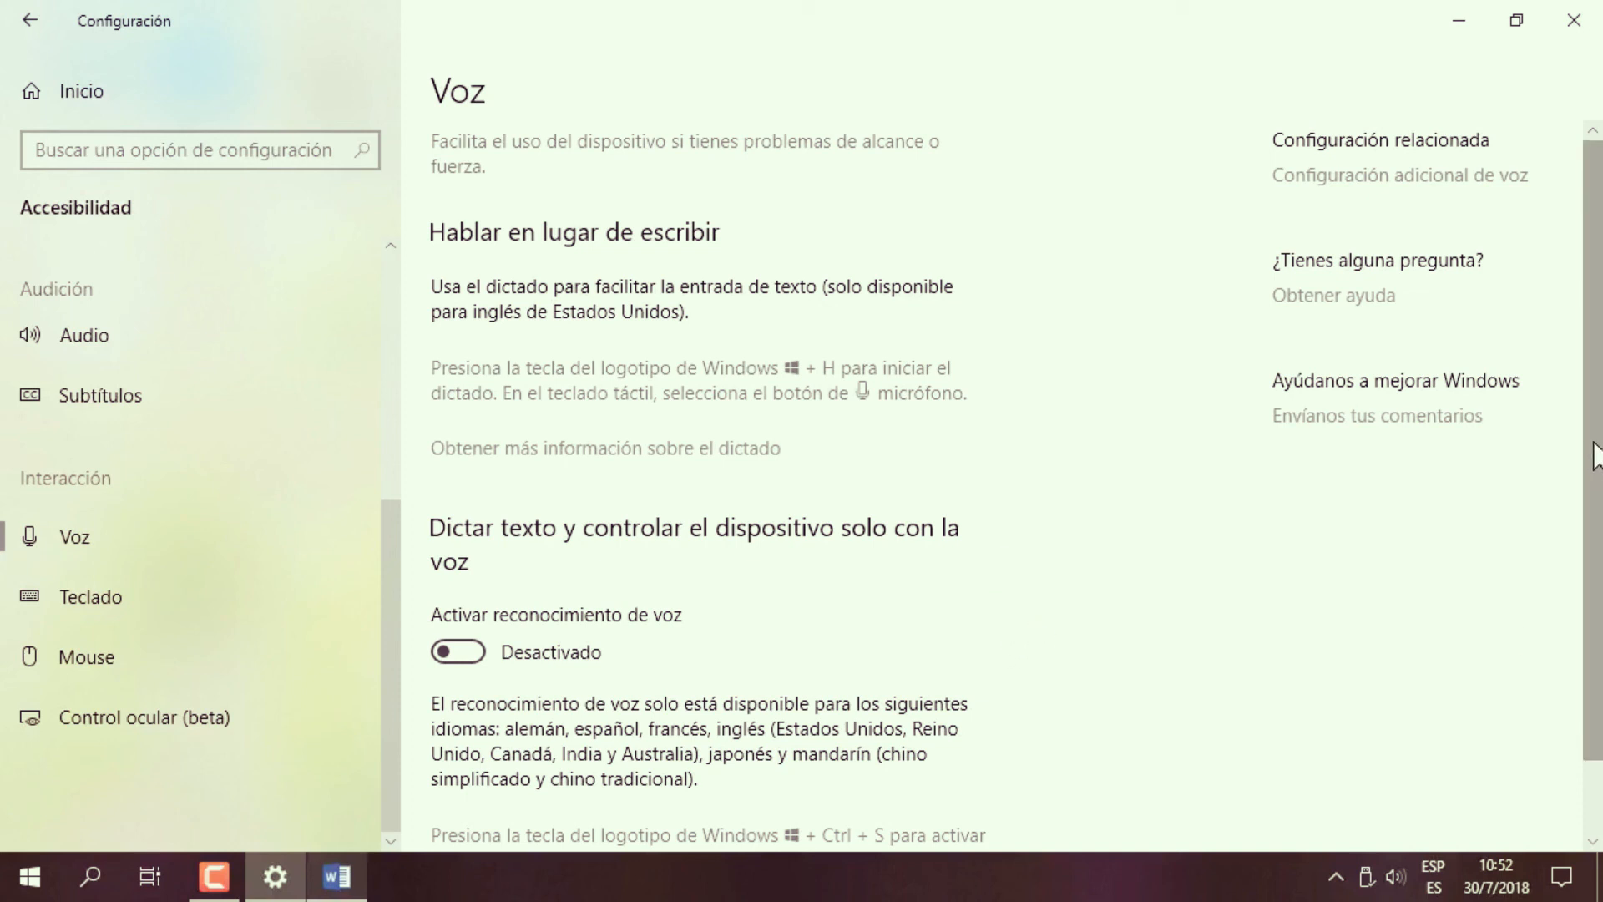
pyautogui.moveTo(1597, 457); pyautogui.dragTo(1599, 415)
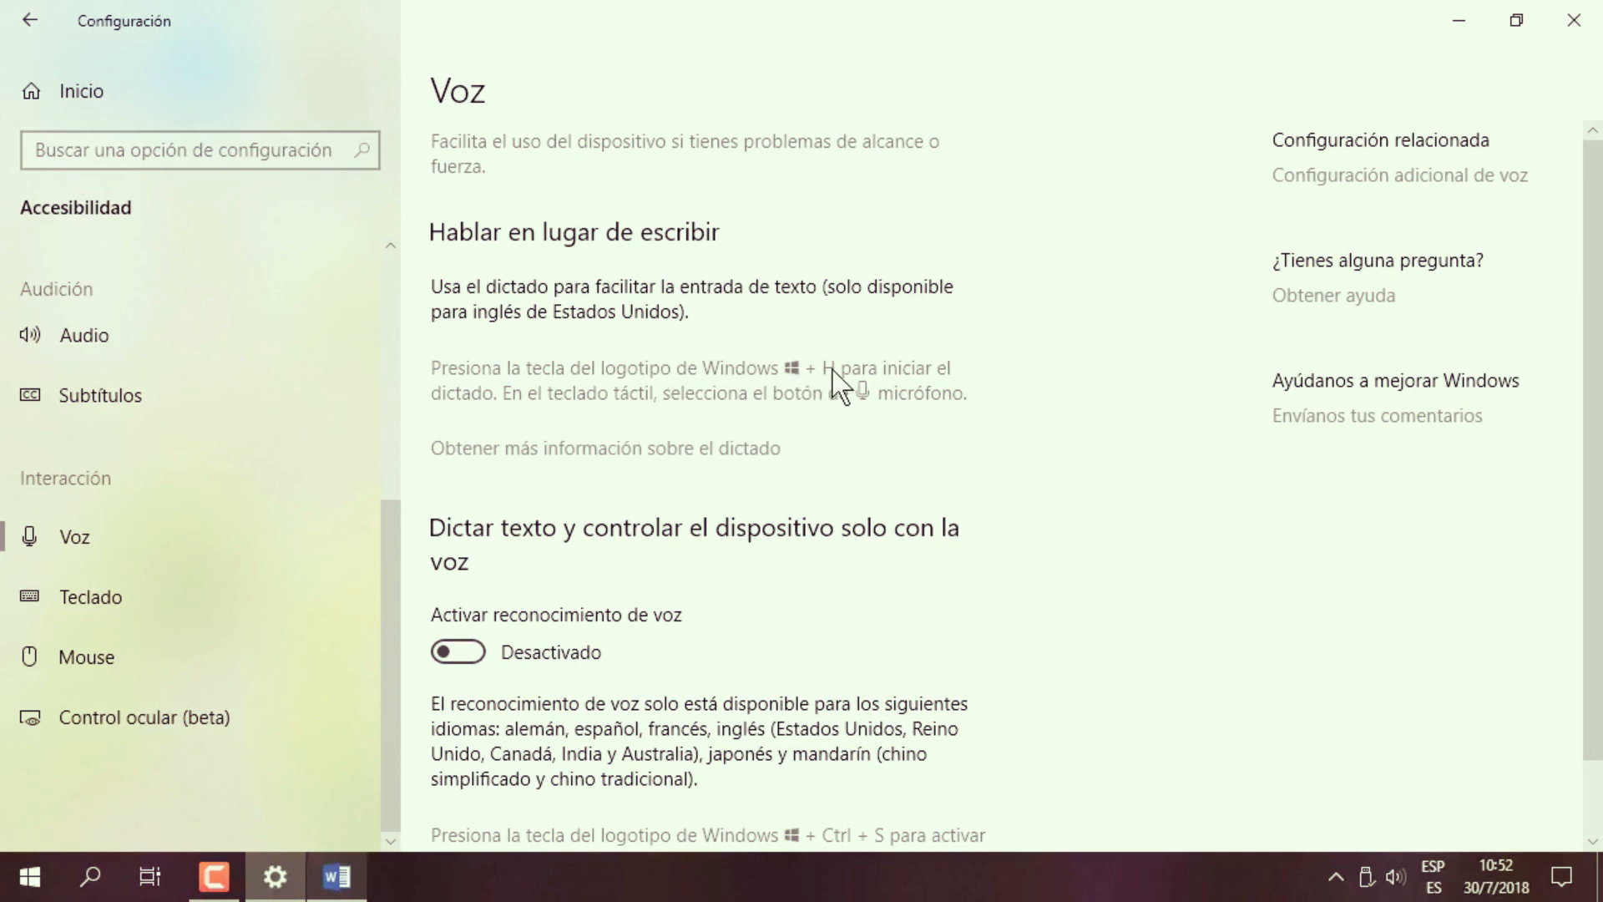
# Switch to the Word document, write "Hola, como estas" in it, and minimize Word.
pyautogui.click(324, 890)
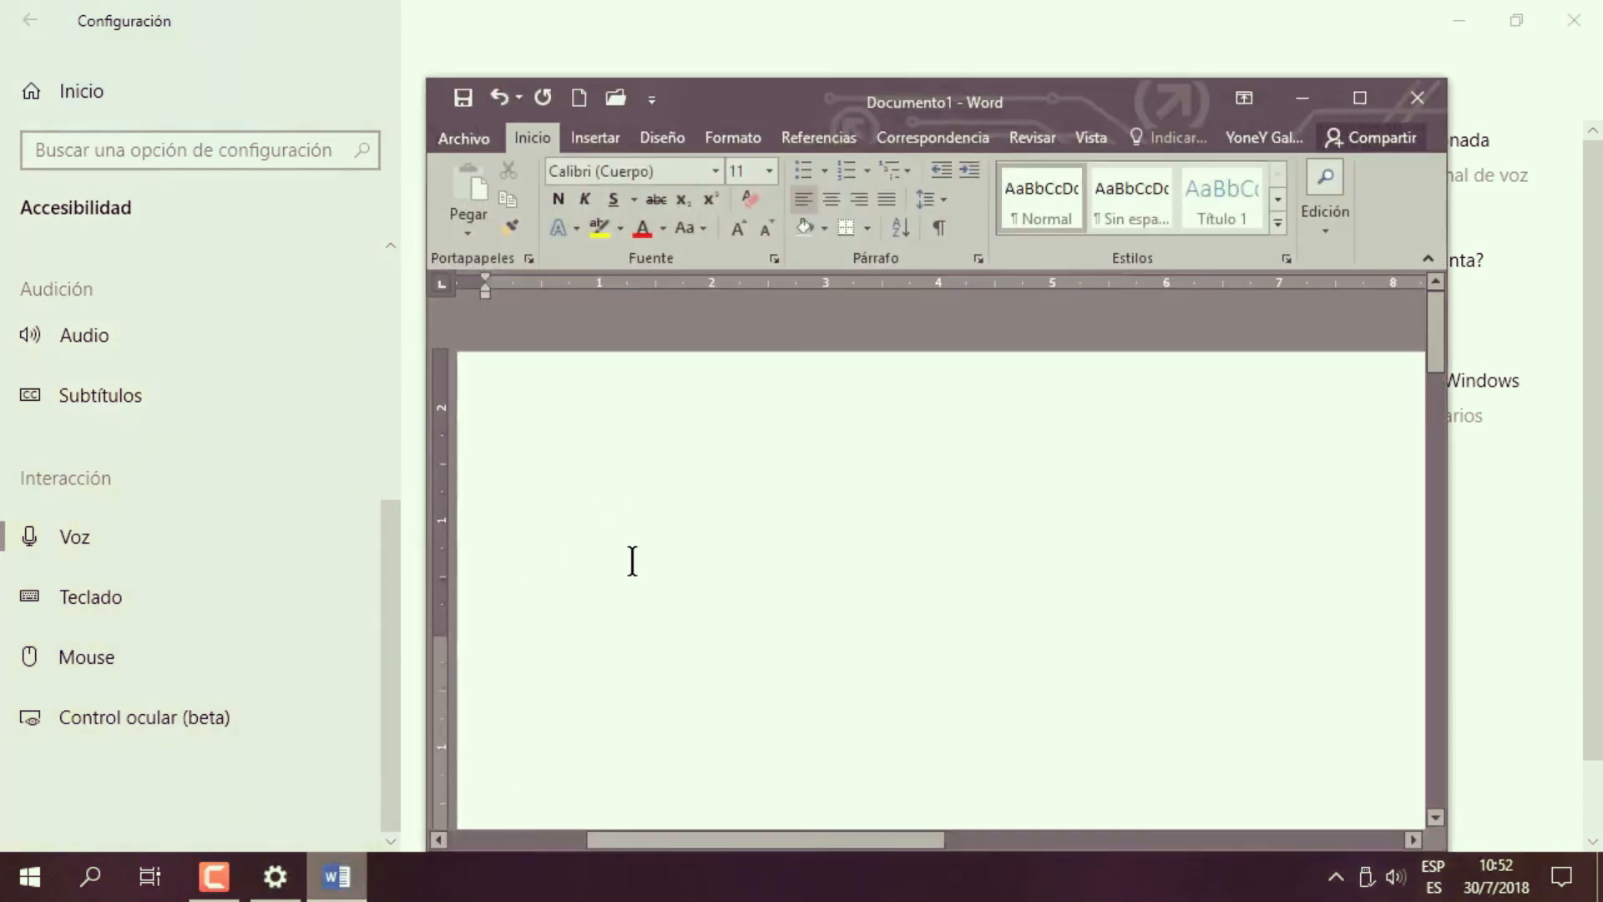
pyautogui.write('Hola, vo')
pyautogui.press('BackSpace')
pyautogui.press('BackSpace')
pyautogui.write('como estas')
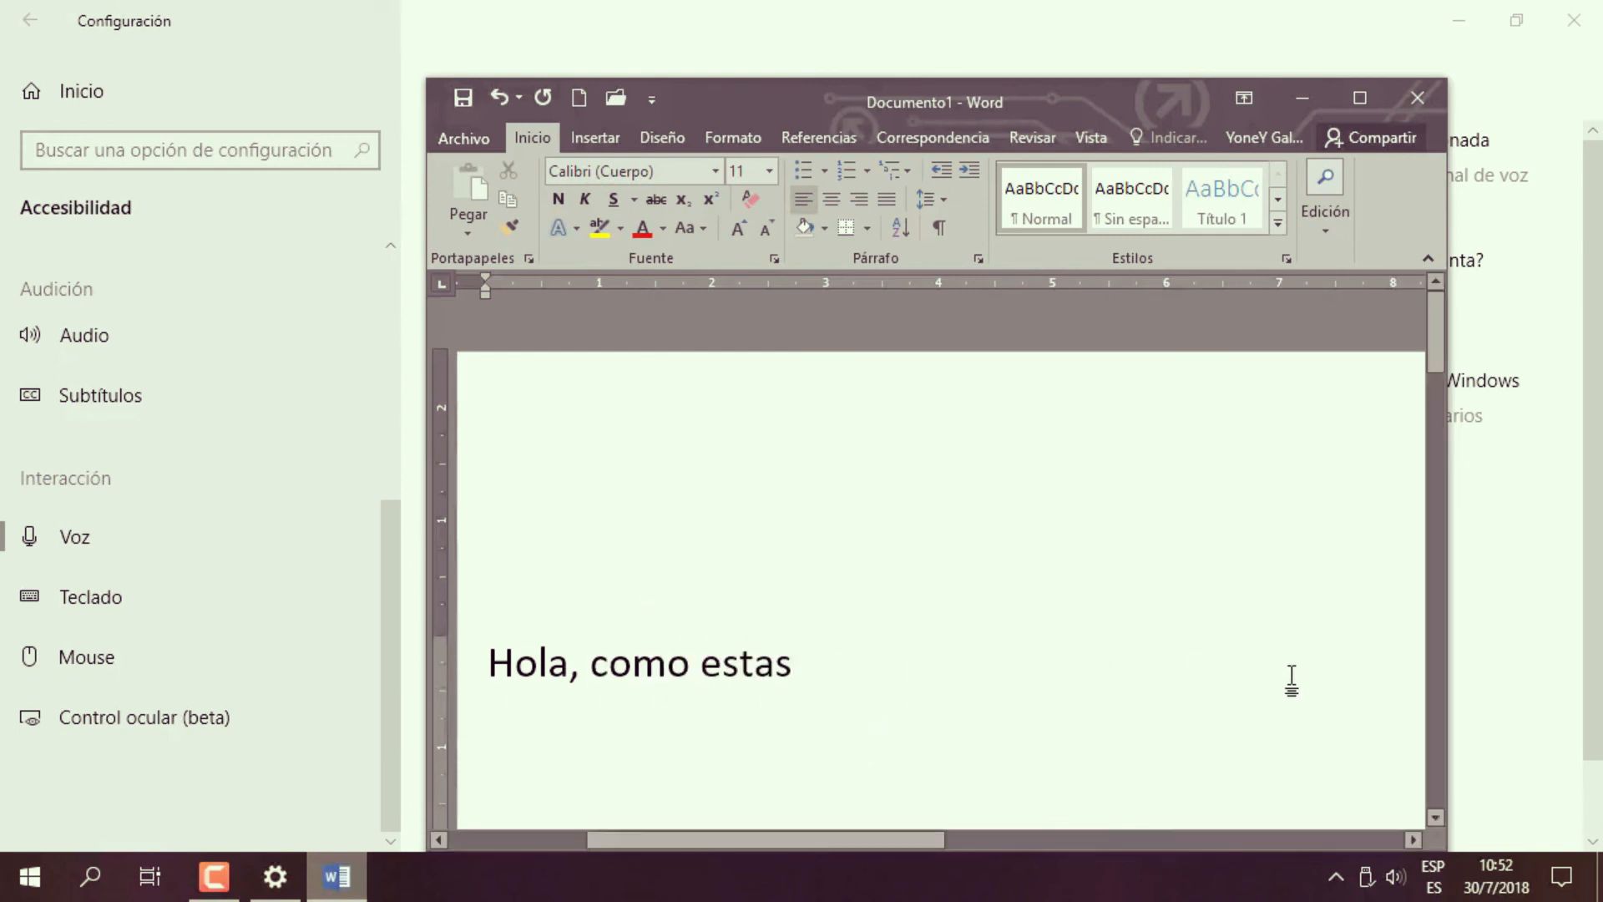
pyautogui.click(1314, 99)
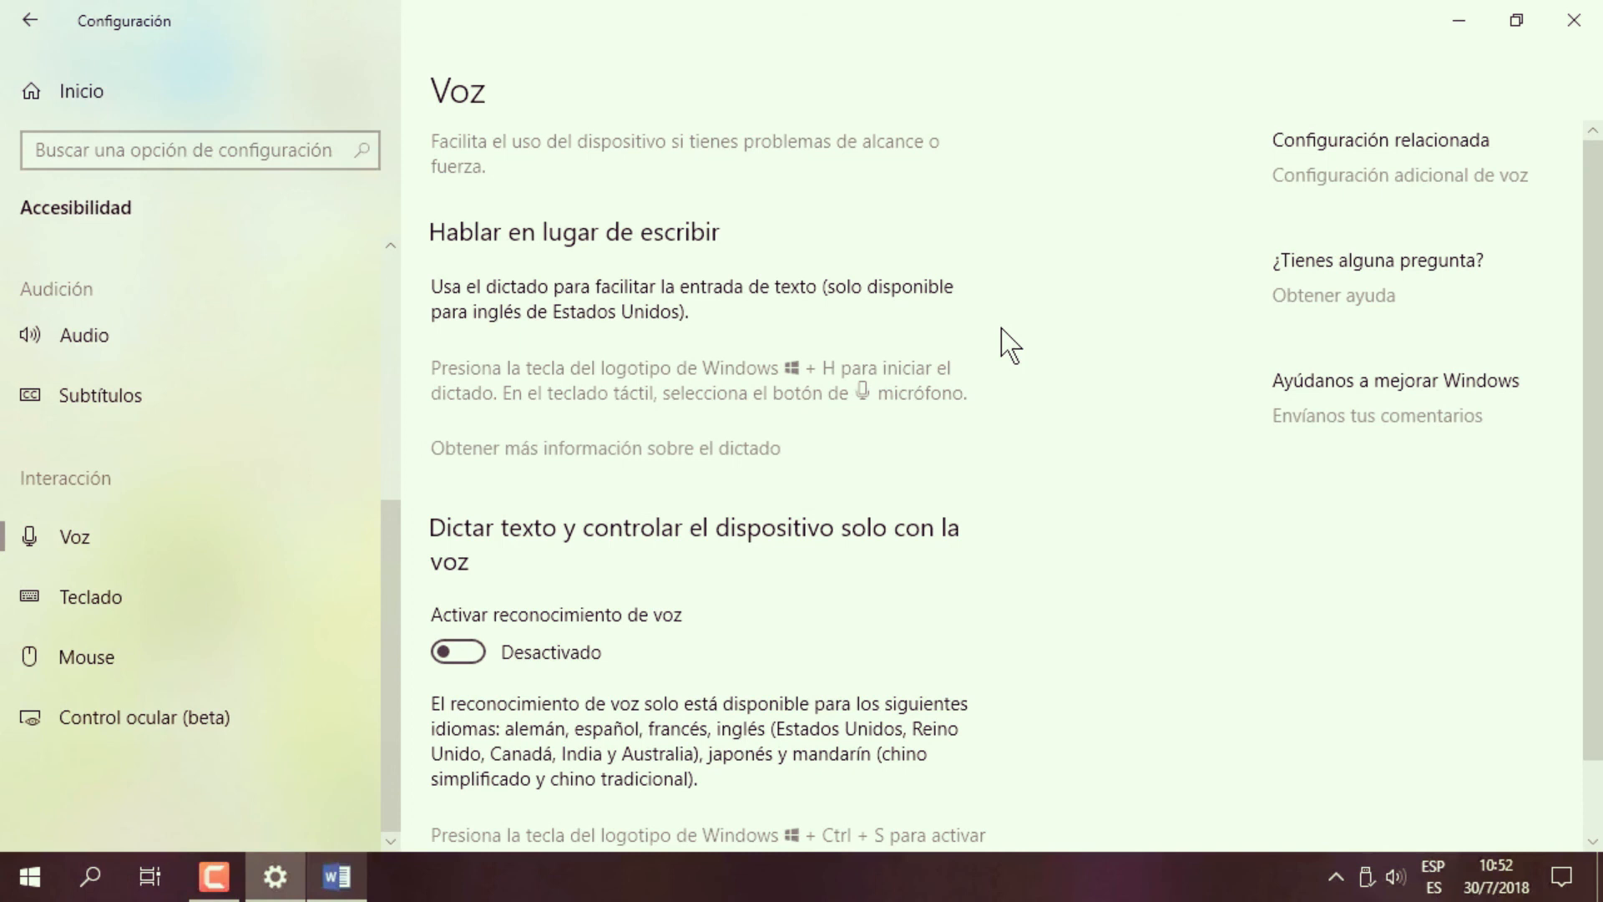
# Examine the Activar reconocimiento de voz section, and briefly open and dismiss the Windows search pane with Cortana.
pyautogui.scroll(-2, 1596, 505)
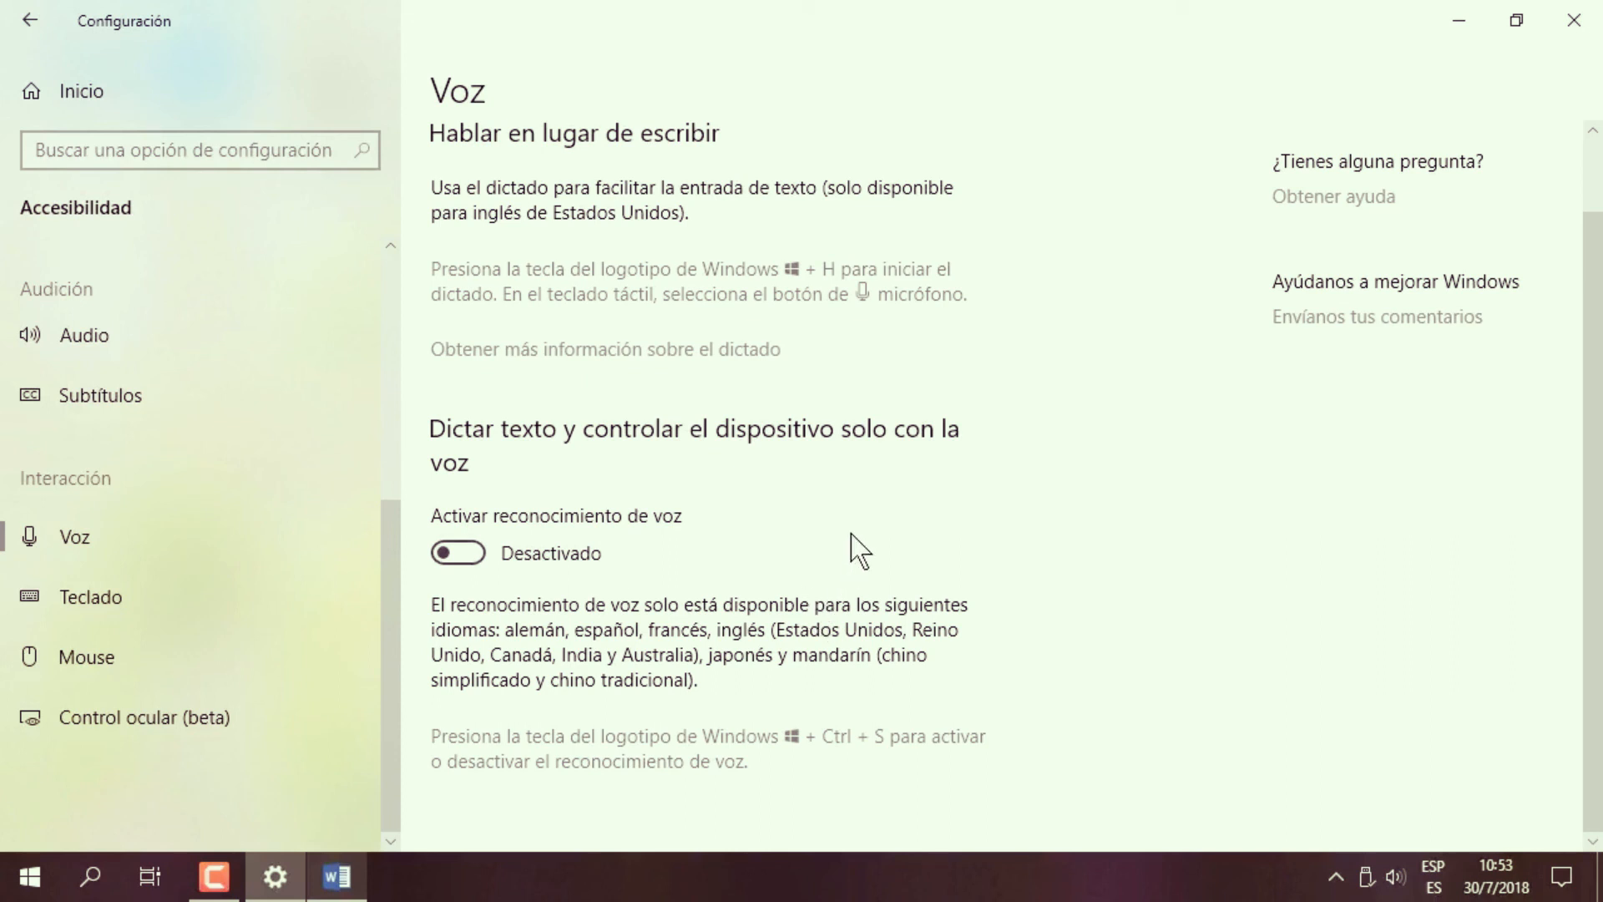
pyautogui.click(91, 878)
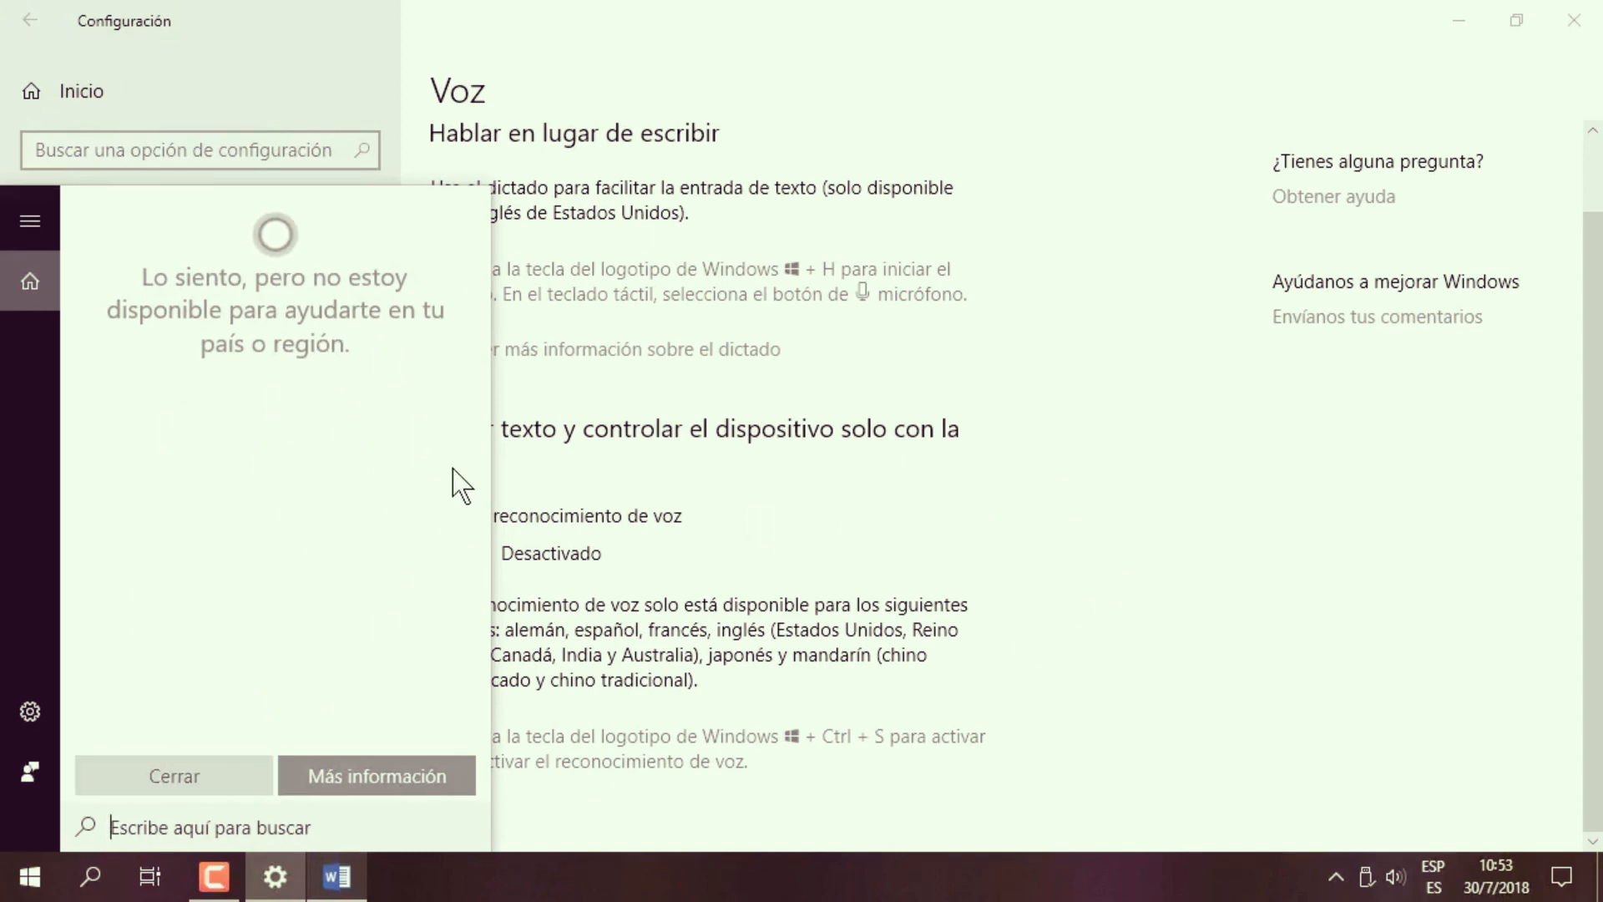
pyautogui.click(929, 562)
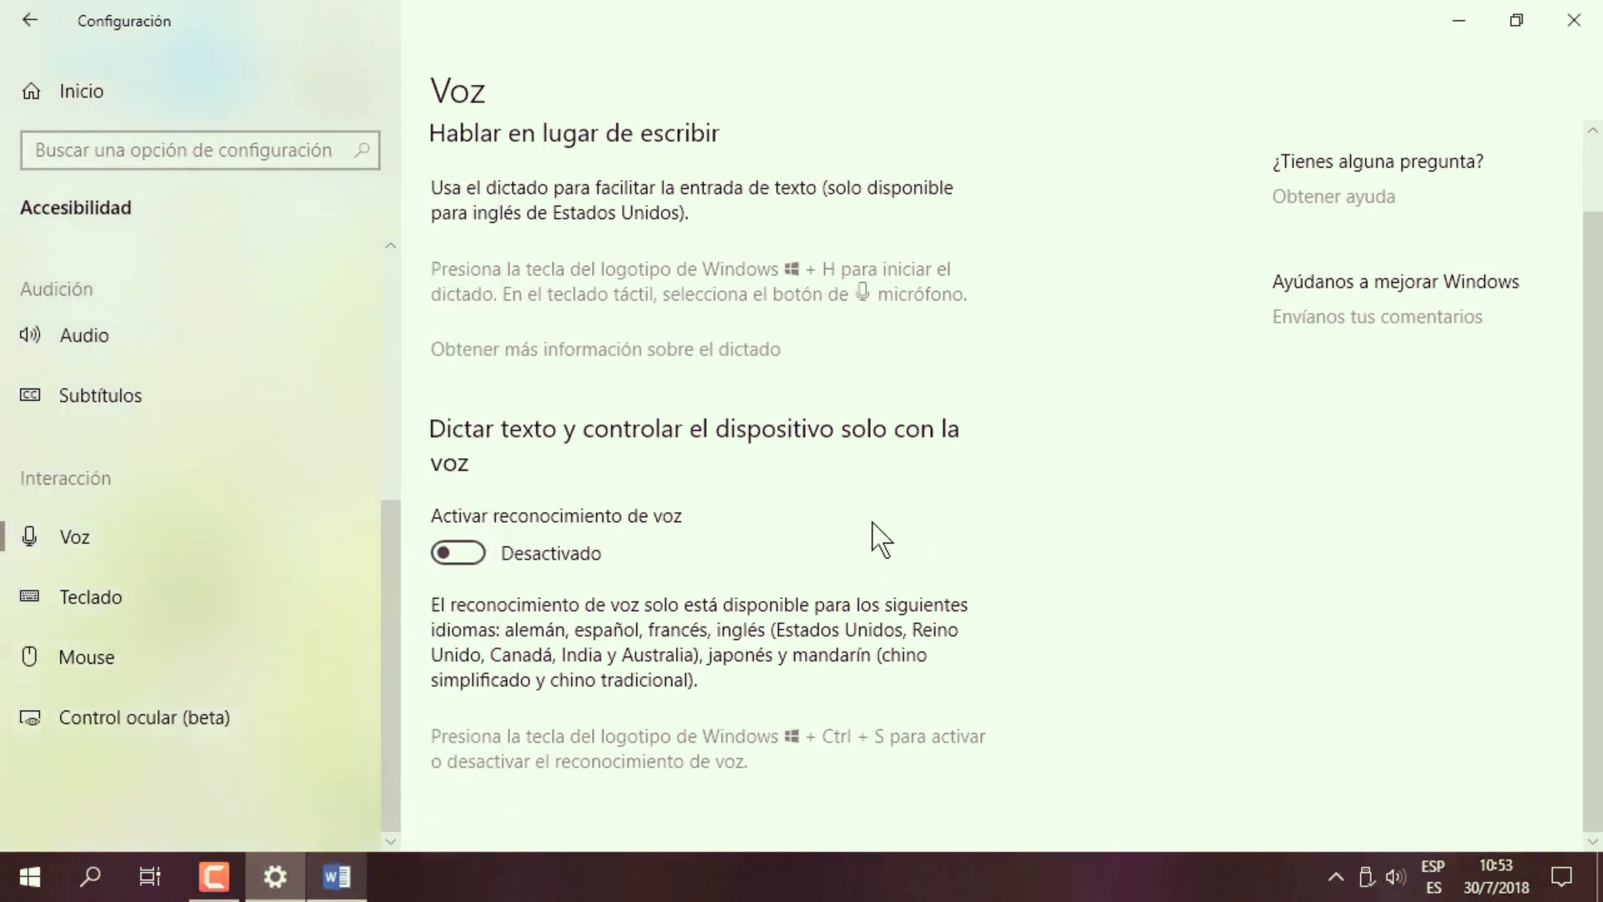
# Open the Teclado page, turn on Usar el teclado en pantalla, and close the on-screen keyboard again.
pyautogui.click(86, 598)
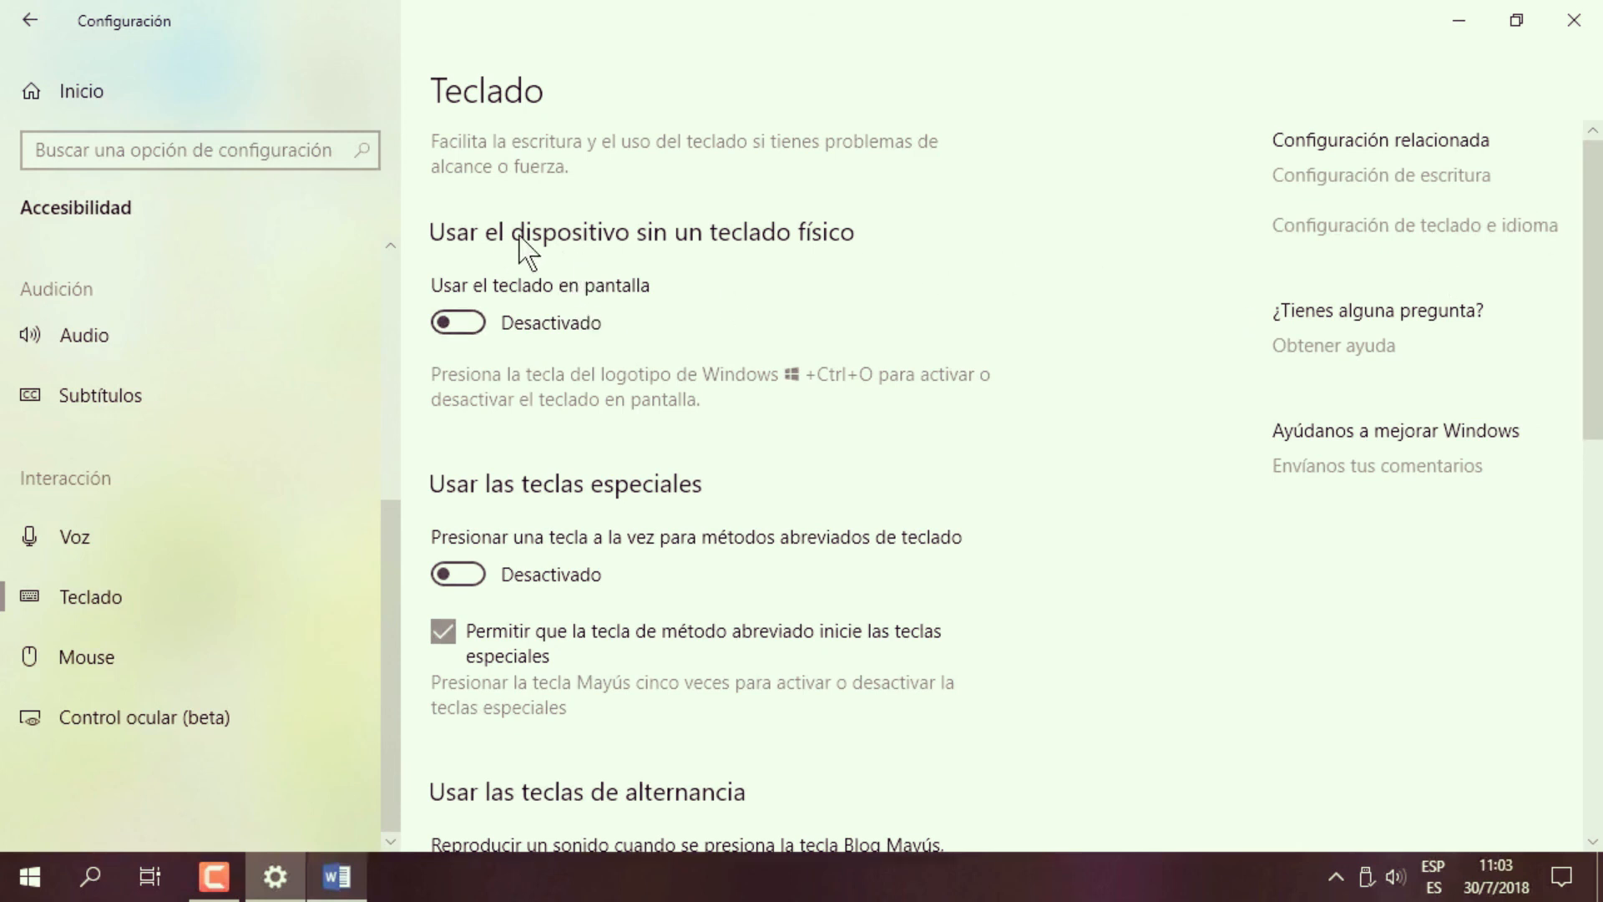
pyautogui.click(464, 324)
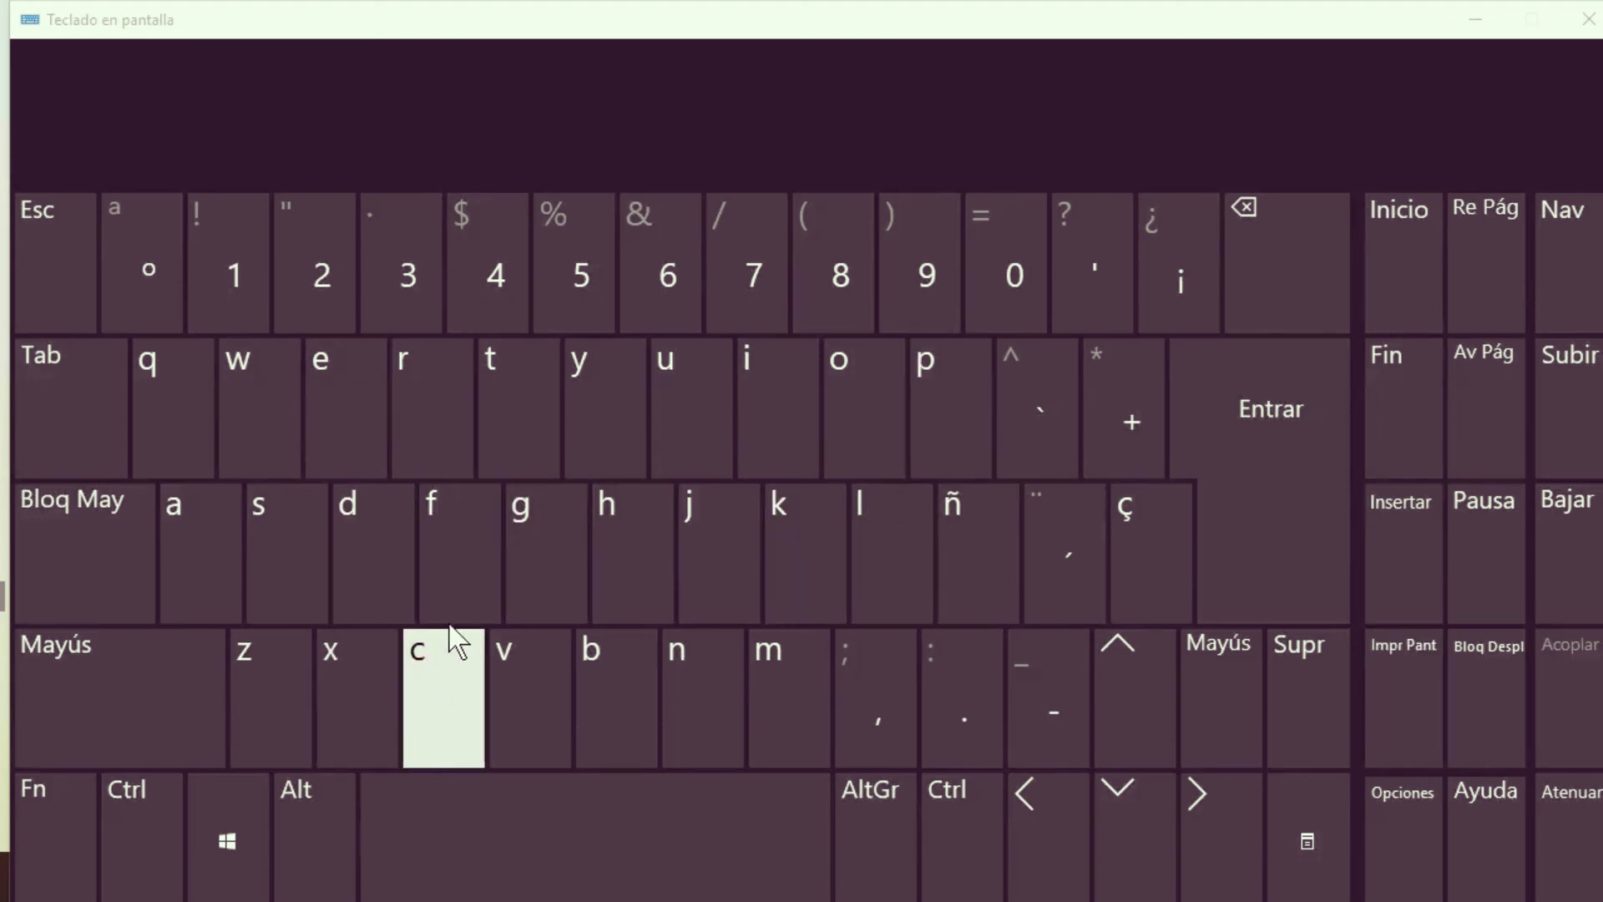
pyautogui.click(1584, 20)
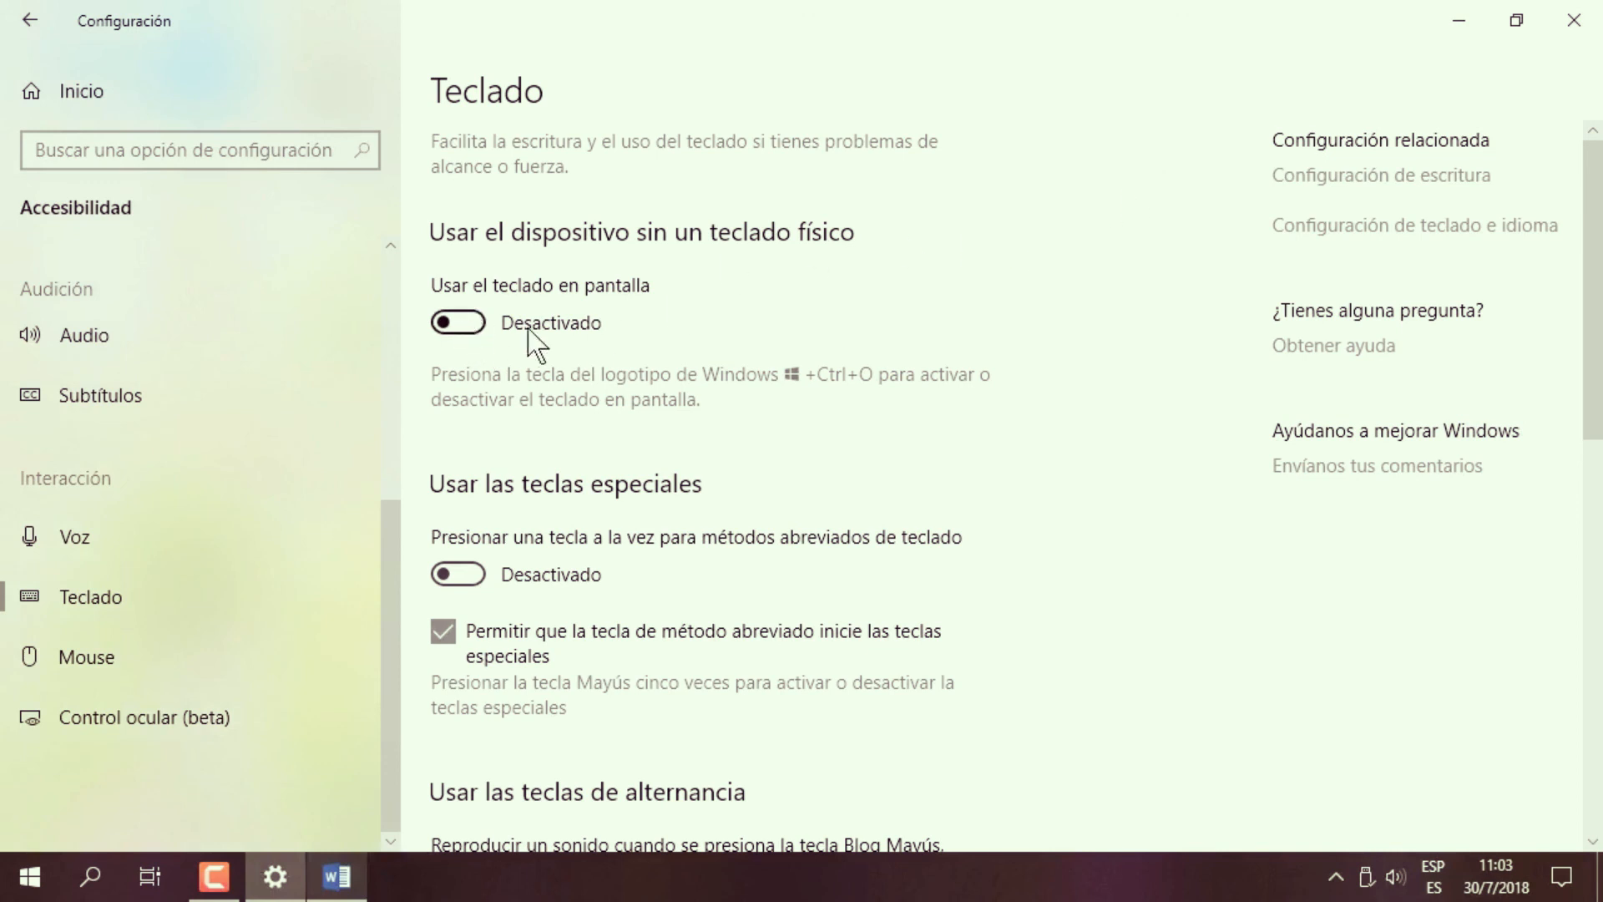
# Enable Mostrar botón del teclado táctil for the taskbar, and open and close the touch keyboard.
pyautogui.rightClick(534, 897)
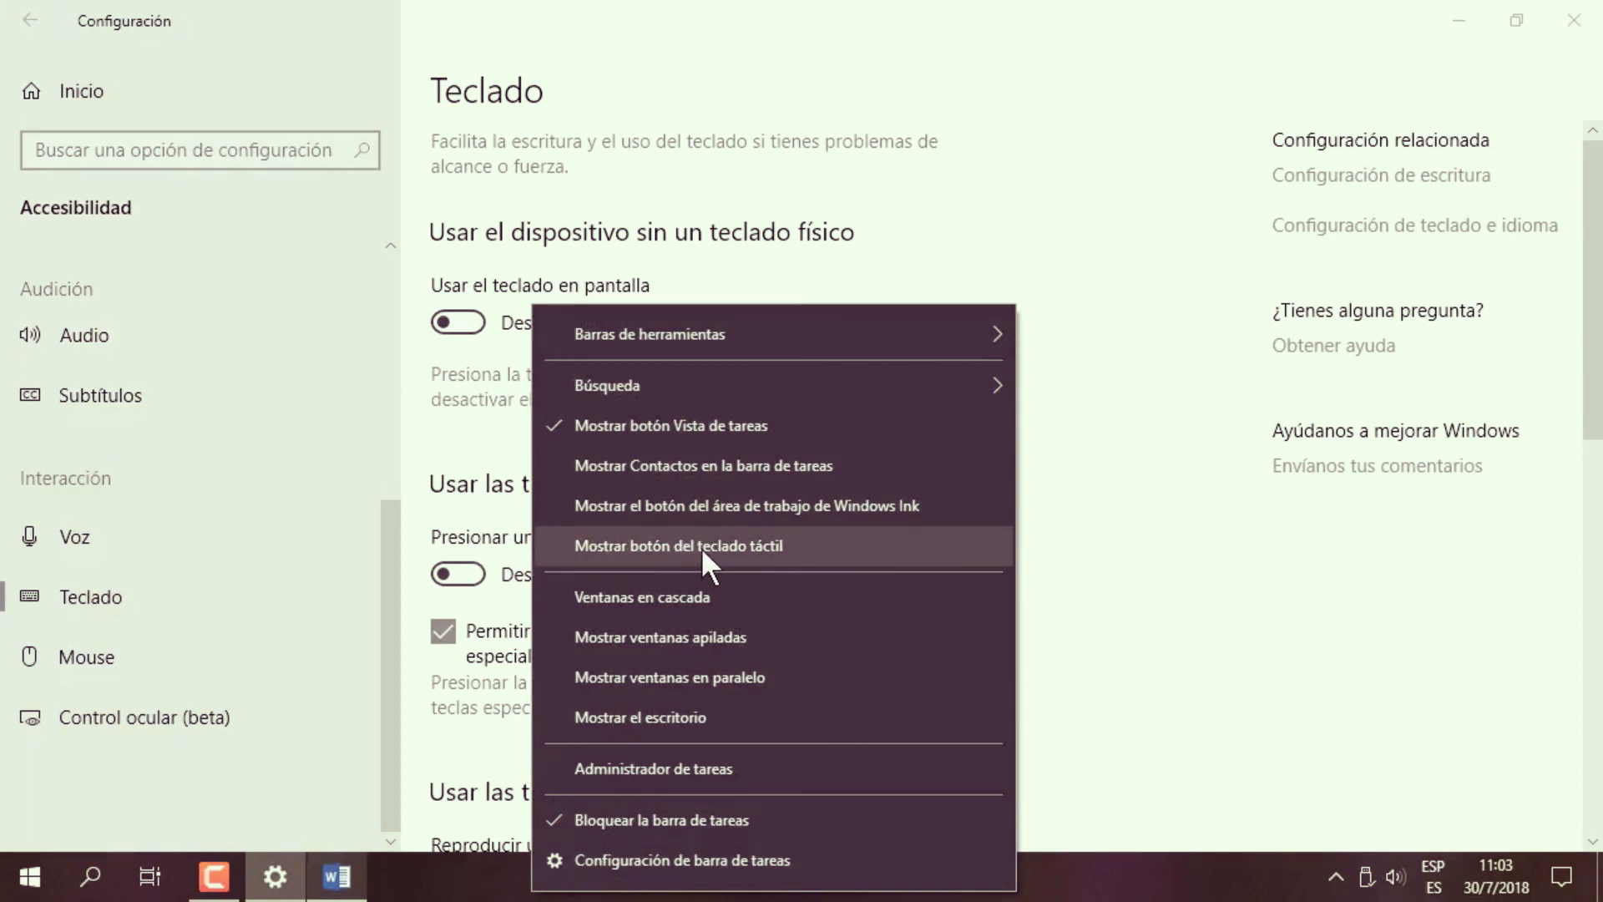
pyautogui.click(760, 548)
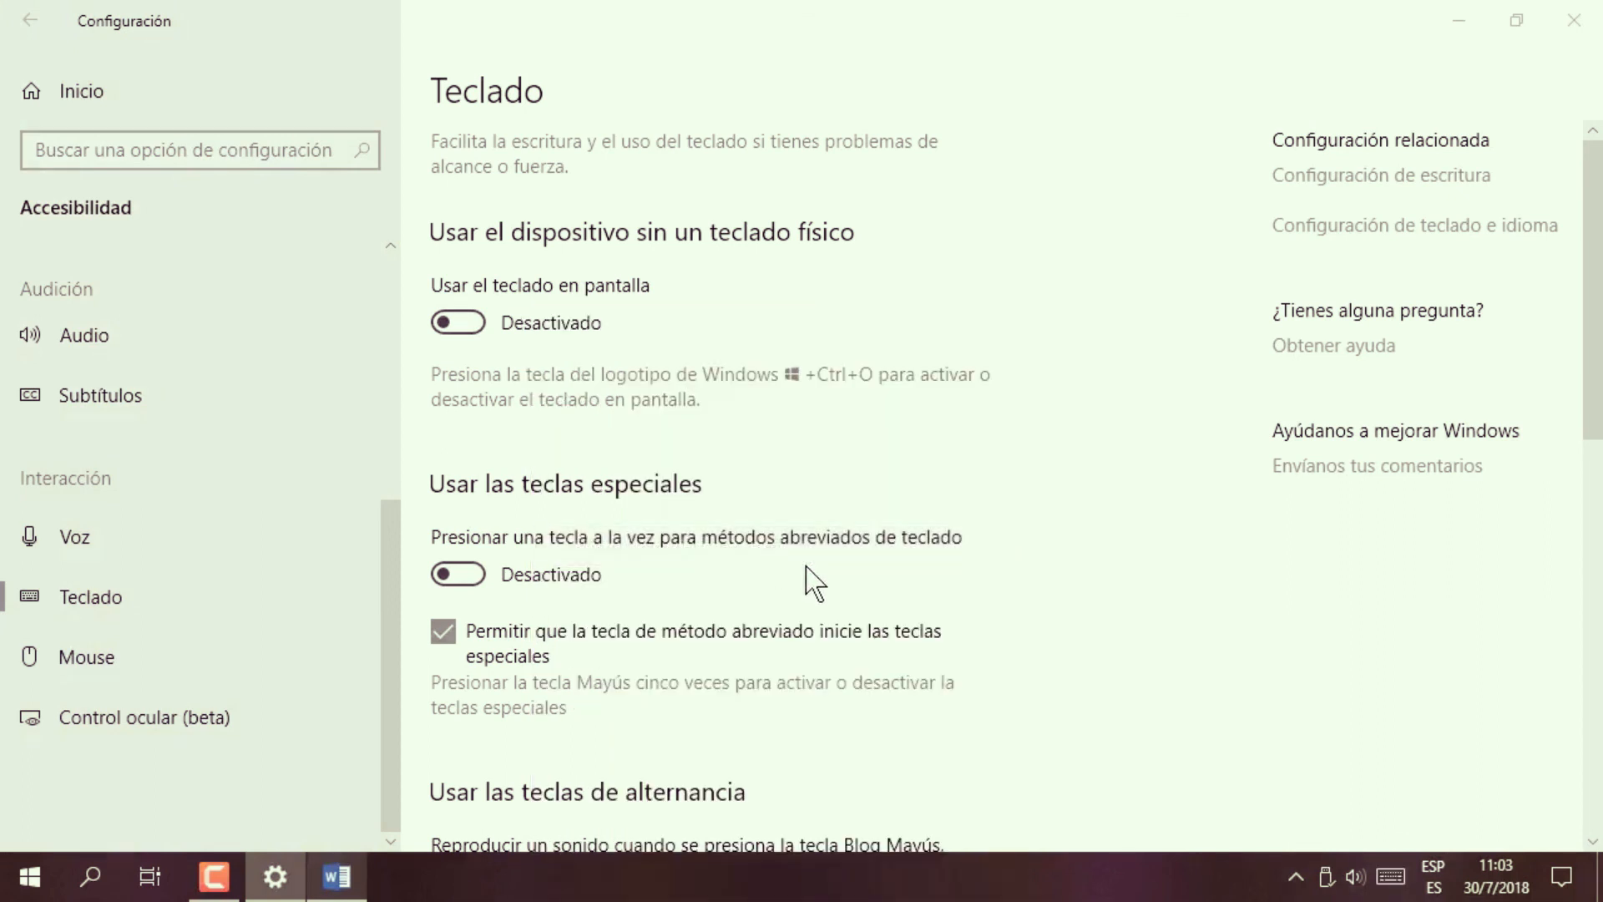
pyautogui.click(1391, 876)
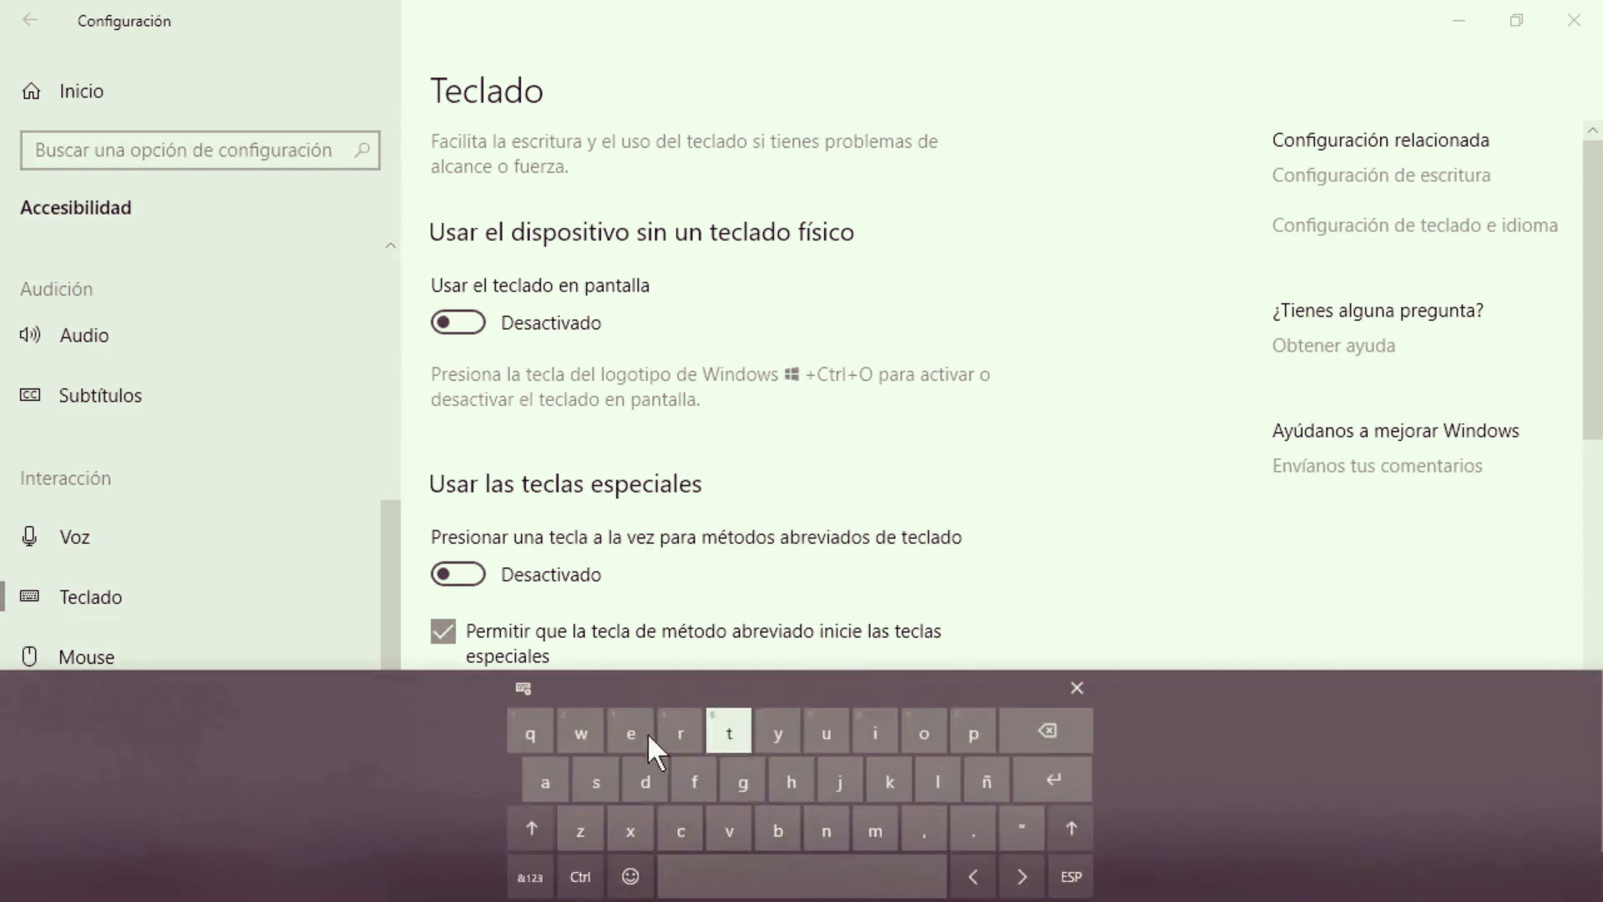
pyautogui.click(1077, 688)
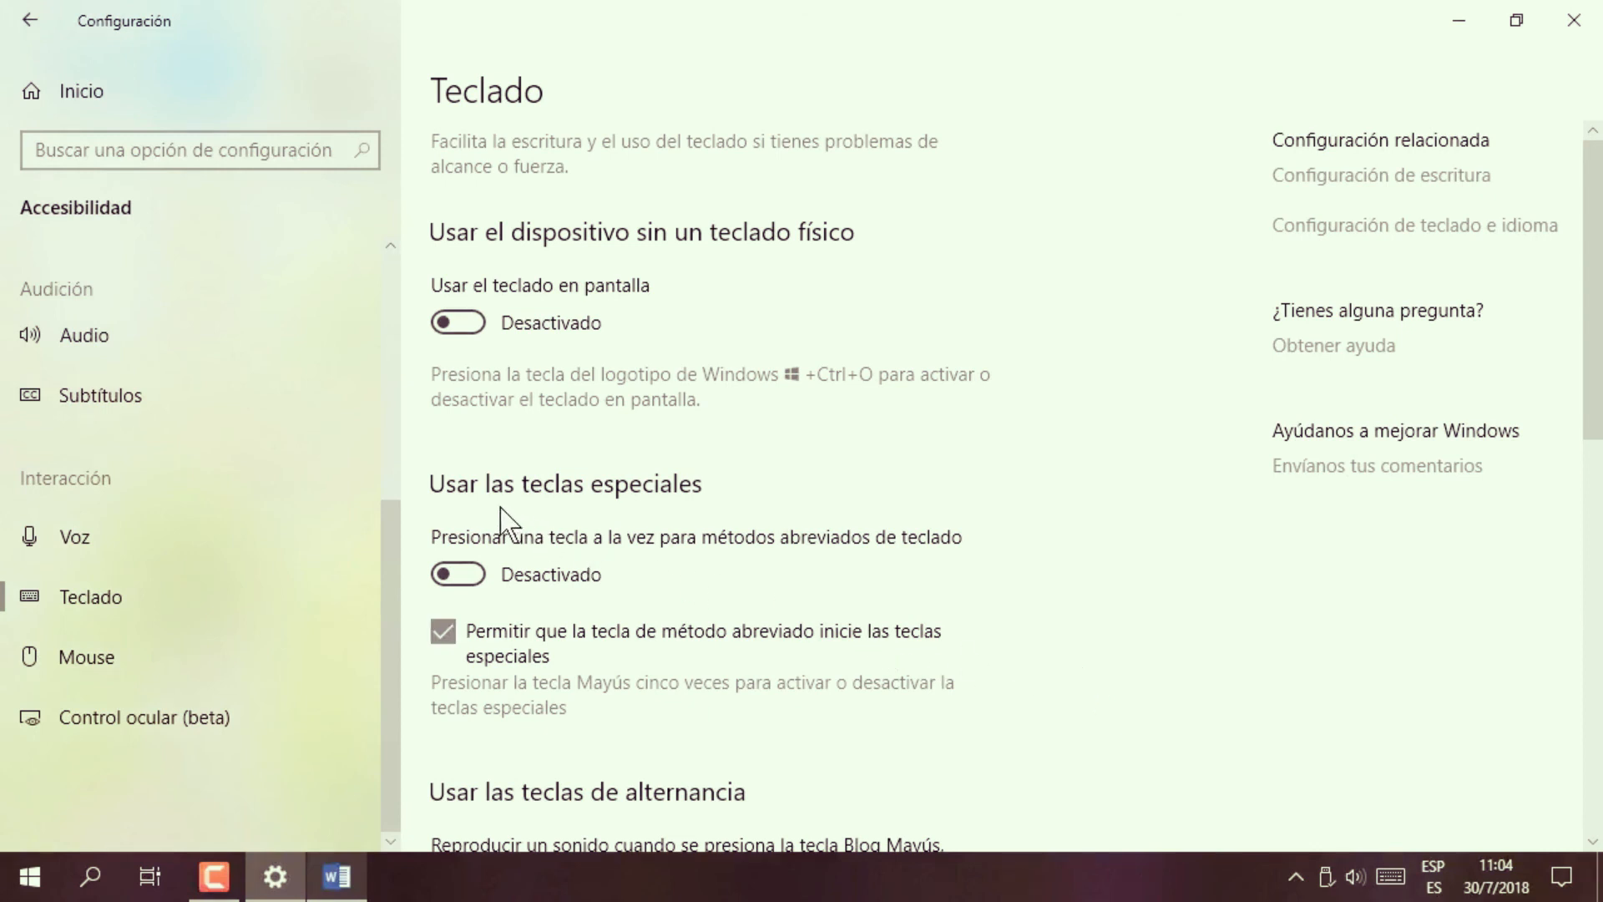
# View the picture teclado.png from the desktop folder CURSO DE COMPUTACIÓN, minimize it, and close the folder.
pyautogui.scroll(-3, 785, 293)
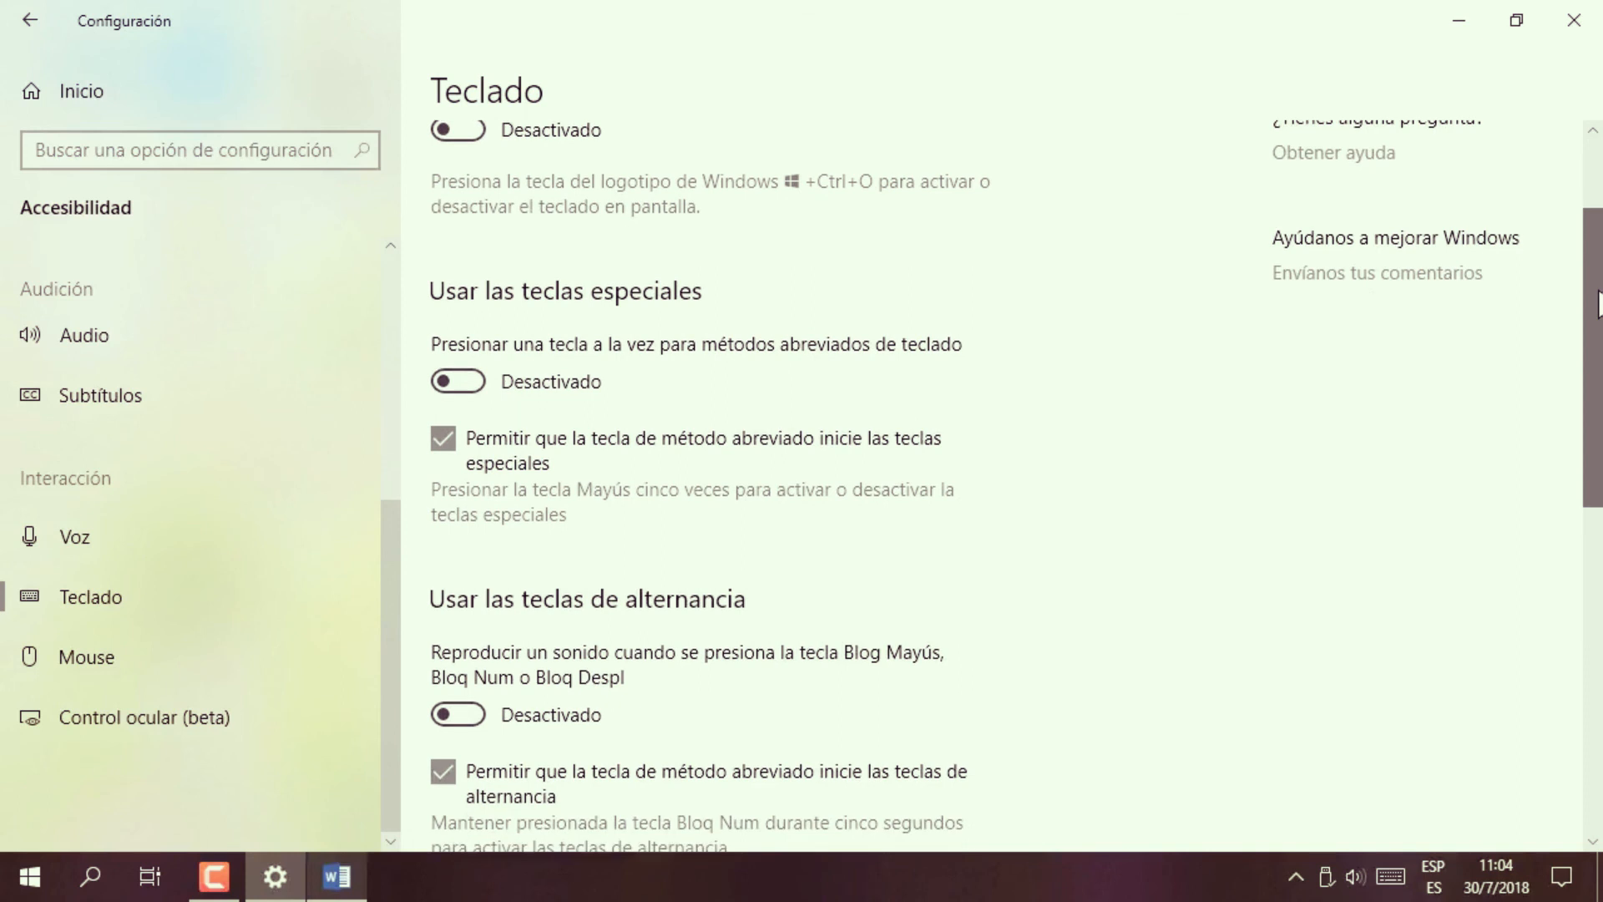
pyautogui.scroll(3, 704, 417)
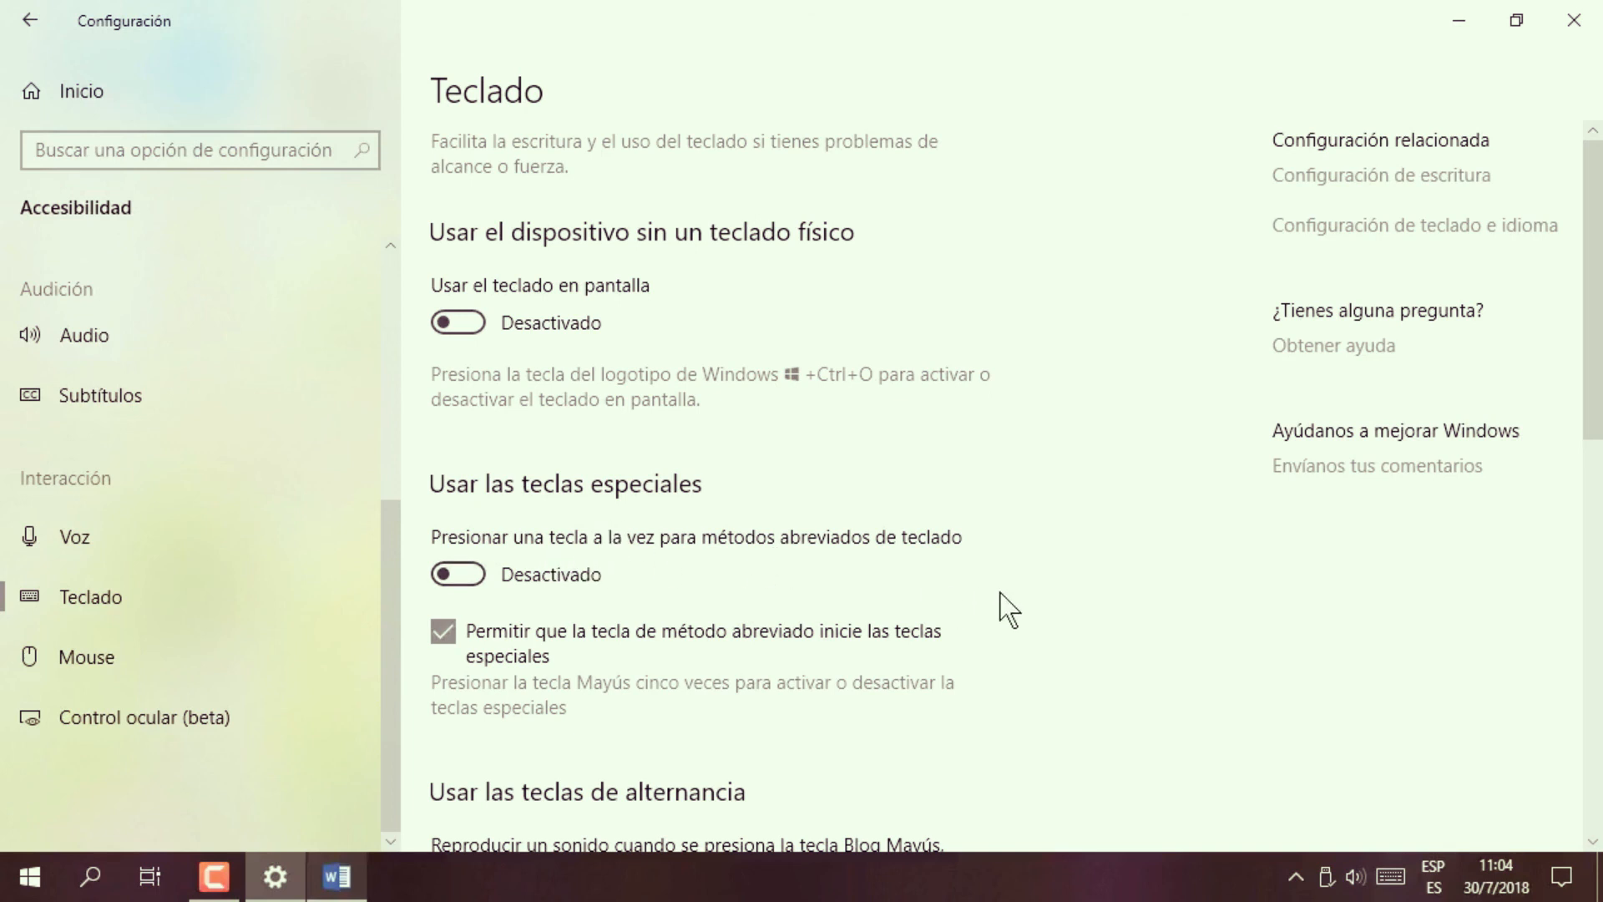
pyautogui.scroll(-1, 1499, 382)
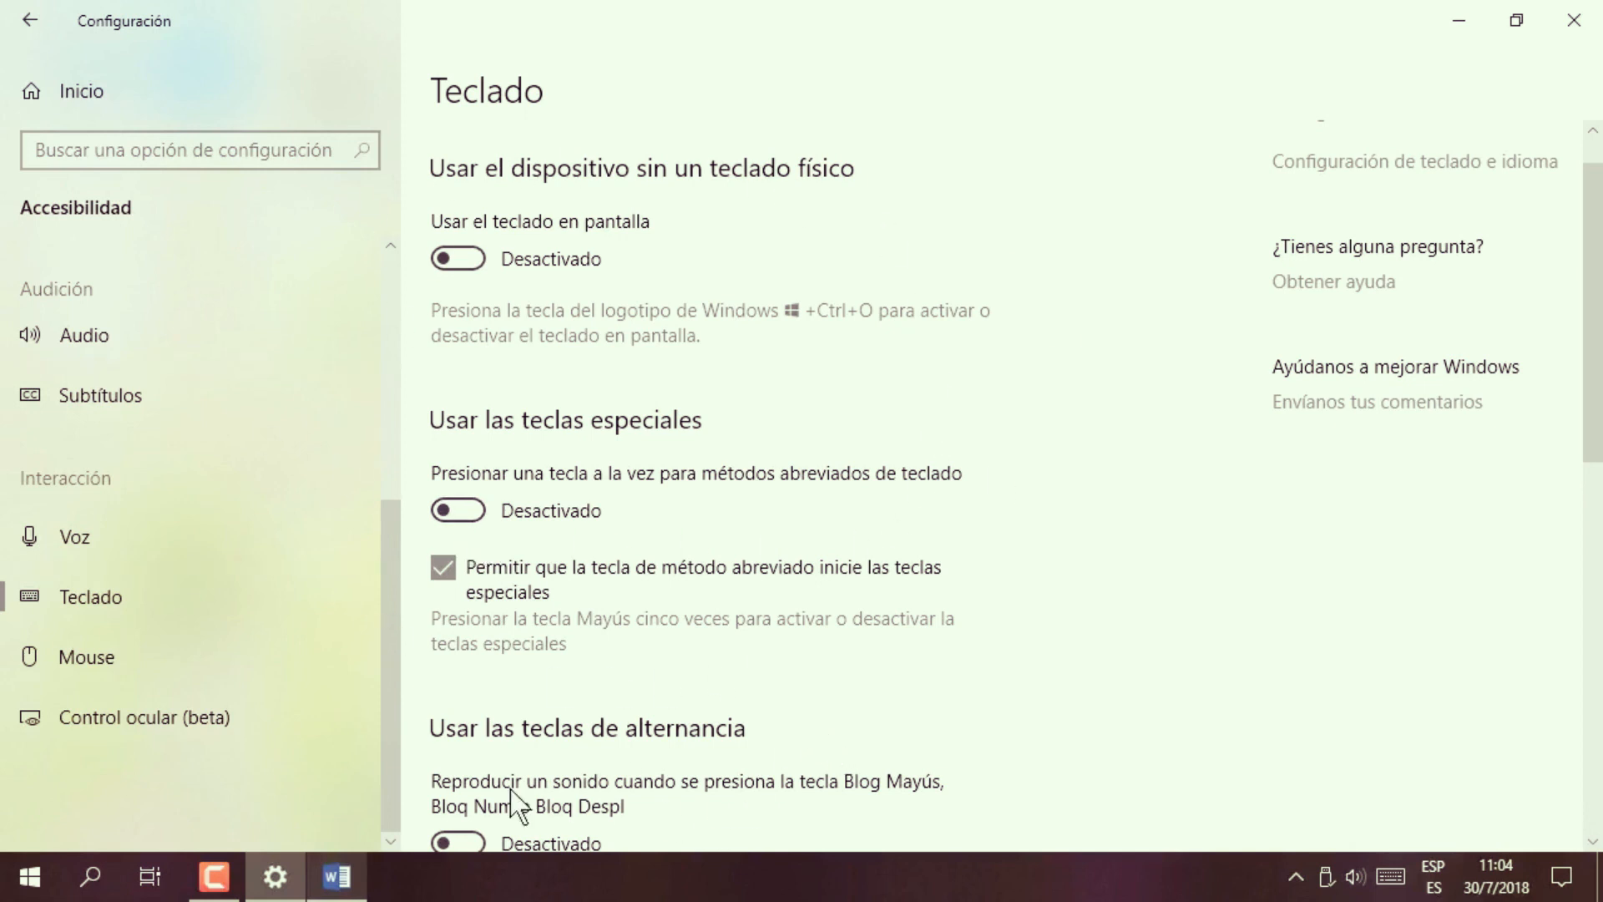
pyautogui.click(1460, 20)
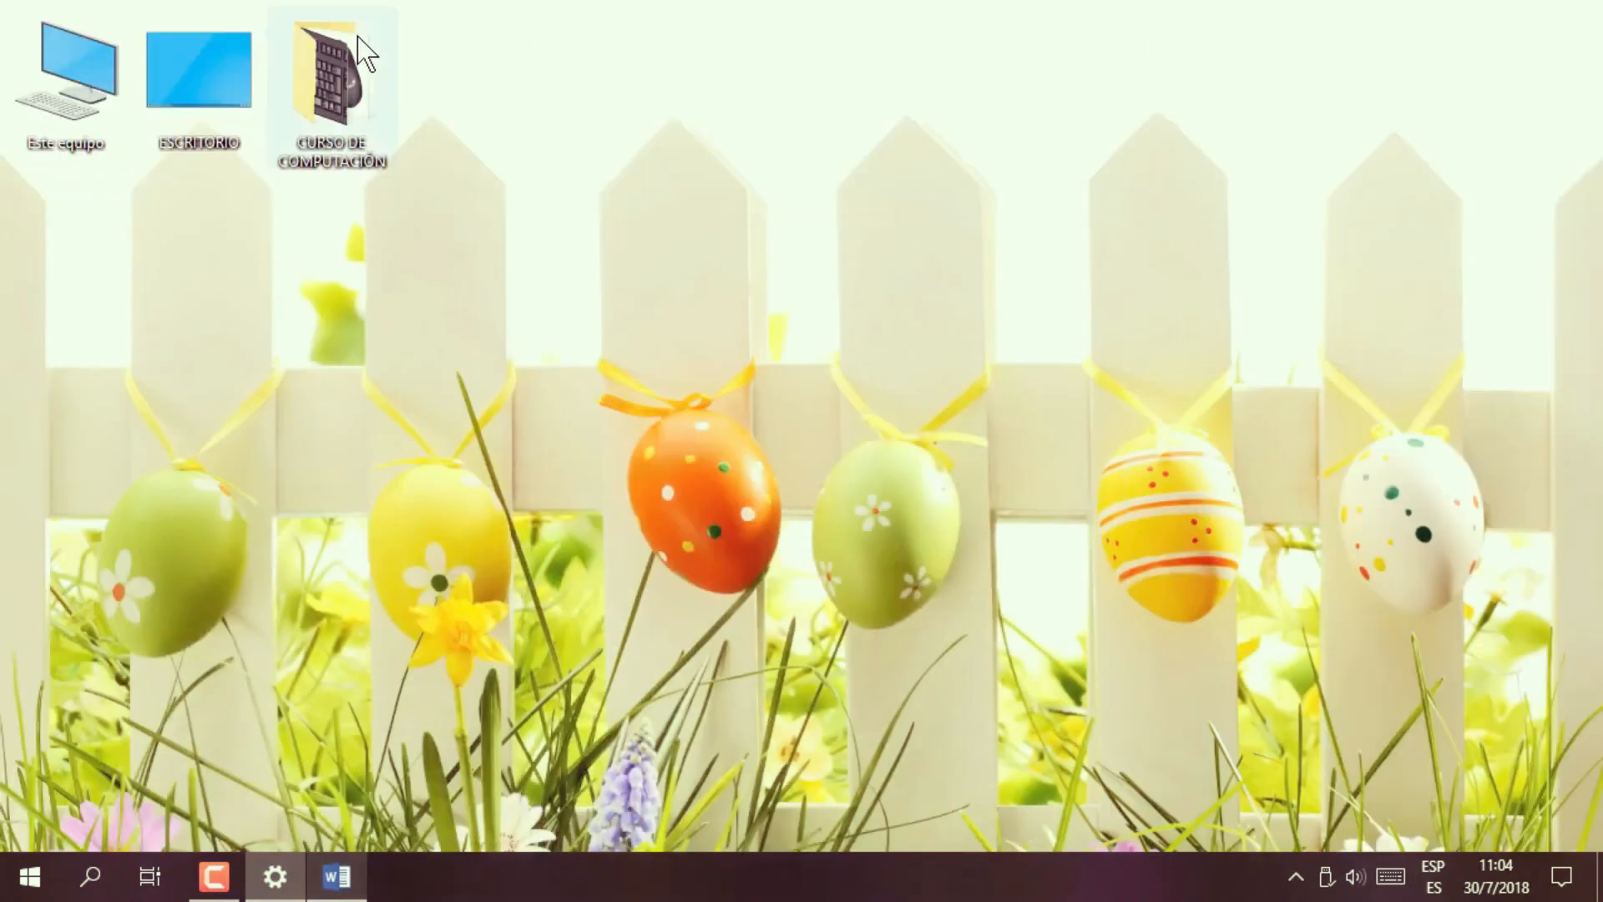
pyautogui.doubleClick(357, 37)
pyautogui.doubleClick(900, 488)
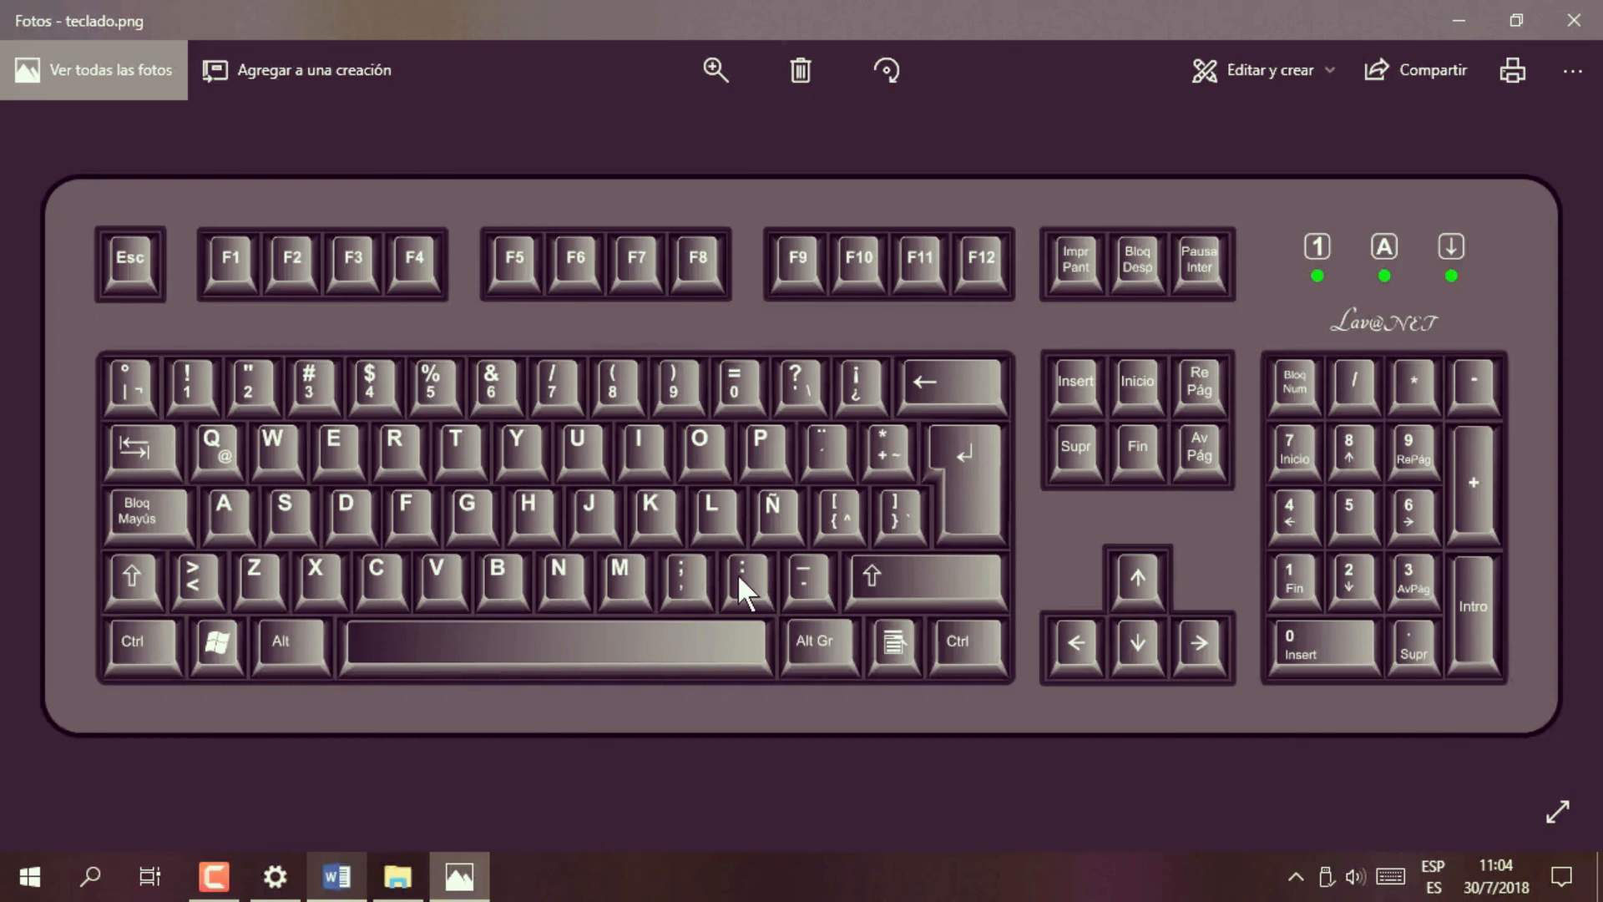
pyautogui.click(1456, 8)
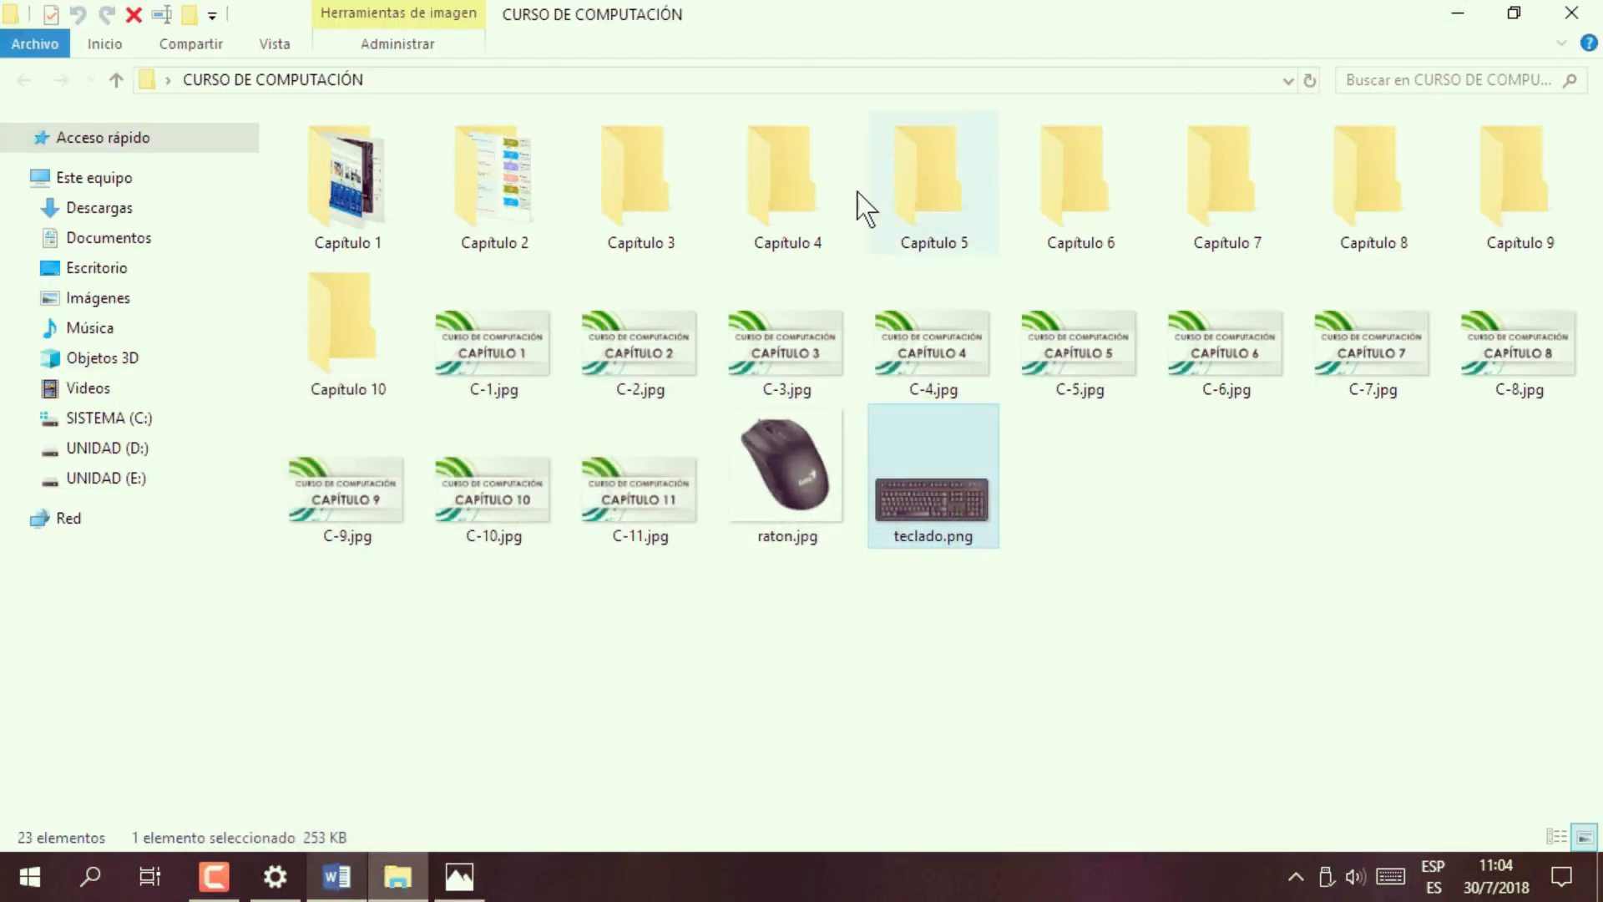
pyautogui.click(1572, 13)
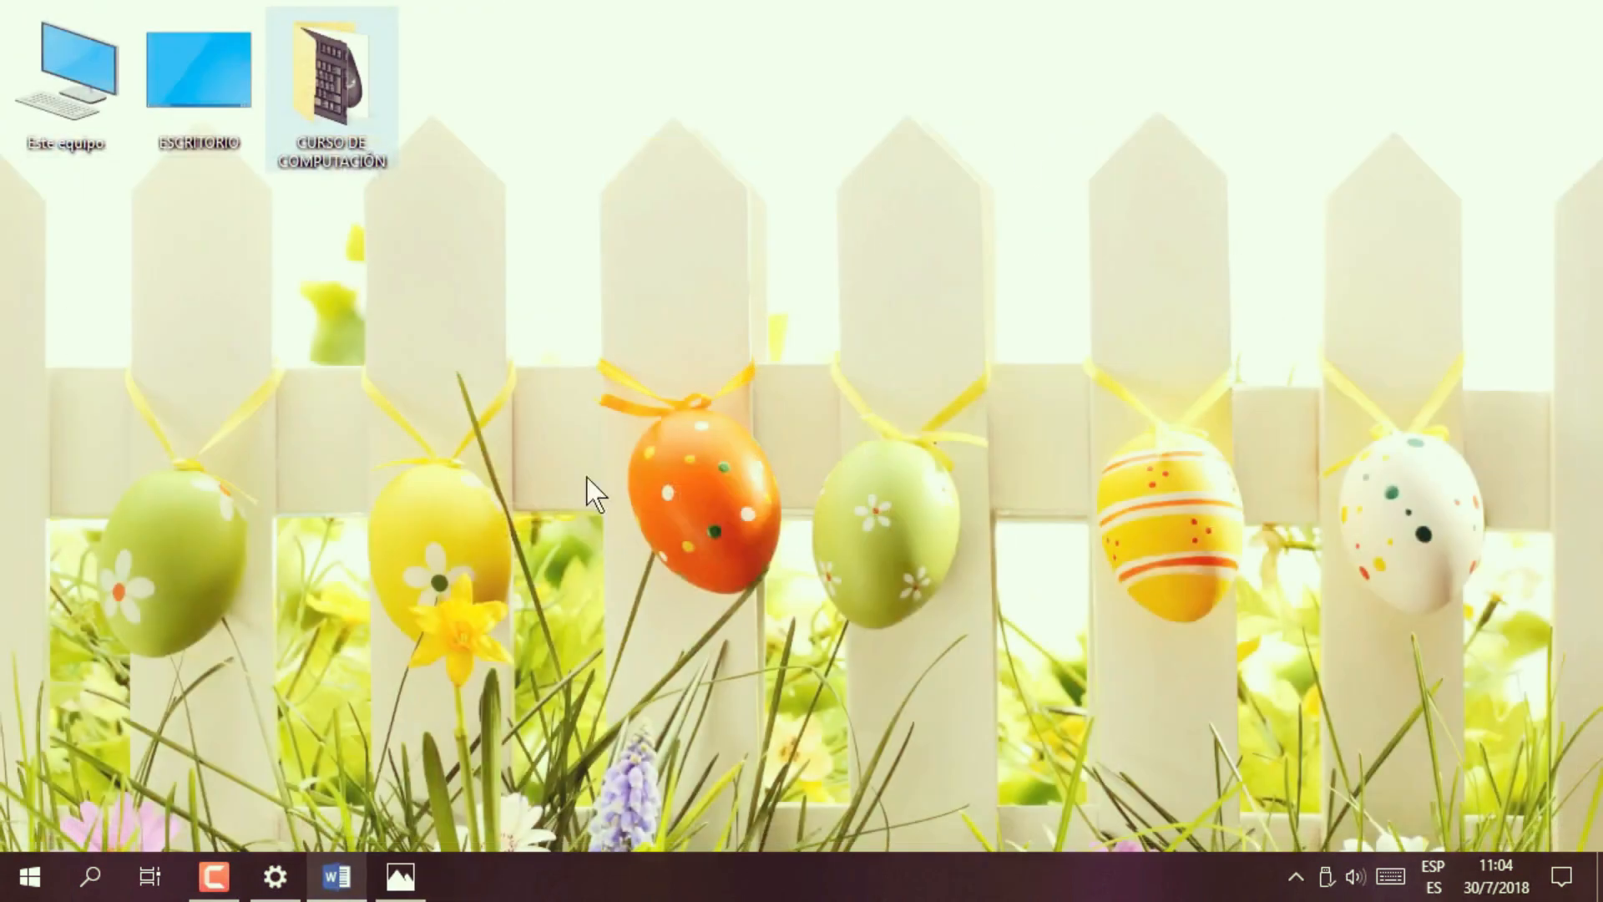
# Return to Configuración, close the on-screen keyboard, and turn on Presionar una tecla a la vez para métodos abreviados de teclado.
pyautogui.click(276, 885)
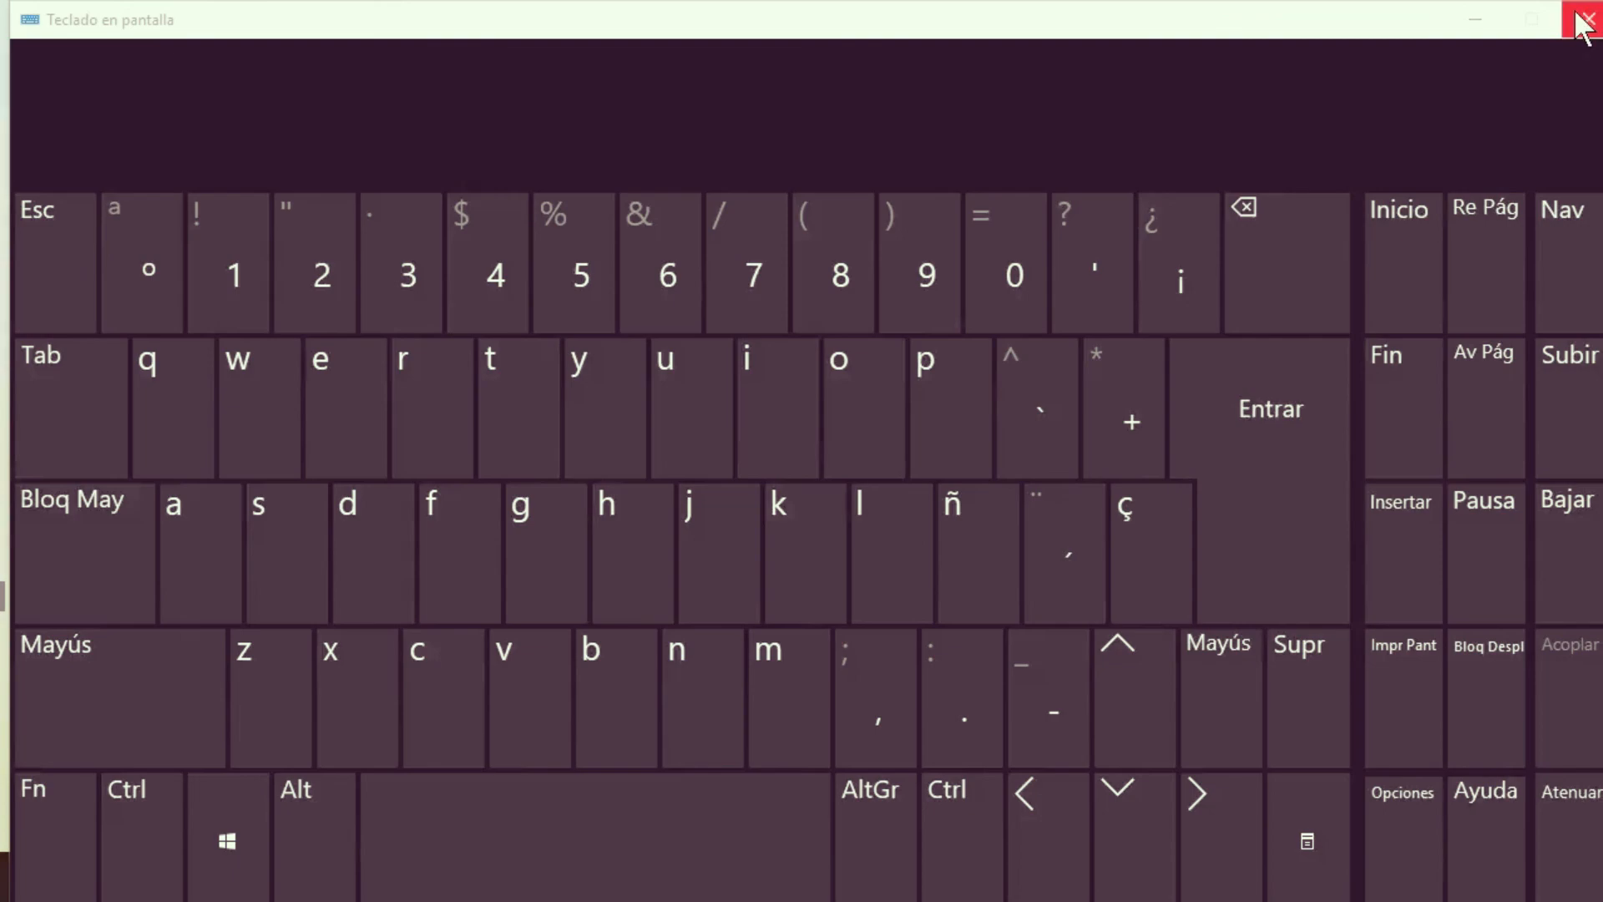
pyautogui.click(1578, 14)
pyautogui.click(466, 513)
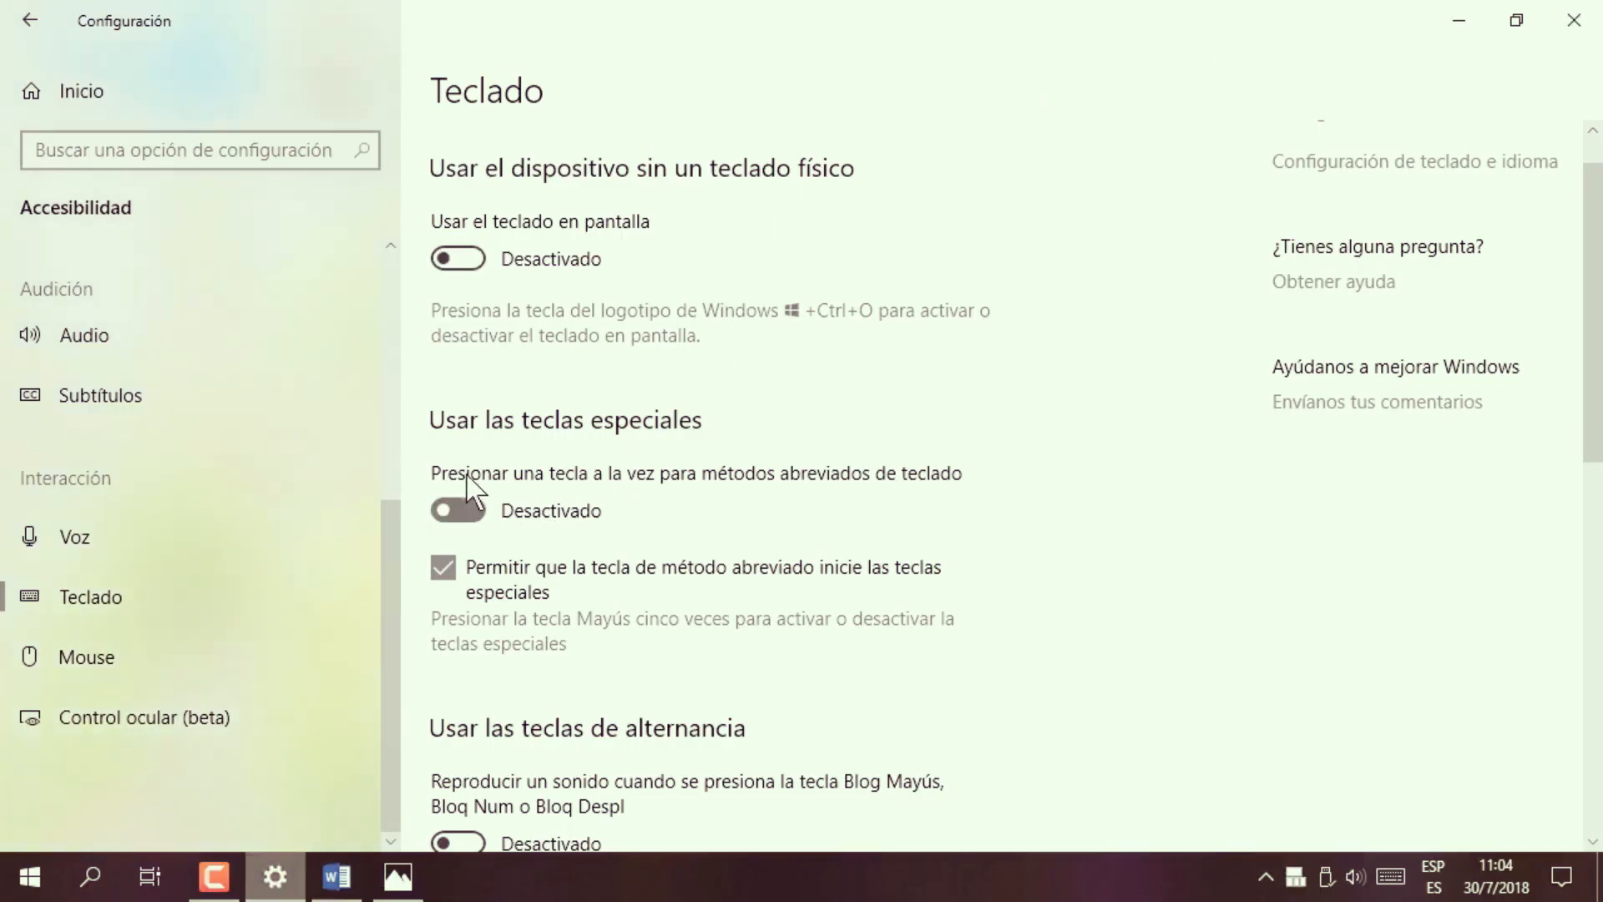
# Show the on-screen keyboard, try latching and releasing its Ctrl, Alt and Mayús modifiers, and close it.
pyautogui.click(474, 259)
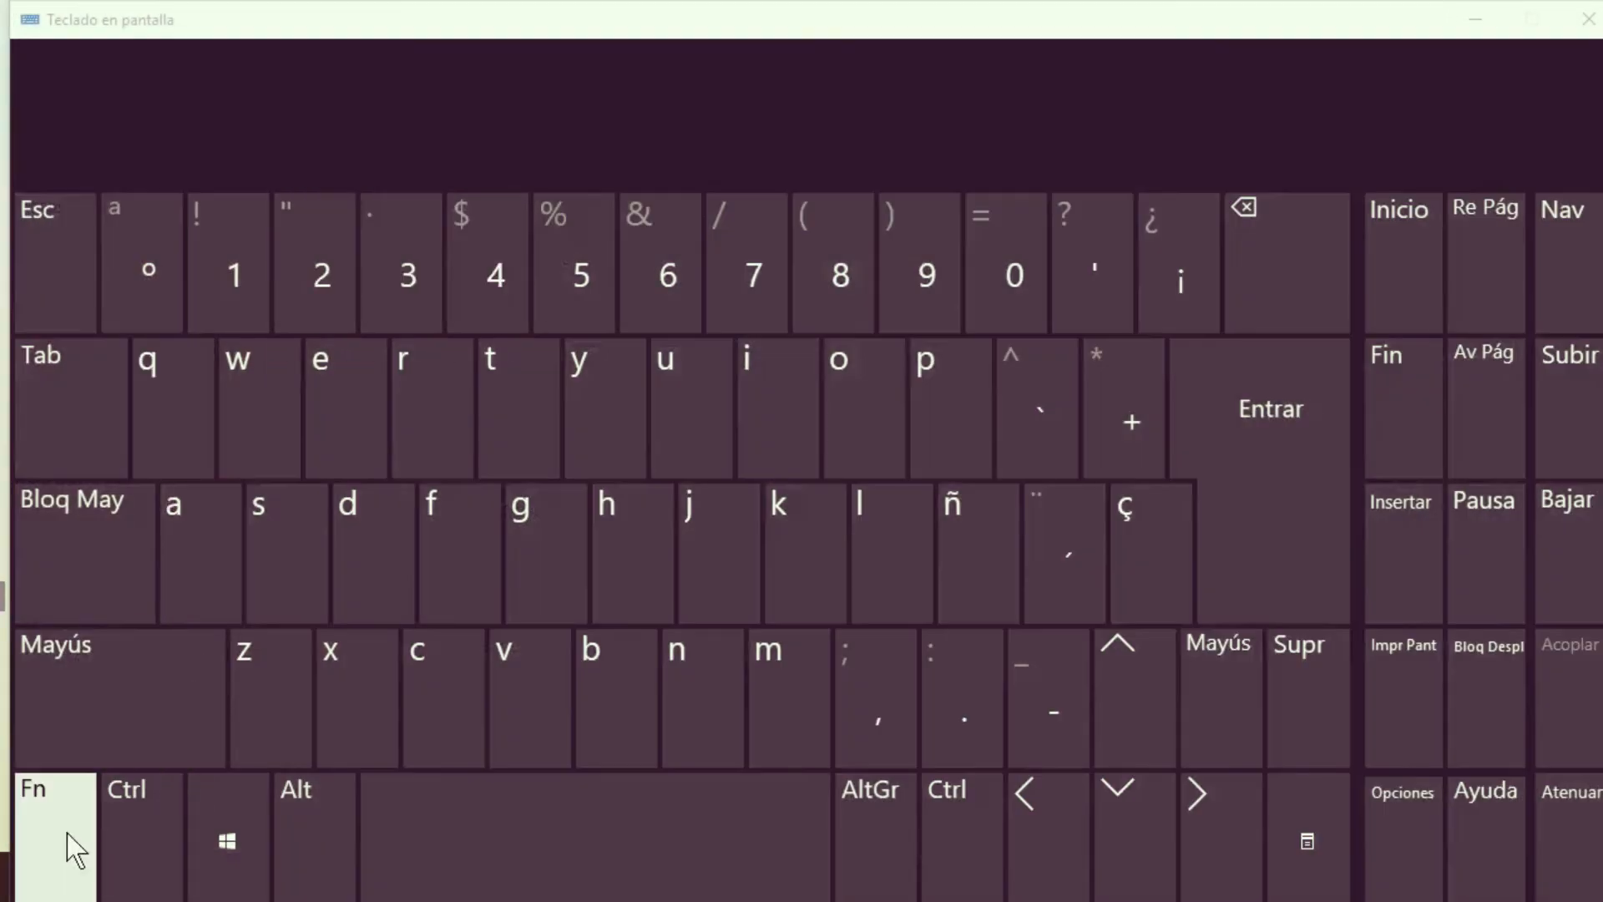
pyautogui.click(141, 831)
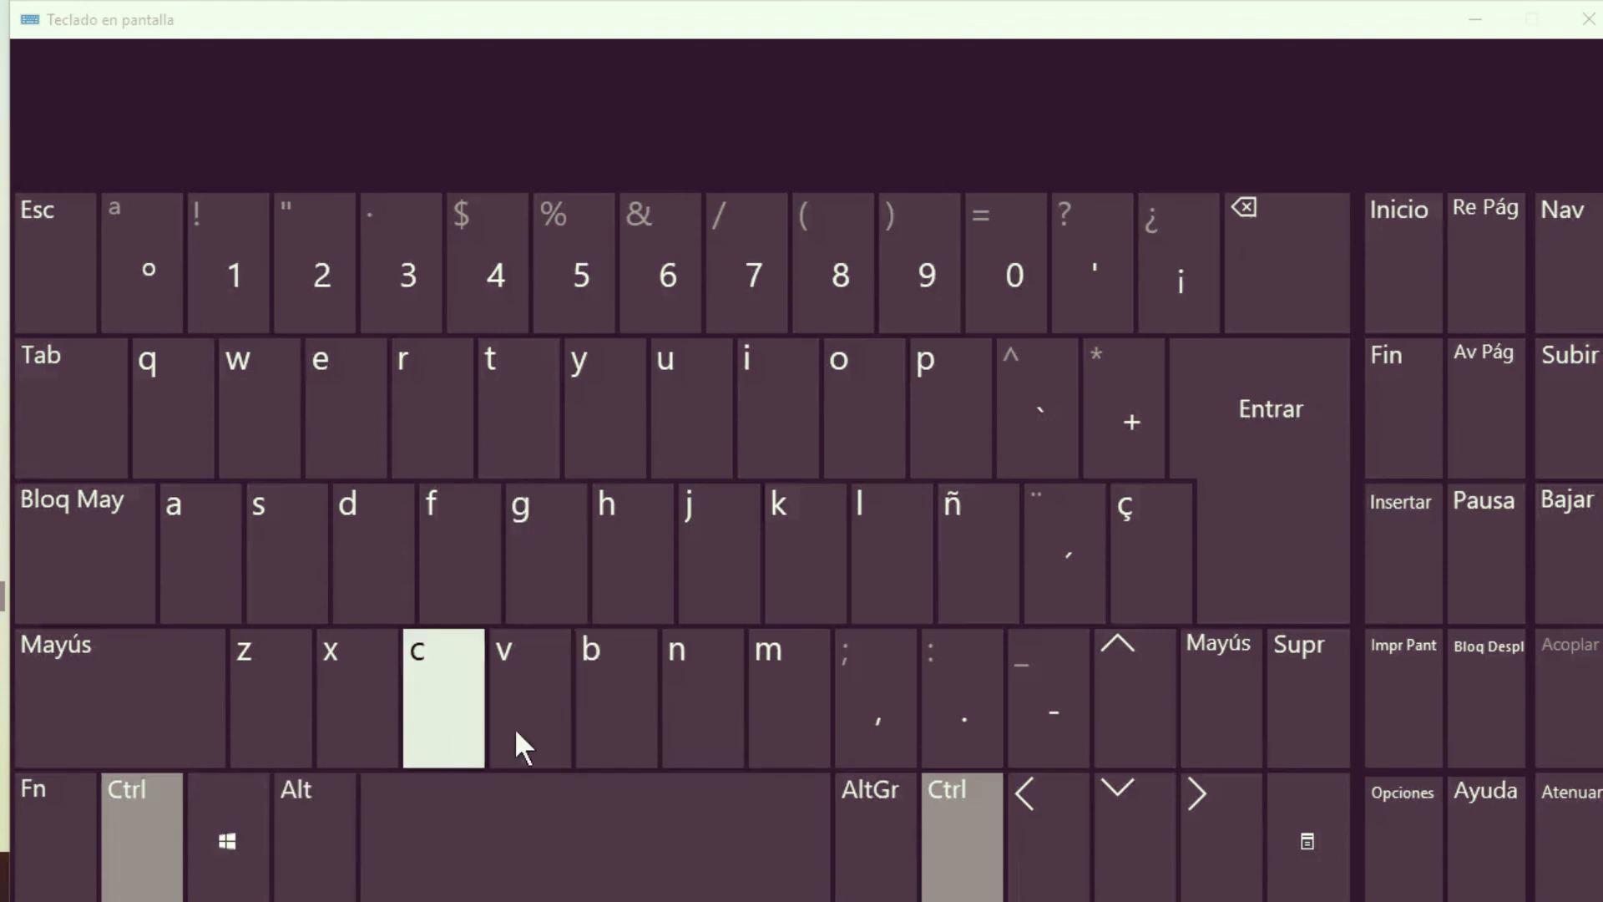
pyautogui.click(149, 810)
pyautogui.click(334, 826)
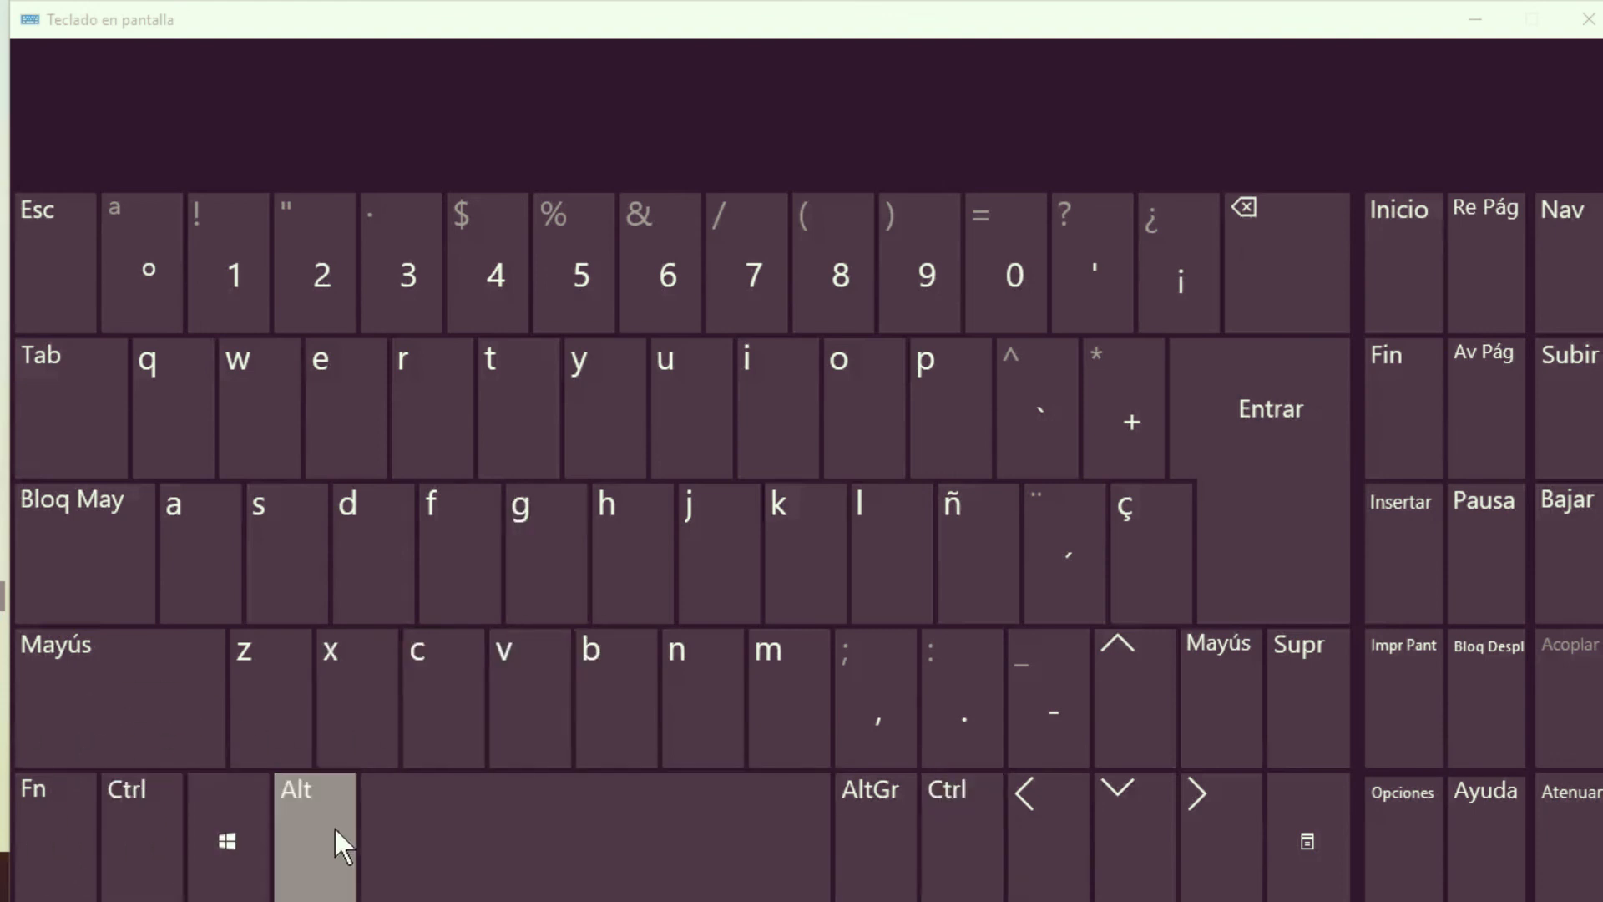
pyautogui.click(314, 819)
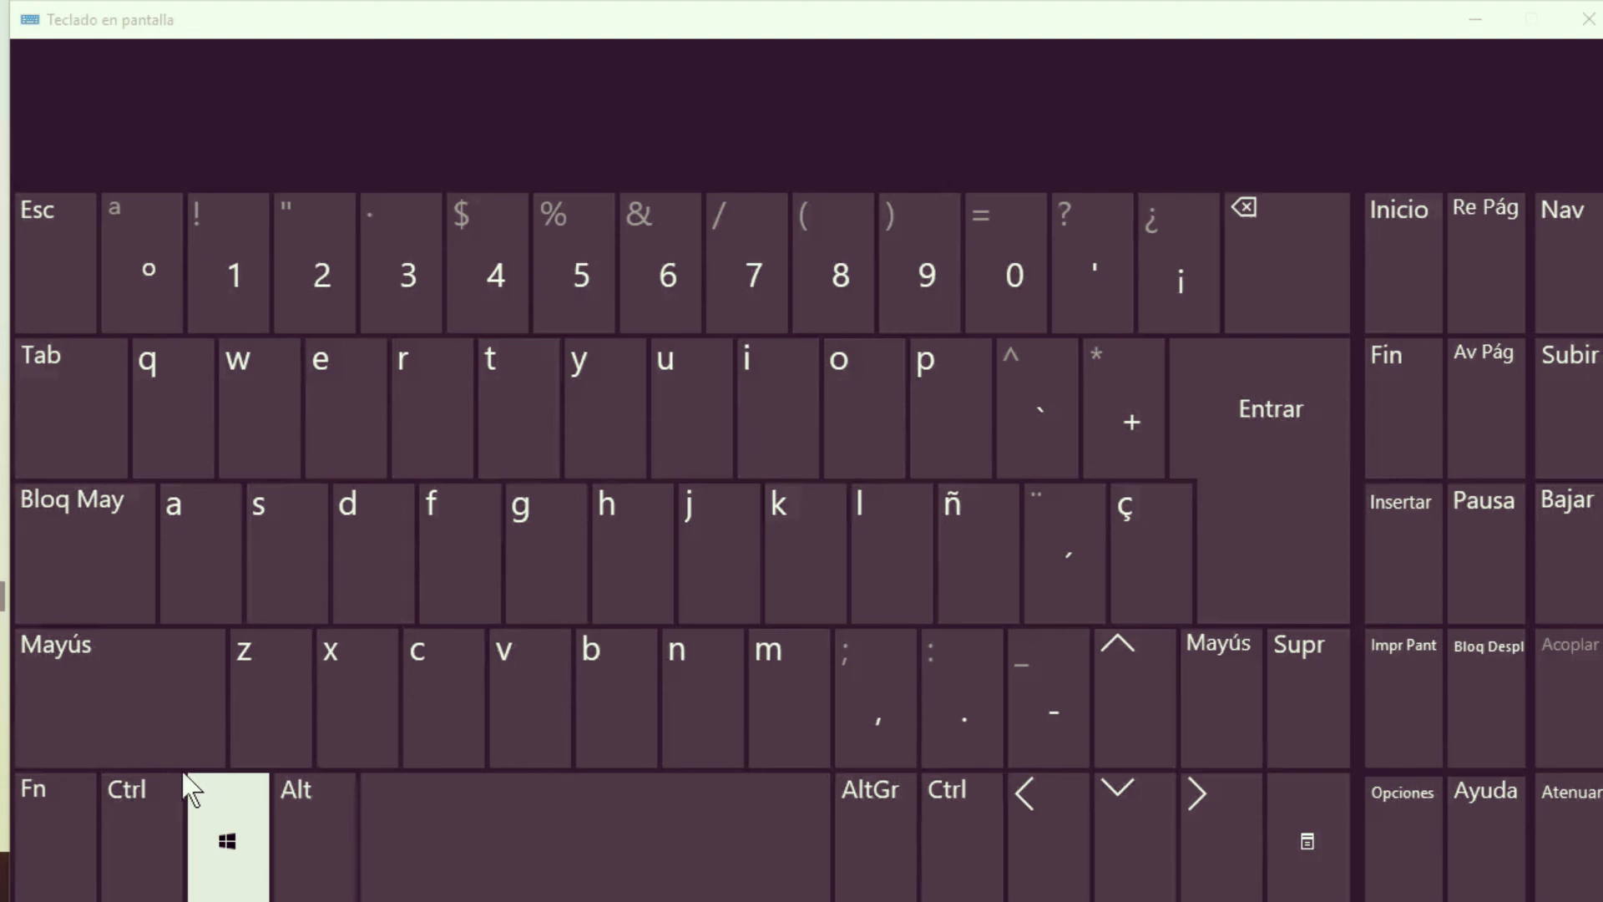
pyautogui.click(98, 683)
pyautogui.click(109, 678)
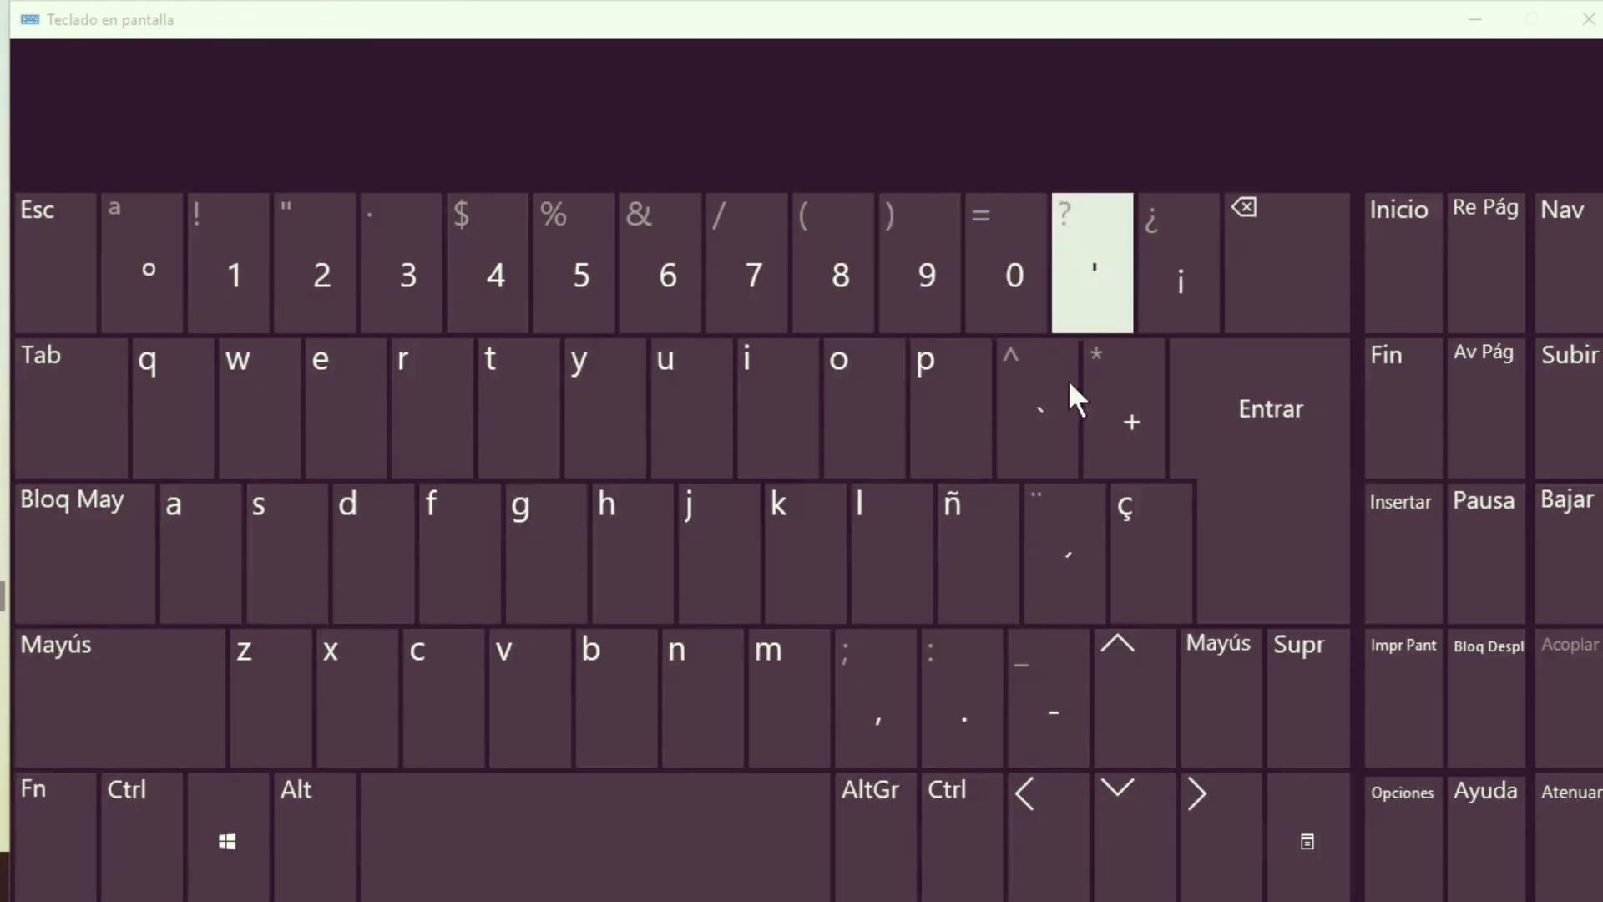
pyautogui.click(1590, 21)
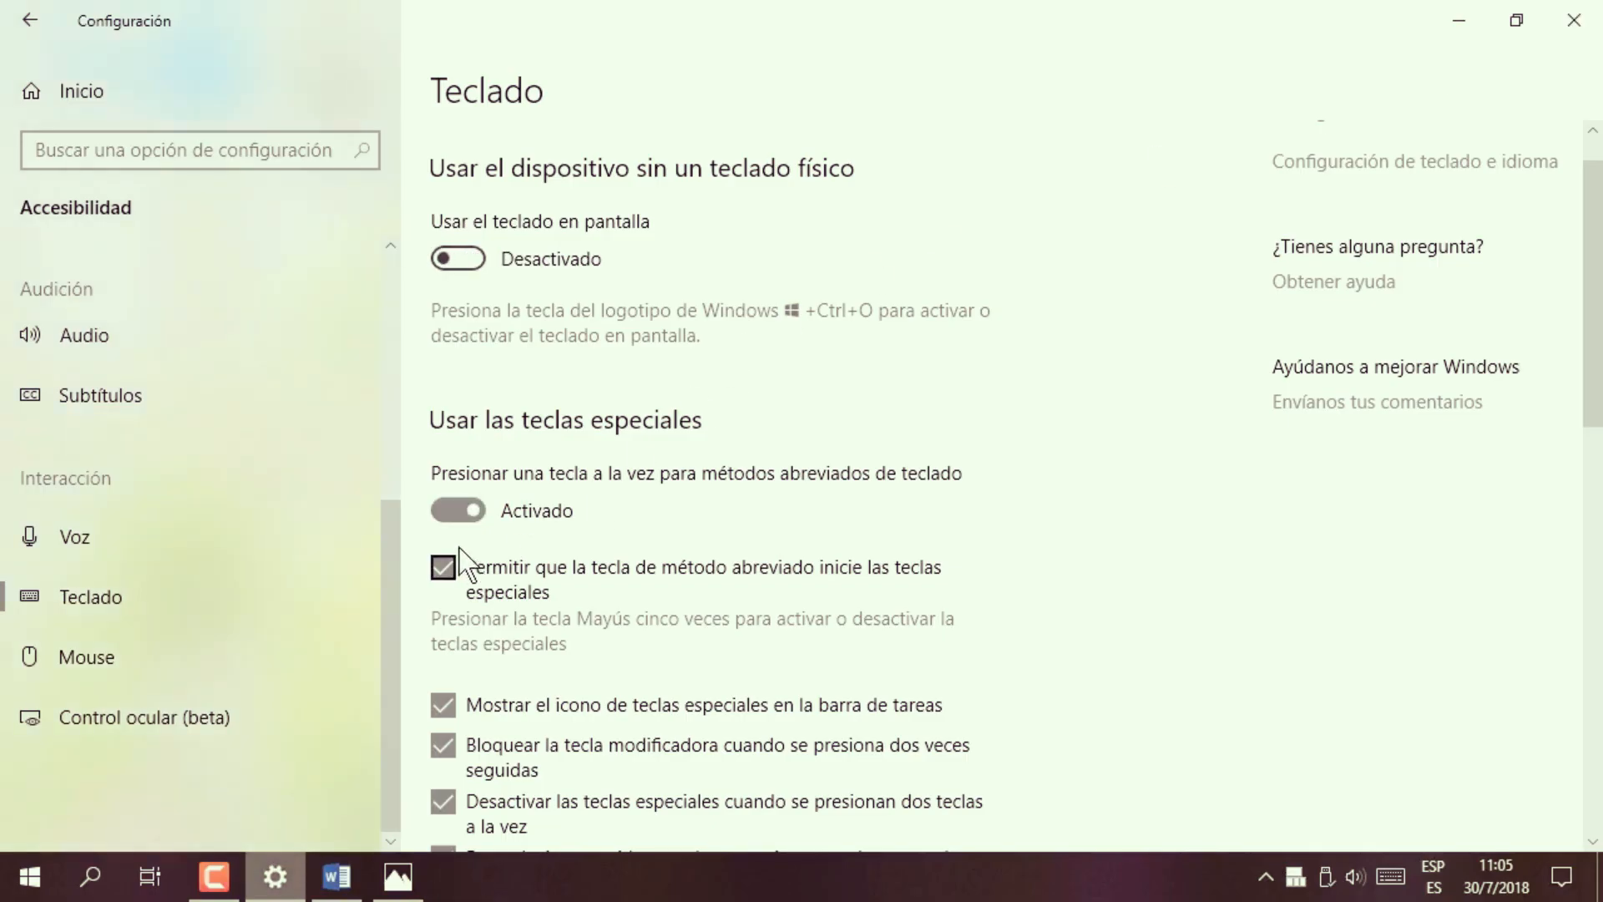
# Turn off Presionar una tecla a la vez para métodos abreviados de teclado and view the Usar las teclas de alternancia options.
pyautogui.click(451, 511)
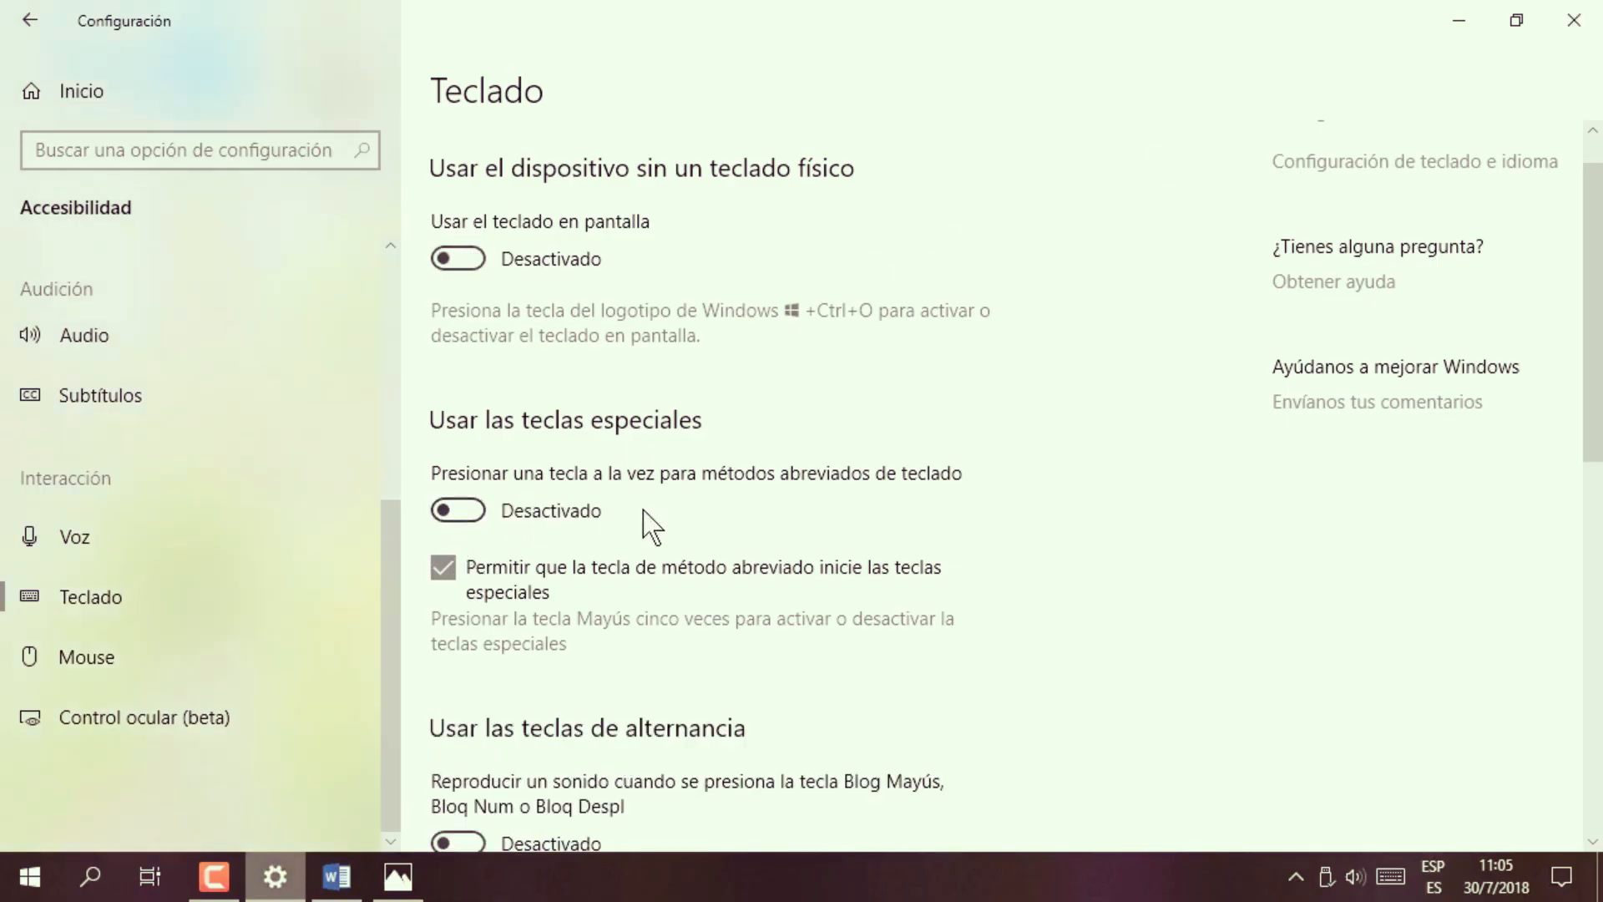
pyautogui.scroll(-3, 1598, 320)
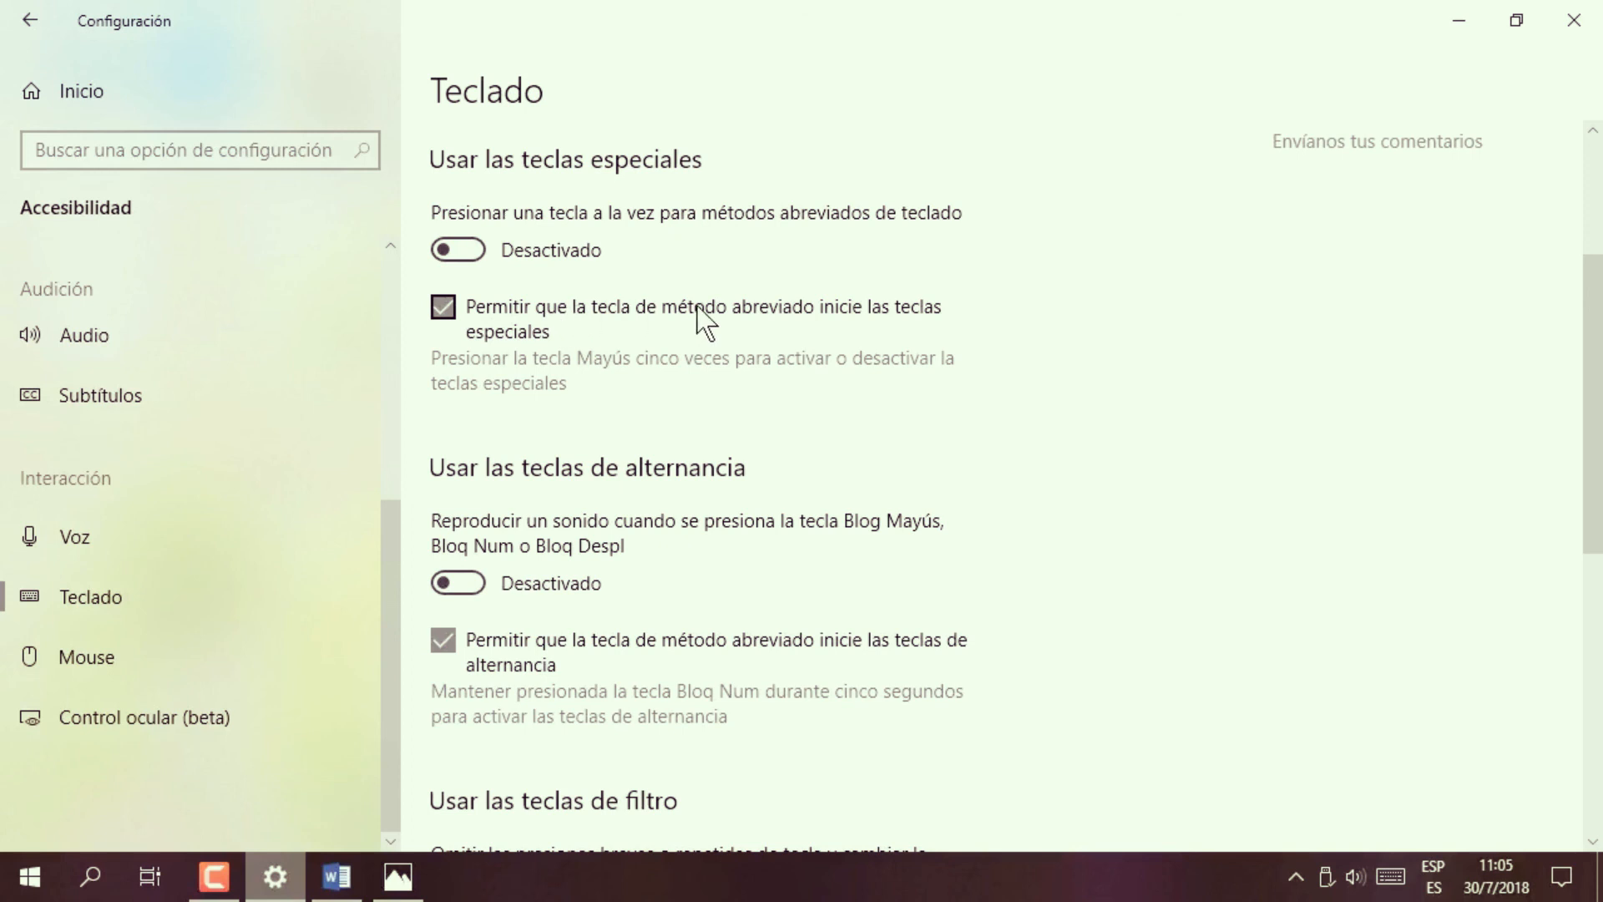
# Review the toggle and filter key options, and briefly turn Subrayar las teclas de acceso cuando estén disponibles on and back off.
pyautogui.moveTo(1597, 422); pyautogui.dragTo(1600, 505)
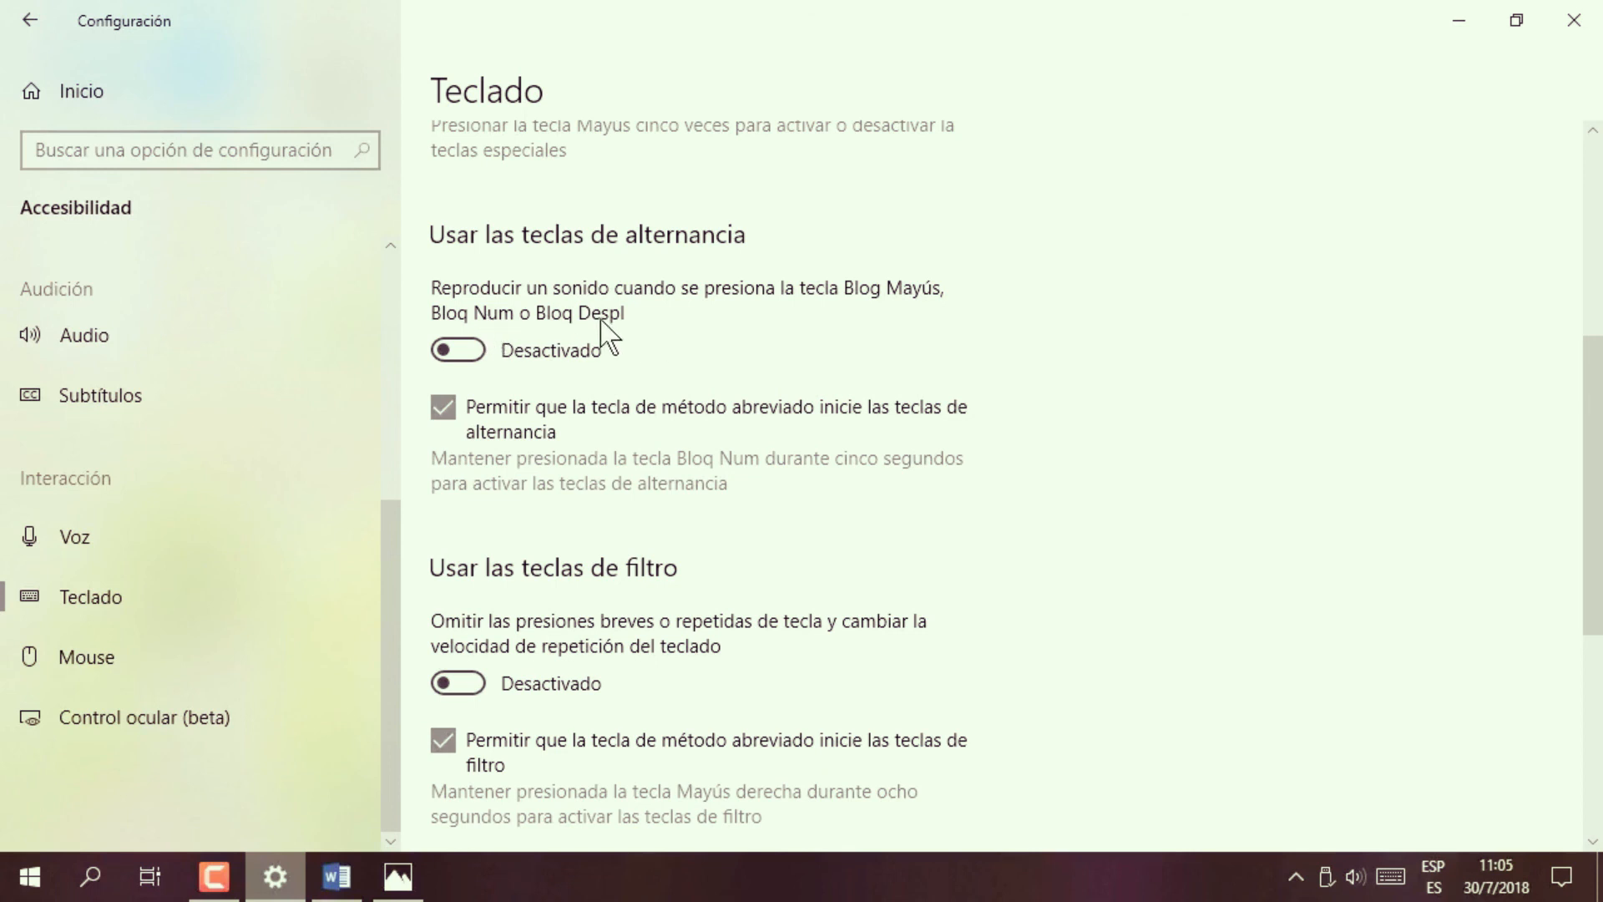
pyautogui.moveTo(1598, 389); pyautogui.dragTo(1597, 529)
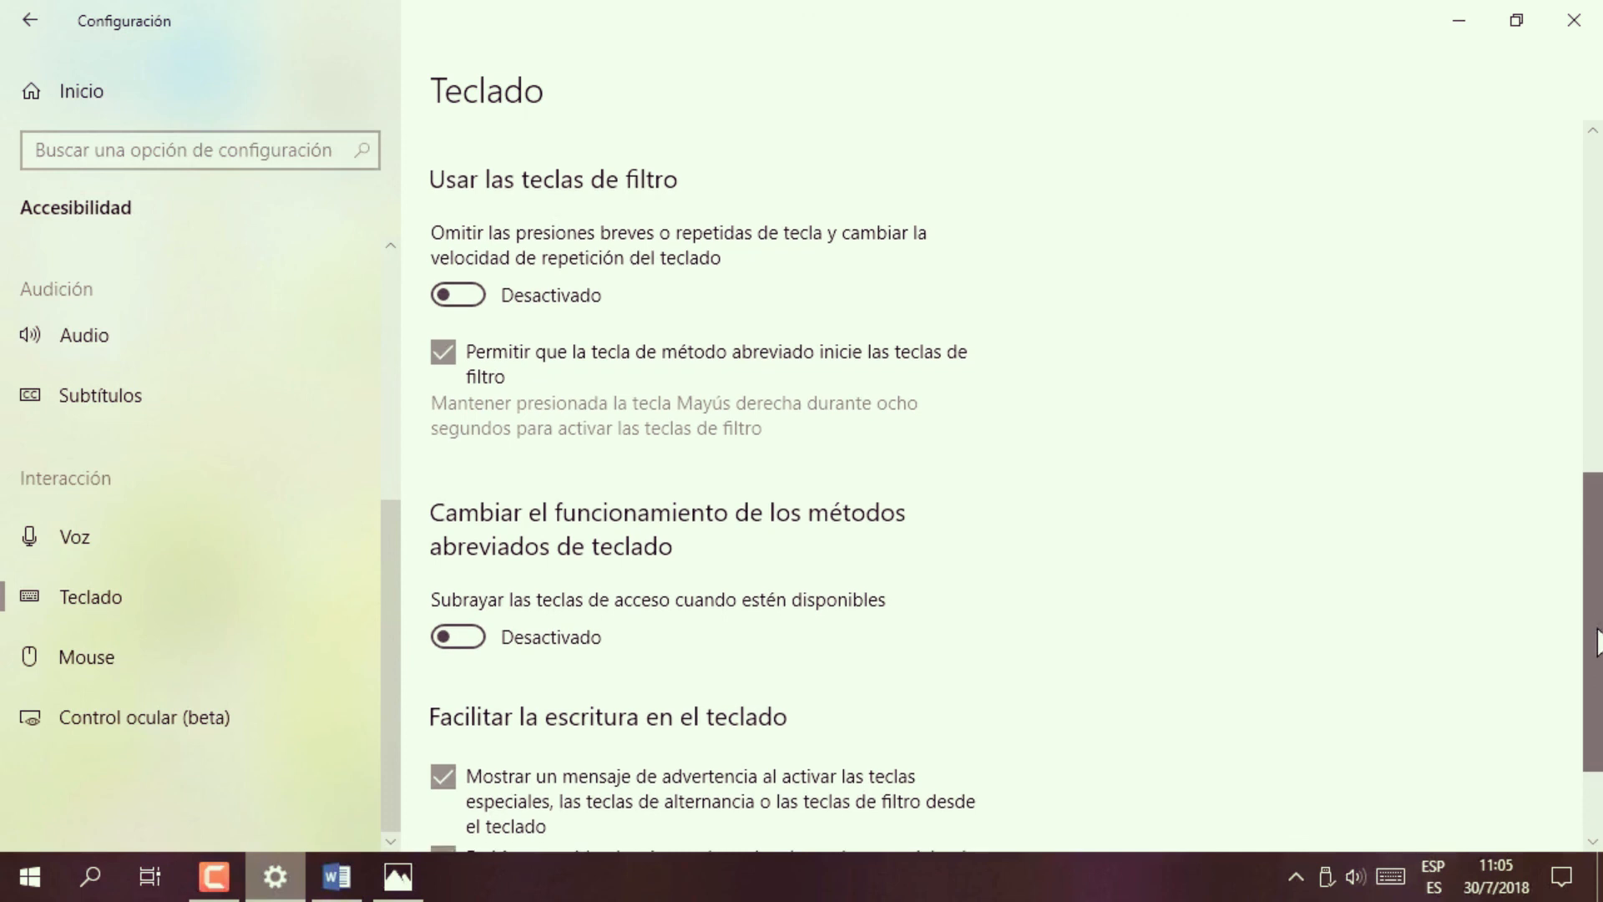
pyautogui.scroll(-2, 1599, 639)
pyautogui.click(458, 463)
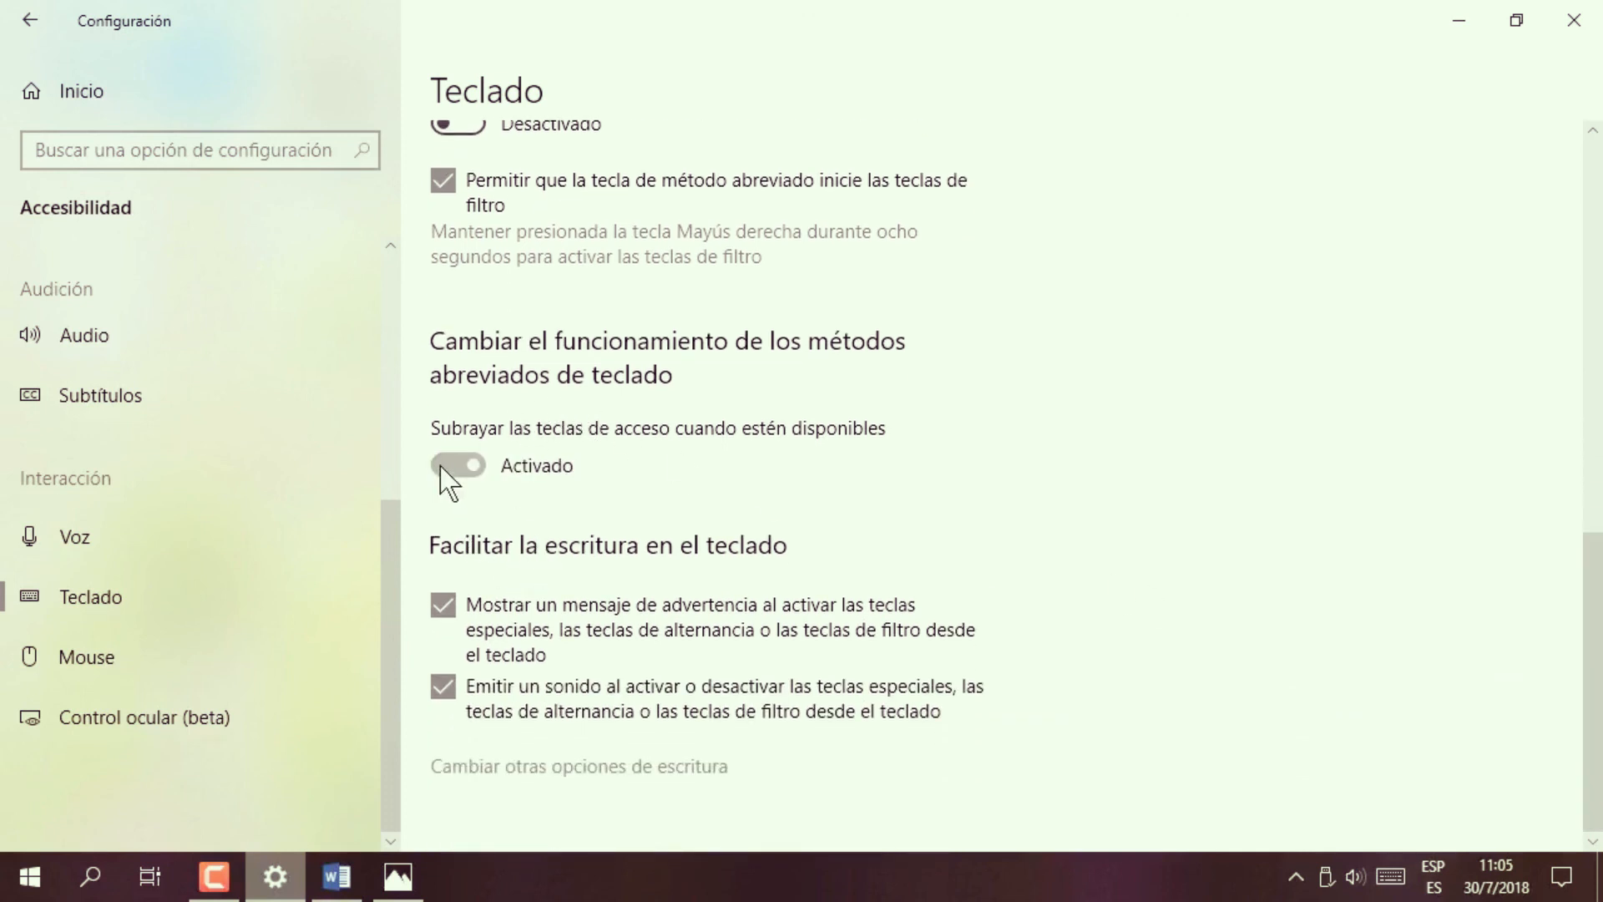
pyautogui.click(458, 465)
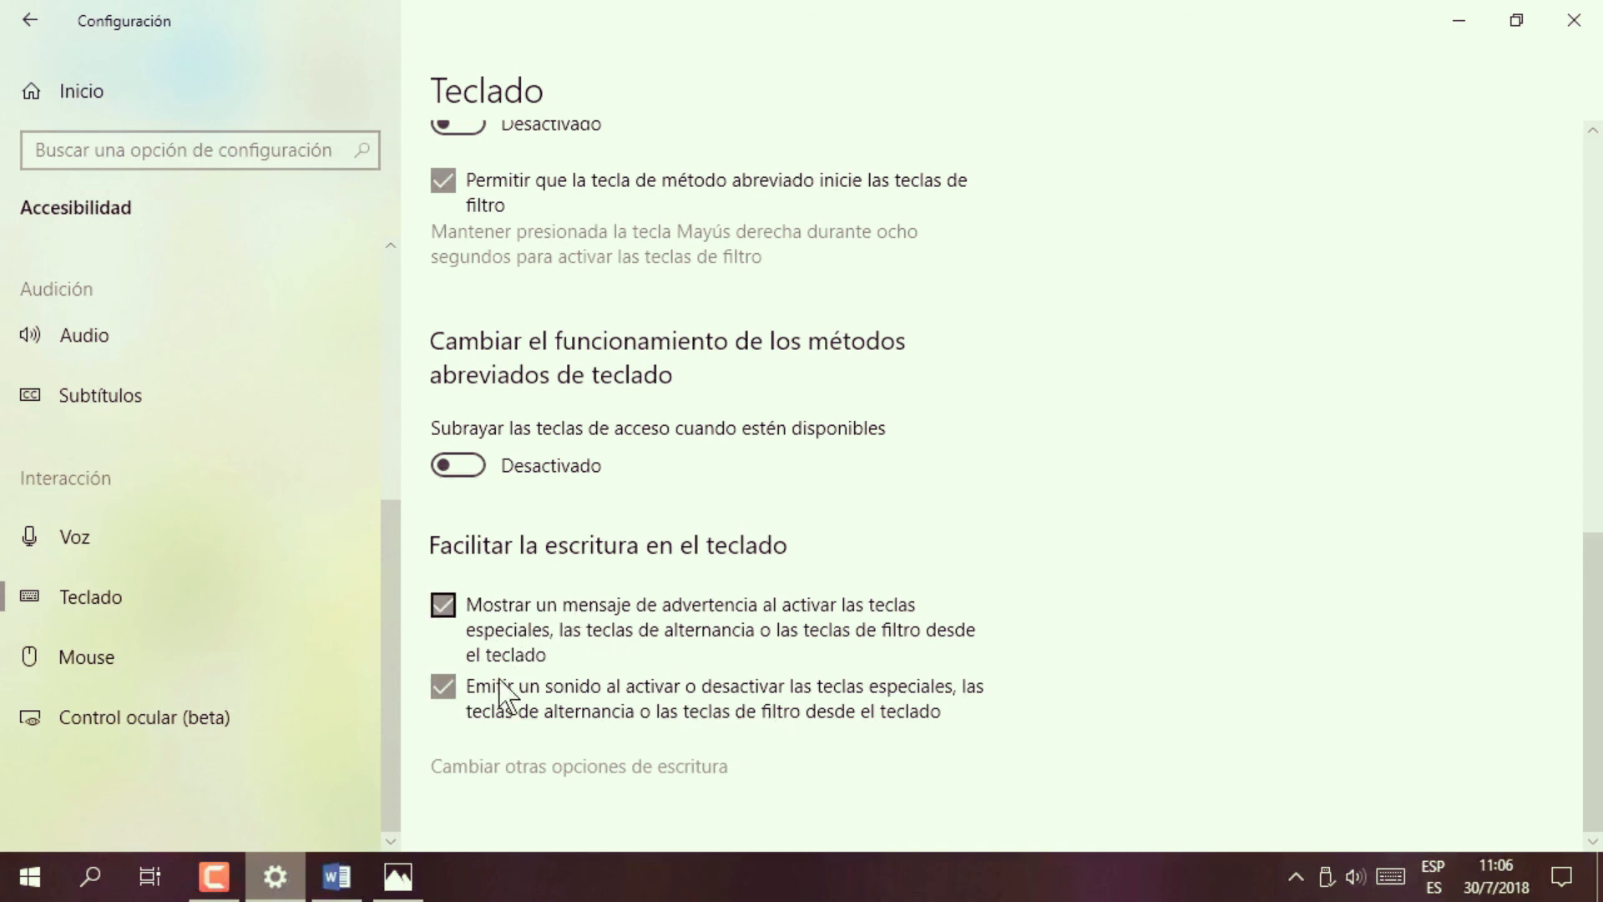
# Bring the minimized teclado.png picture back into view and close it.
pyautogui.click(408, 885)
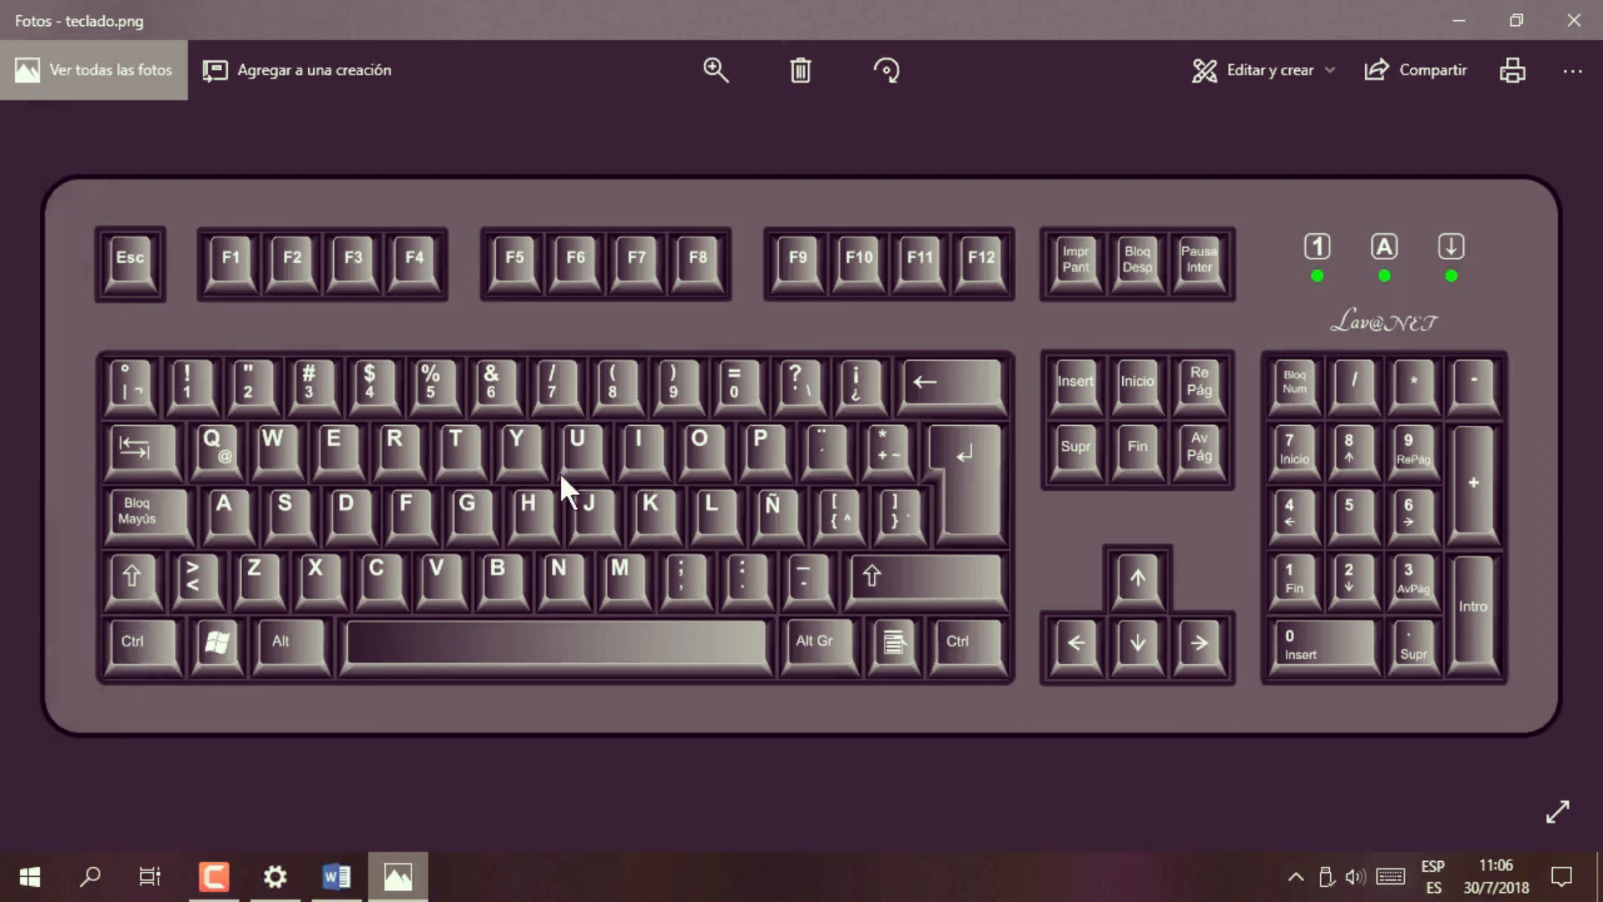
pyautogui.click(1574, 20)
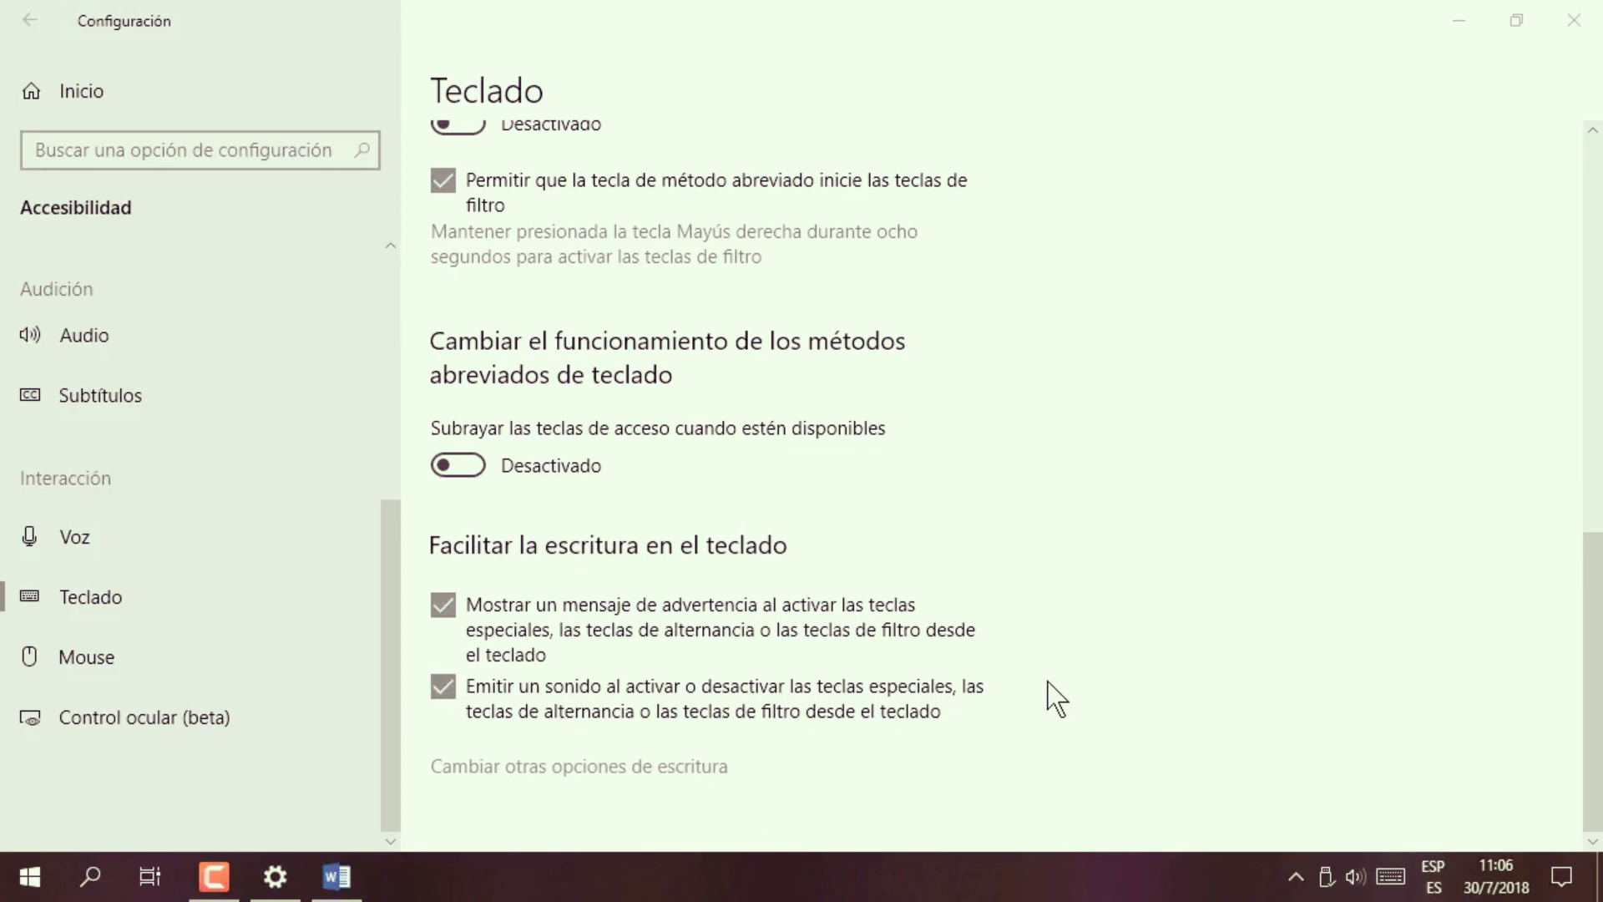
# Open the Mouse accessibility settings and turn on the mouse keys for moving the pointer with the numeric keypad.
pyautogui.click(148, 640)
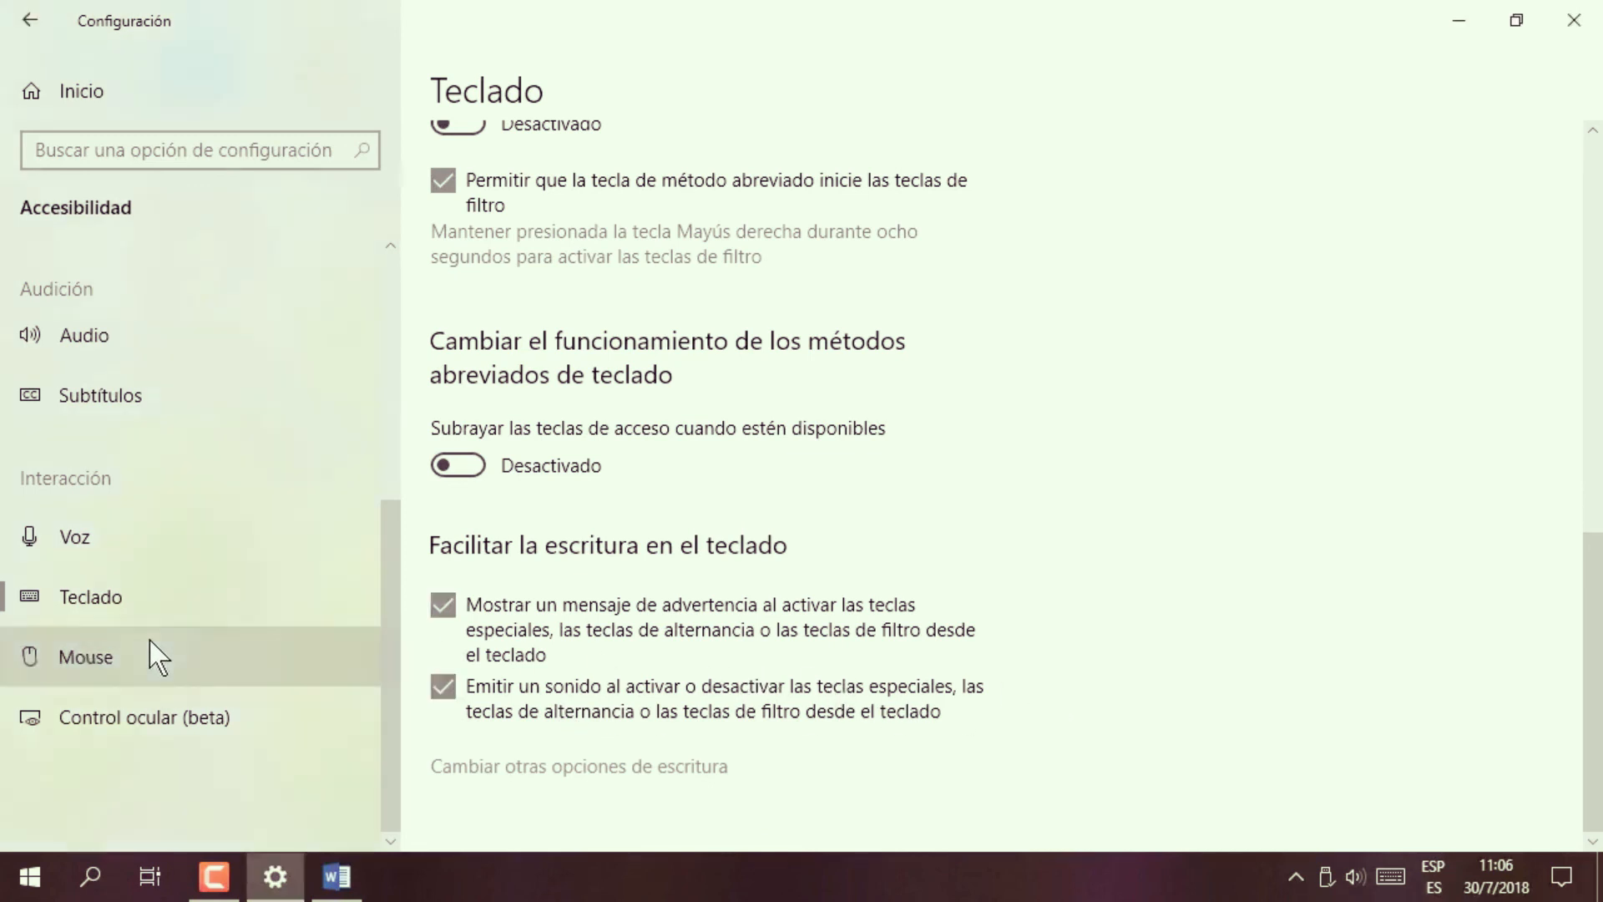
pyautogui.click(464, 314)
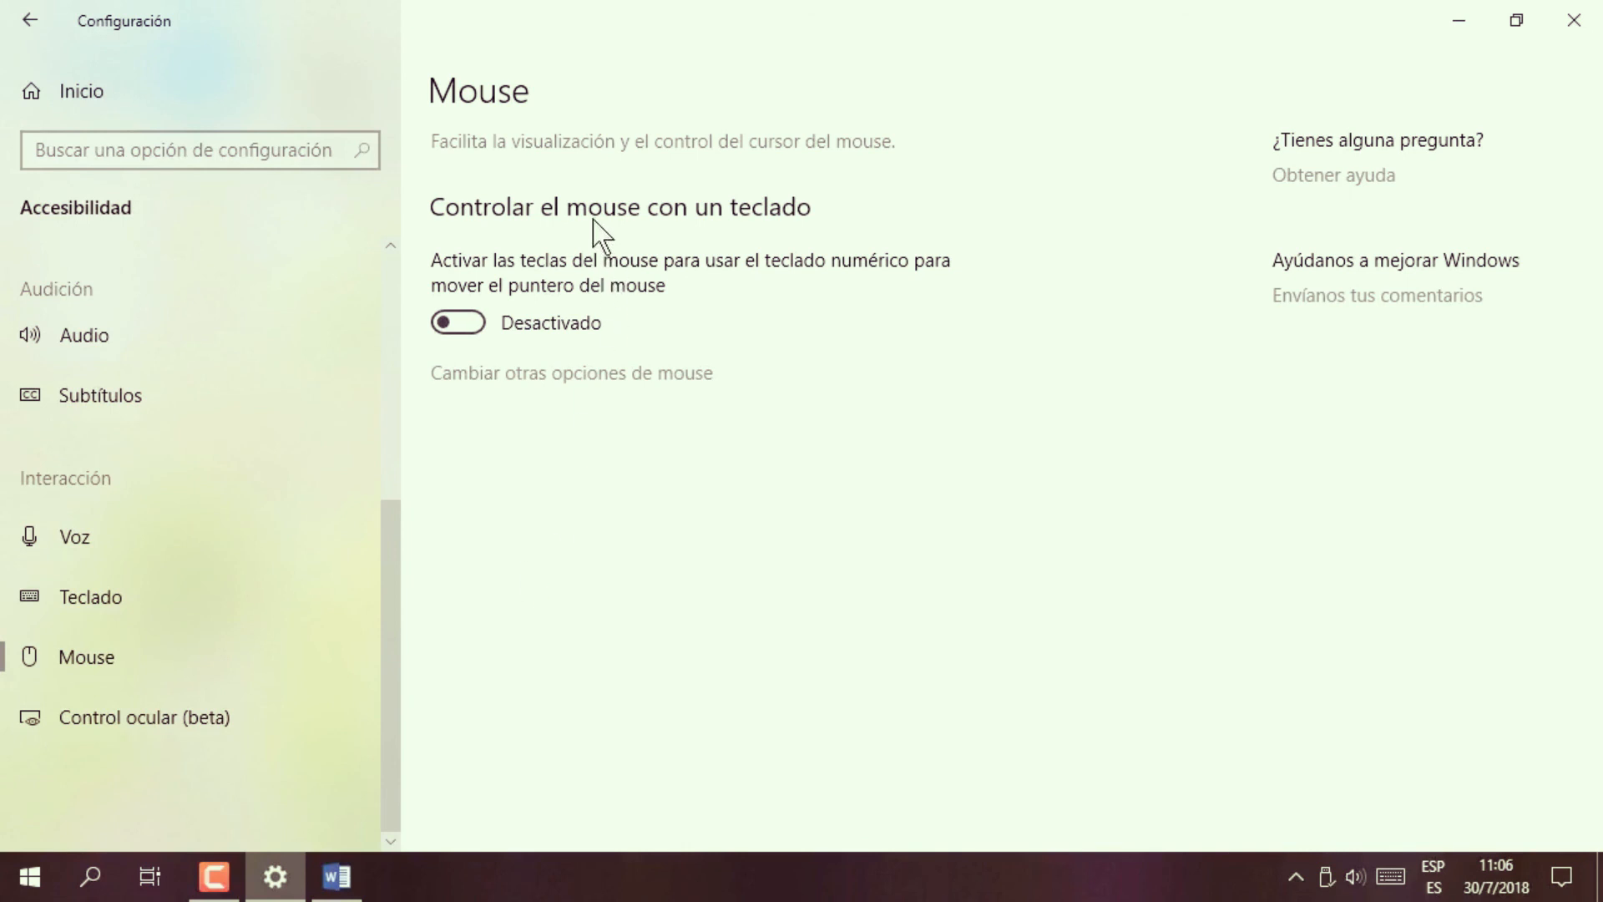
pyautogui.click(470, 323)
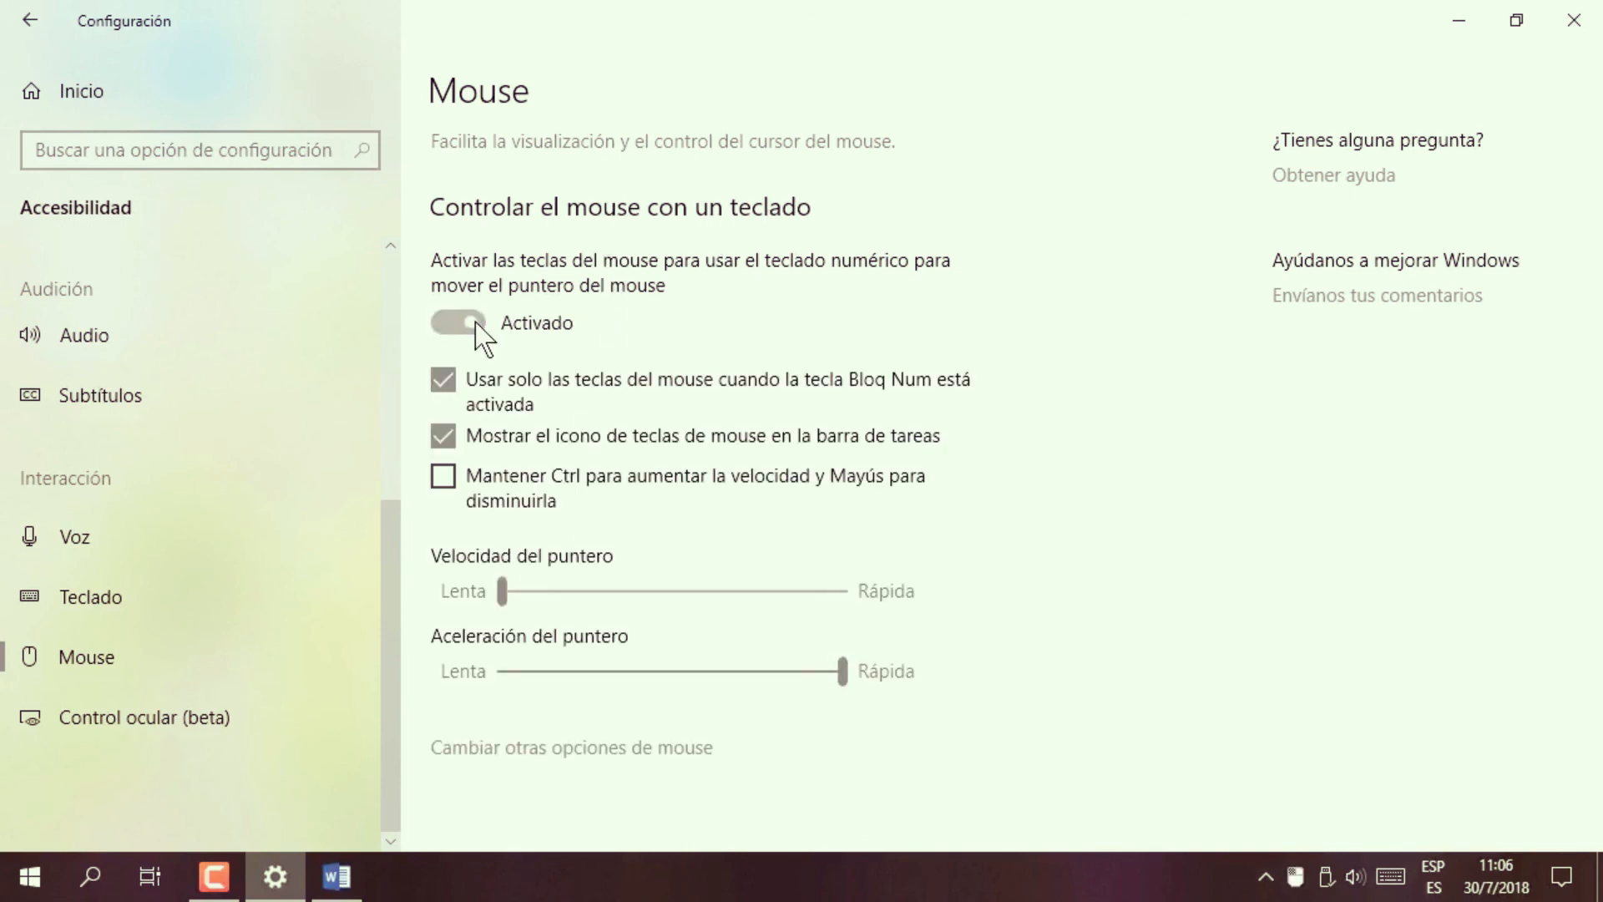
# View the Configurar Teclas de mouse window through the mouse keys icon, close it, and turn off the mouse keys.
pyautogui.click(1296, 887)
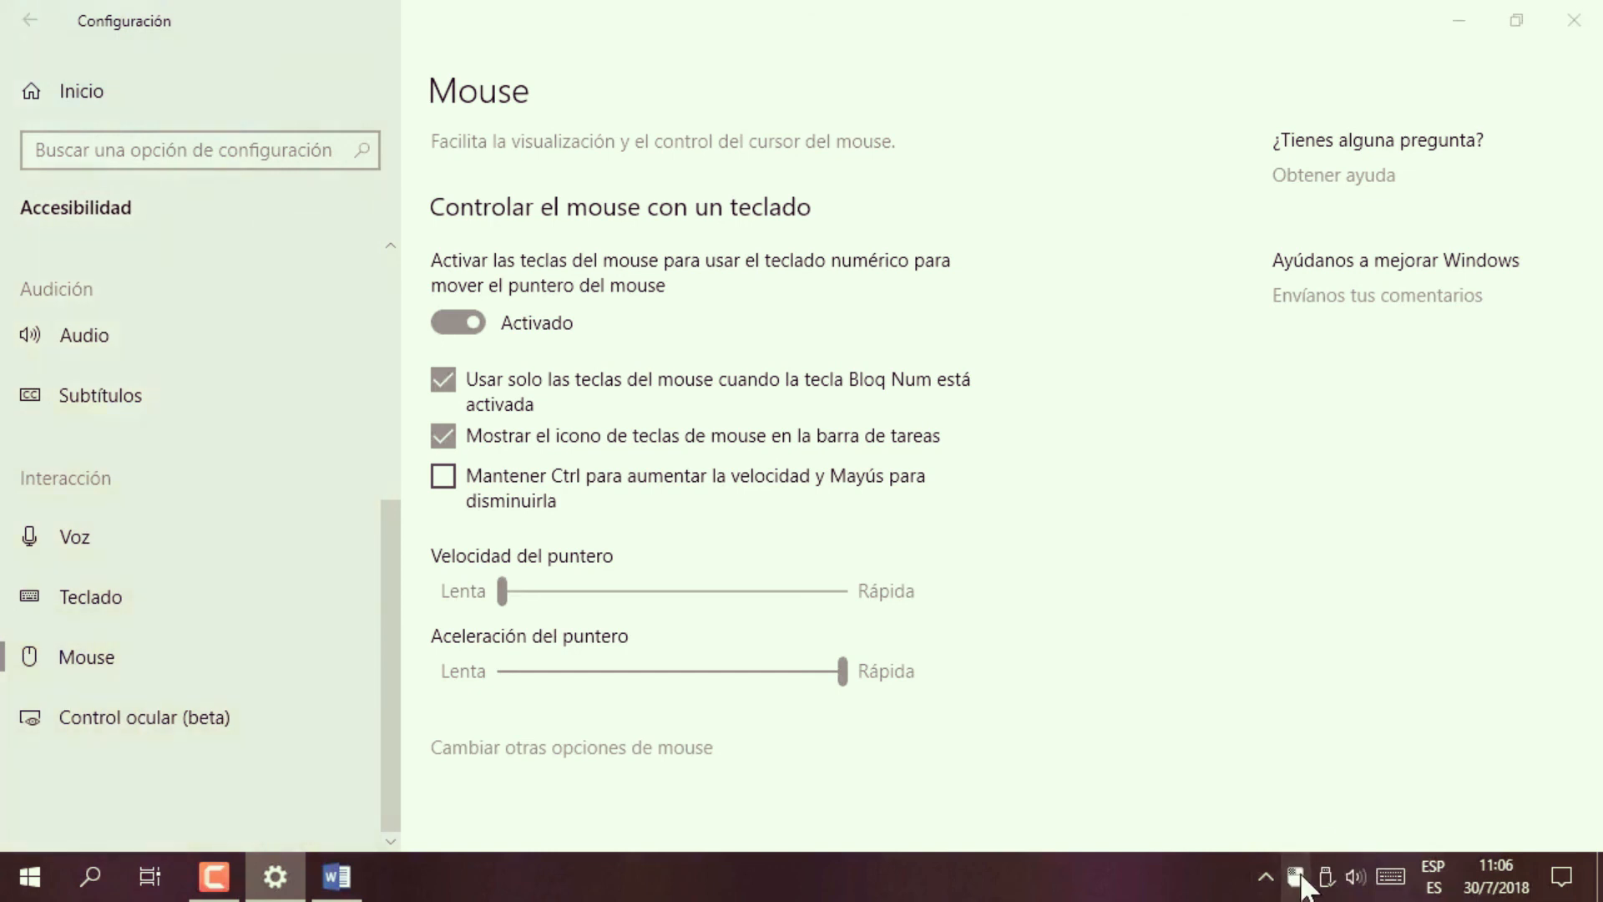
pyautogui.click(1301, 877)
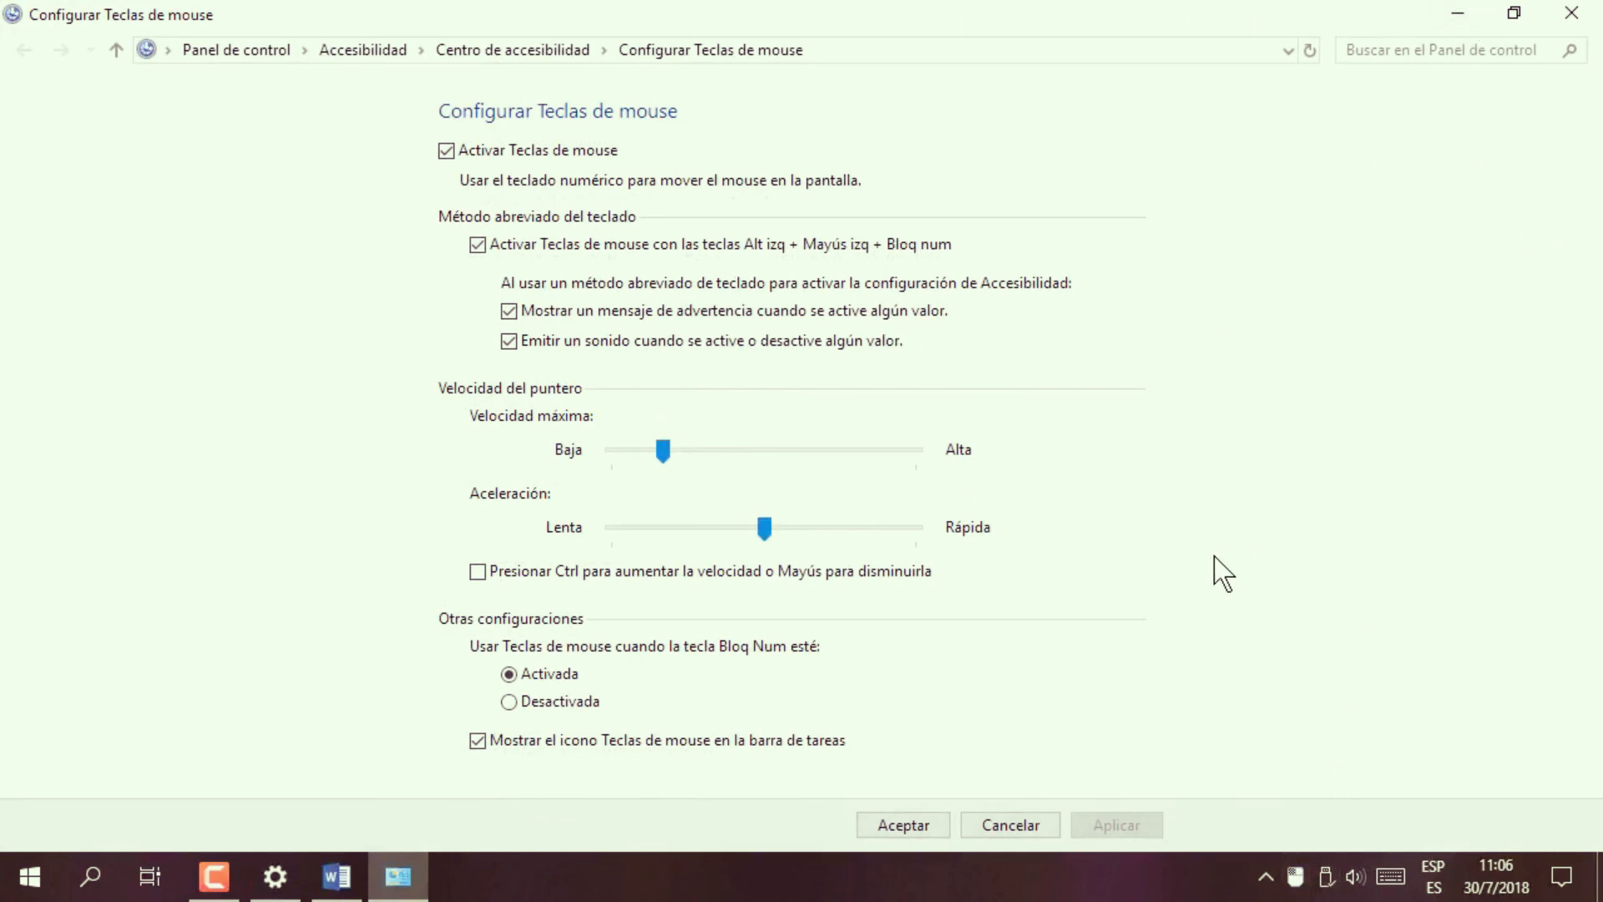
pyautogui.click(1572, 13)
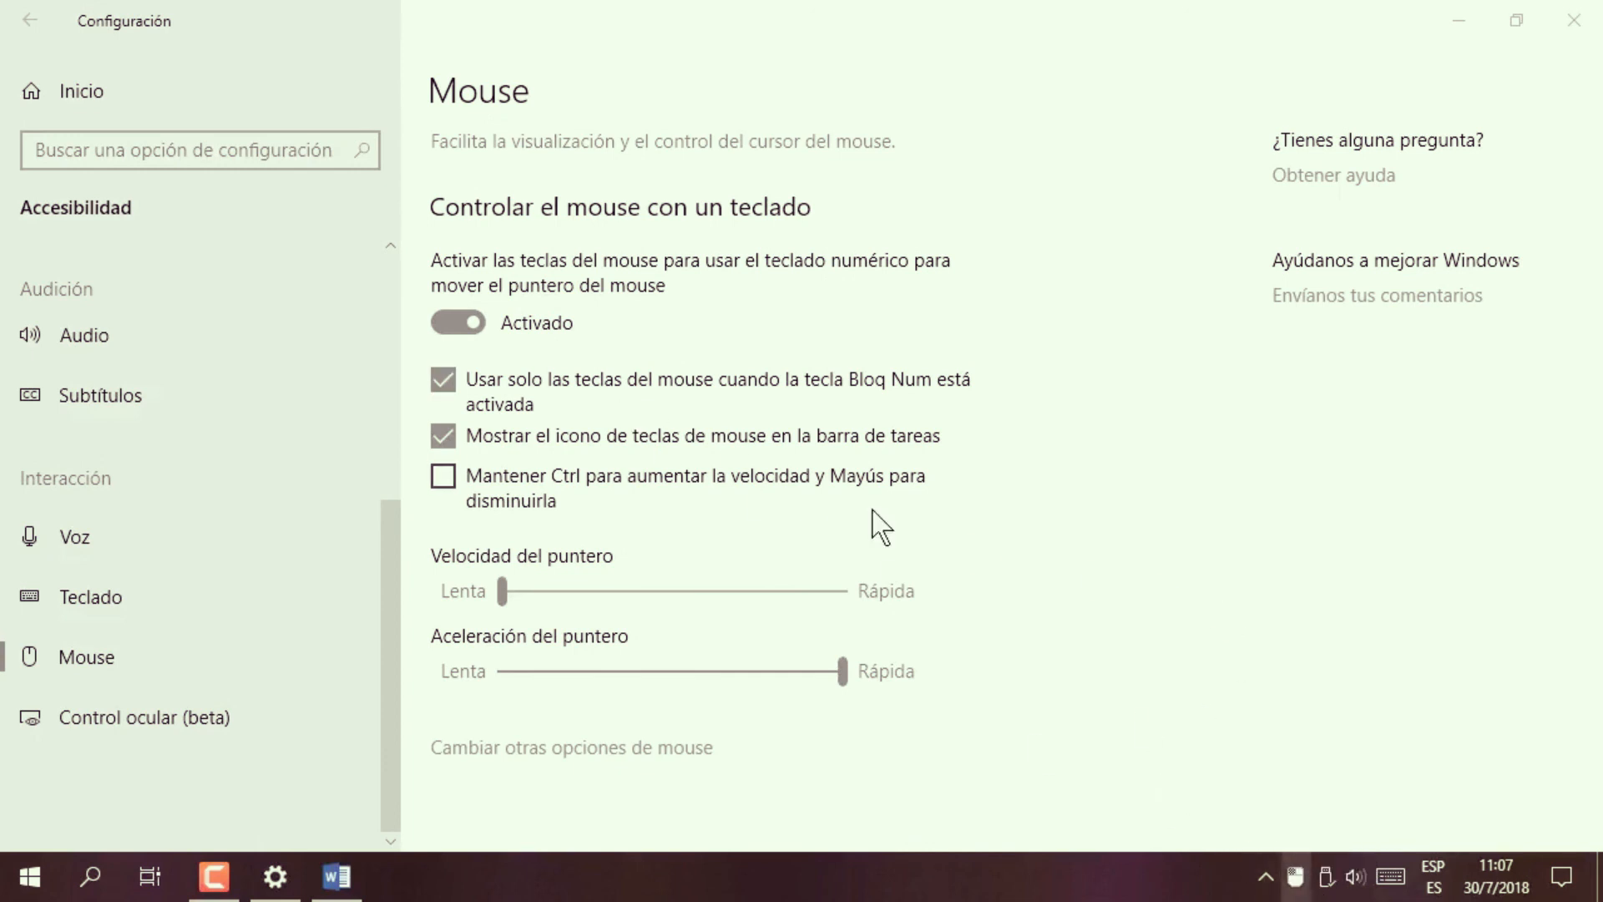
pyautogui.click(444, 322)
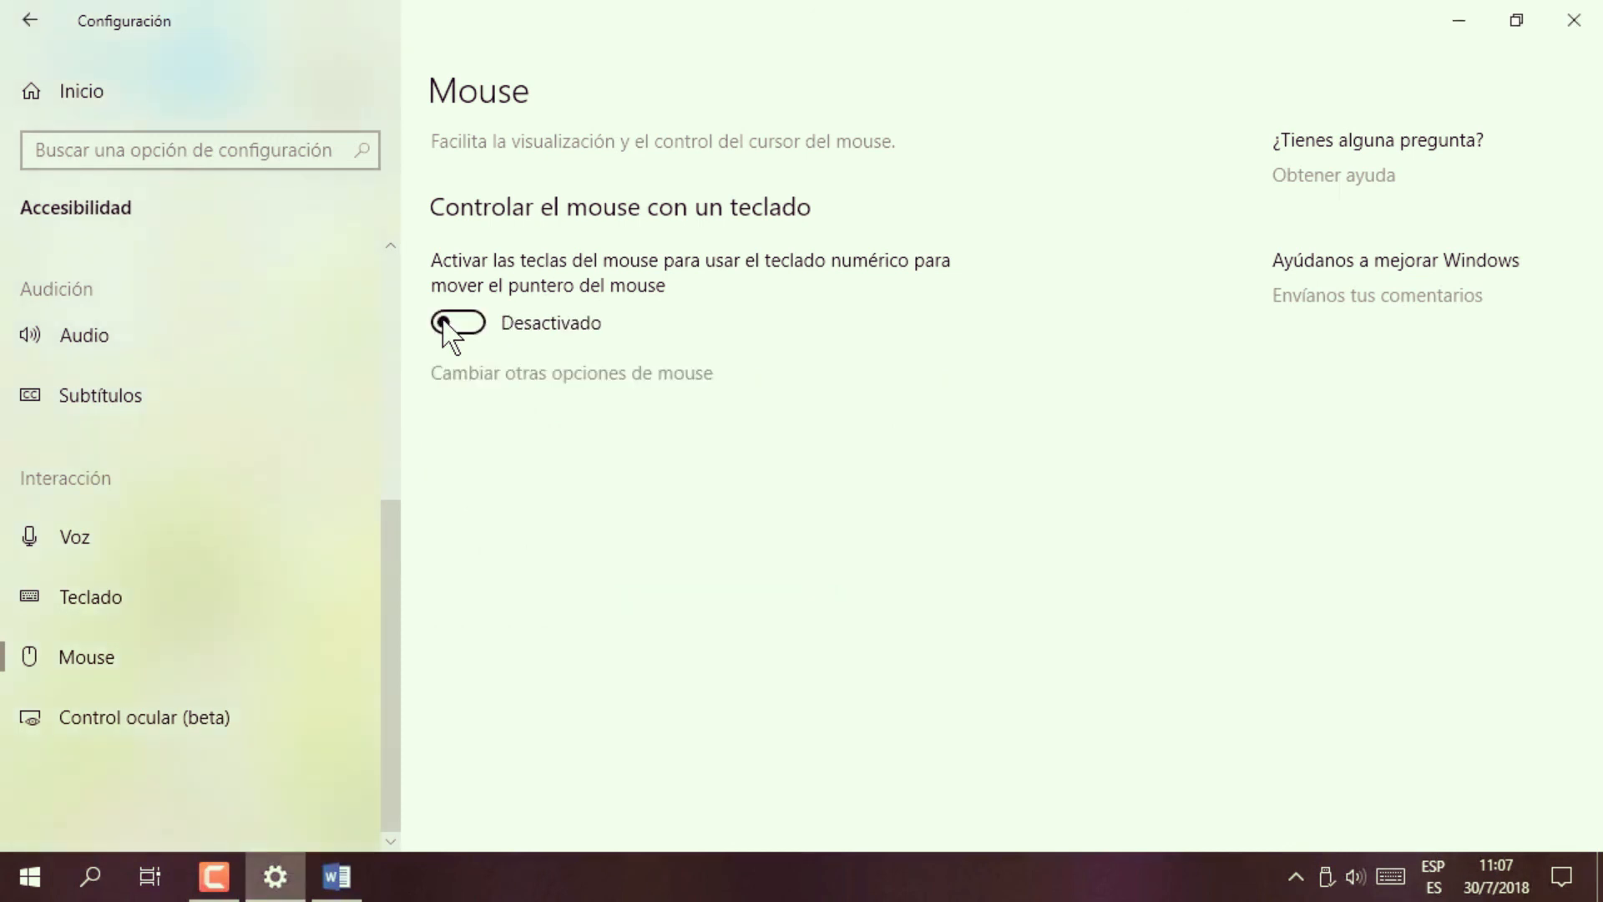
# View the Control ocular (beta), Voz and Narrador accessibility pages, ending on Control ocular (beta).
pyautogui.click(114, 714)
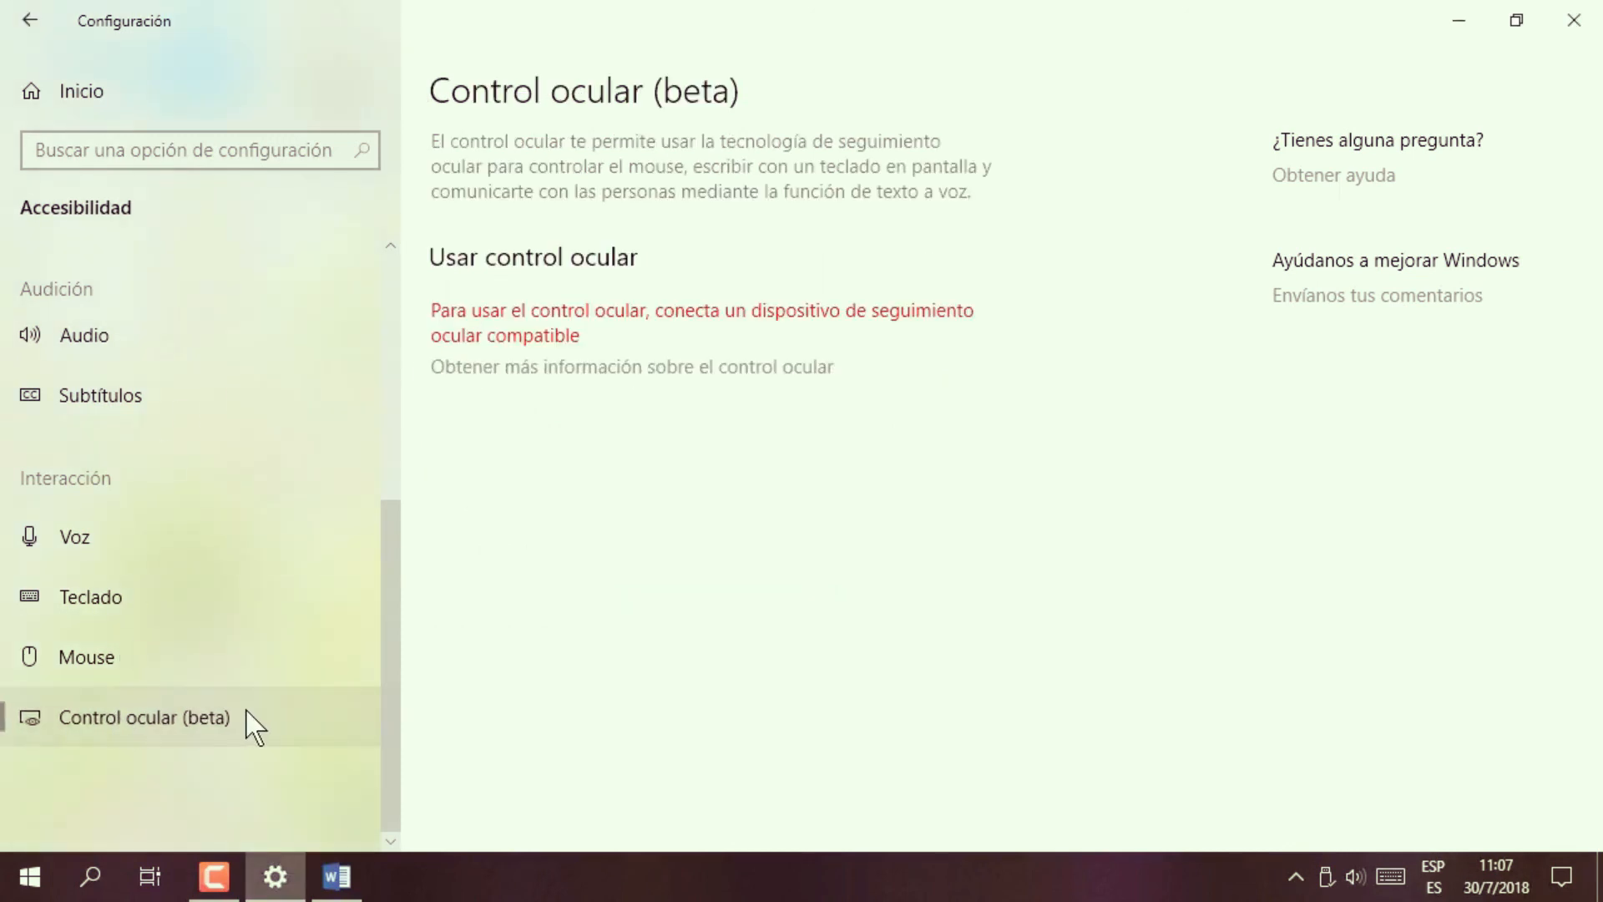
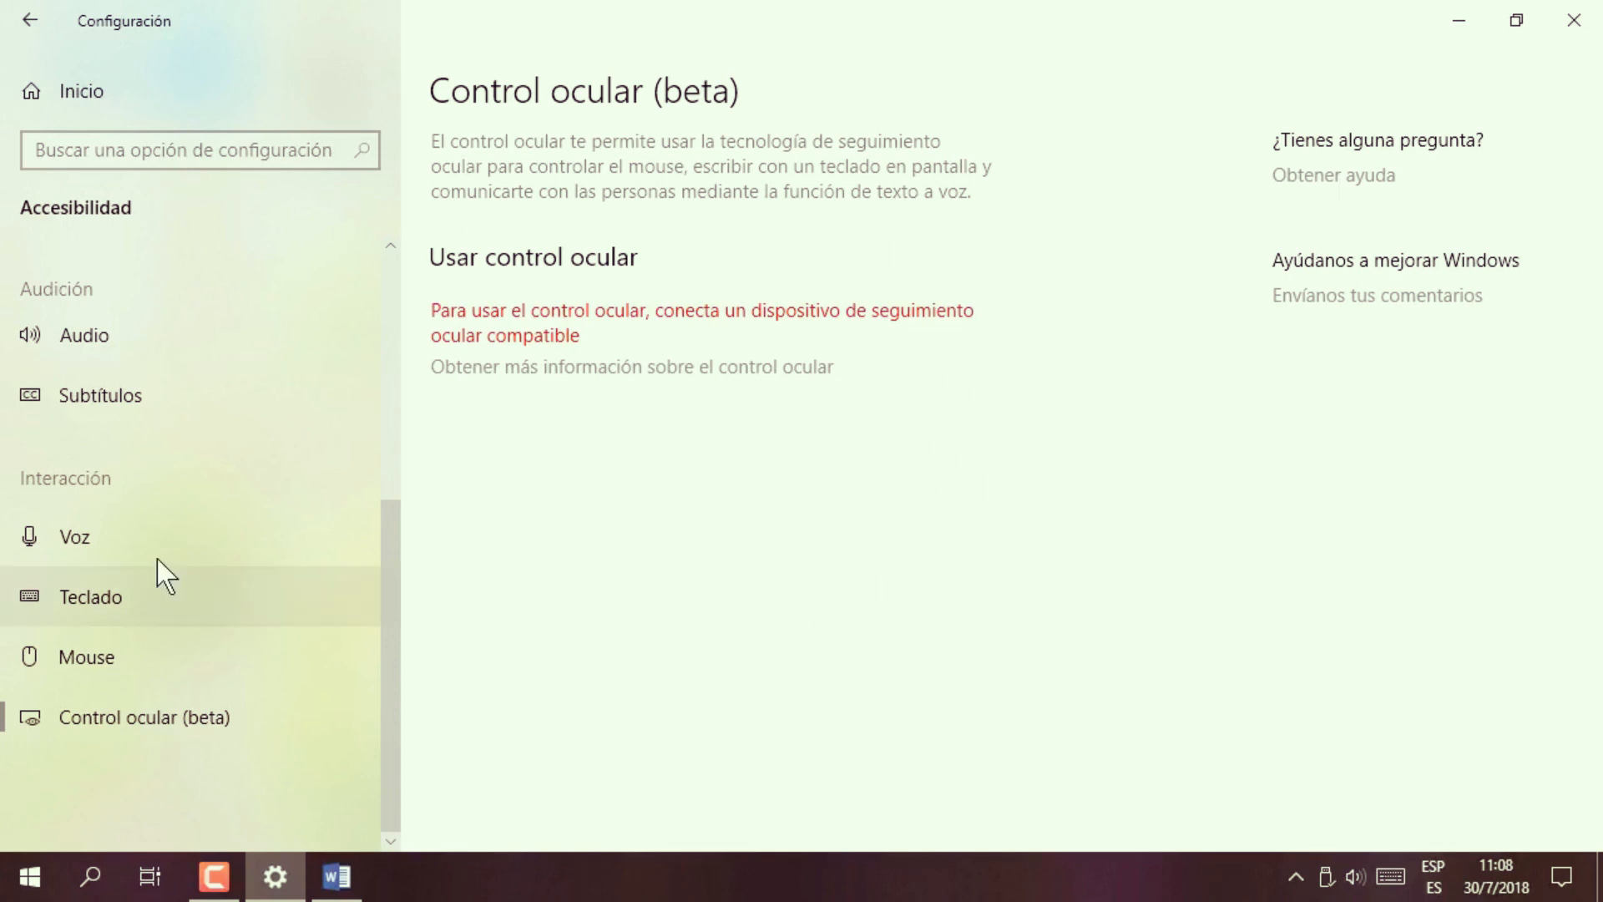
pyautogui.click(102, 540)
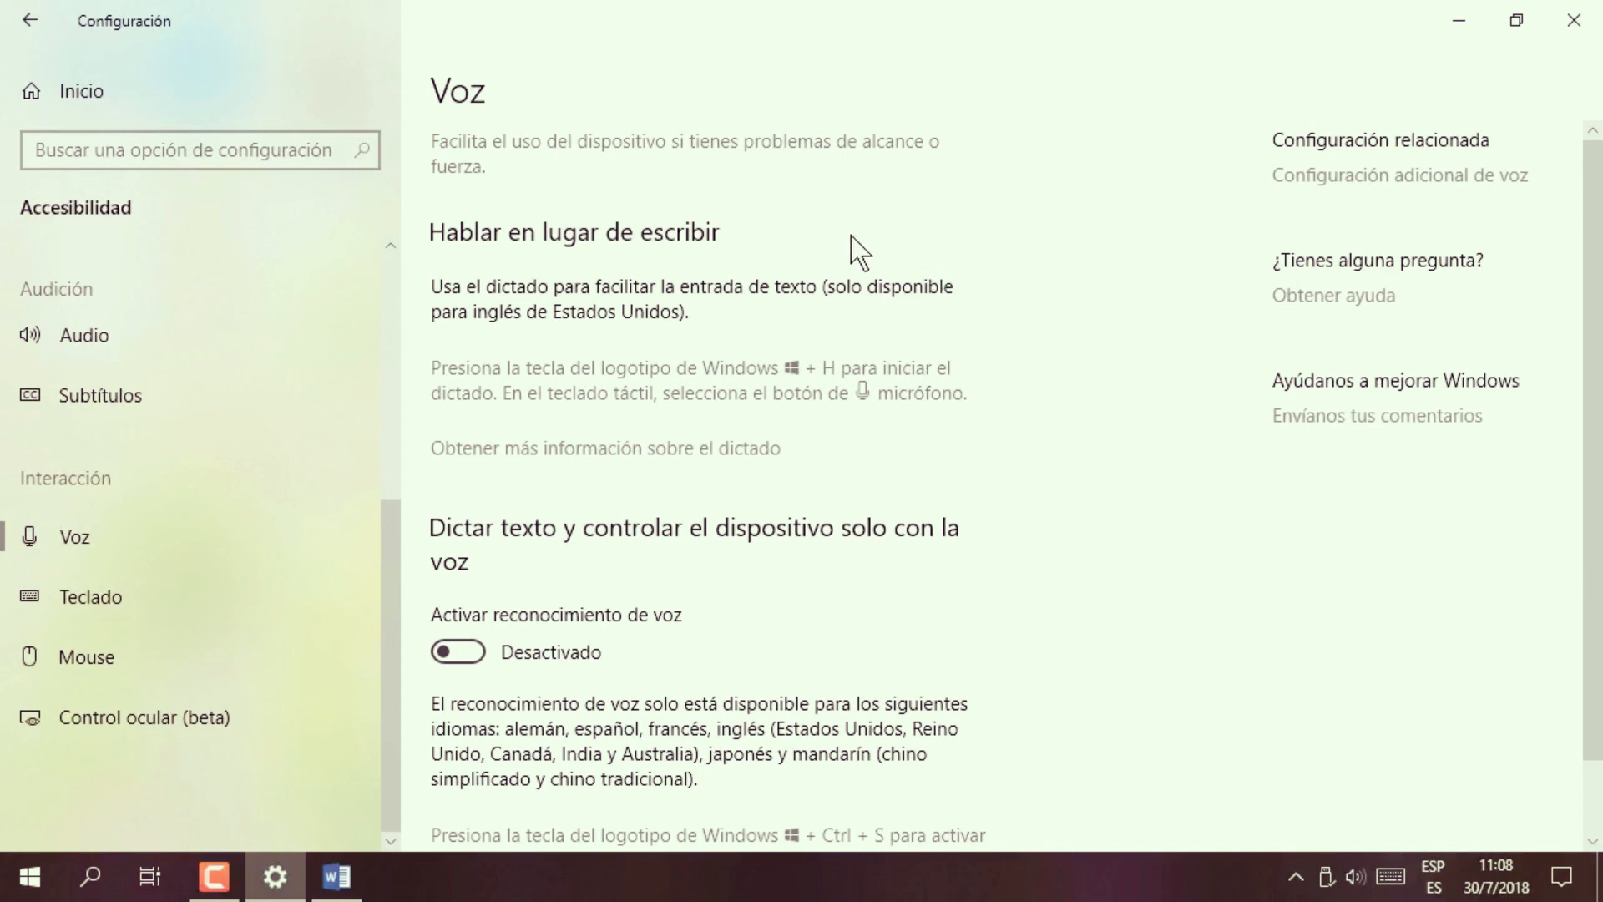
pyautogui.scroll(5, 244, 470)
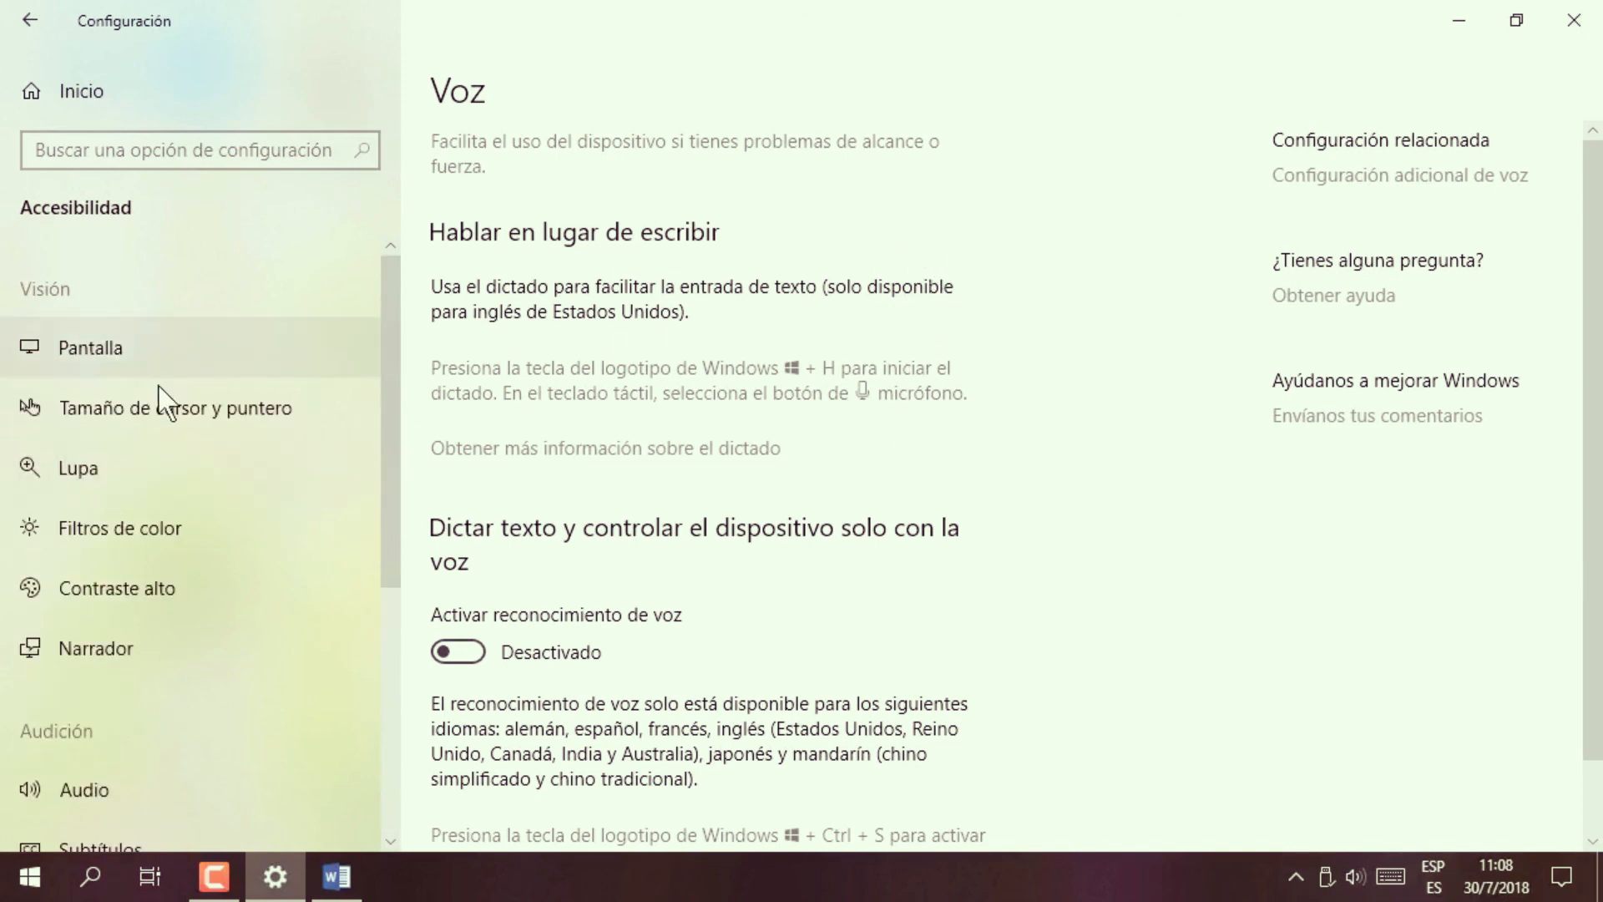
pyautogui.click(110, 665)
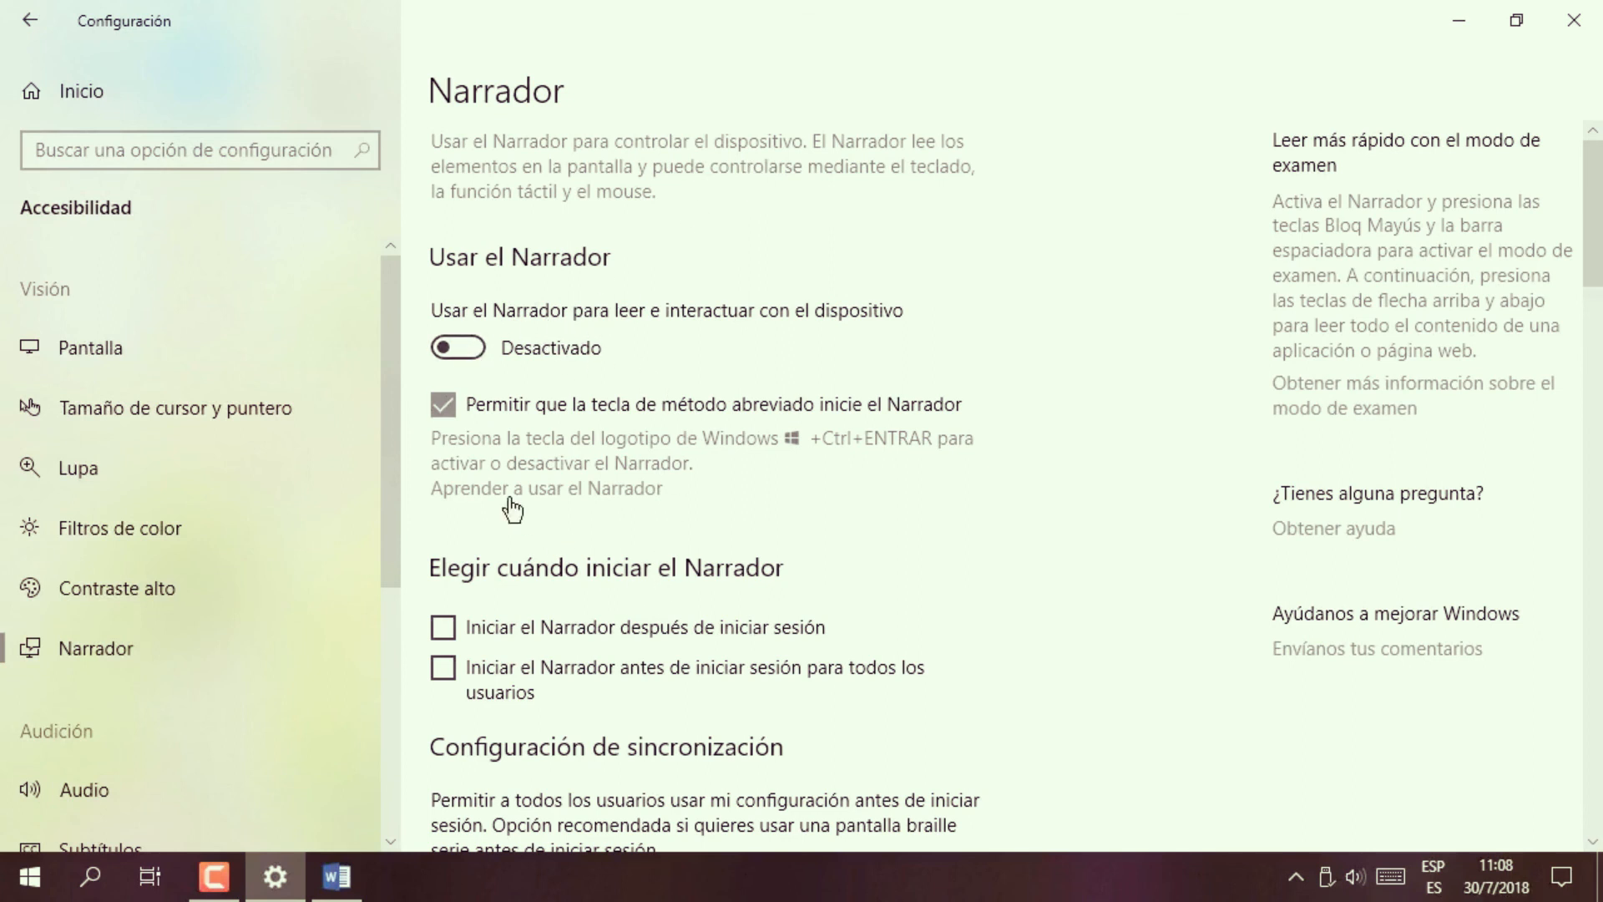
pyautogui.scroll(-5, 197, 635)
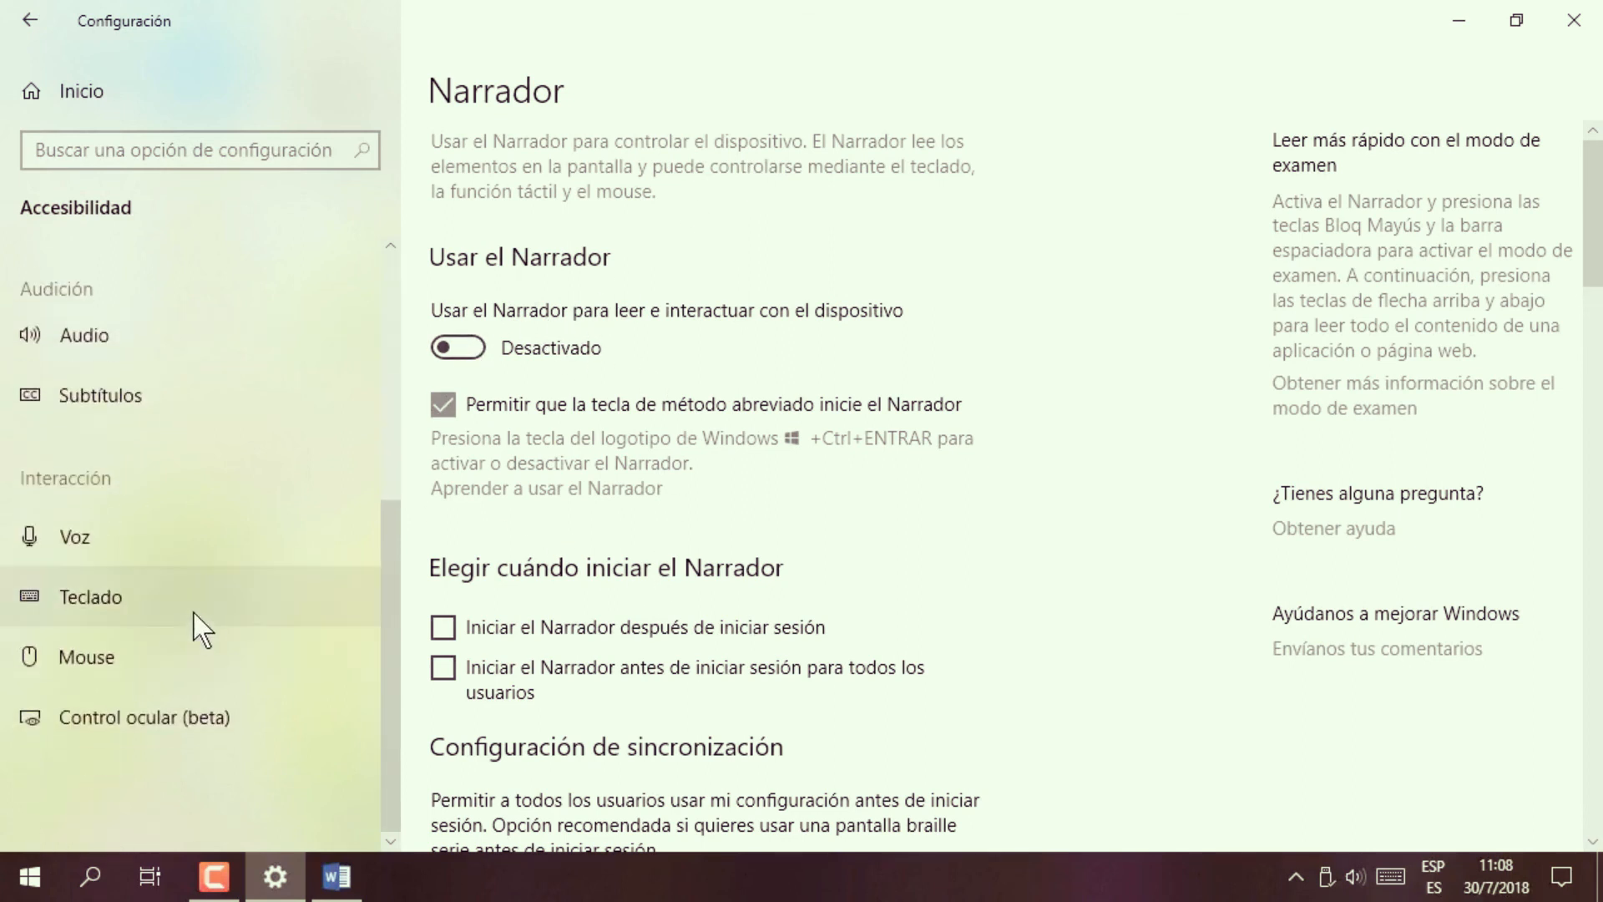
pyautogui.click(108, 523)
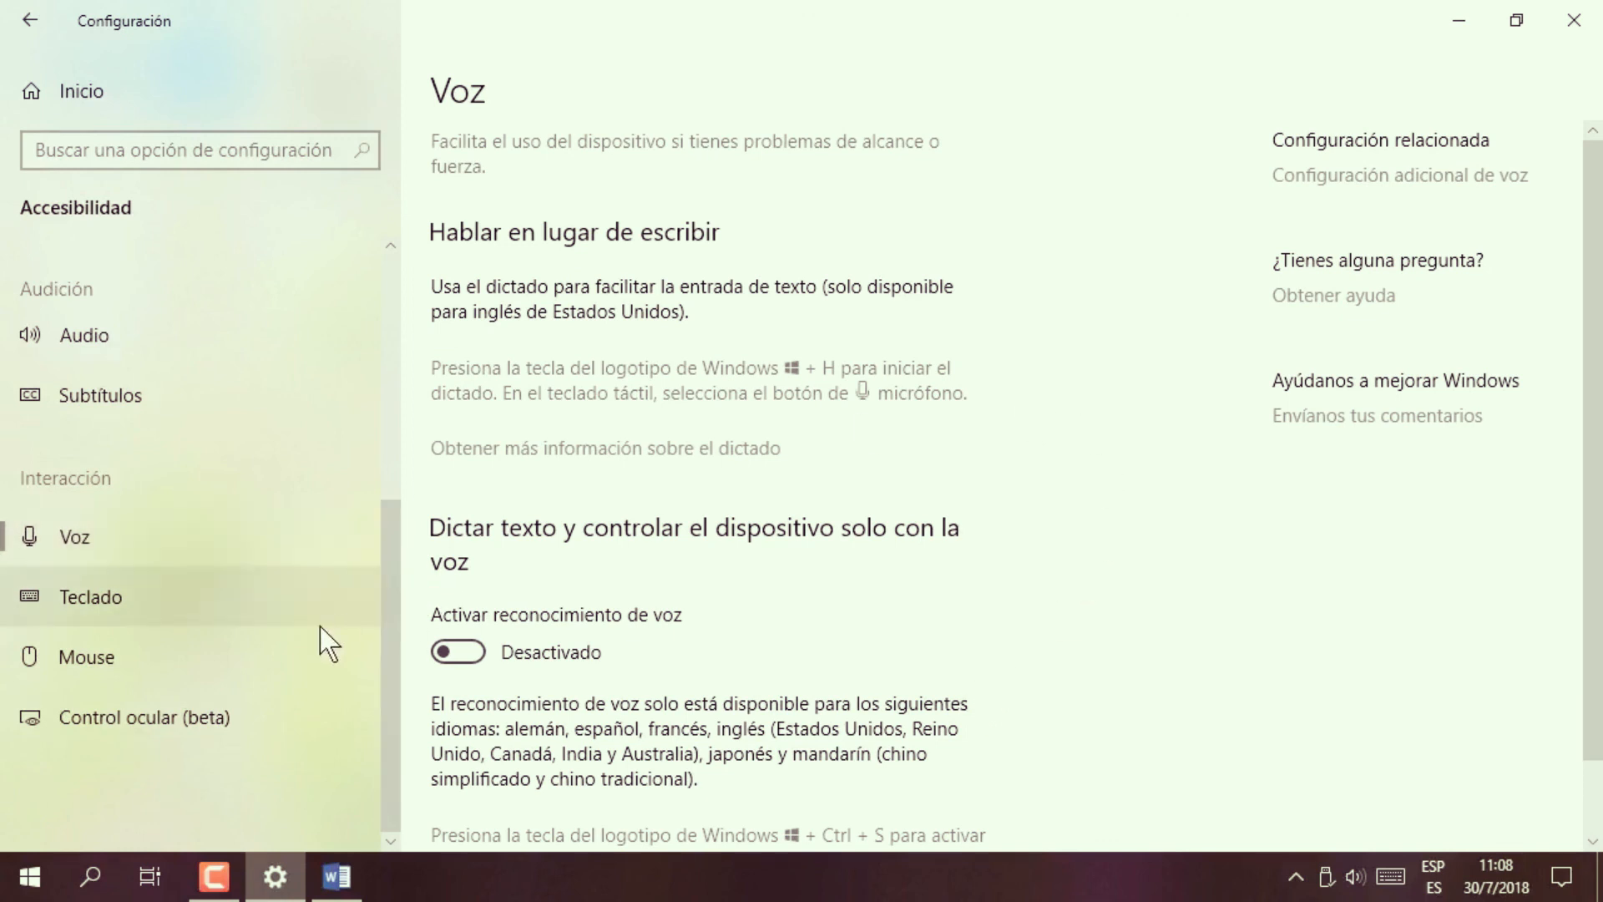
pyautogui.click(129, 718)
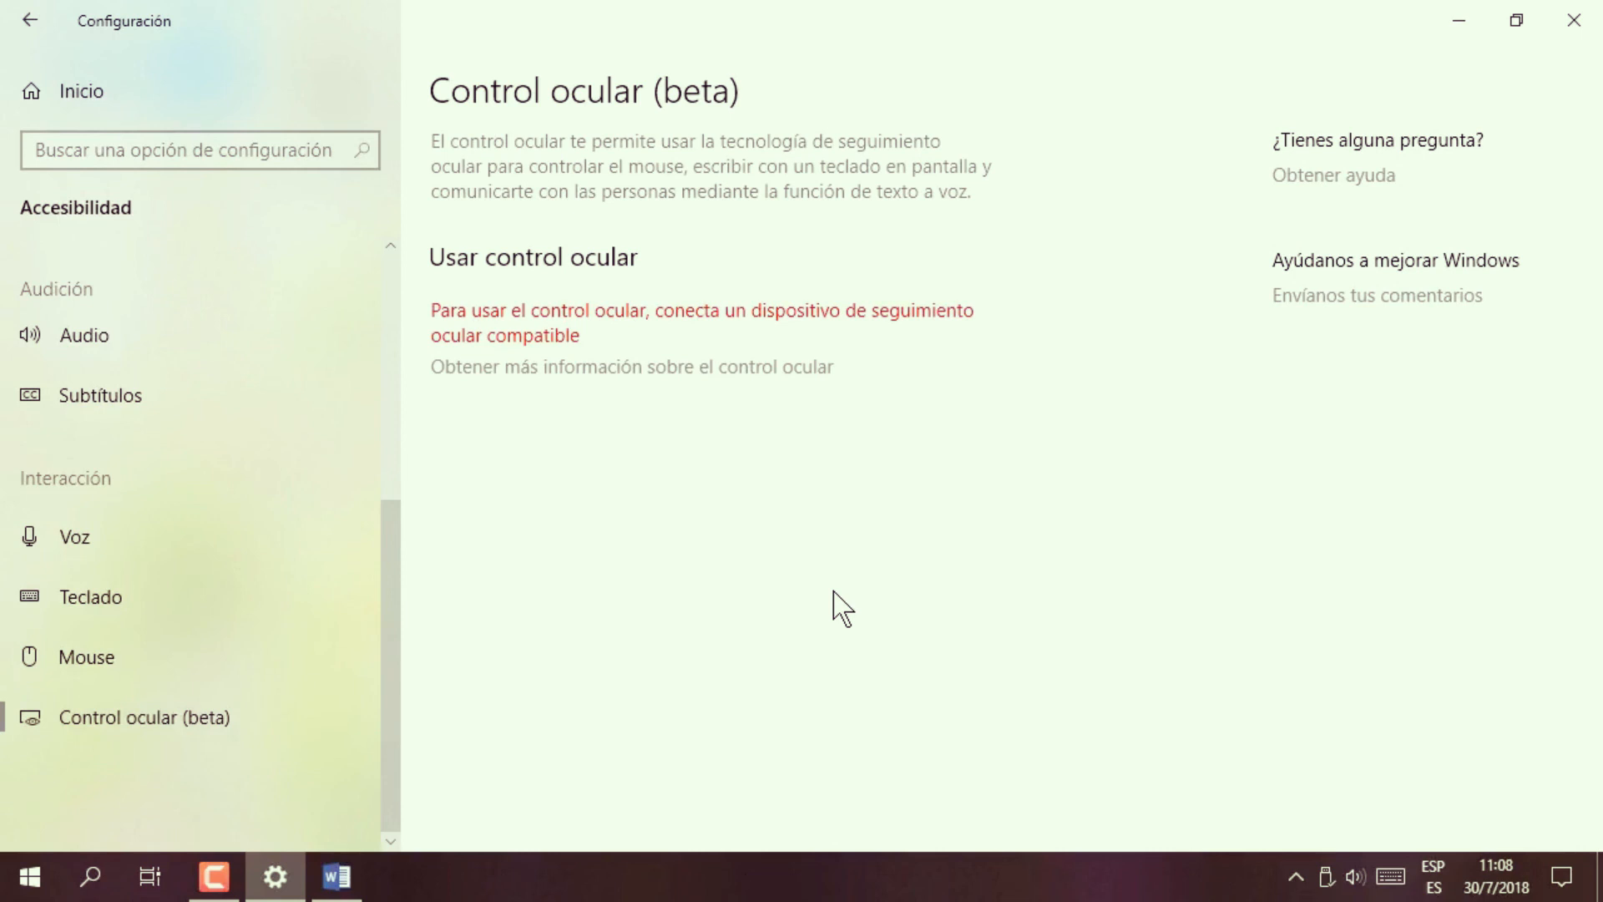
# Minimize Configuración to view the desktop, and restore its window.
pyautogui.click(1464, 21)
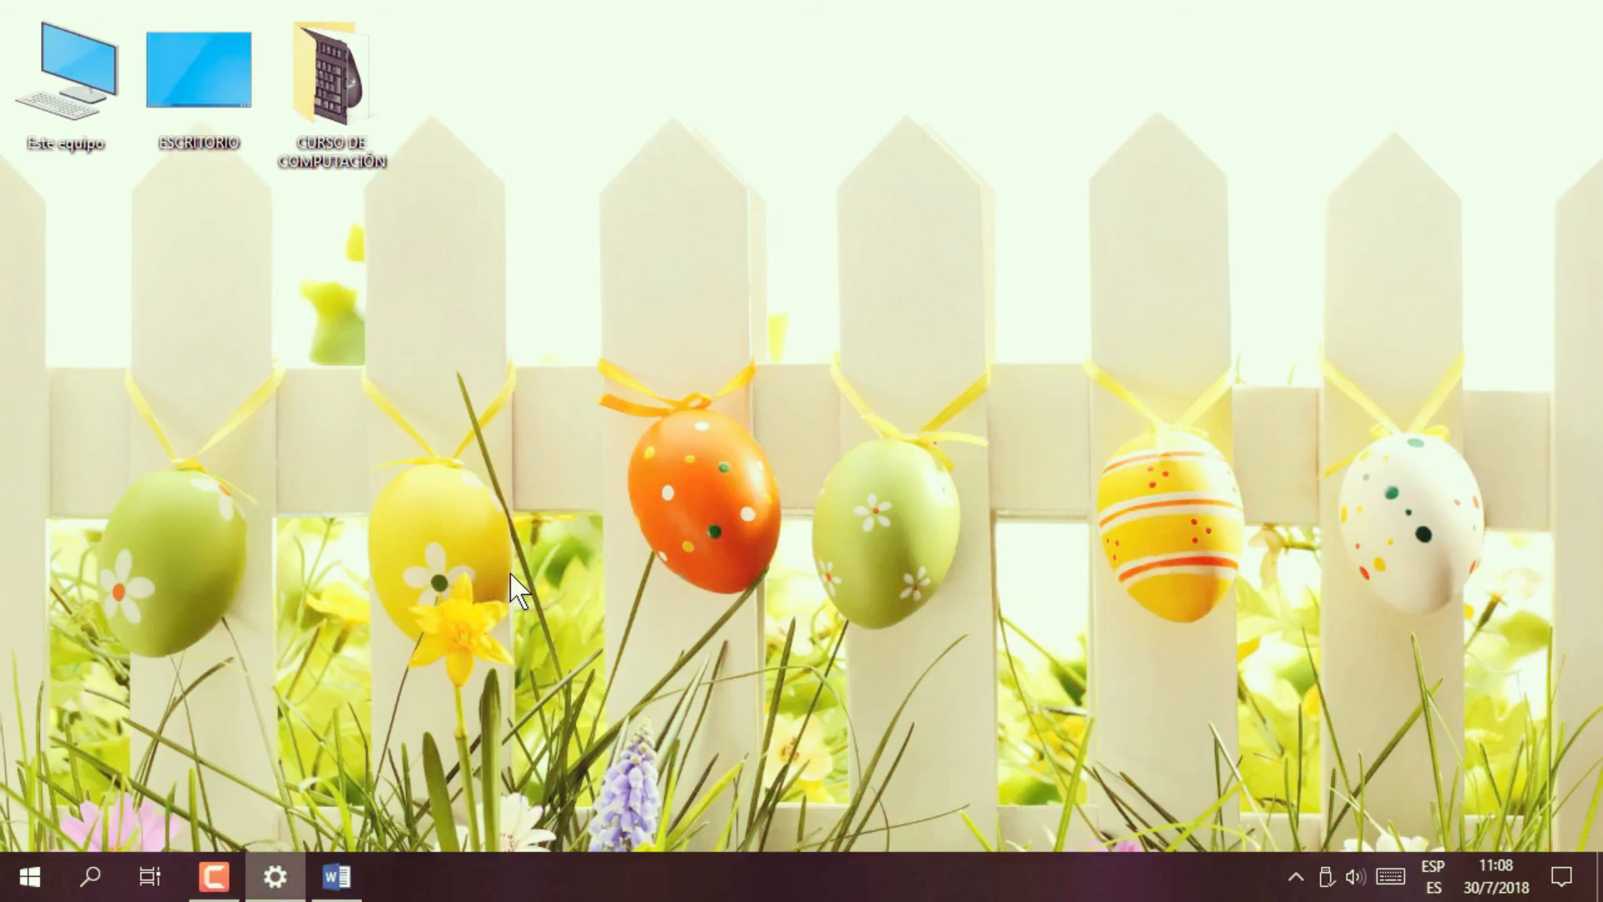
pyautogui.moveTo(272, 876)
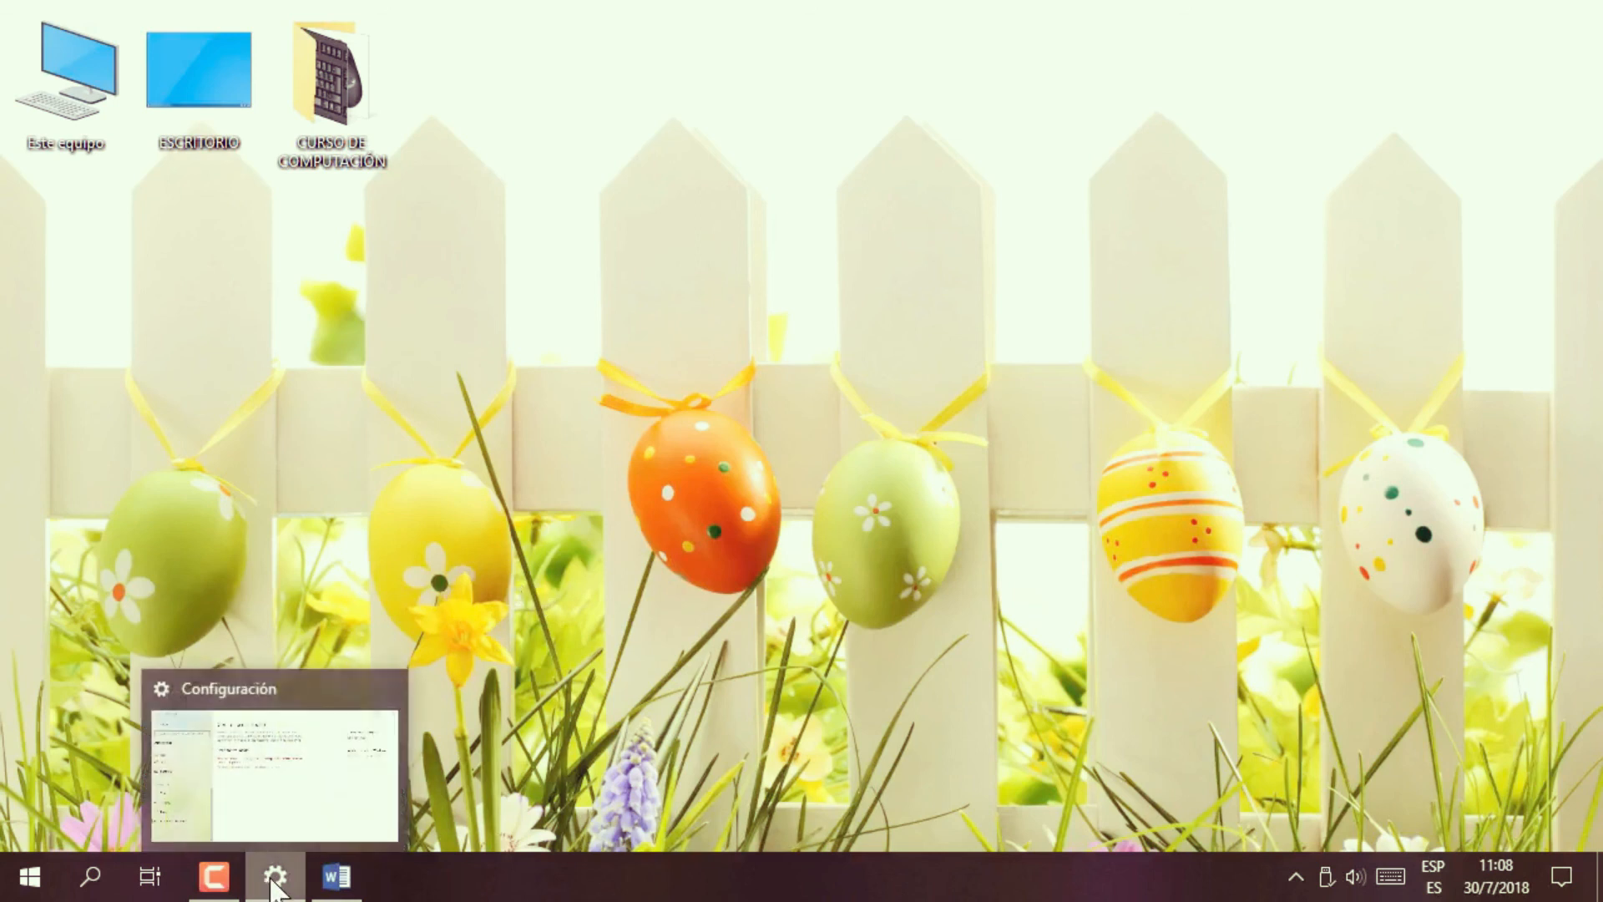
pyautogui.click(354, 742)
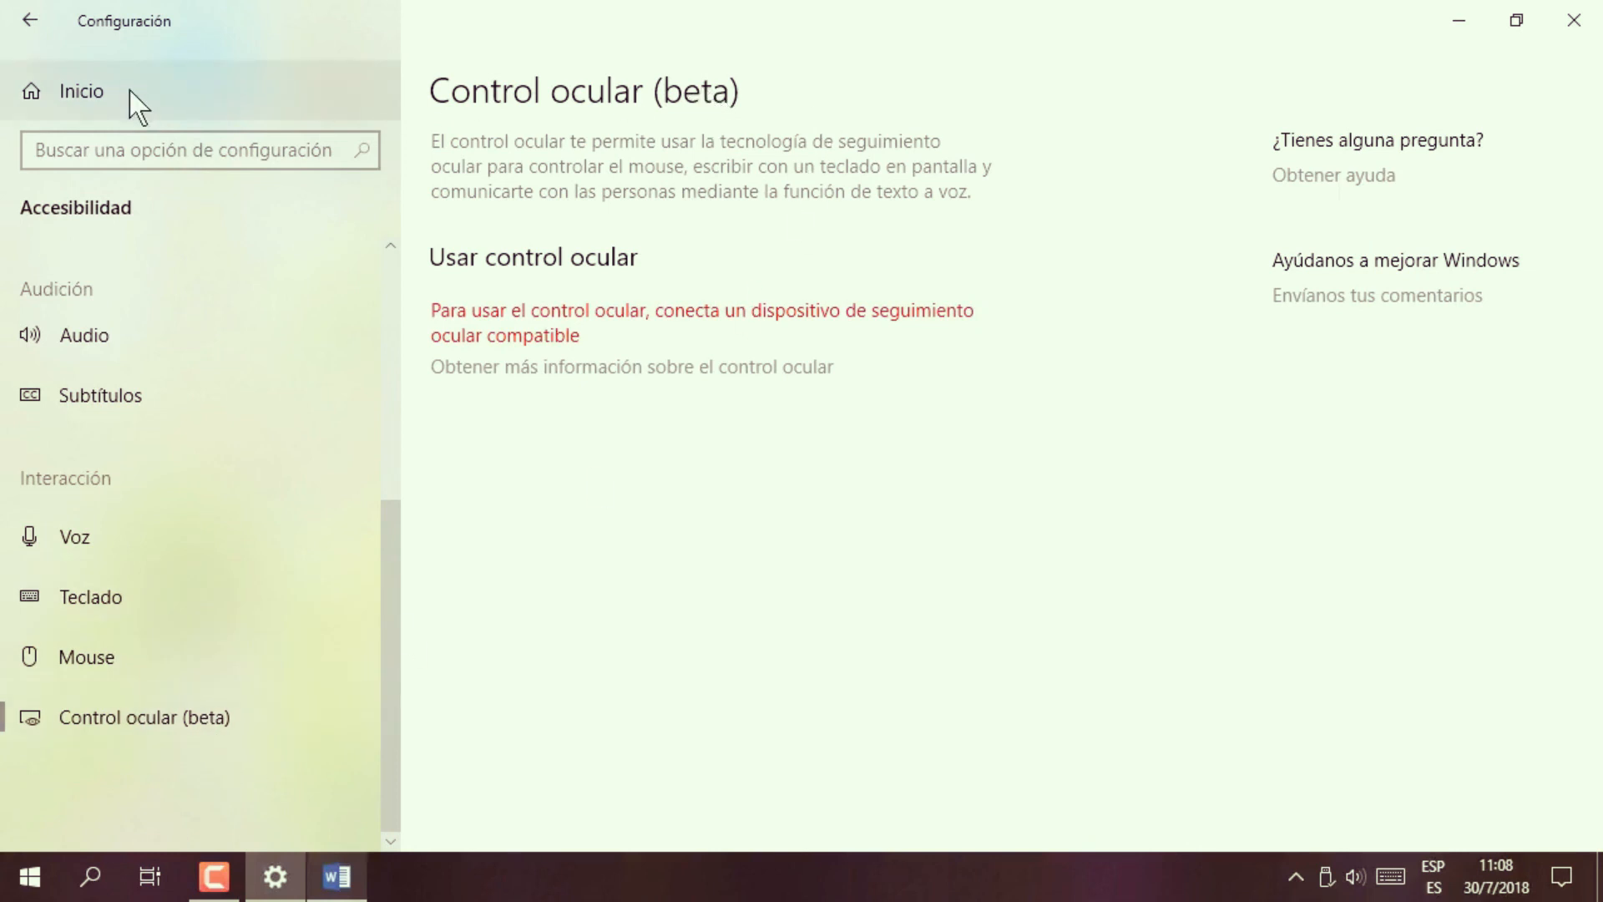
# Go to the Configuración de Windows home page, view the Accesibilidad category, and return to the home page.
pyautogui.click(190, 91)
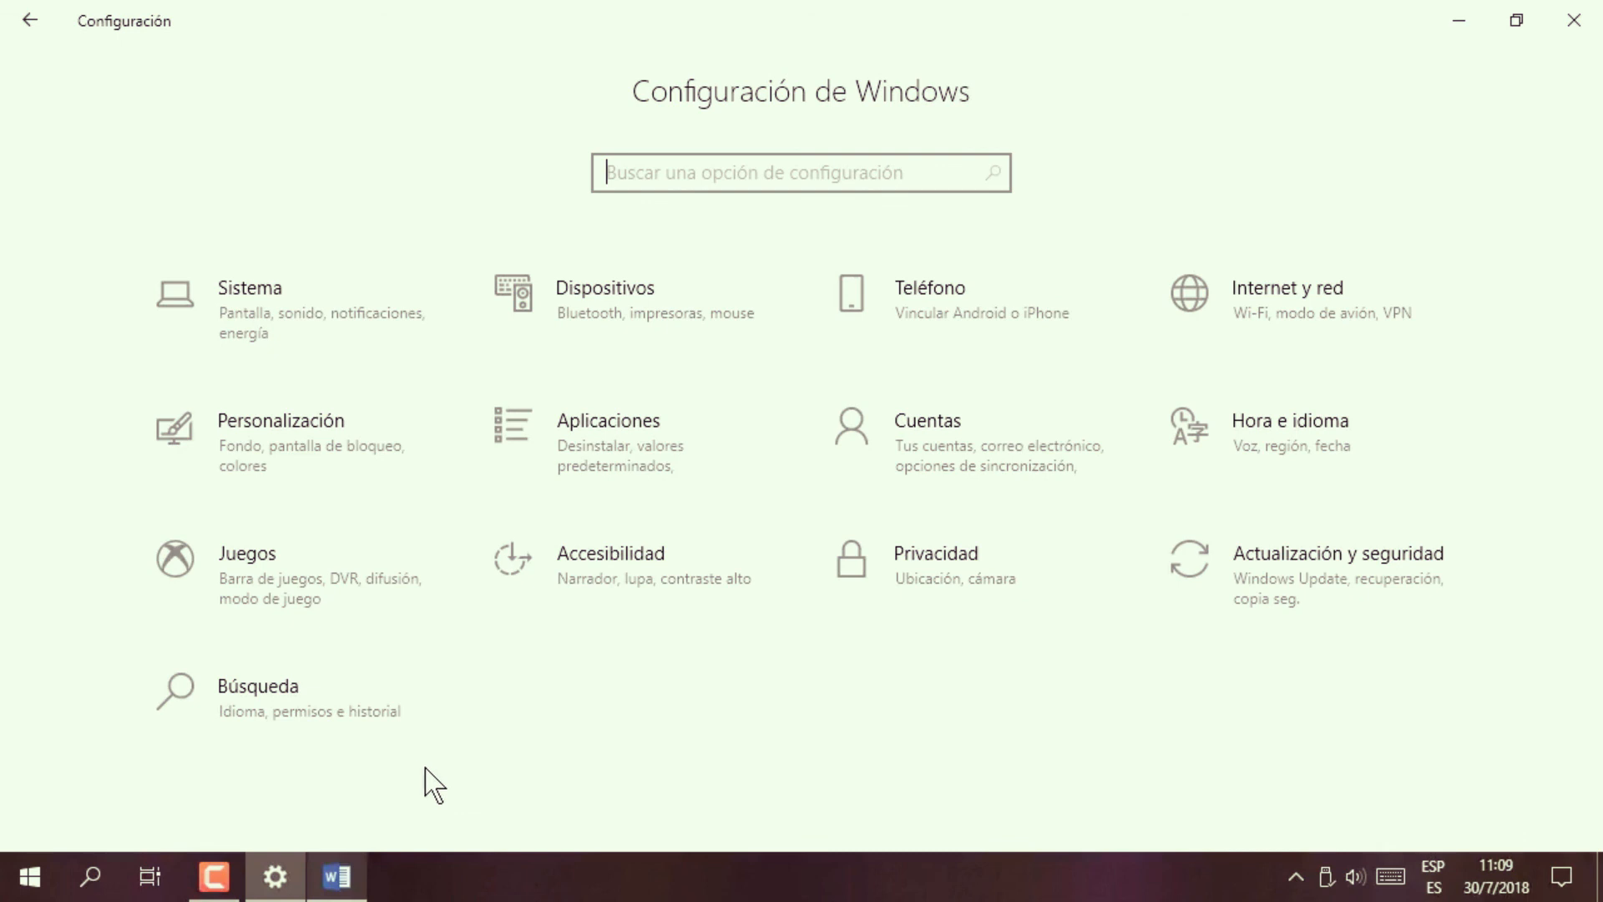
pyautogui.click(636, 573)
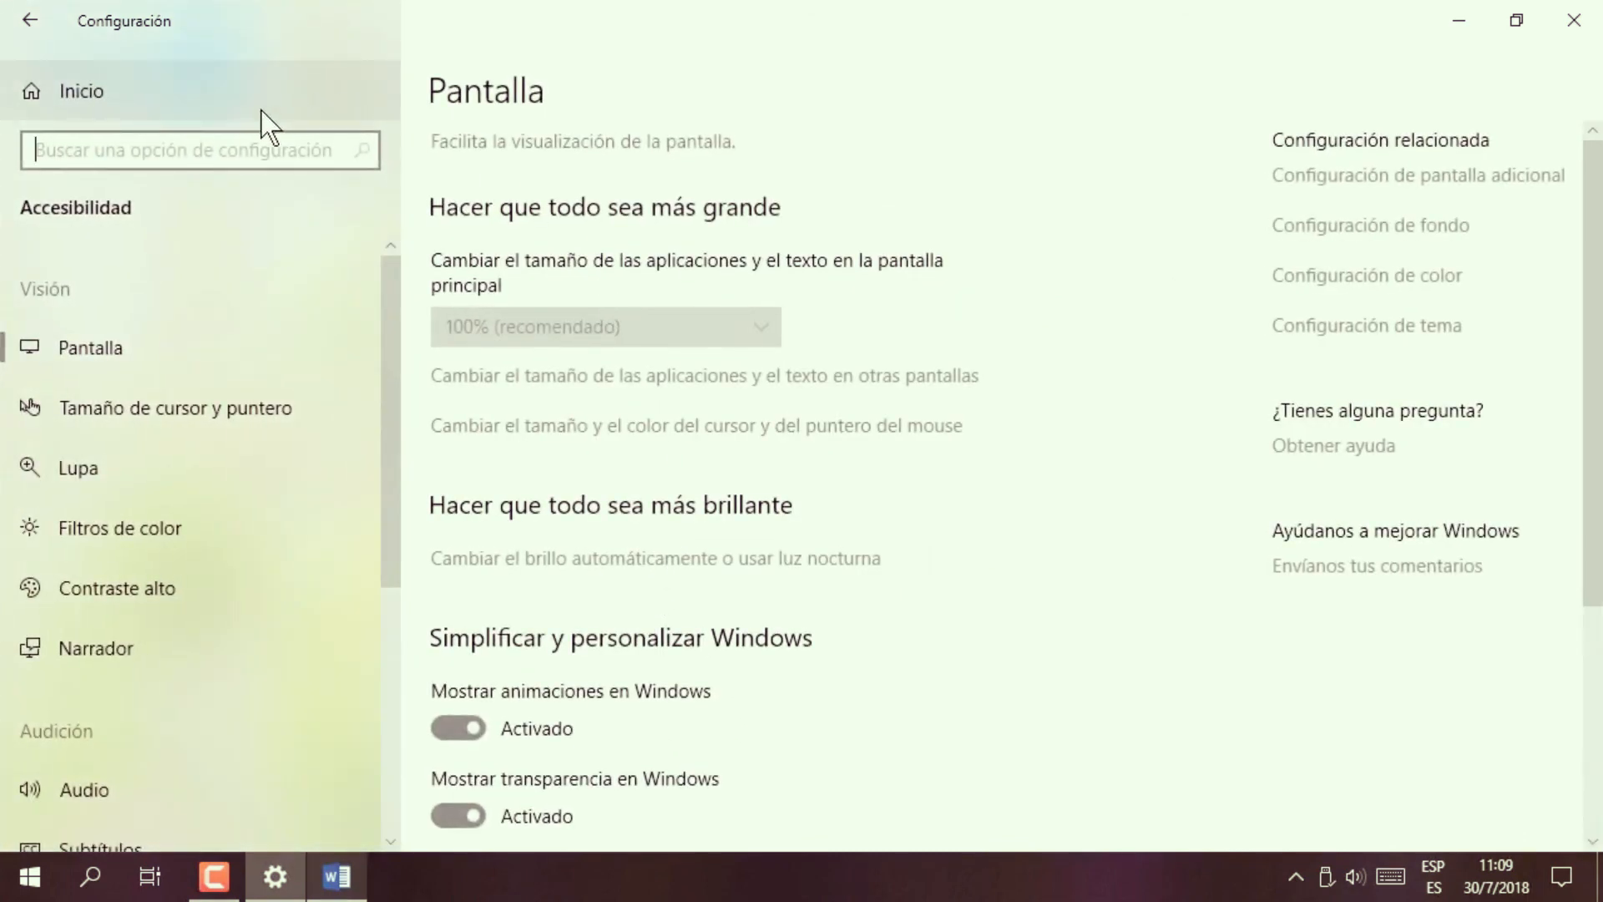
pyautogui.click(38, 15)
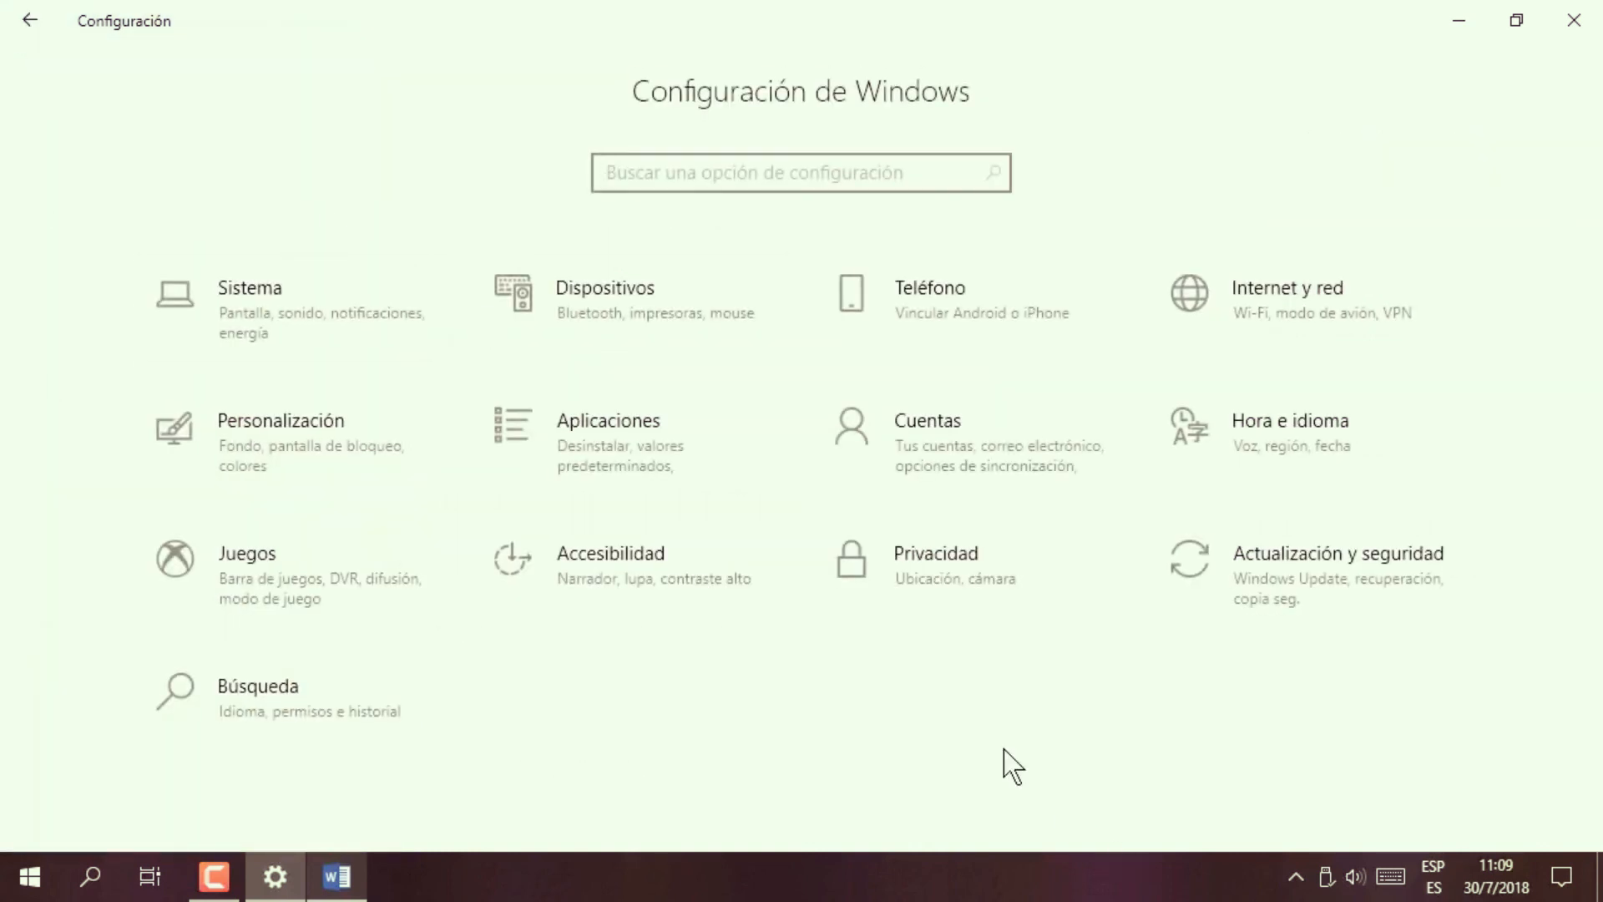